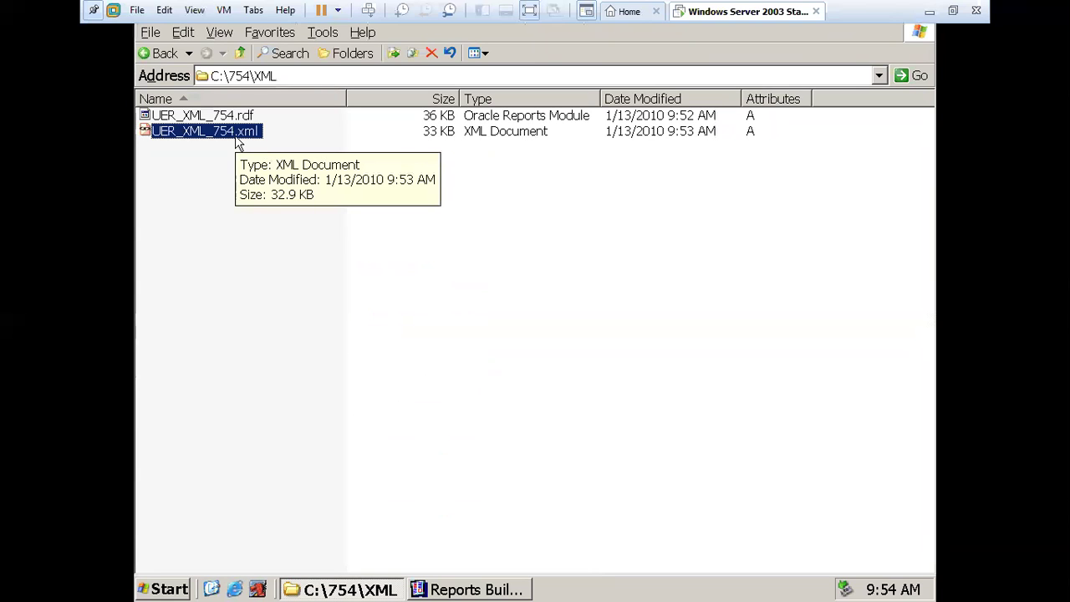
Step: Review UER_XML_754.rdf and UER_XML_754.xml in C:\754\XML, then minimize the server session
left_click(231, 117)
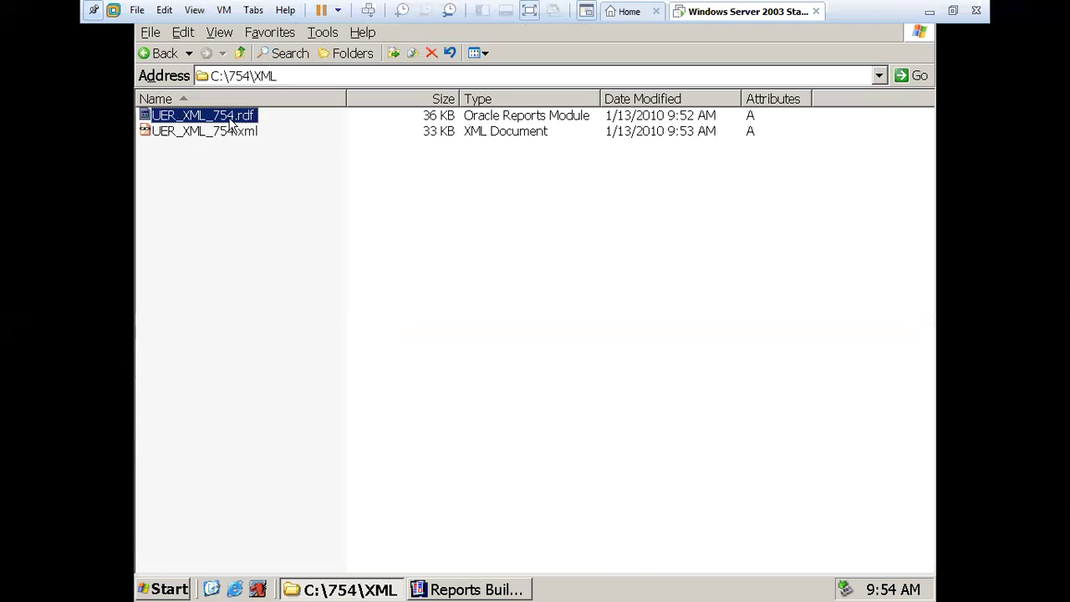
left_click(237, 134)
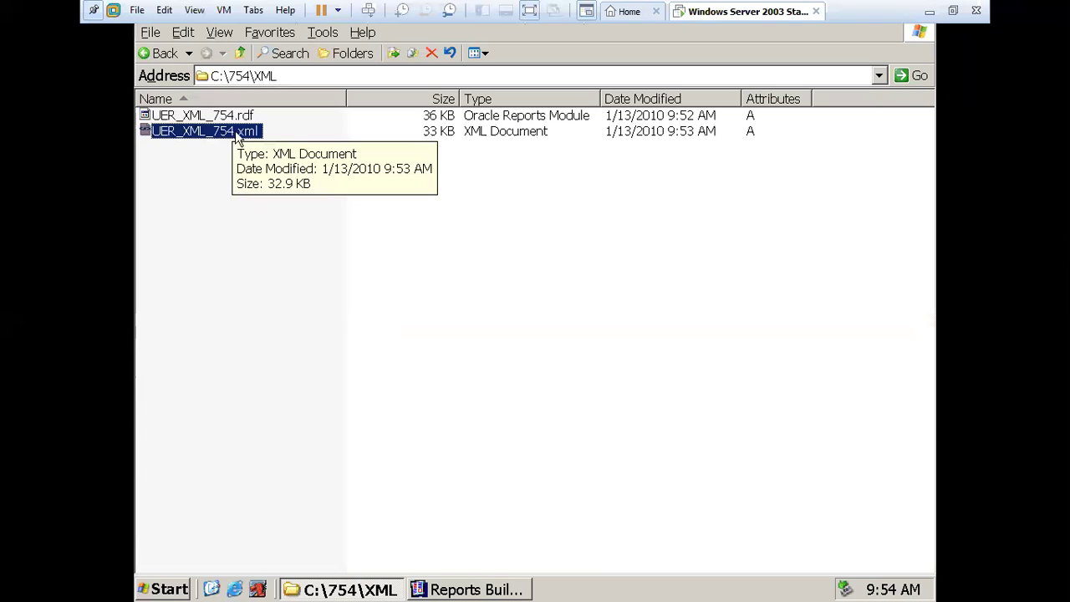
left_click(463, 218)
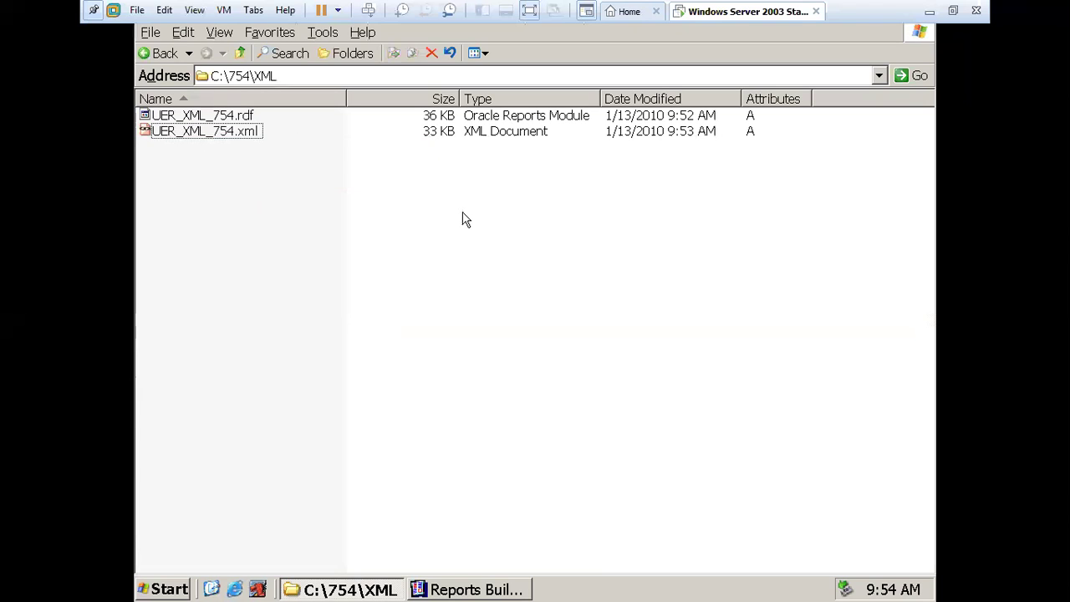
left_click(237, 136)
left_click(445, 266)
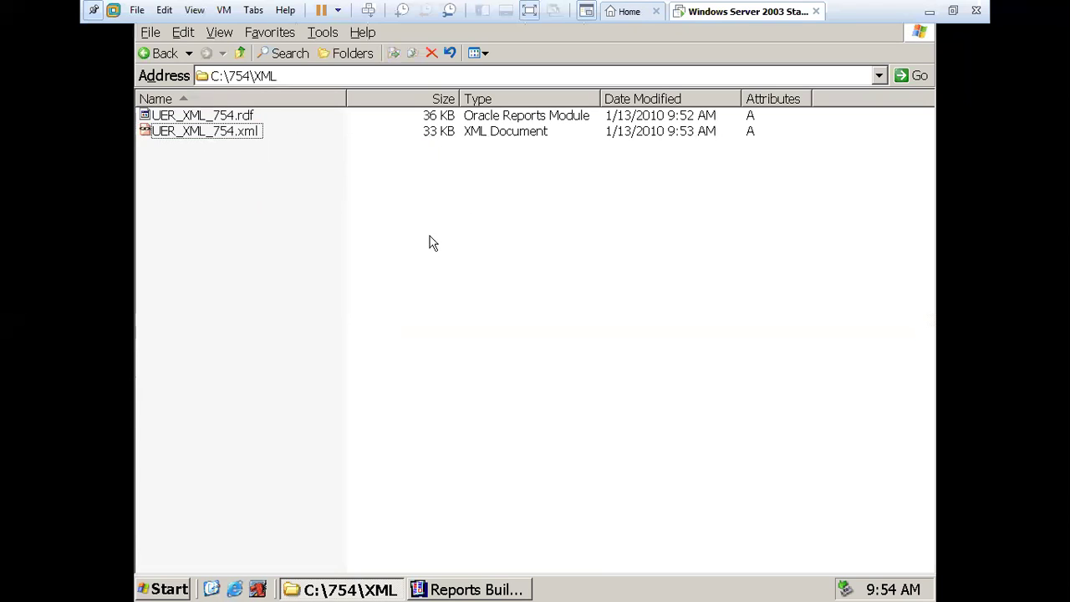
left_click(238, 137)
left_click(410, 299)
left_click(928, 12)
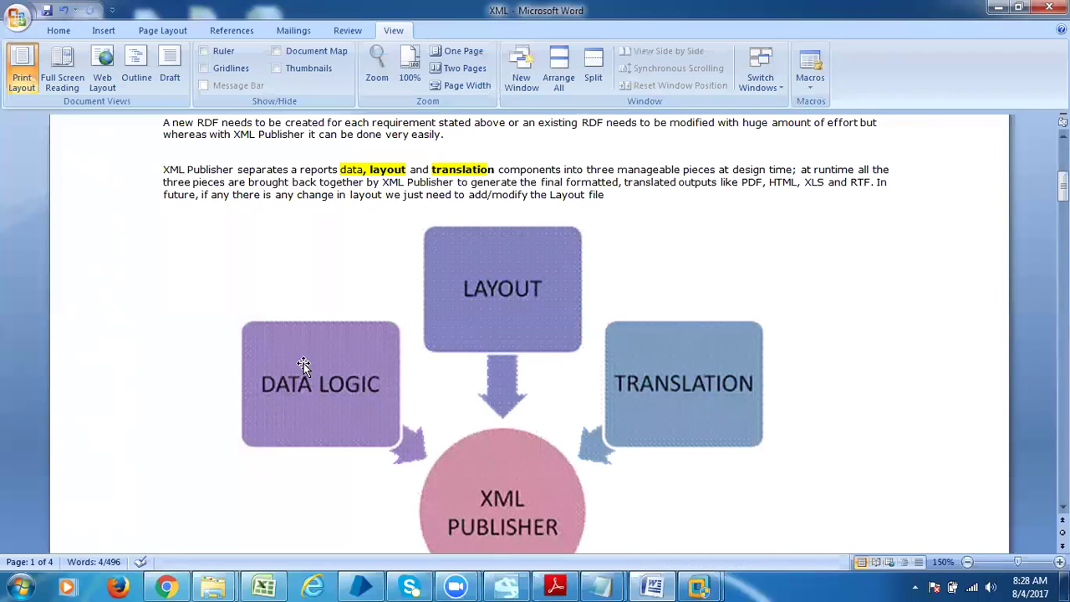
Step: Restore the VM, reselect UER_XML_754.rdf and UER_XML_754.xml, then minimize and restore it again
mouse_move(699, 586)
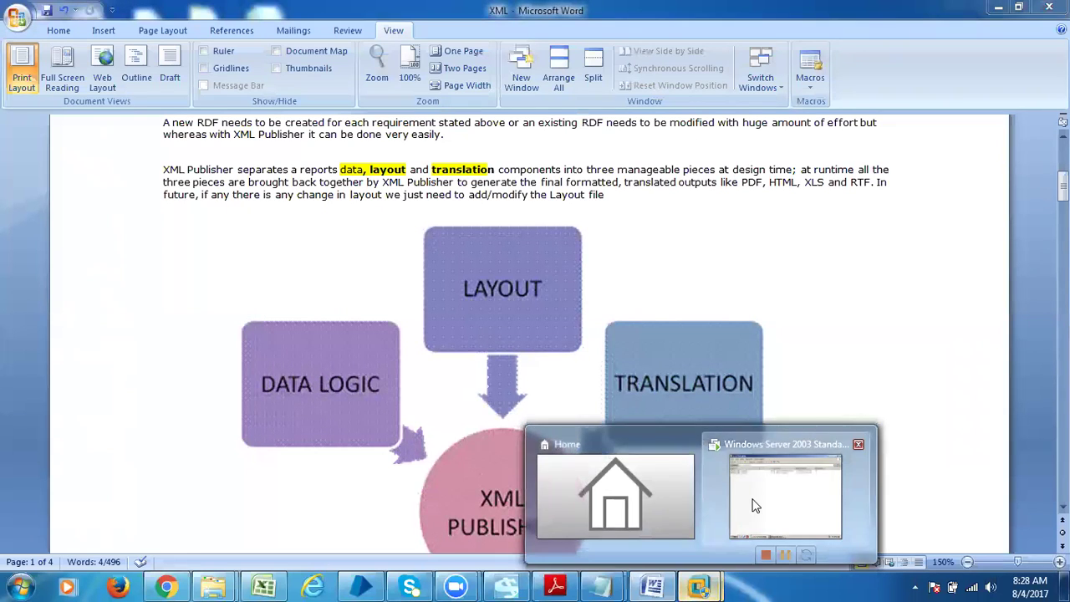
left_click(755, 505)
left_click(234, 119)
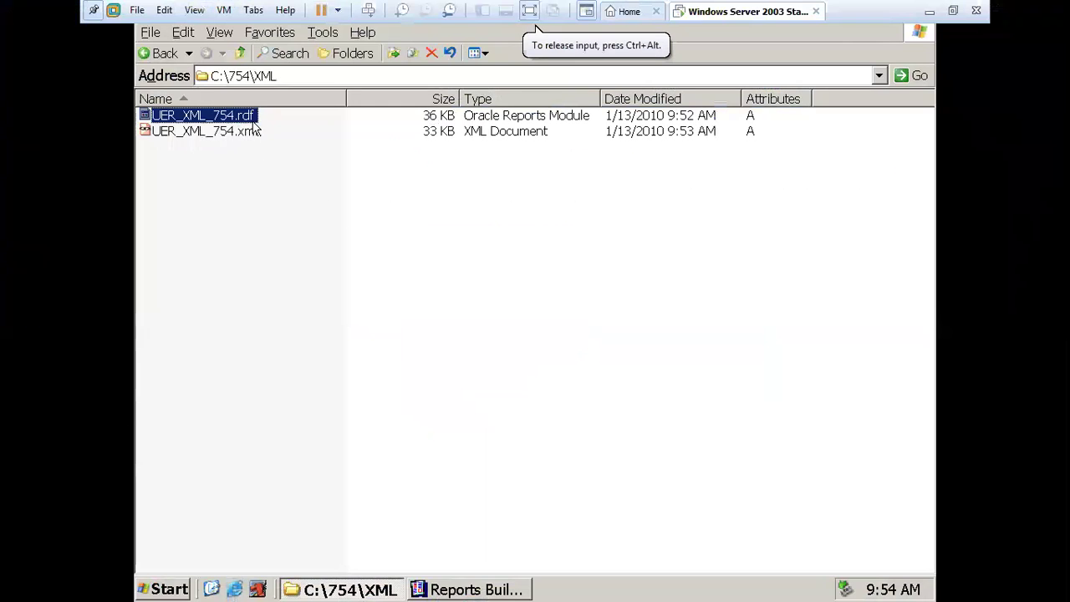
left_click(208, 131)
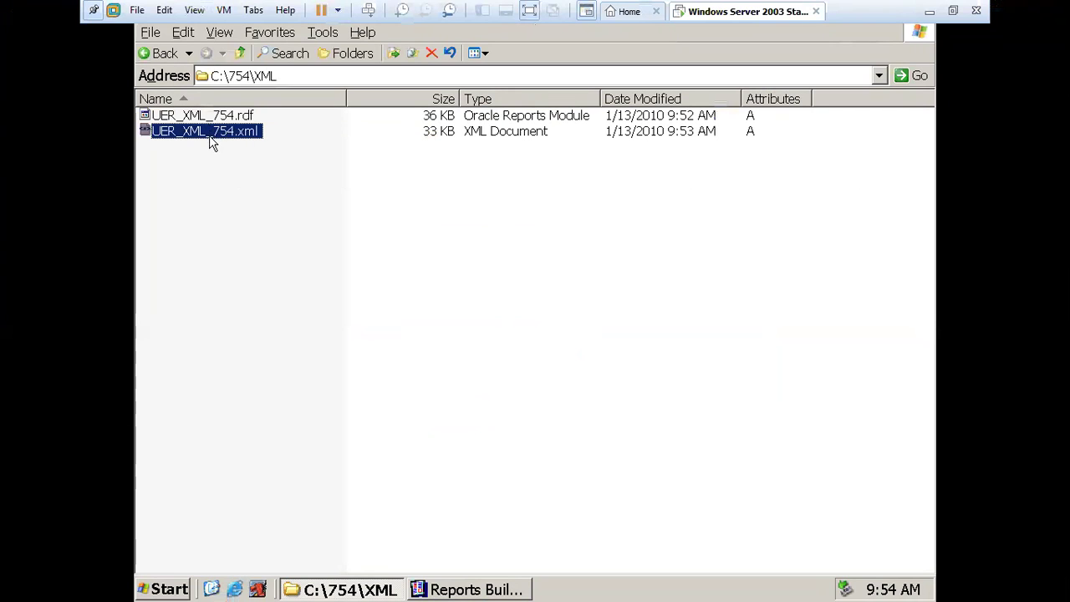
left_click(930, 13)
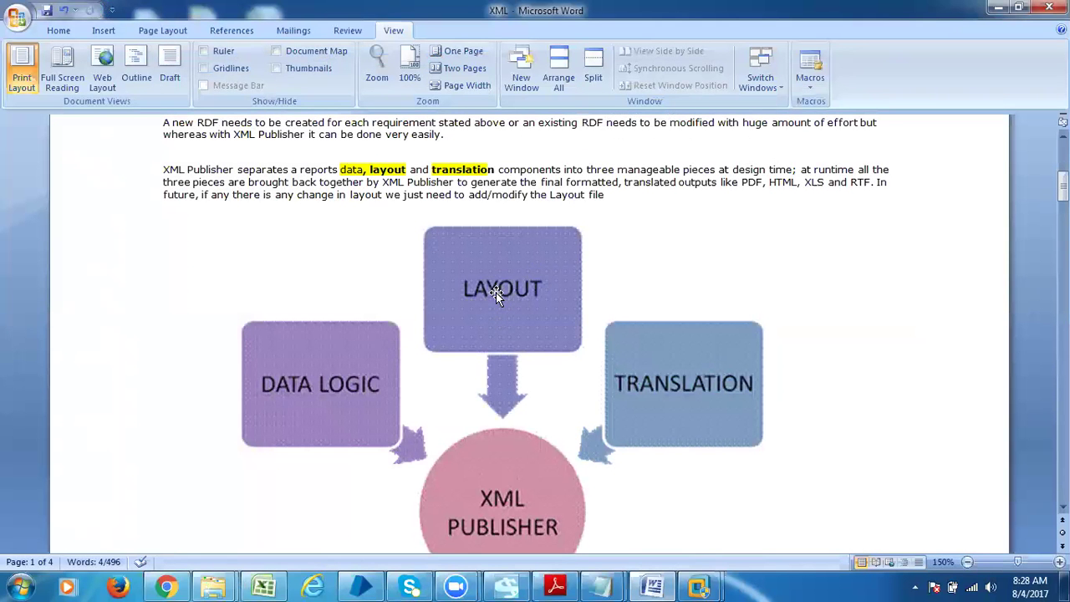
mouse_move(699, 588)
left_click(761, 521)
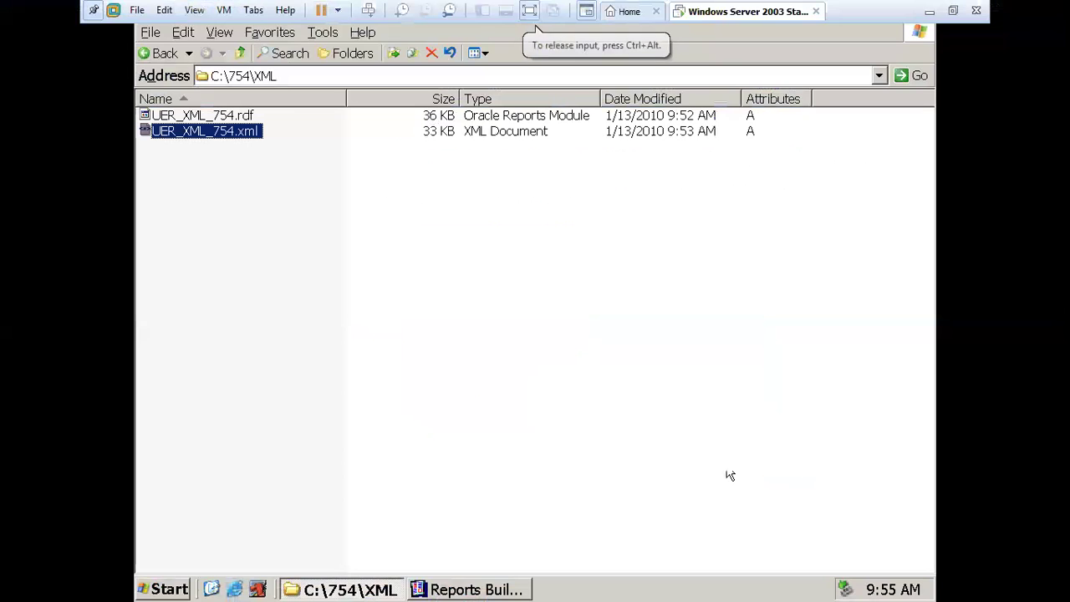
Step: Launch Word 2003 with a blank document and close the Getting Started task pane
left_click(186, 592)
mouse_move(218, 403)
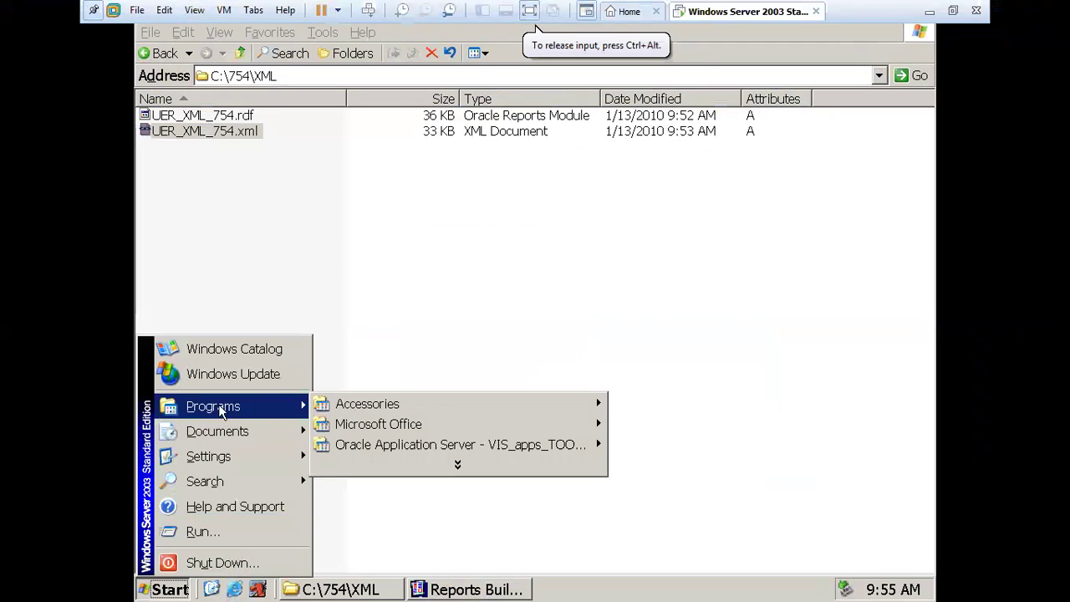
mouse_move(533, 423)
left_click(645, 445)
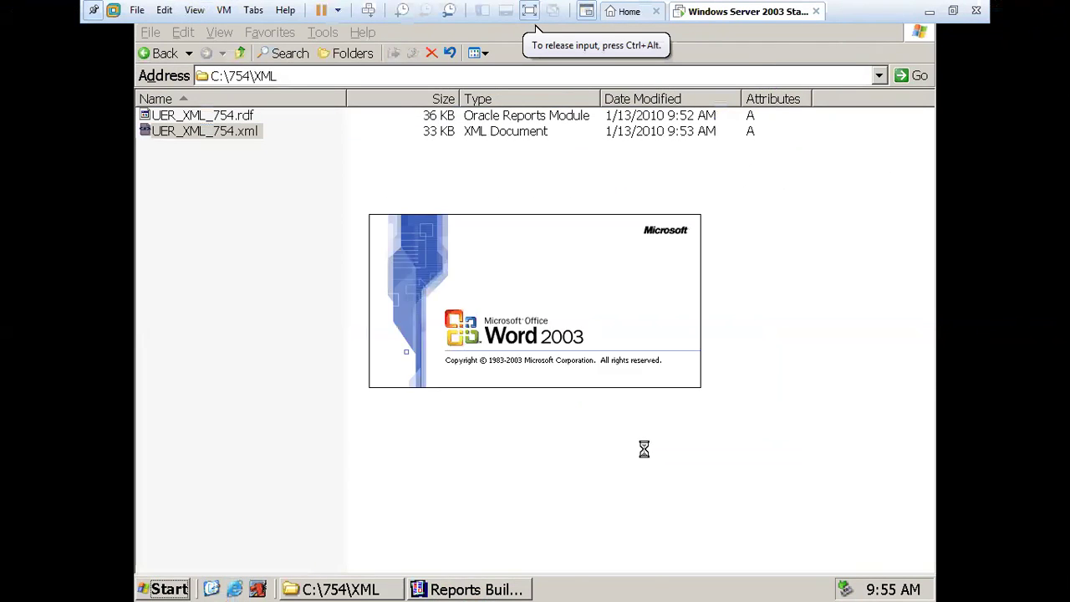
left_click(925, 102)
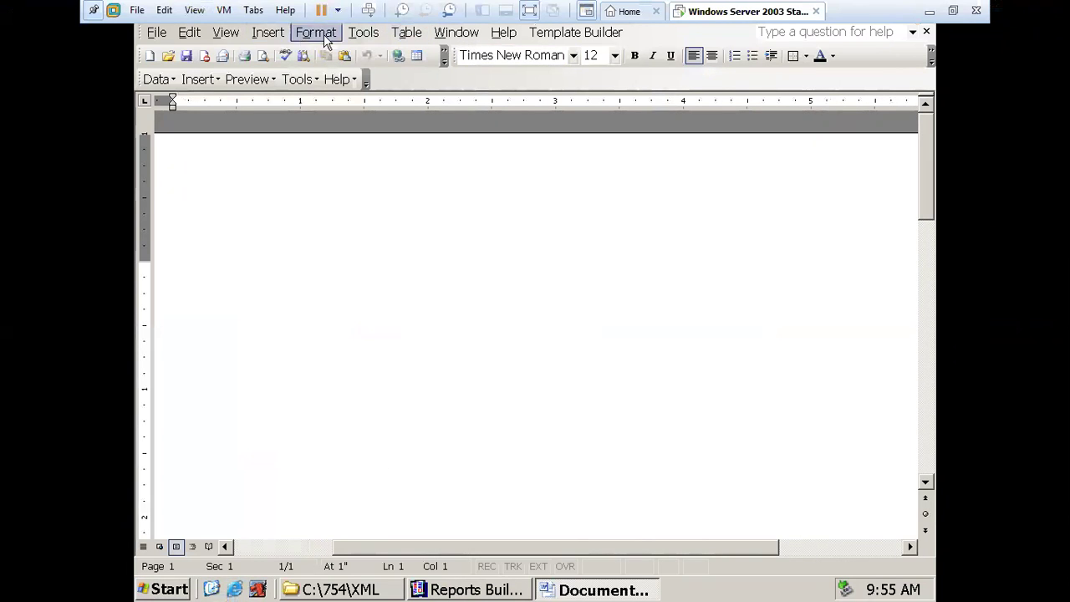
Step: Set the document zoom to 100%, then switch to Reports Builder
left_click(233, 38)
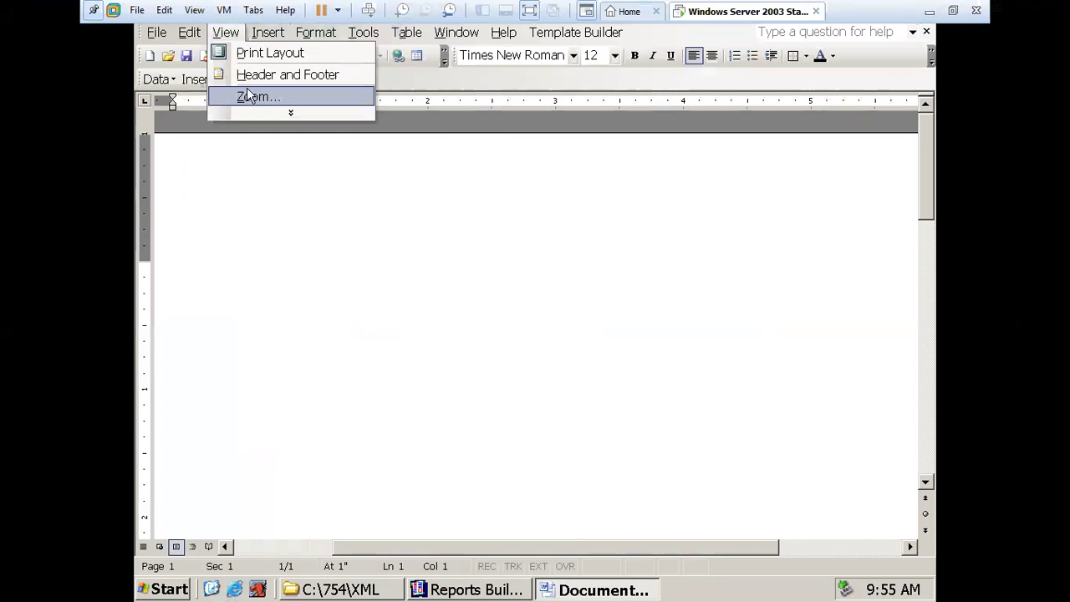
left_click(249, 93)
left_click(426, 210)
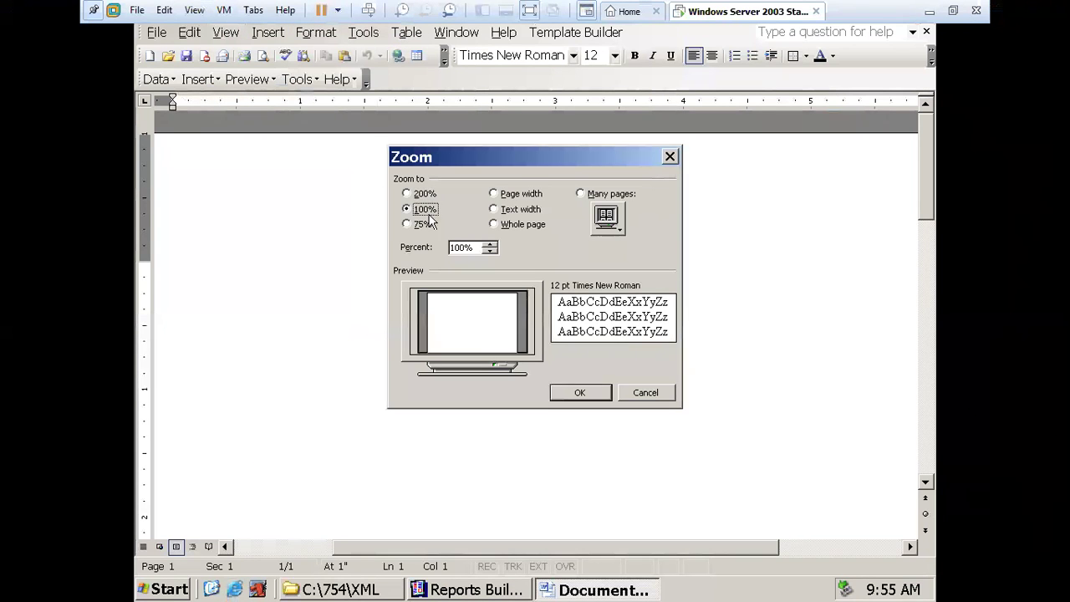
left_click(583, 390)
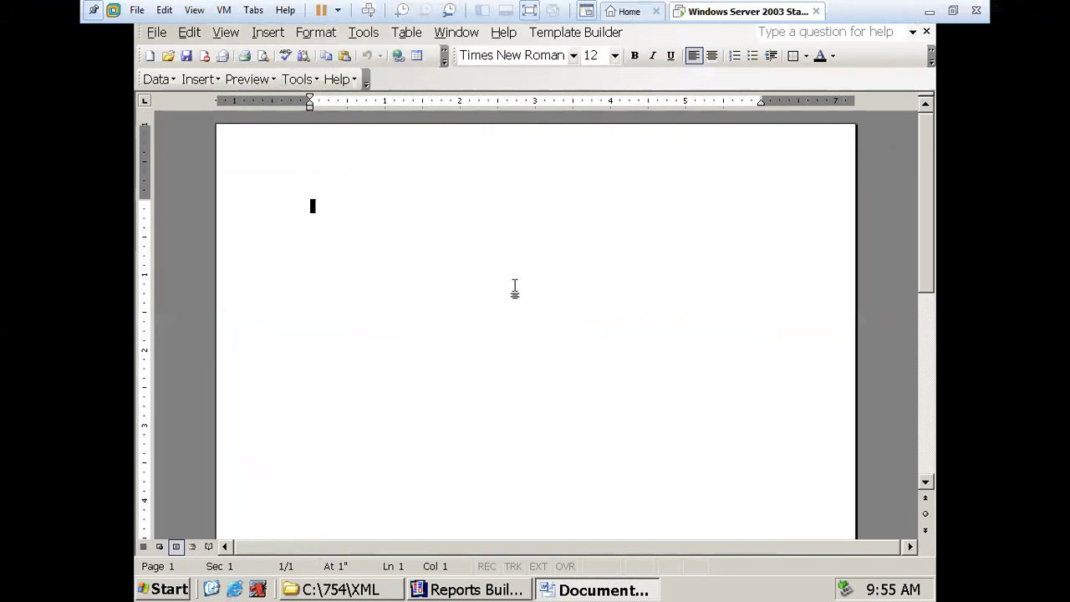
left_click(476, 591)
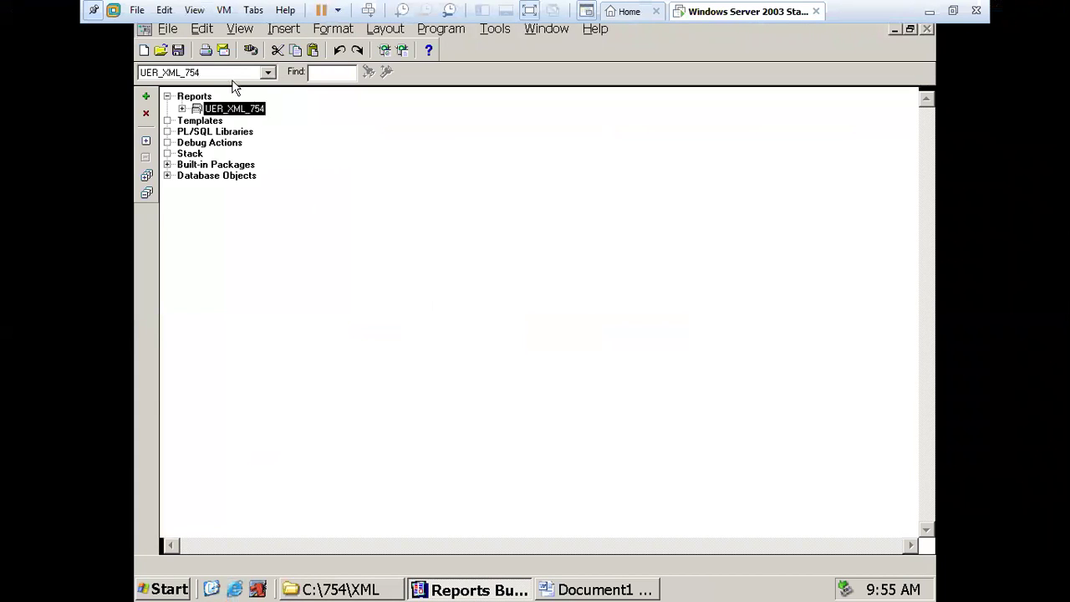
Step: Open UER_XML_754's Paper Layout and draw a wide frame near the top of the canvas
left_click(182, 109)
left_click(214, 278)
double_click(214, 278)
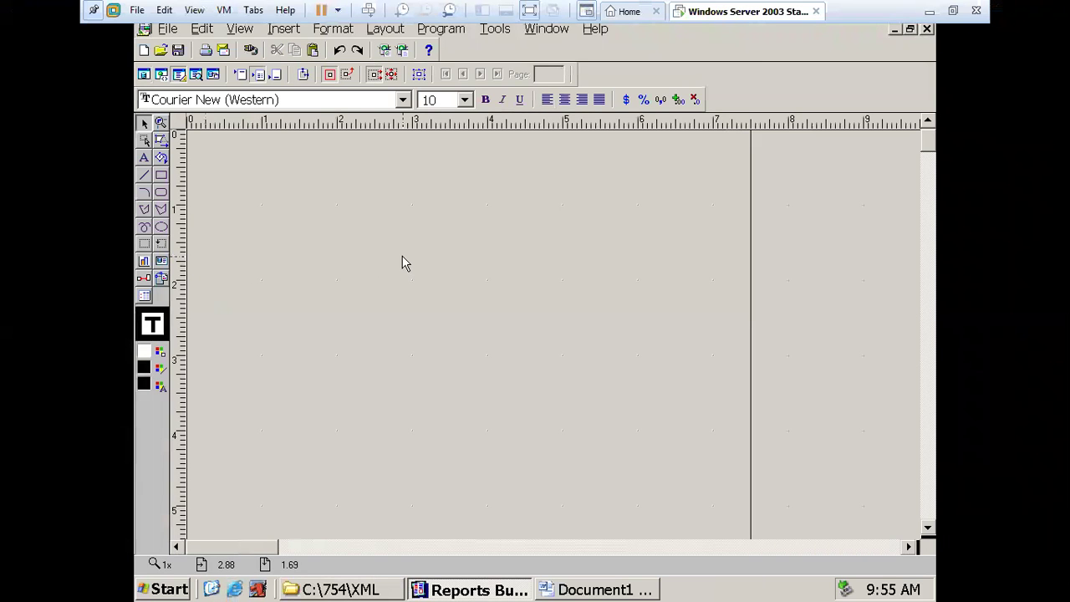
left_click(143, 244)
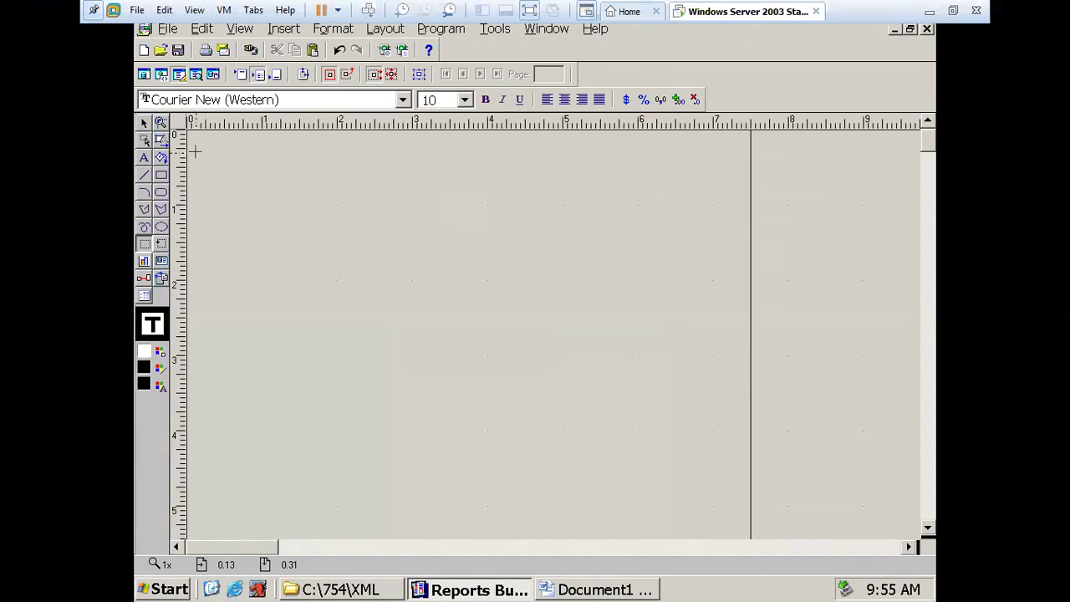
left_click_drag(195, 151, 642, 209)
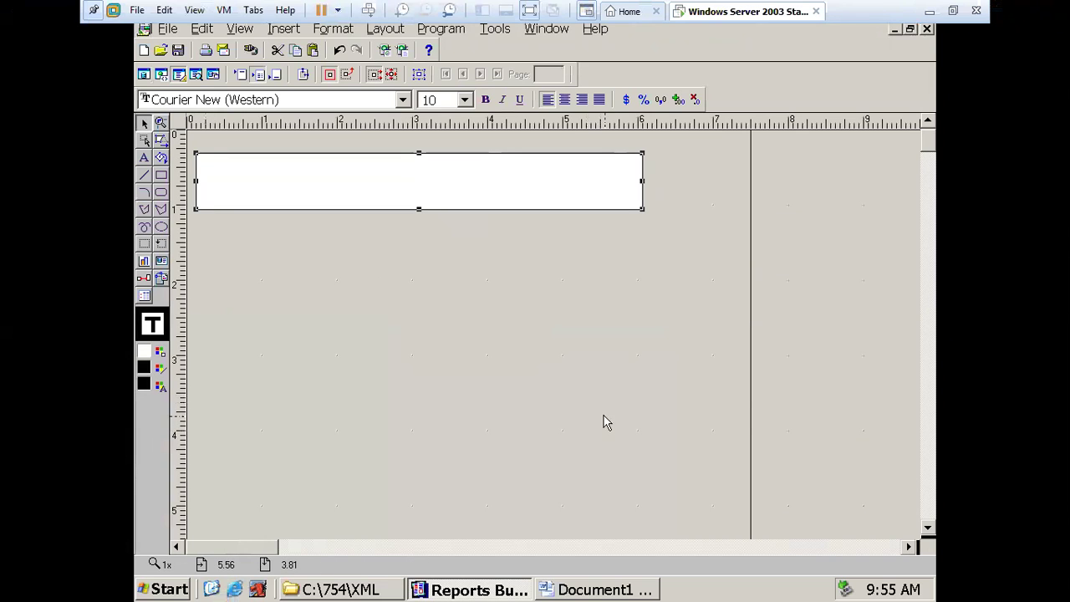
left_click(576, 589)
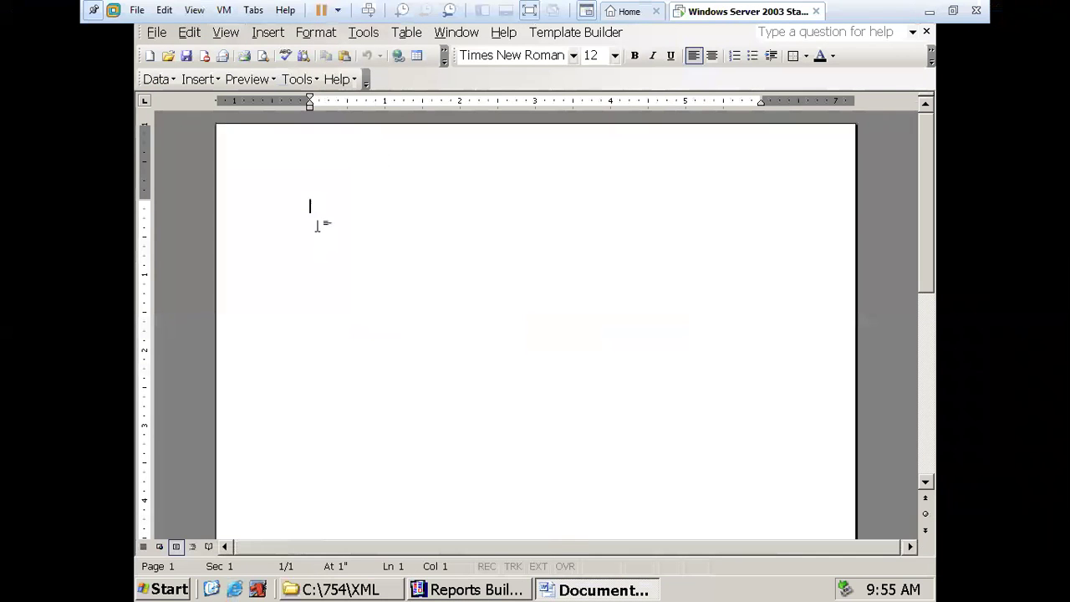
Step: Insert a table with 3 columns and 2 rows
left_click(406, 33)
mouse_move(420, 75)
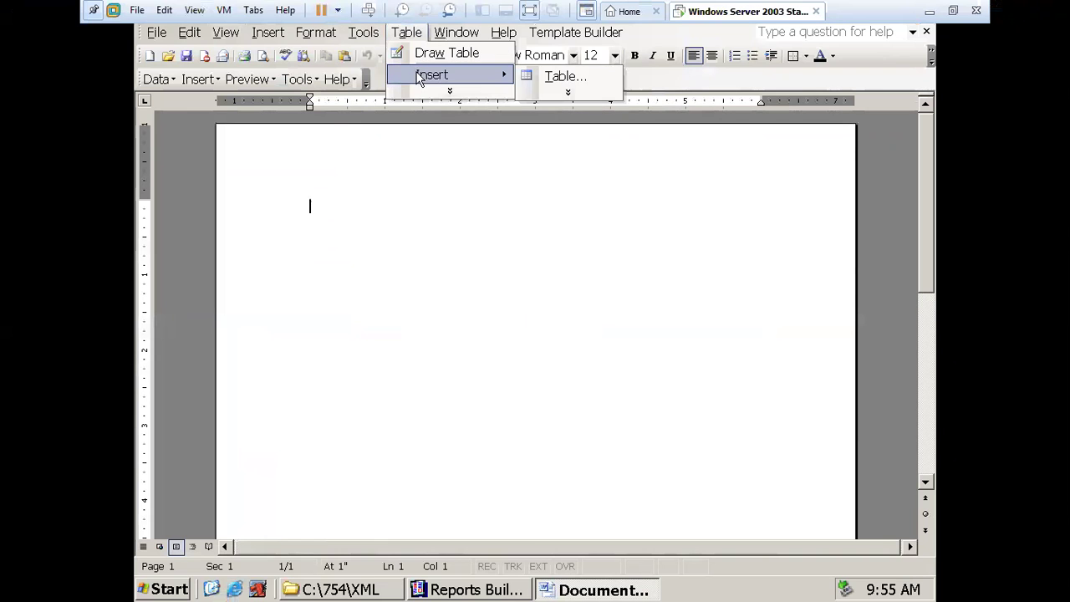
left_click(560, 77)
type("3")
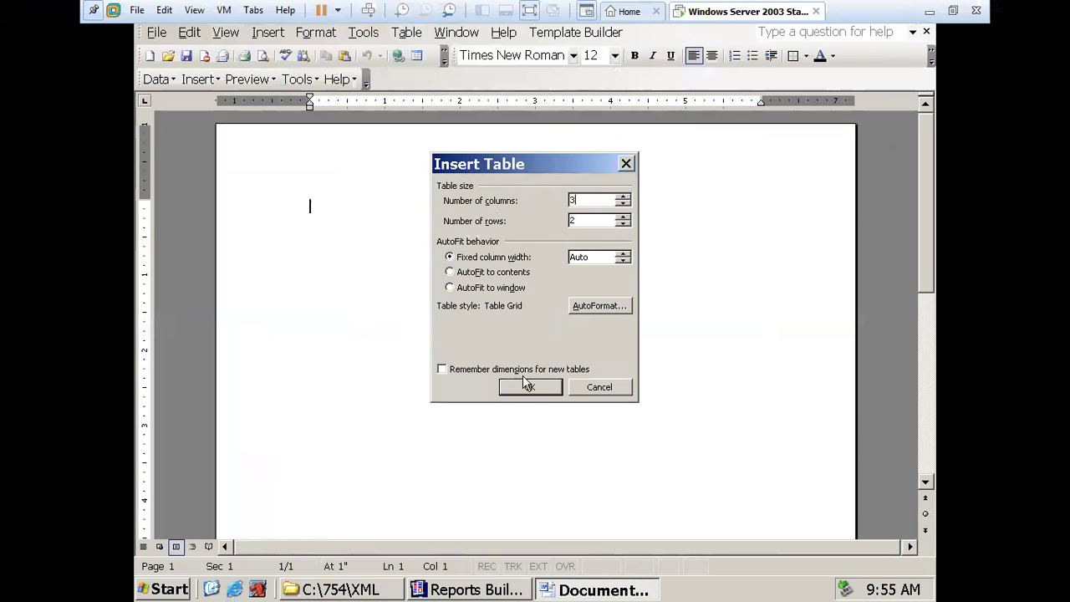
left_click(528, 384)
Step: Fill the header row with User ID, User Name and Creation Dte
type("User ID")
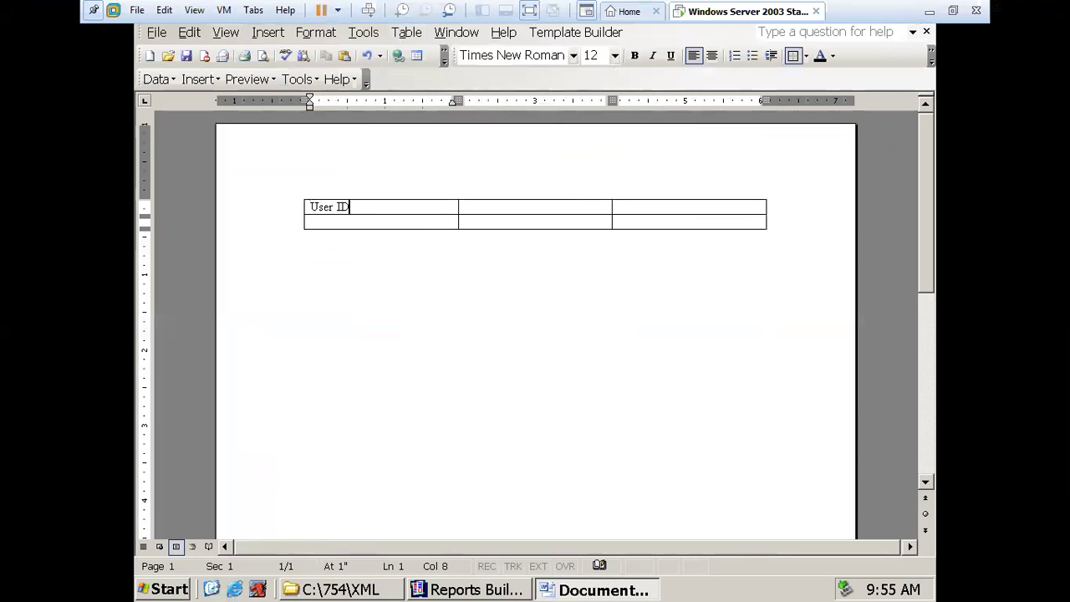
key("Tab")
type("User Name")
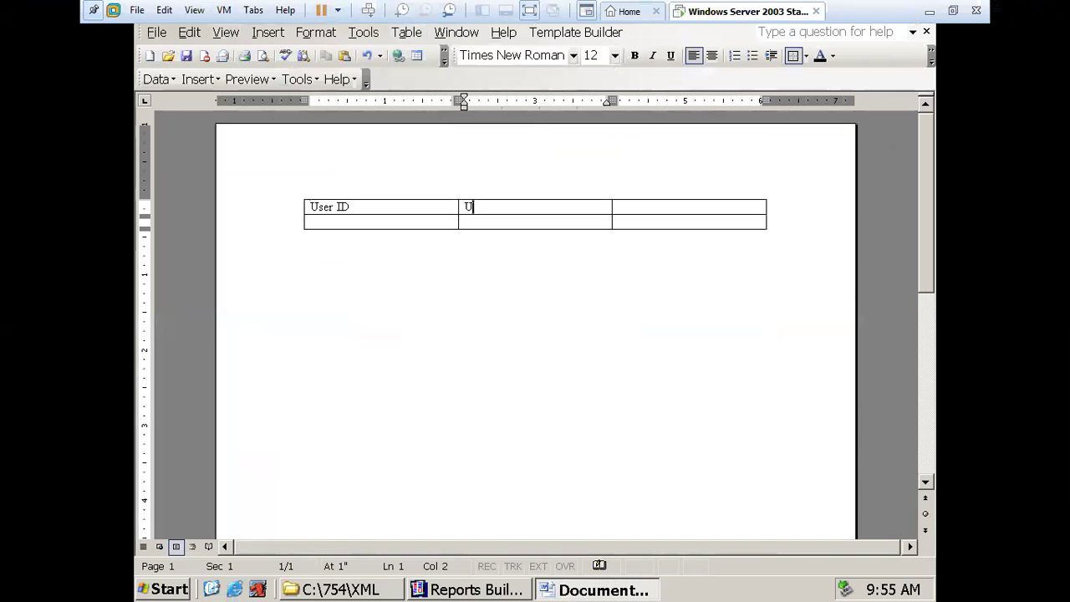
key("Tab")
type("Creation Dte")
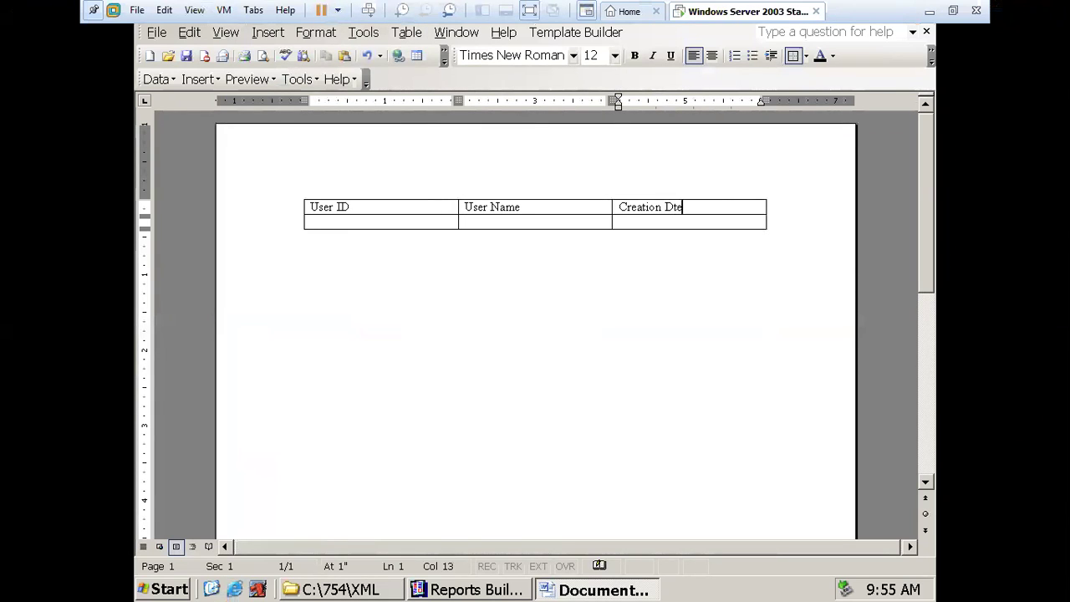
key("Tab")
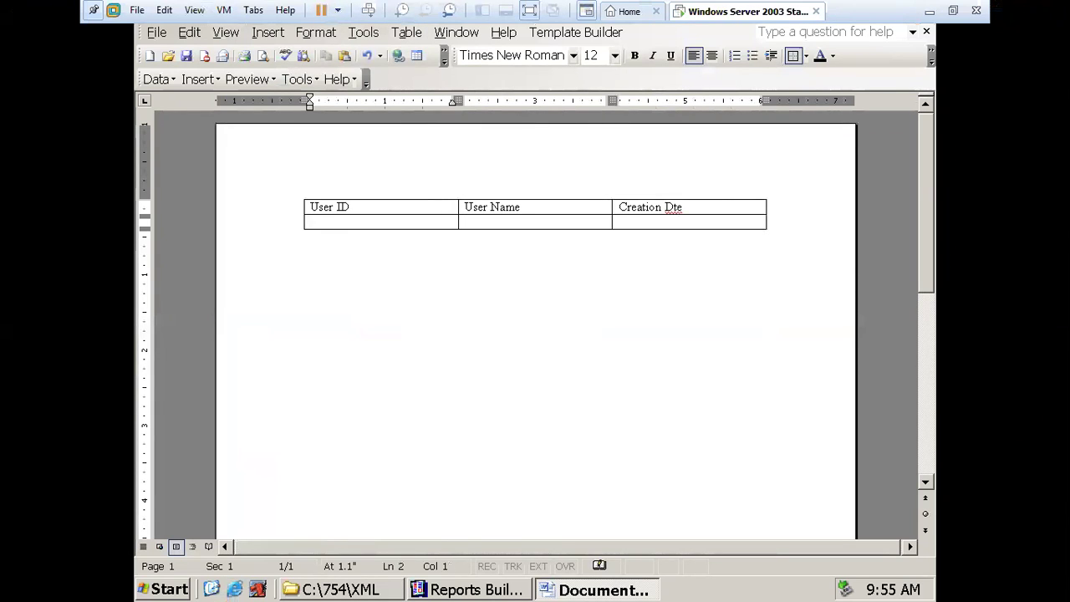
left_click(502, 589)
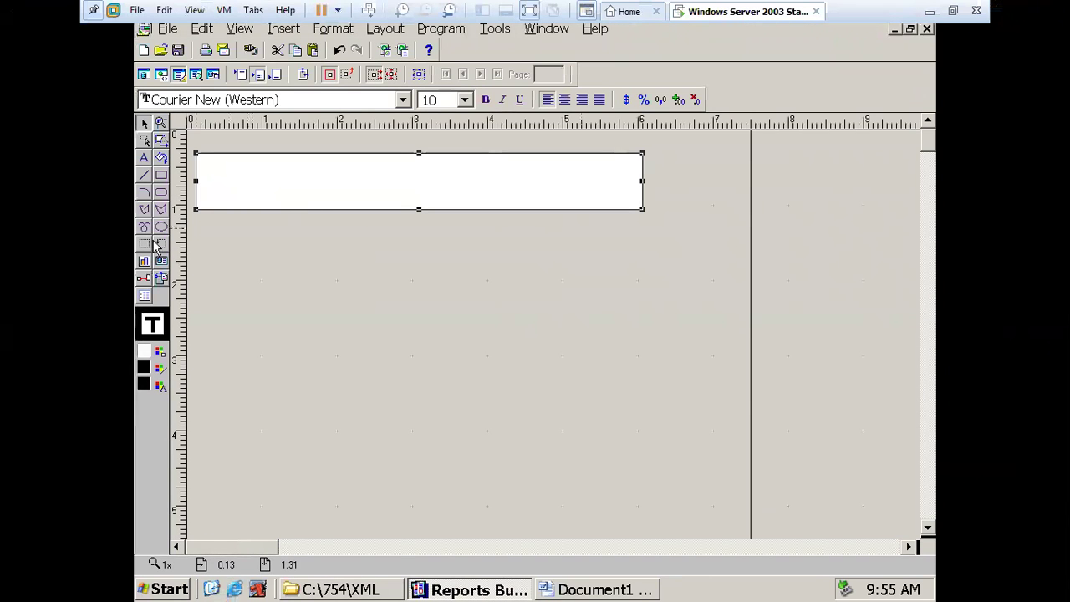
Step: Place a 'User ID' text label in the frame's top-left corner and return to Word
left_click(144, 157)
left_click(211, 155)
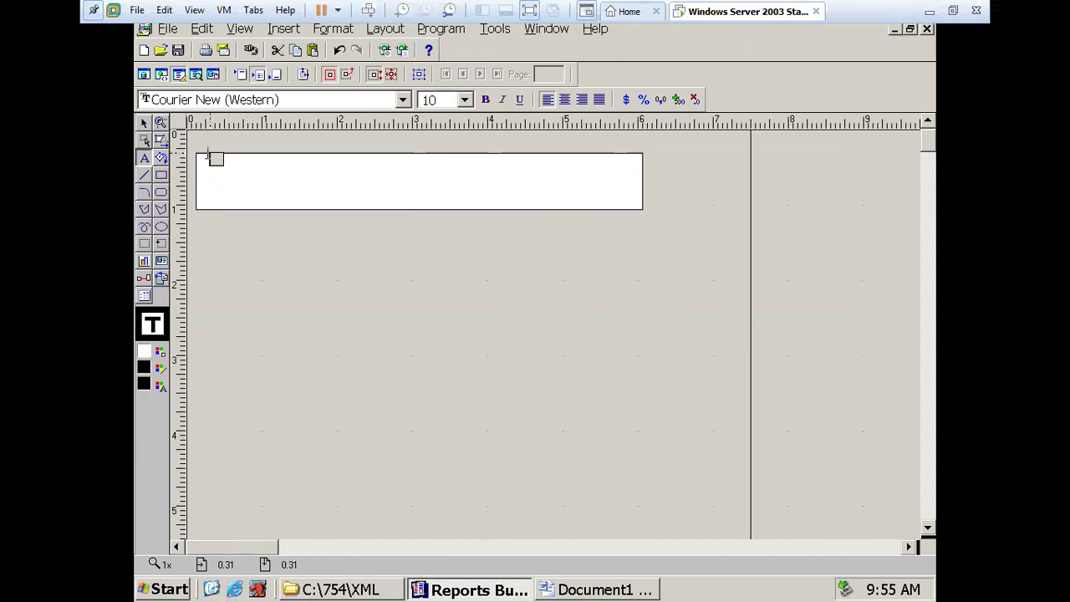
type("User ID")
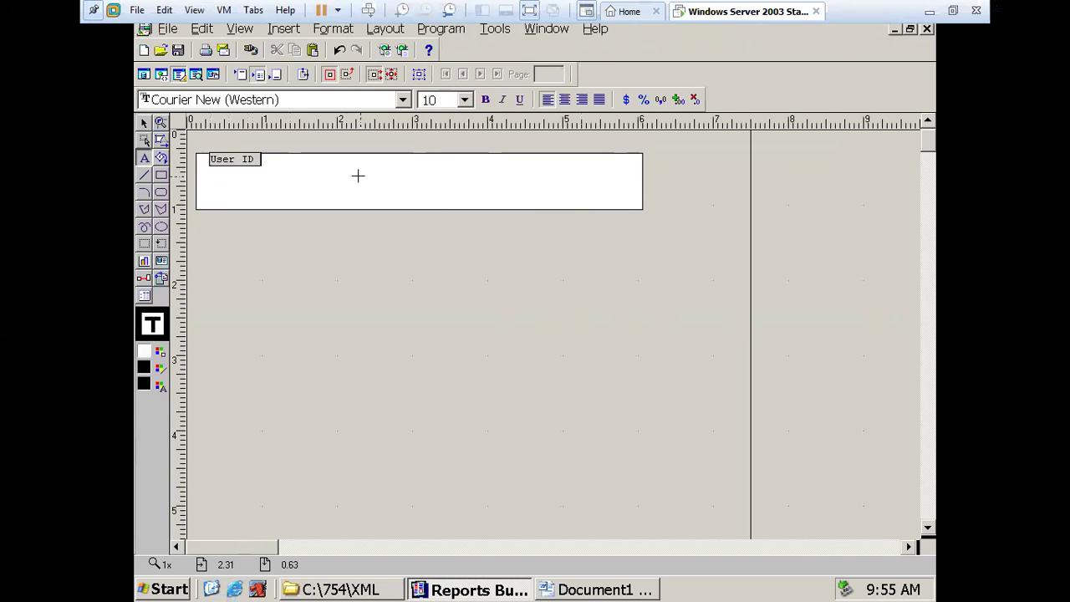
key("alt+Tab")
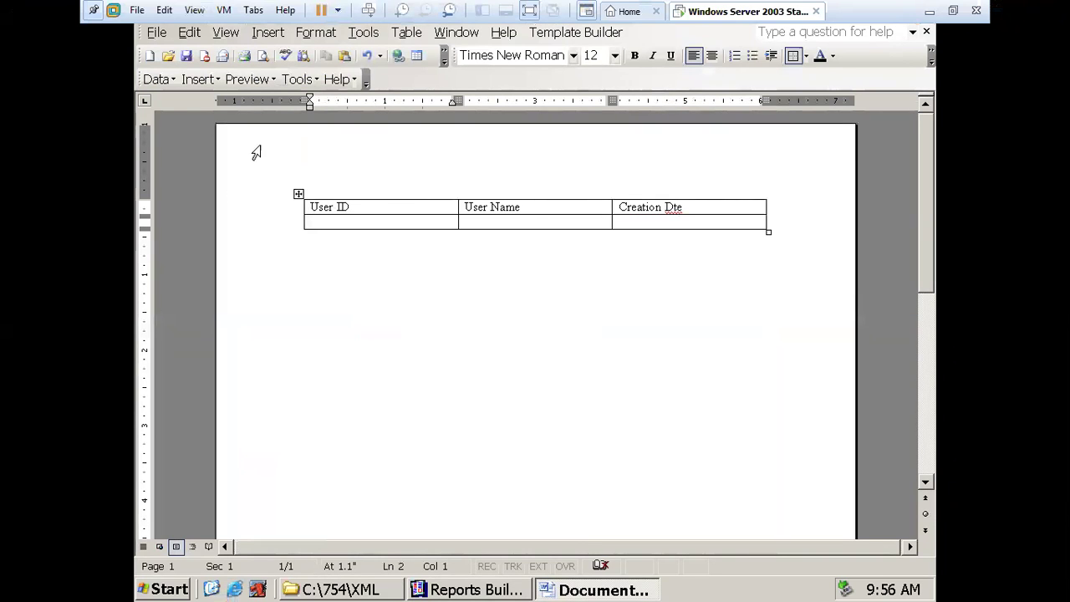
Step: Accept Page Setup margins, then shift the table left and widen its last column
key("shift+Up")
key("alt+f")
key("u")
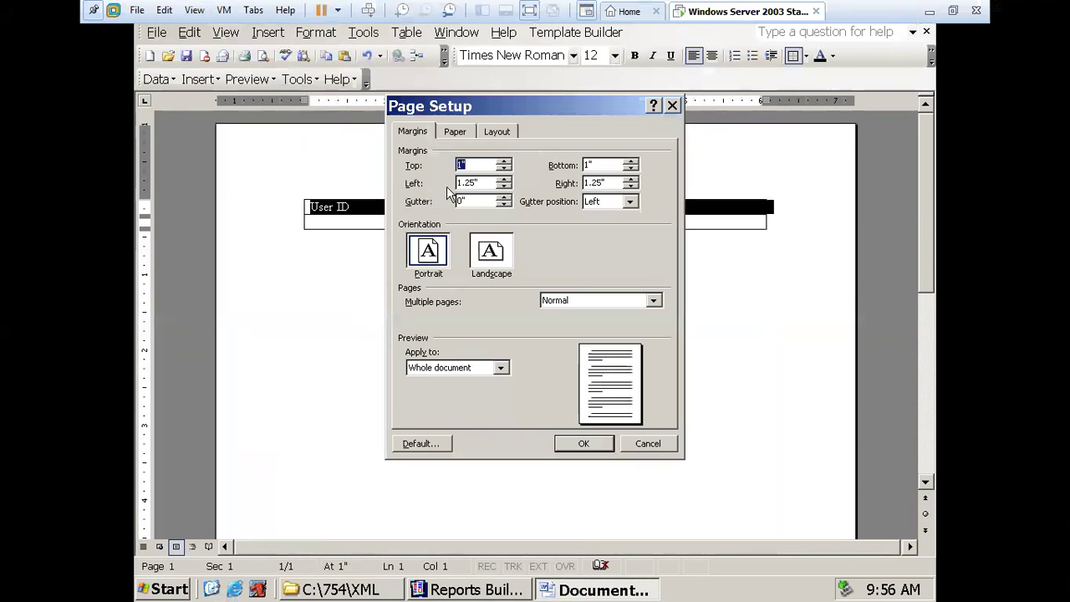
left_click(602, 441)
left_click(389, 222)
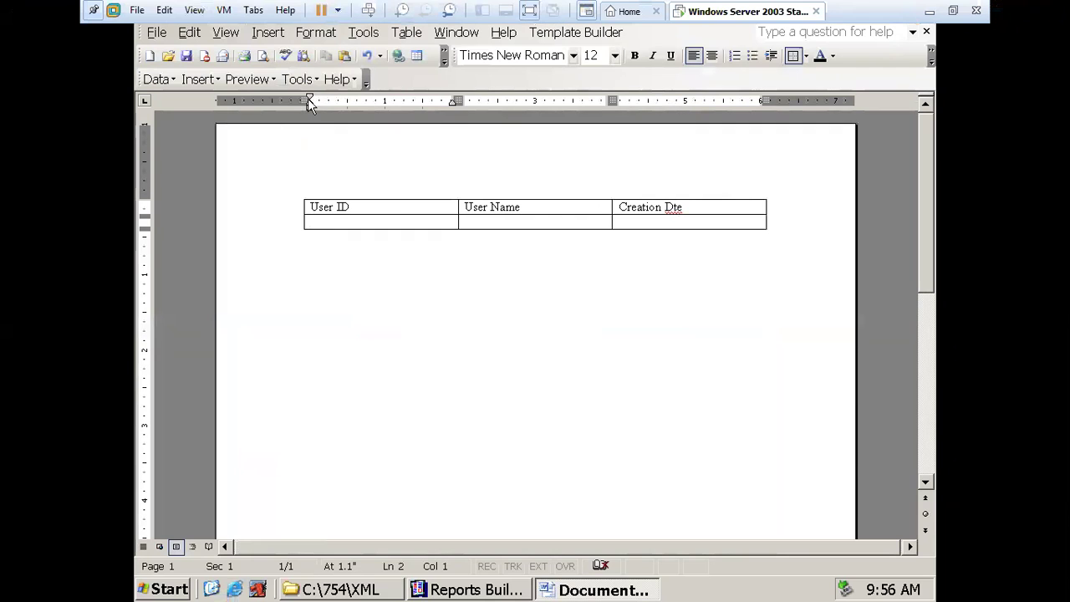
left_click_drag(307, 101, 267, 101)
left_click_drag(719, 100, 779, 100)
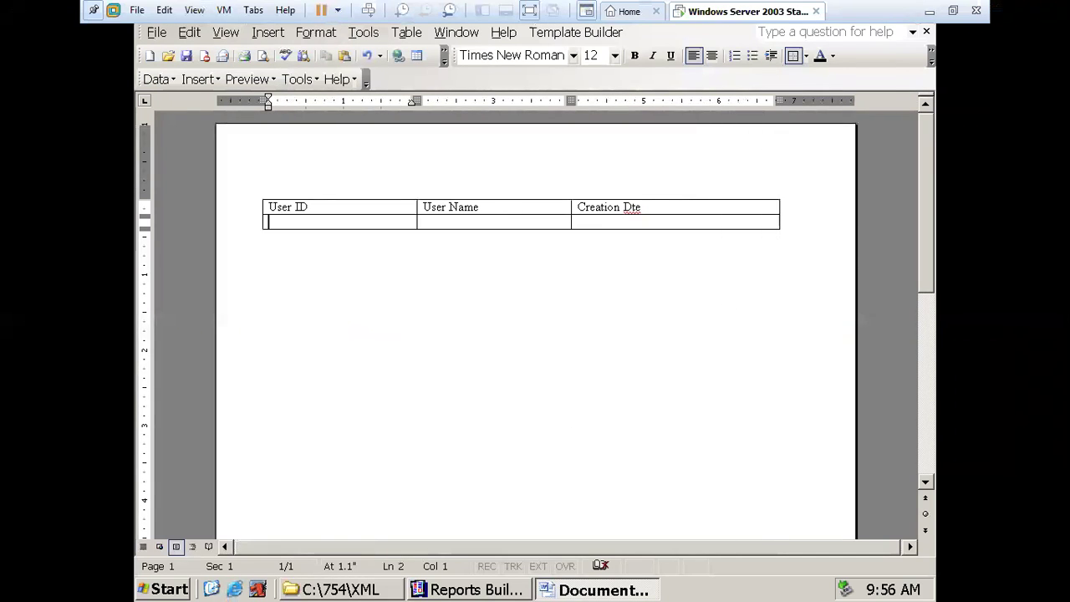
Step: Correct the third header from 'Creation Dte' to 'Creation Date'
left_click(633, 206)
key("Right")
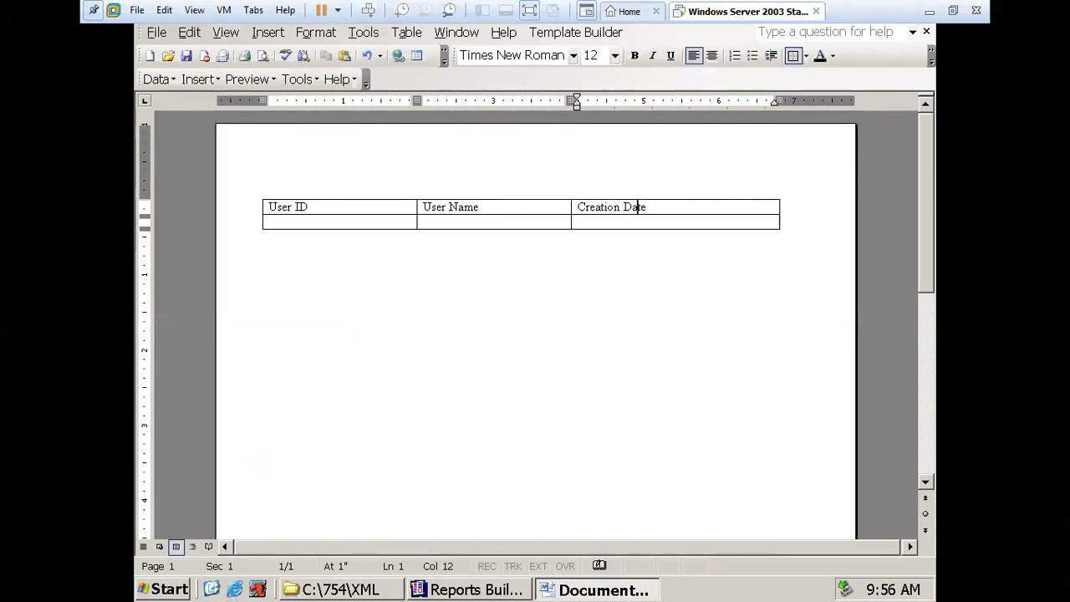
left_click(386, 222)
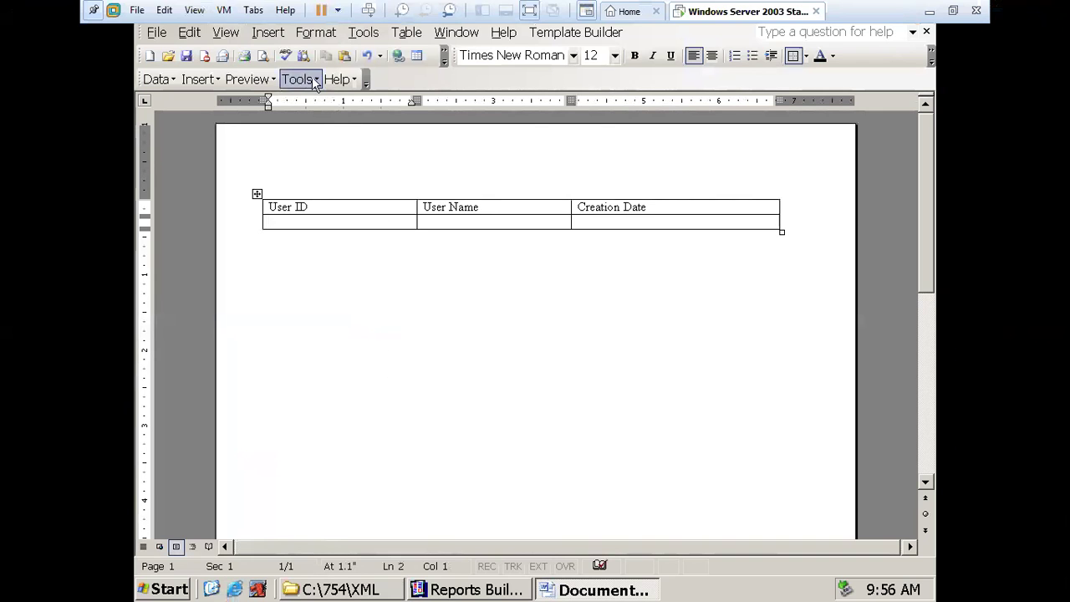
left_click(474, 589)
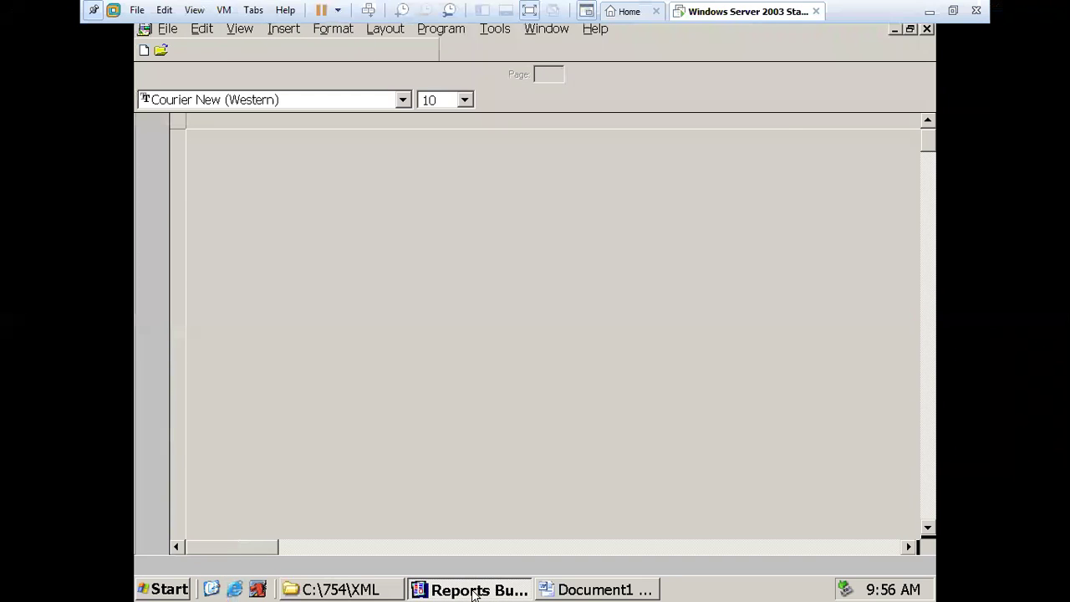
Step: Draw a repeating frame below User ID and check Q_1's G_USER_ID group in the Data Model
left_click(161, 244)
left_click_drag(211, 170, 553, 196)
left_click(143, 74)
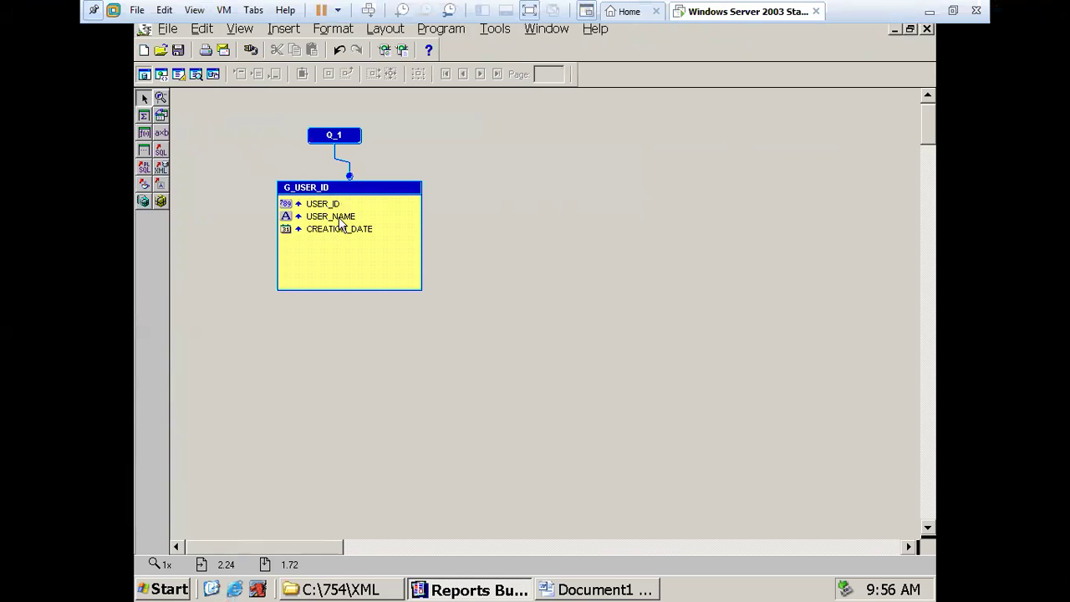
left_click(596, 589)
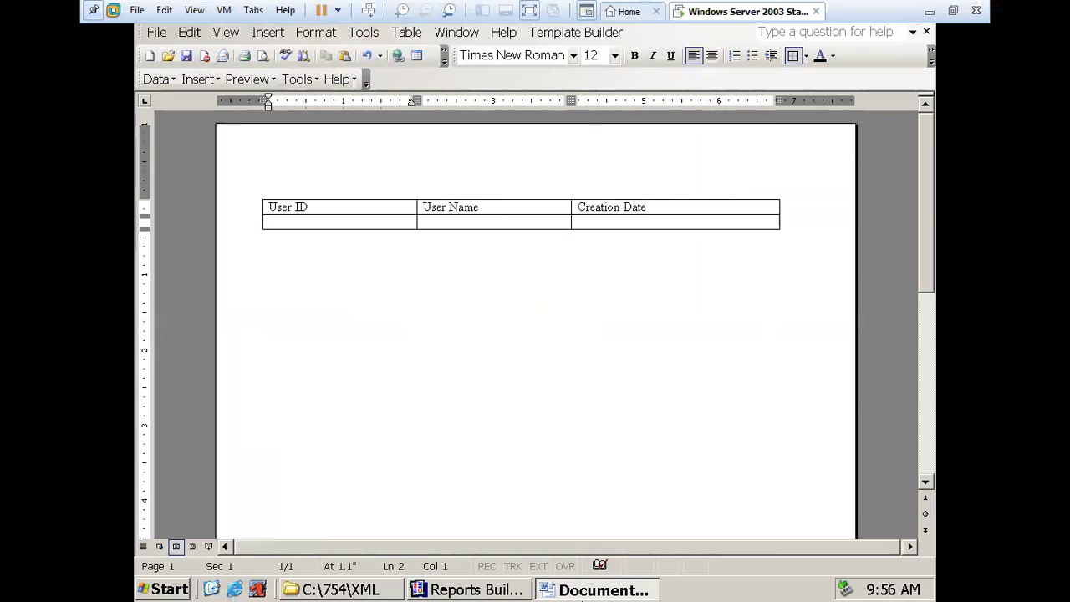
left_click(513, 585)
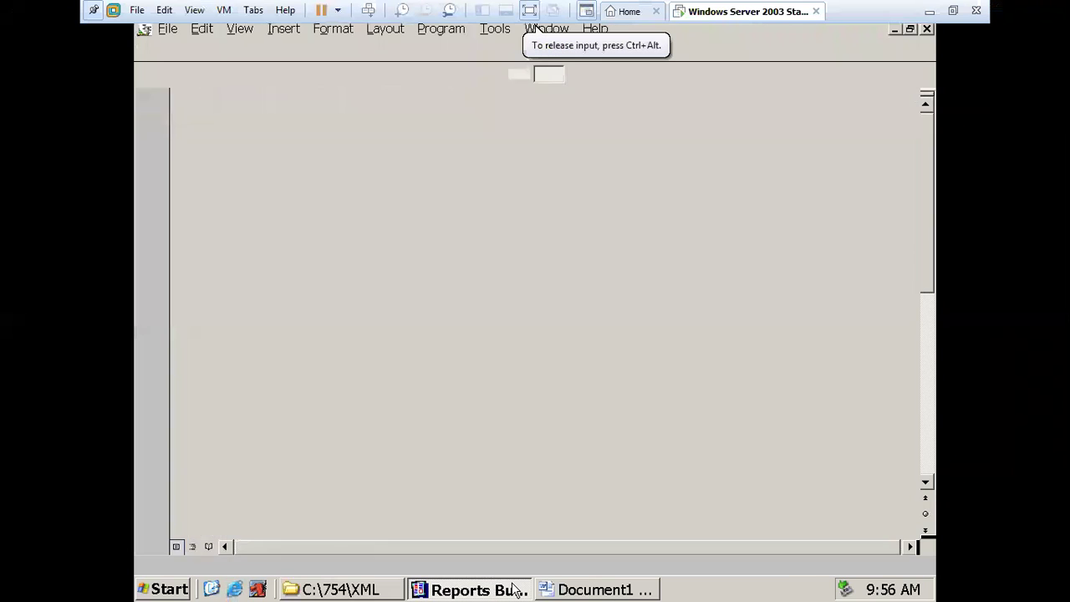
left_click(178, 74)
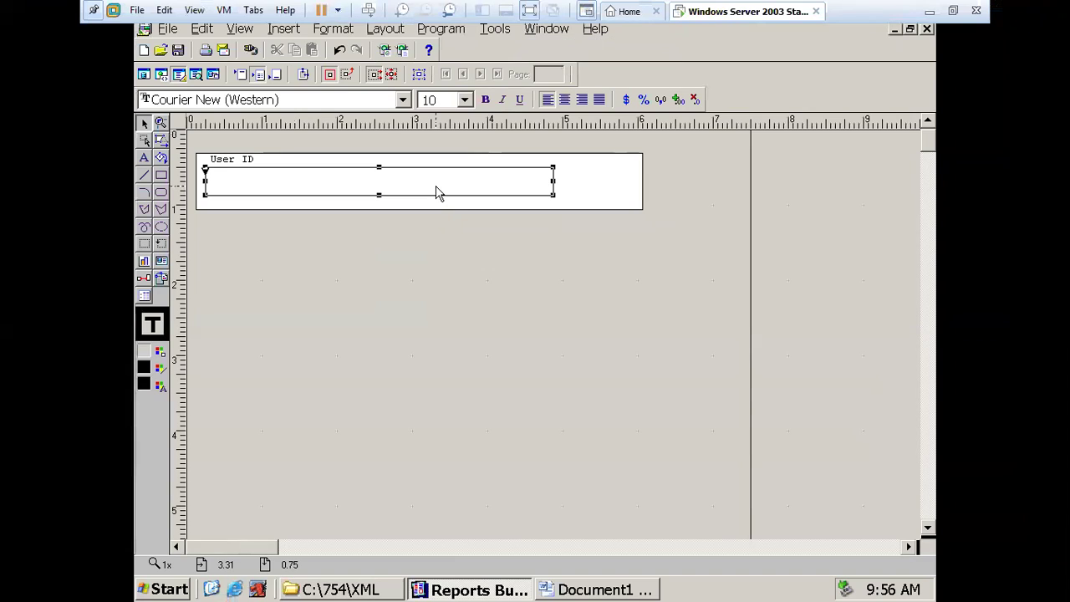
left_click(145, 74)
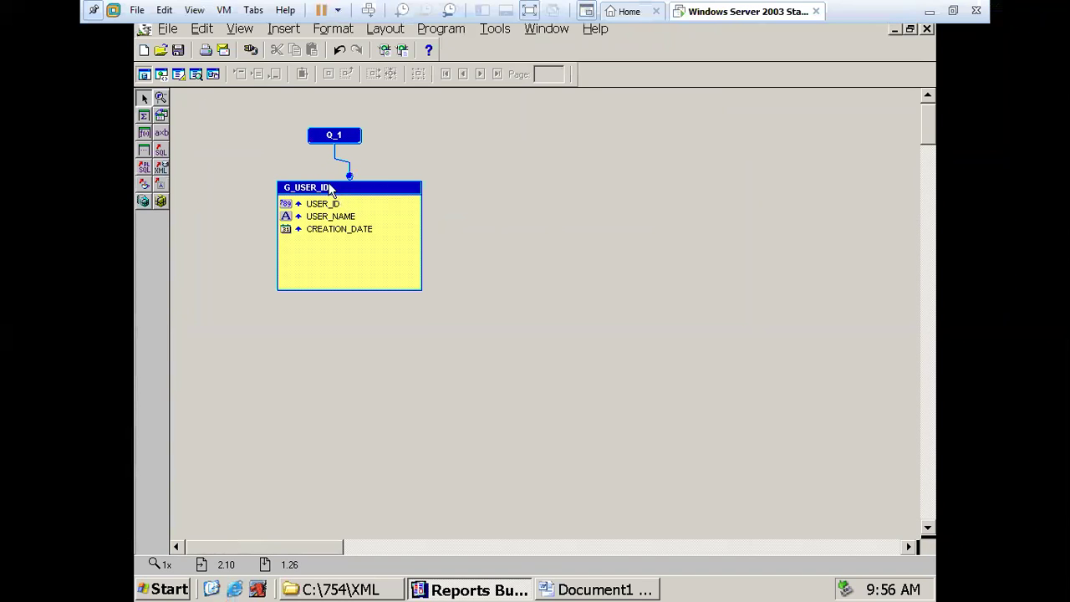
left_click(575, 590)
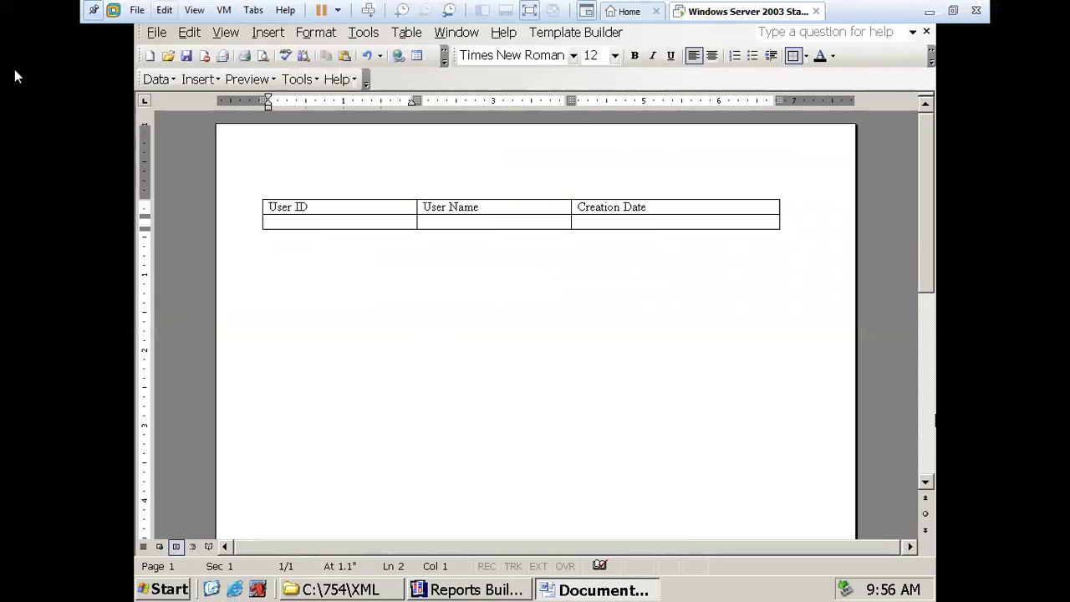
Step: Try inserting a single data field via the Template Builder's Insert > Field
left_click(207, 81)
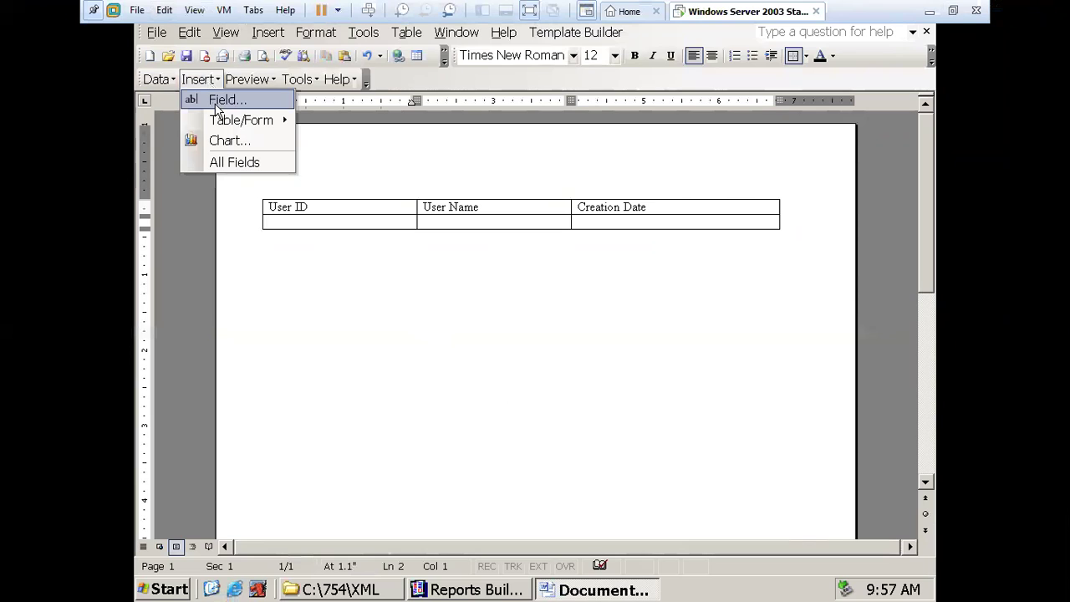
left_click(218, 104)
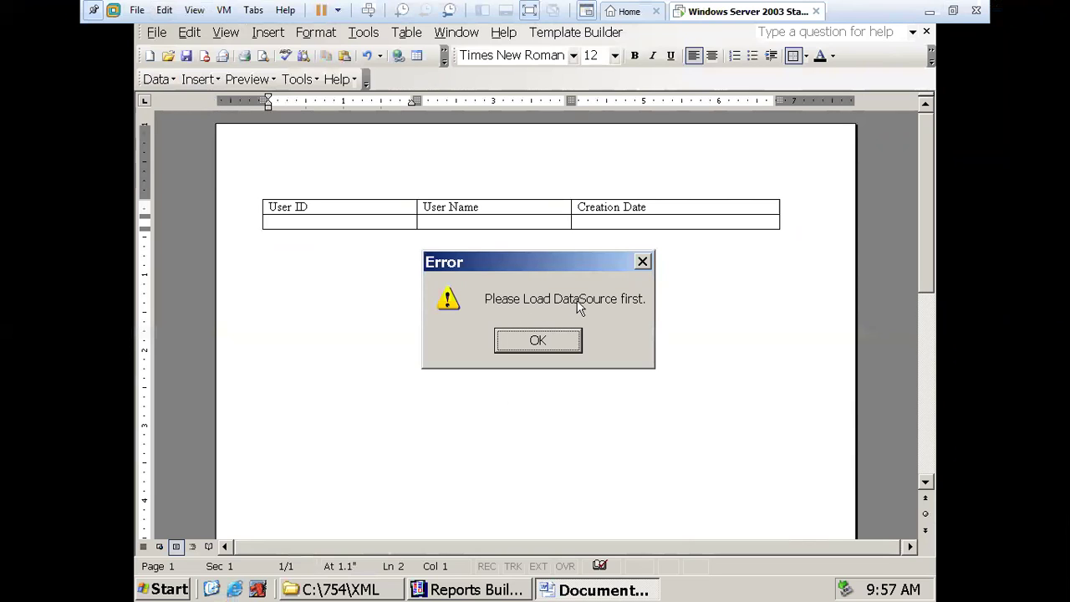
Step: Dismiss the 'Please Load DataSource first' error, check C:\754\XML, and reopen the Insert menu
left_click(539, 341)
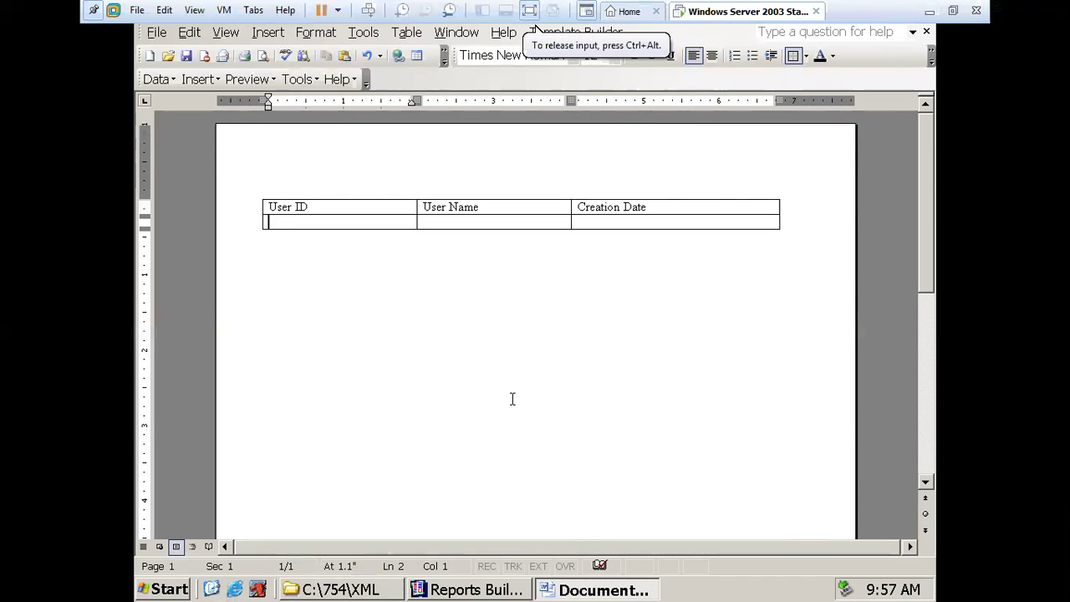
left_click(316, 593)
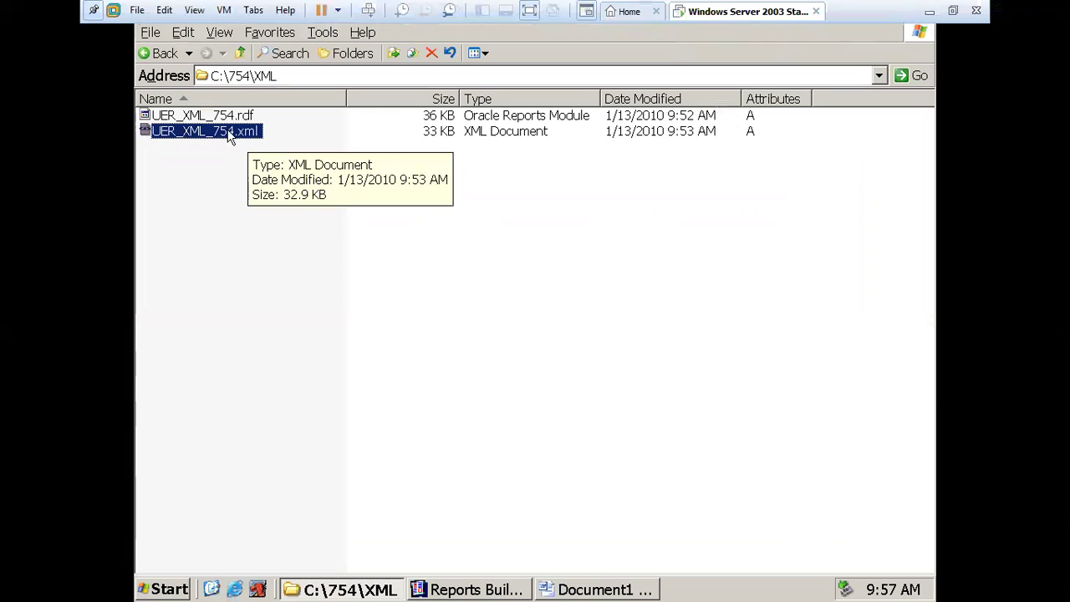
left_click(553, 590)
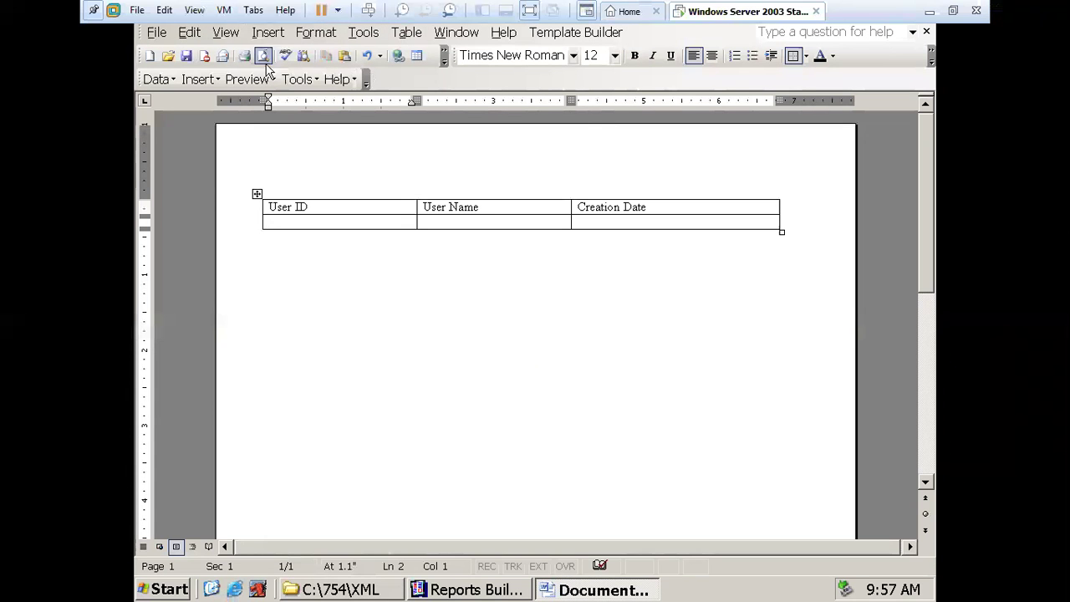
left_click(199, 78)
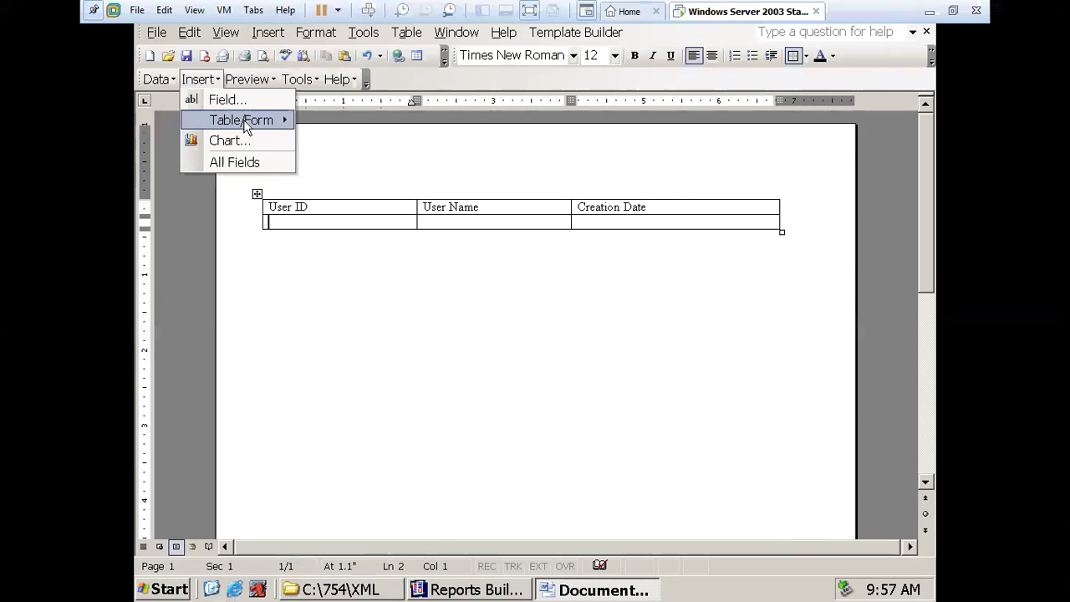
Step: Load UER_XML_754.xml from C:\754\XML as the template's sample XML data
mouse_move(243, 120)
left_click(171, 83)
left_click(171, 82)
left_click(178, 102)
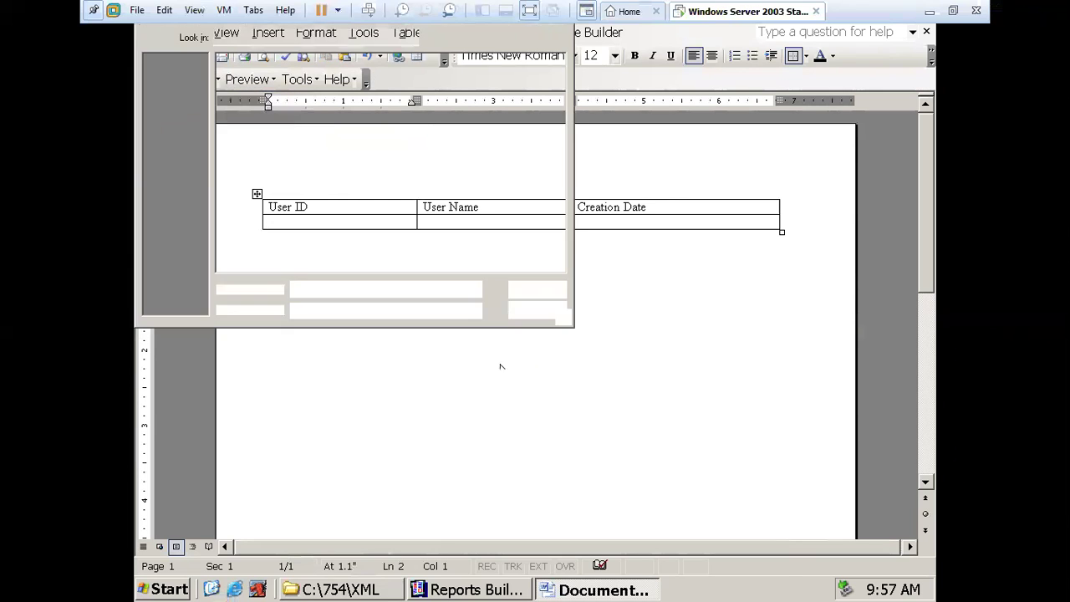
left_click(334, 44)
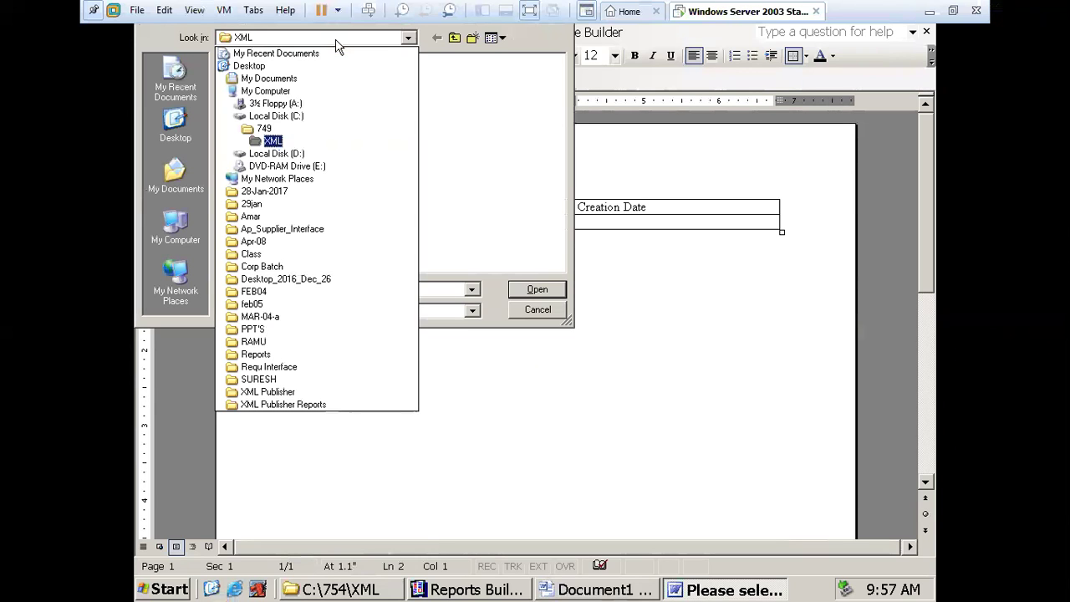
left_click(290, 126)
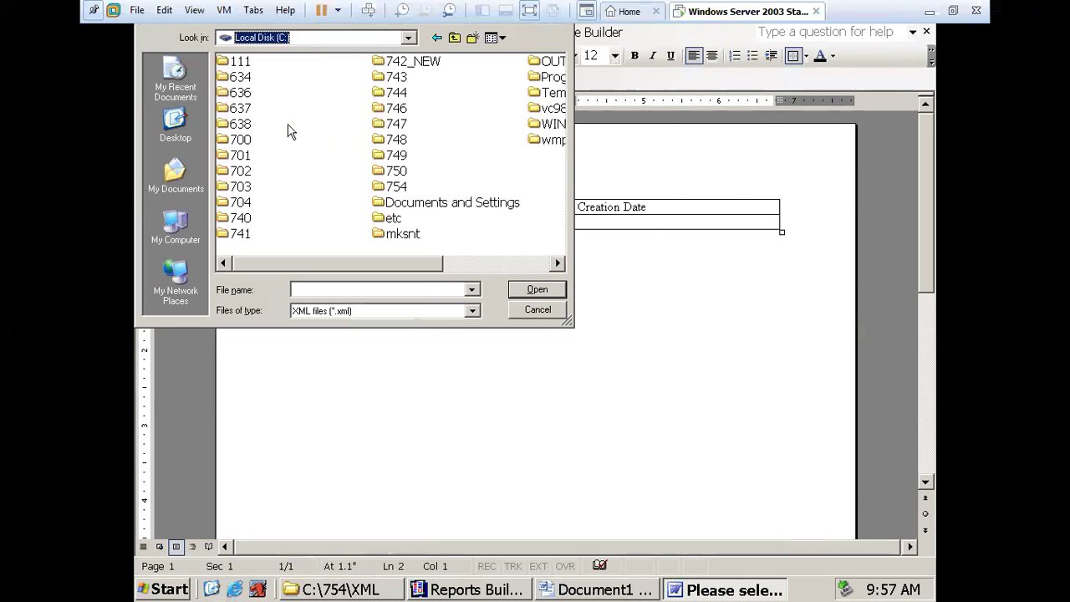
double_click(385, 188)
double_click(232, 64)
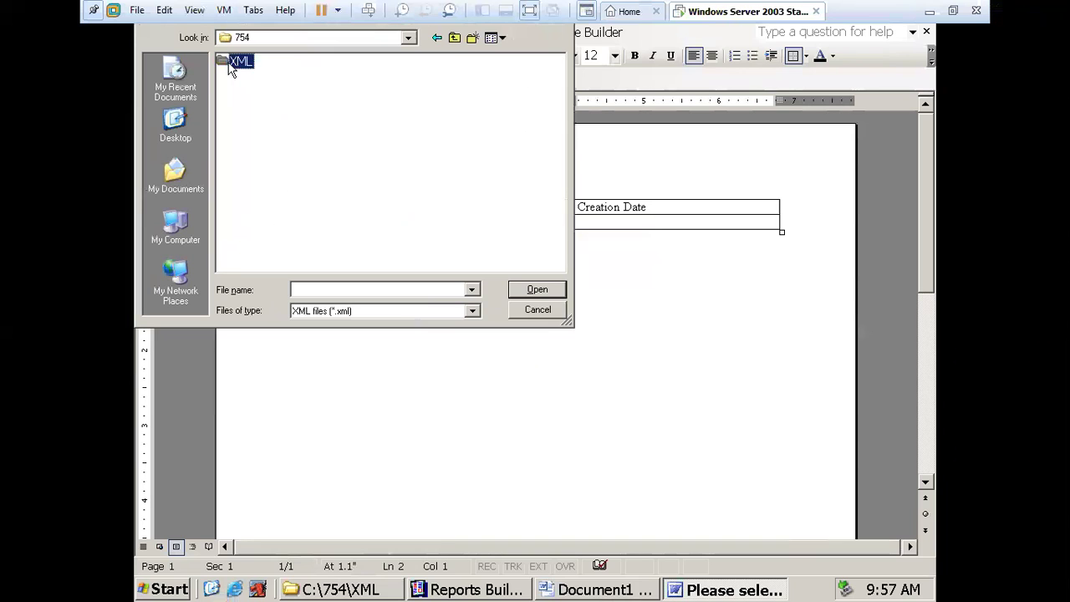
left_click(260, 64)
double_click(261, 64)
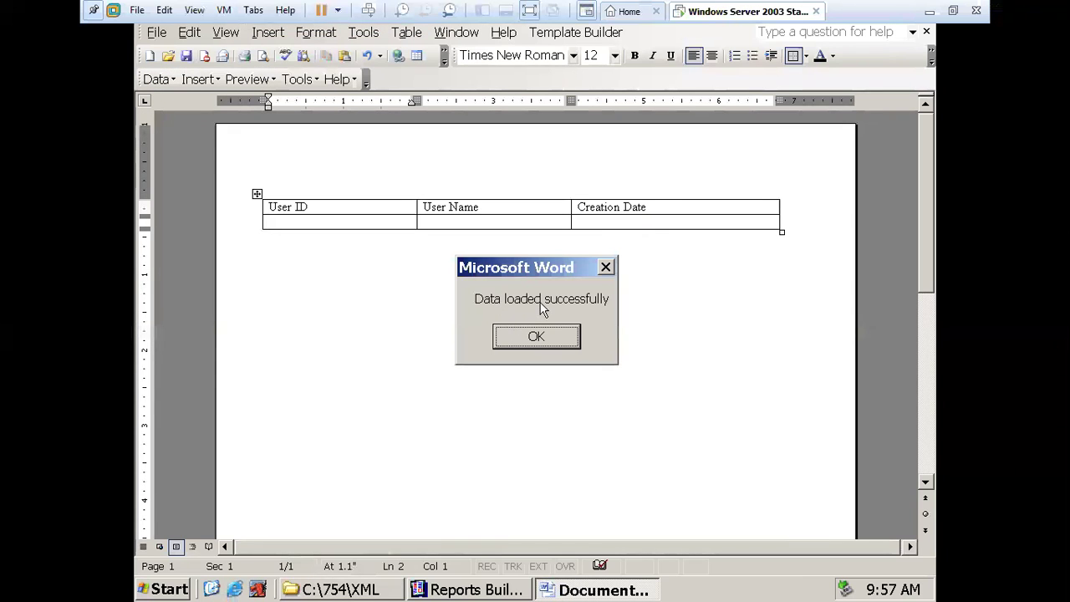
left_click(536, 337)
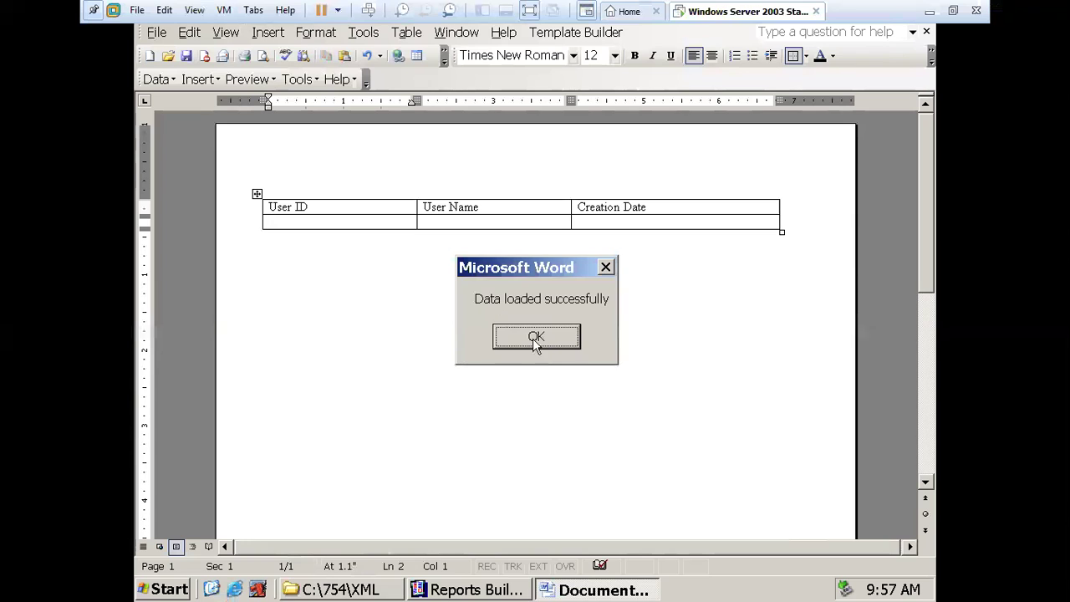
left_click(218, 79)
Step: Insert the USER_ID field into the first data cell and widen the User Name column
left_click(217, 102)
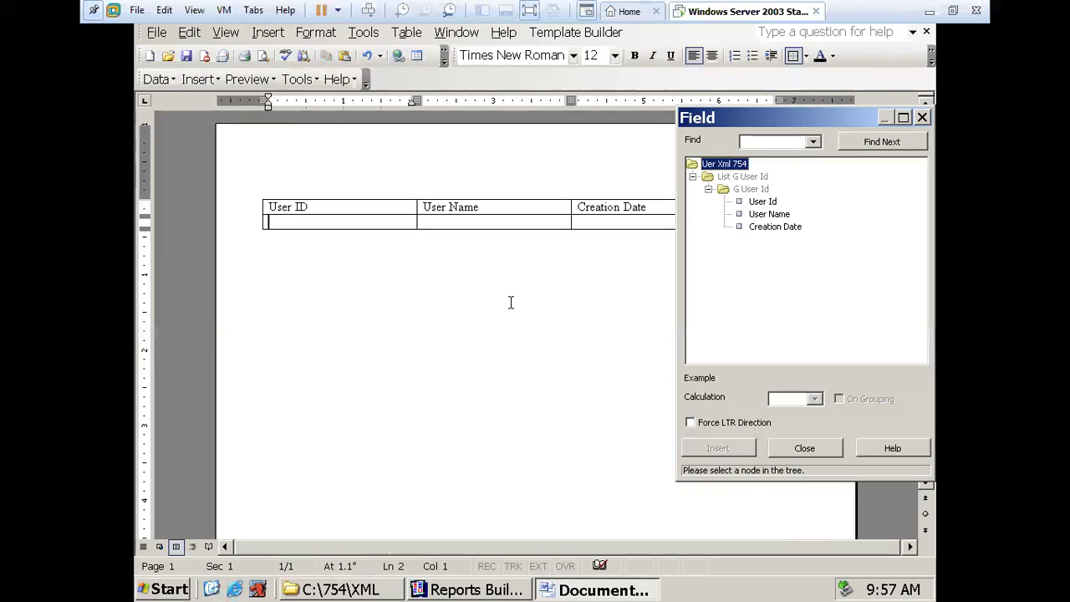
left_click(763, 204)
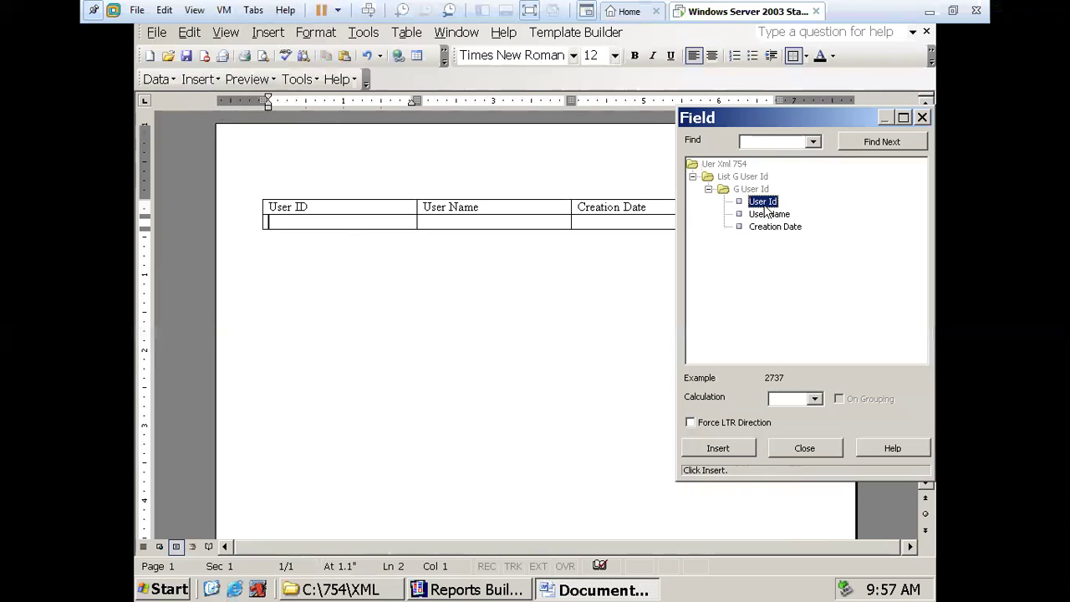
left_click(717, 447)
left_click(803, 449)
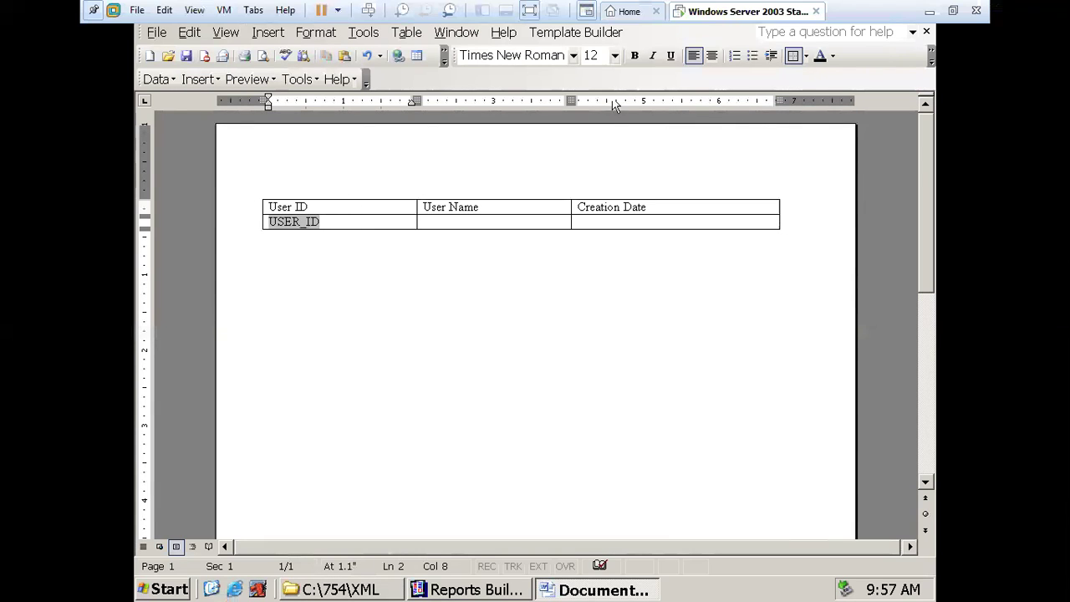
left_click_drag(570, 100, 620, 100)
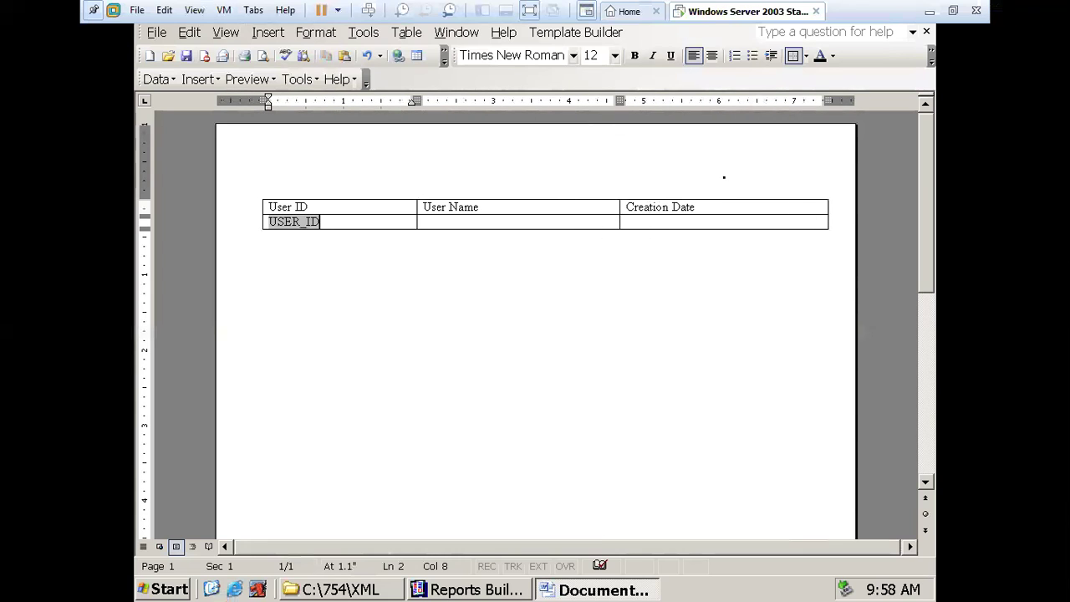
double_click(292, 222)
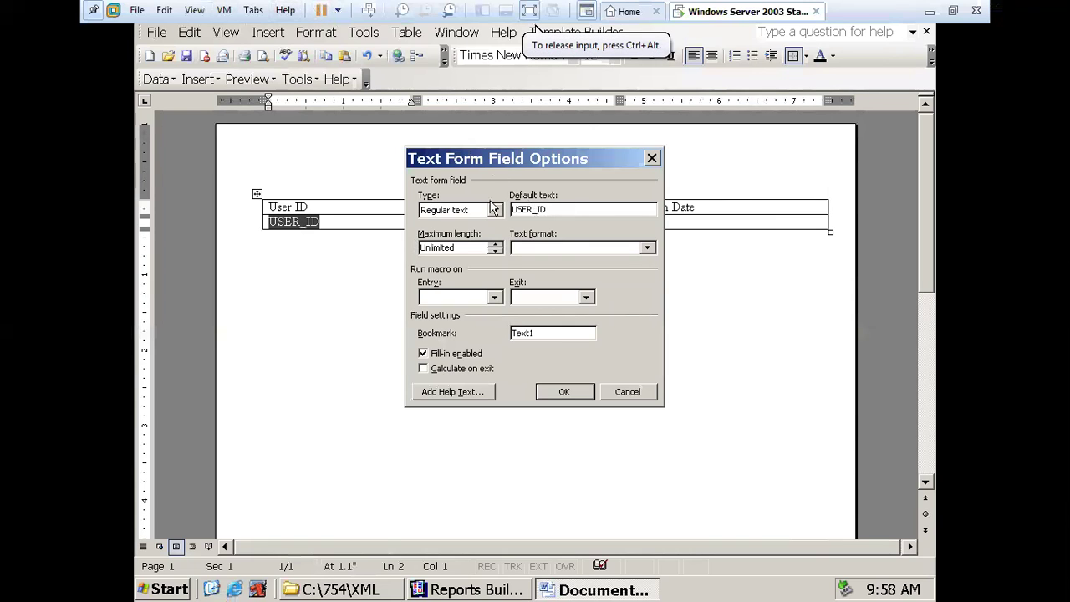
Step: Set the first field's default text to Begin and clear its <?USER_ID?> help text
double_click(555, 207)
type("Begin")
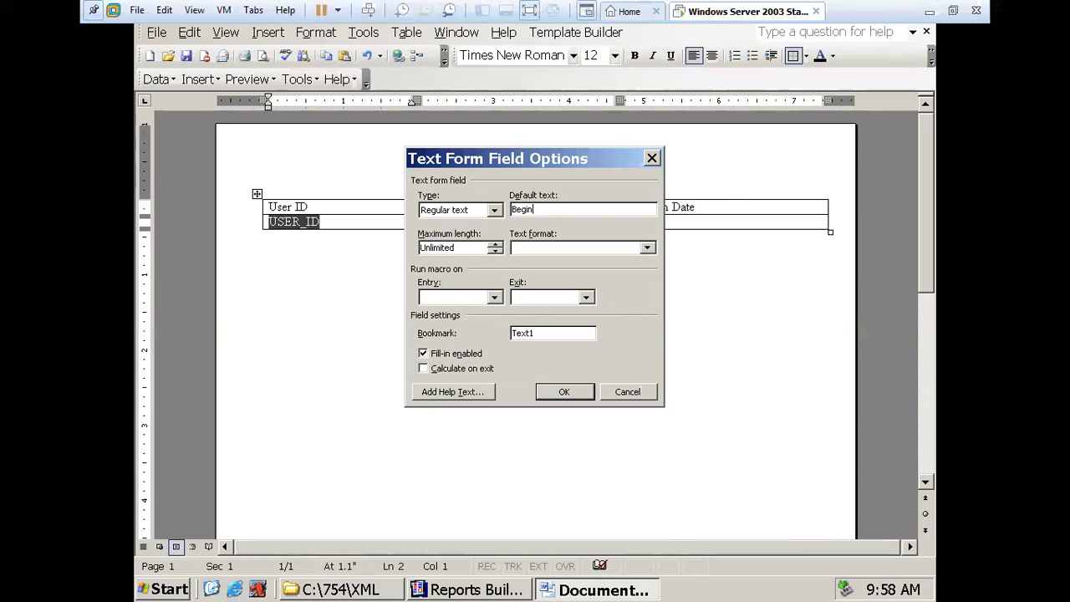
left_click(482, 392)
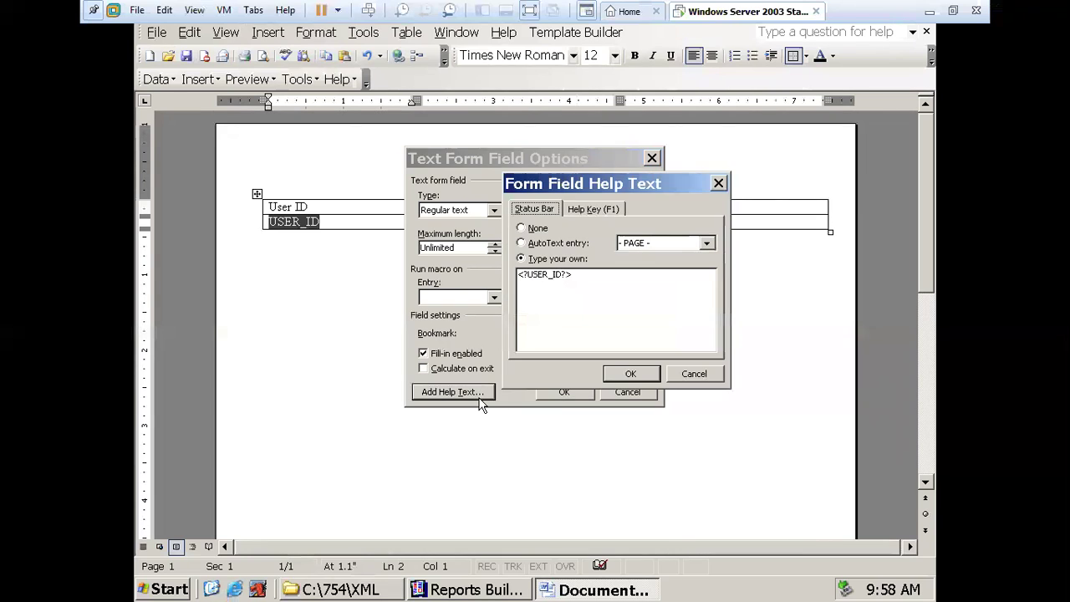
left_click_drag(560, 275, 369, 273)
key("Delete")
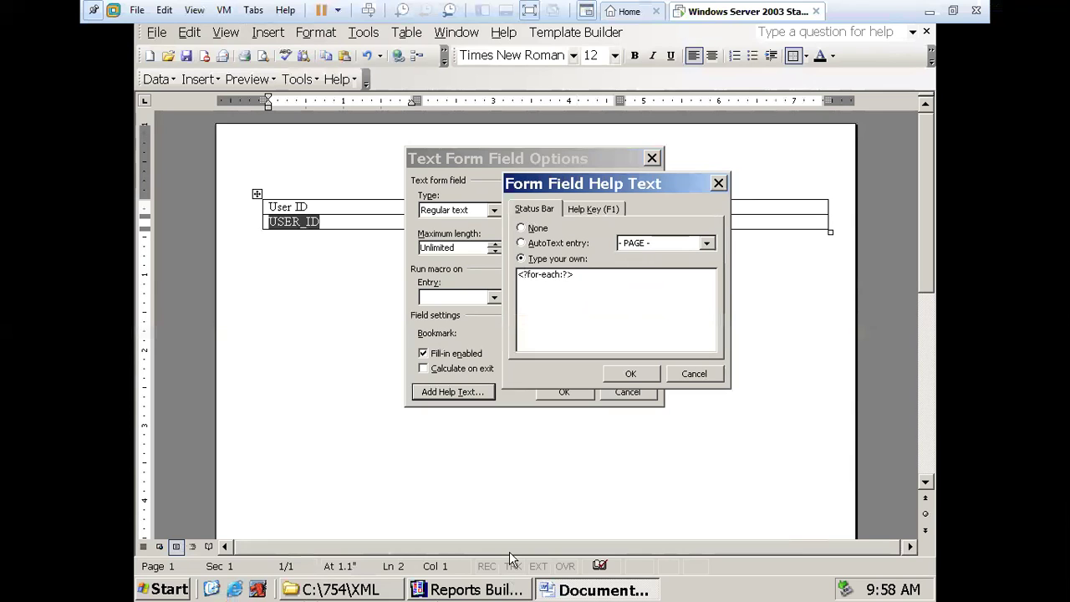
left_click(476, 589)
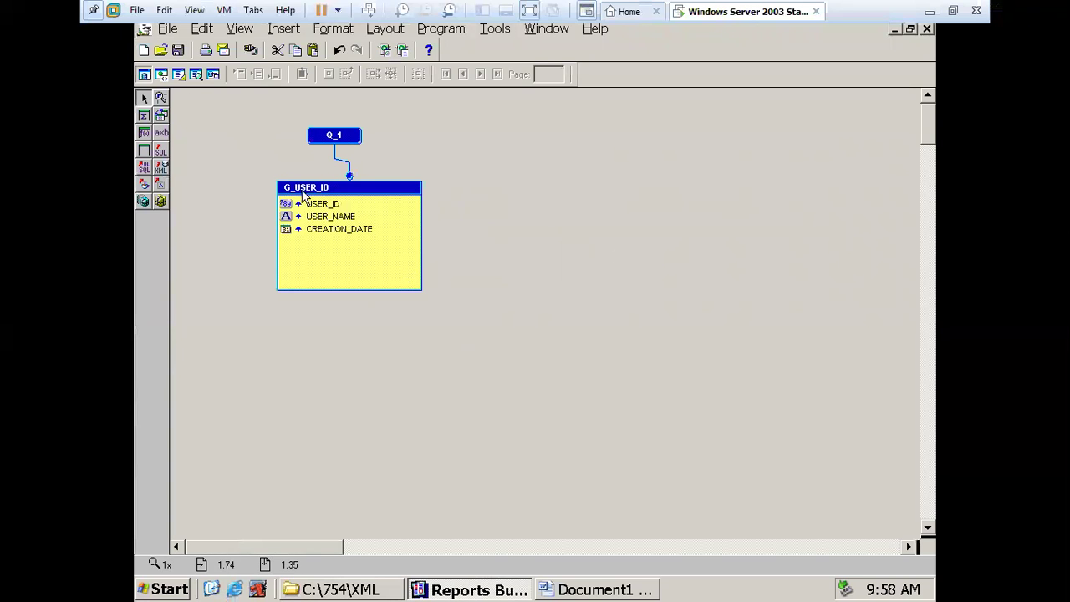
Step: Set repeating frame R_1's Source to G_USER_ID in the paper layout
left_click(184, 74)
double_click(263, 184)
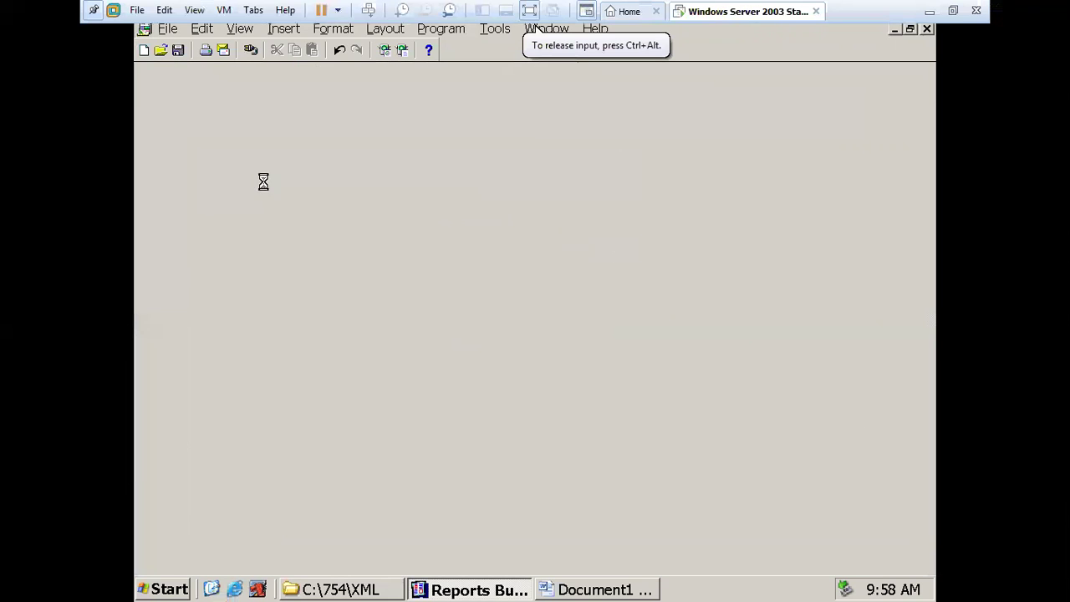
left_click(311, 179)
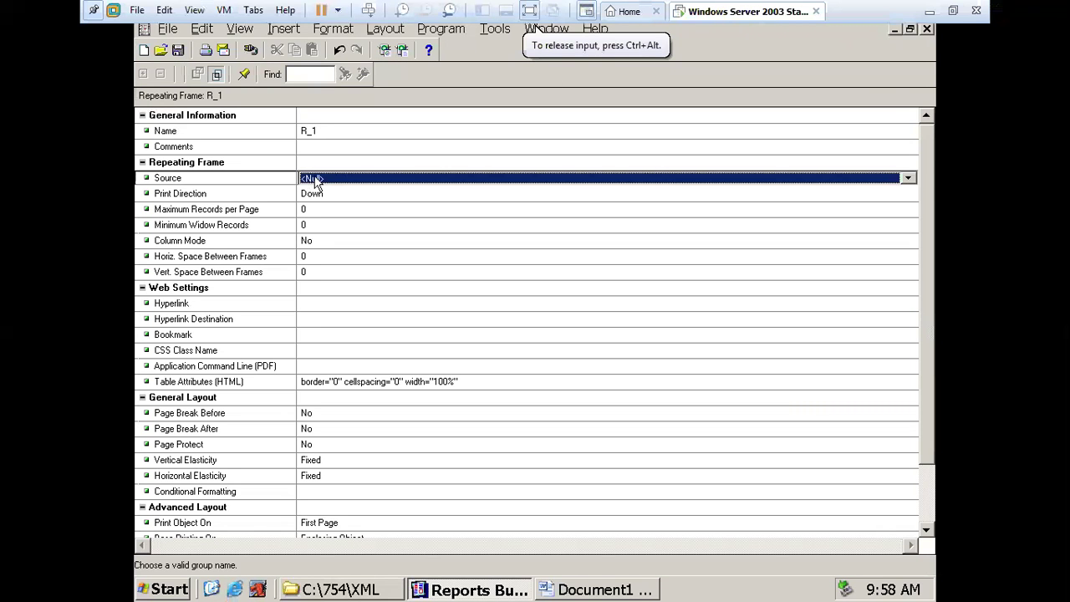
left_click(316, 180)
left_click(322, 206)
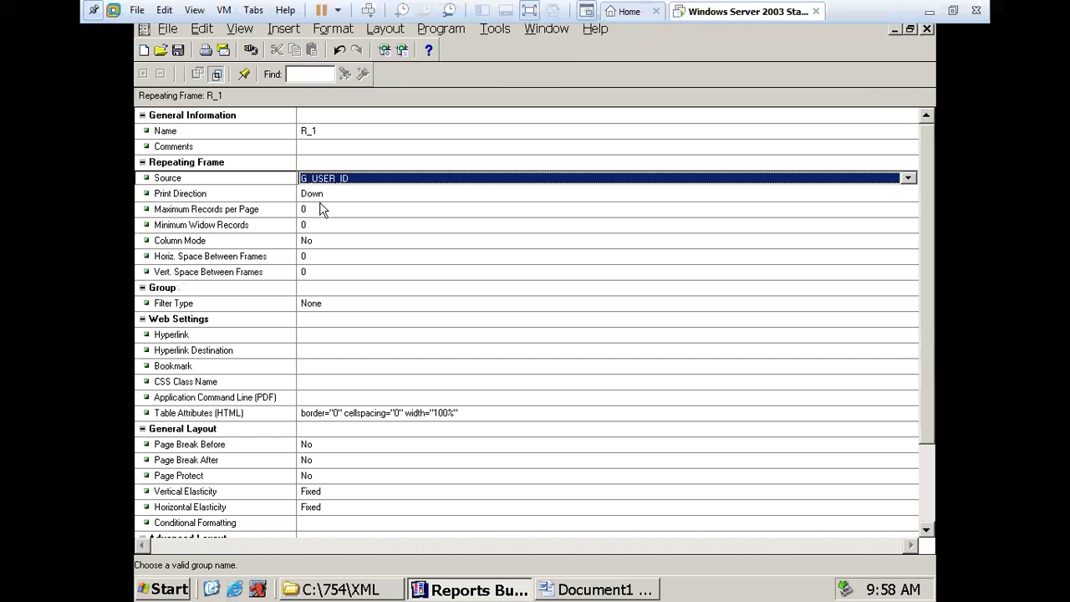
Step: Confirm the Begin field's <?for-each:G_USER_ID?> help text in Word
left_click(558, 592)
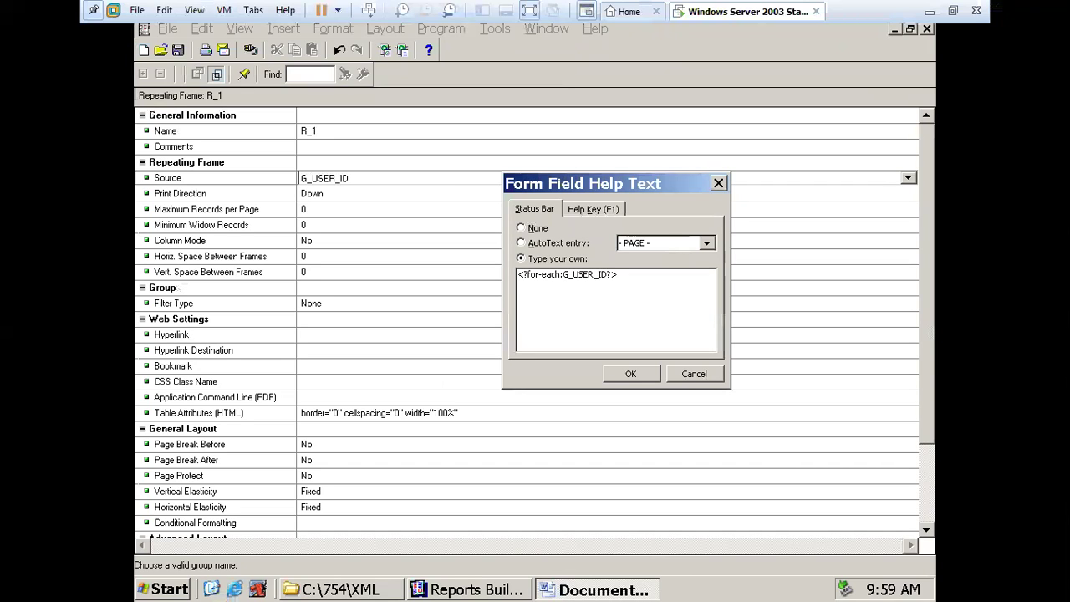
left_click(627, 373)
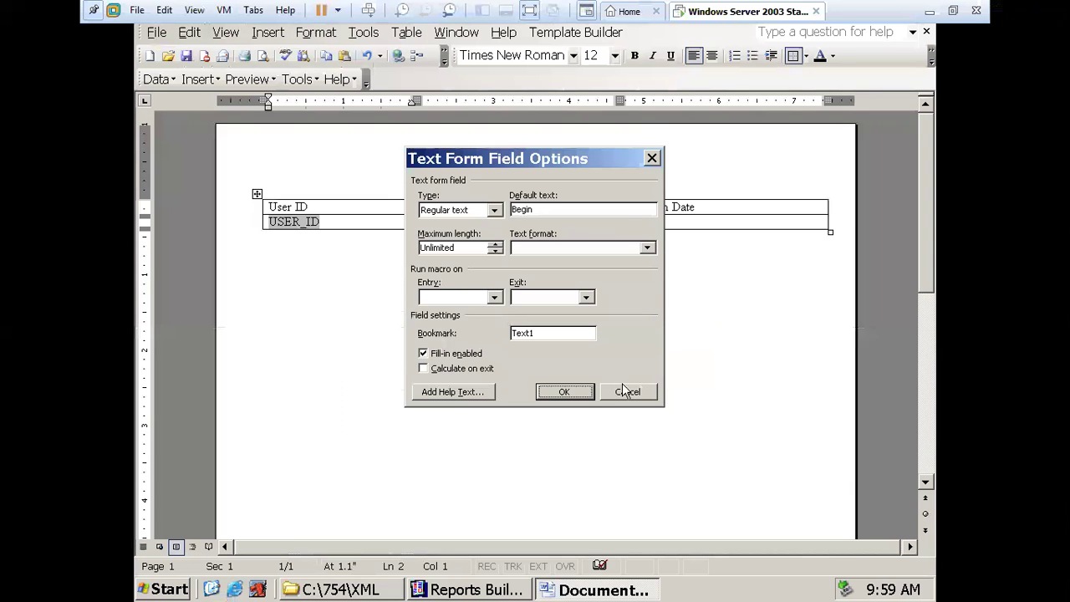
left_click(578, 393)
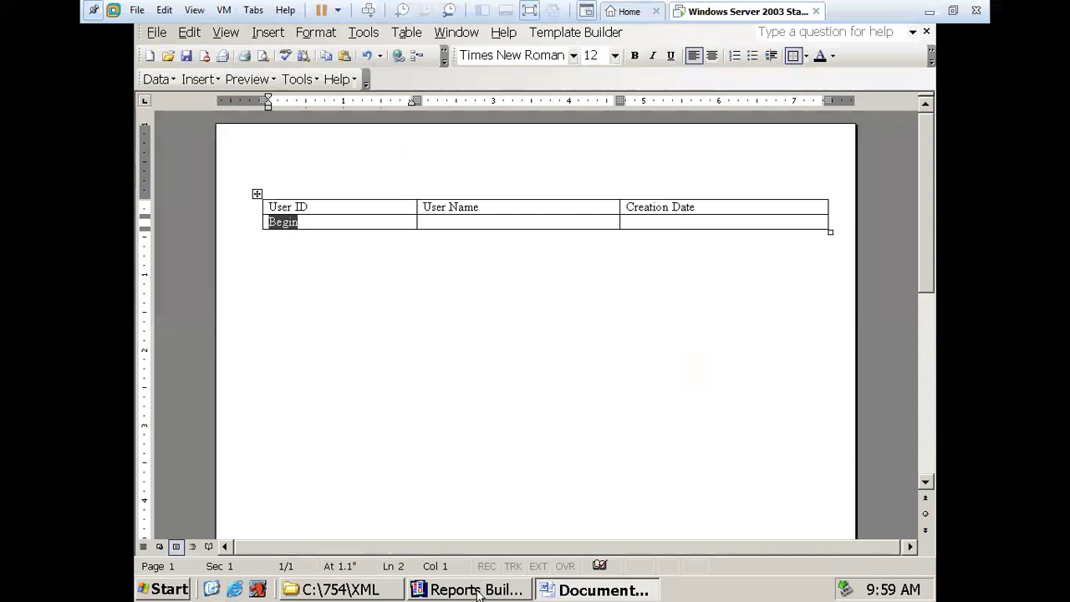
left_click(447, 595)
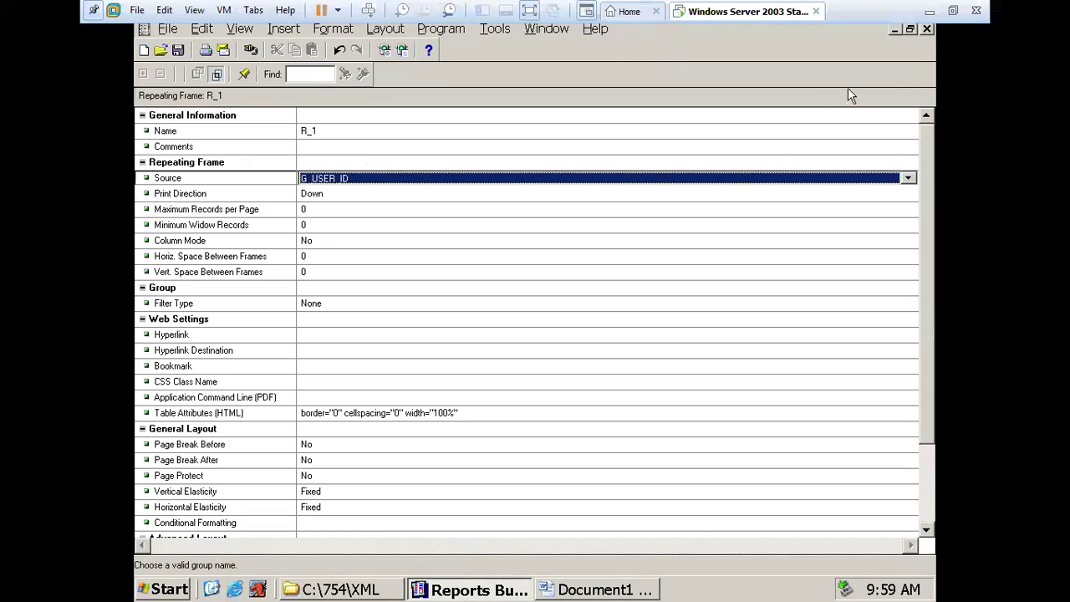
left_click(927, 30)
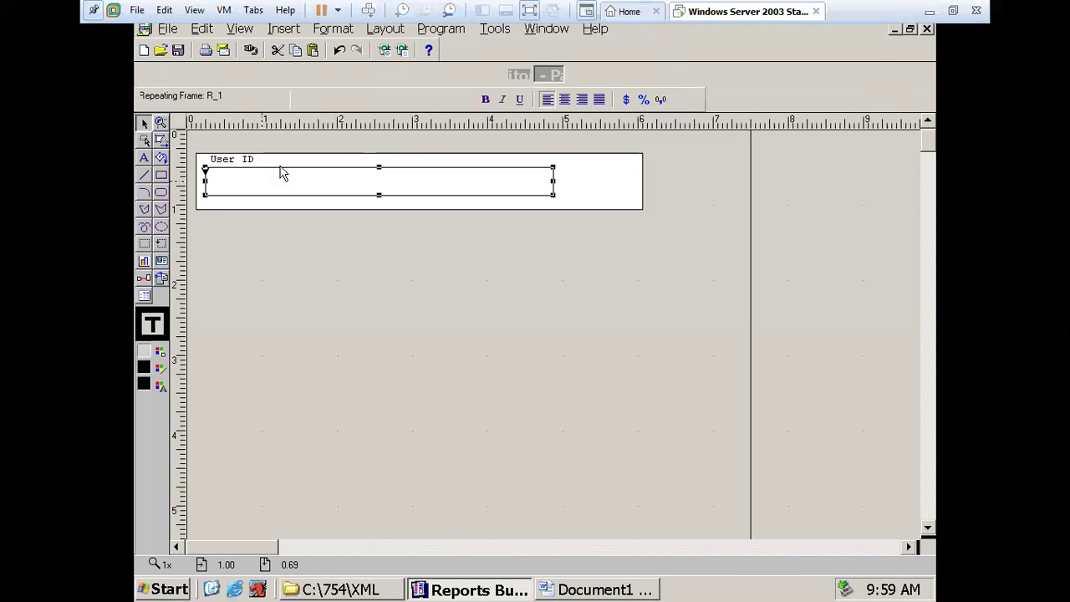
left_click(161, 74)
left_click(306, 186)
double_click(307, 185)
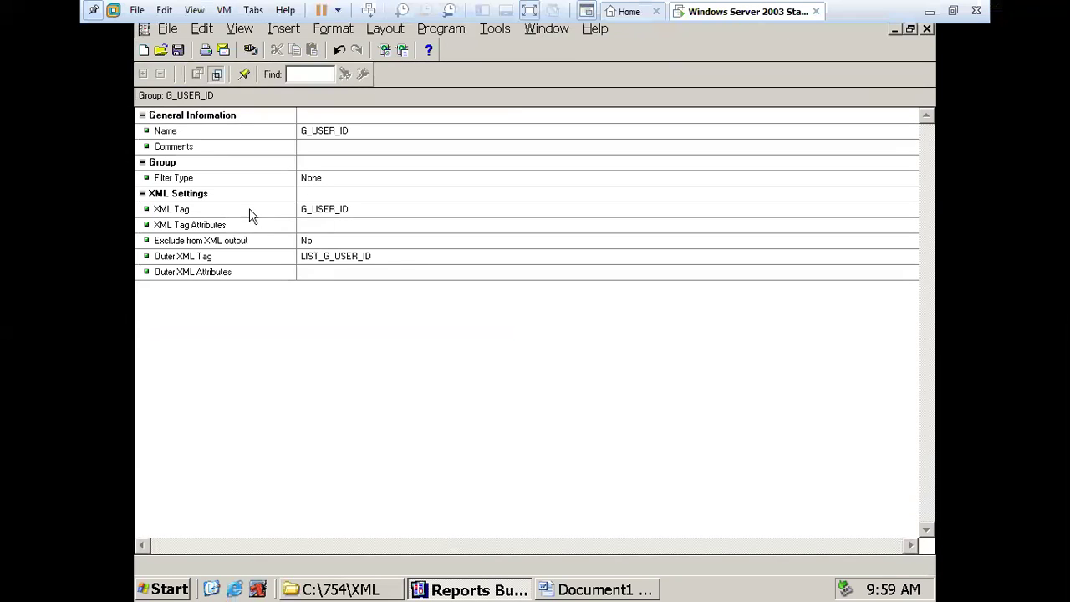
left_click(201, 214)
left_click(282, 133)
left_click(293, 210)
left_click(284, 134)
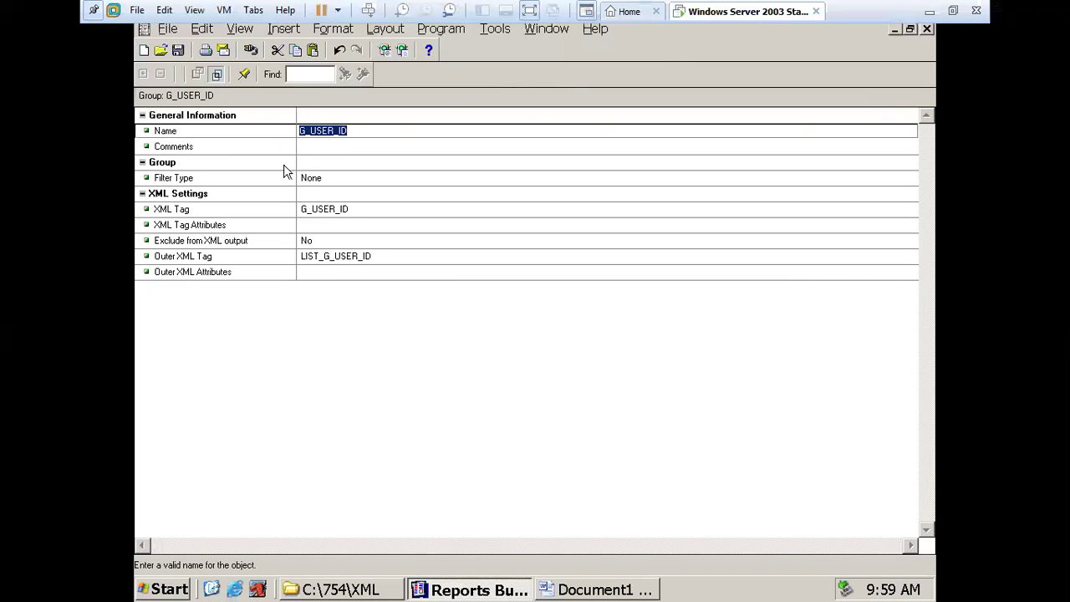
left_click(271, 209)
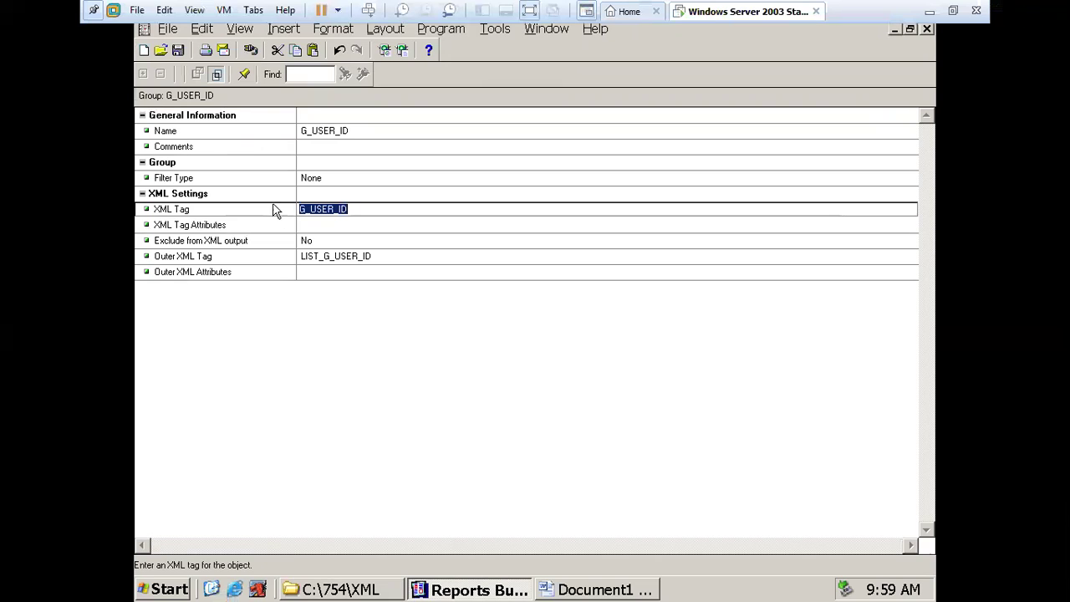
left_click(157, 194)
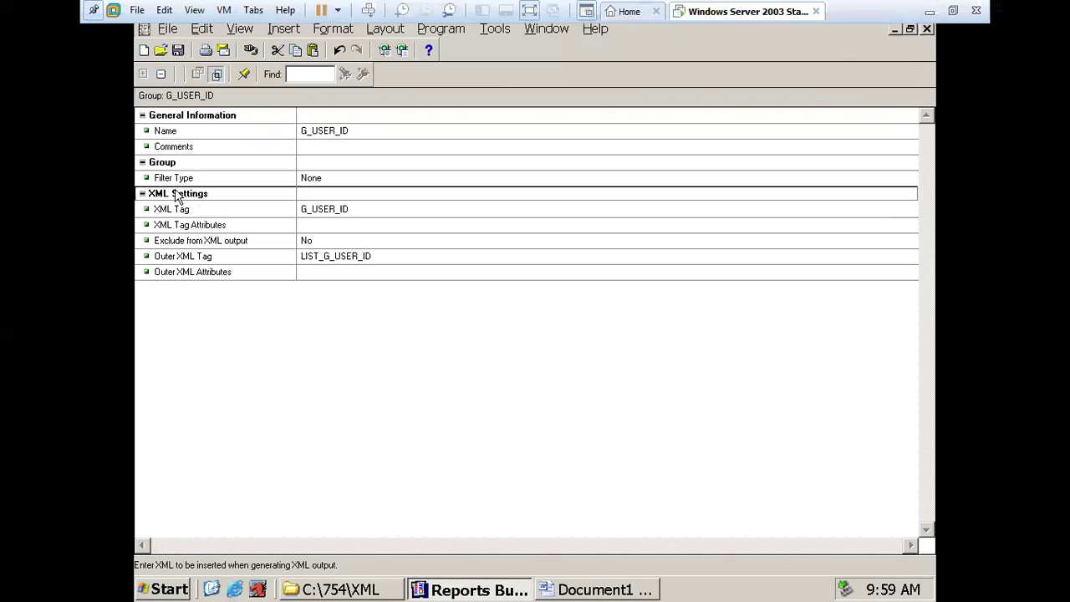
left_click(380, 210)
left_click(322, 132)
left_click(339, 209)
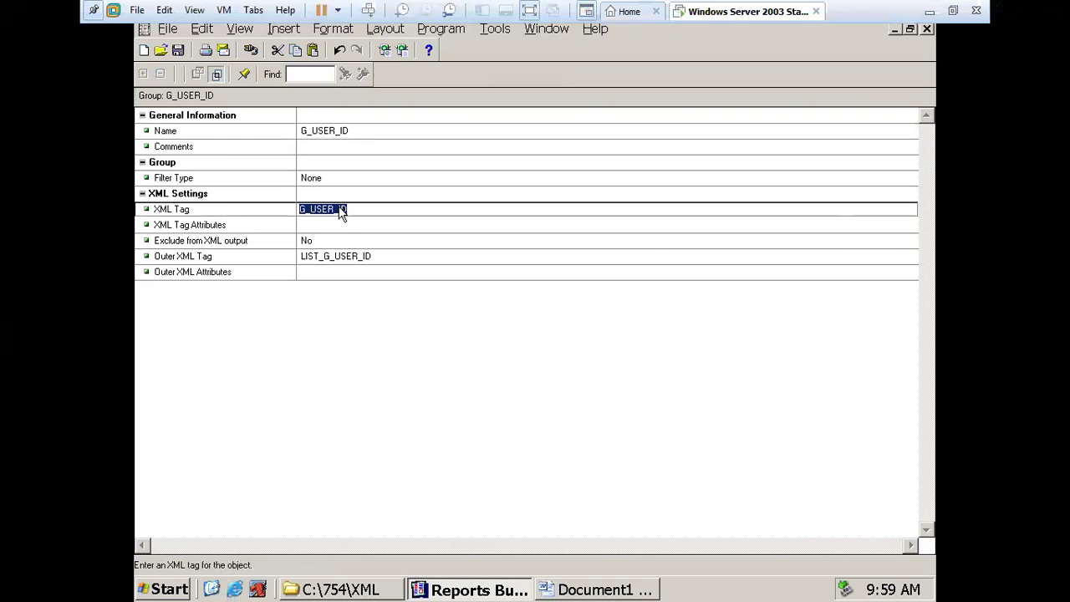
left_click(926, 29)
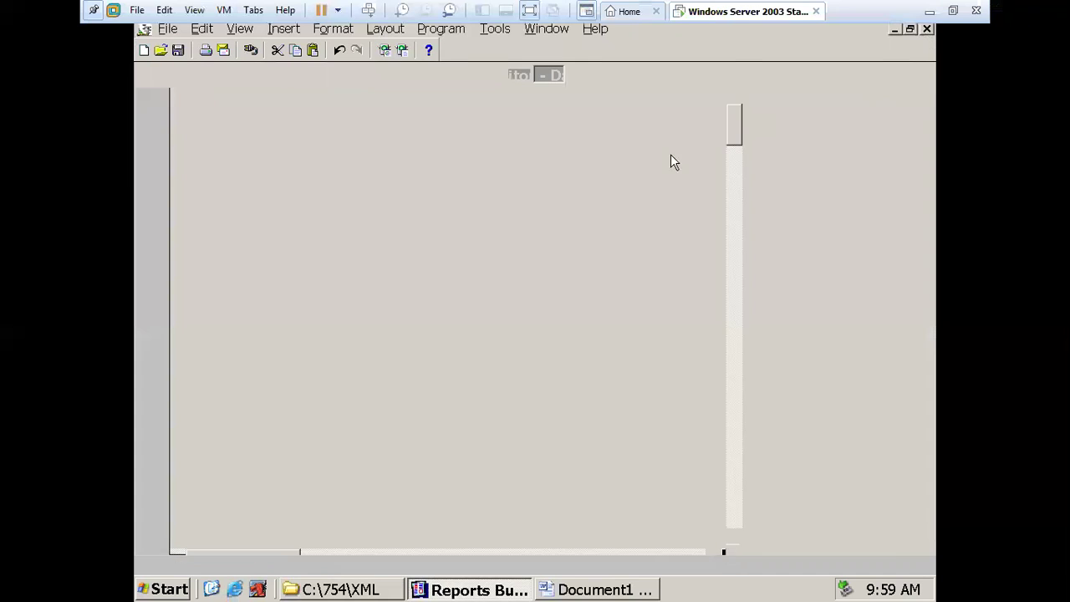
left_click(314, 204)
left_click(318, 216)
left_click(324, 229)
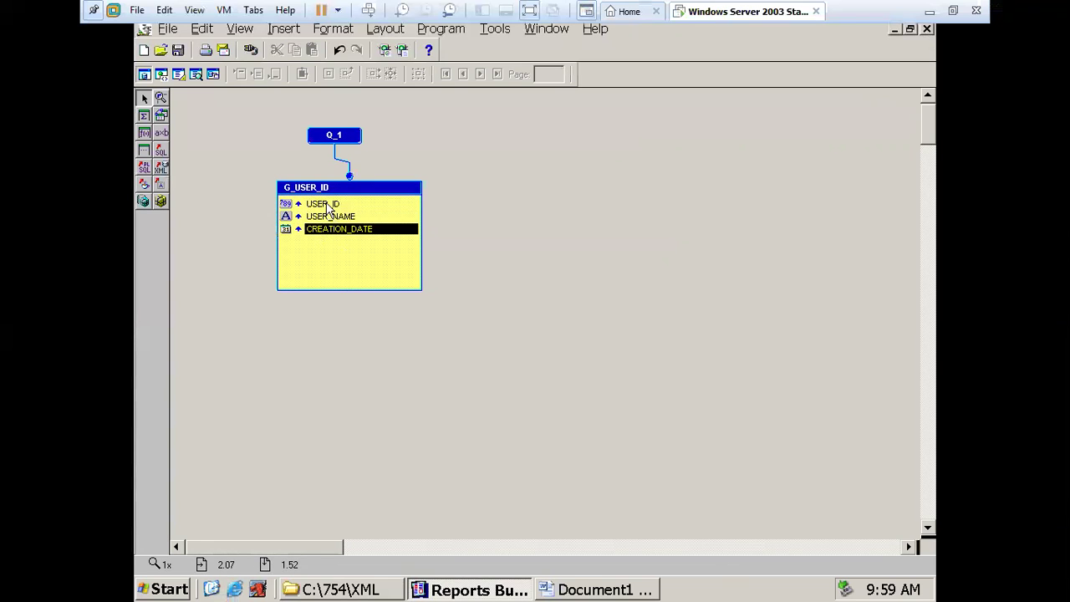
left_click(327, 204)
left_click(590, 595)
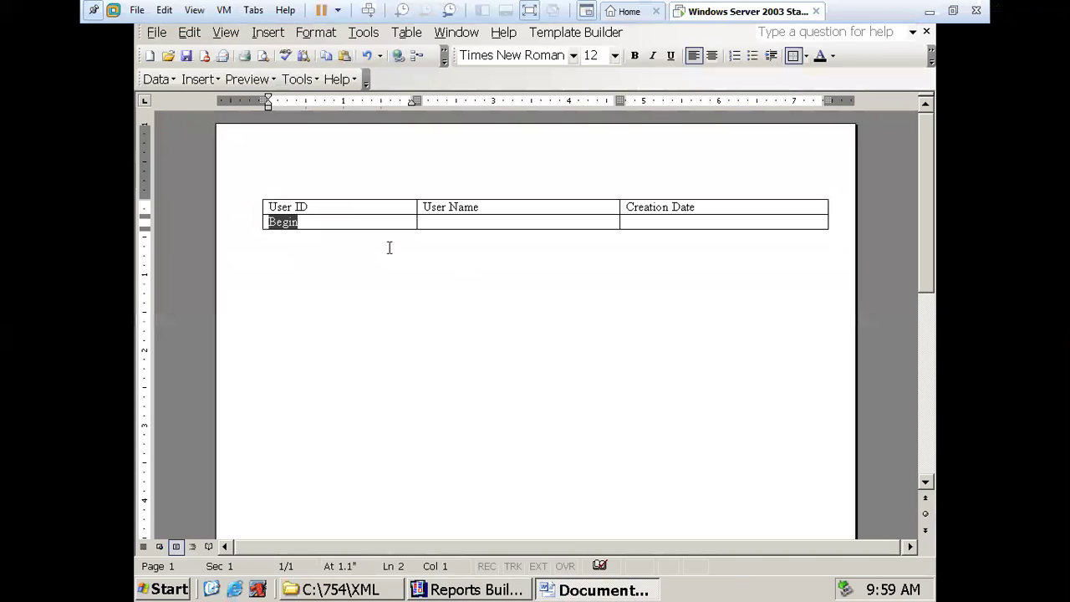
Step: Paste copies of the Begin field into all three data cells of the table
left_click(314, 223)
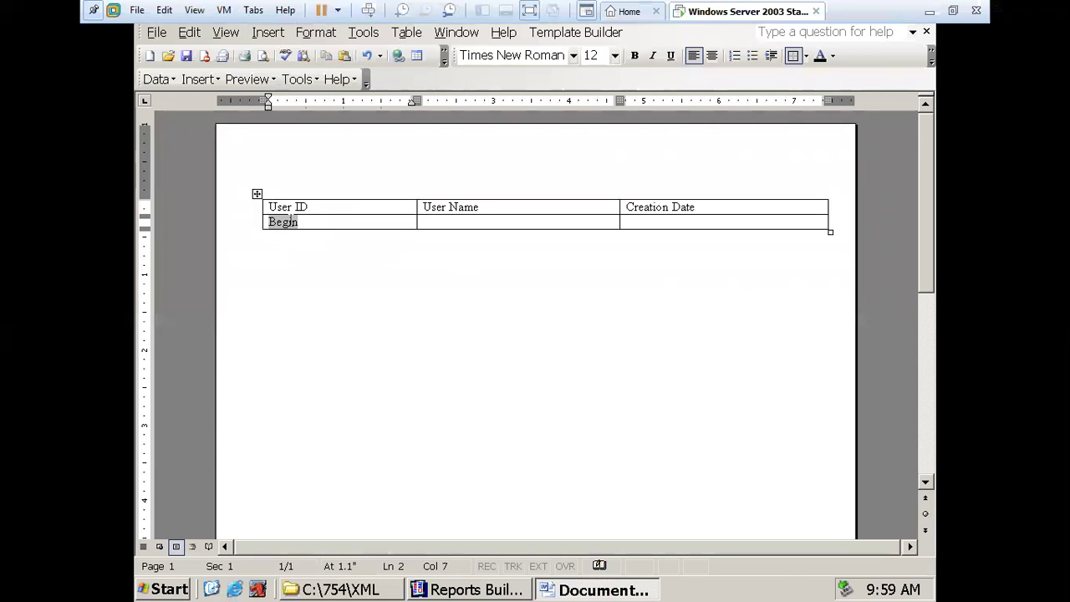
left_click(292, 221)
key("ctrl+c")
left_click(331, 224)
key("ctrl+v")
key("Tab")
key("ctrl+v")
key("Tab")
key("ctrl+v")
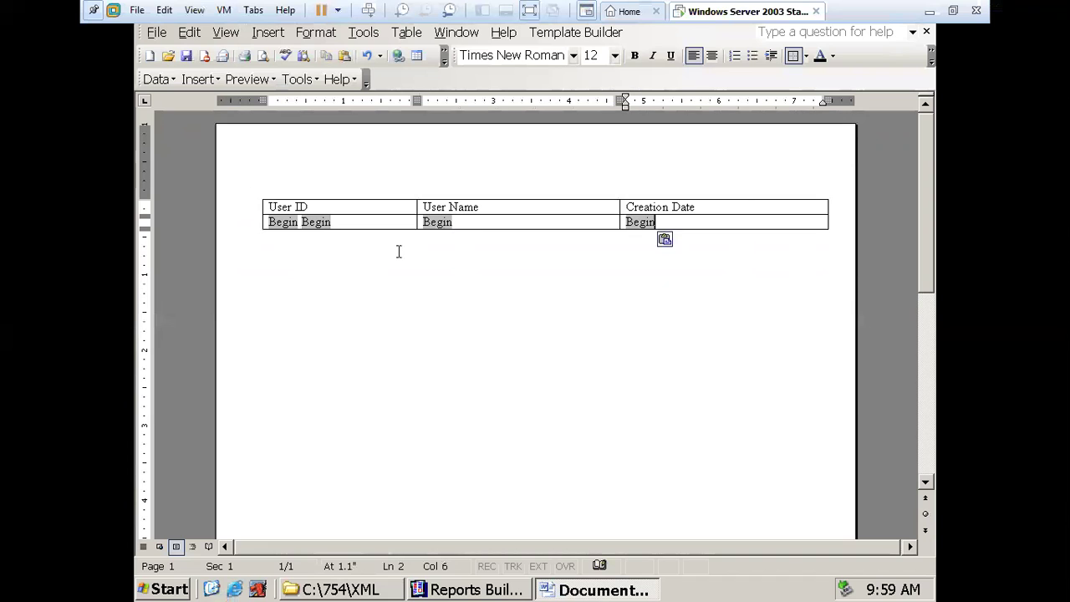
Step: Clear the second Begin field's default text and its copied for-each help text
double_click(310, 222)
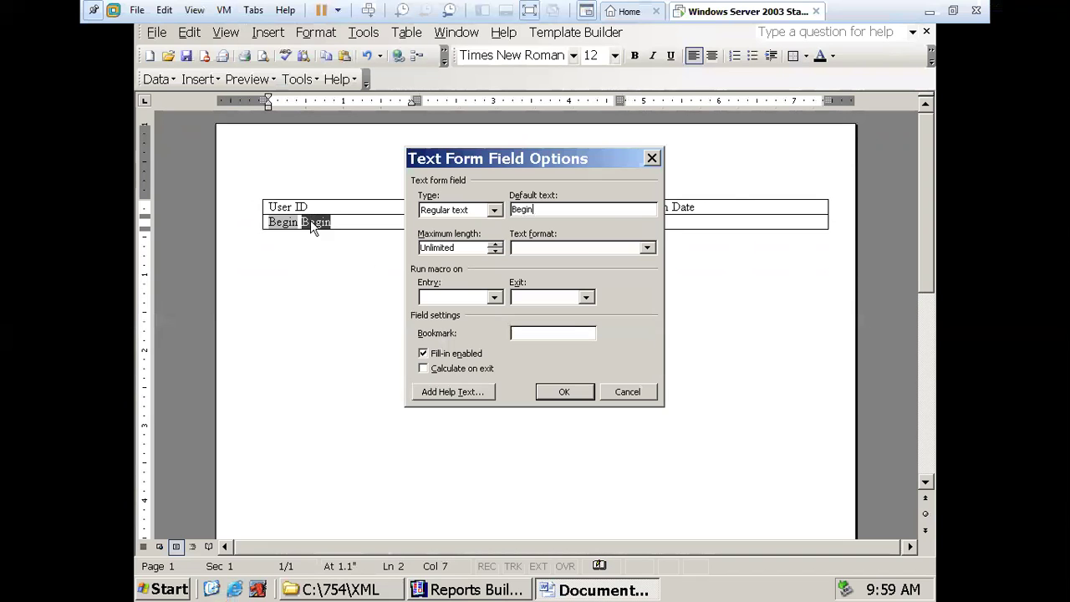
left_click_drag(605, 212, 371, 213)
left_click(434, 393)
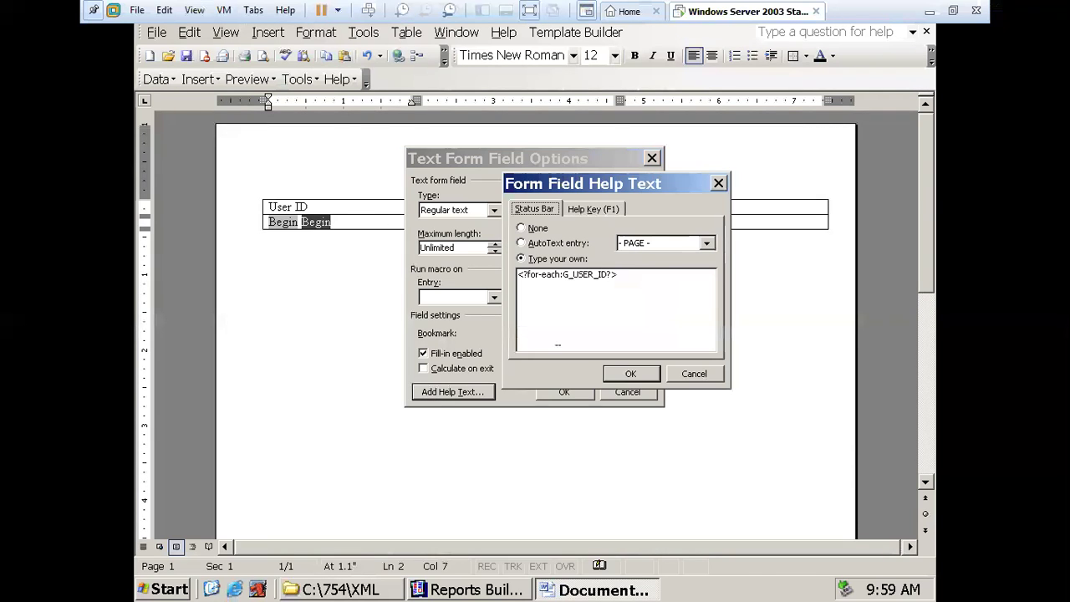
left_click_drag(677, 289, 234, 279)
key("Delete")
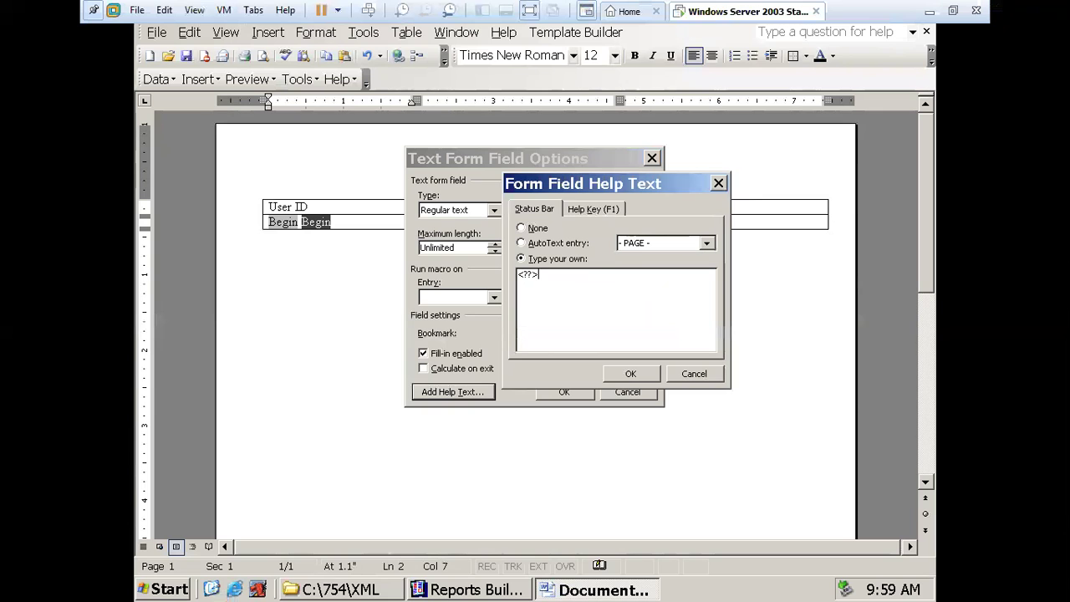
left_click(500, 590)
Step: Copy the USER_ID column's XML Tag value in Reports Builder
double_click(337, 205)
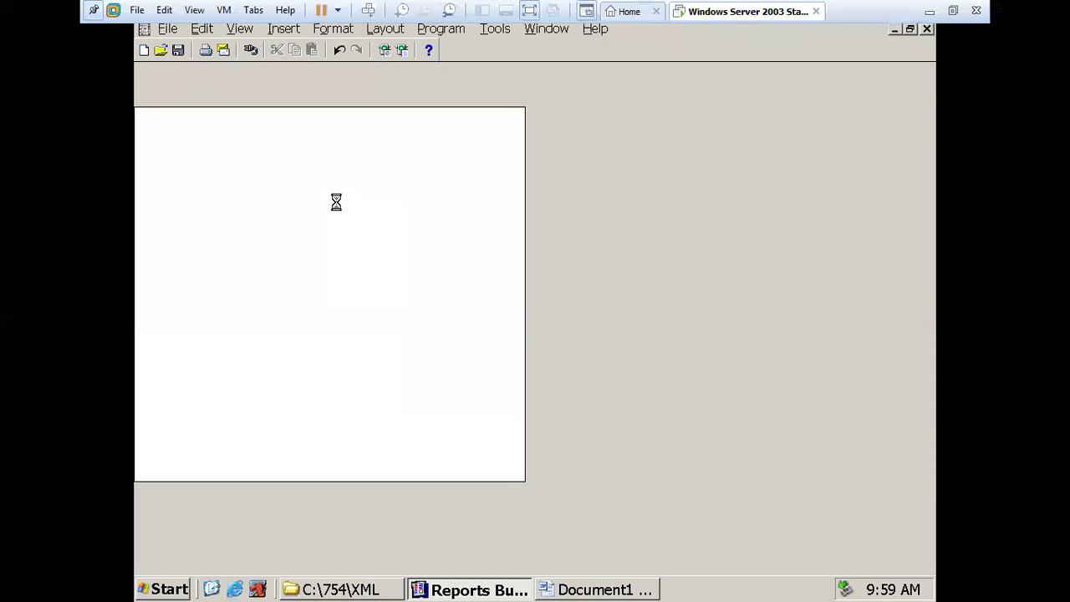
left_click(325, 276)
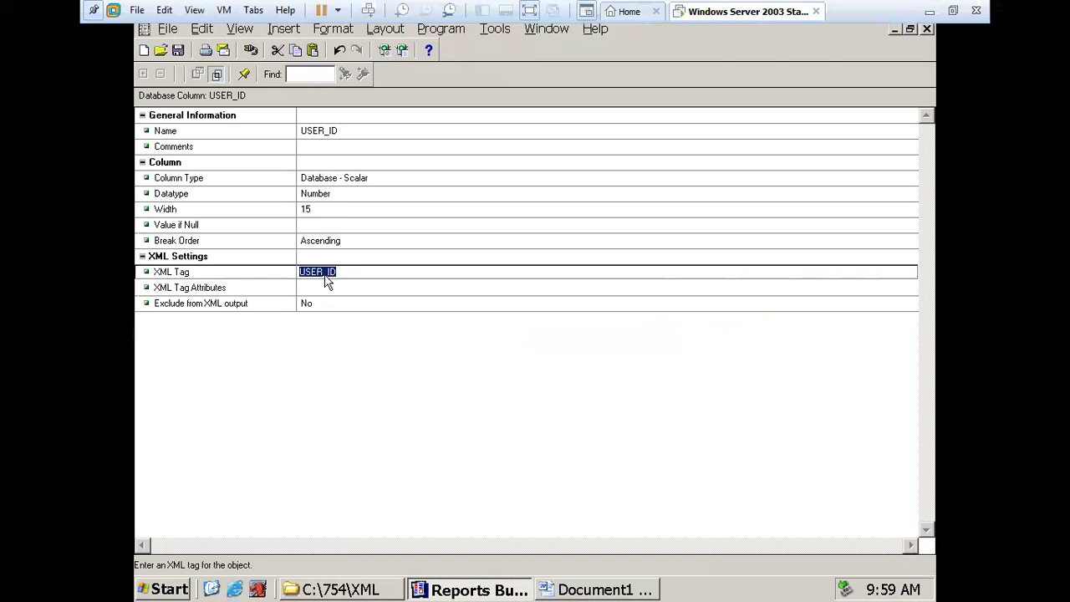
left_click(272, 133)
left_click(312, 272)
key("ctrl+c")
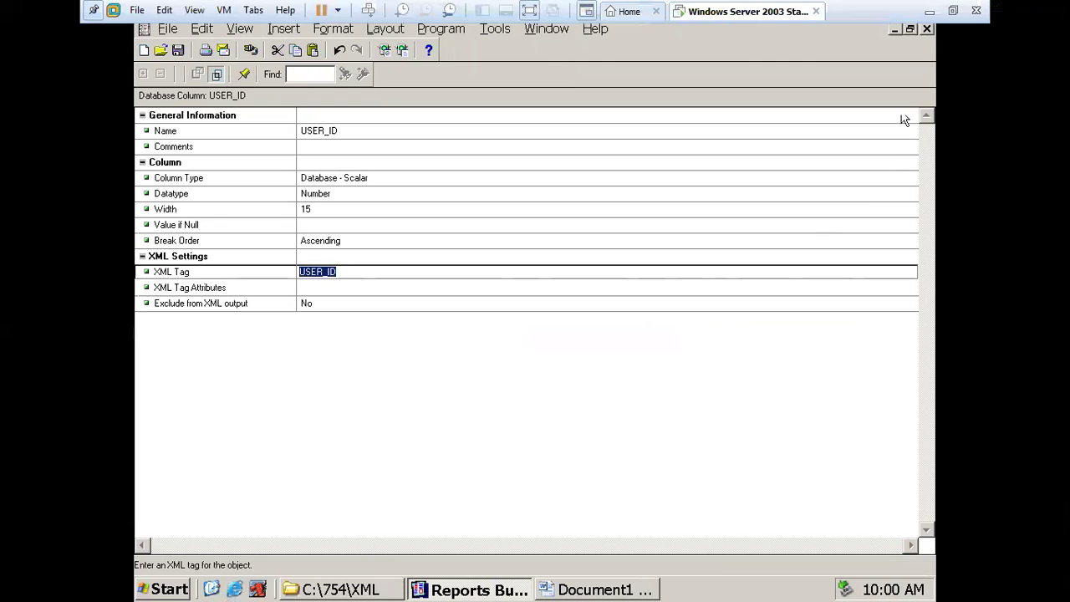
left_click(926, 29)
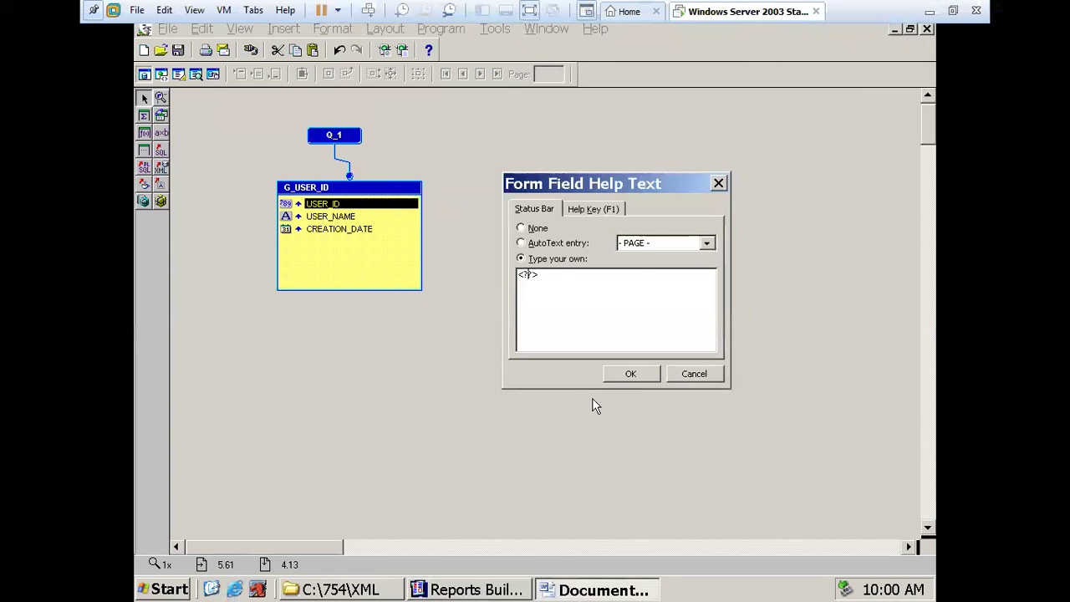
Step: Paste USER_ID as the ID field's help text and confirm the field settings
key("ctrl+v")
left_click(631, 374)
left_click(561, 390)
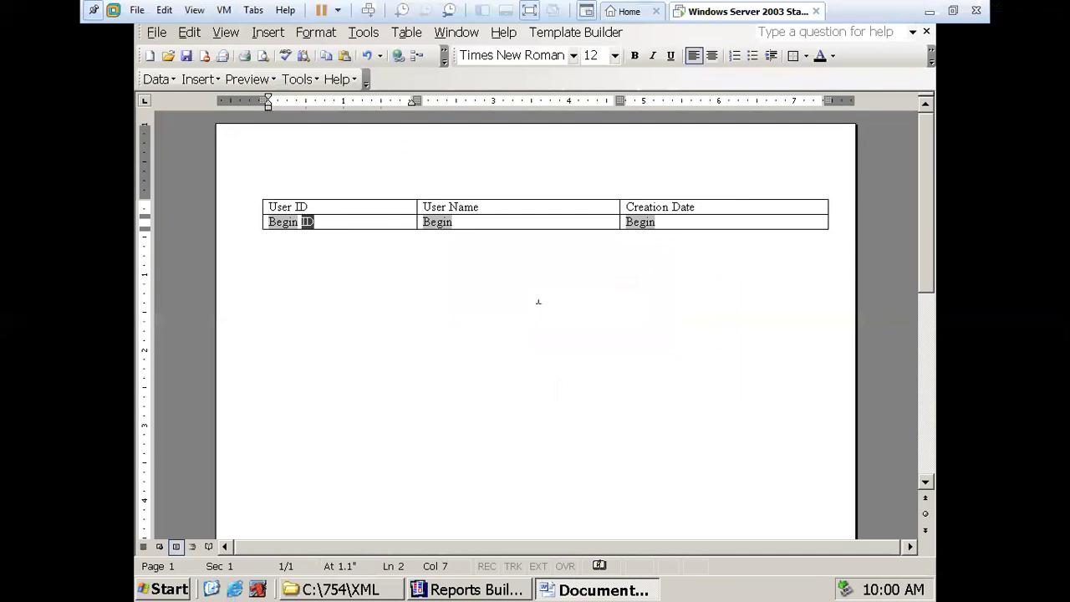
double_click(450, 222)
Step: Set the User Name field's default text to User Name and clear its loop help text
left_click_drag(540, 209, 408, 216)
type("User Name")
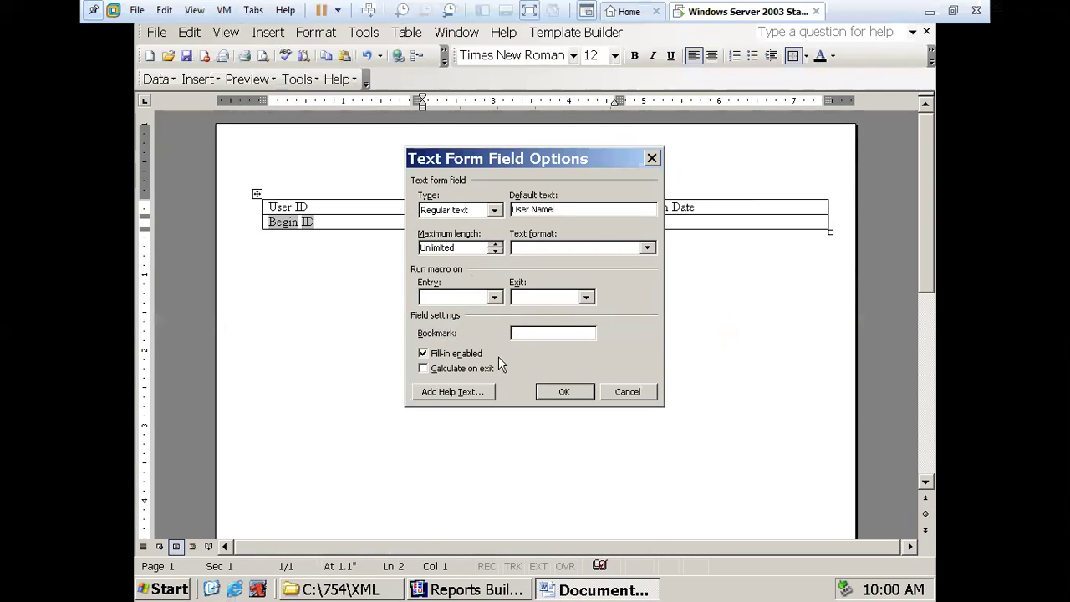
left_click(464, 392)
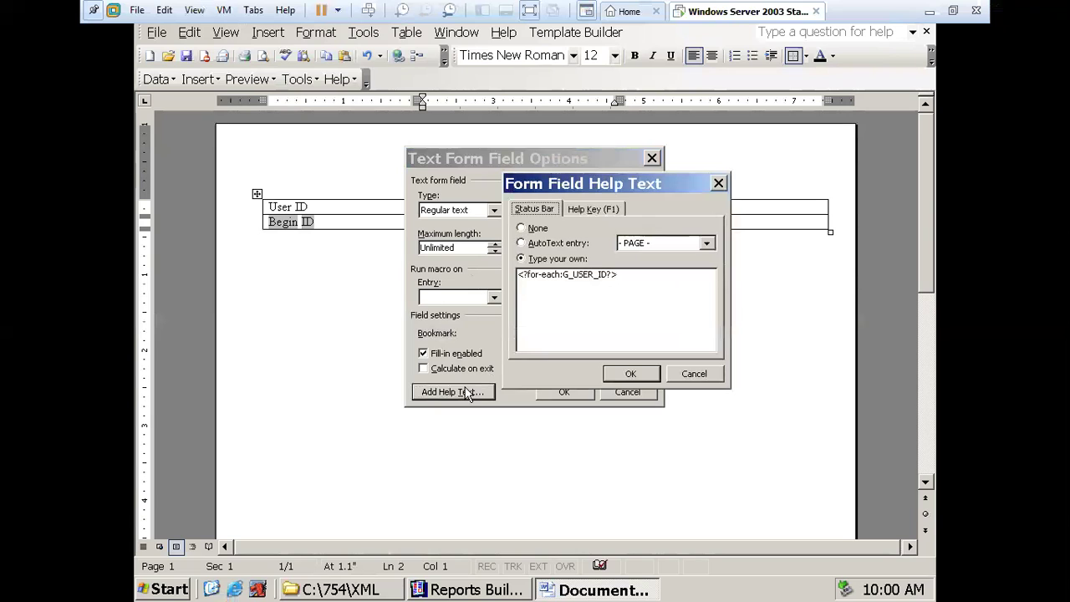
left_click_drag(604, 279, 533, 272)
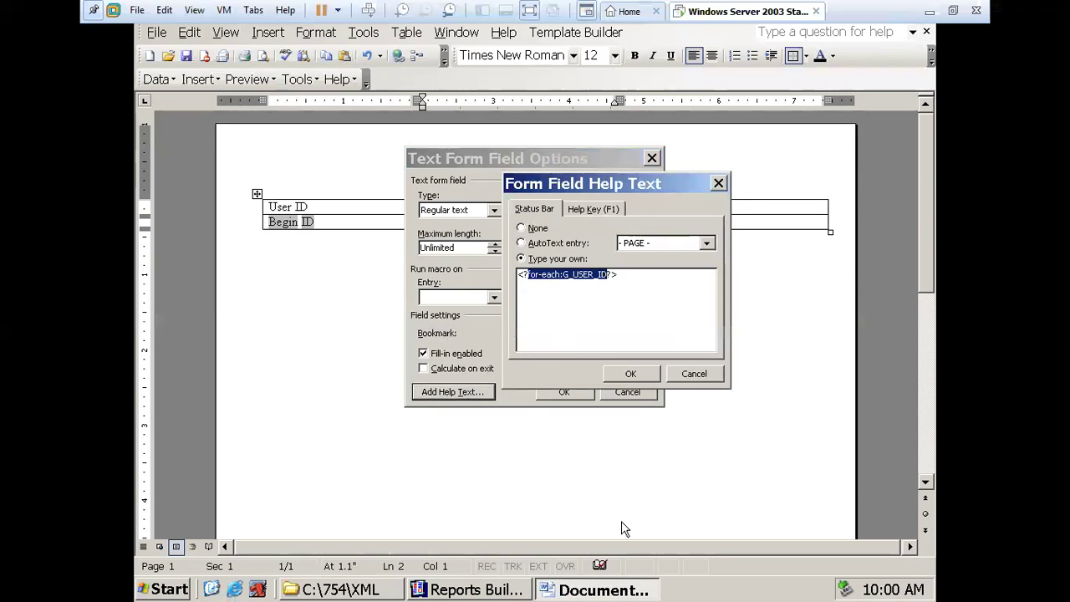
key("Delete")
Step: Copy the USER_NAME XML tag from Reports Builder into the User Name field's help text
key("alt+Tab")
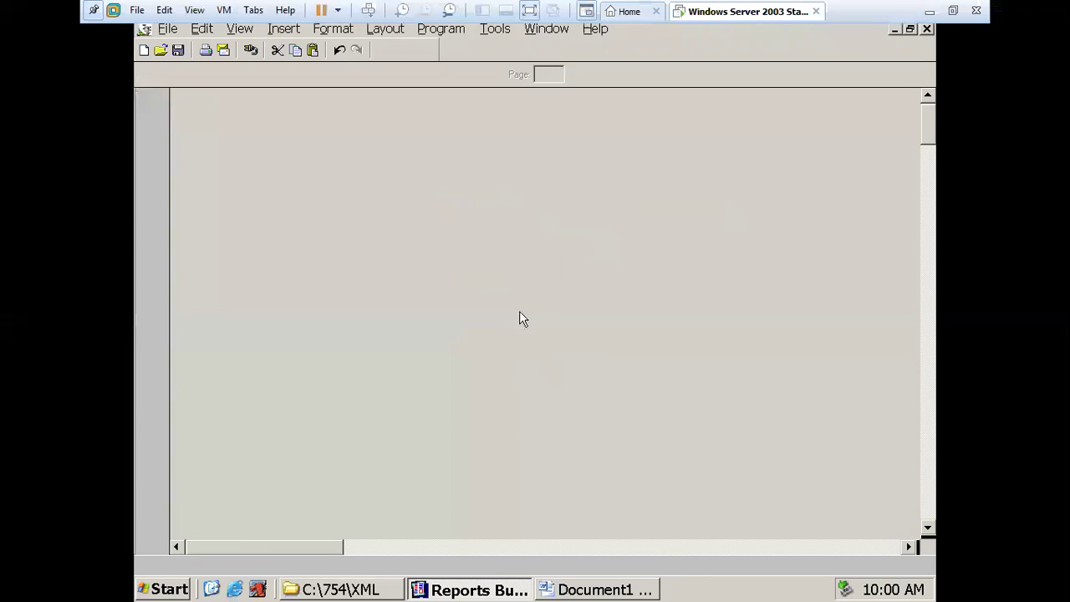
left_click(332, 216)
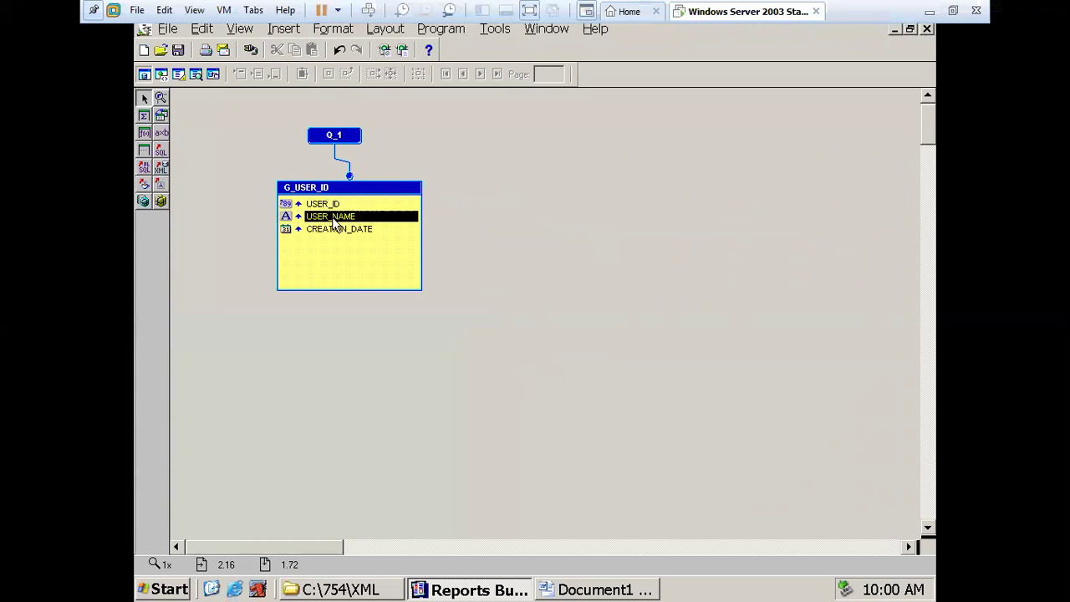
key("ctrl+r")
left_click(358, 287)
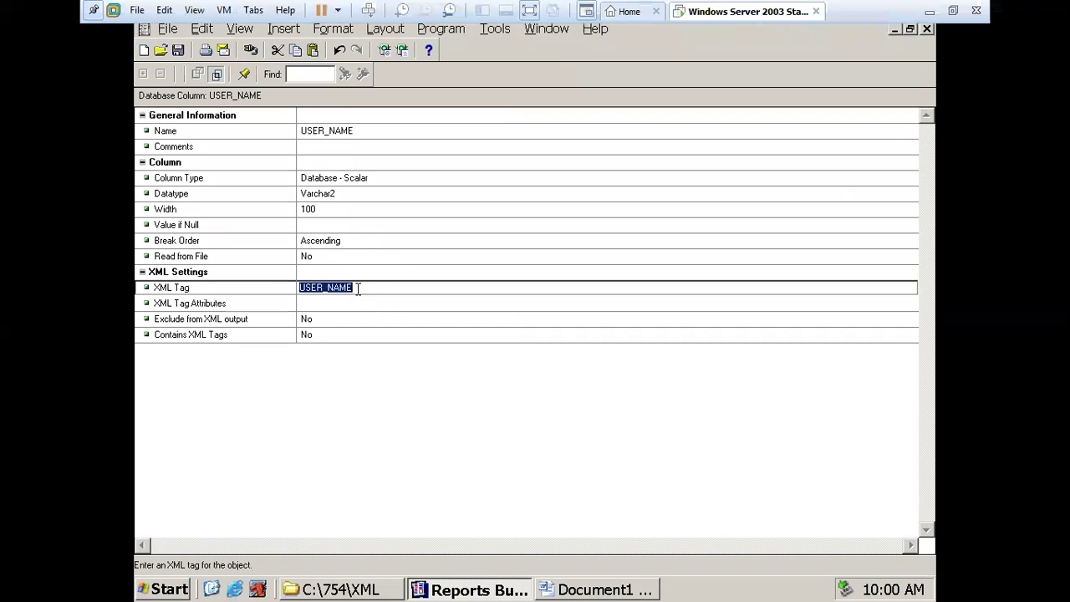
key("ctrl+c")
left_click(556, 589)
key("ctrl+v")
left_click(615, 381)
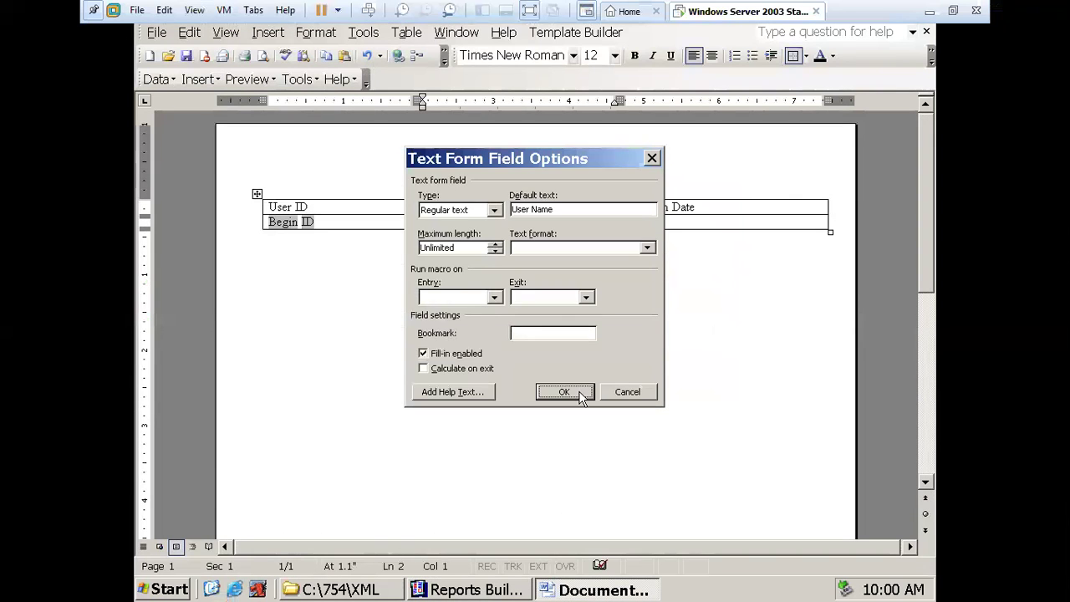
left_click(579, 392)
Step: Give the creation date field the default text Cdate
double_click(640, 222)
key("Tab")
type("Cdate")
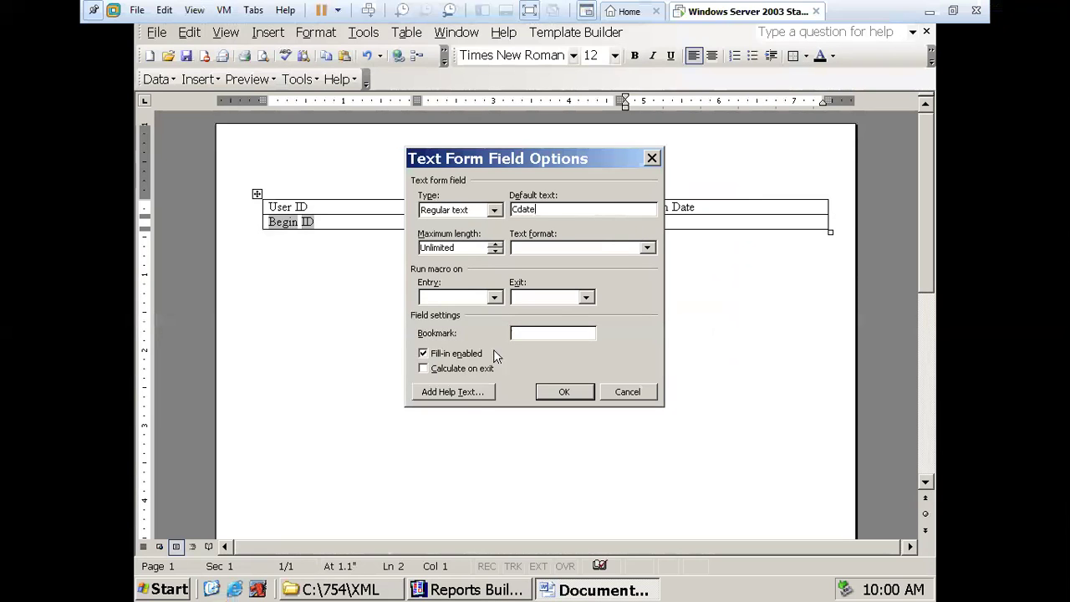
left_click(474, 392)
left_click(481, 590)
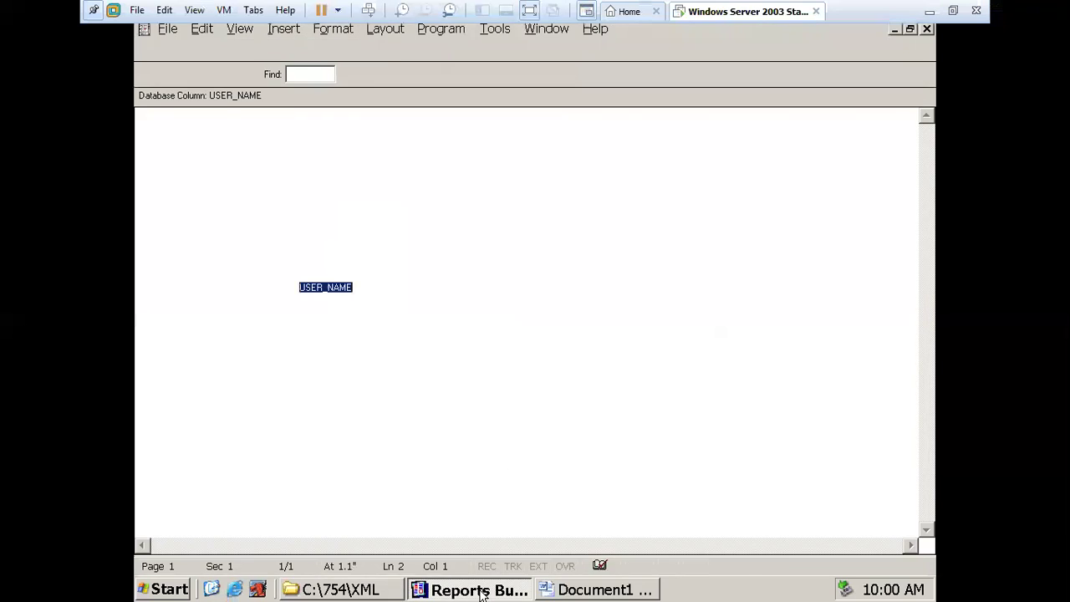
Step: Paste the CREATION_DATE XML tag into the Cdate field's help text and apply it
left_click(926, 30)
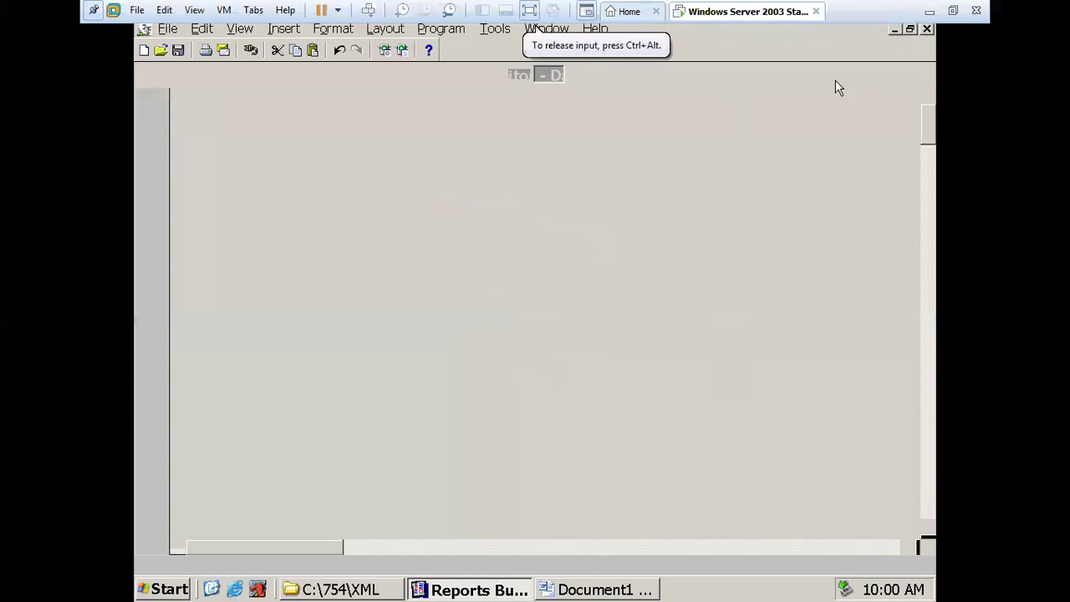
double_click(382, 231)
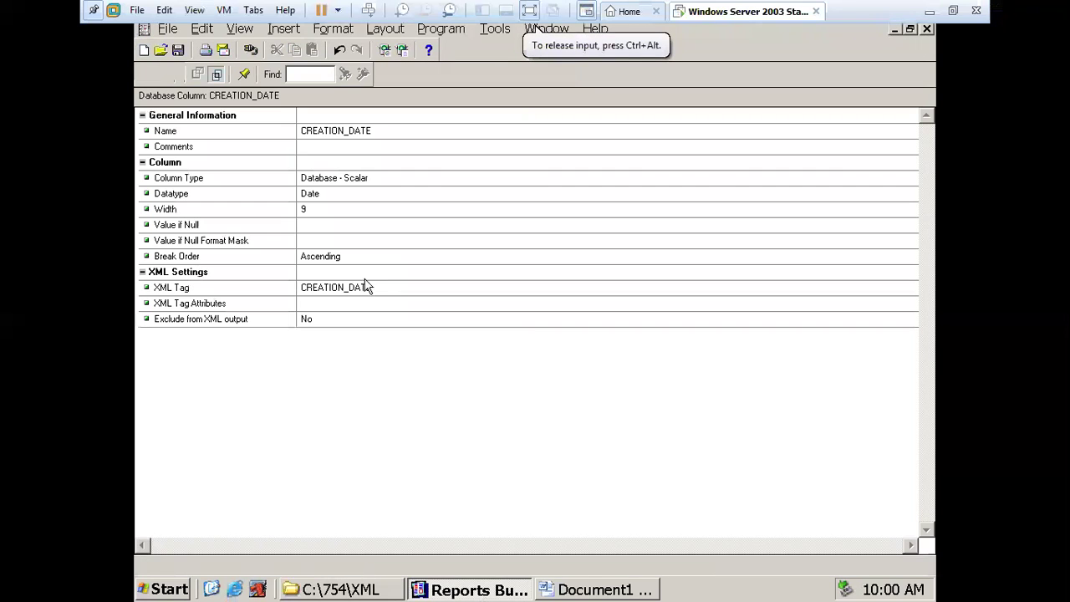
left_click(363, 292)
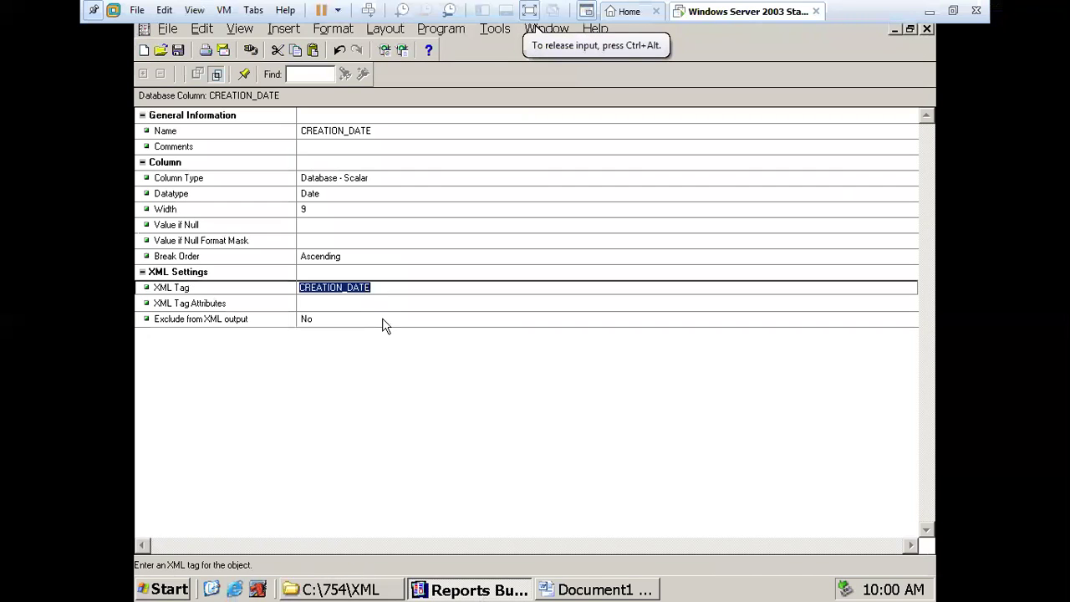
left_click(589, 590)
left_click_drag(609, 275, 538, 273)
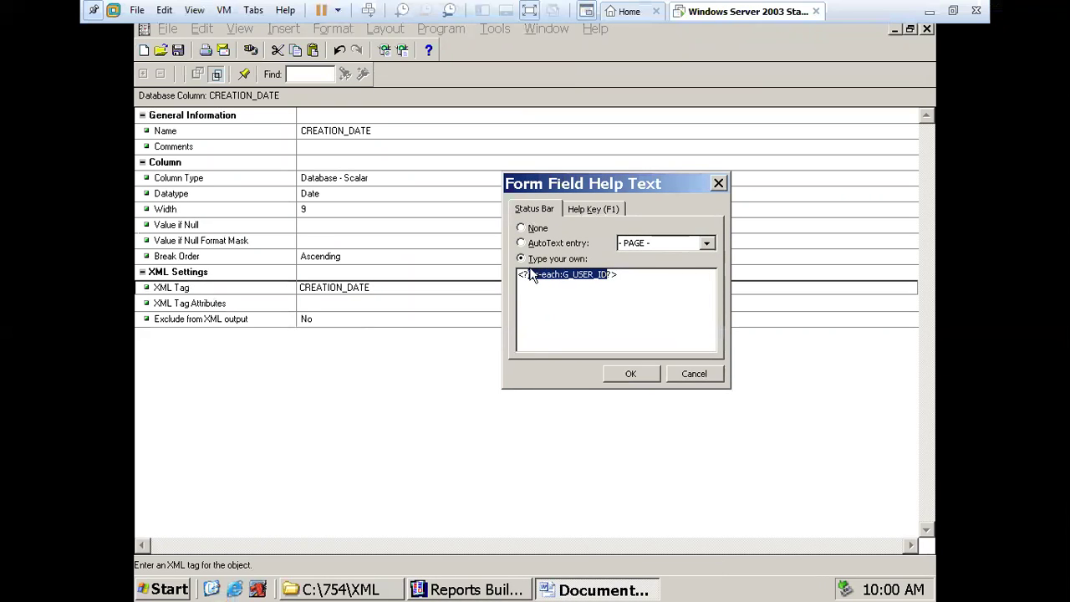
key("ctrl+v")
left_click(628, 374)
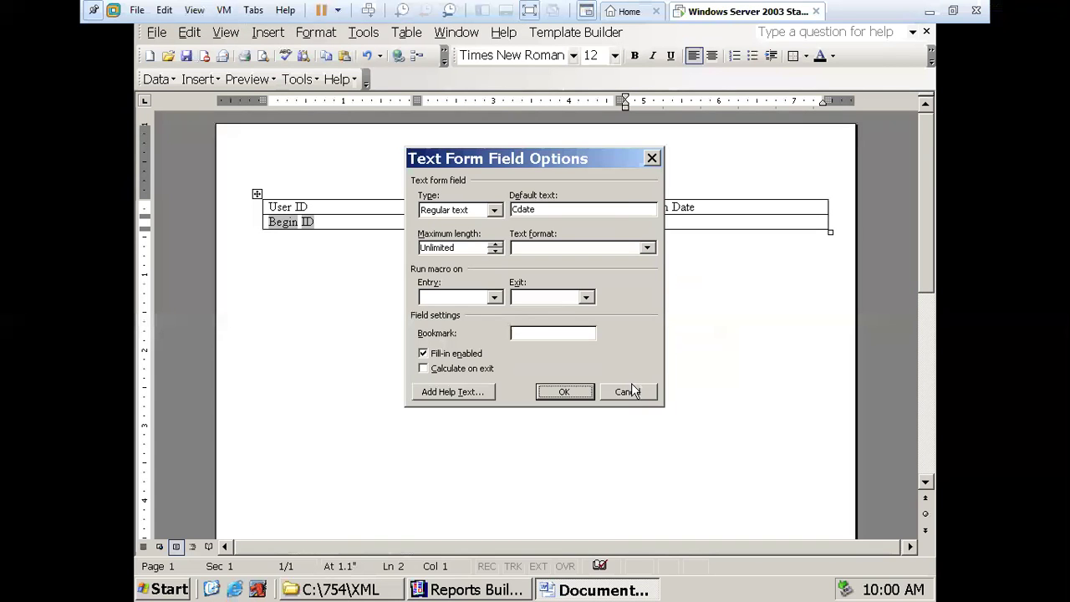
left_click(590, 390)
left_click(726, 218)
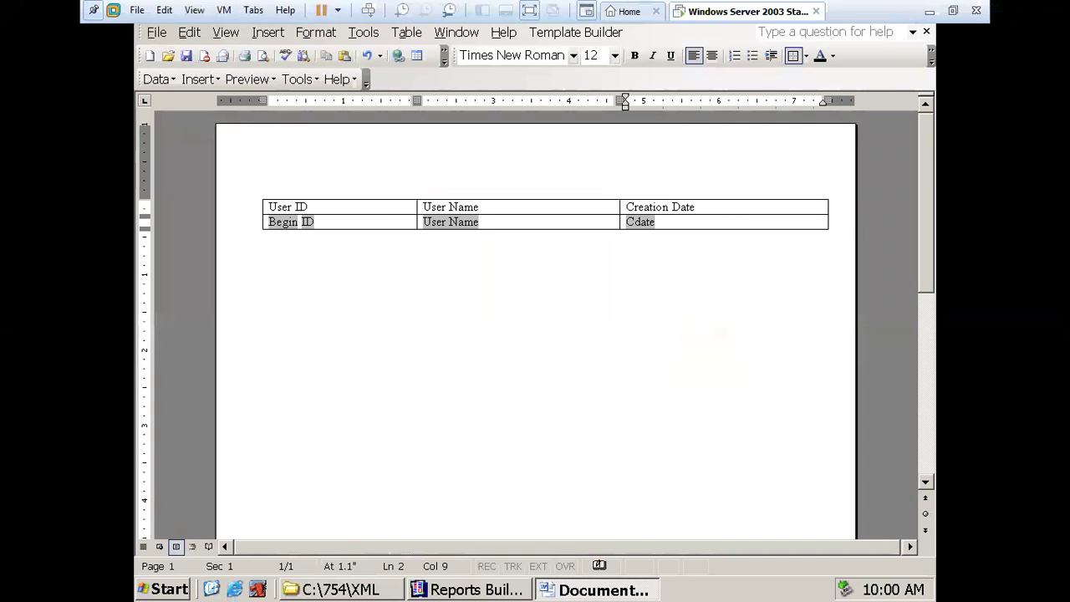
Step: Check the G_USER_ID group name in the Begin field's for-each help text
double_click(284, 220)
left_click(440, 393)
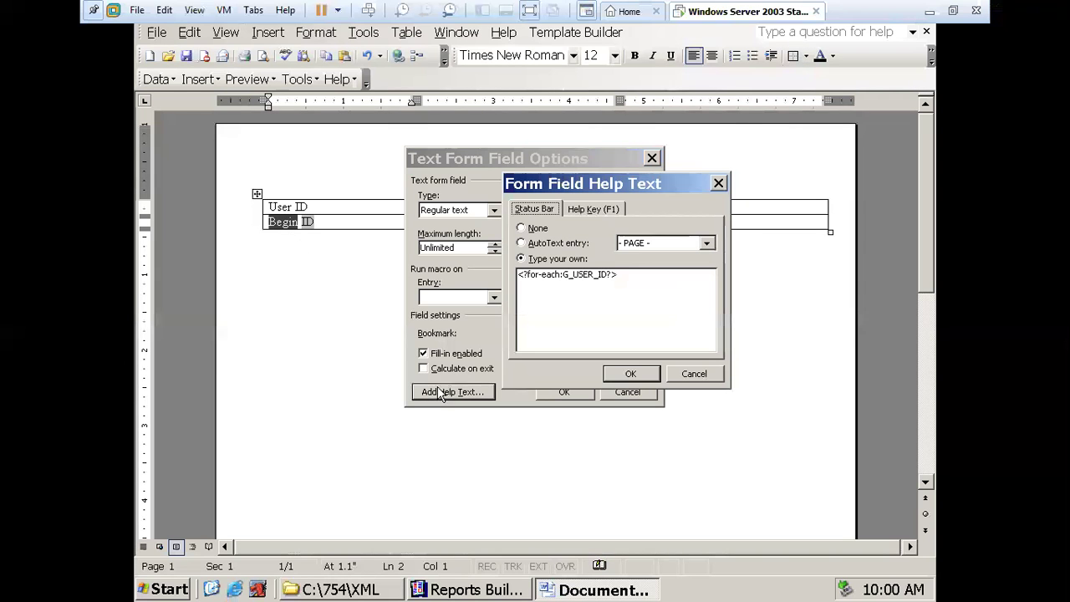
left_click_drag(565, 273, 600, 278)
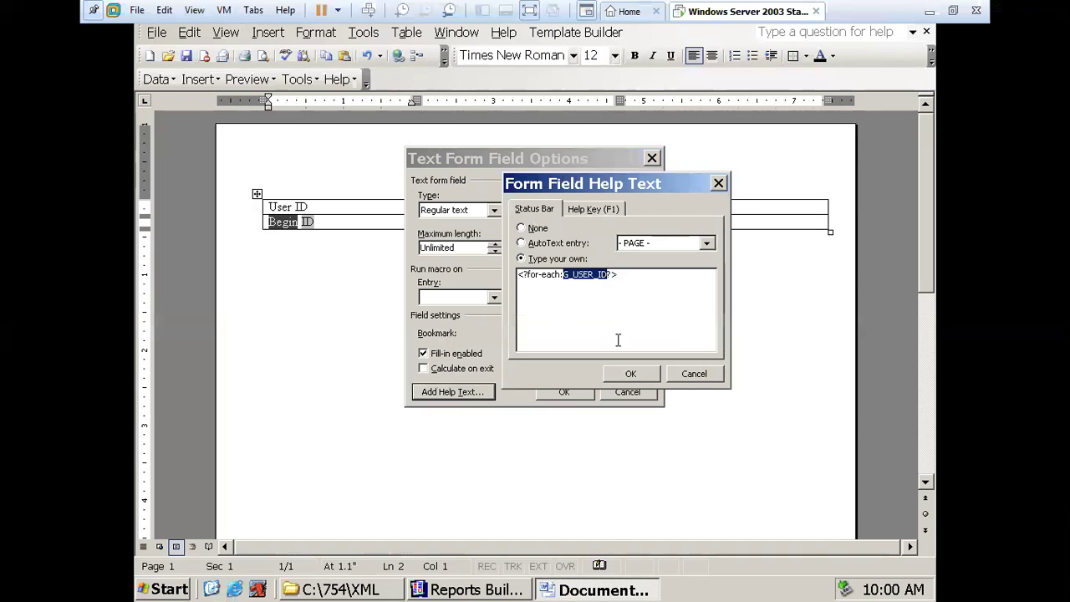
left_click(625, 375)
left_click(564, 392)
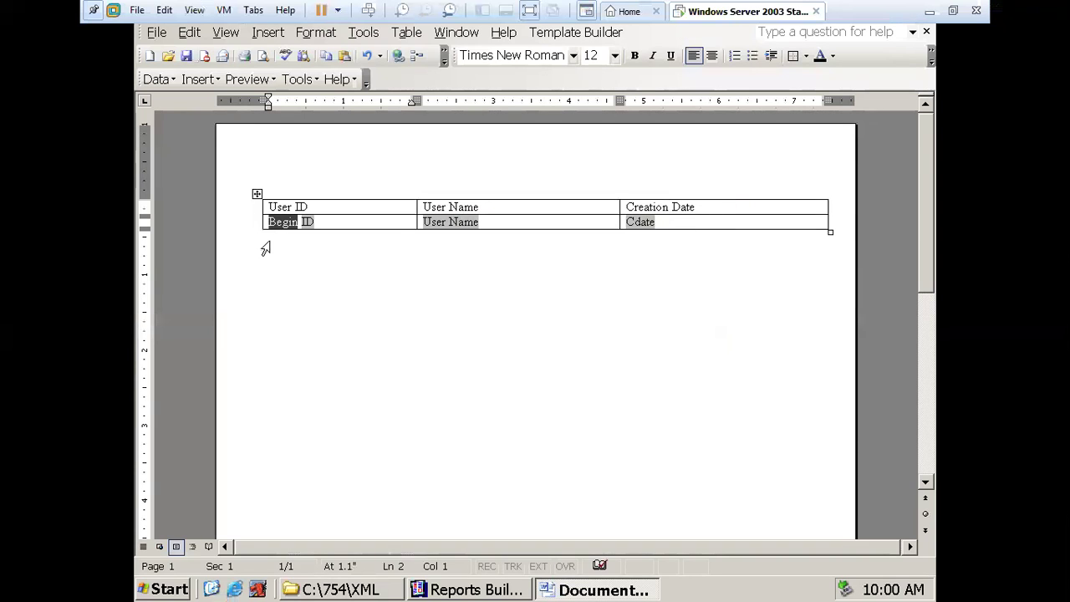
Step: Paste a copy of the Begin field after Cdate and set its default text to End
left_click(687, 219)
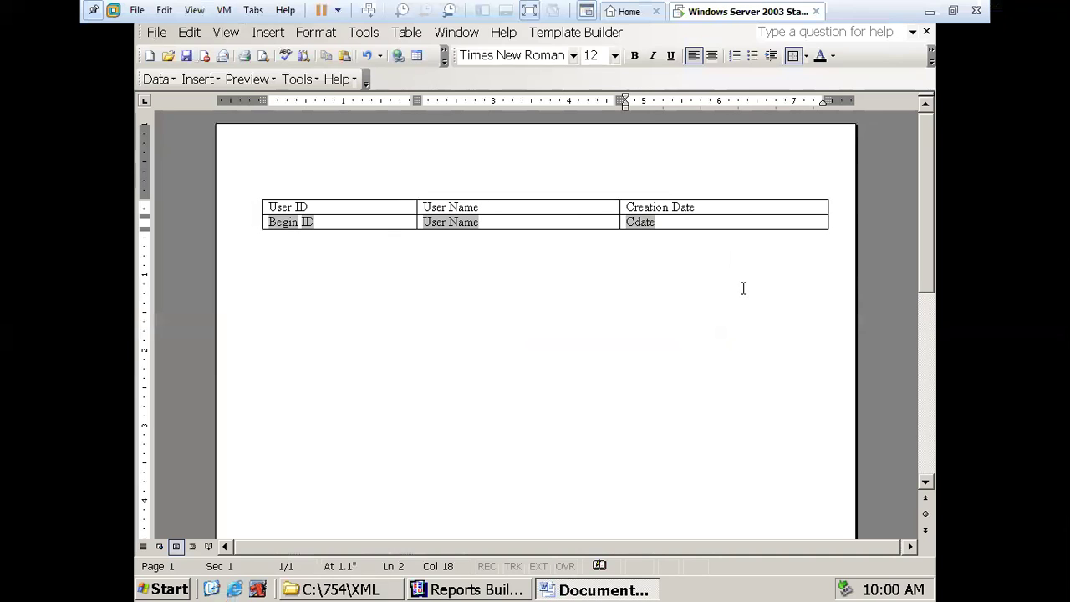
key("ctrl+Tab")
key("ctrl+Tab")
key("ctrl+v")
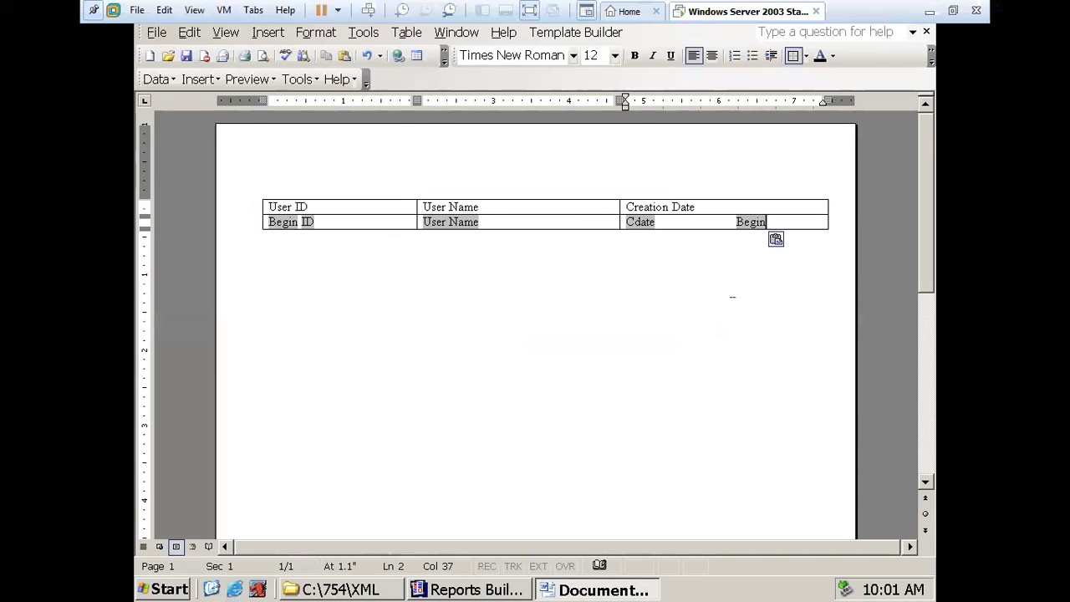
double_click(750, 224)
double_click(563, 210)
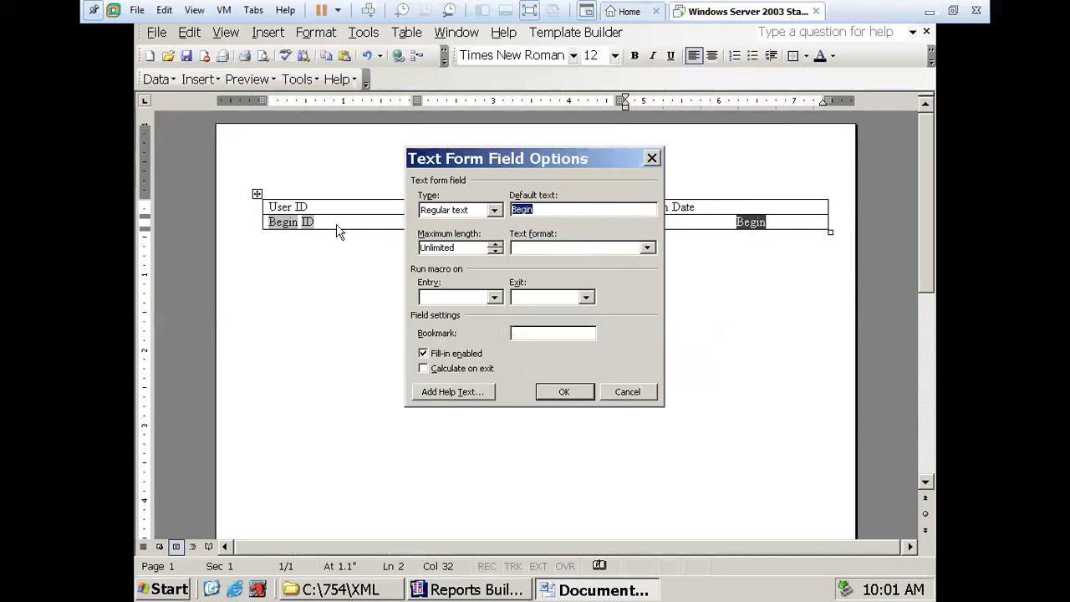
type("End")
Step: Change the new field's help text to <?End for-each:G_USER_ID?>
left_click(444, 395)
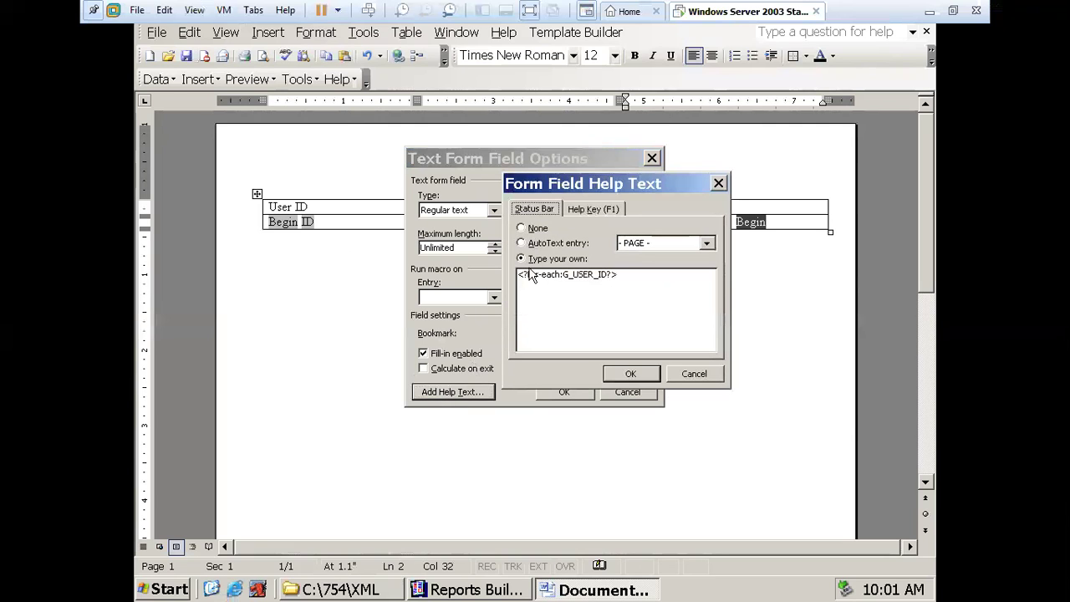
left_click(529, 274)
type("End")
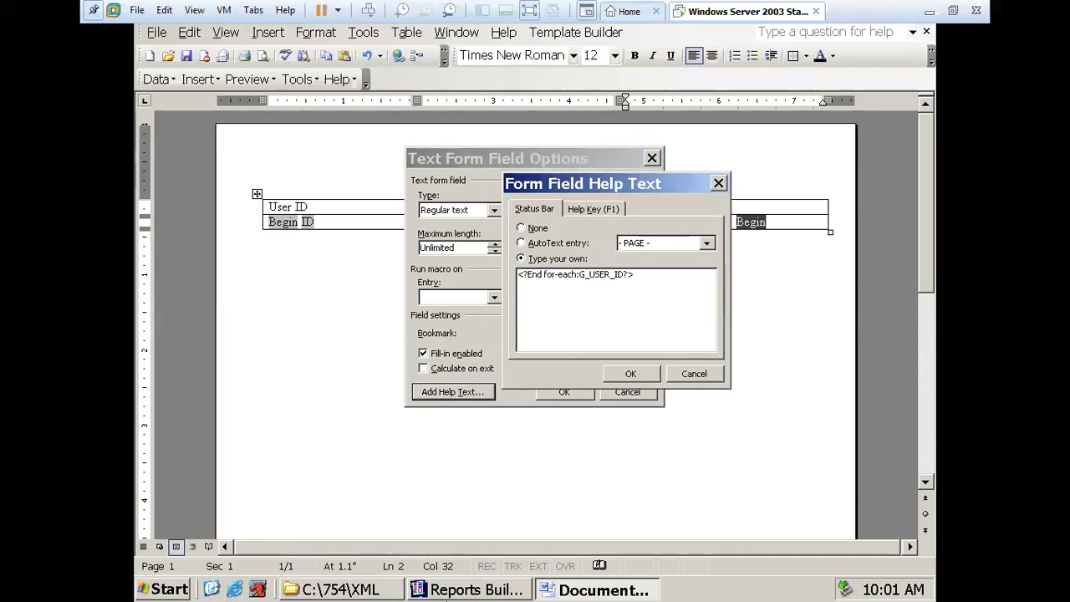
left_click(465, 590)
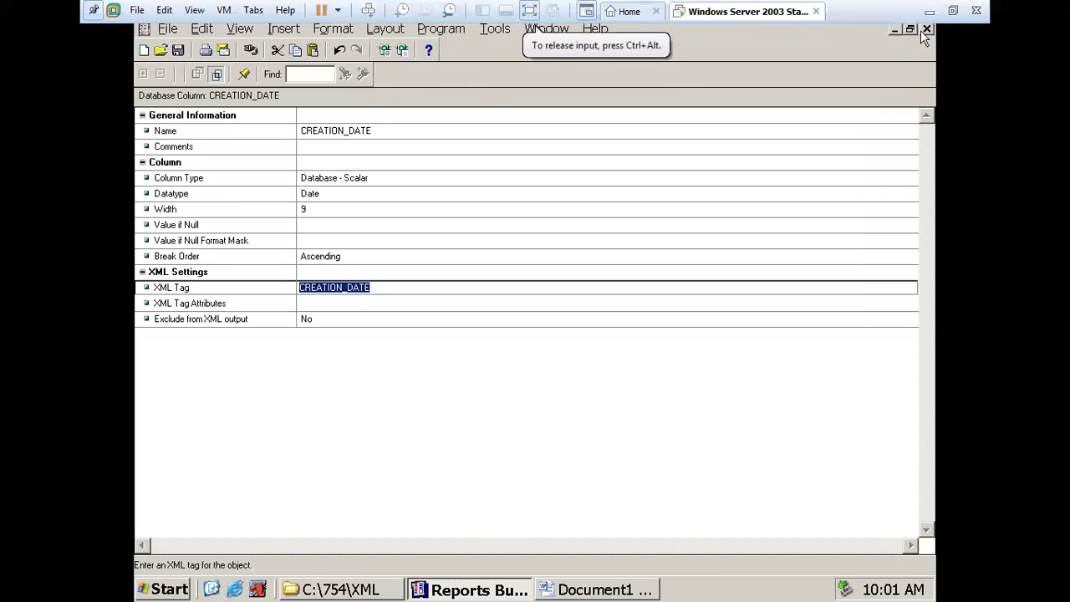
Step: Draw field F_1 beside the User ID label in the paper layout with source USER_ID
left_click(925, 29)
left_click(177, 74)
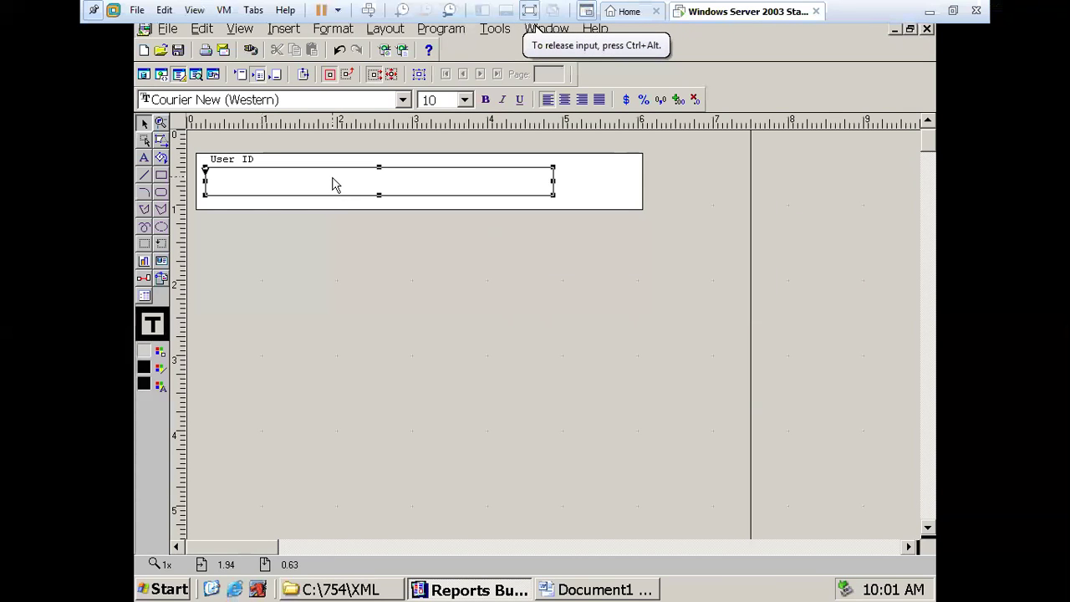
left_click_drag(205, 169, 274, 186)
double_click(247, 178)
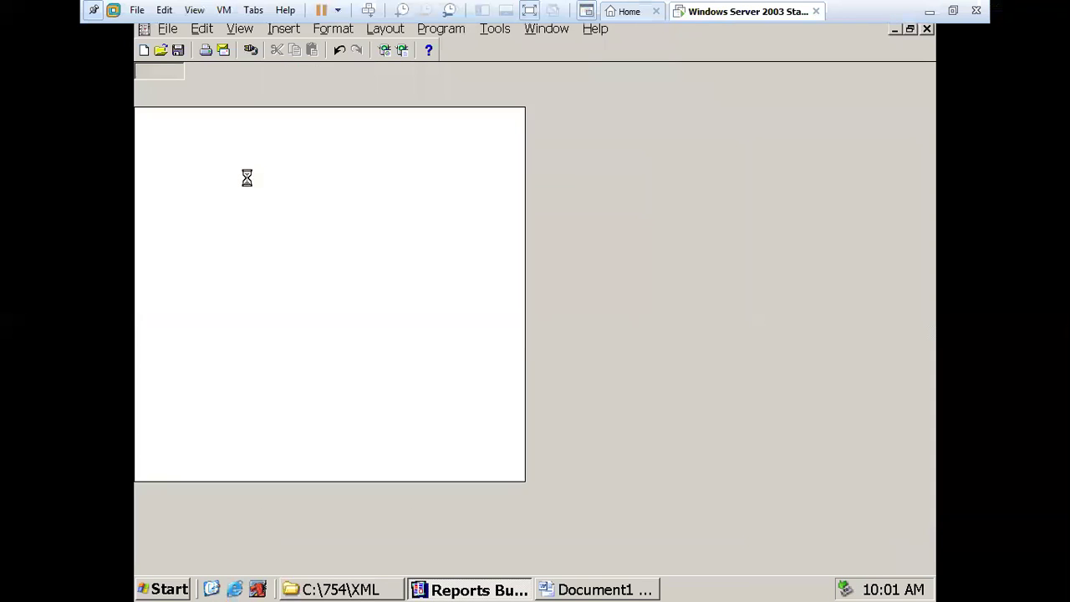
left_click(384, 178)
left_click(384, 178)
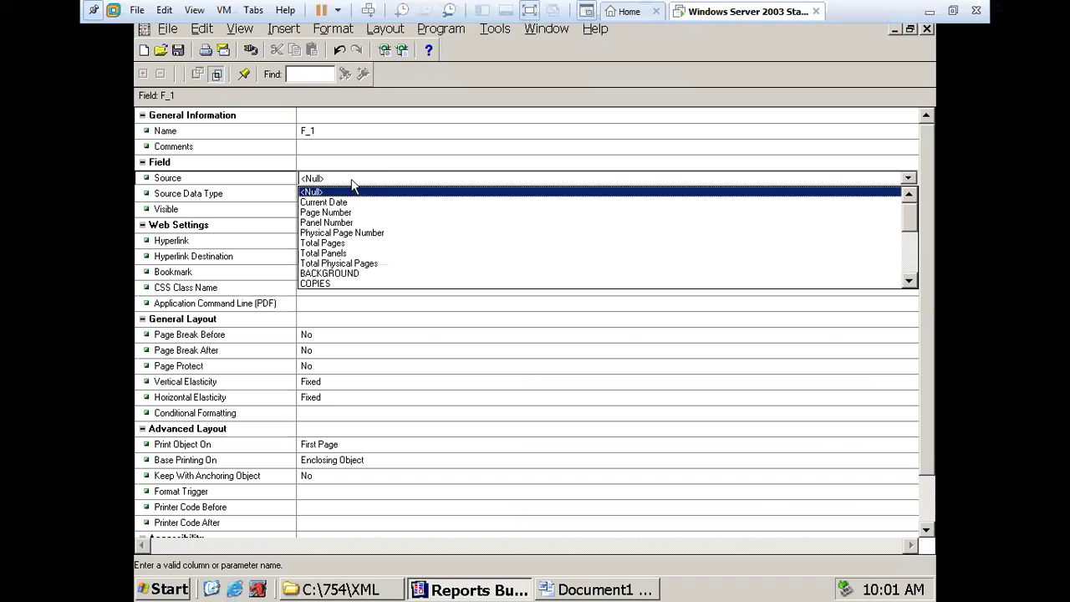
key("u")
key("Return")
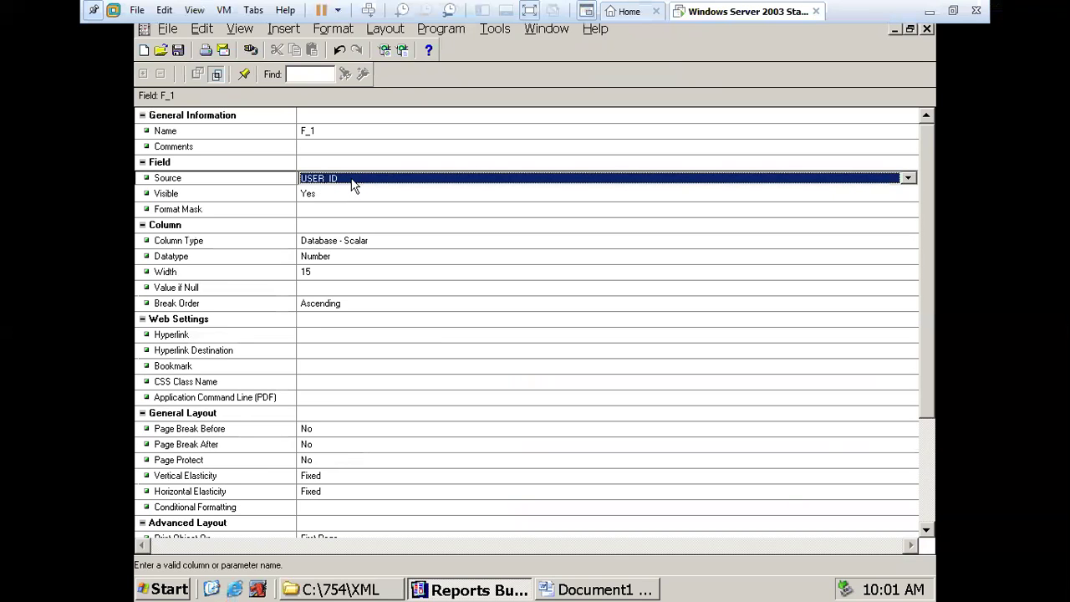
Step: Confirm the End field's closing loop help text in the Word template
left_click(596, 589)
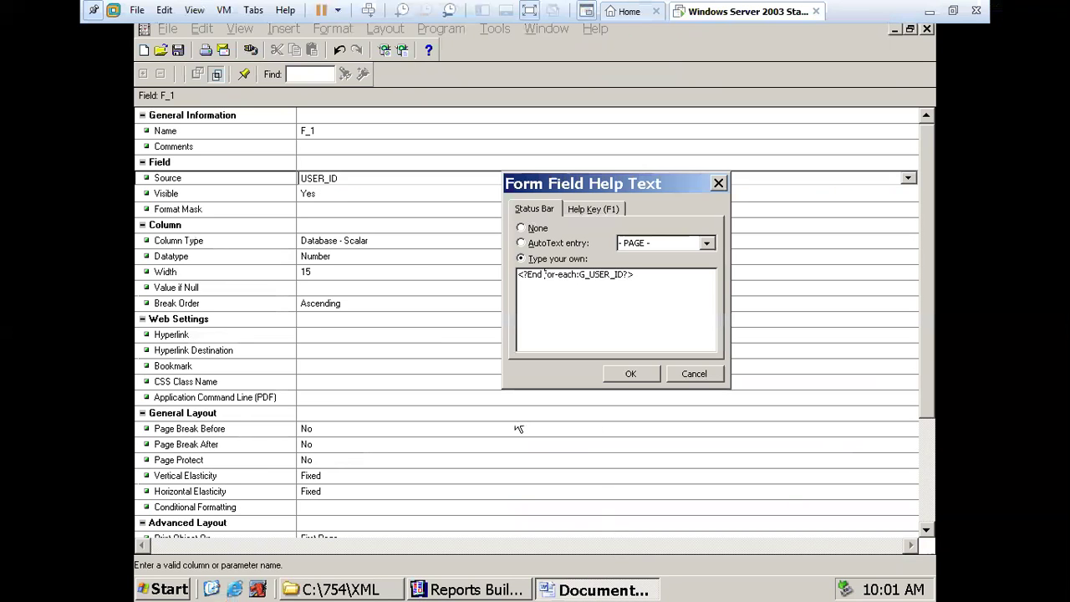
left_click(631, 373)
left_click(581, 389)
left_click(278, 222)
double_click(277, 224)
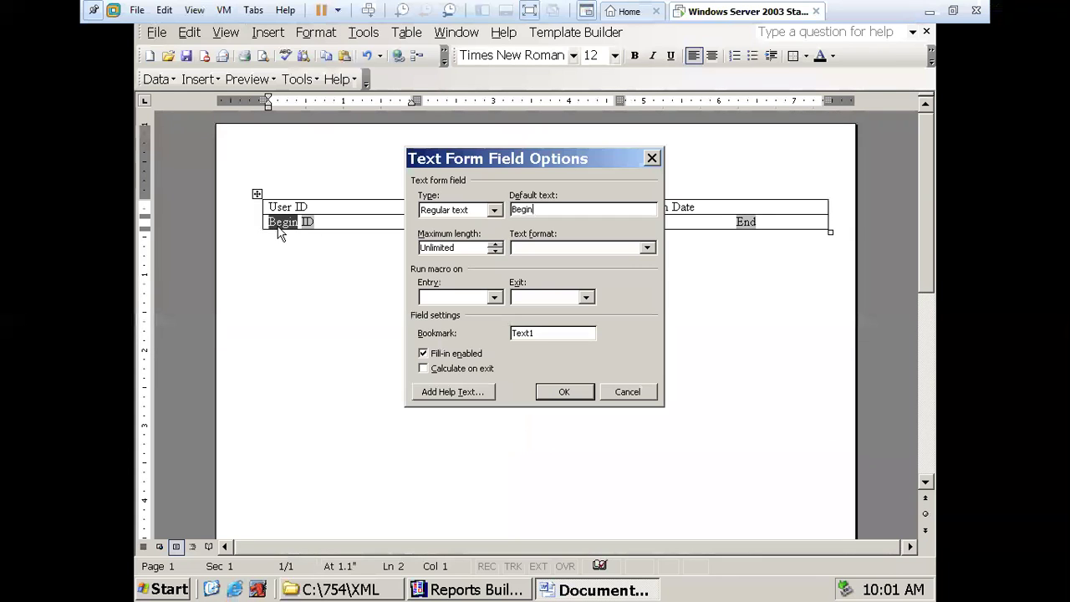
Step: Confirm the Begin field's for-each and the ID field's USER_ID help texts
left_click(446, 392)
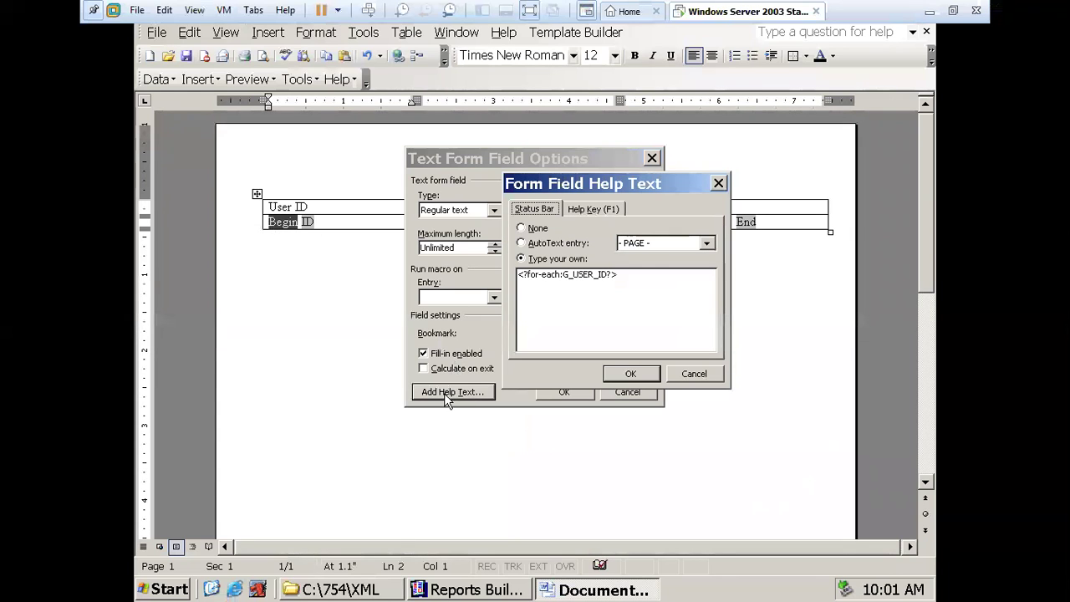
left_click(631, 375)
left_click(564, 391)
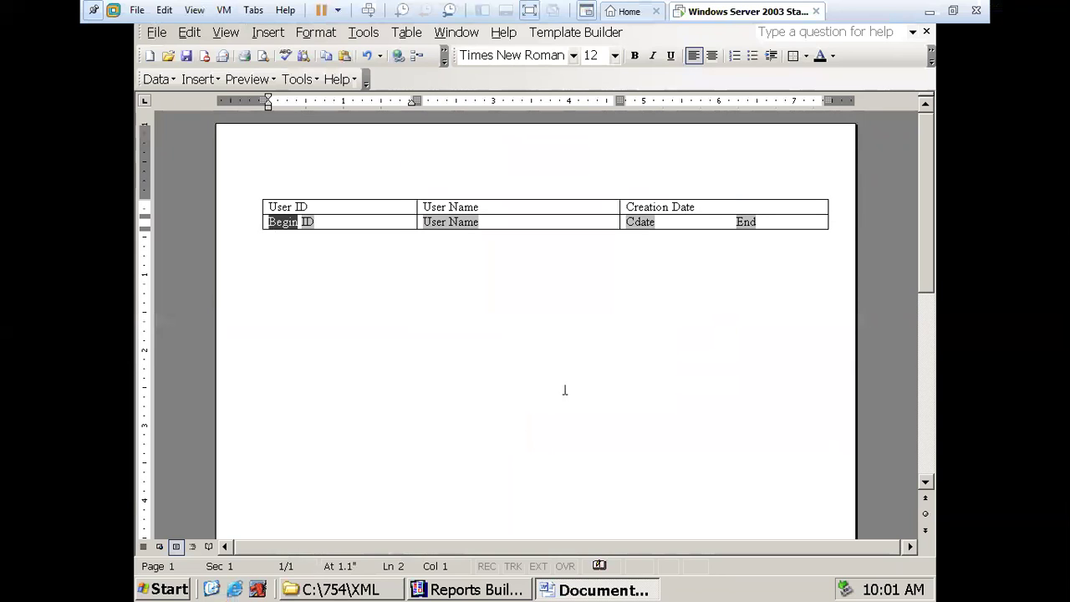
double_click(307, 222)
left_click(481, 392)
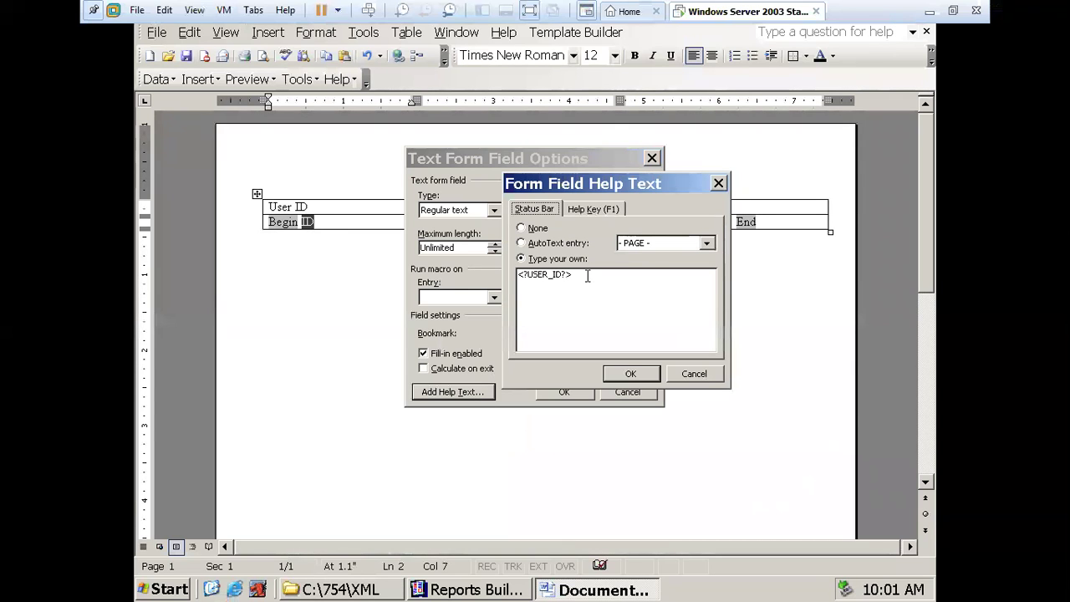
left_click(628, 373)
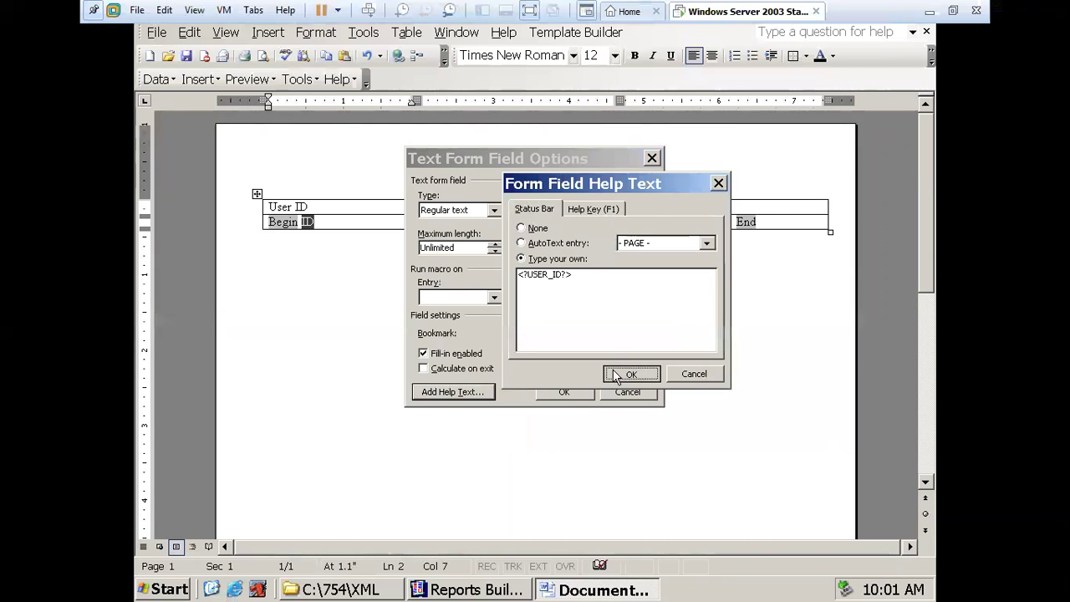
left_click(564, 391)
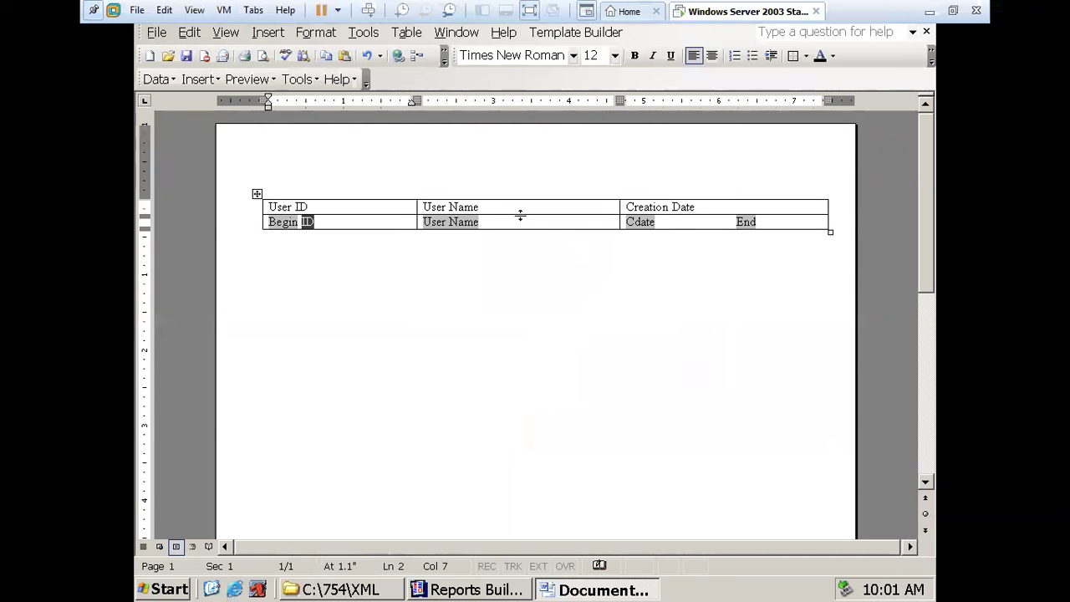
Step: Confirm the USER_NAME and CREATION_DATE help texts on the User Name and Cdate fields
double_click(458, 223)
left_click(471, 392)
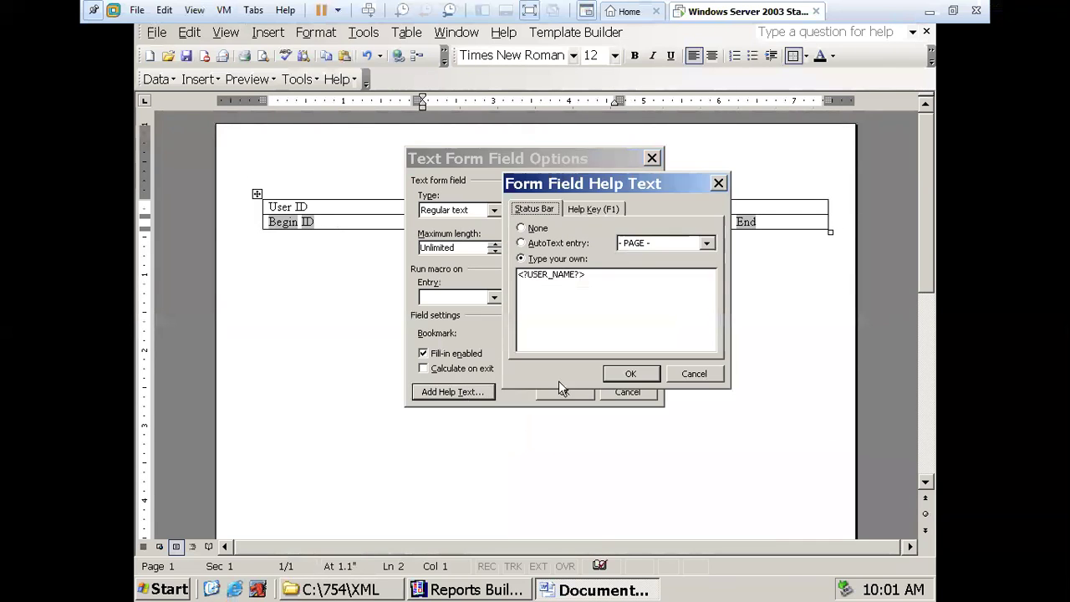
left_click(611, 377)
left_click(563, 391)
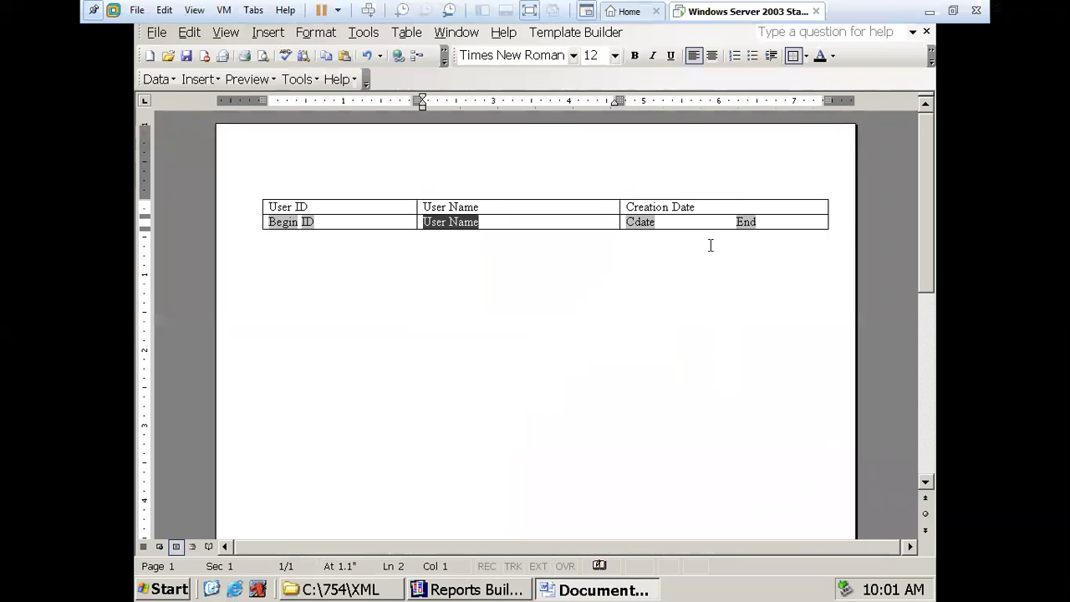
double_click(641, 223)
left_click(465, 393)
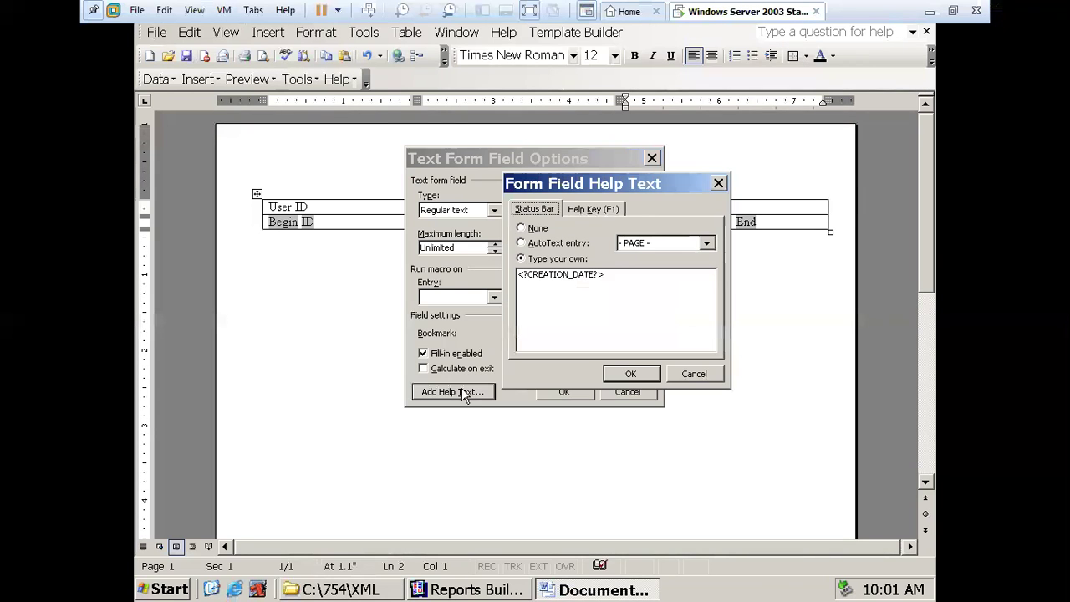
left_click(629, 373)
left_click(563, 391)
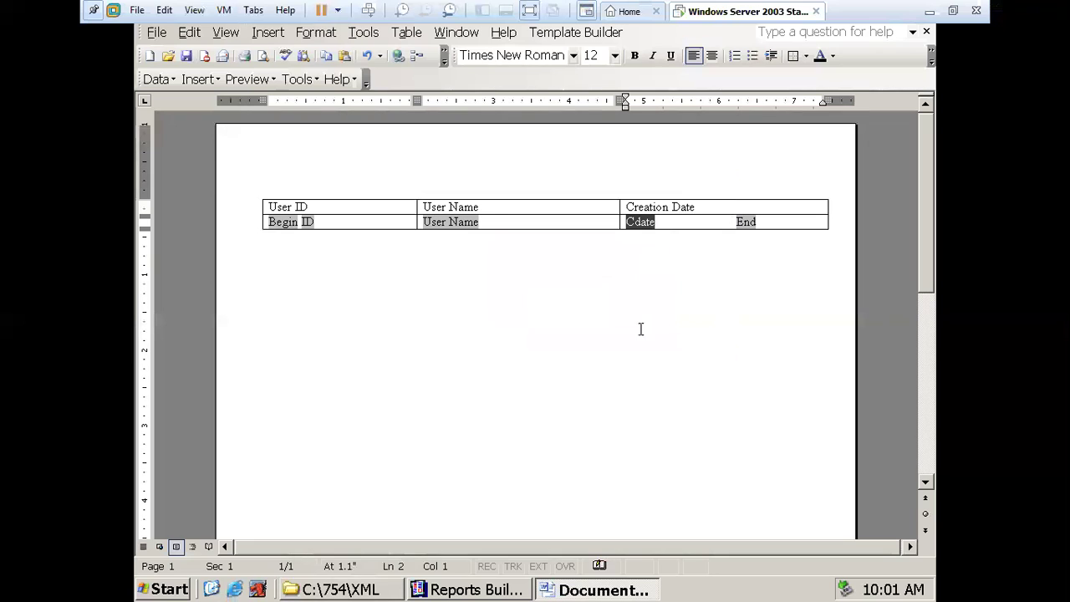
Step: Confirm the End field's closing for-each help text
double_click(744, 223)
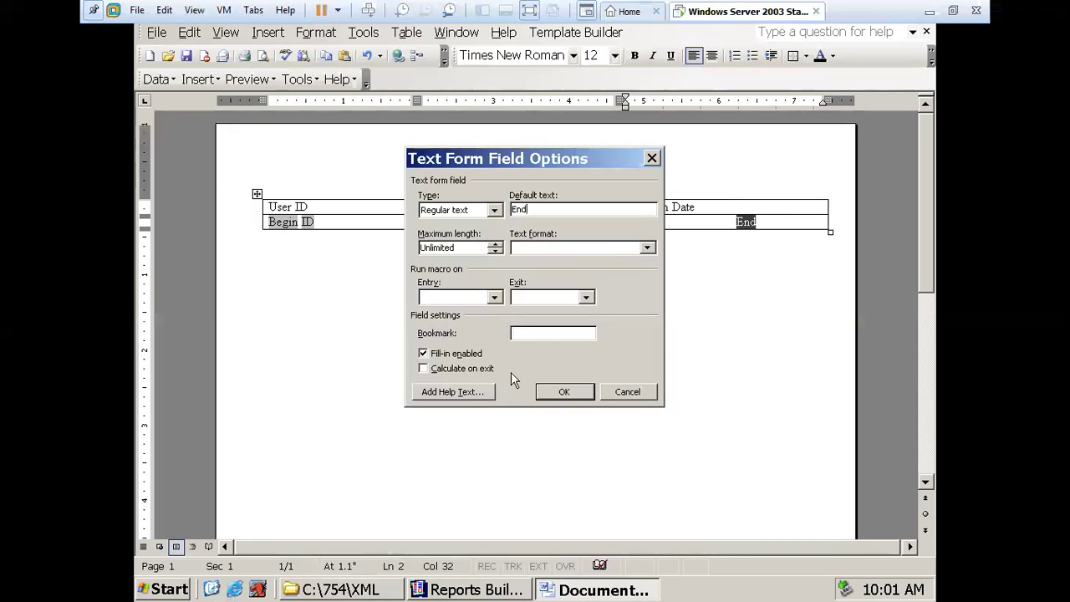
left_click(482, 392)
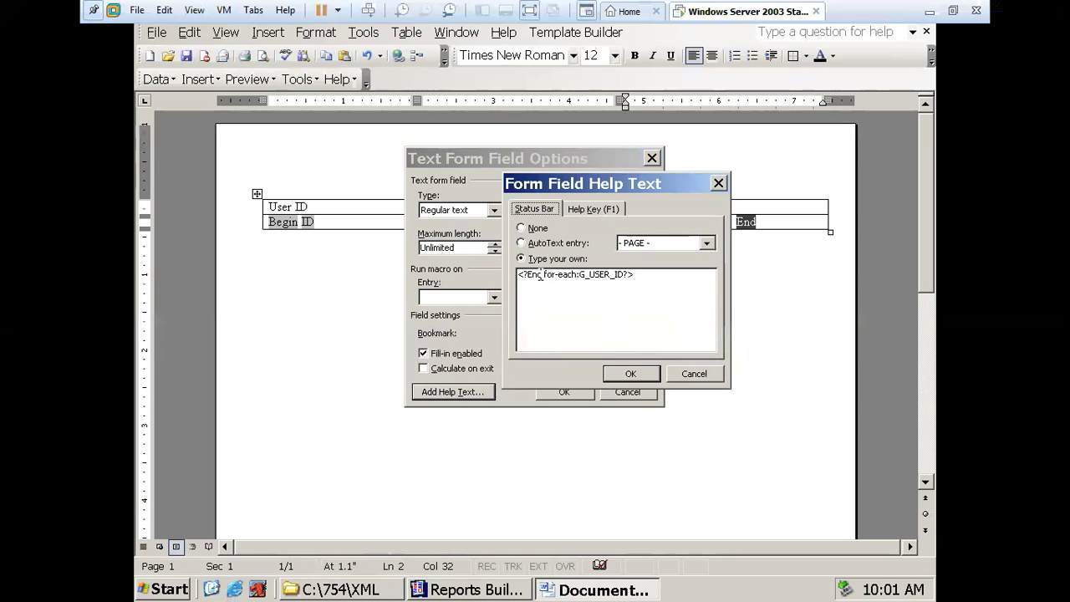
left_click(616, 375)
left_click(576, 391)
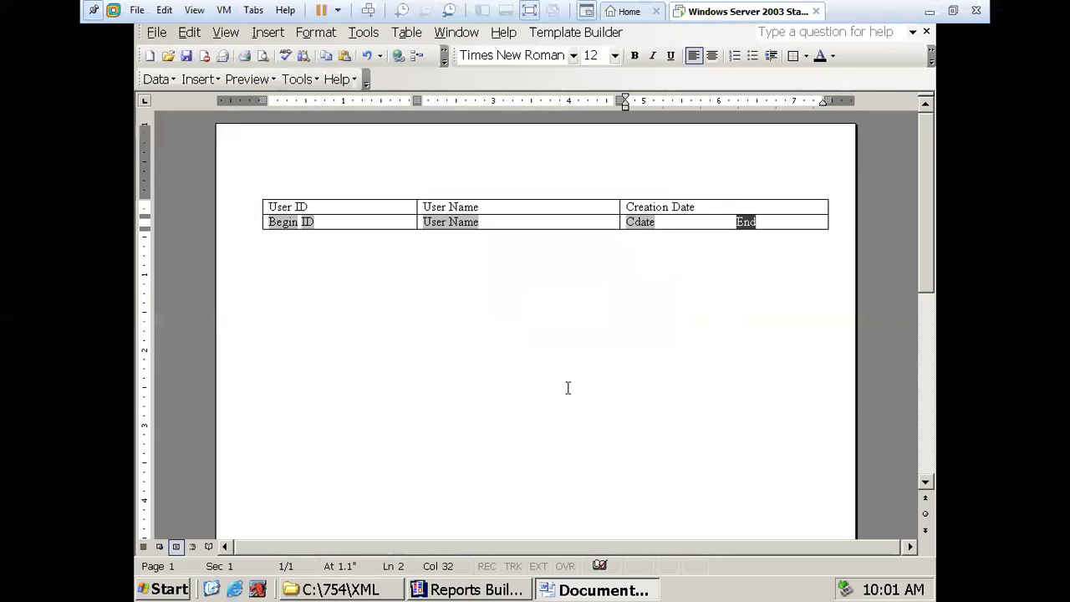
left_click(411, 286)
Step: Start saving the template and browse to the C:\754\XML folder
left_click(185, 55)
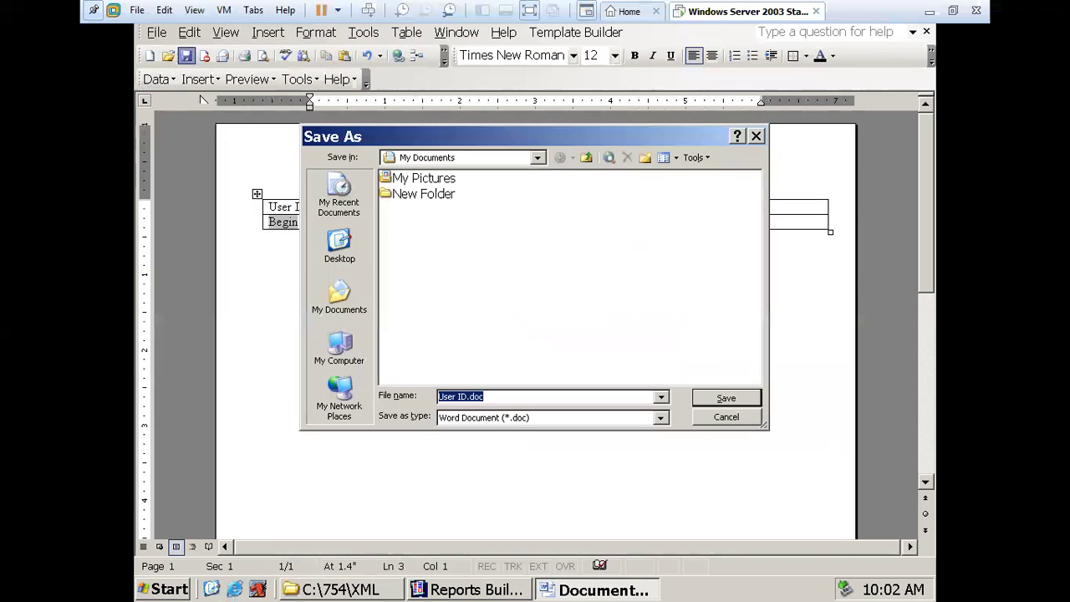
left_click(346, 354)
left_click(456, 209)
left_click(453, 194)
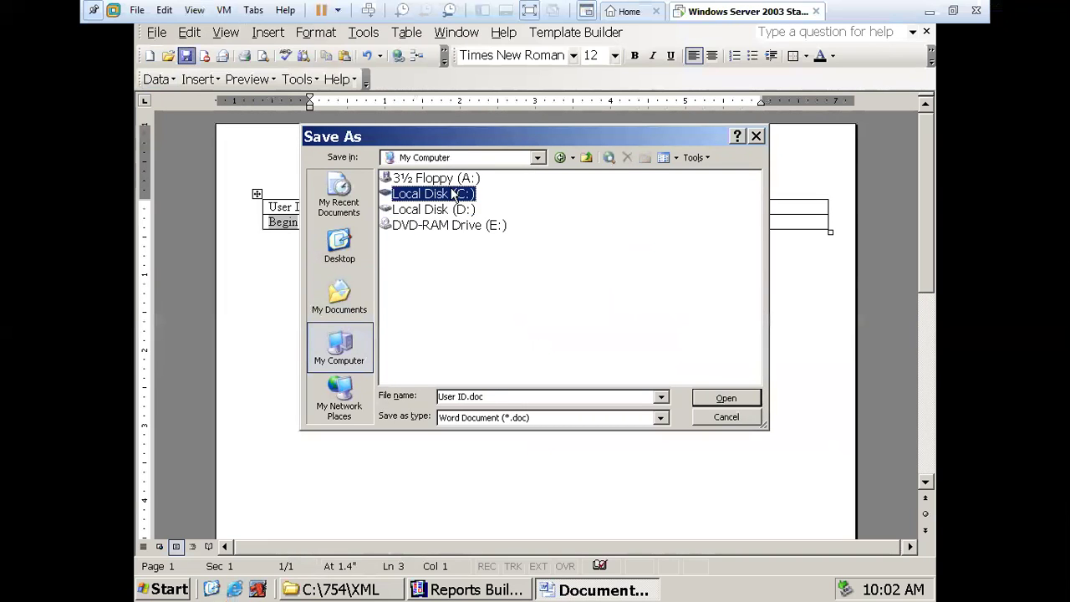
double_click(453, 193)
double_click(549, 310)
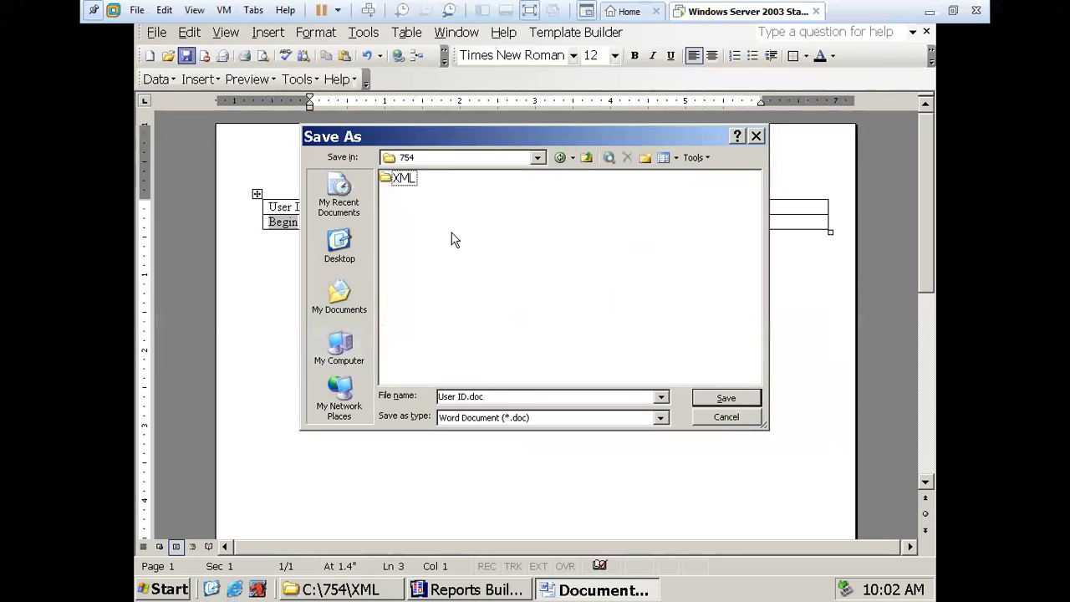
double_click(401, 180)
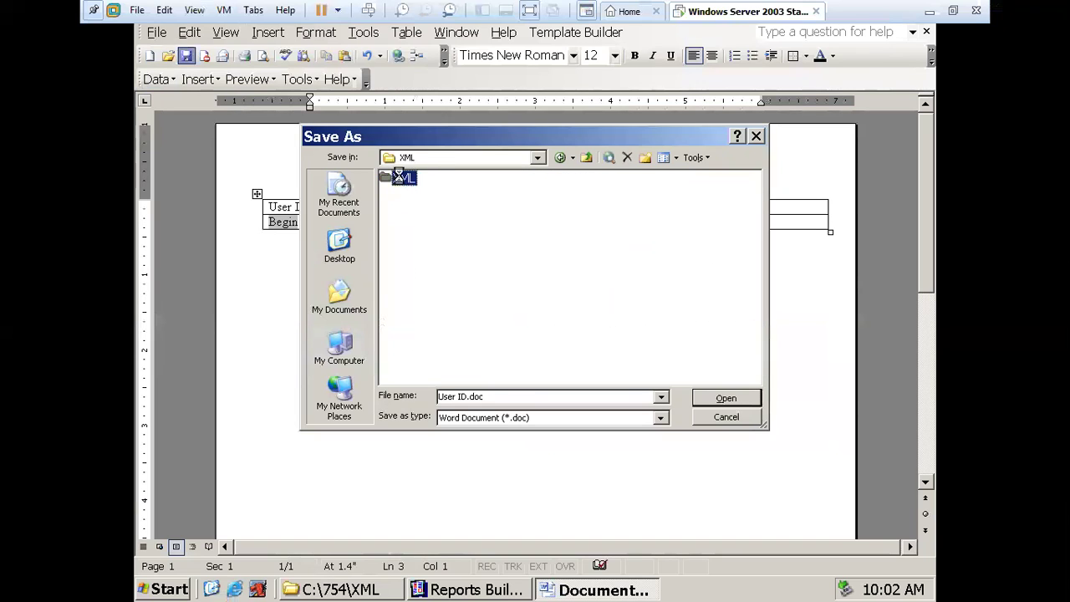
Step: Save it as a Rich Text Format file named USER_XML_754
left_click(659, 420)
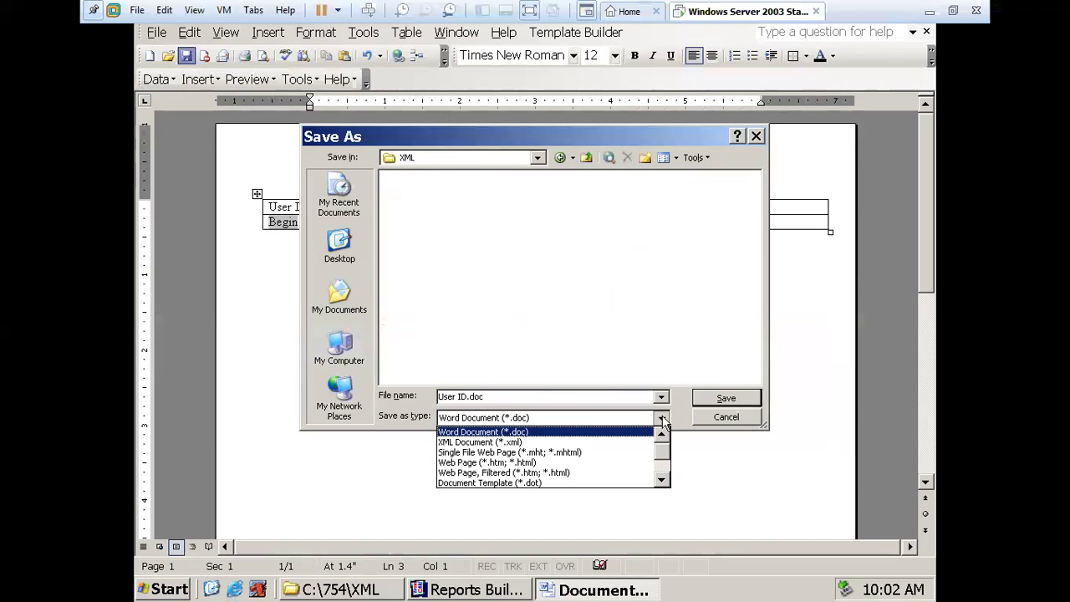
left_click(662, 481)
left_click(663, 481)
left_click(662, 481)
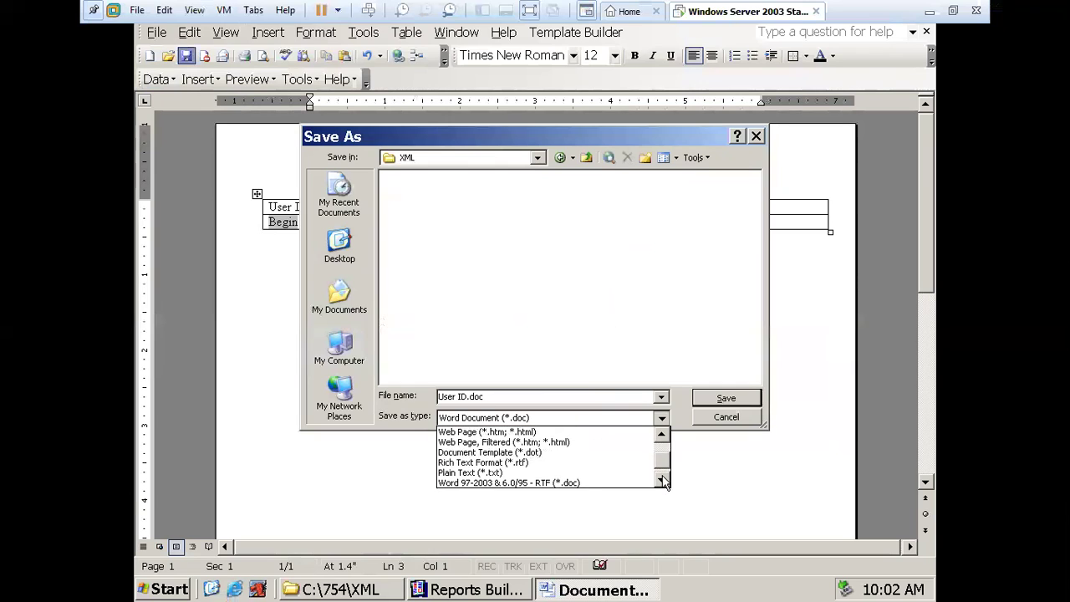
left_click(567, 464)
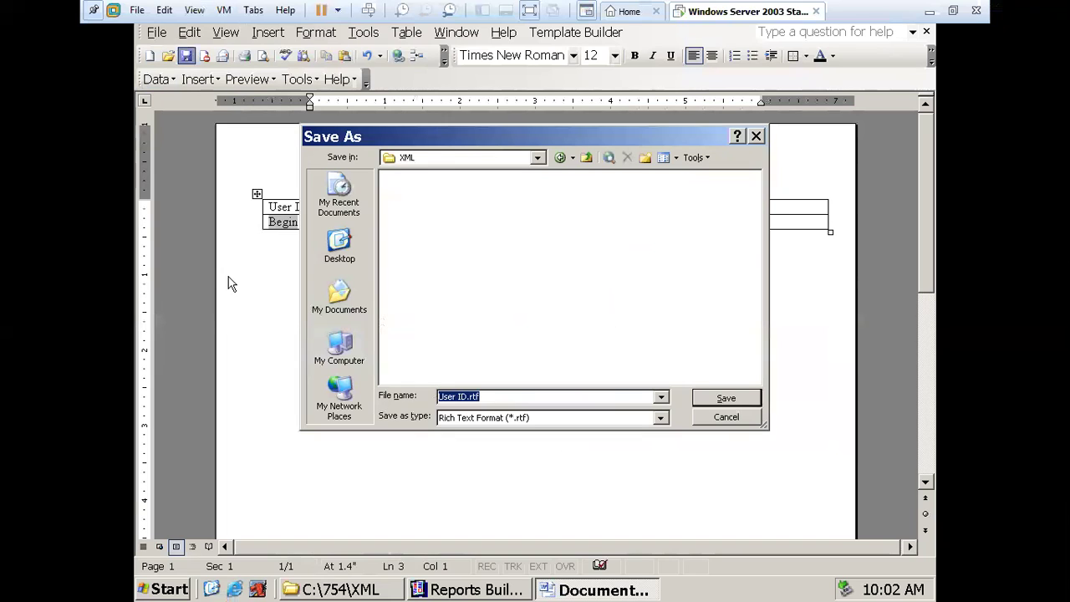
type("USER_XML_754")
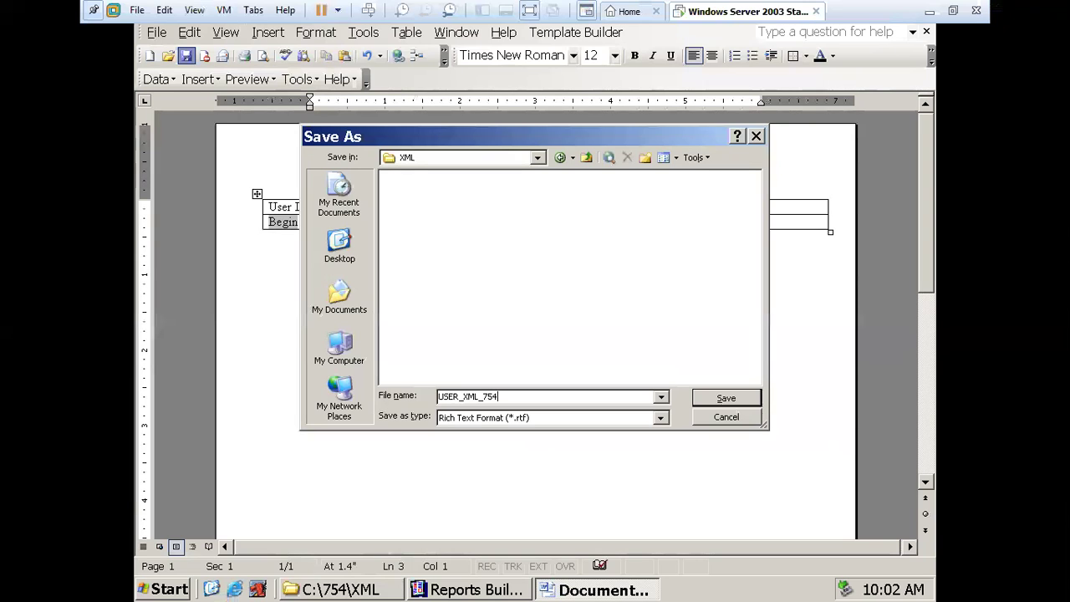
left_click(724, 394)
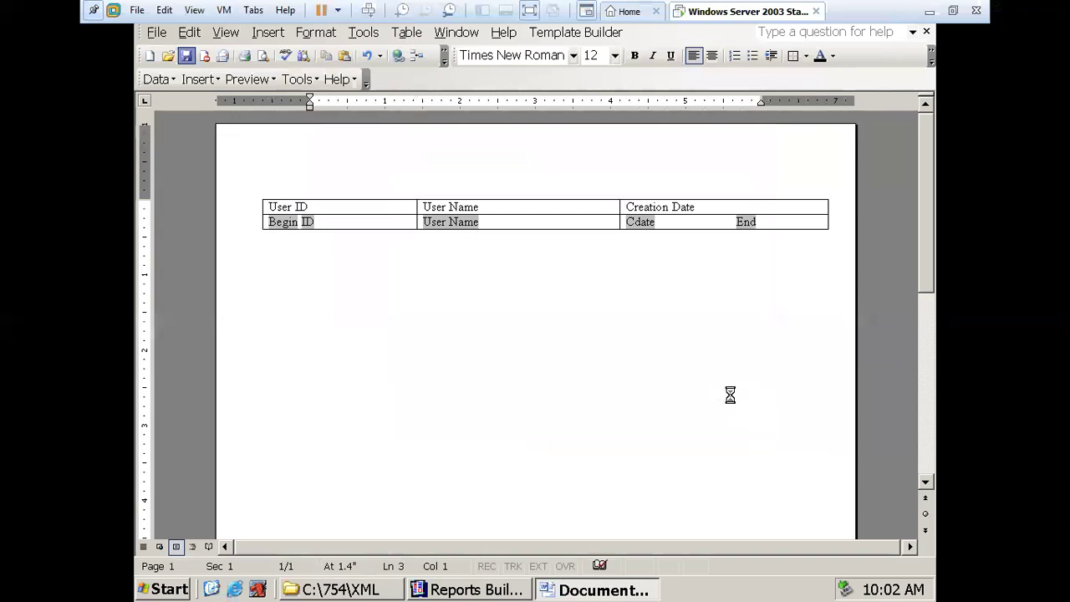
Step: Close Reports Builder without saving changes
left_click(495, 589)
right_click(495, 589)
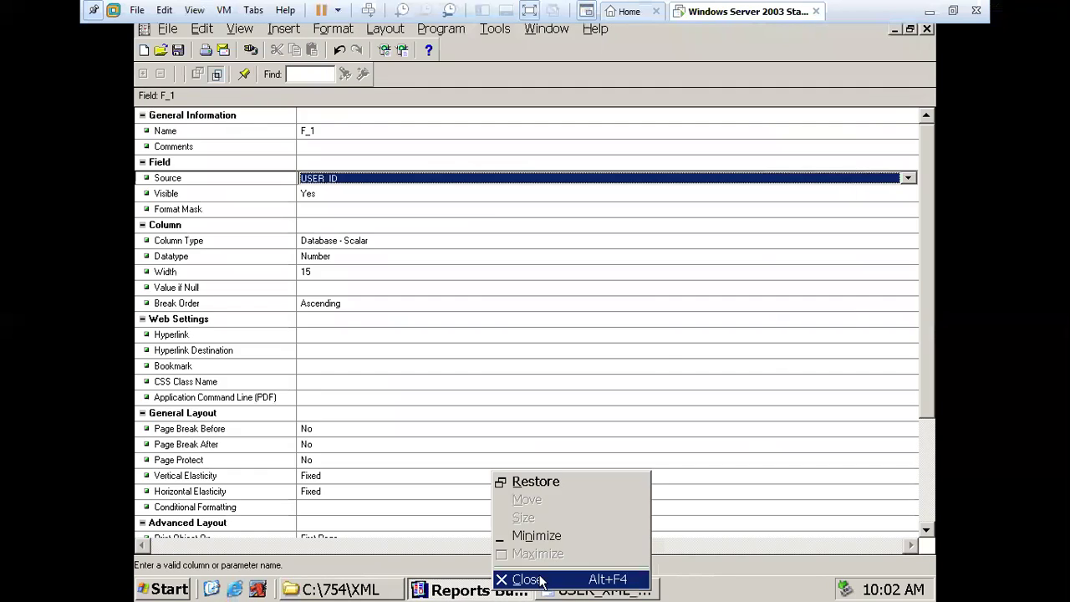
left_click(518, 578)
left_click(535, 344)
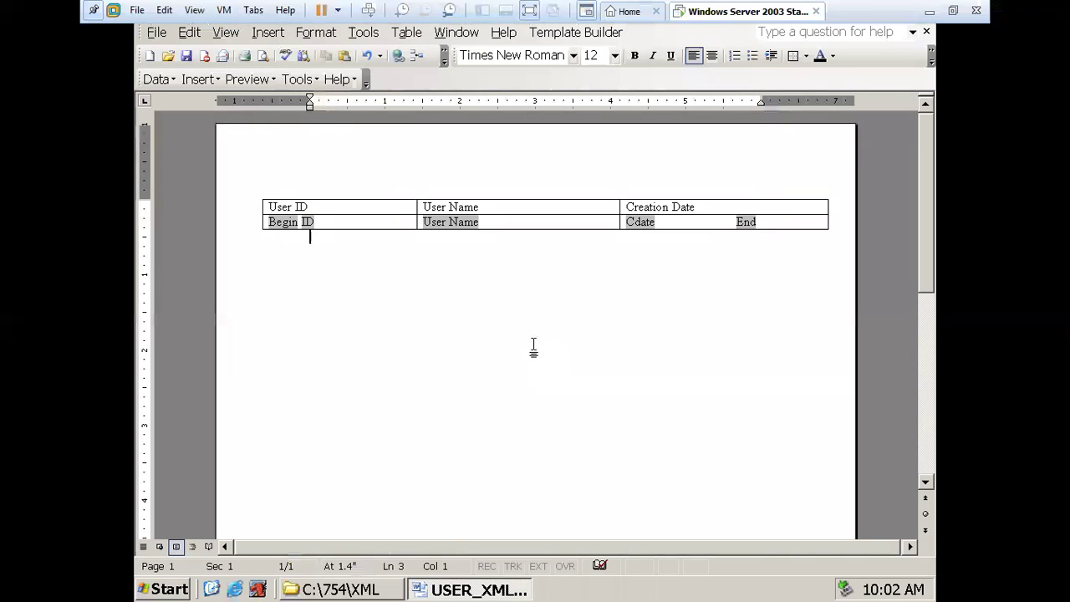
Step: Delete the temporary ~$ER_XML_754.rtf file from the C:\754\XML folder
left_click(380, 587)
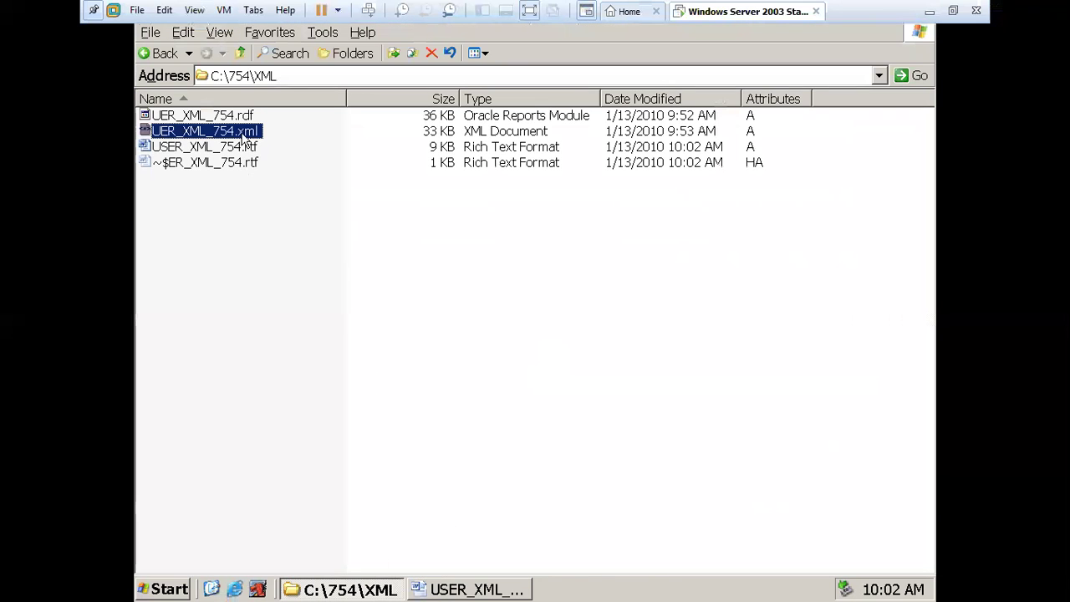
left_click(242, 117)
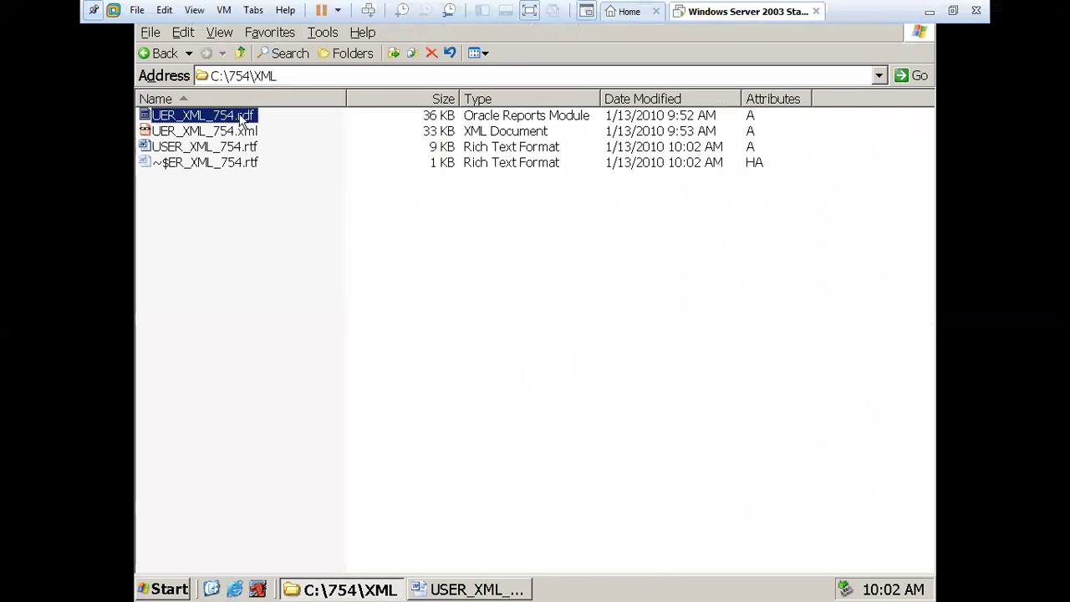
left_click(212, 164)
left_click(431, 52)
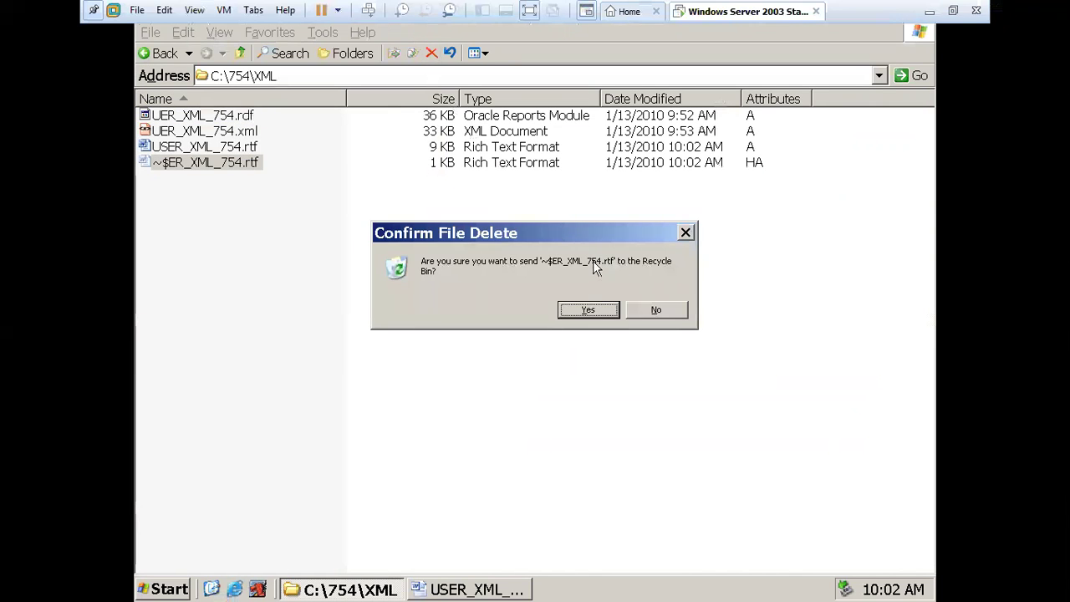
left_click(588, 310)
Step: Inspect UER_XML_754.rdf, UER_XML_754.xml and USER_XML_754.rtf, then bring the Word template back
left_click(184, 117)
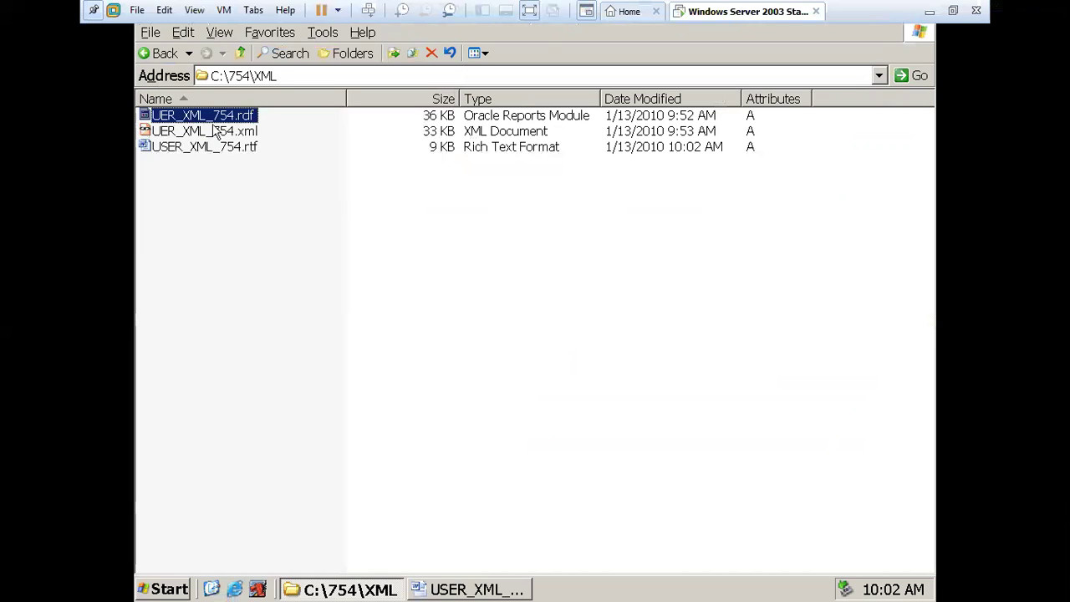
left_click(216, 133)
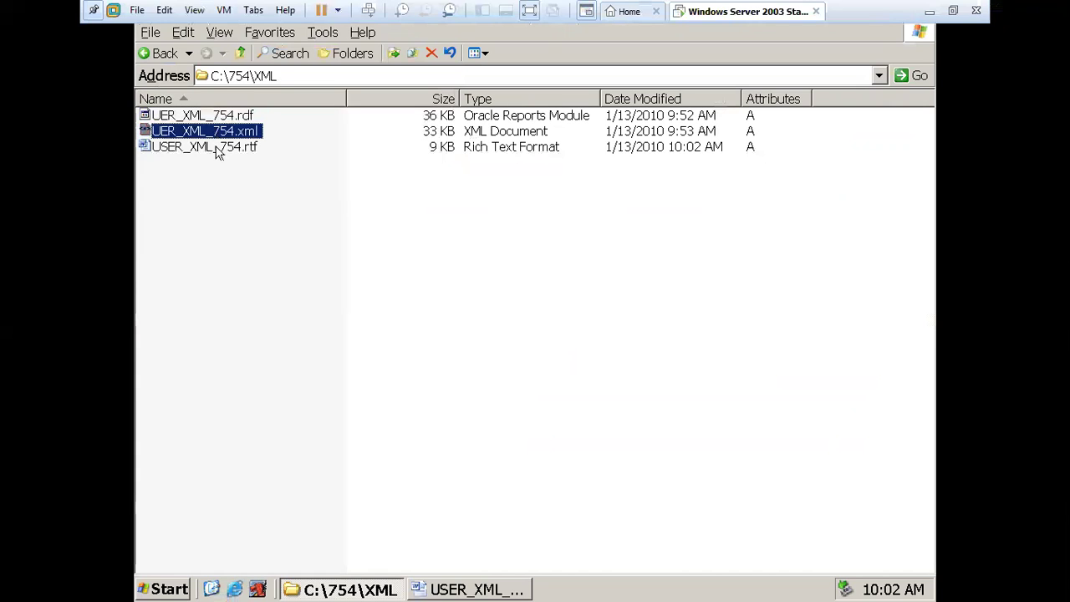
left_click(218, 151)
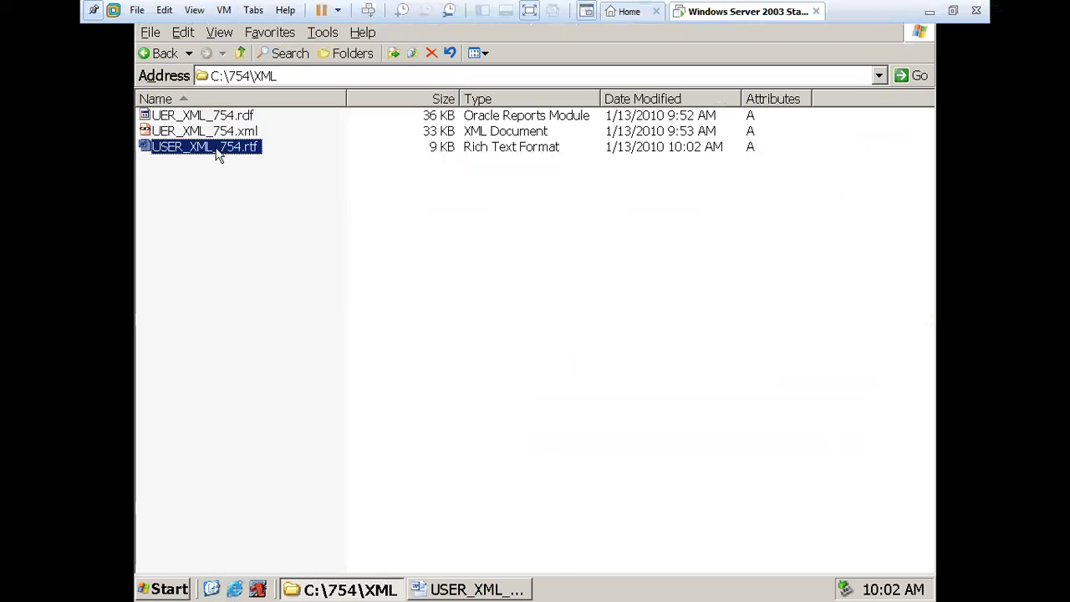
left_click(234, 133)
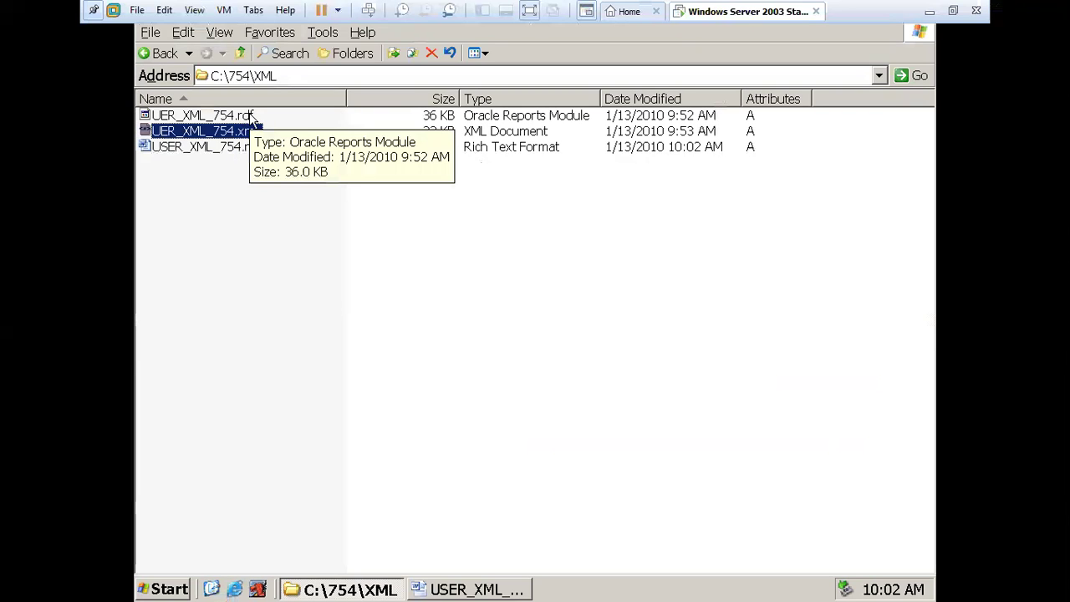
left_click(251, 117)
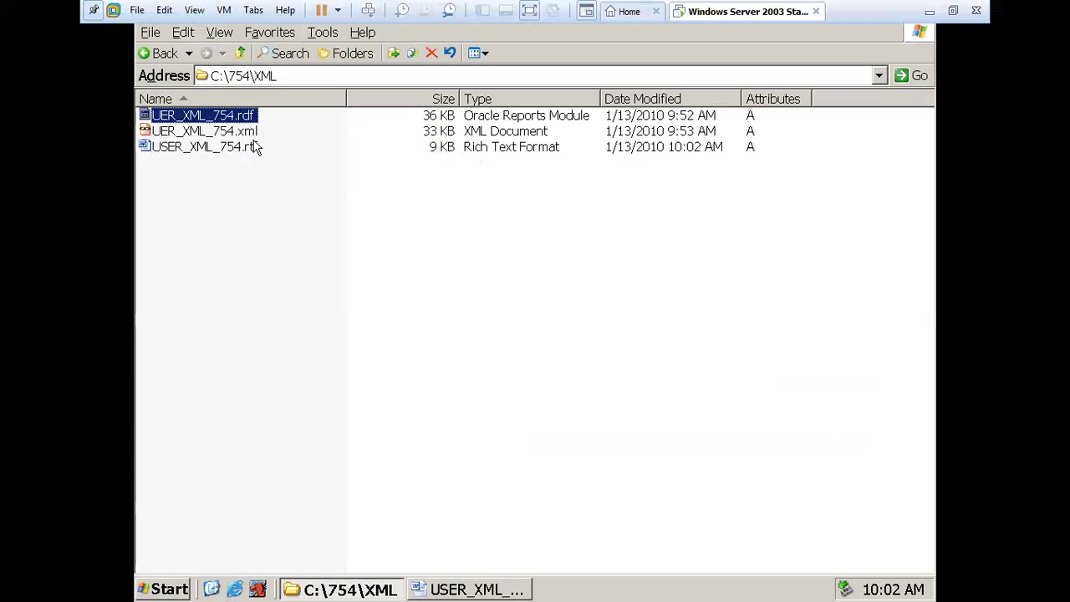
left_click(247, 135)
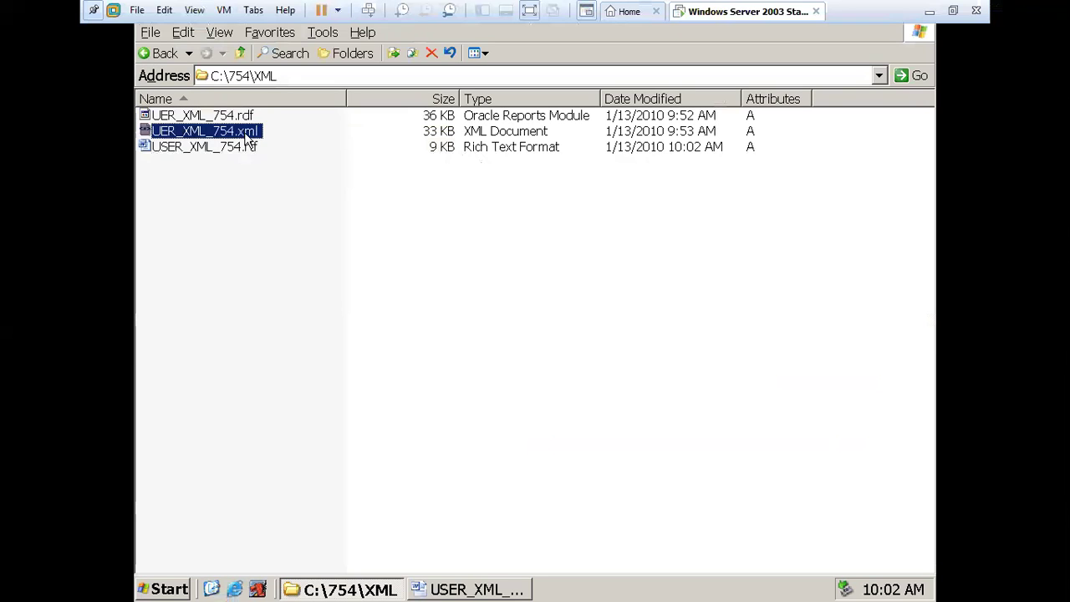
left_click(241, 152)
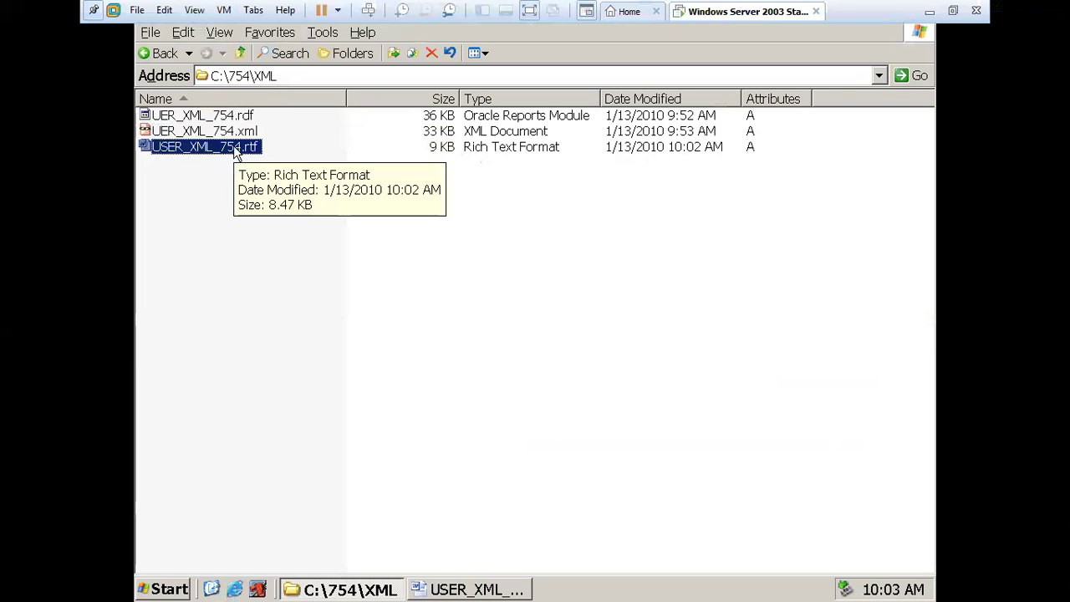
left_click(471, 589)
Step: Load USER_XML_754.xml as the template's sample data and begin a PDF preview
left_click(167, 79)
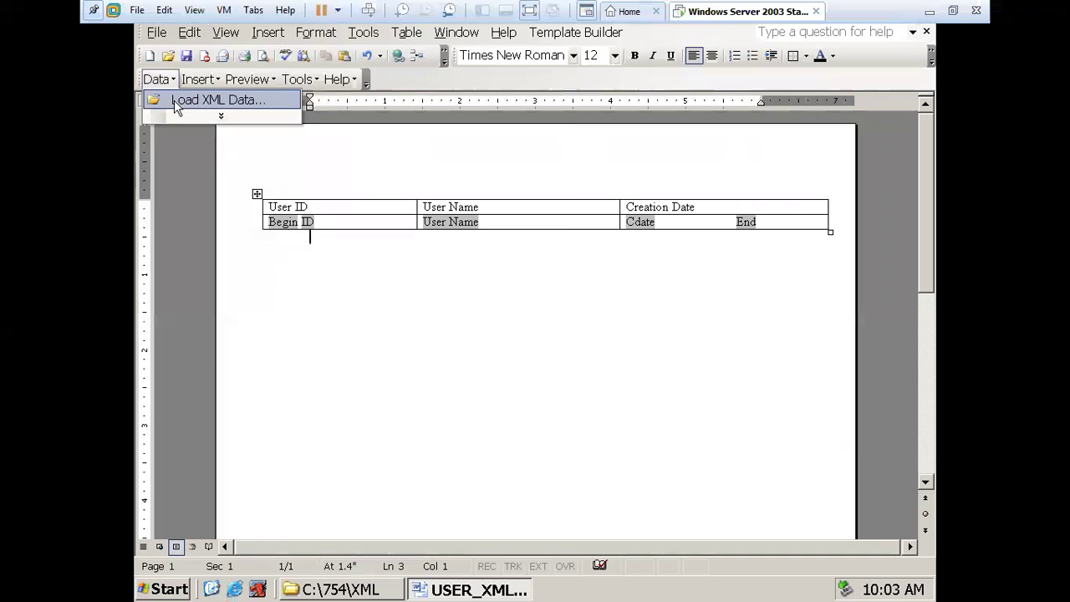
left_click(175, 99)
double_click(305, 63)
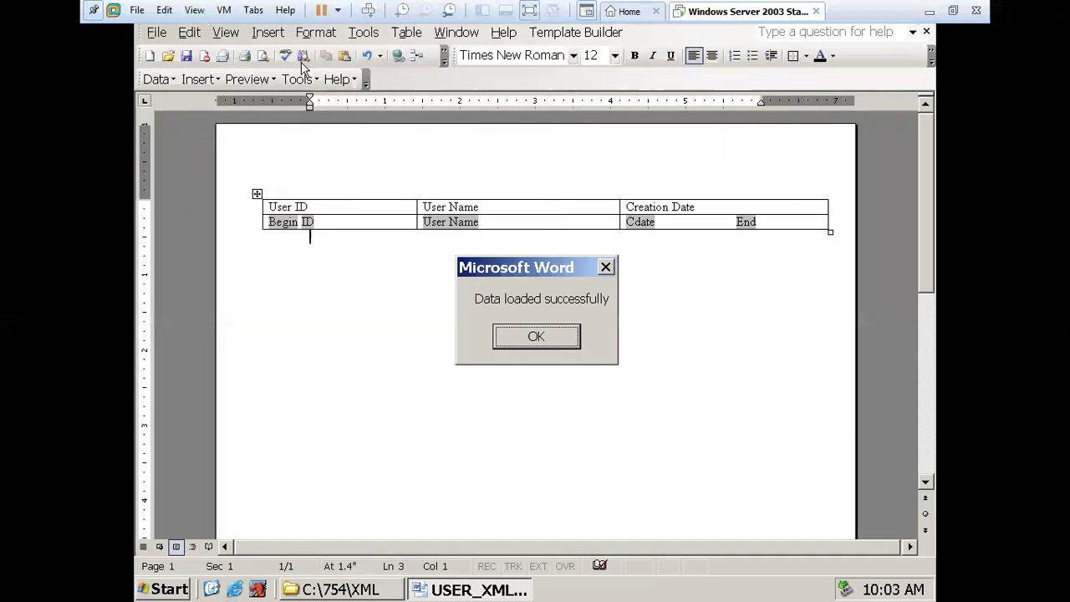
left_click(516, 350)
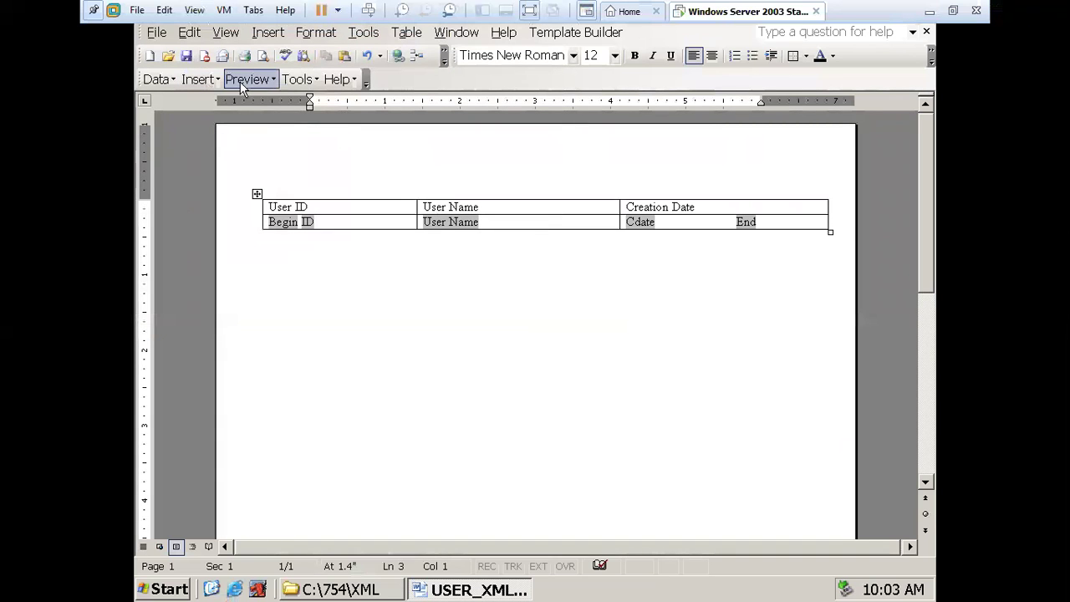
left_click(264, 82)
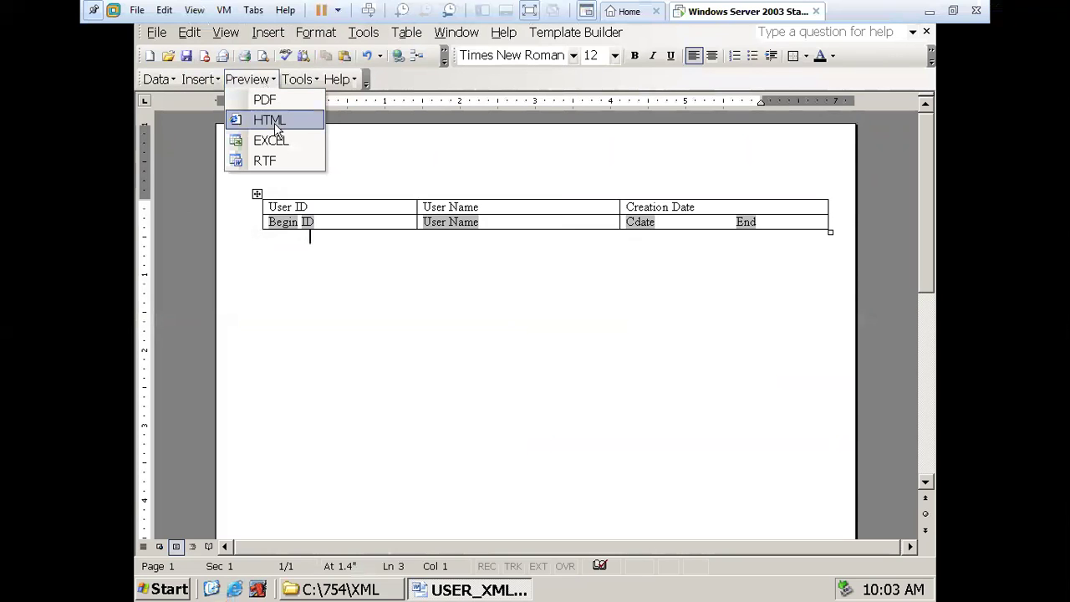
Step: Preview the template as a PDF, scroll through the user table, and close it
left_click(266, 101)
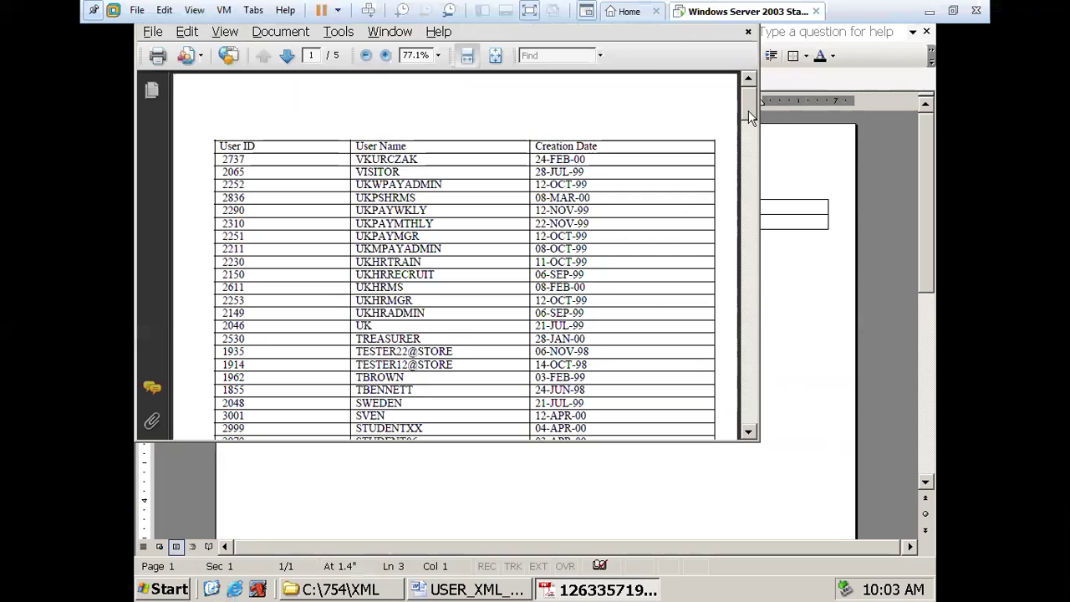
left_click_drag(749, 116, 752, 174)
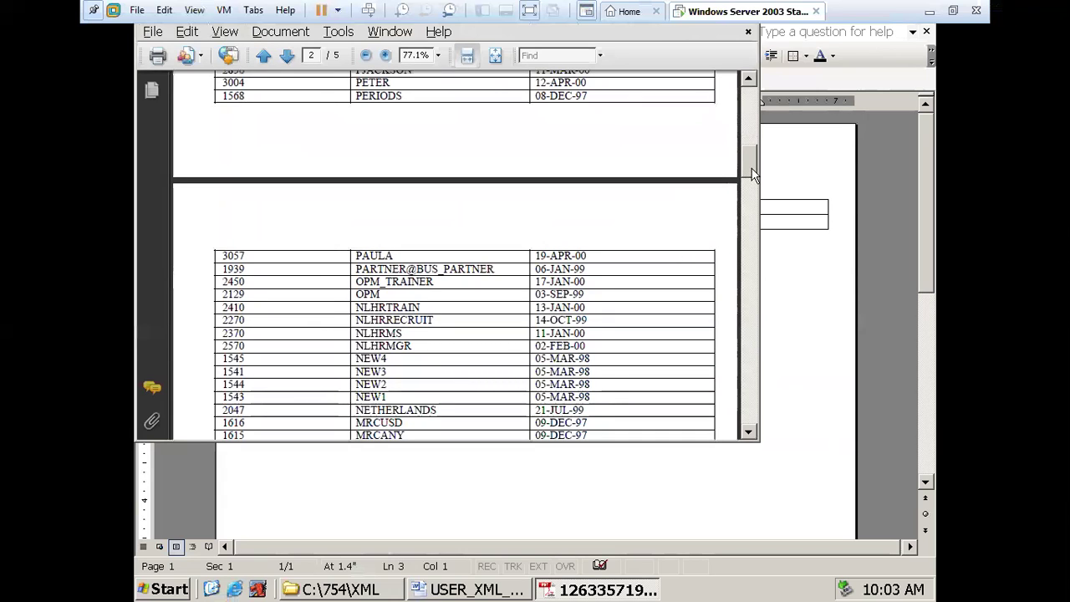
scroll(752, 173, "down", 10)
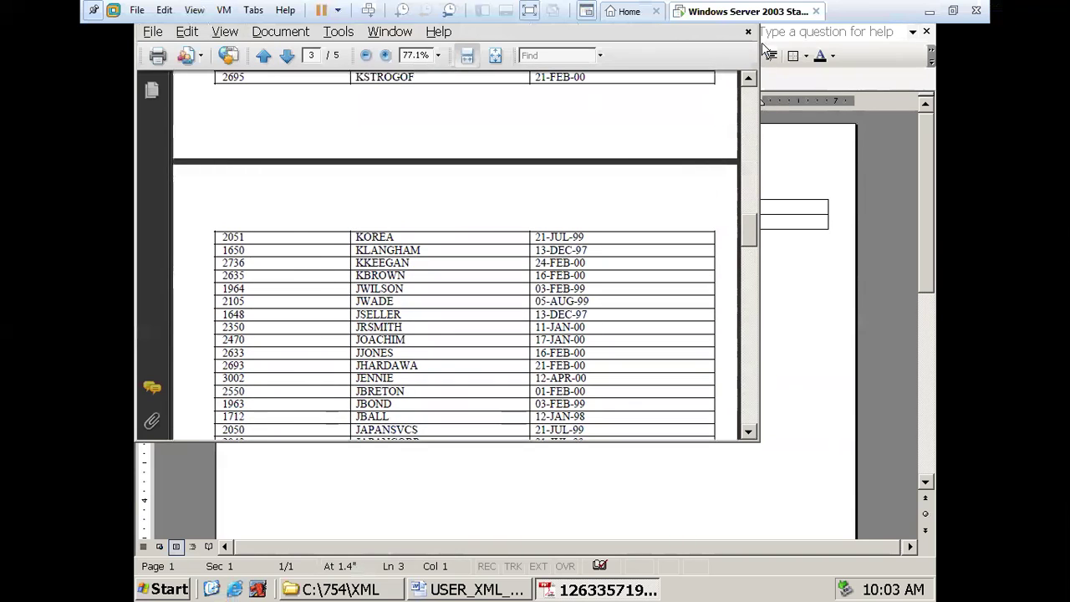
left_click(748, 33)
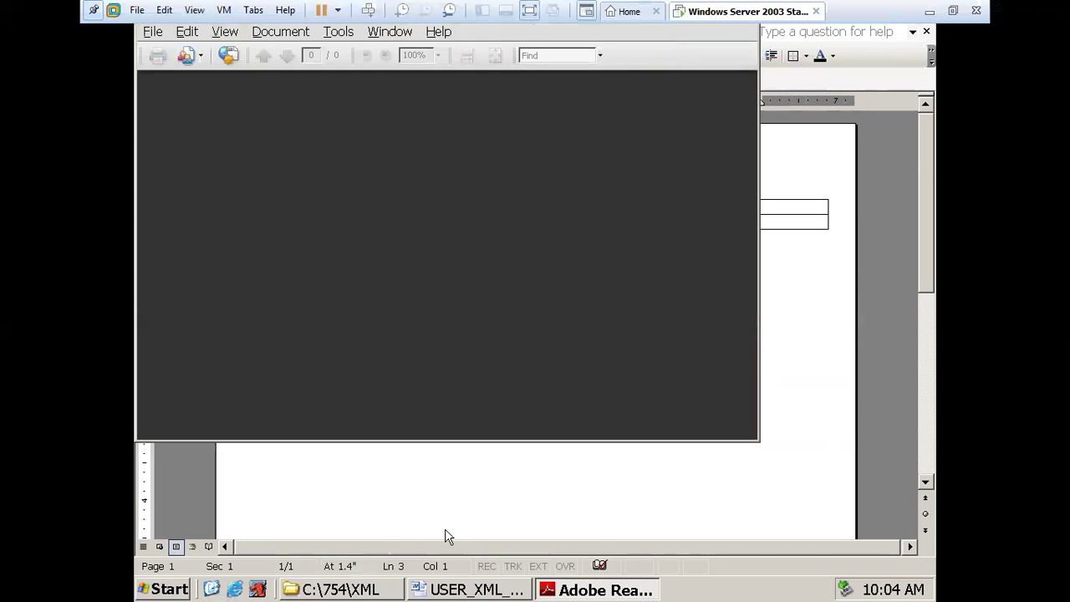
Step: Close the Adobe Reader window from the taskbar
right_click(573, 588)
left_click(603, 574)
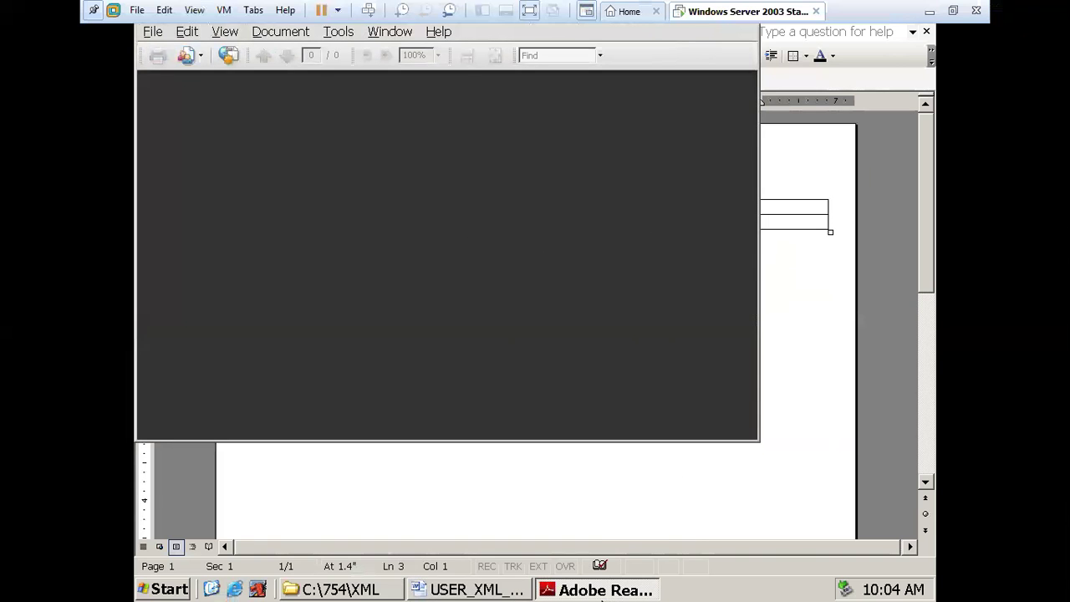
right_click(602, 591)
left_click(632, 576)
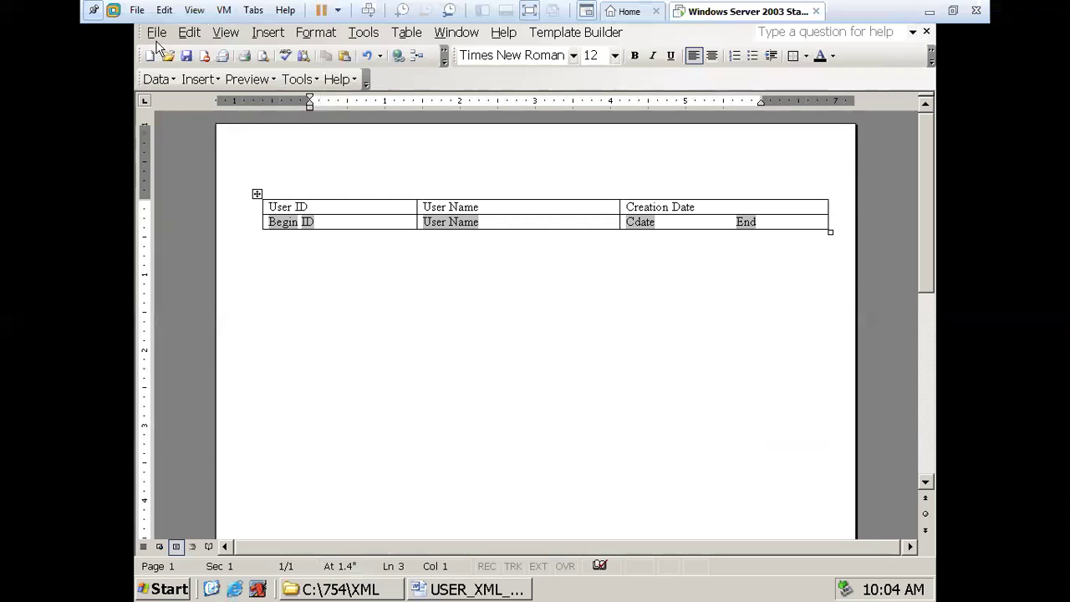
Step: Preview the template as a PDF again, then exit Adobe Reader
left_click(273, 80)
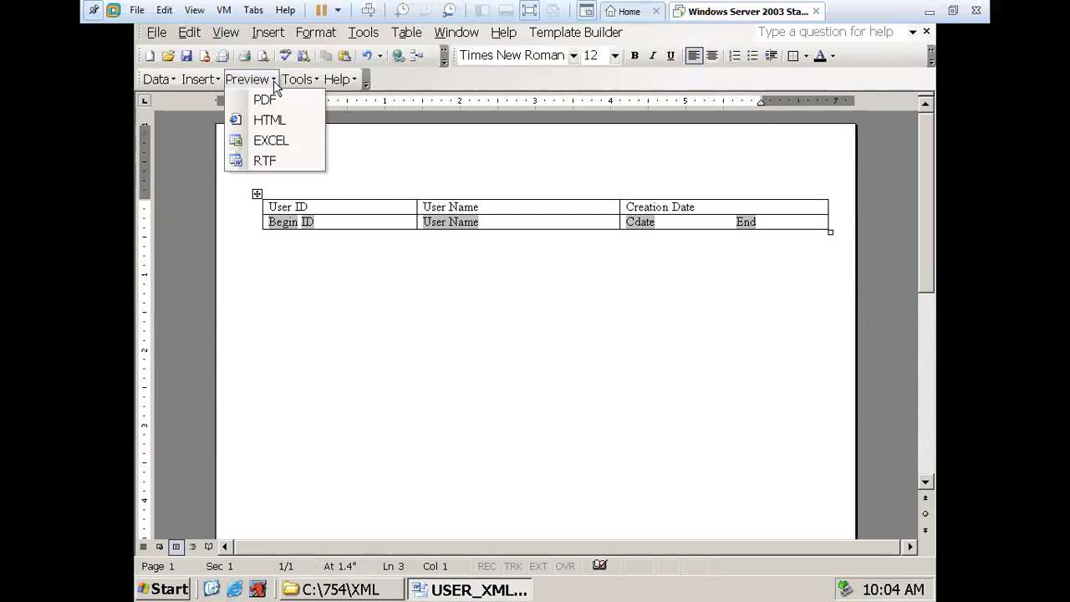
left_click(263, 100)
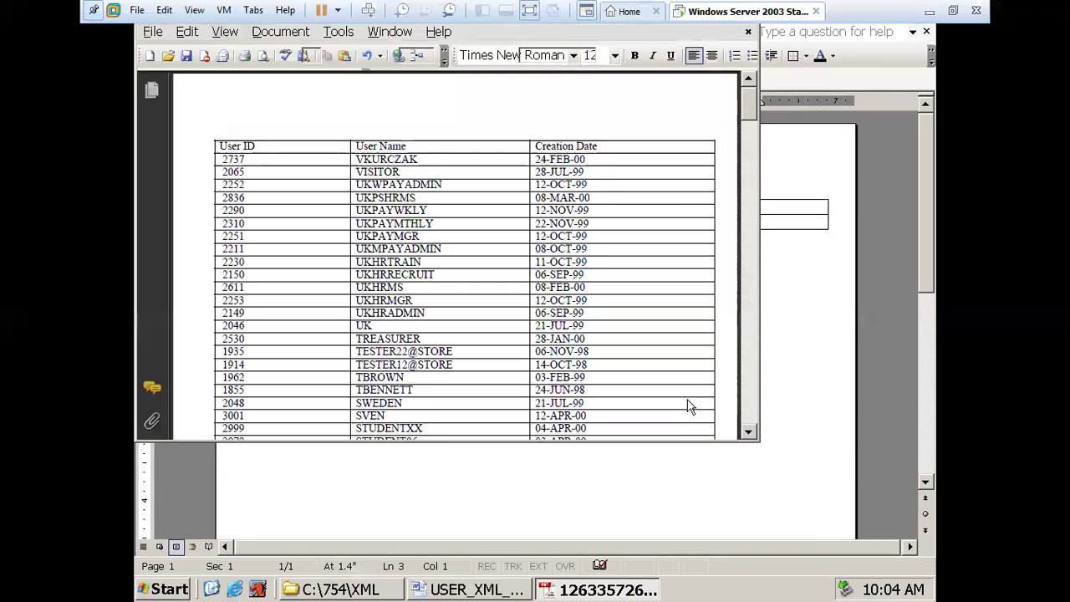
left_click(747, 32)
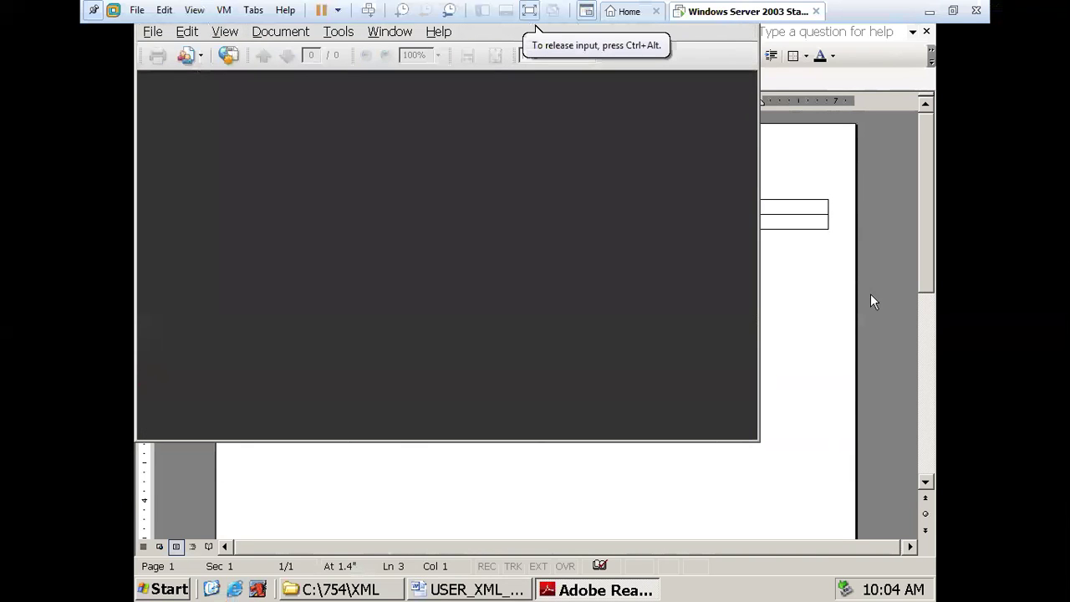
left_click(152, 32)
left_click(168, 377)
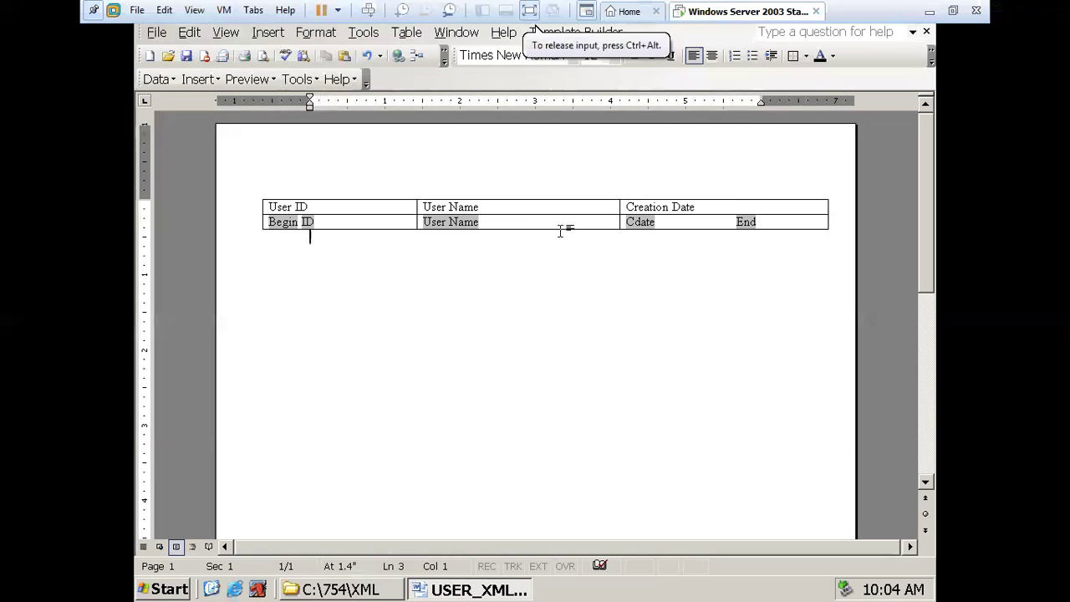
Step: Set the whole user table's borders to None in Borders and Shading
left_click(258, 194)
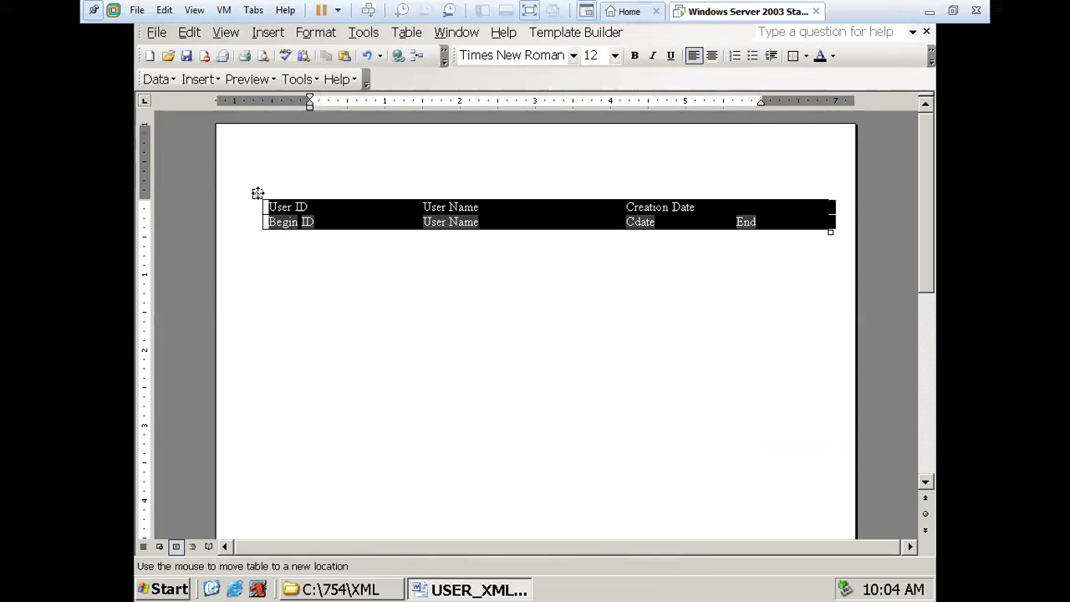
right_click(258, 194)
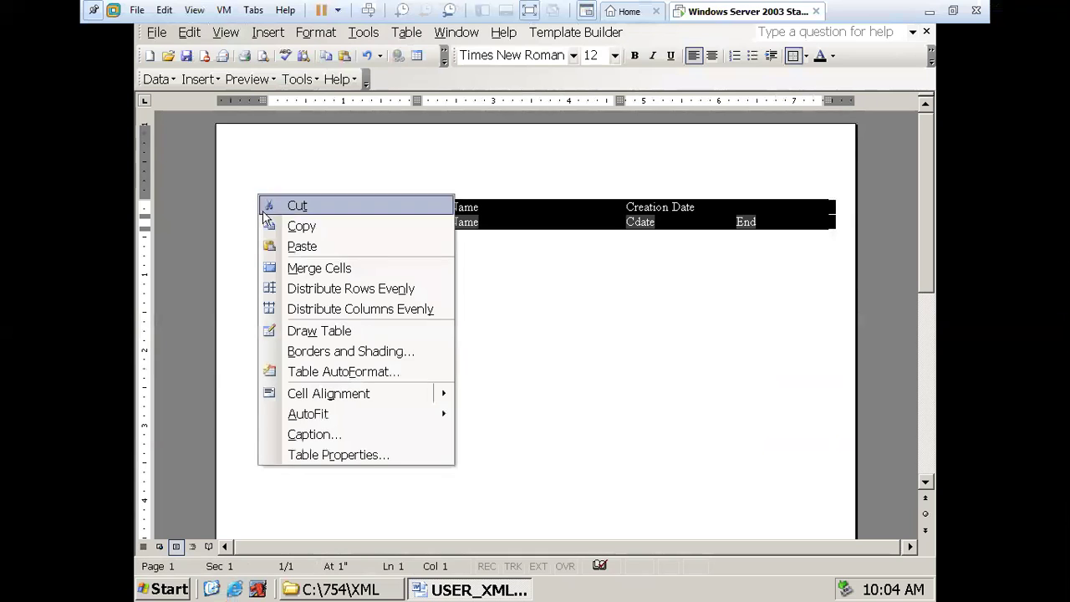
left_click(306, 352)
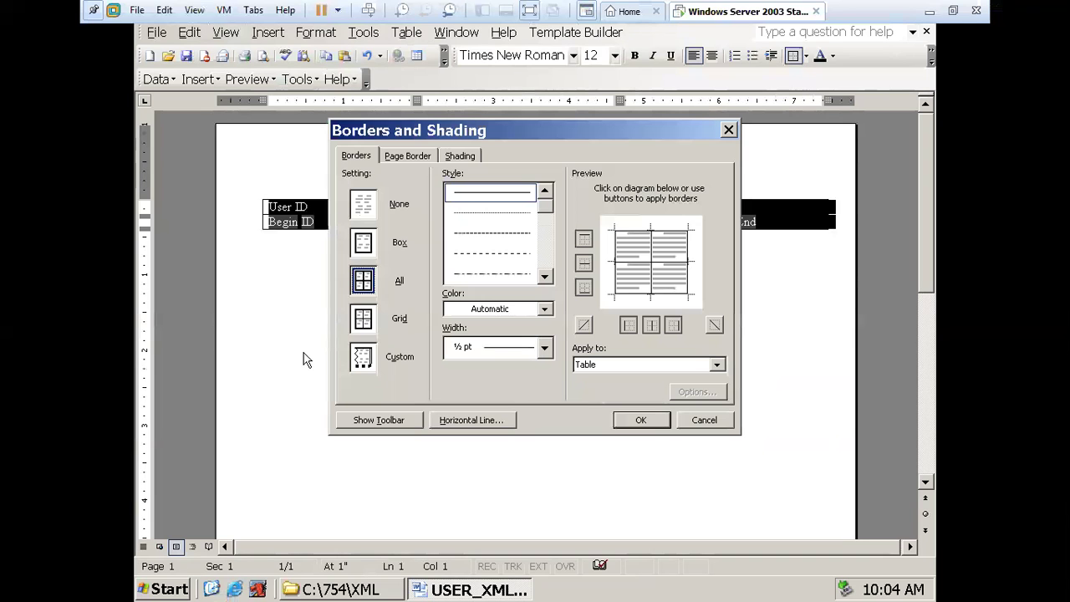
left_click(373, 209)
left_click(640, 419)
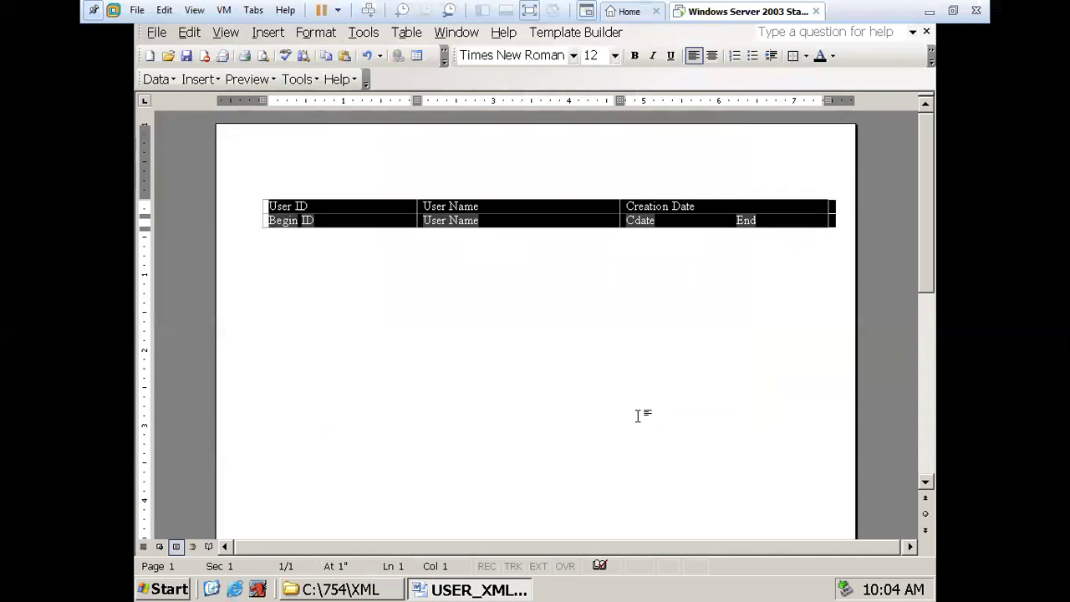
left_click(310, 286)
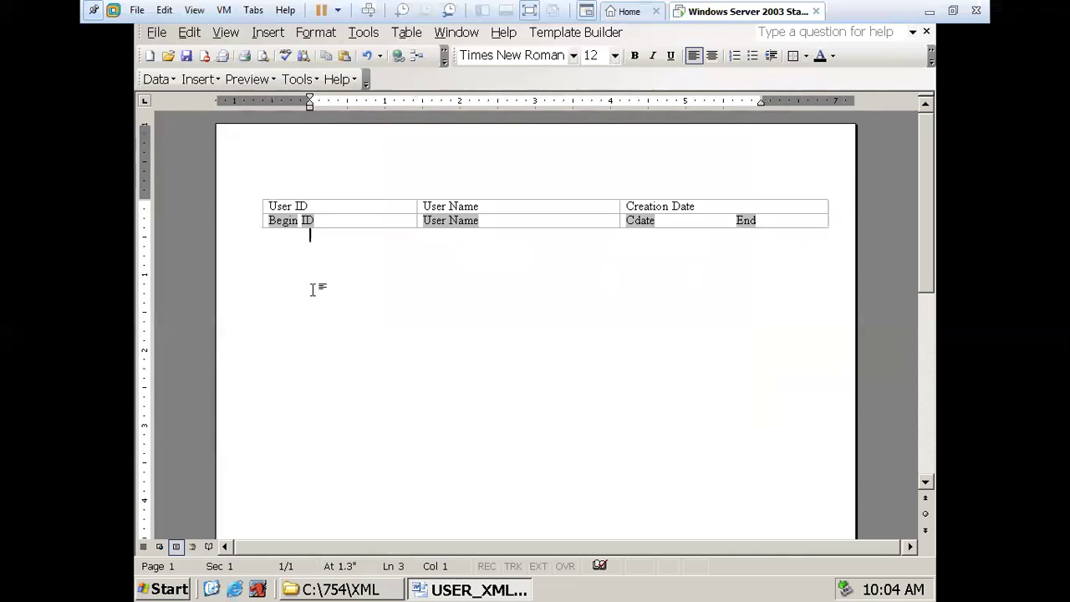
Step: Generate a PDF preview of the borderless user table and scroll through it
left_click(164, 33)
left_click(573, 303)
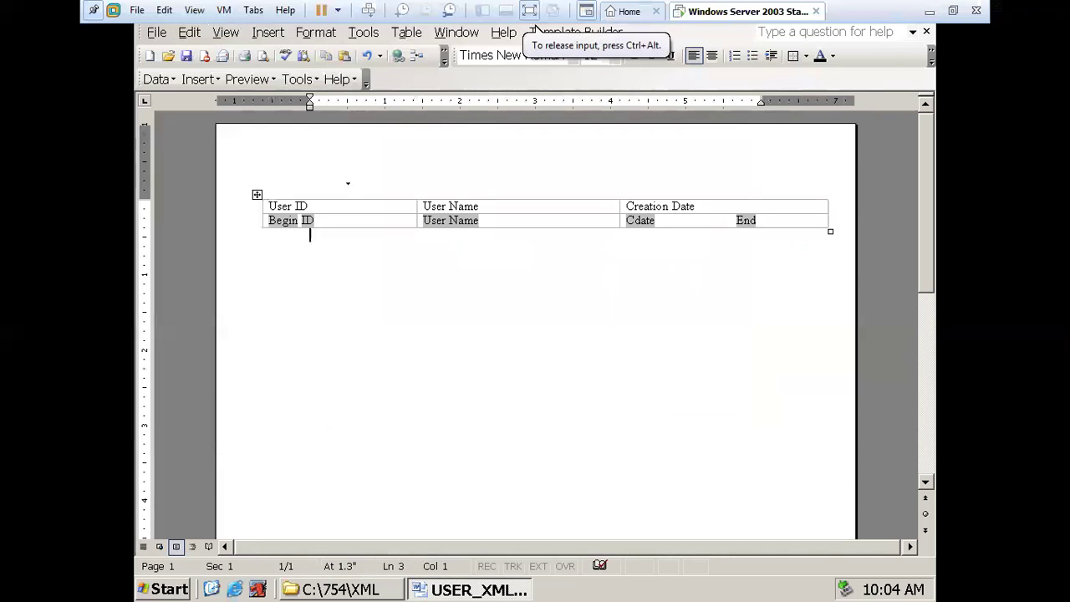
left_click(253, 80)
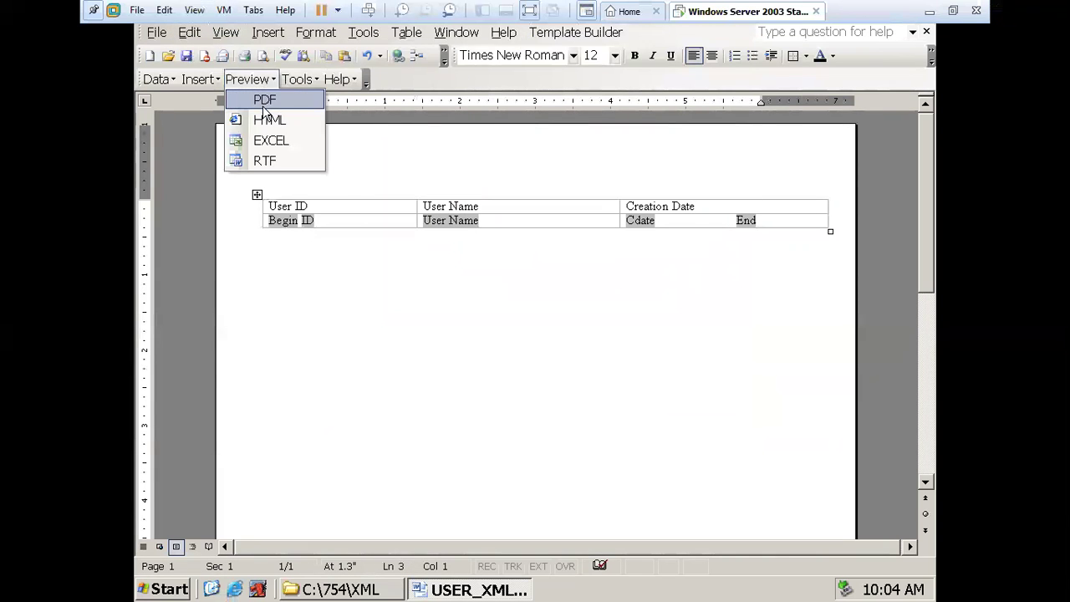
left_click(264, 101)
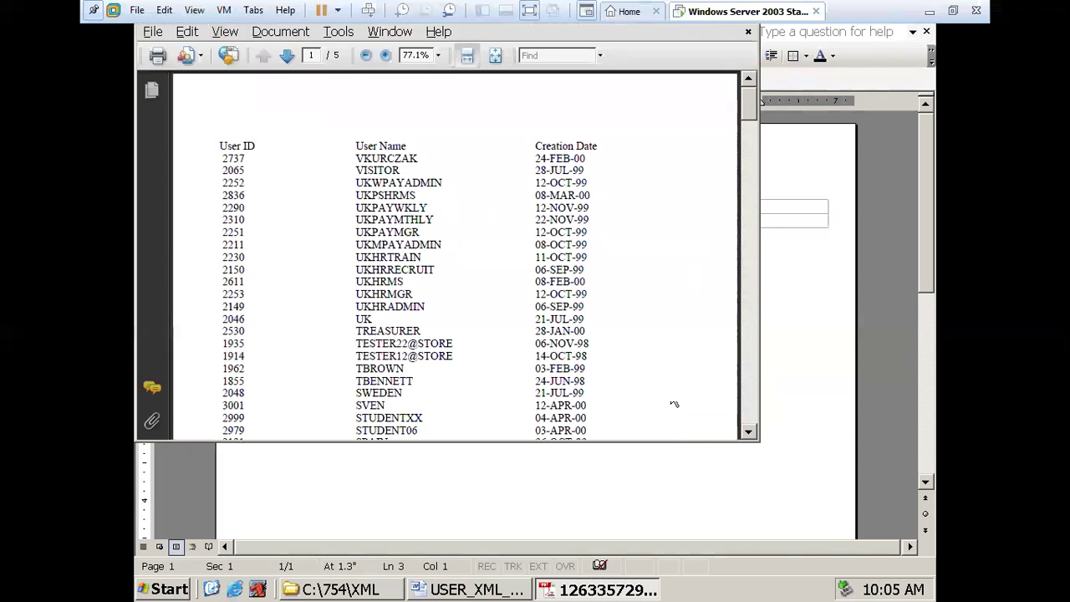
mouse_move(741, 107)
left_mouse_down()
mouse_move(743, 167)
mouse_move(740, 118)
left_mouse_up()
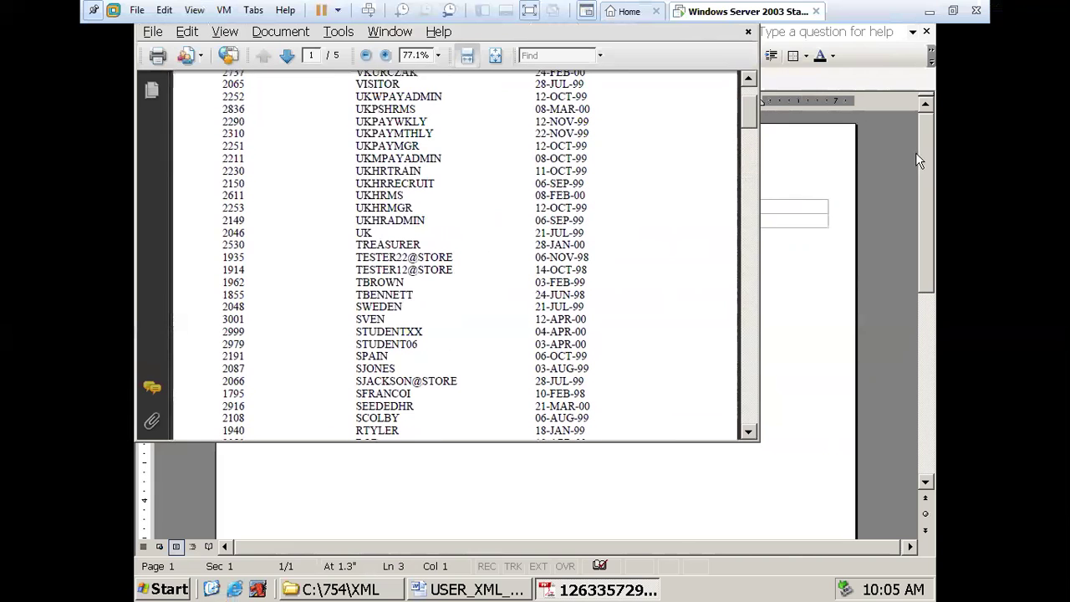
Step: Close the PDF and exit Adobe Reader
left_click(748, 32)
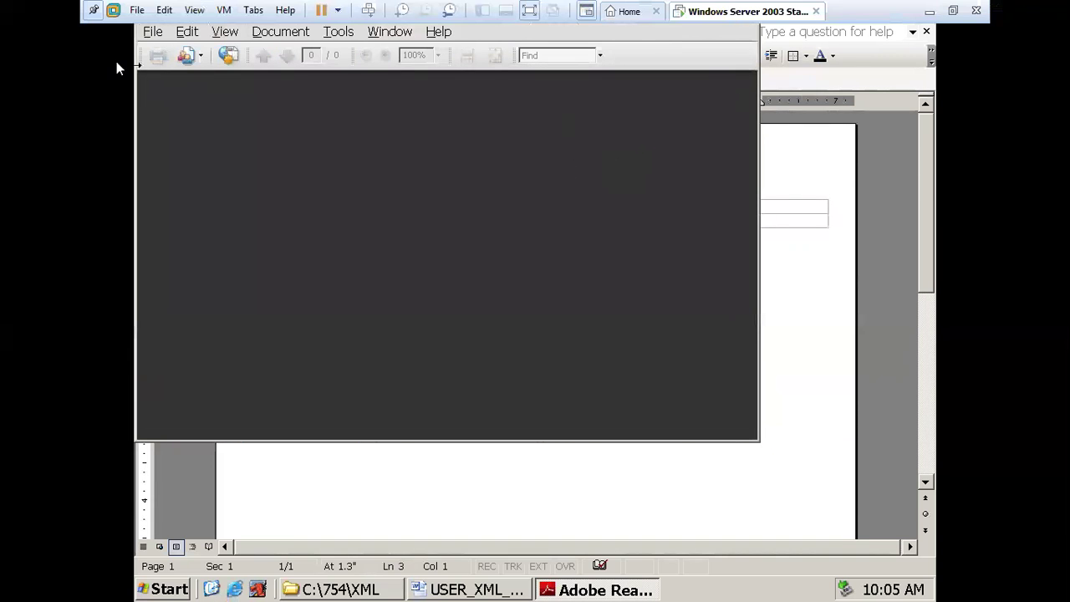
left_click(153, 31)
left_click(201, 381)
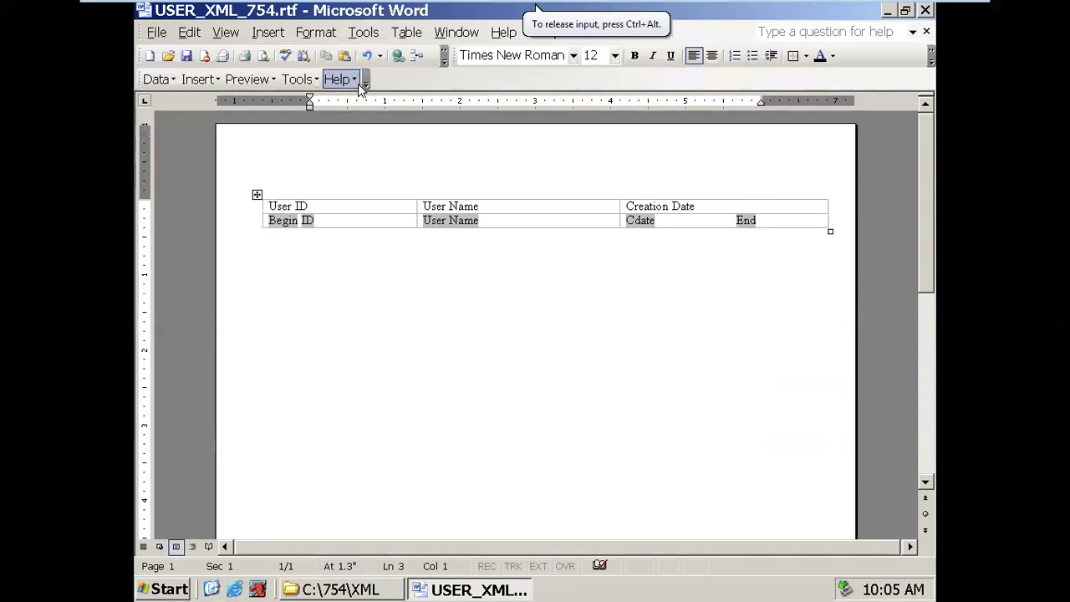
left_click(286, 173)
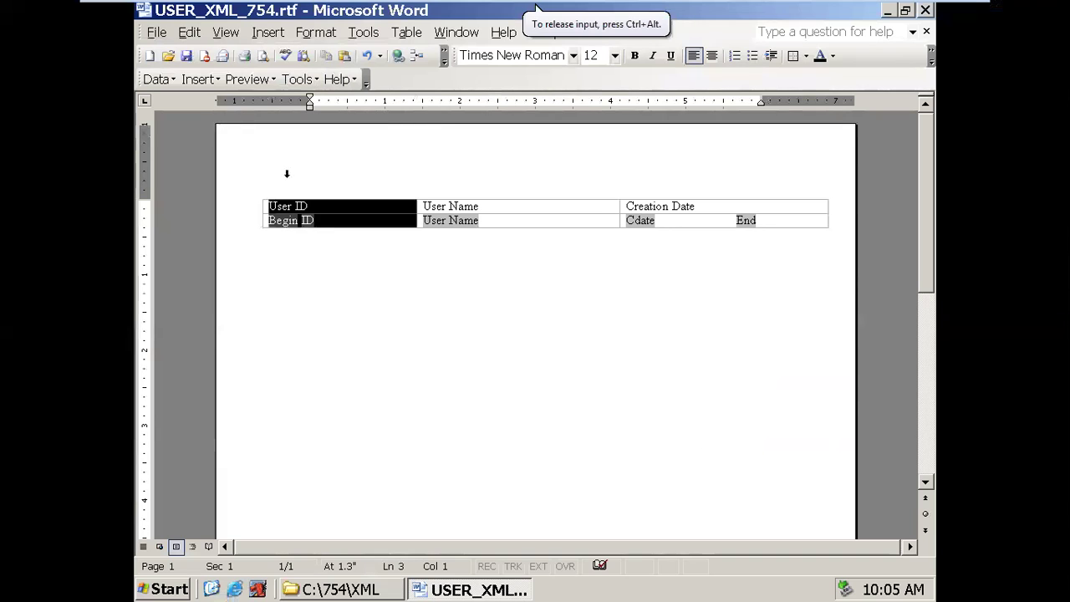
left_click(267, 32)
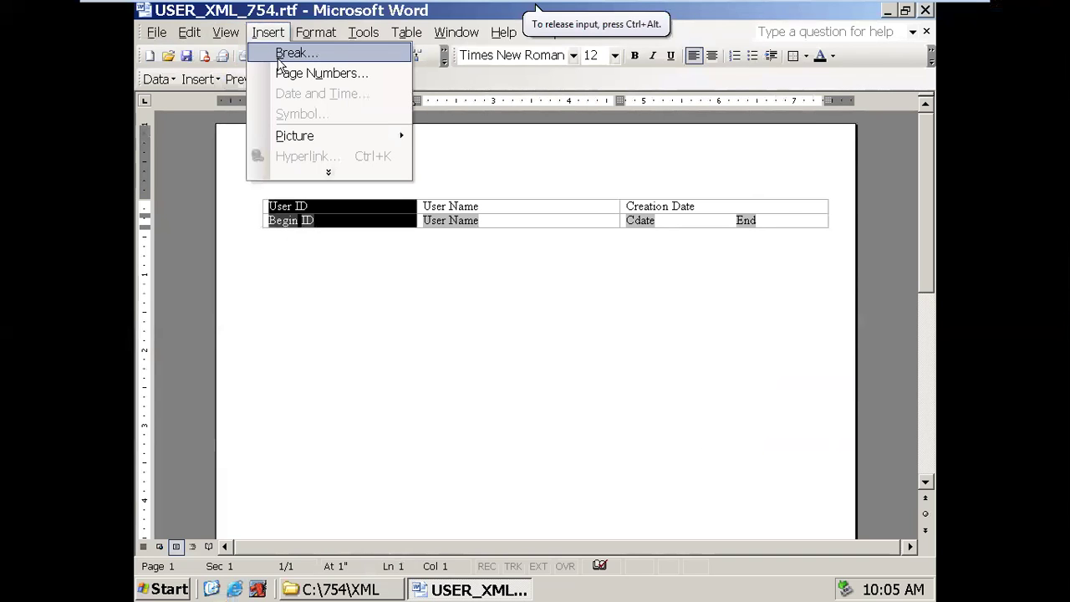
mouse_move(332, 32)
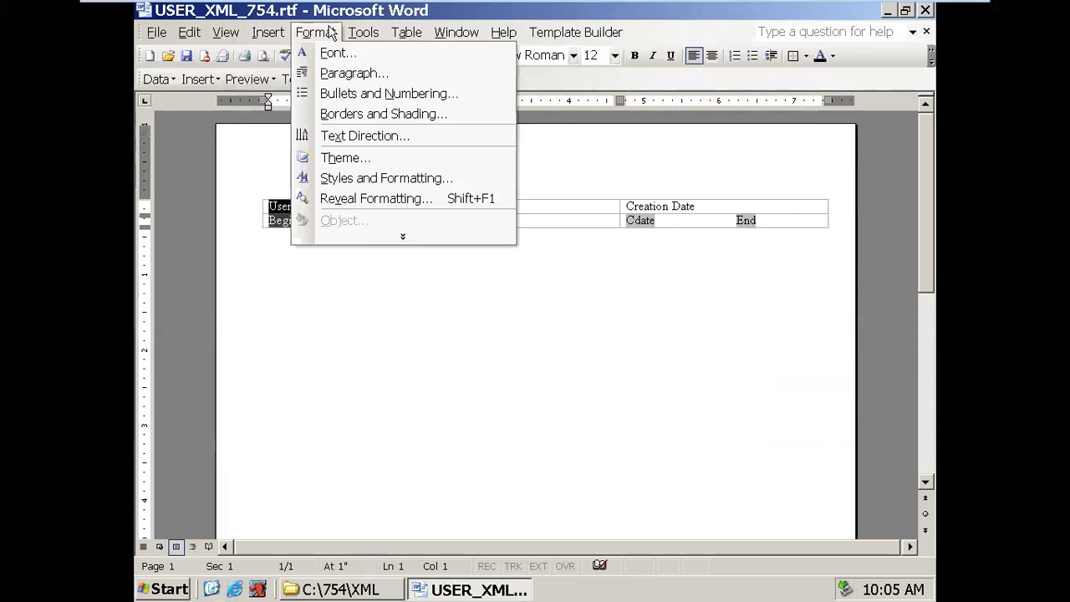
left_click(365, 34)
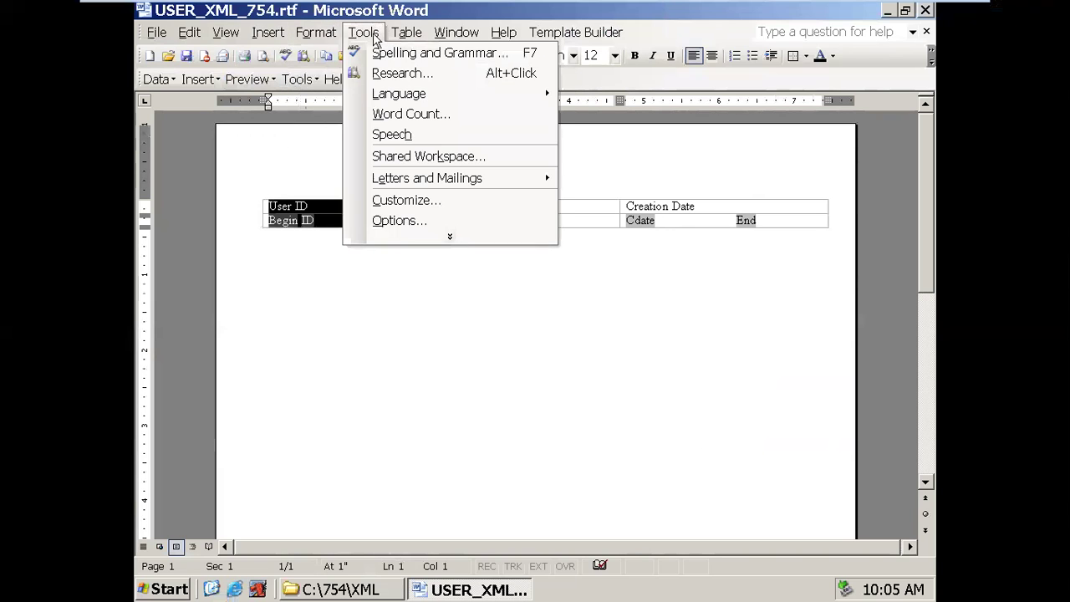
mouse_move(419, 35)
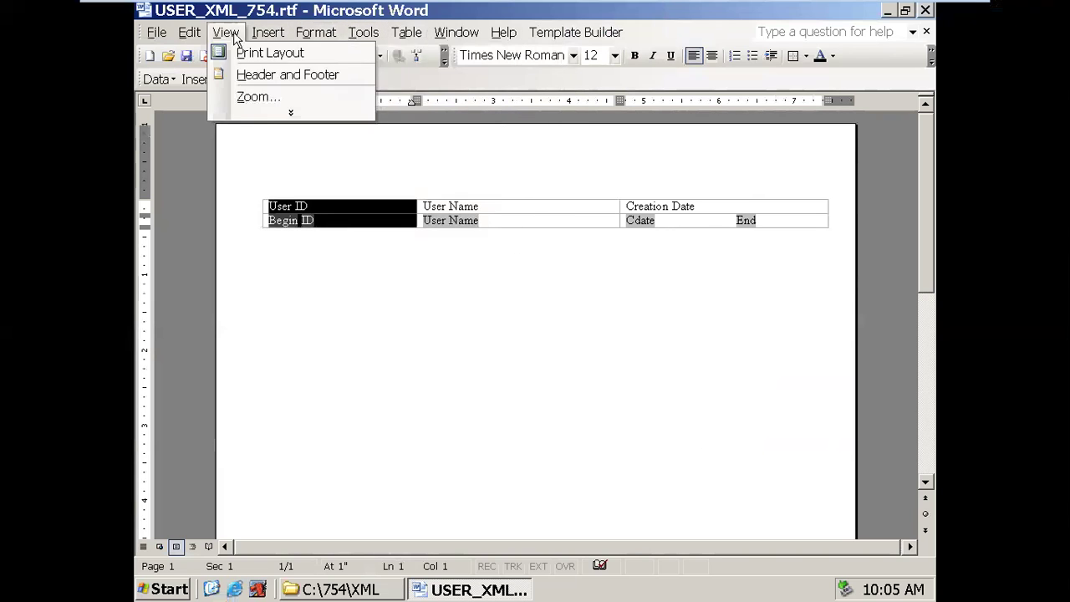
Step: Type 'Oracle EBS Report' in the page header and make it bold and red
mouse_move(200, 35)
left_click(259, 74)
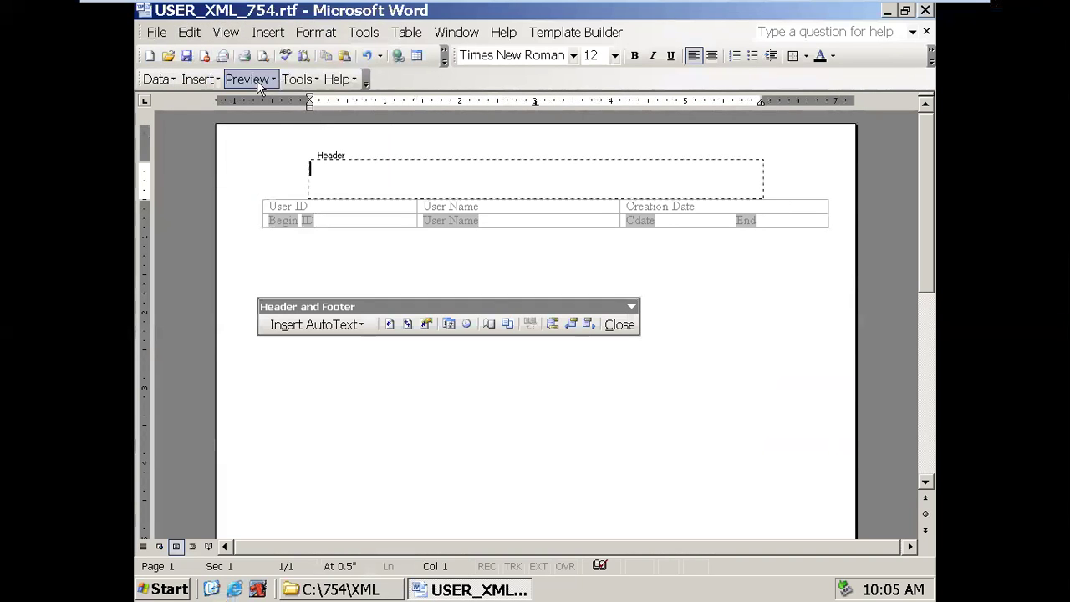
type("Oracle")
key("BackSpace")
type("le EBS Report")
key("shift+Home")
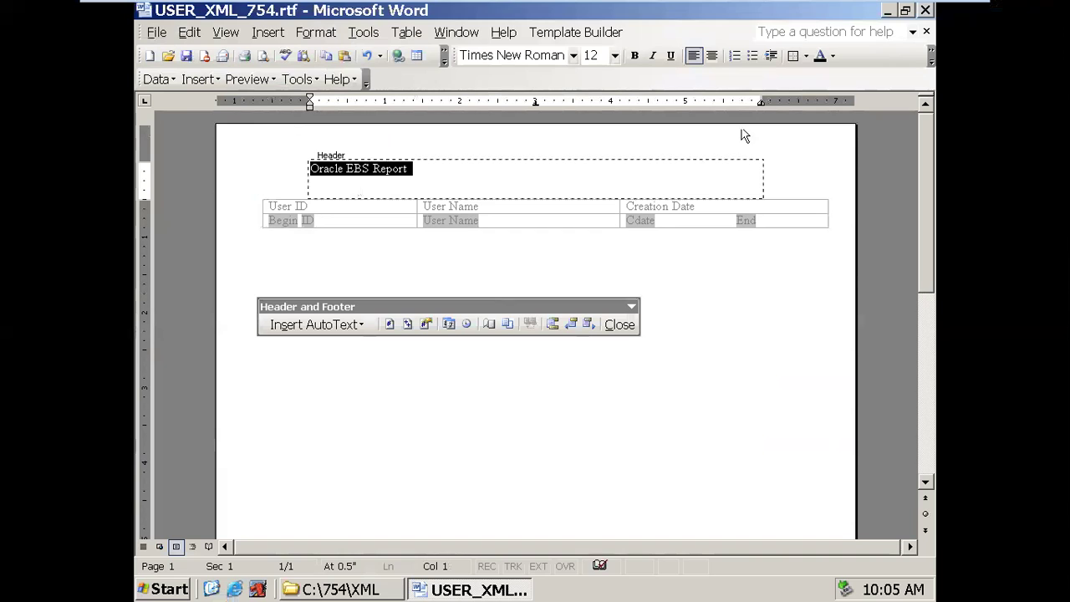
left_click(633, 55)
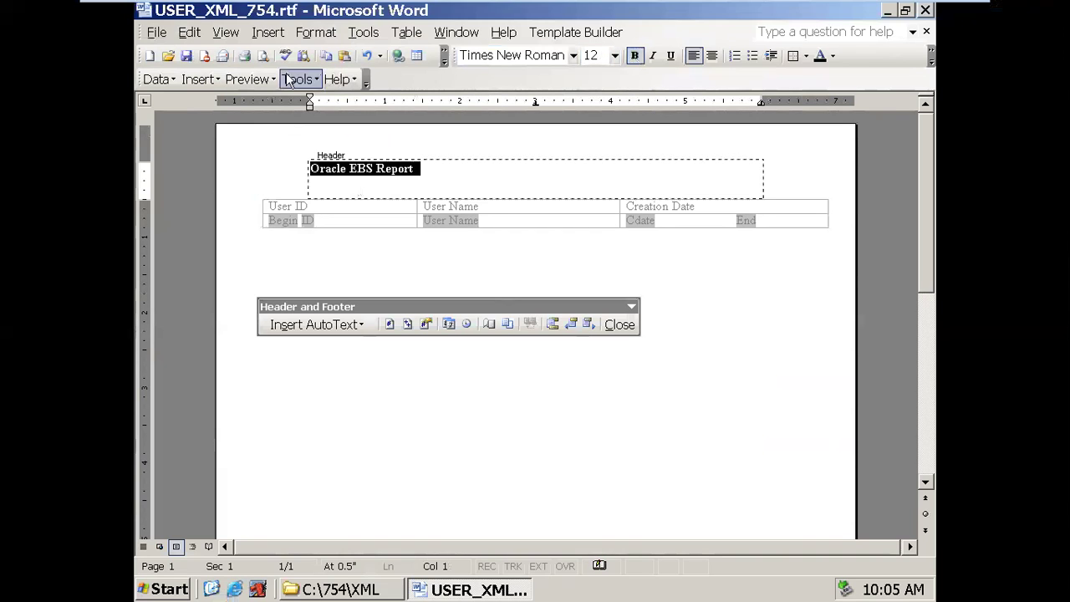
left_click(832, 56)
left_click(823, 138)
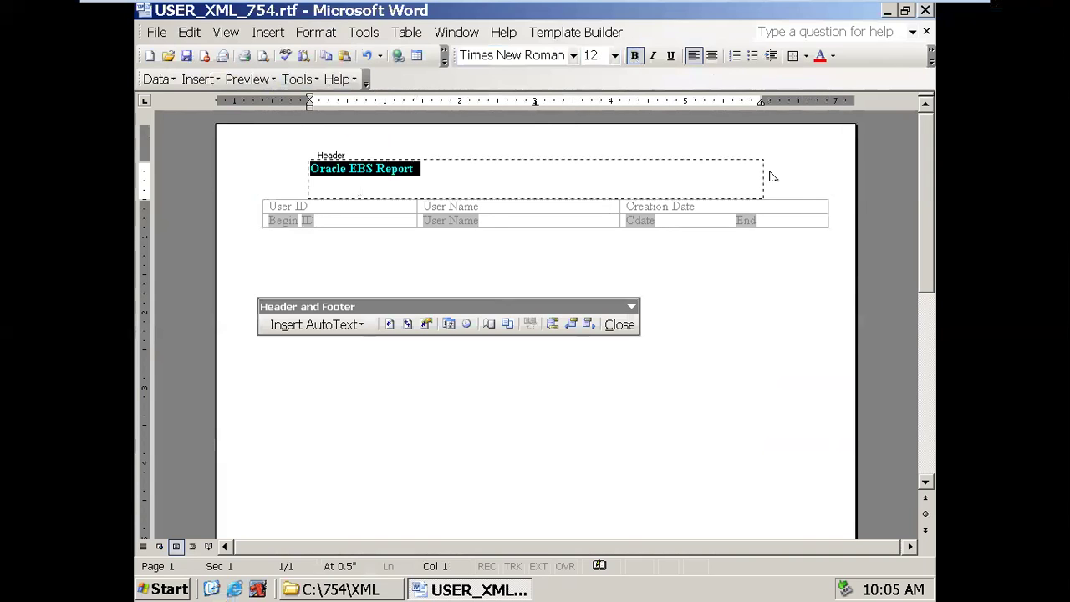
left_click(428, 177)
left_click(634, 326)
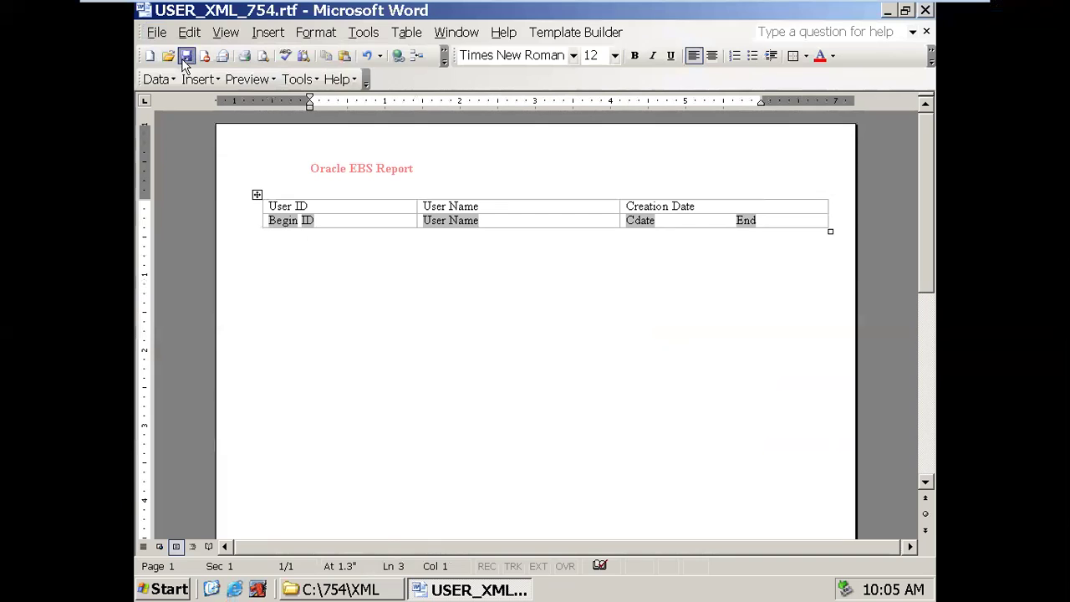
left_click(269, 79)
left_click(264, 100)
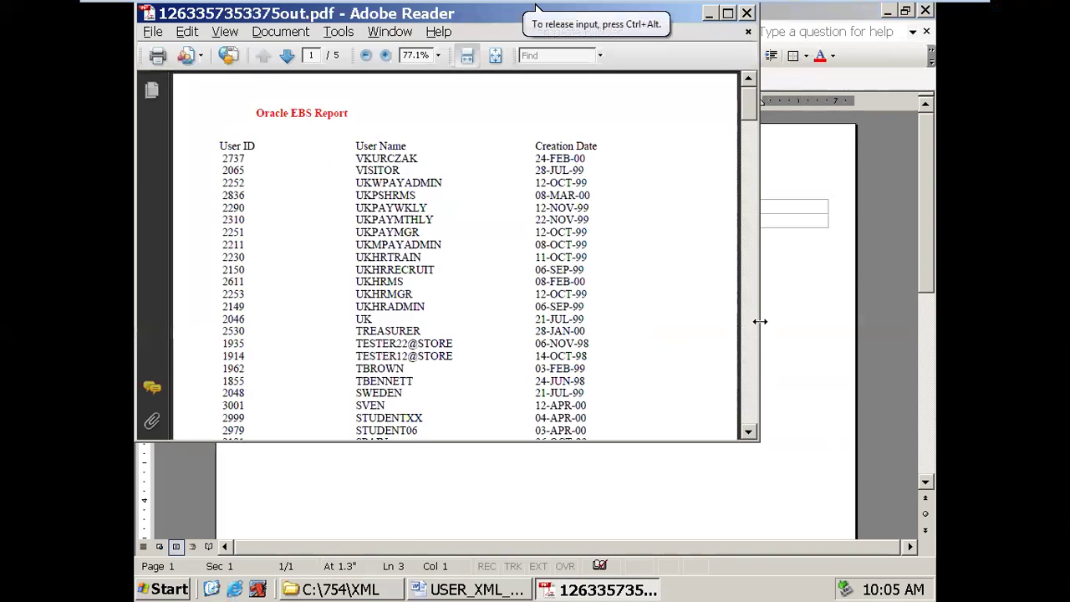
scroll(753, 330, "down", 10)
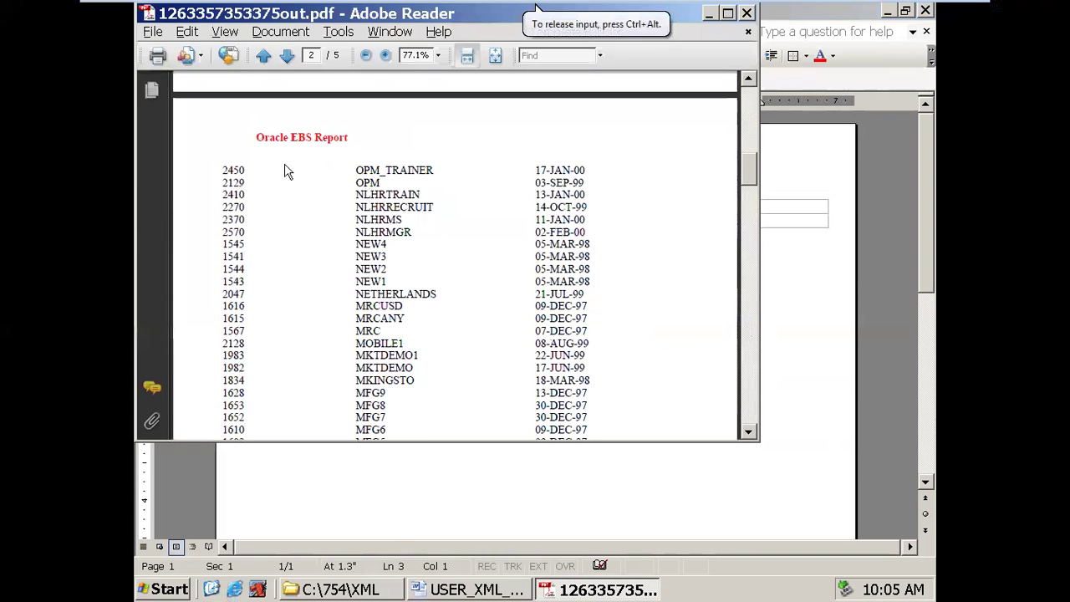
left_click_drag(251, 137, 358, 139)
left_click_drag(752, 172, 753, 416)
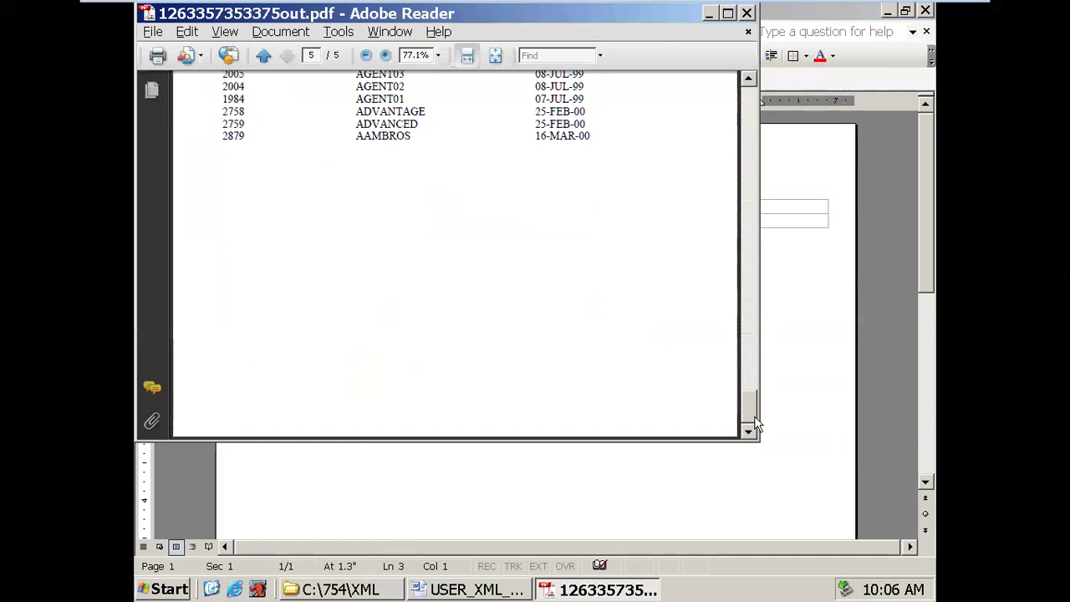
left_click(746, 14)
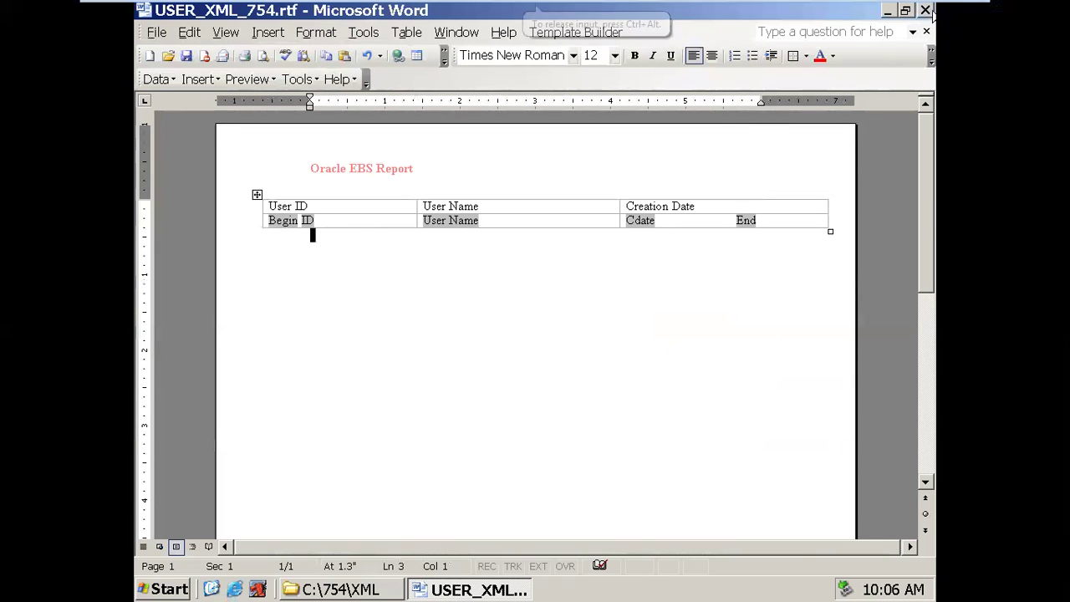
Step: Close the Word template, minimize the folder window, and refresh the desktop
left_click(925, 10)
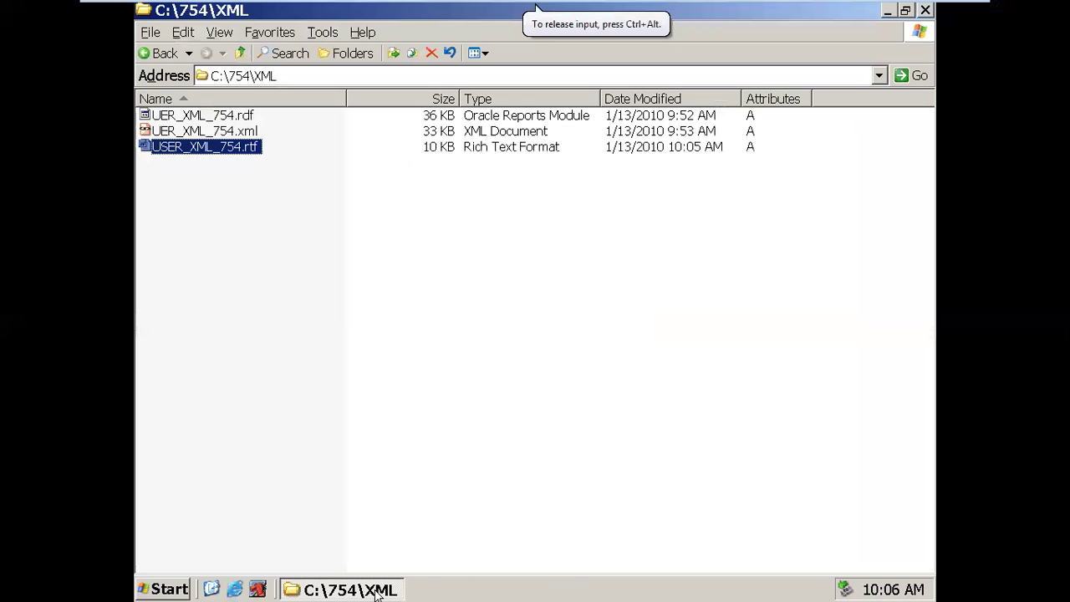
left_click(378, 590)
right_click(795, 217)
left_click(748, 248)
right_click(802, 156)
left_click(788, 185)
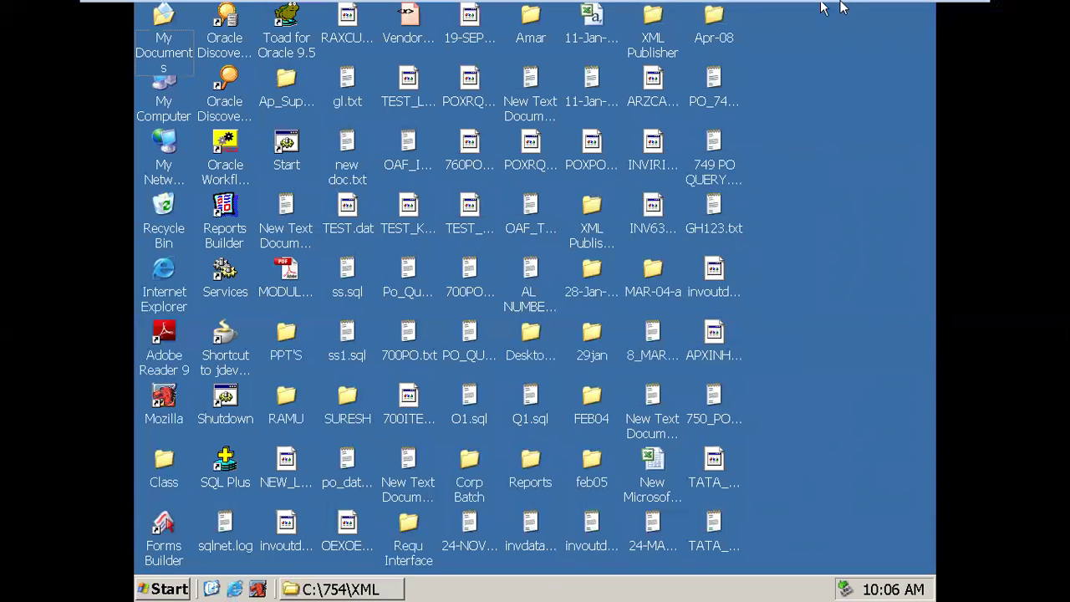
Step: Switch to the host's training website and then back to the virtual machine
mouse_move(842, 4)
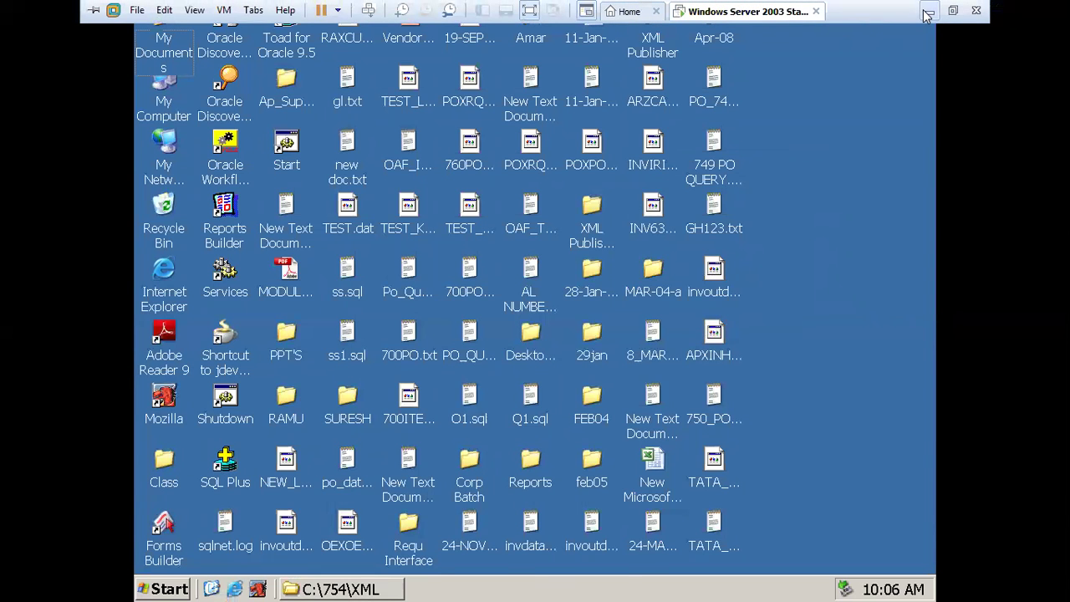
left_click(926, 15)
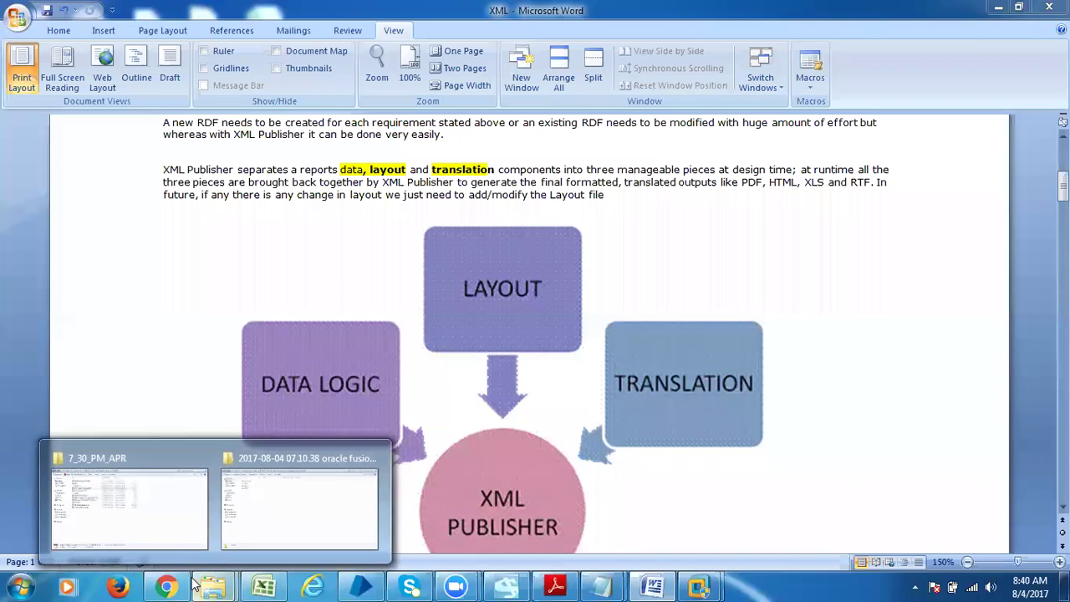
left_click(166, 586)
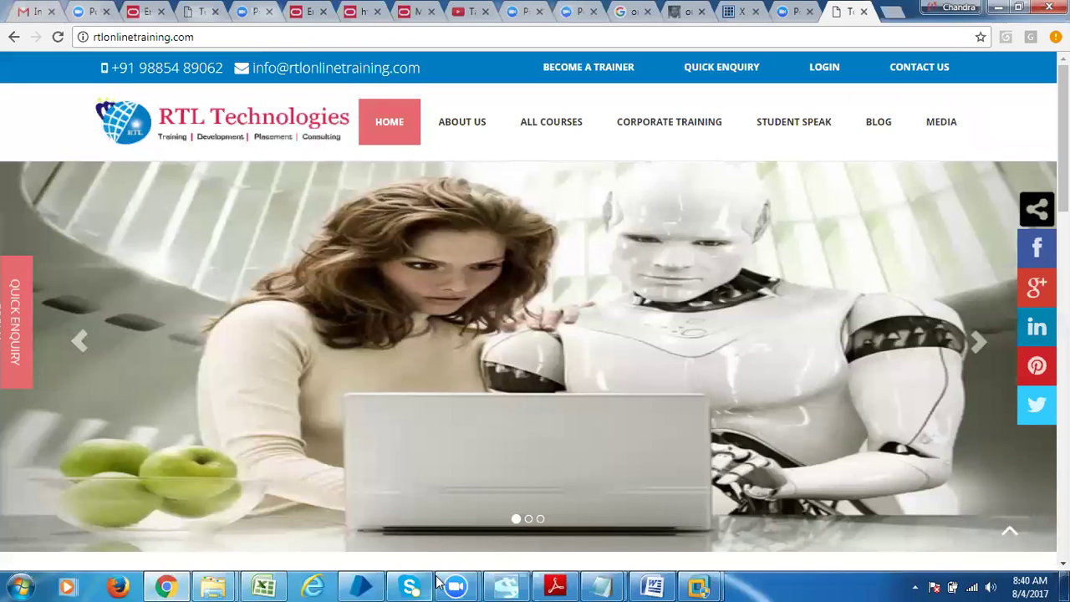
mouse_move(703, 585)
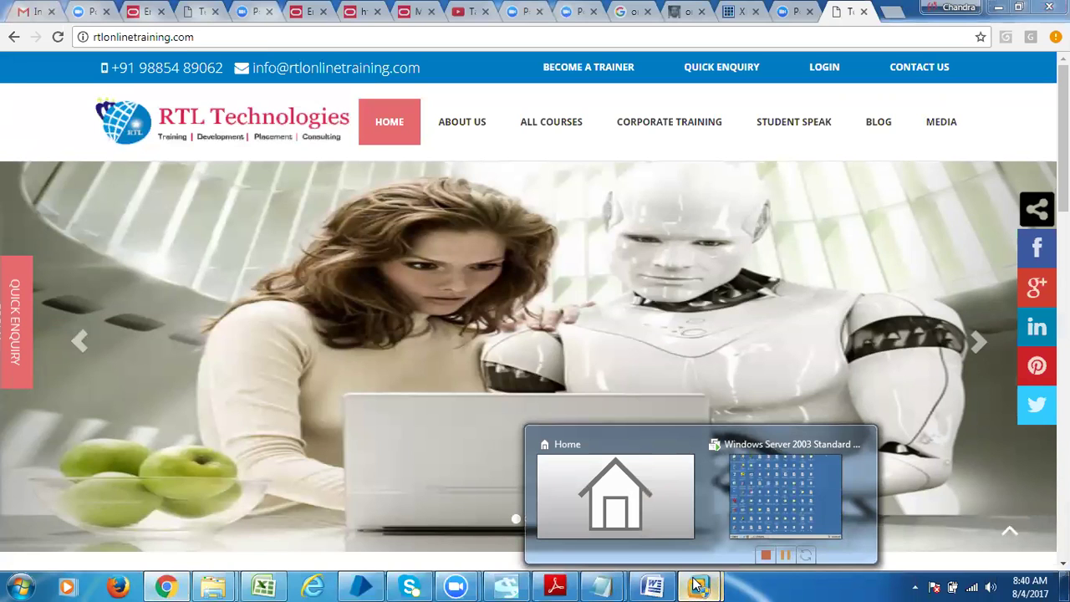
left_click(756, 519)
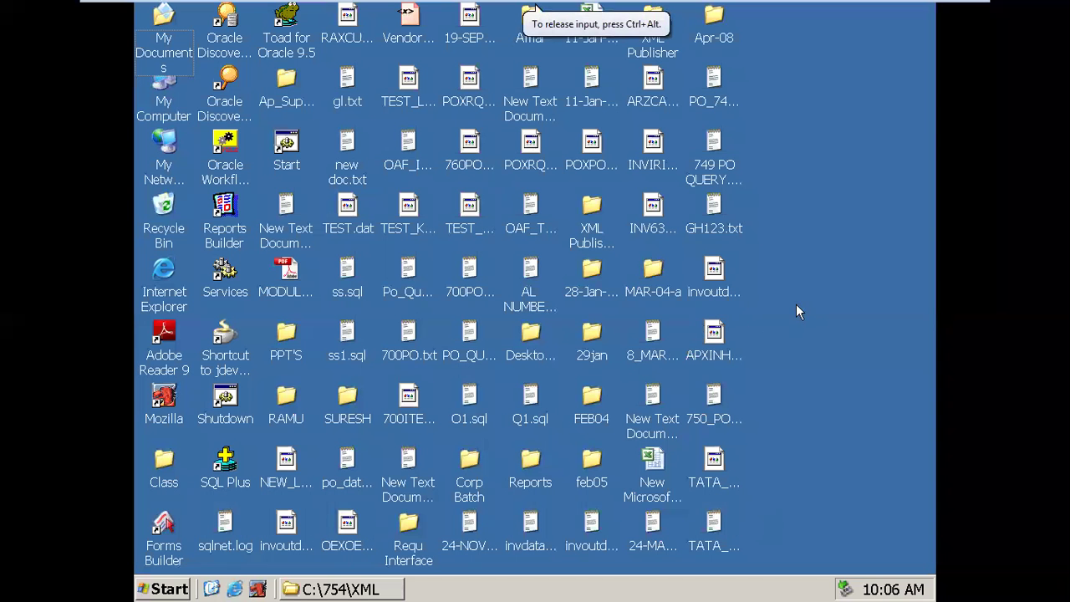
Step: Launch Reports Builder, build a new report manually, and place a SQL query on the Data Model
right_click(224, 242)
left_click(246, 229)
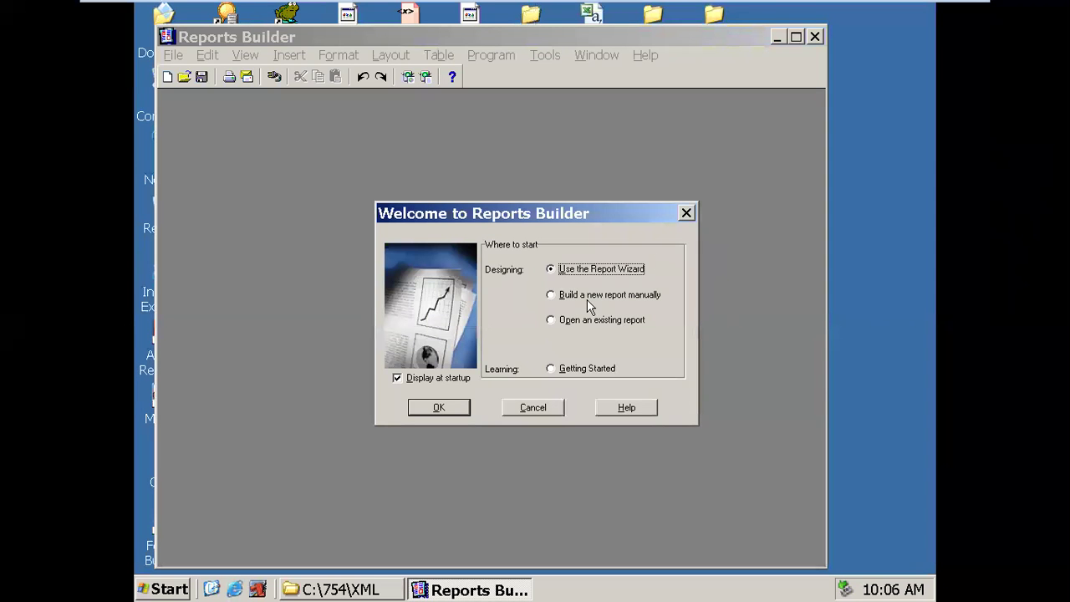
left_click(583, 296)
left_click(410, 408)
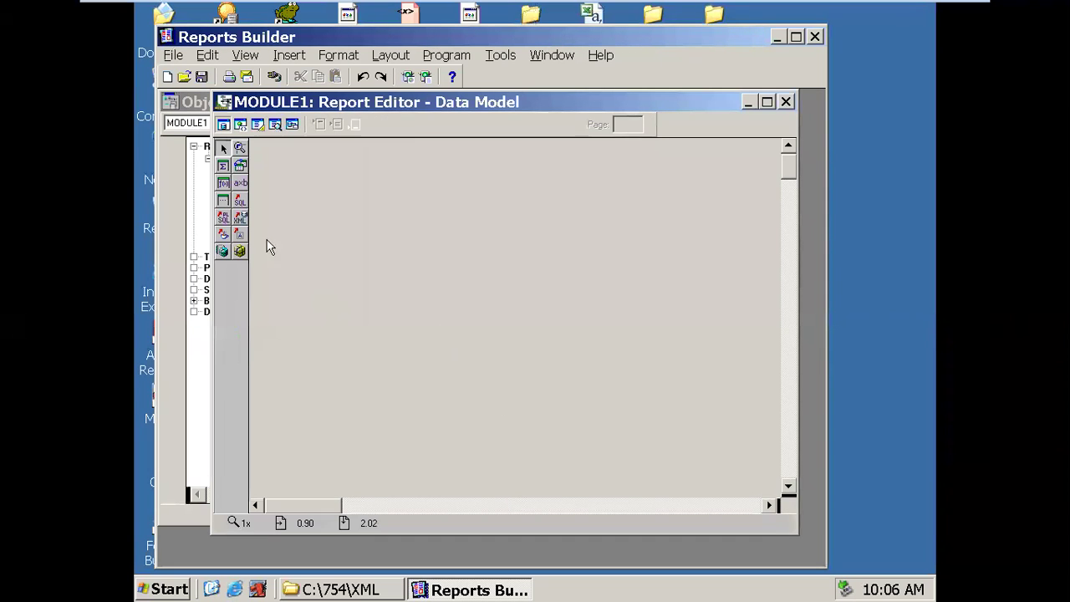
left_click(240, 200)
left_click(389, 195)
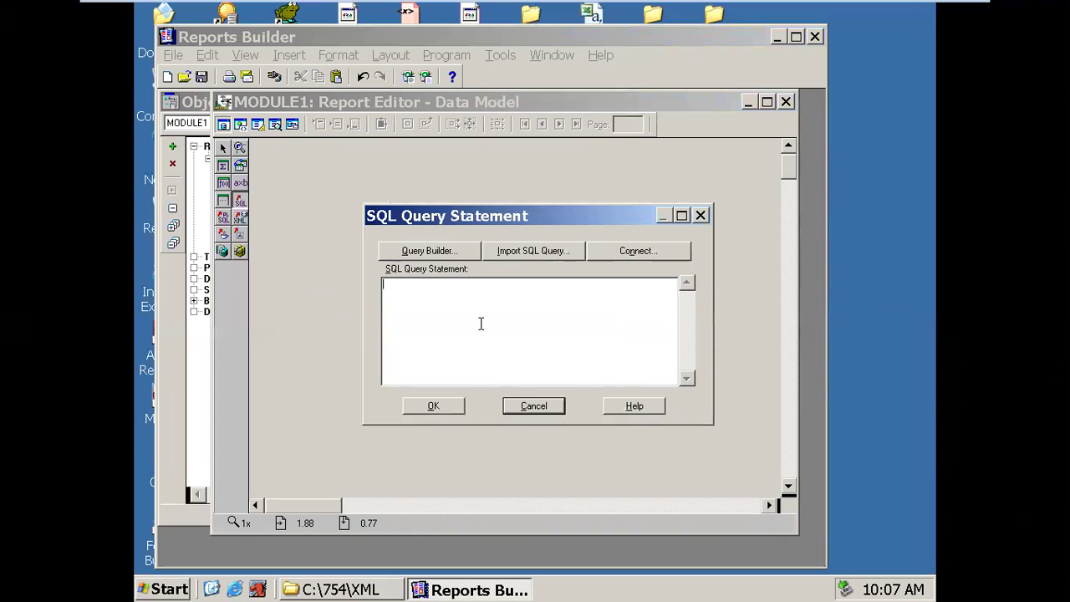
Step: Enter the SELECT of VENDOR_ID, VENDOR_NAME, CREATION_DATE FROM AP_SUPPLIERS with BETWEEN :P_FROM and :P_TO
type("SELECT VENDOR_")
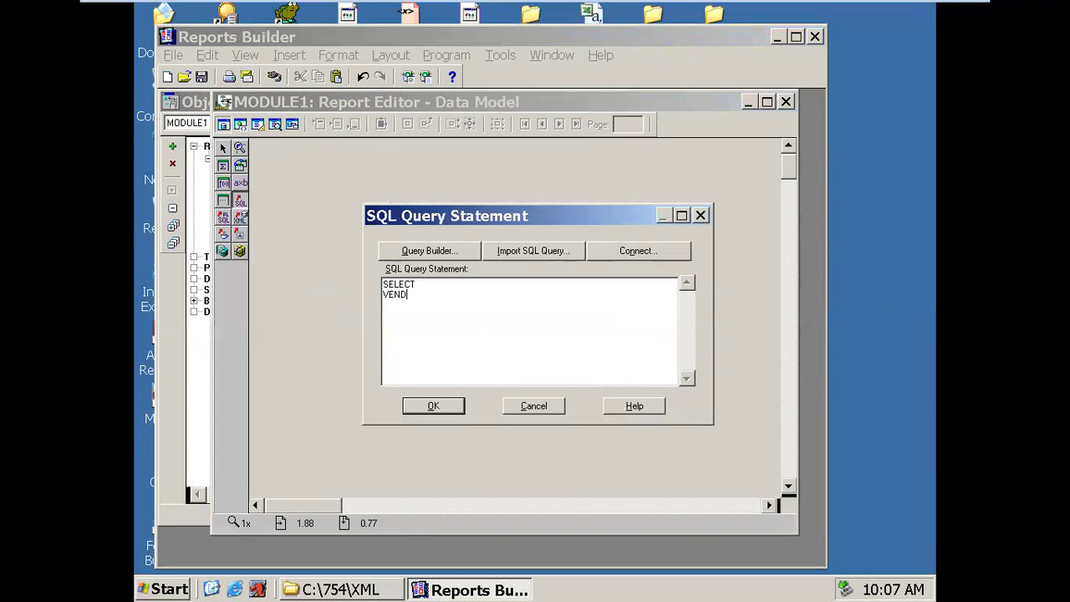
type("ID,")
key("Return")
type("VENDOR_NAME, CRE")
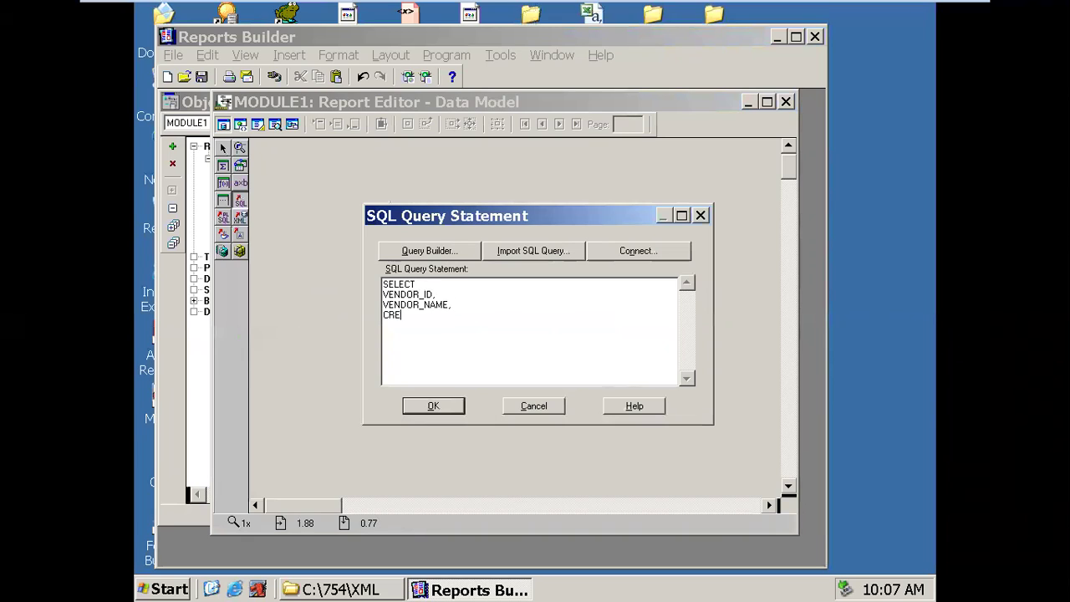
type("ATION_DATE")
key("Return")
key("Return")
type("FROM AP_SUPPLIERS")
key("Return")
key("Return")
type("WHERE ")
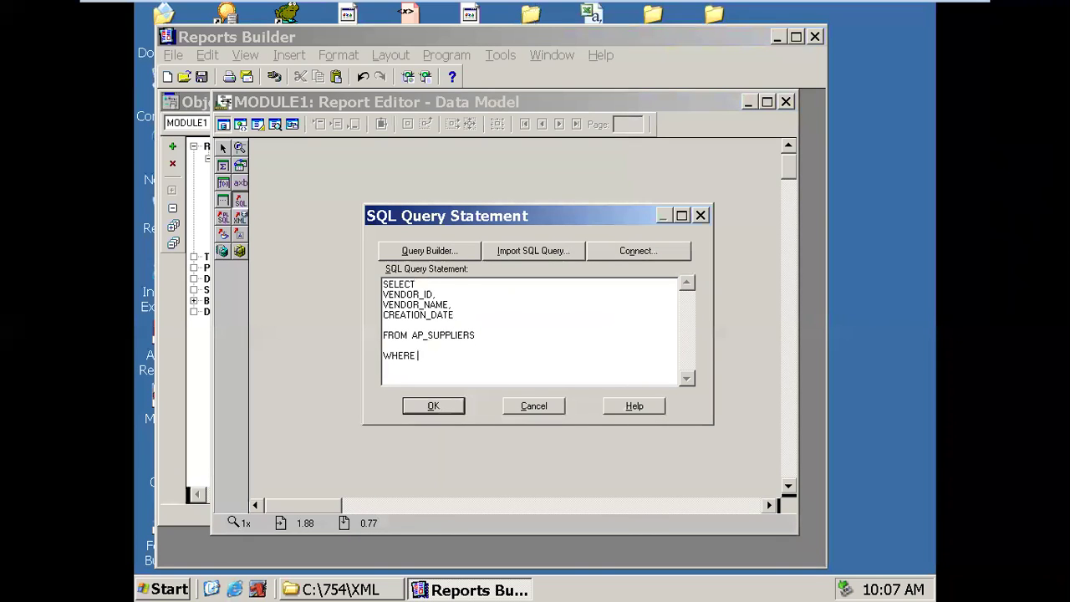
type("VENDOR_ID BETWEE")
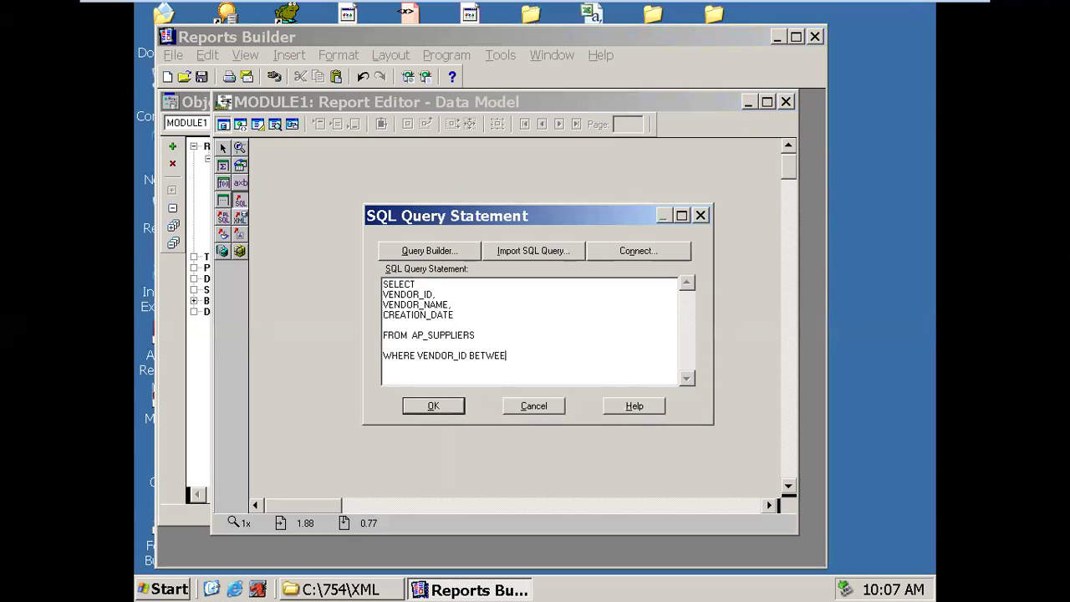
type("N :P_FROM AND :P_T")
type("ORDER BY VENDO")
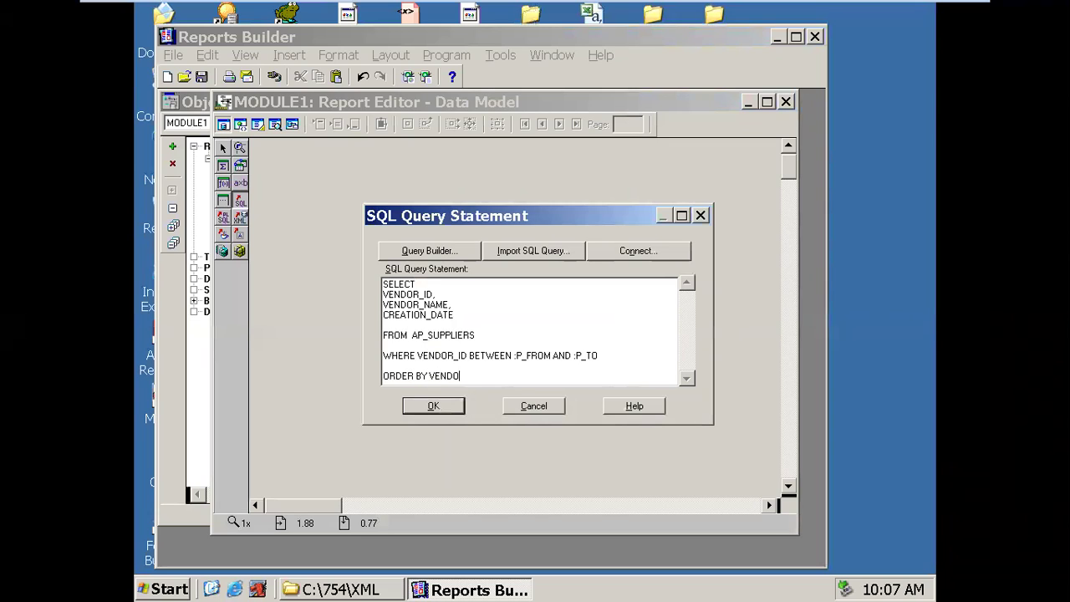
type("ESC")
Step: Submit the query, connect to the database, and acknowledge the new P_FROM and P_TO parameters
key("alt+o")
type("APPS/A")
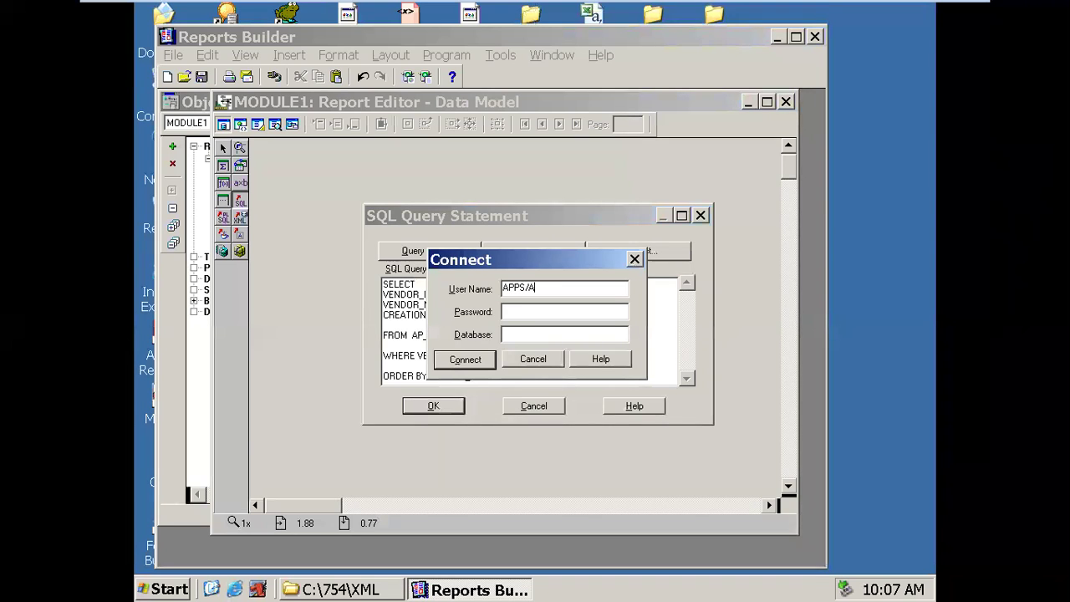
type("VIS")
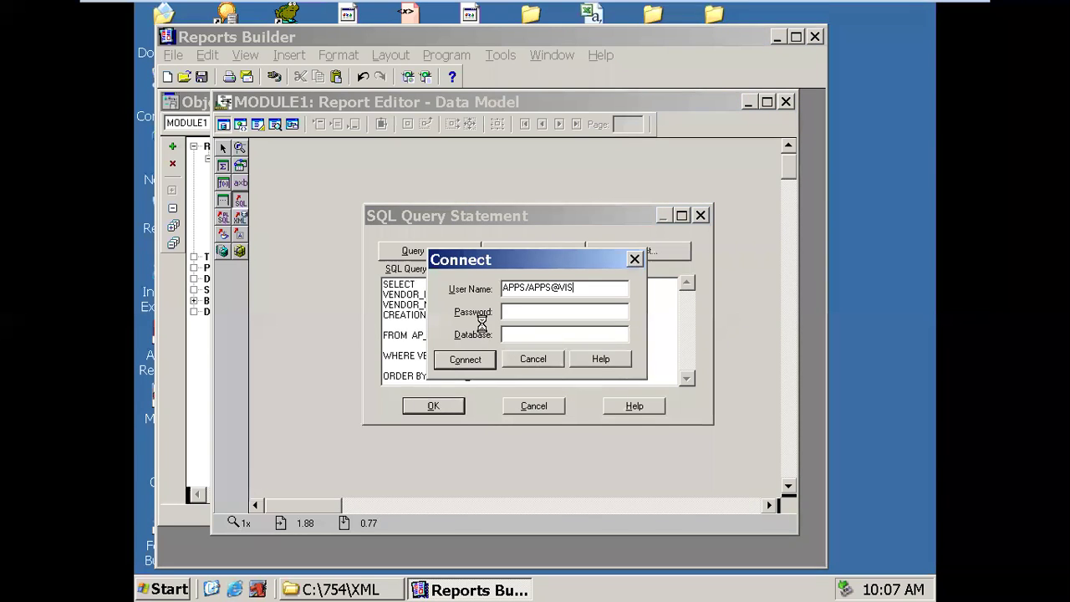
left_click(469, 351)
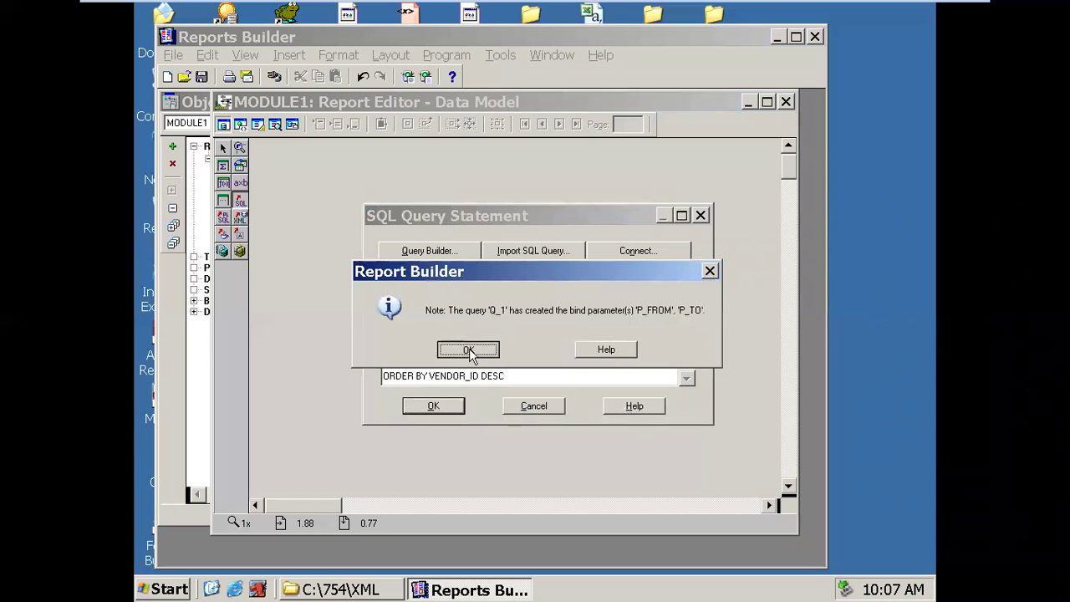
Step: Set parameter P_FROM to datatype Number with width 10
left_click(199, 230)
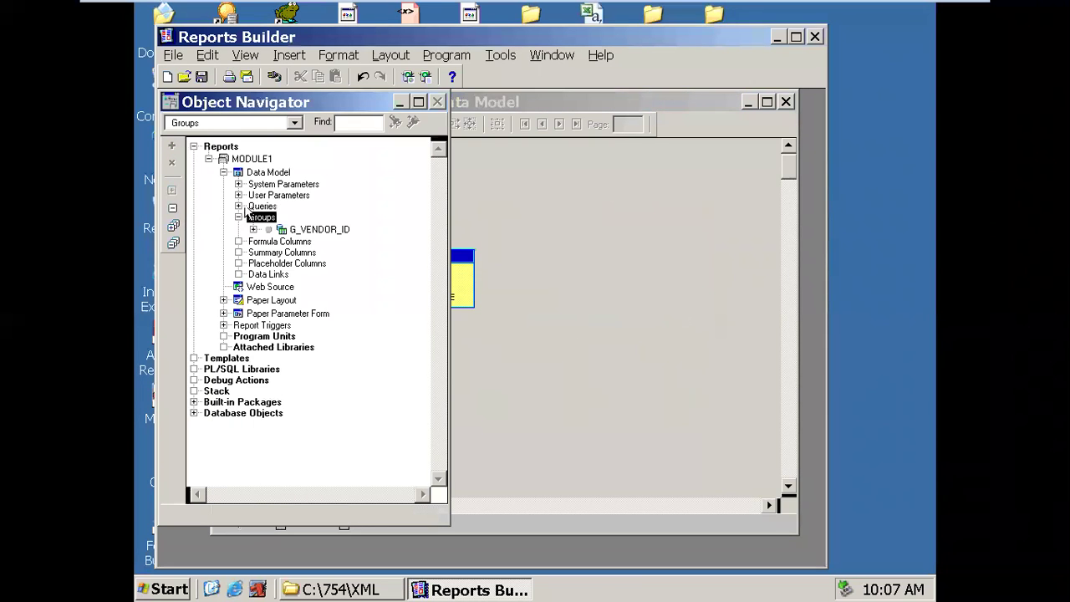
left_click(239, 194)
double_click(284, 212)
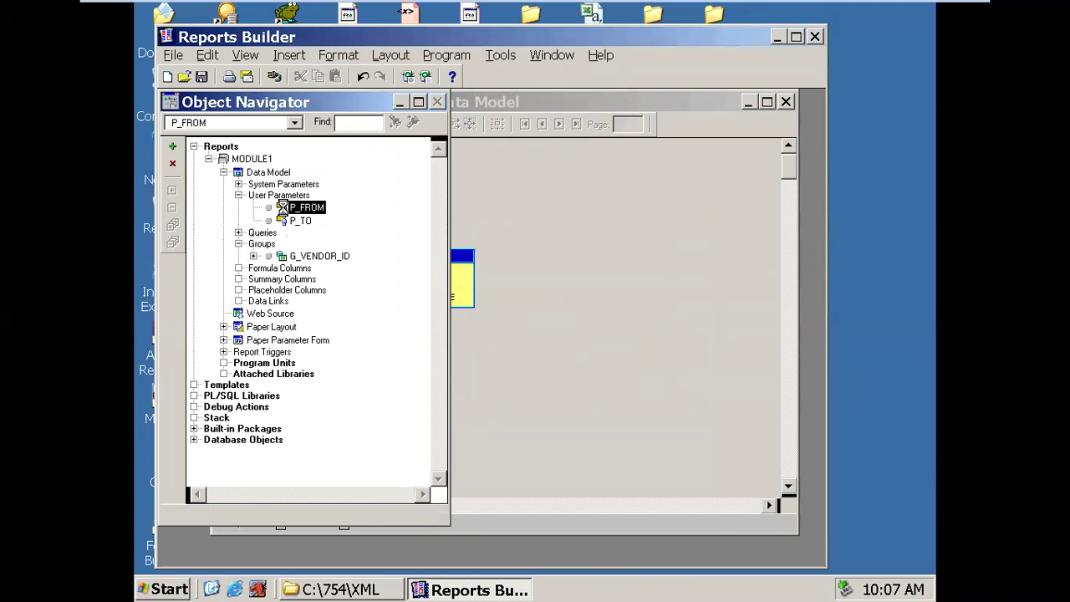
left_click(654, 232)
left_click(656, 229)
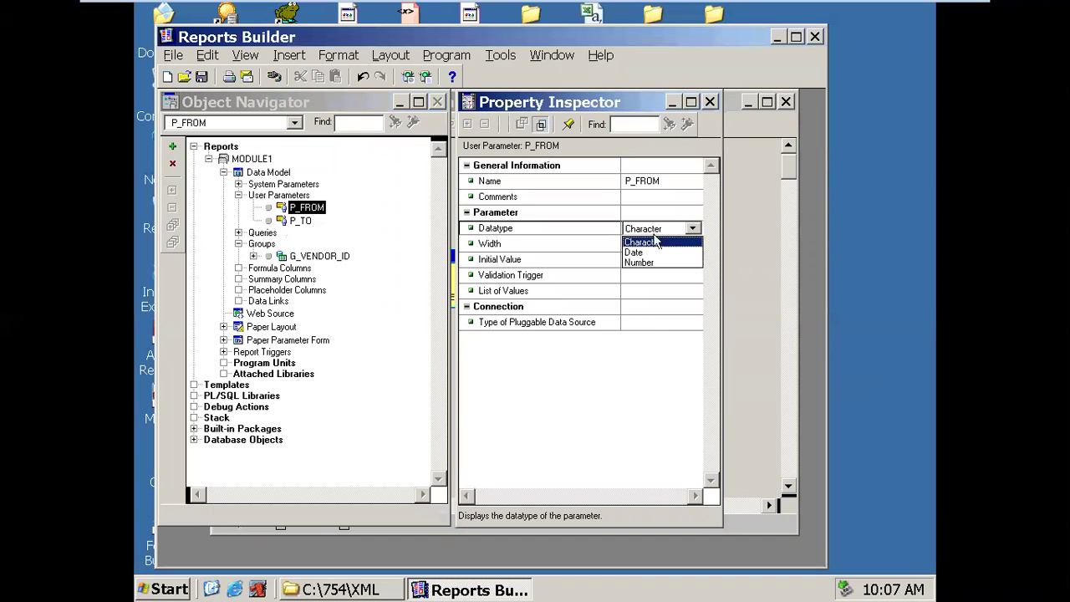
left_click(656, 258)
left_click(649, 243)
type("1")
left_click(651, 261)
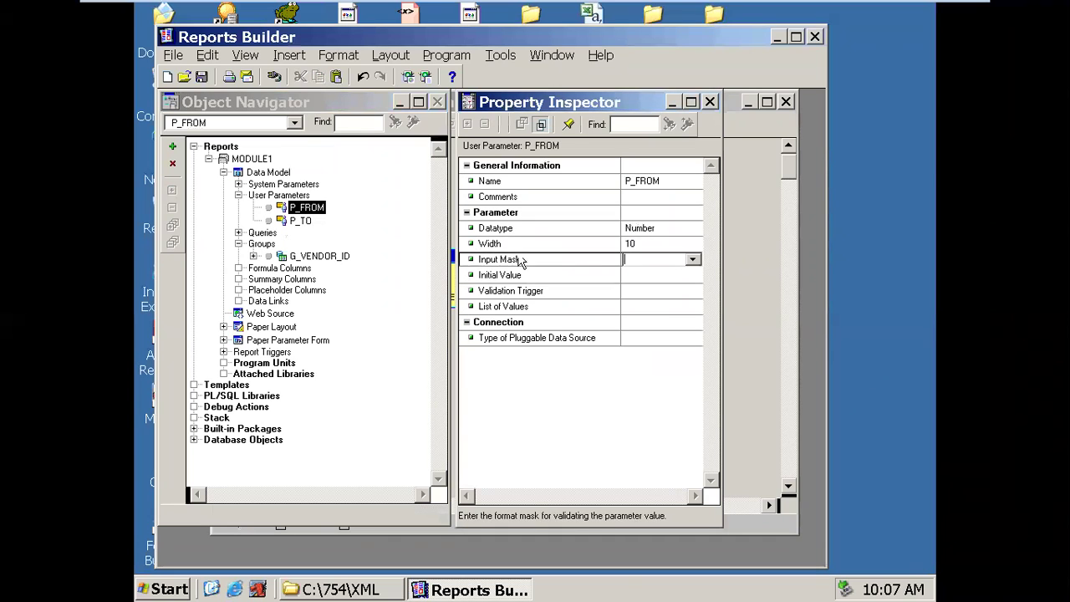
Step: Set parameter P_TO to datatype Number with width 10
left_click(302, 222)
left_click(635, 230)
left_click(642, 234)
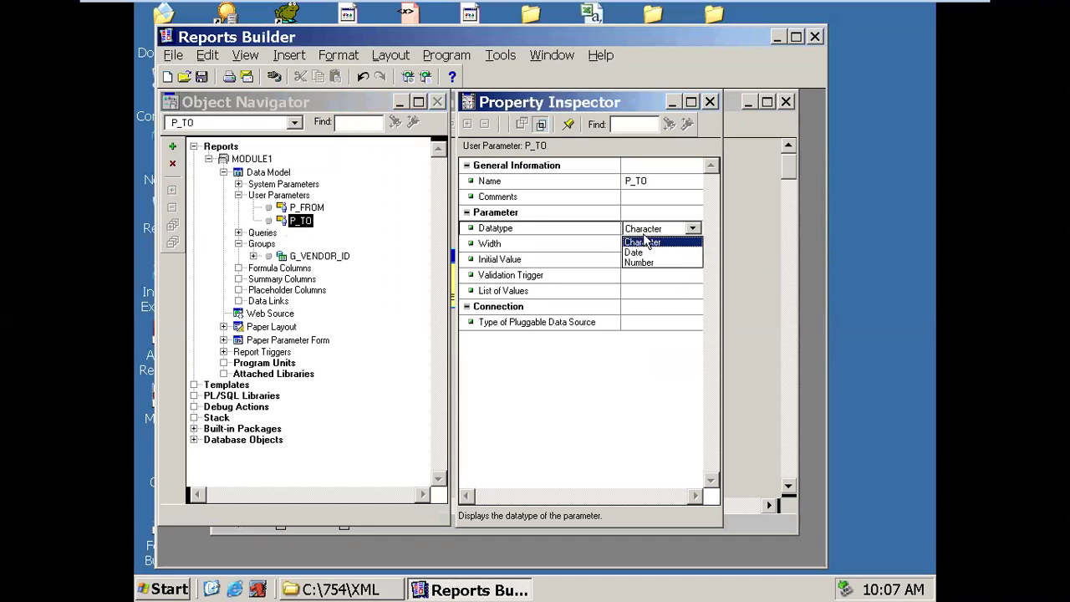
left_click(643, 258)
left_click(641, 243)
type("10")
left_click(660, 290)
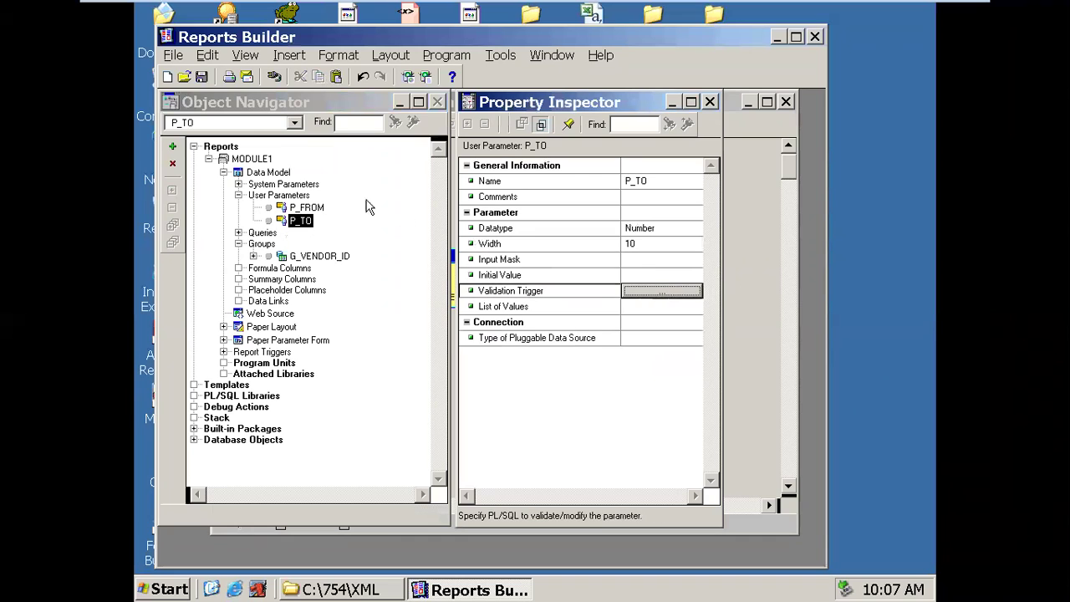
left_click(225, 101)
Step: Save the report as a Reports Binary (*.rdf) file named SUPPLIER_XML_754
left_click(203, 76)
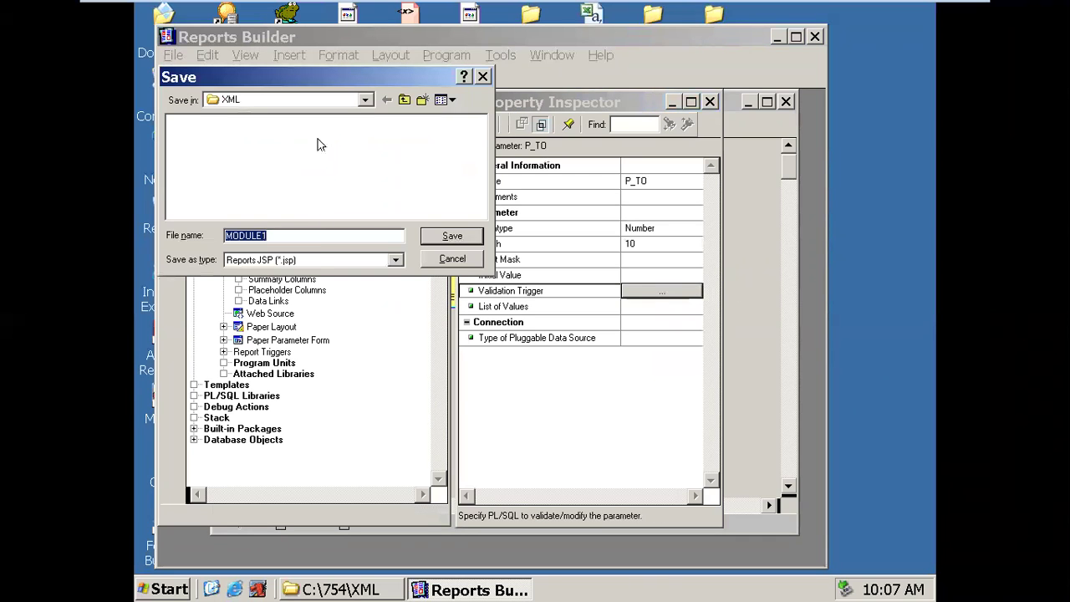
left_click(314, 262)
left_click(309, 304)
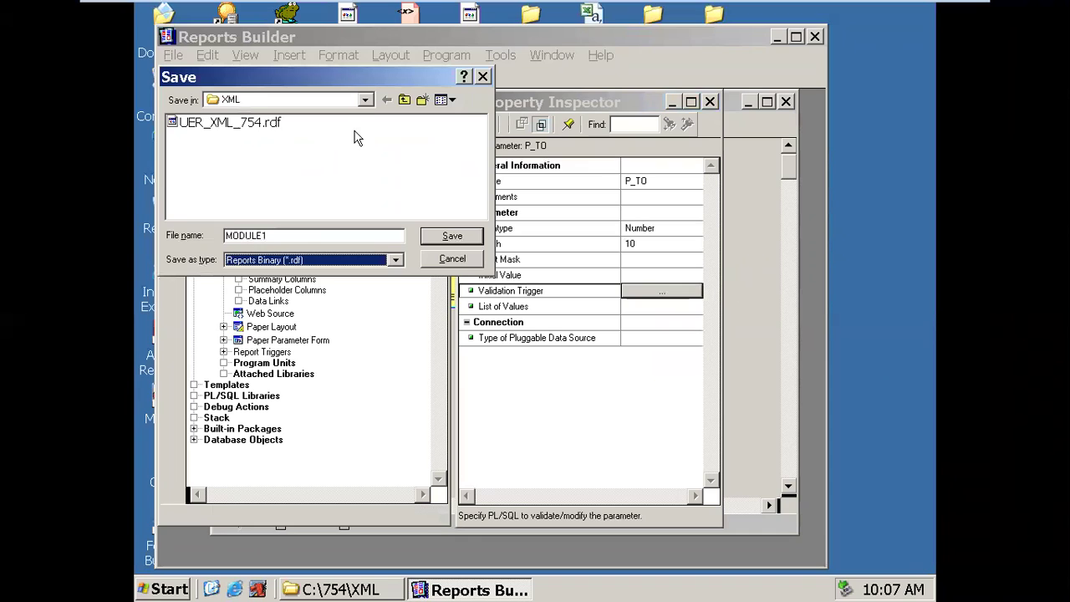
double_click(309, 234)
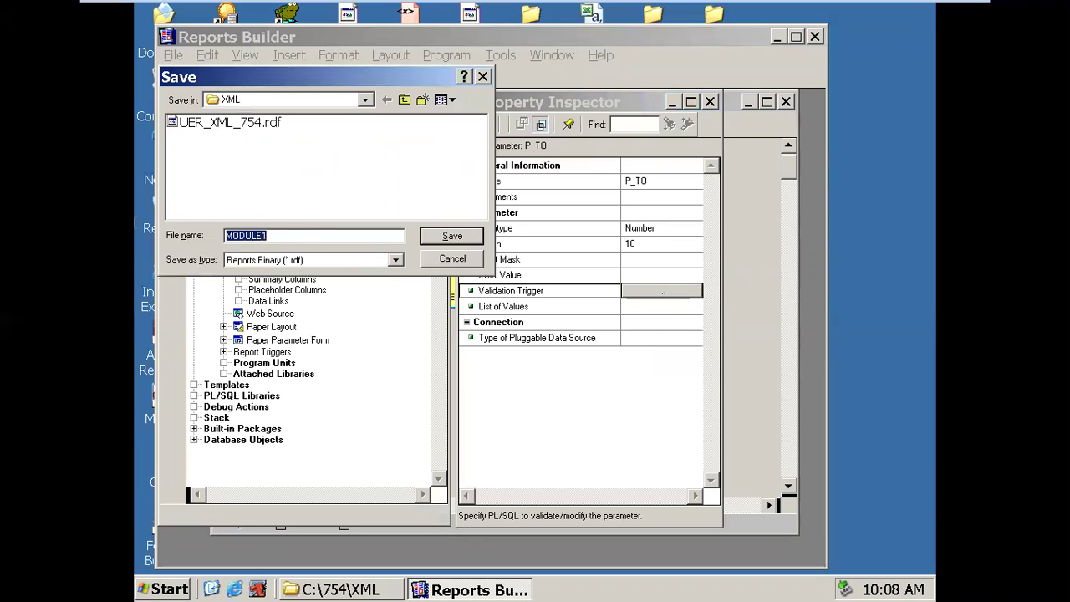
left_click(133, 228)
type("SUPPLIER_XML_")
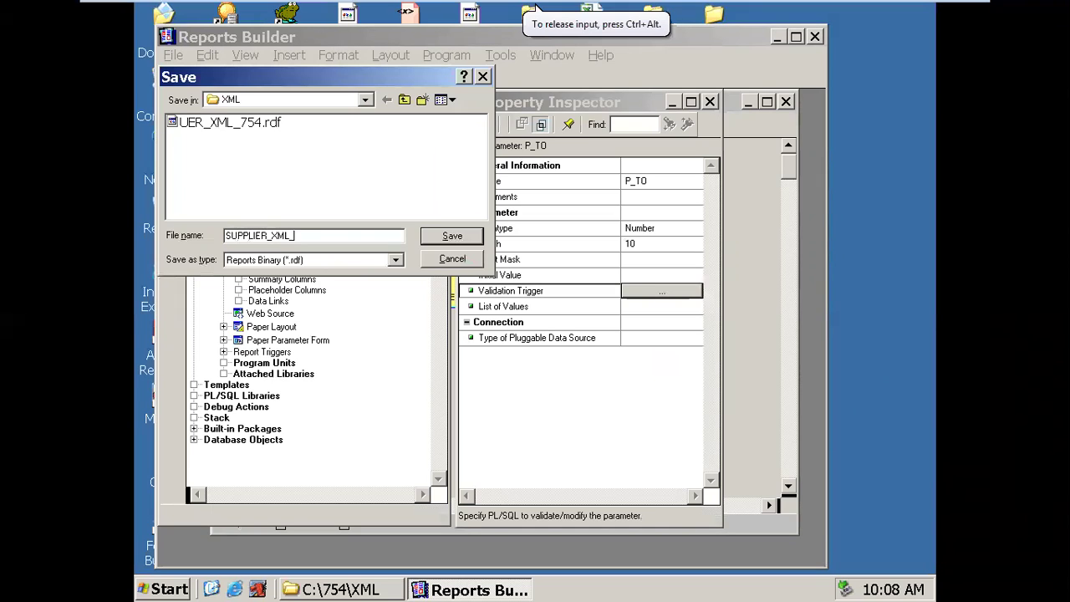
type("754")
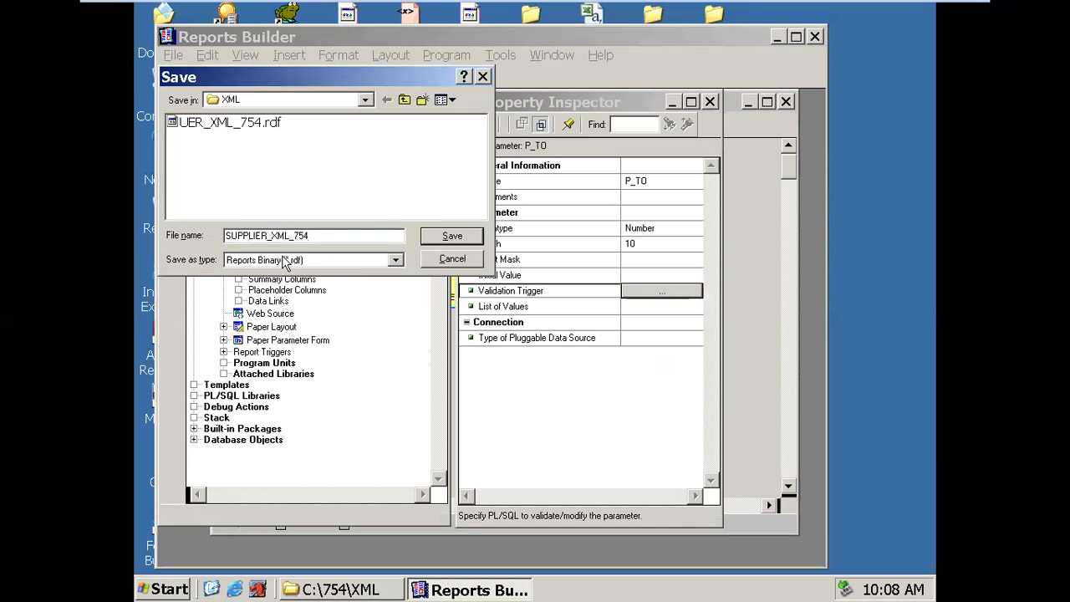
left_click(431, 237)
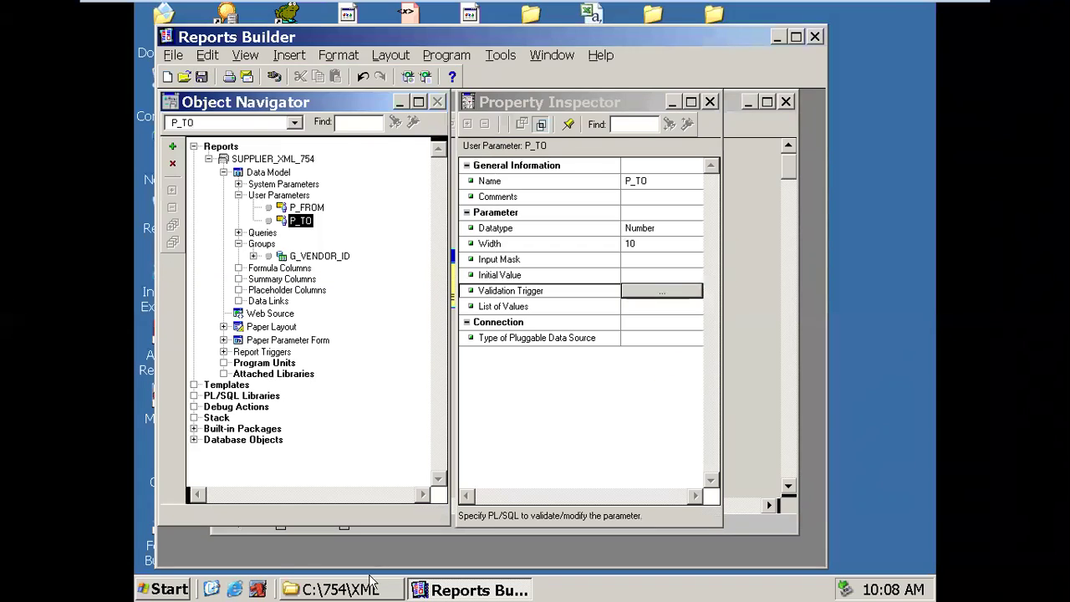
Step: In the XML folder, rename UER_XML_754.rdf to USER_XML_754.rdf
left_click(370, 581)
left_click(211, 132)
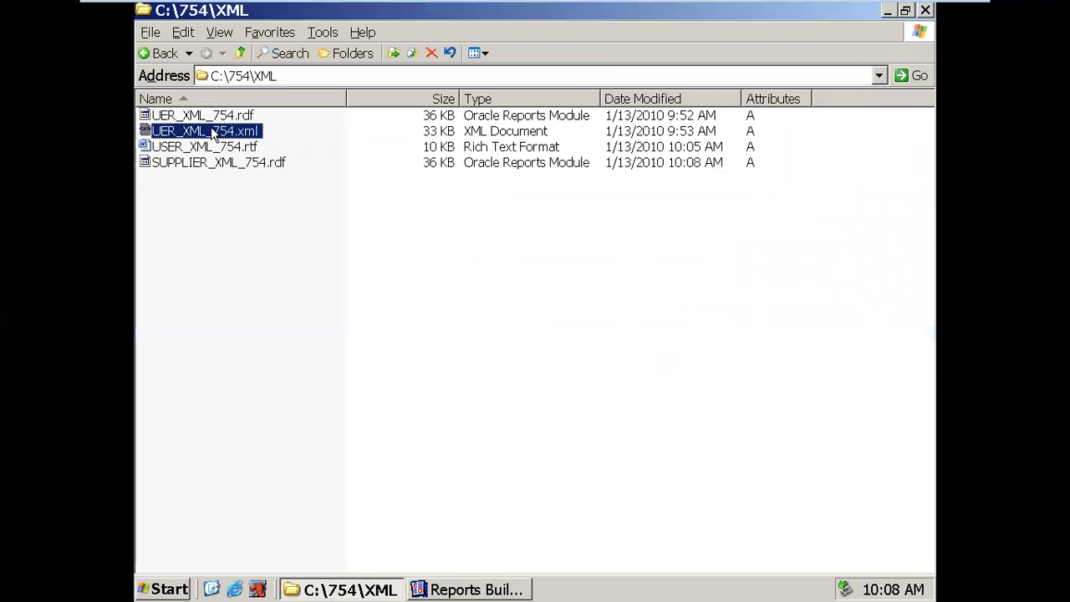
left_click(186, 117)
left_click(185, 117)
left_click(158, 116)
type("S")
key("Return")
Step: Rename UER_XML_754.xml to USER_XML_754.xml and go back to Reports Builder
left_click(172, 126)
left_click(171, 126)
left_click(161, 128)
type("S")
key("Return")
left_click(246, 166)
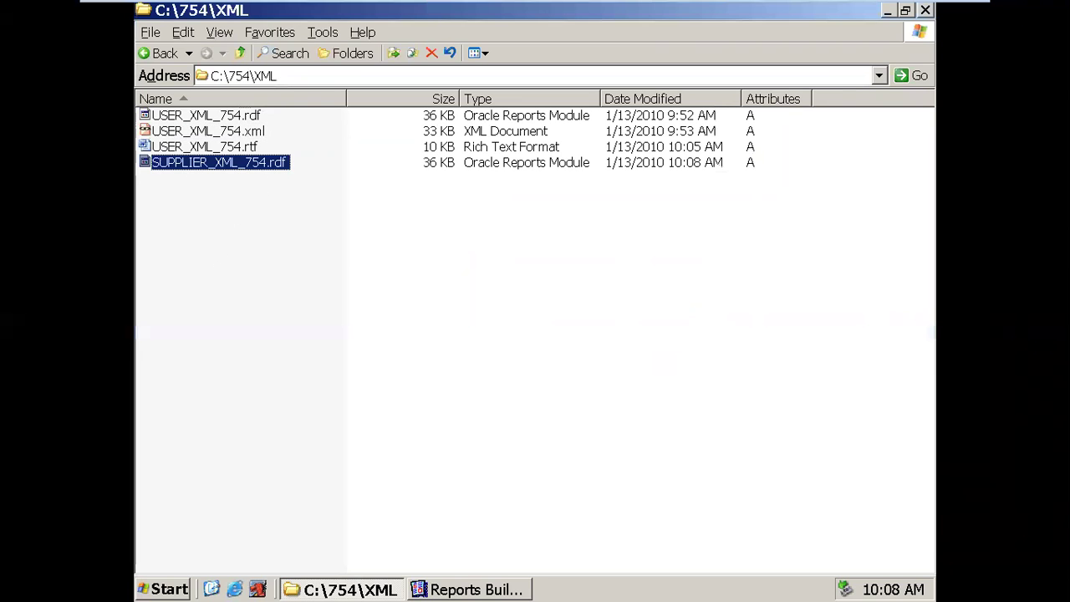
left_click(468, 589)
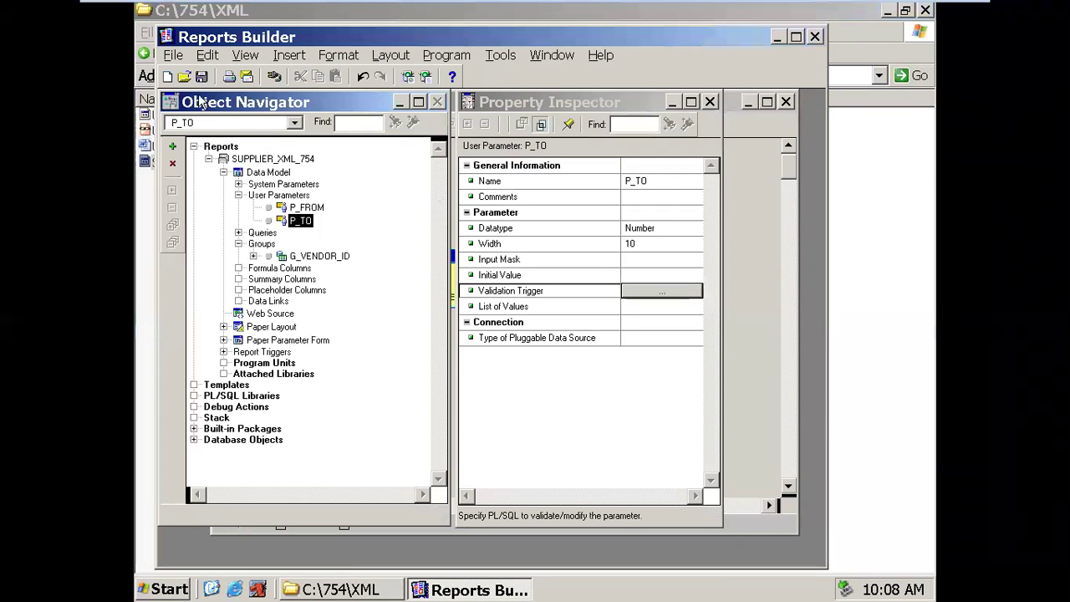
left_click(184, 60)
mouse_move(230, 405)
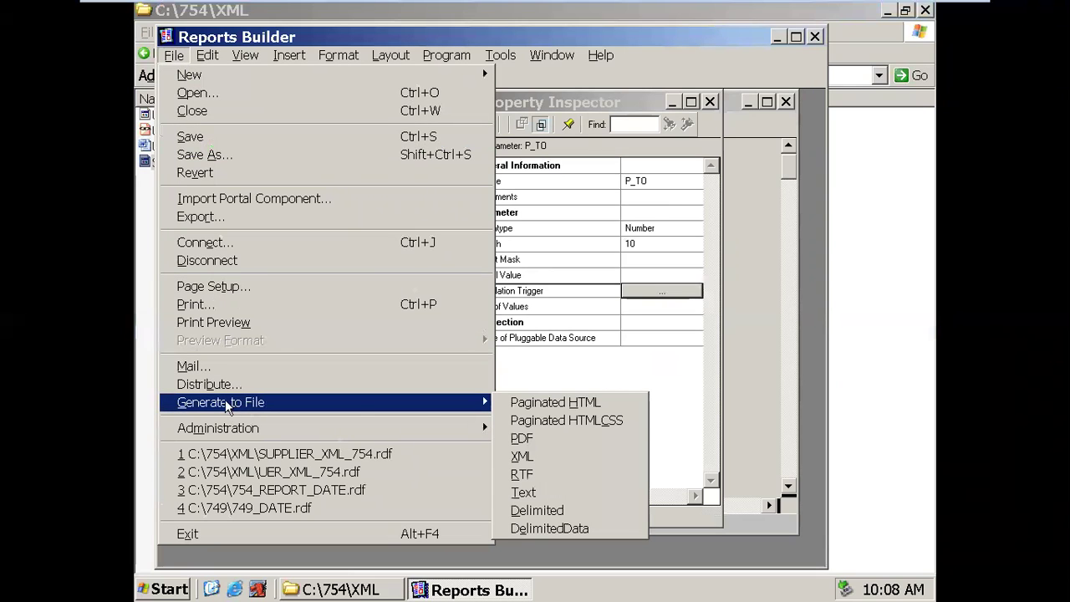
Step: Generate SUPPLIER_XML_754.xml as XML output with P From 20000 and P To 35000
left_click(520, 457)
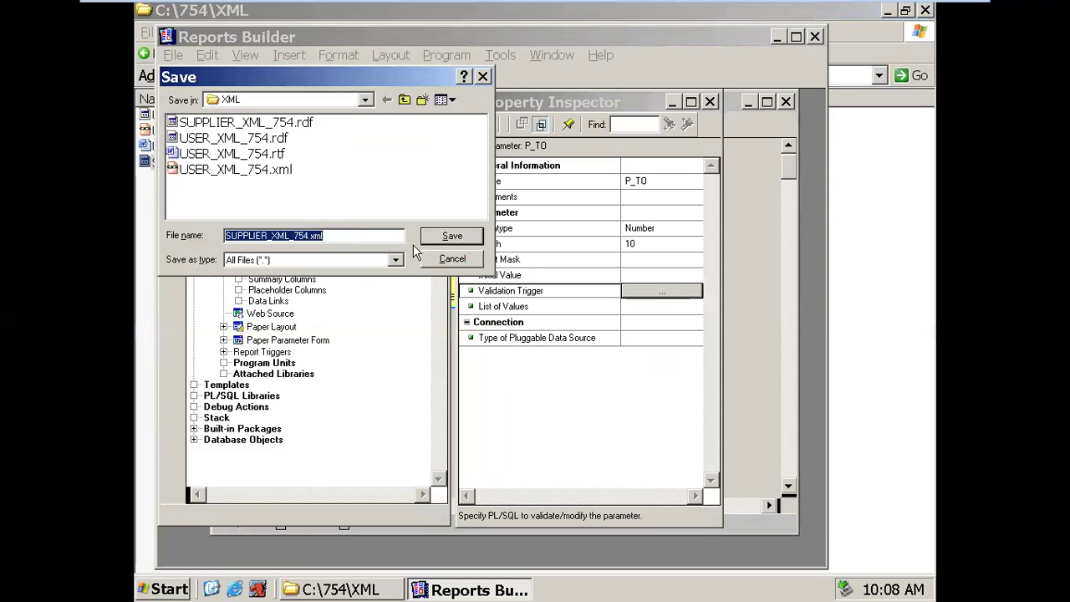
left_click(451, 236)
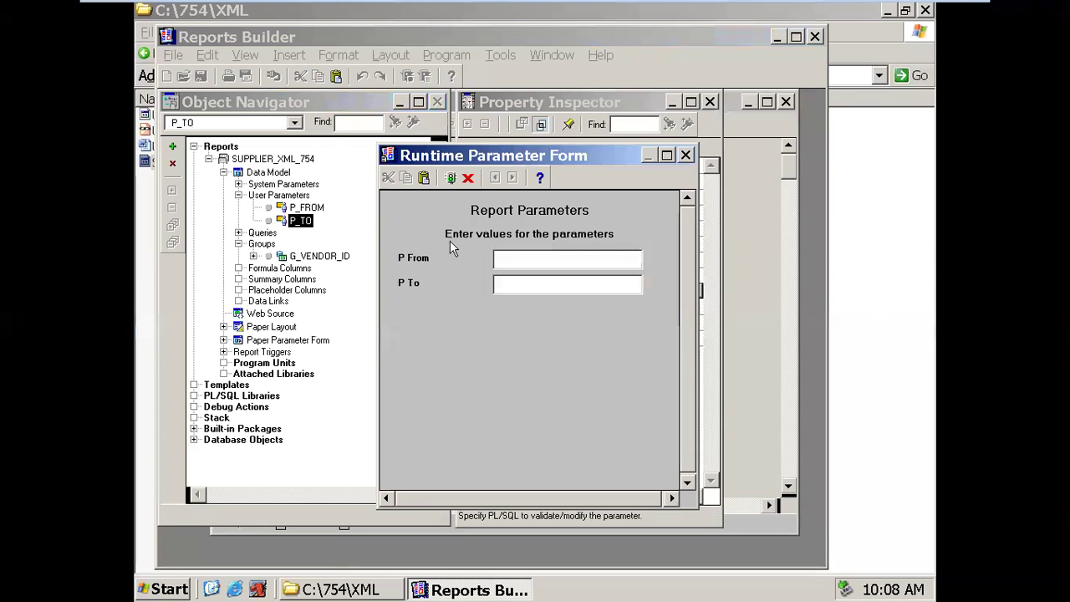
type("20000")
key("Tab")
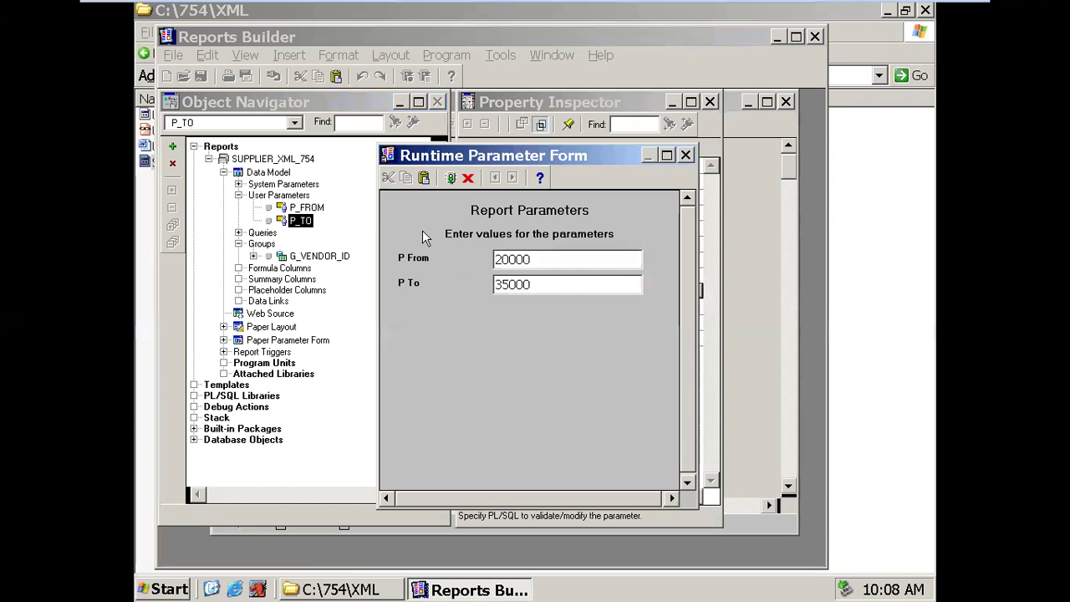
left_click(450, 177)
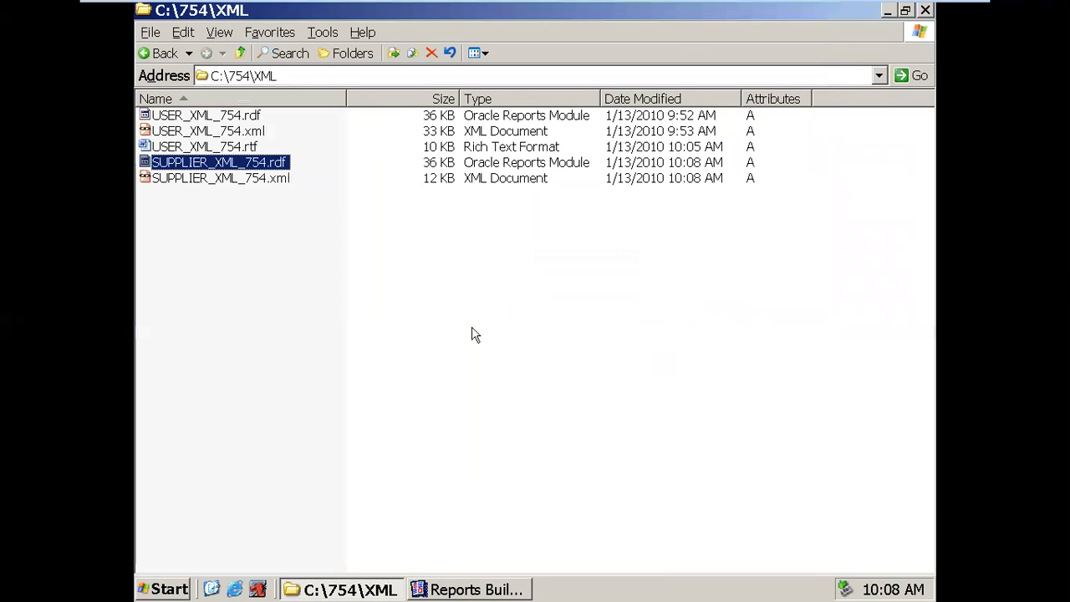
Step: View SUPPLIER_XML_754.xml in Mozilla, checking four vendors' IDs, names and creation dates, then close it
double_click(279, 180)
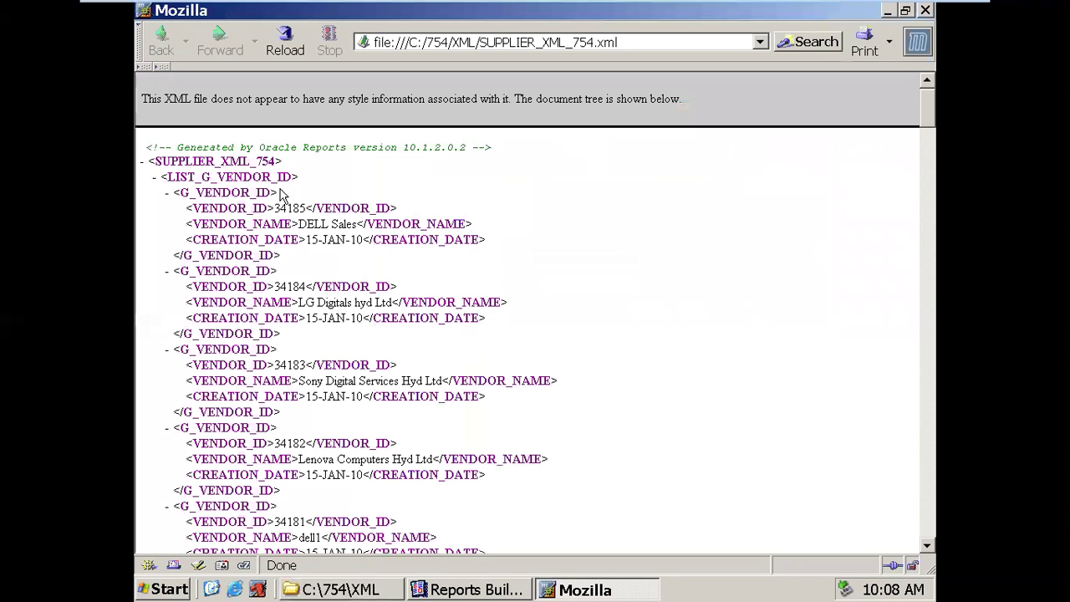
left_click_drag(279, 209, 369, 240)
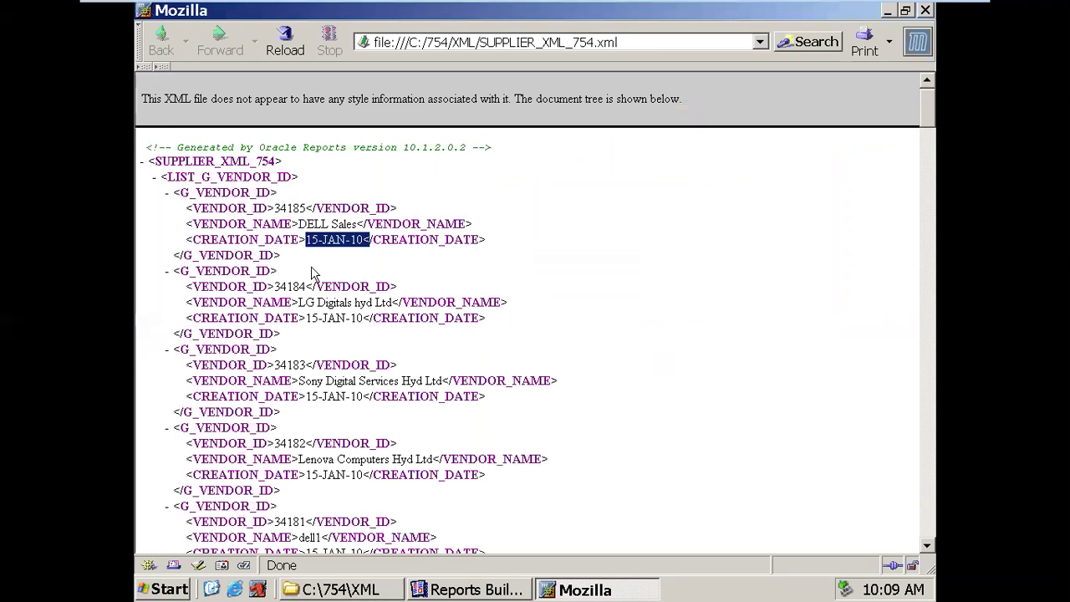
left_click_drag(277, 286, 383, 316)
left_click_drag(276, 365, 346, 397)
left_click_drag(274, 443, 416, 459)
left_click_drag(283, 474, 390, 477)
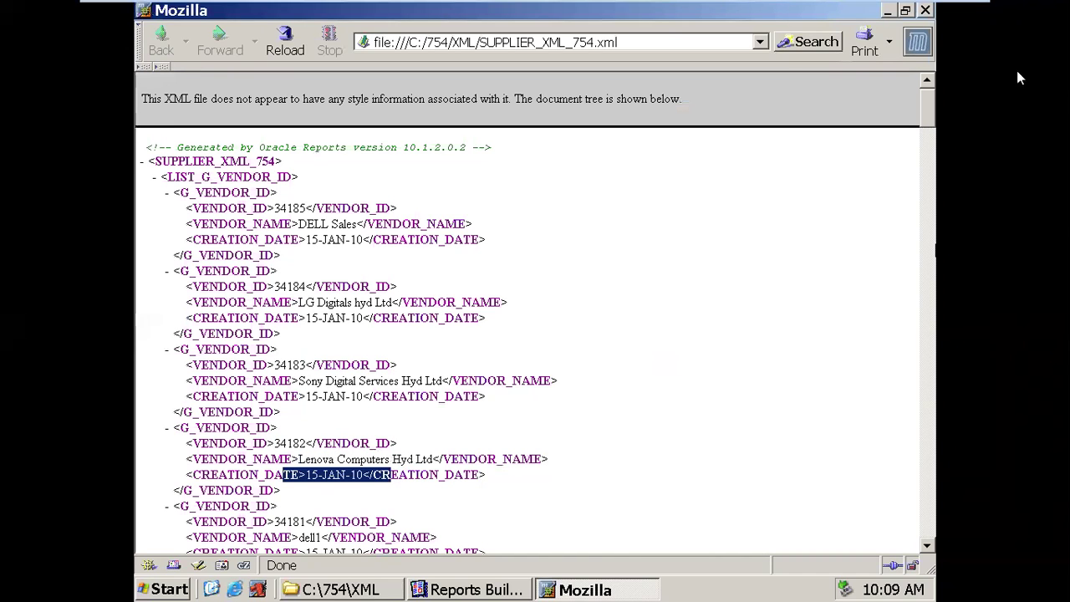
left_click(925, 10)
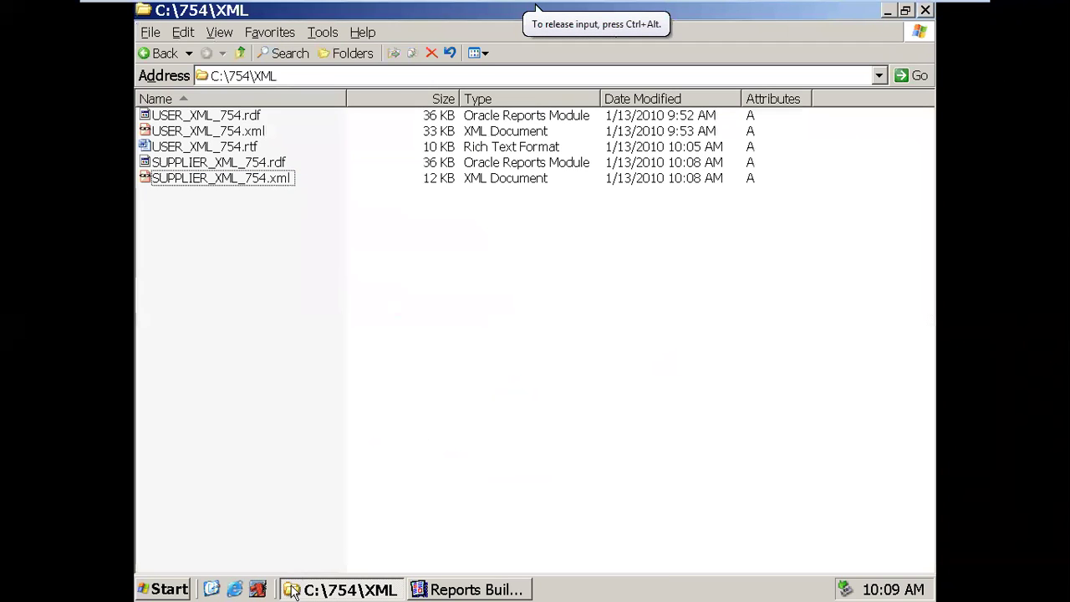
left_click(159, 592)
Step: Start Word 2003 and type the tab-indented heading 'Oracle EBS Supplier Repor'
mouse_move(262, 406)
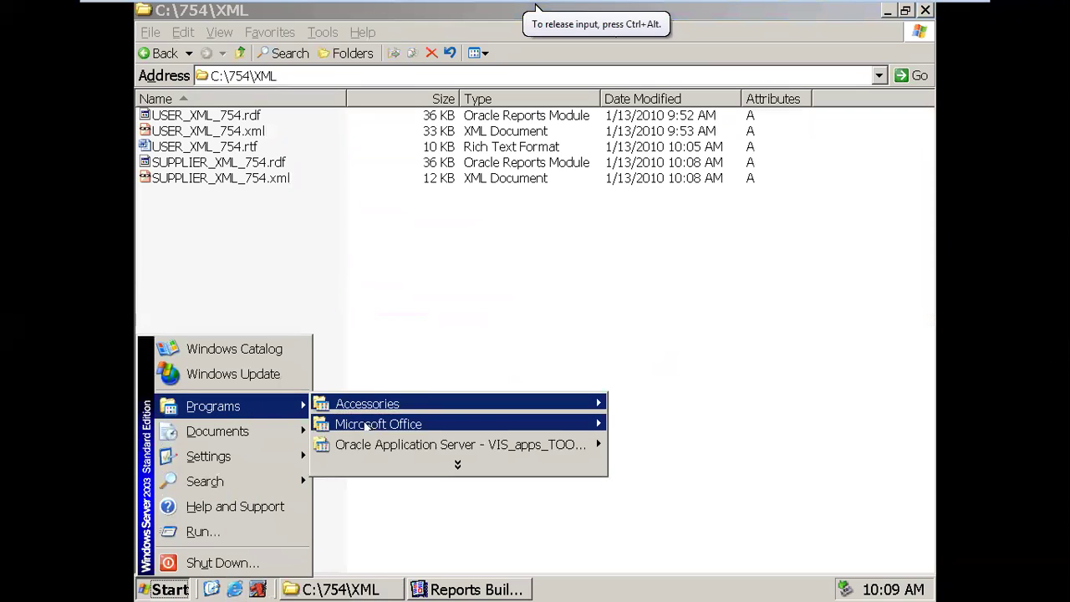
mouse_move(400, 428)
left_click(660, 444)
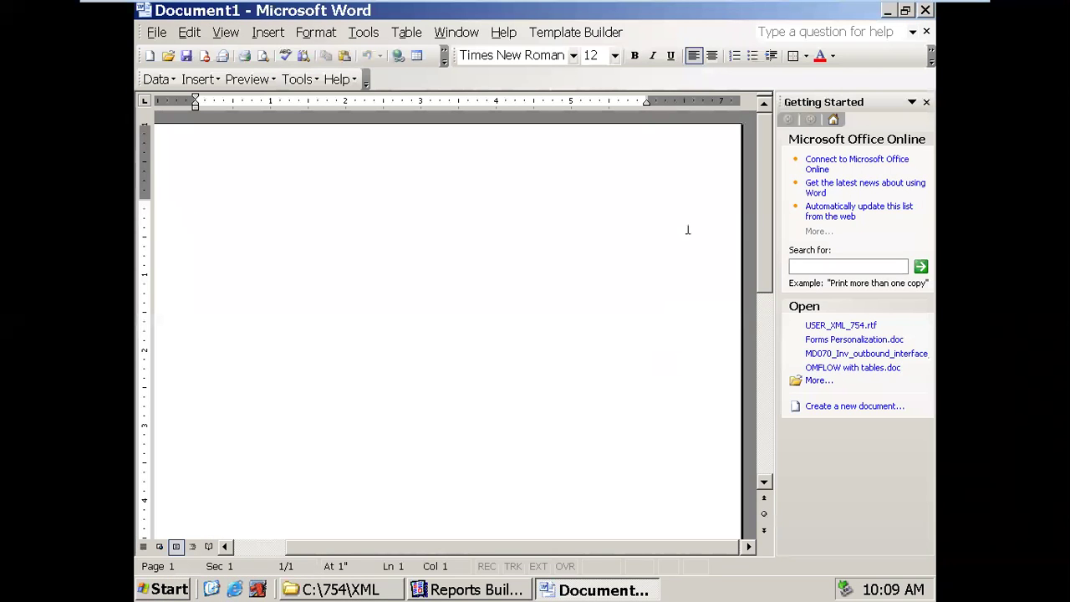
left_click(925, 101)
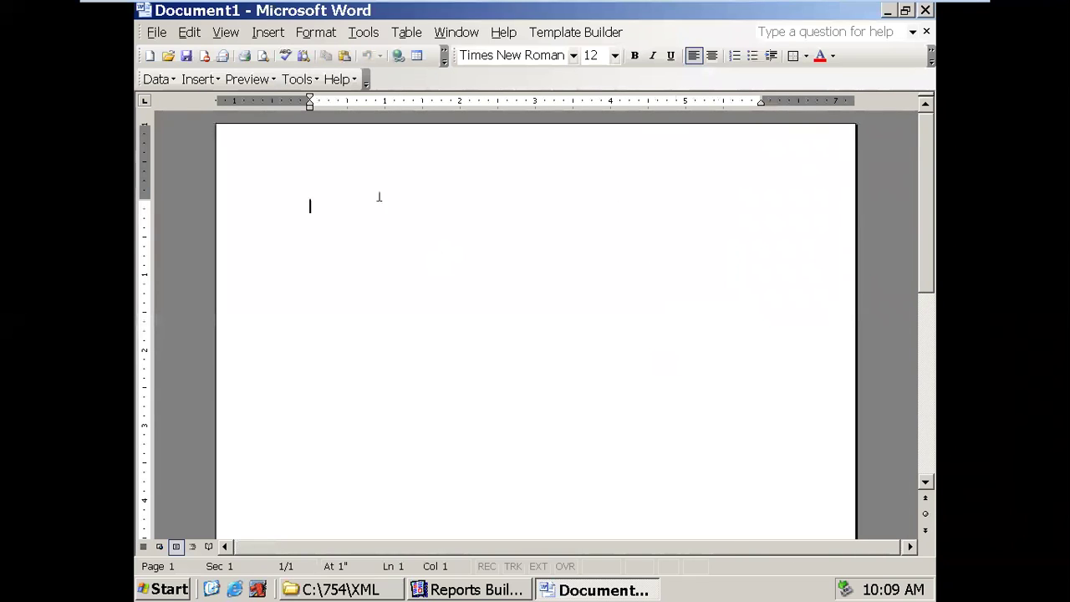
key("Tab")
key("Tab")
type("Oracle EBS Supplier Report")
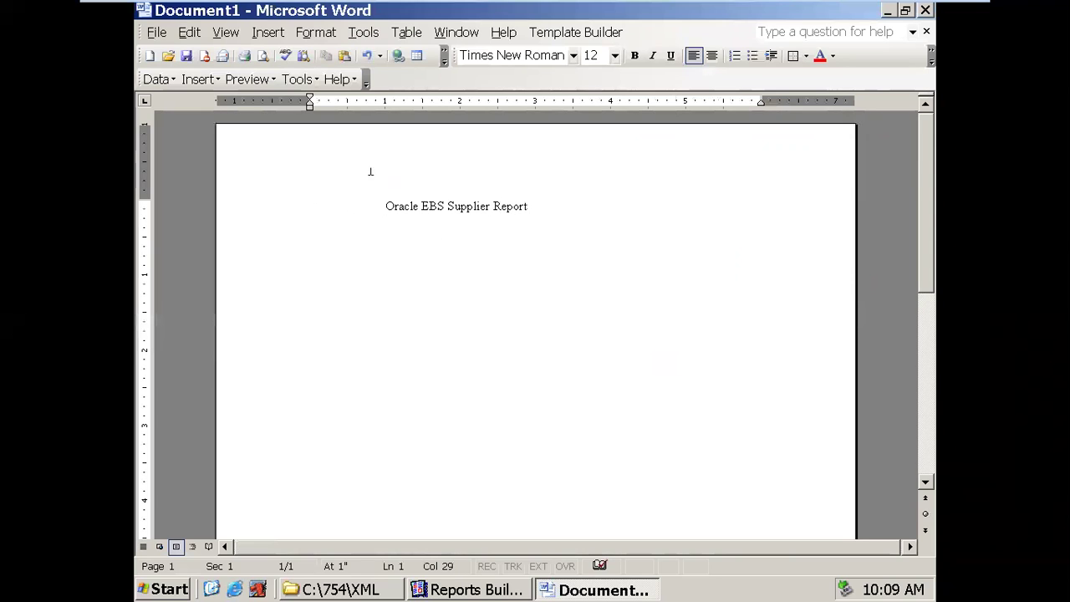
Step: Format the heading as 20-pt Verdana in red, underlined and bold
key("shift+Home")
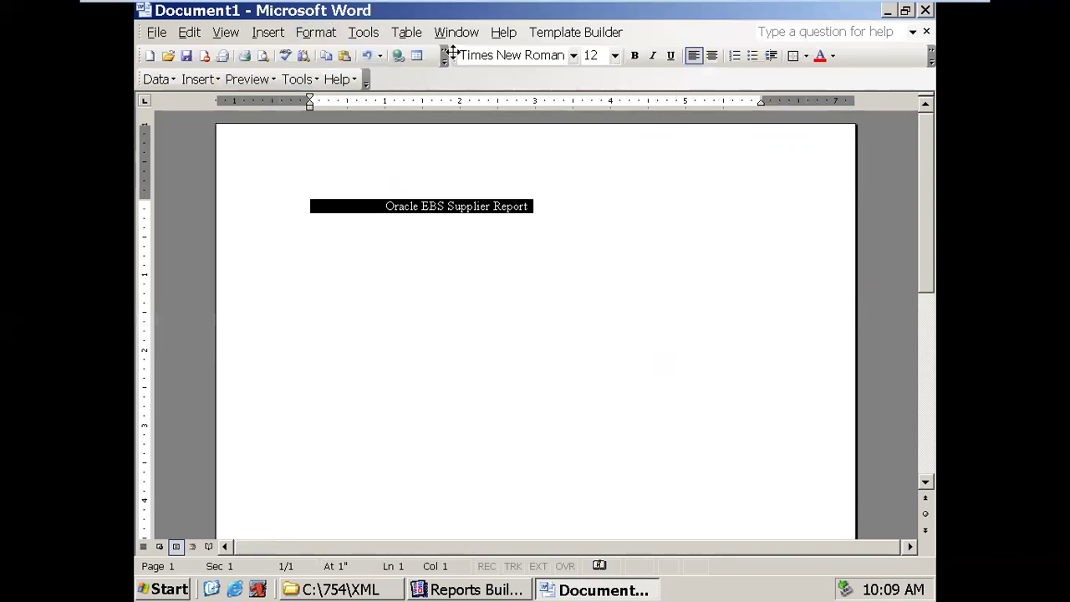
left_click(572, 55)
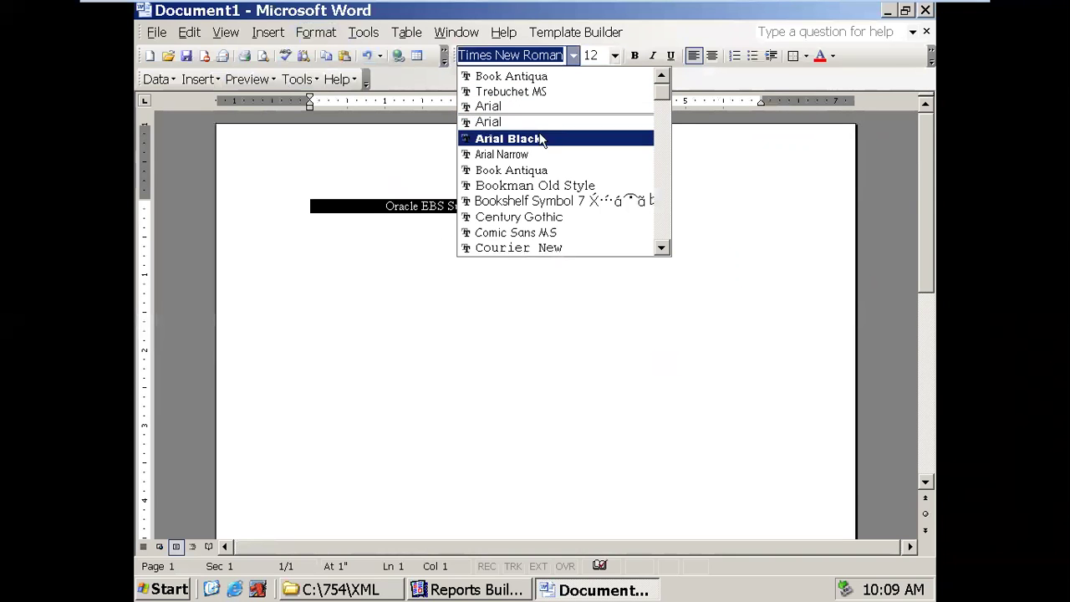
type("Verdana")
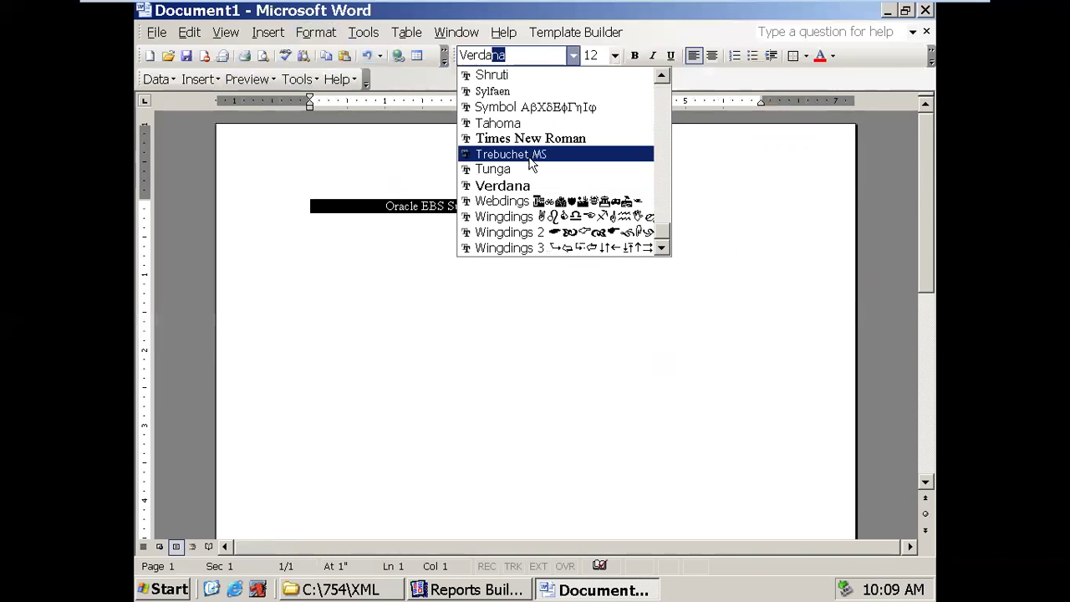
left_click(526, 185)
left_click(614, 55)
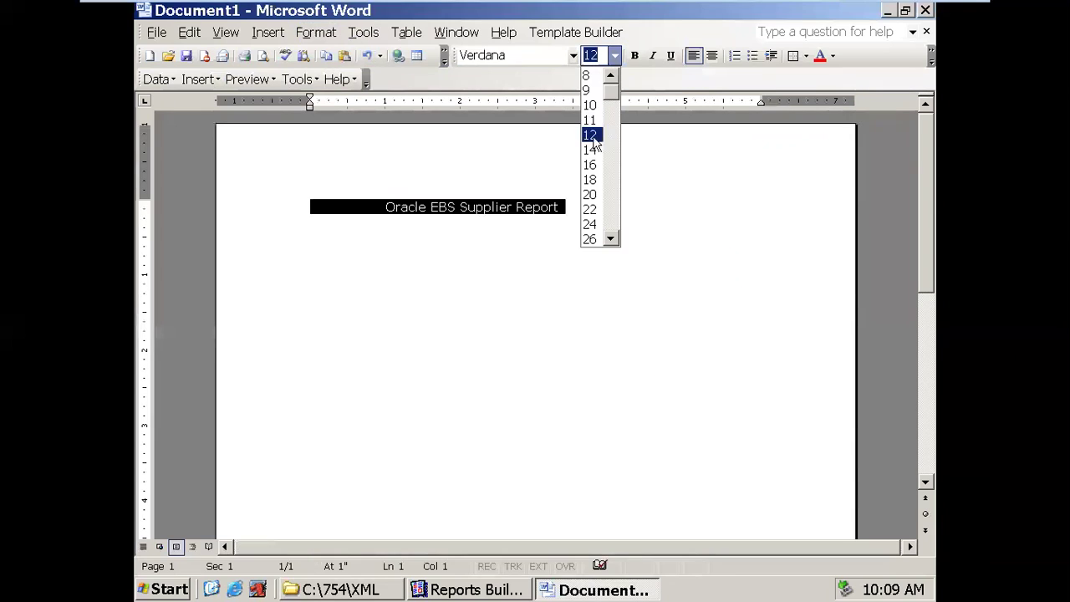
left_click(592, 195)
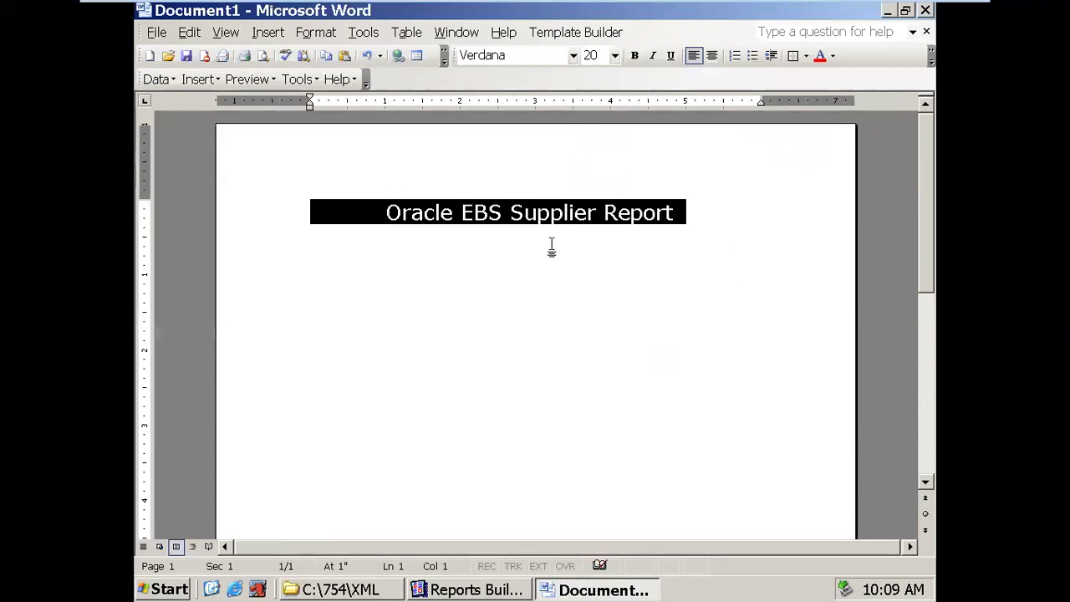
left_click(820, 56)
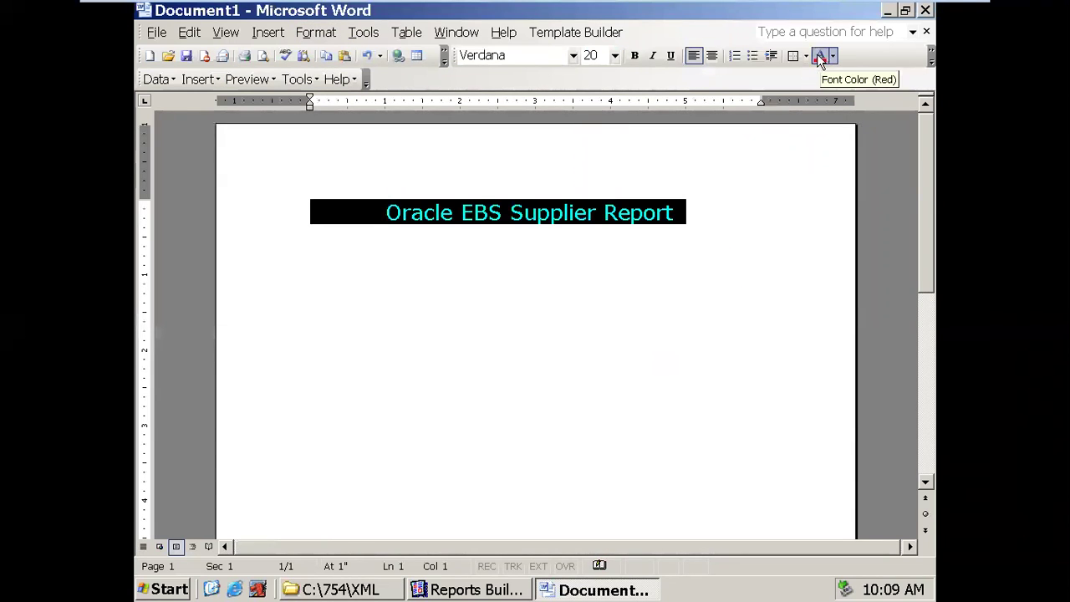
left_click(473, 217)
left_click_drag(392, 212, 678, 209)
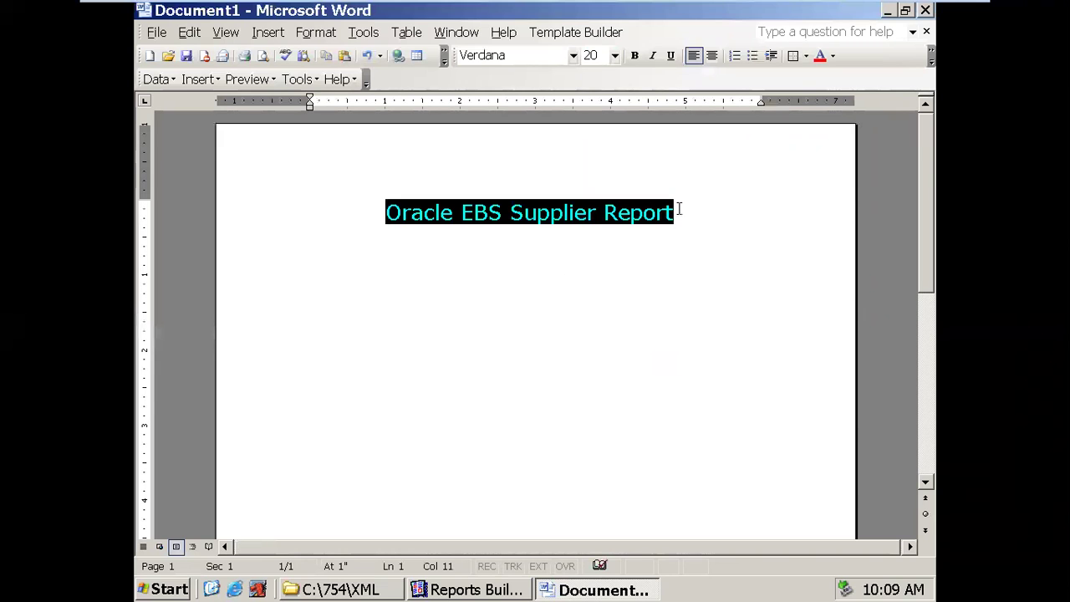
left_click(670, 56)
left_click(634, 56)
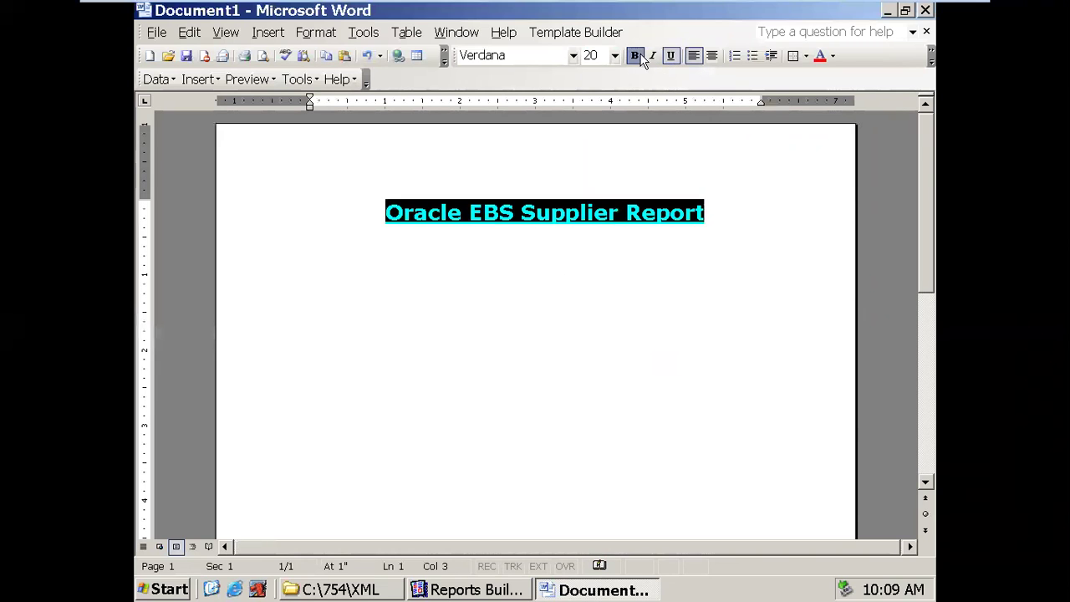
left_click(584, 300)
Step: Add a new line below the heading with Automatic colour at 14 point
left_click(726, 208)
key("Return")
key("Return")
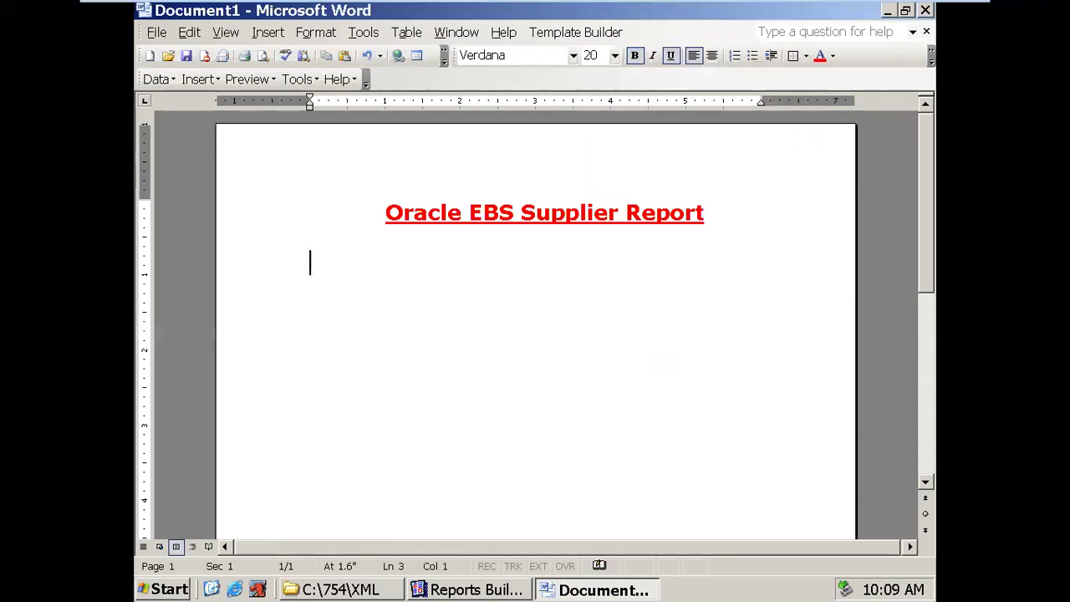
left_click(833, 56)
left_click(857, 88)
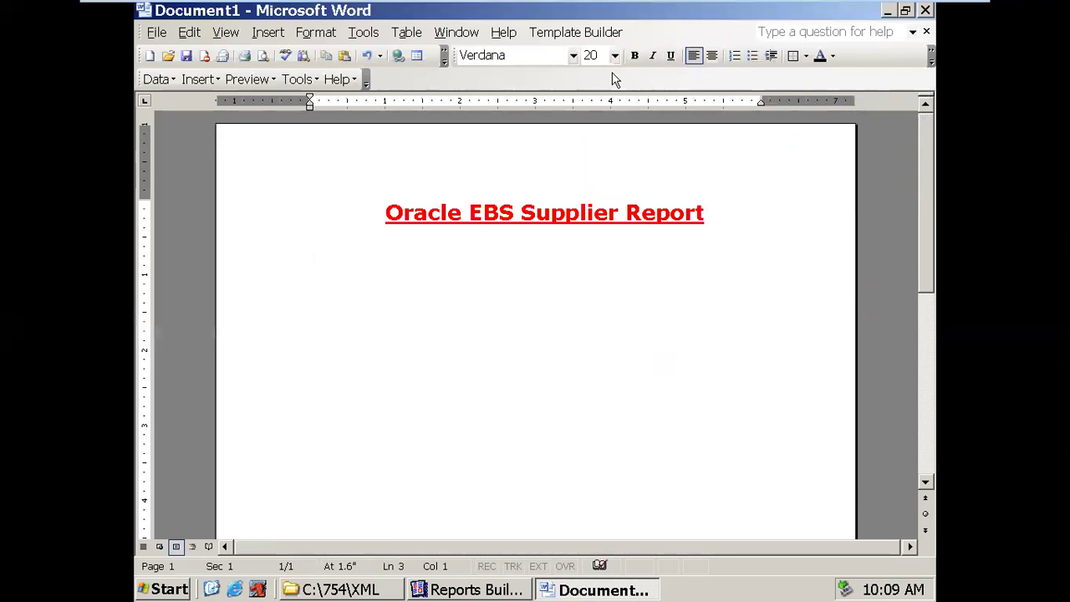
left_click(614, 55)
left_click(592, 150)
Step: Widen the text area by dragging the left and right ruler indents outward
left_click_drag(310, 99, 262, 100)
left_click_drag(762, 101, 836, 101)
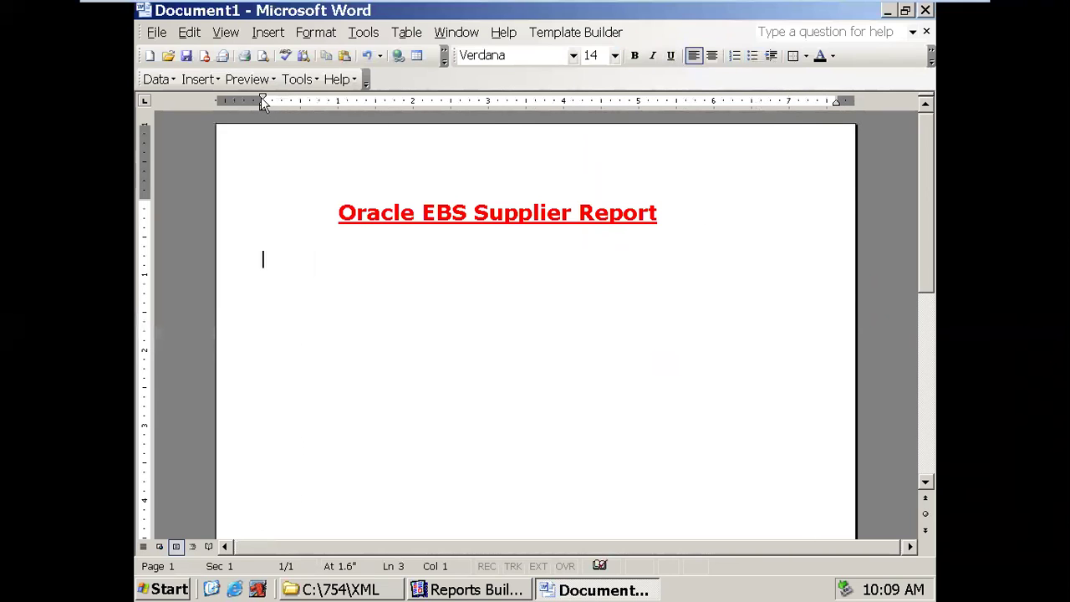
left_click_drag(262, 100, 234, 100)
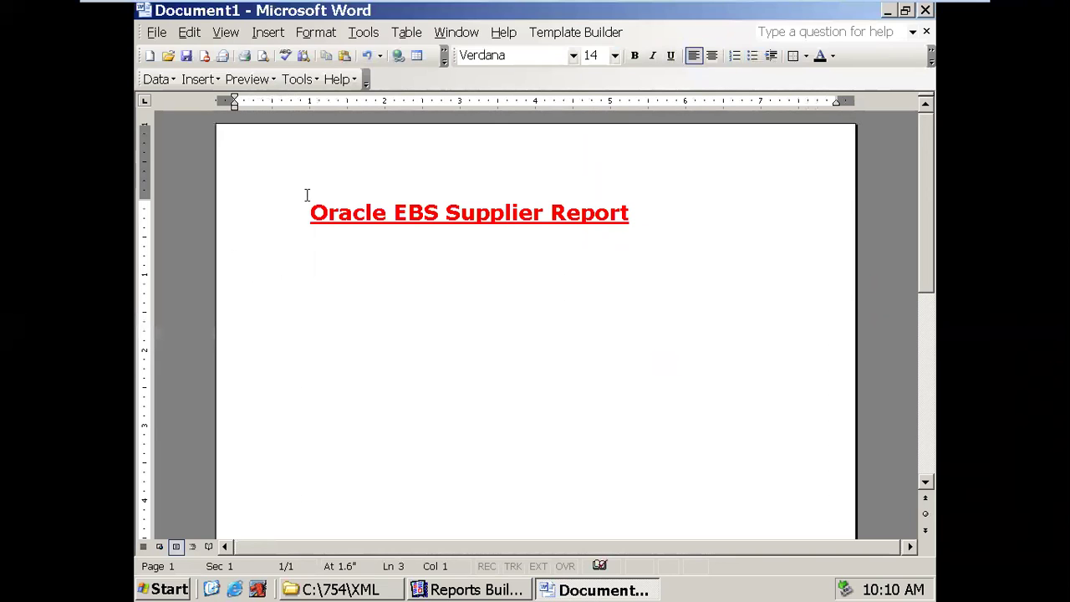
Step: Insert a 3-column, 2-row table and resize its columns, widening the middle one
left_click(408, 31)
mouse_move(493, 75)
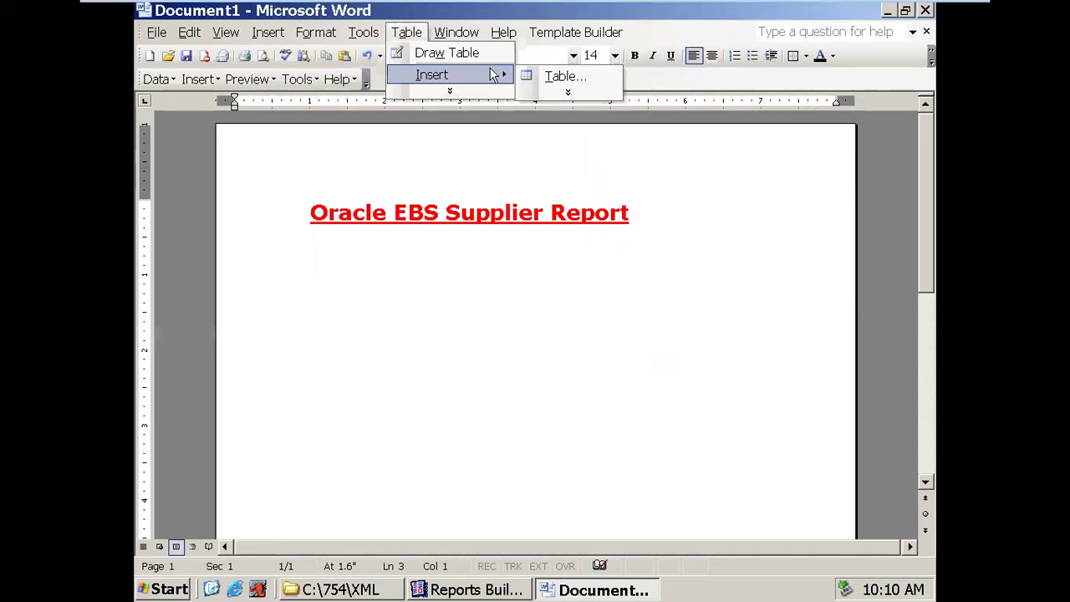
left_click(548, 76)
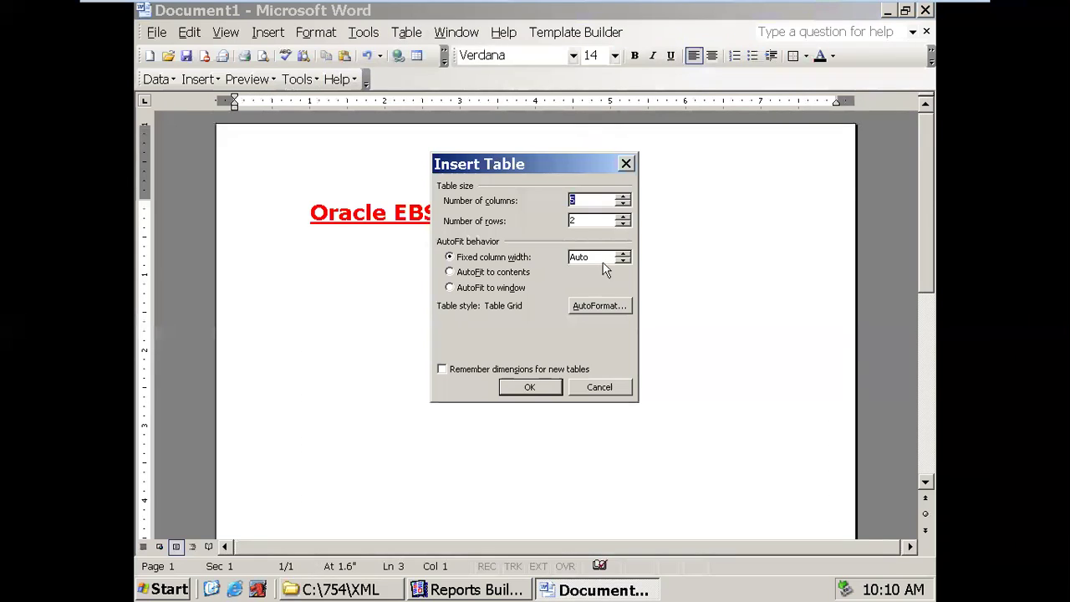
left_click(545, 388)
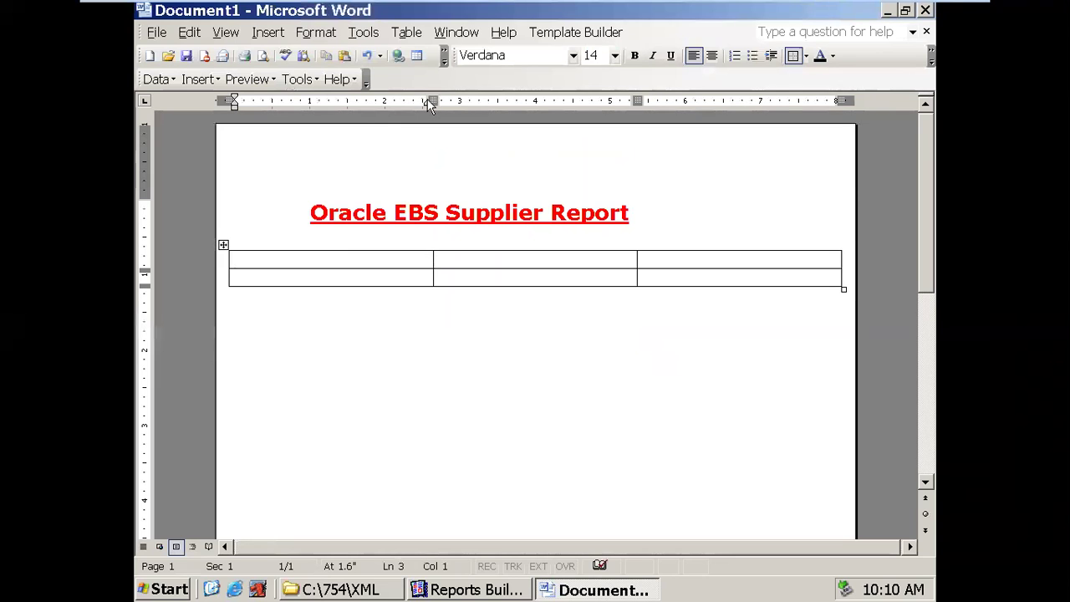
left_click_drag(427, 101, 354, 101)
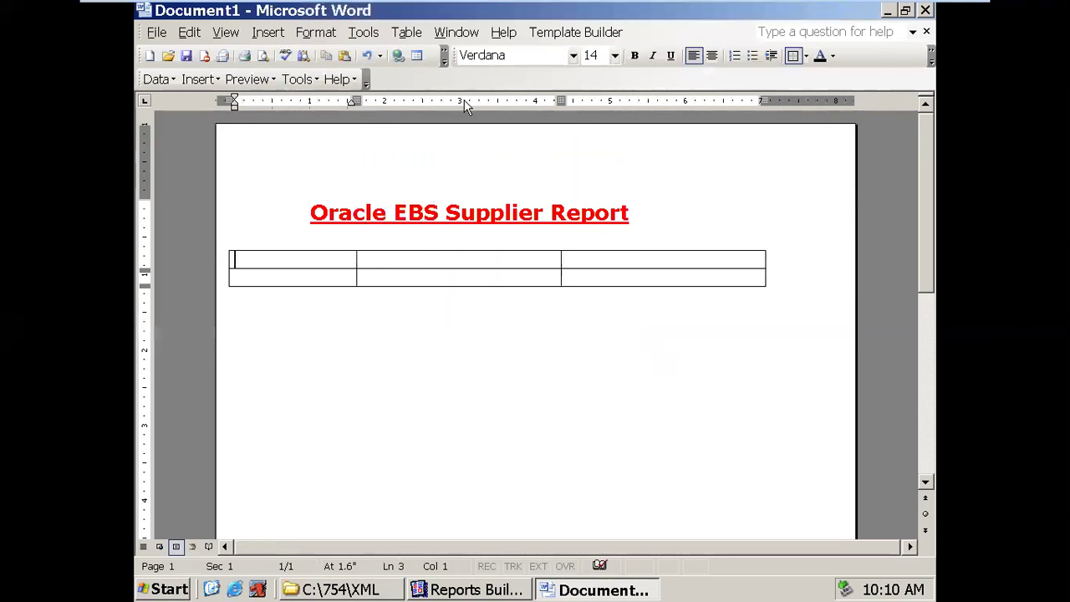
left_click_drag(560, 100, 657, 101)
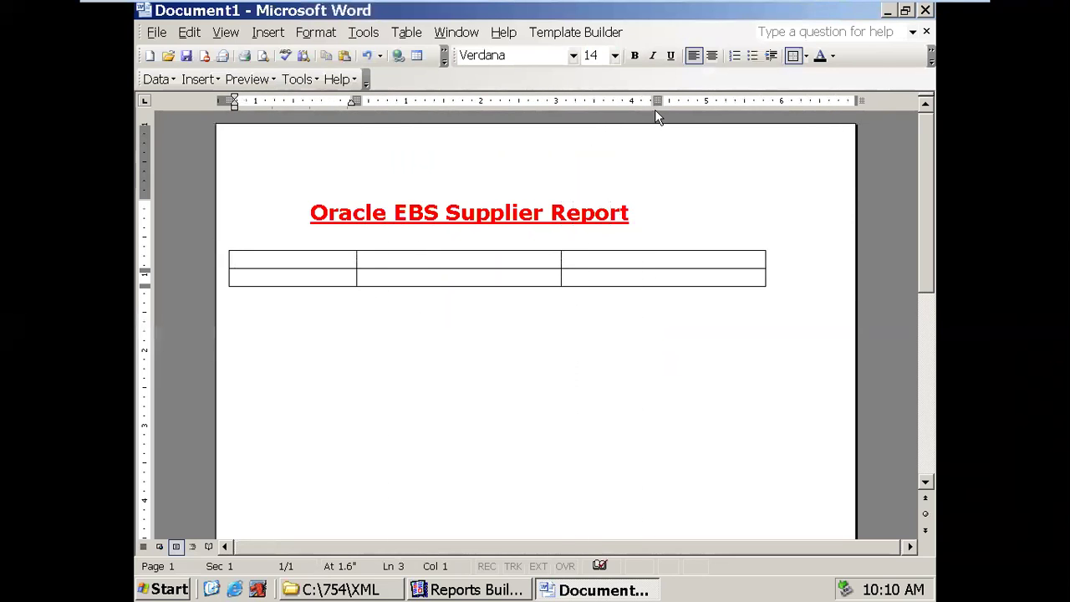
left_click_drag(857, 101, 789, 101)
left_click_drag(658, 101, 724, 101)
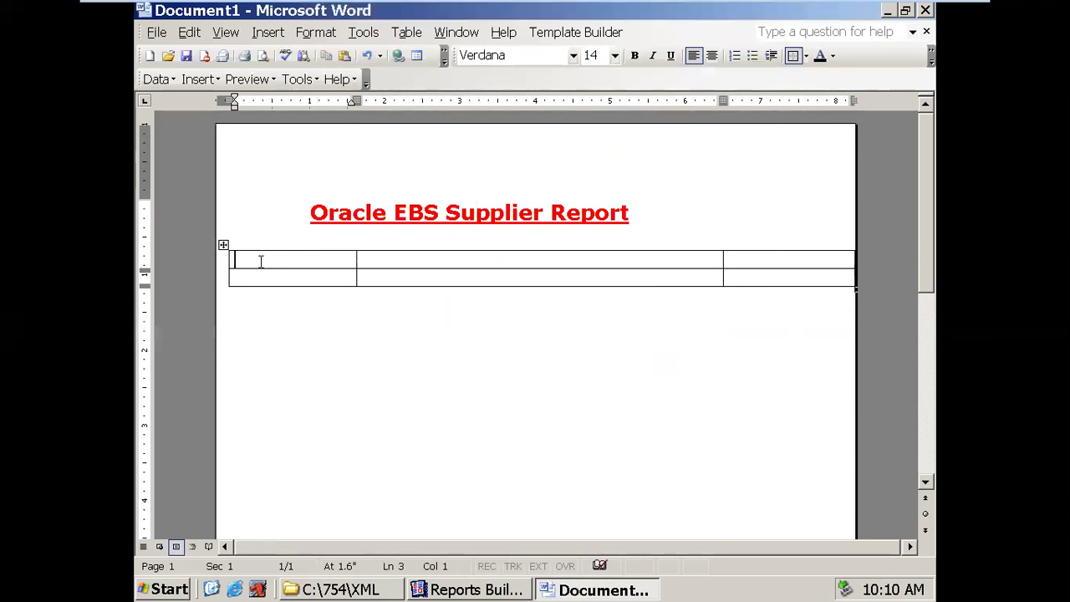
Step: Enter the column headers Vendor ID, Vendor Name and Creation Date
type("Vendoer")
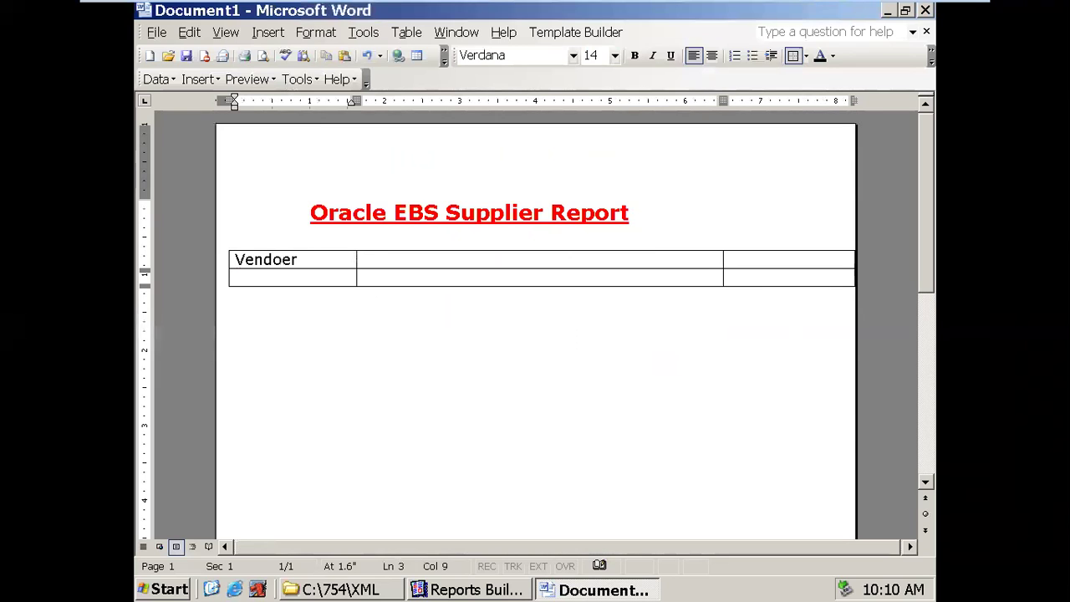
key("BackSpace")
key("BackSpace")
type("r ID")
key("Tab")
type("Vendor Name")
key("Tab")
type("C")
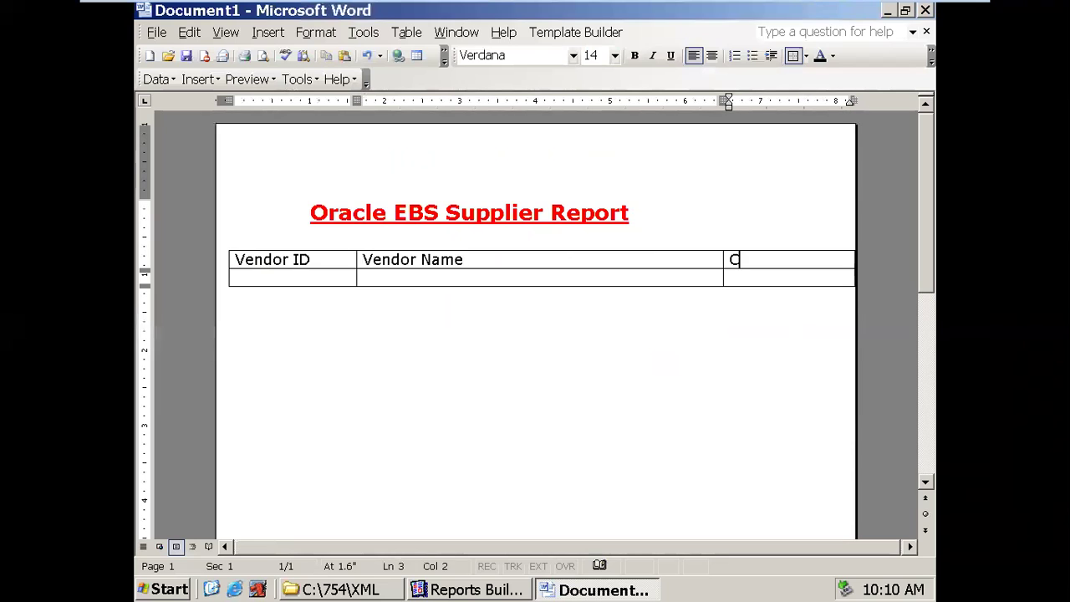
type("reation Date")
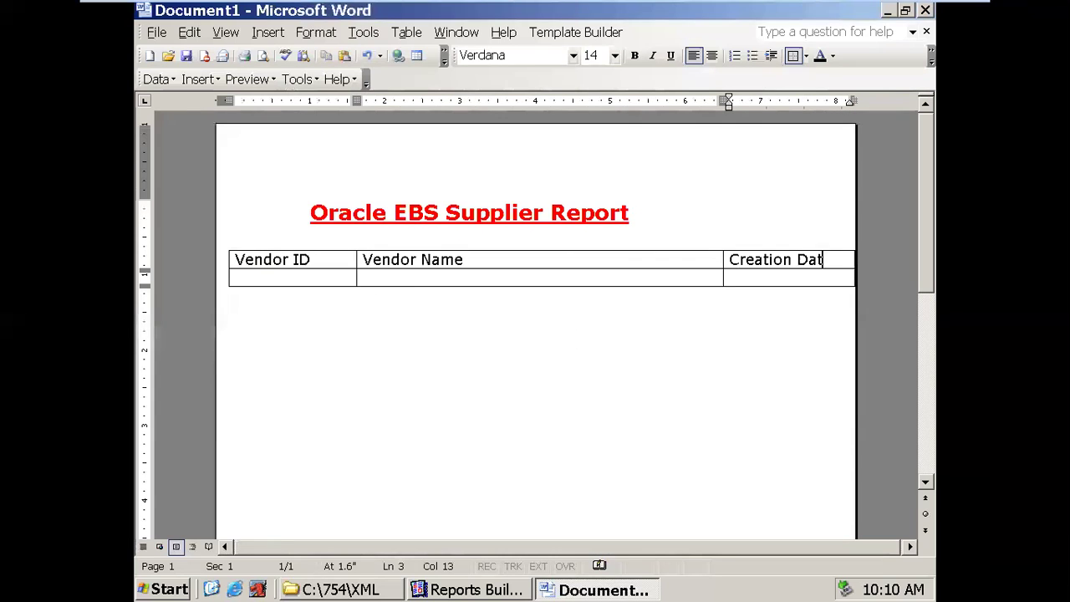
Step: Load the supplier XML file as the template's data source
left_click(242, 277)
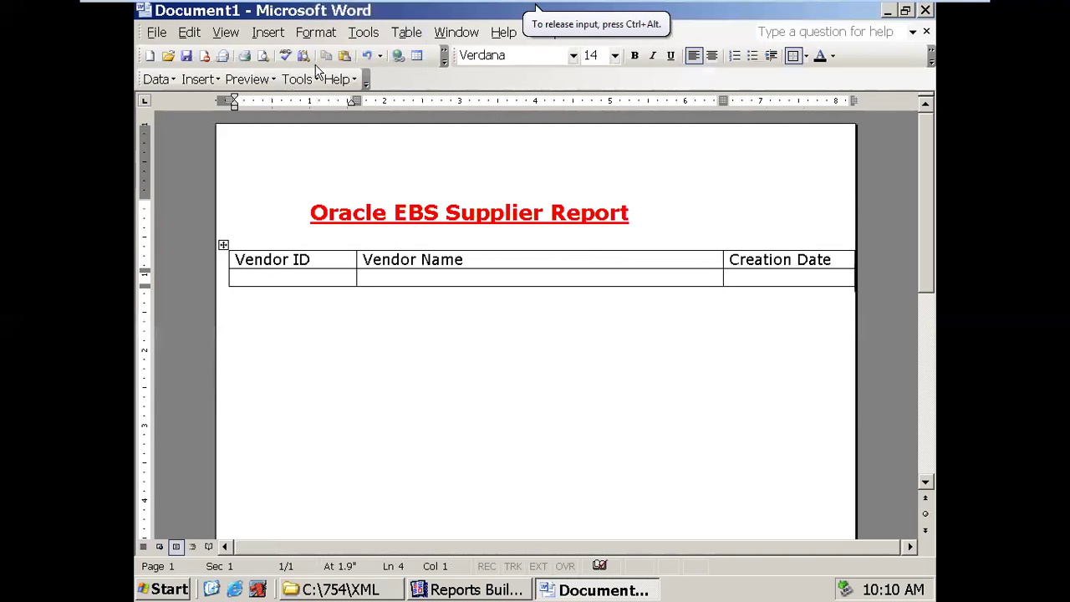
left_click(198, 78)
left_click(226, 97)
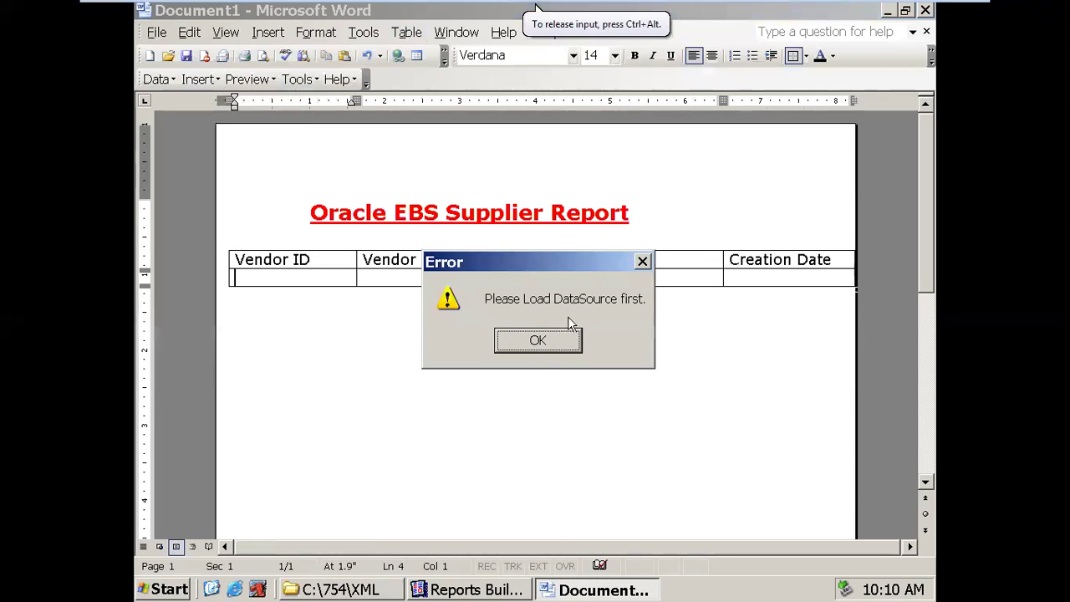
left_click(555, 330)
left_click(157, 78)
left_click(177, 98)
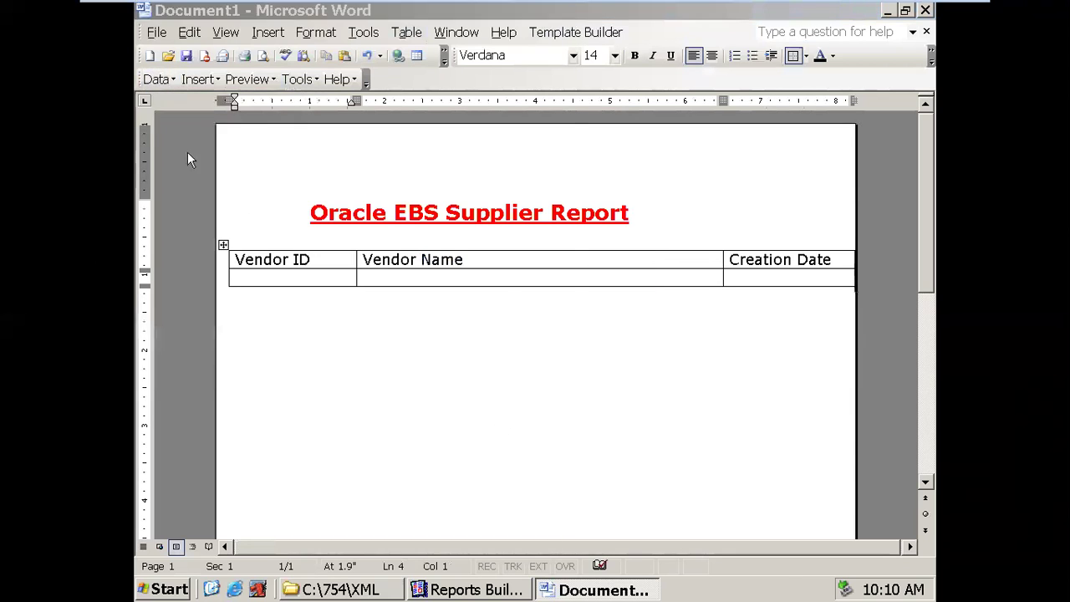
double_click(283, 63)
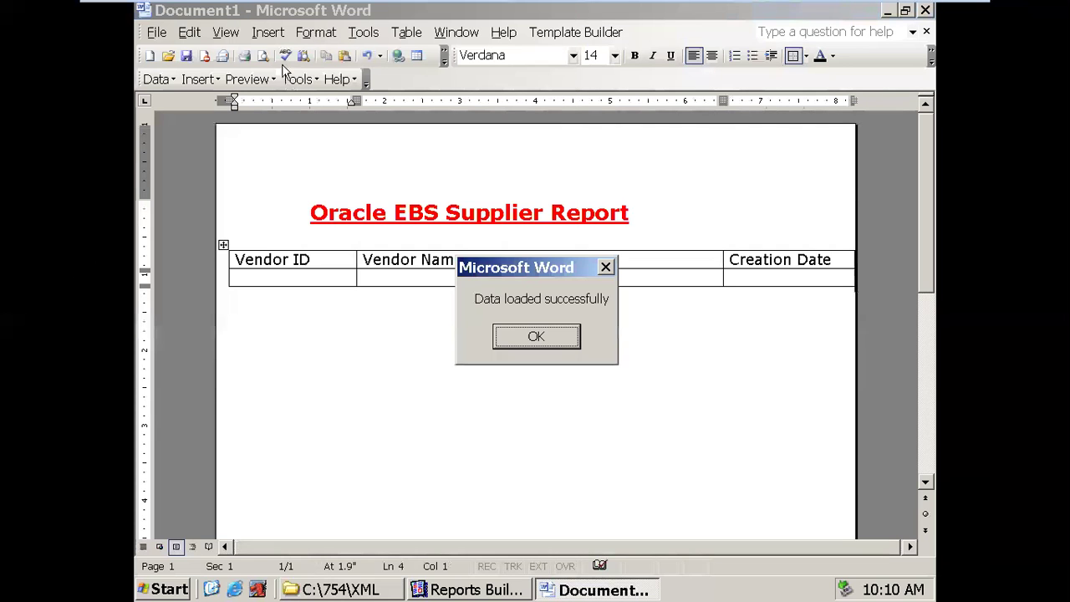
left_click(514, 329)
Step: Insert the VENDOR_ID field into the first data cell
left_click(197, 78)
left_click(216, 98)
left_click(757, 201)
left_click(717, 448)
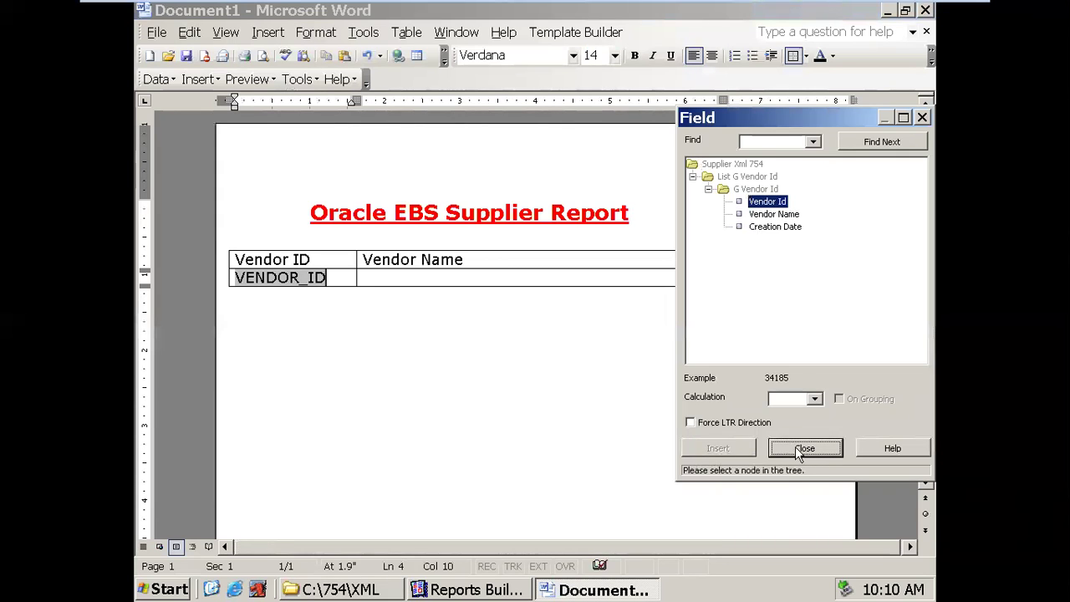
left_click(804, 448)
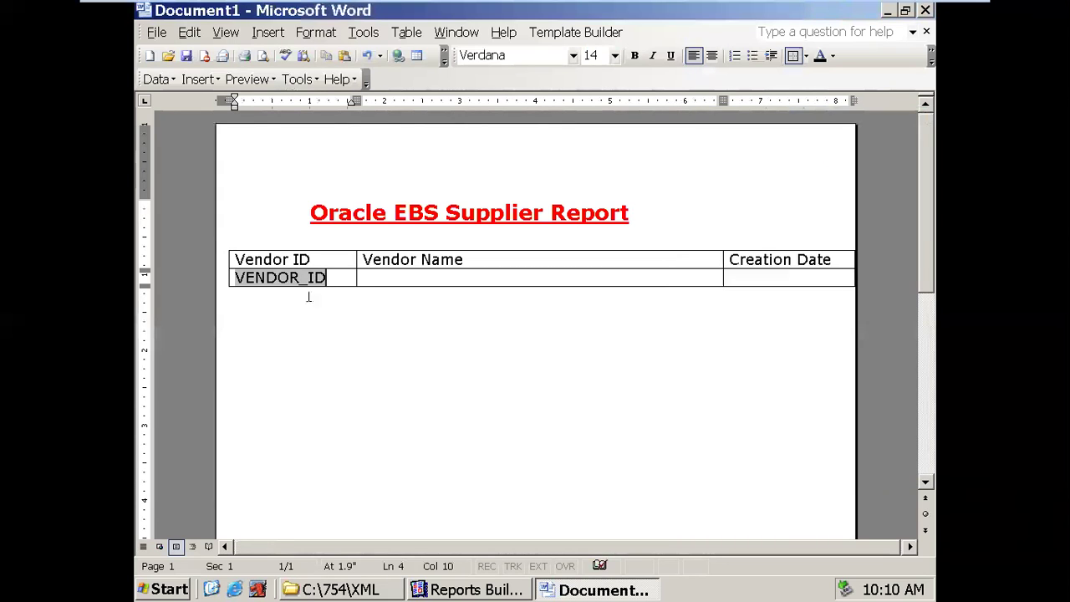
Step: Set the VENDOR_ID field's default text to 'Be' and clear its help text
double_click(257, 282)
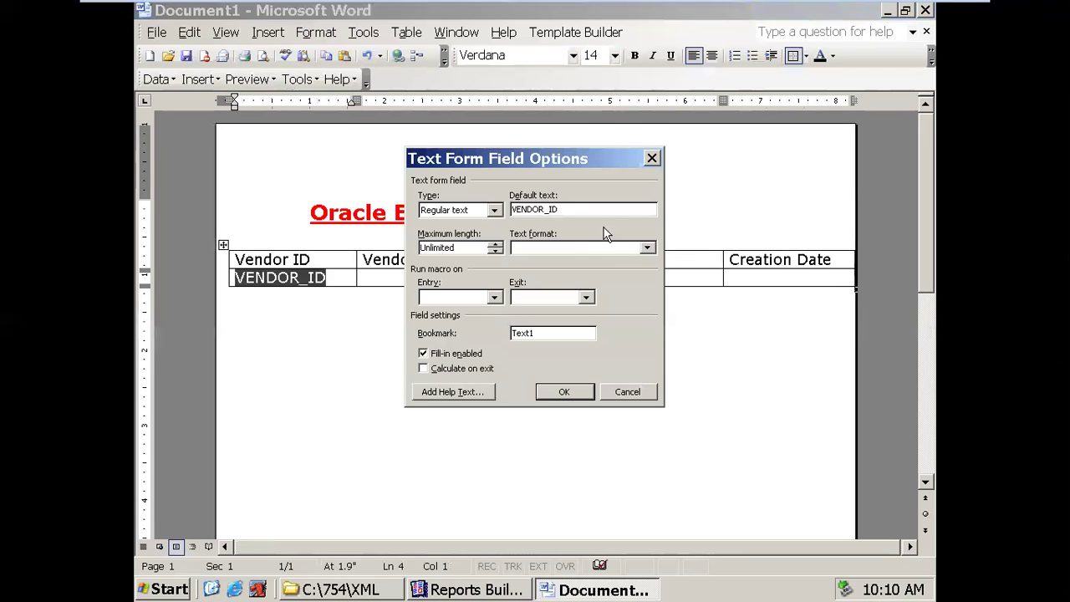
type("Begin")
left_click(462, 392)
key("ctrl+a")
key("Delete")
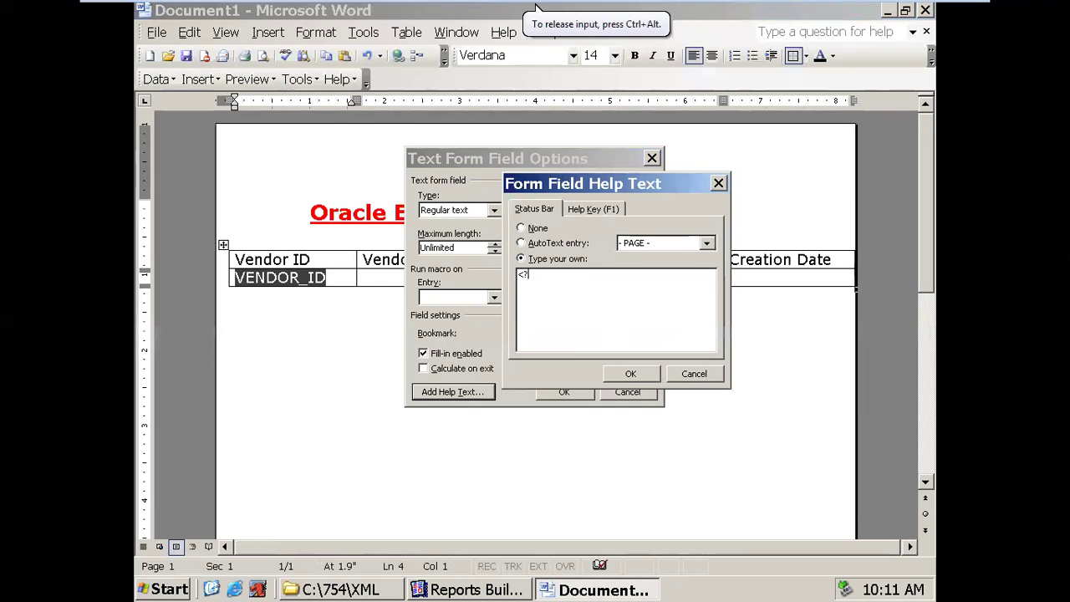
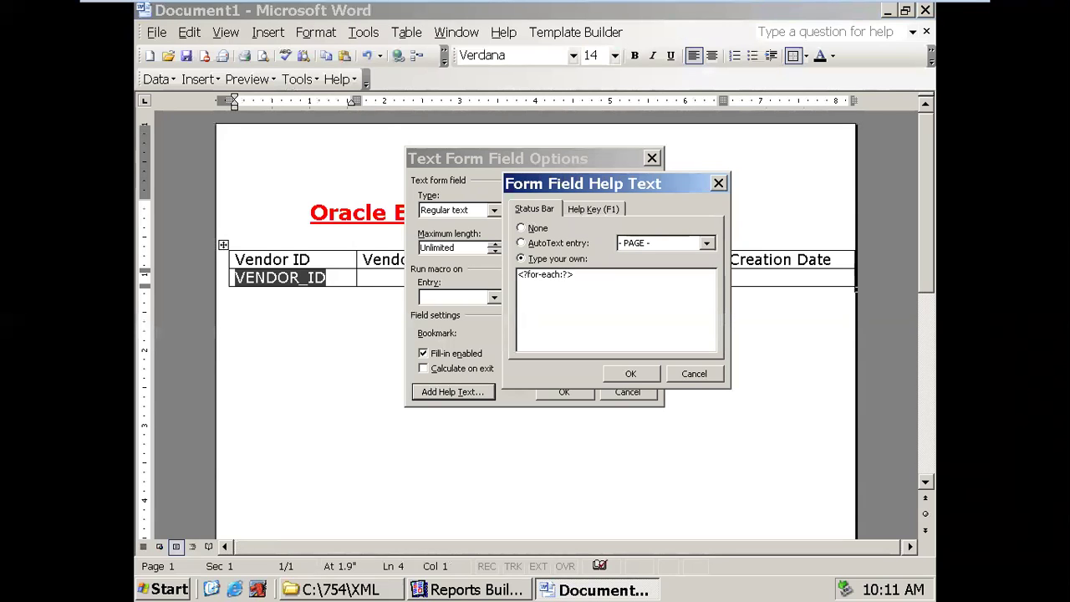
Step: Set the Begin field's help text to <?for-each:G_VENDOR_ID?> using the group tag from Reports Builder
left_click(422, 590)
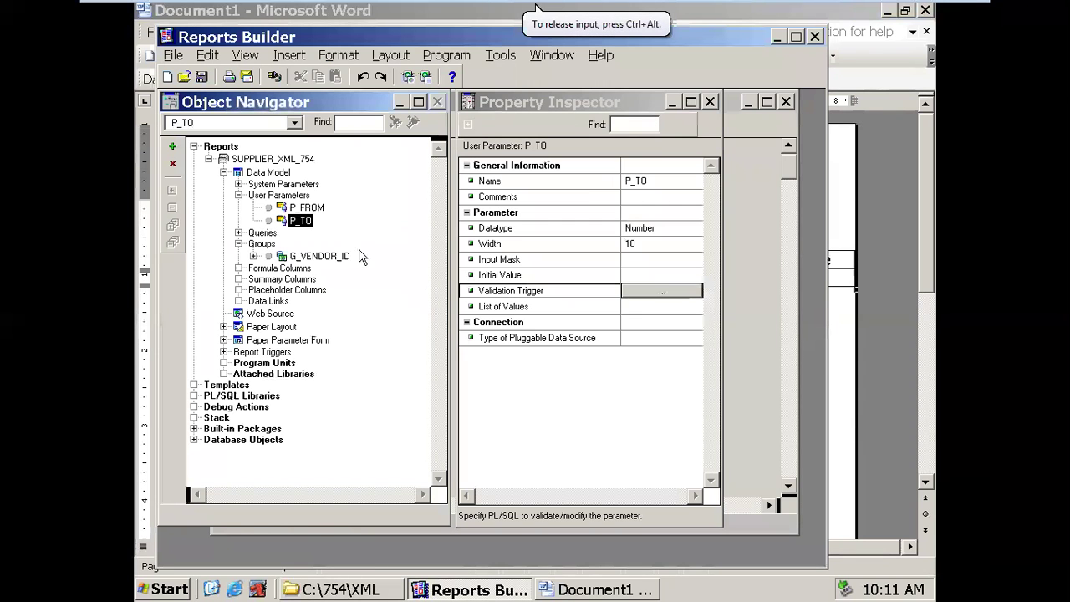
left_click(711, 102)
left_click(616, 216)
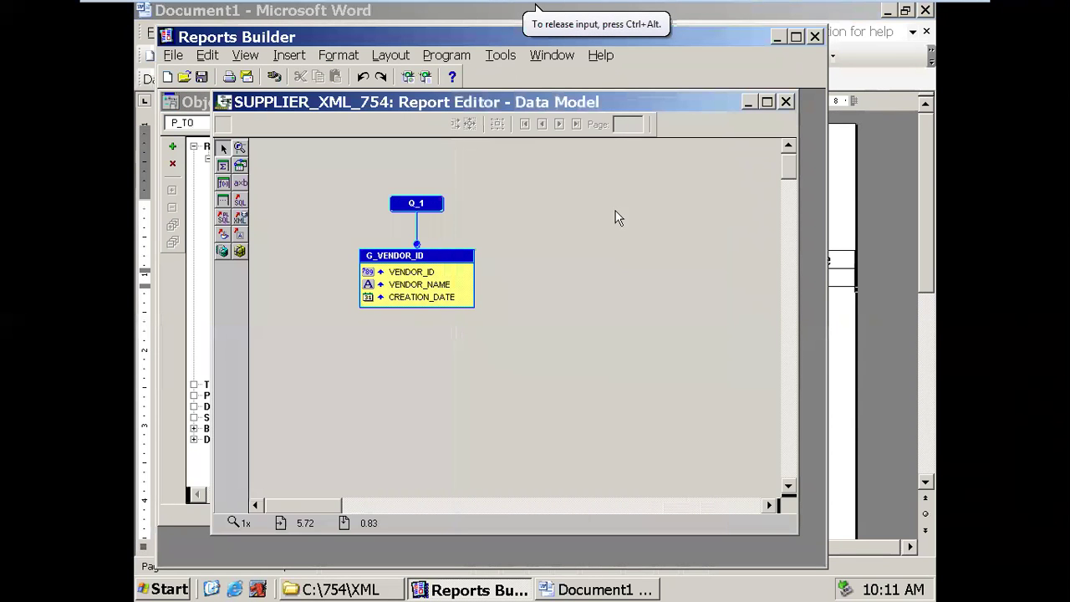
double_click(394, 255)
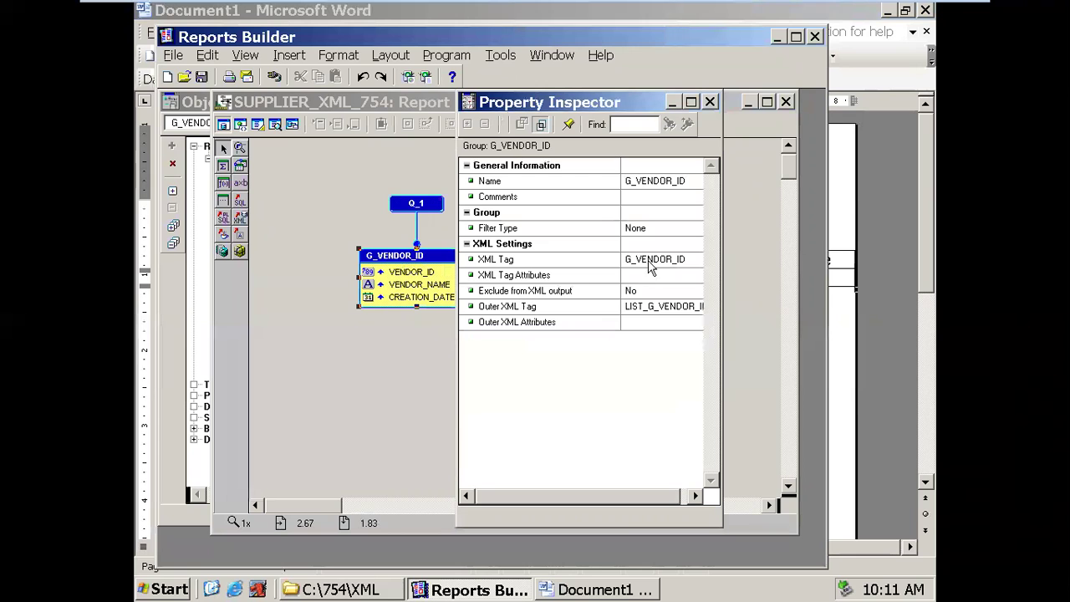
left_click(650, 264)
key("ctrl+c")
left_click(591, 589)
key("ctrl+v")
left_click(629, 376)
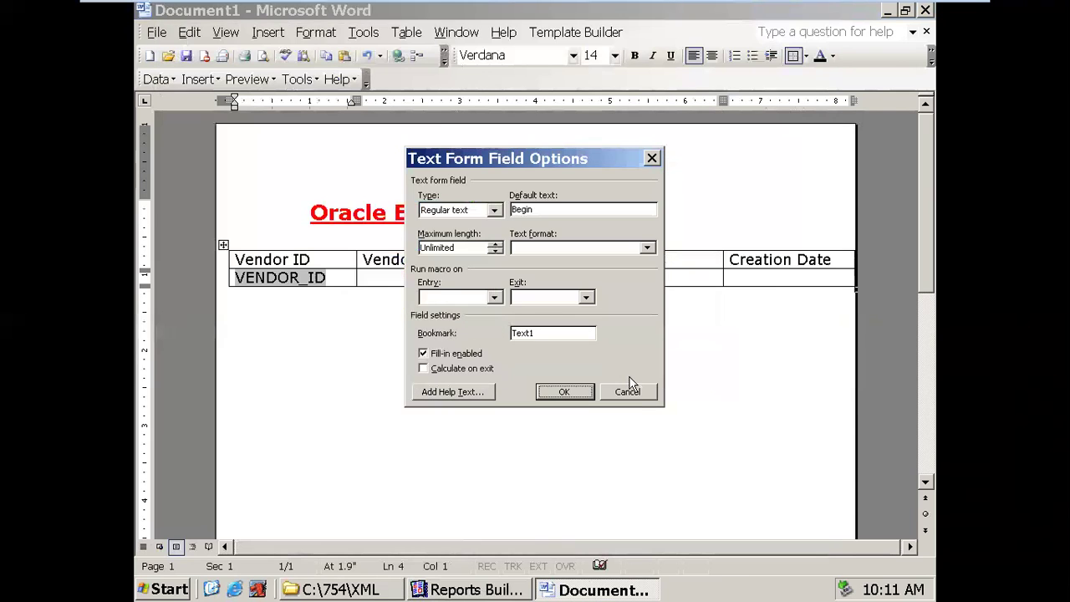
left_click(578, 398)
Step: Paste copies of the Begin field into the other cells of the table row
left_click(288, 279)
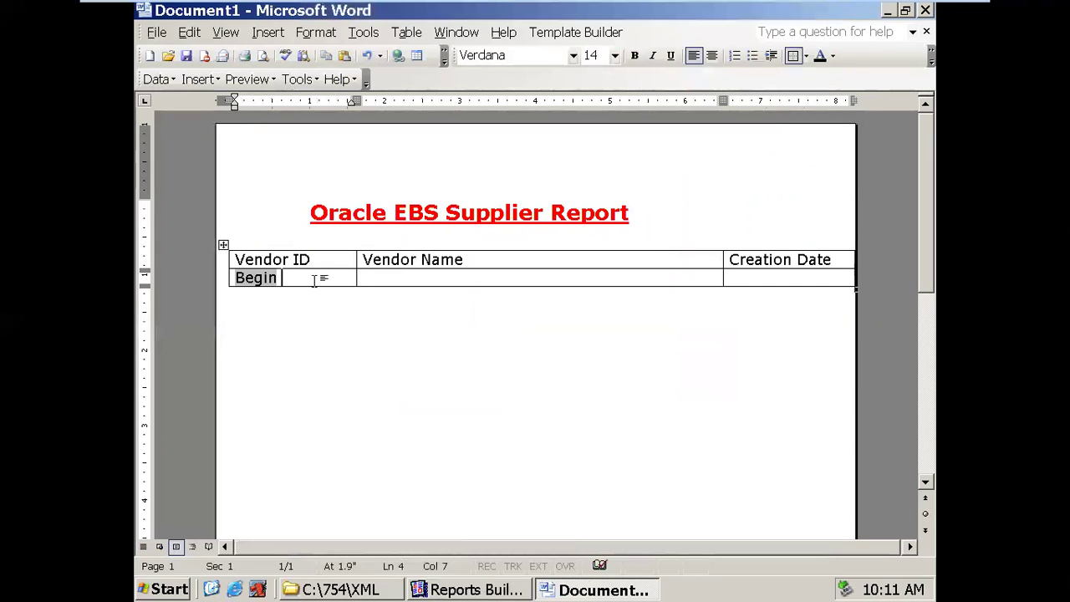
type("Begin")
key("Tab")
type("Begin")
key("Tab")
type("Begin")
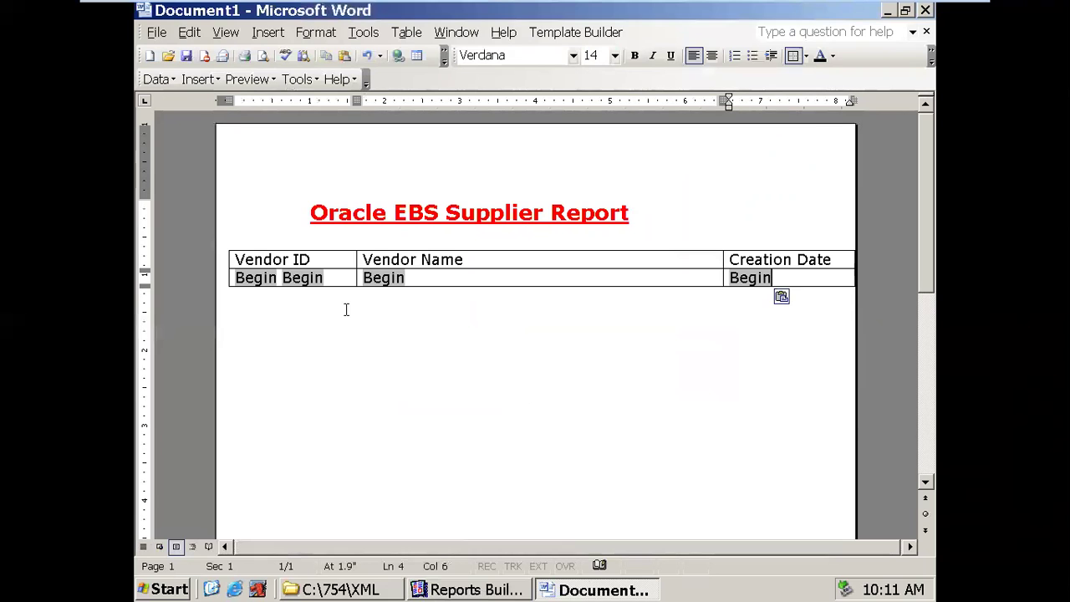
type("Begin")
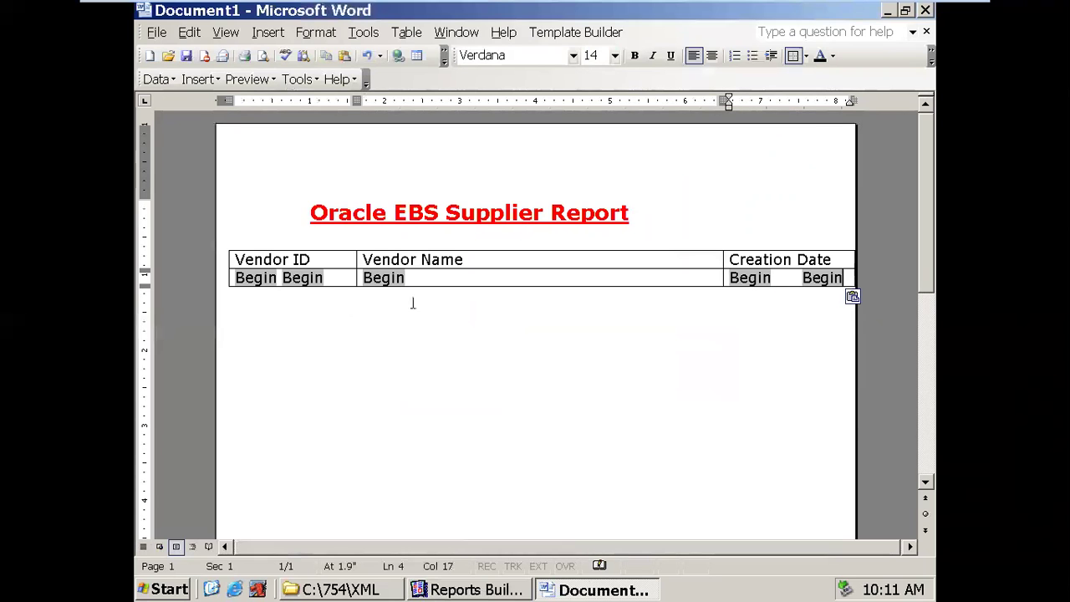
Step: Change the second field's default text to ID and delete its copied for-each help text
double_click(301, 278)
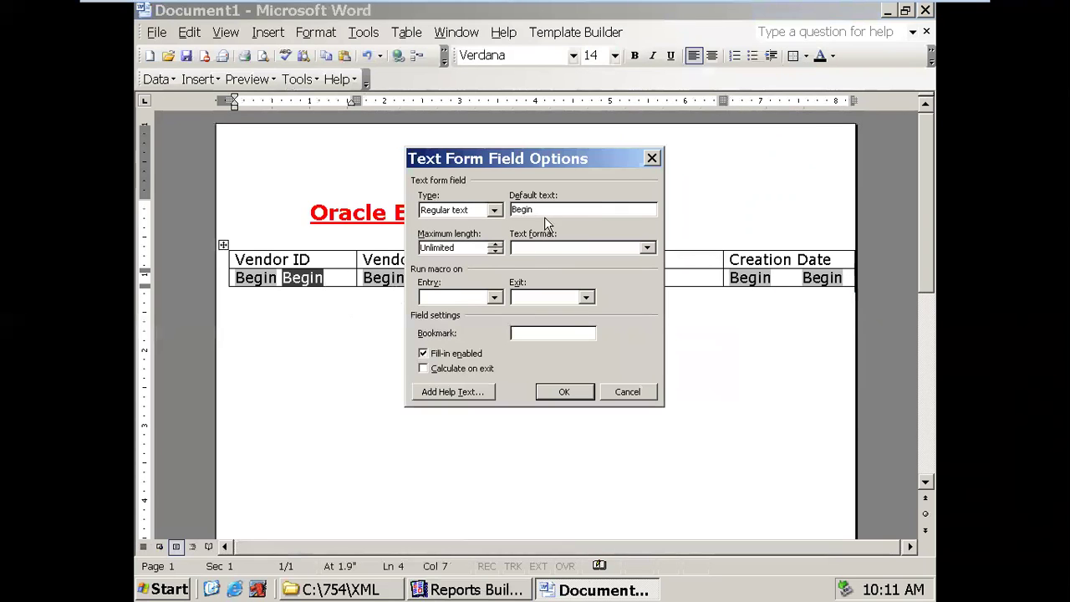
type("ID")
left_click(430, 393)
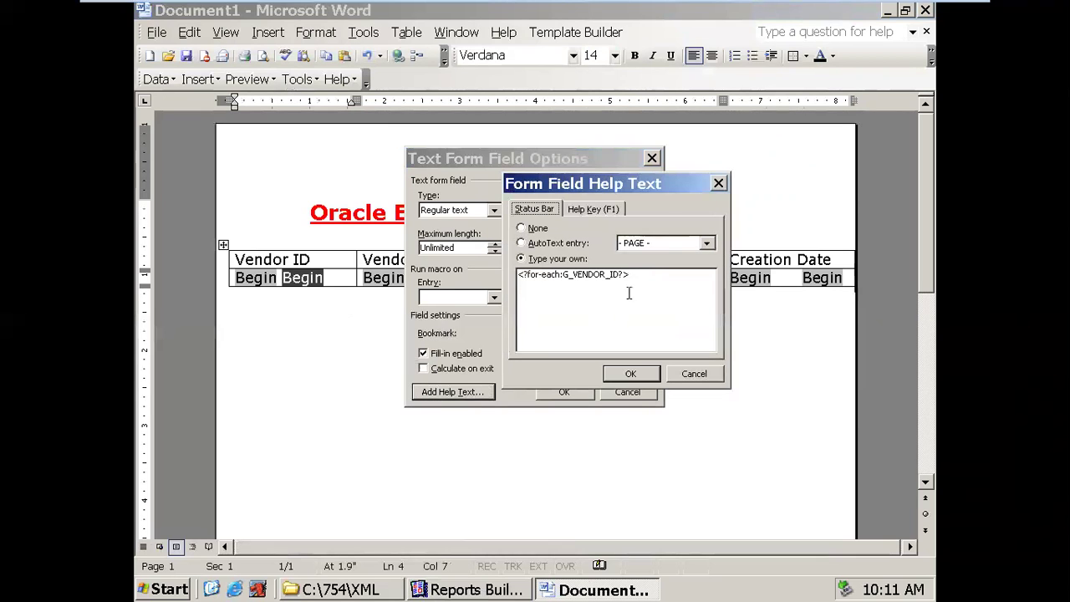
left_click_drag(621, 275, 524, 276)
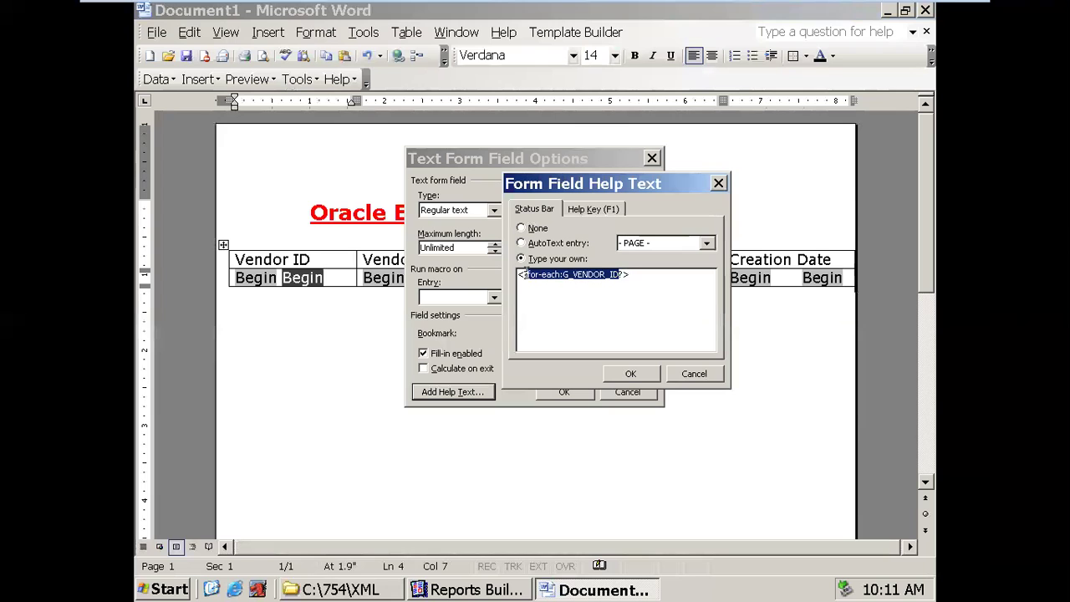
key("Delete")
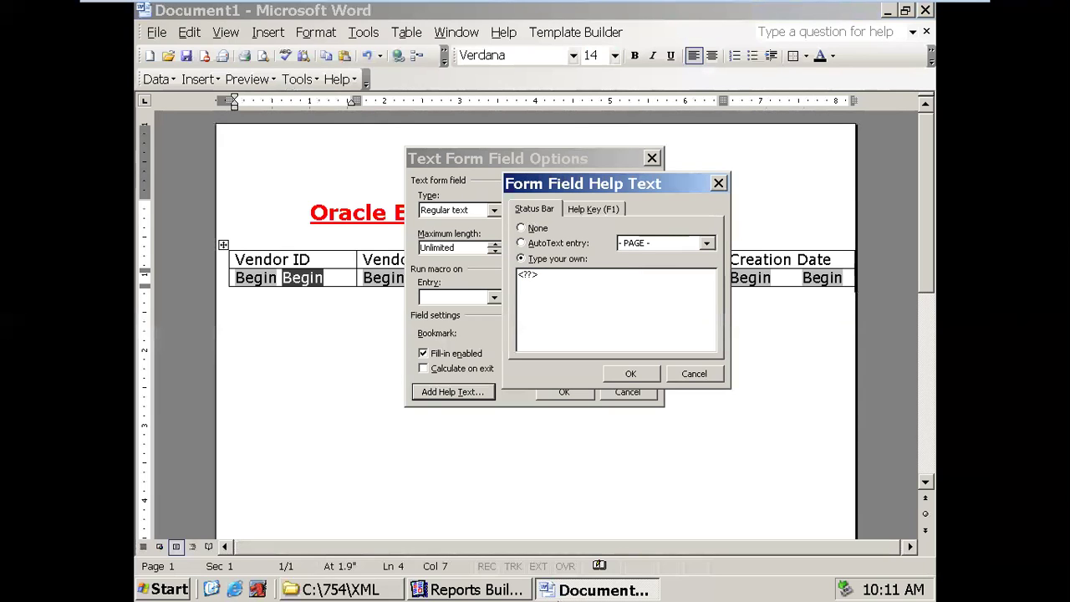
Step: Copy the VENDOR_ID tag from Reports Builder into the ID field's help text as <?VENDOR_ID?>
left_click(510, 590)
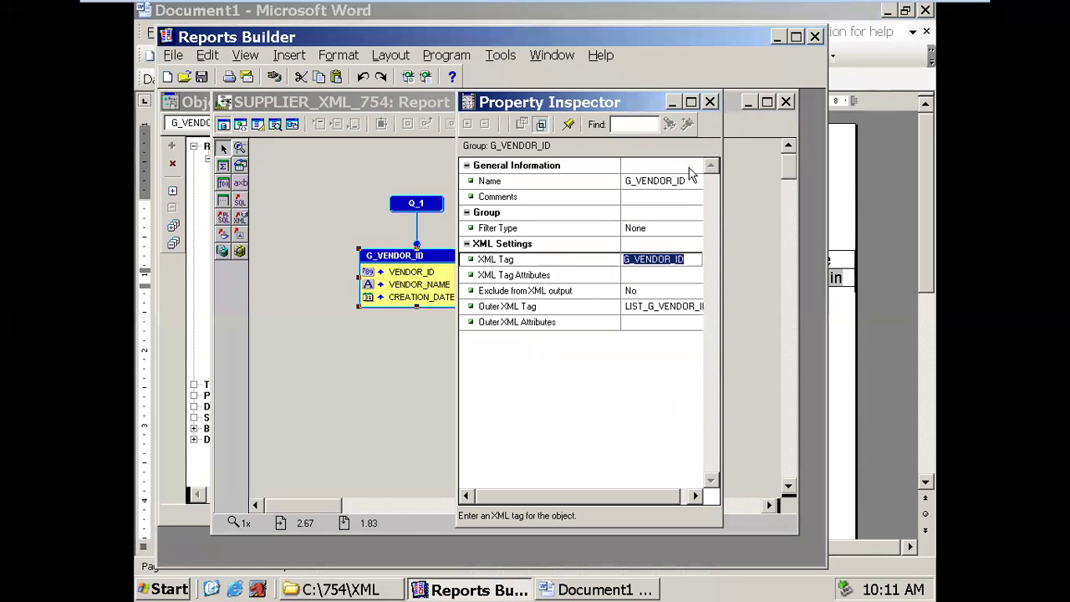
left_click(710, 102)
double_click(447, 272)
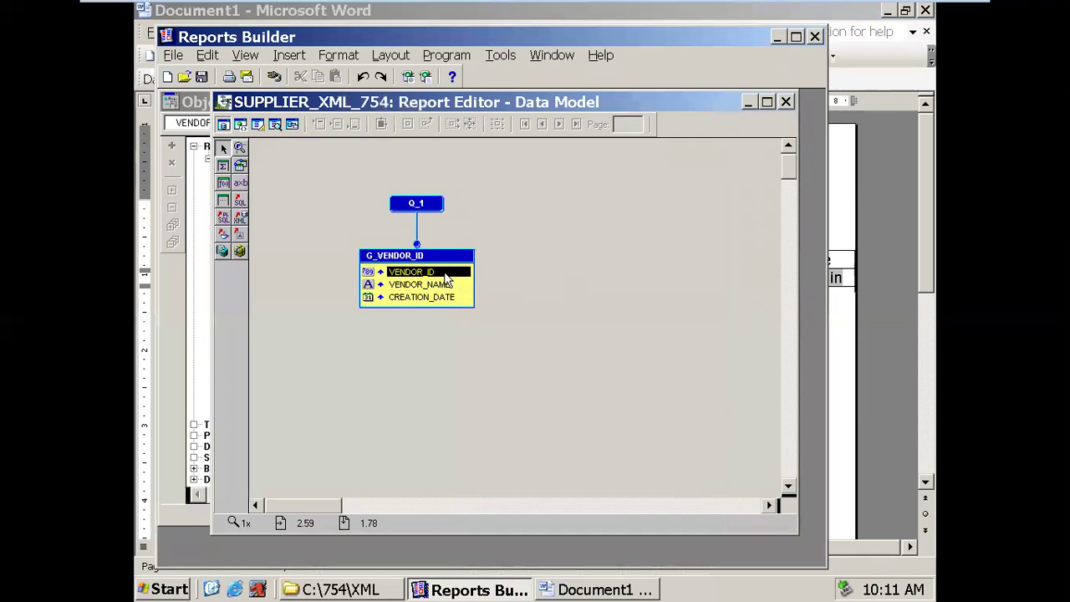
left_click(571, 182)
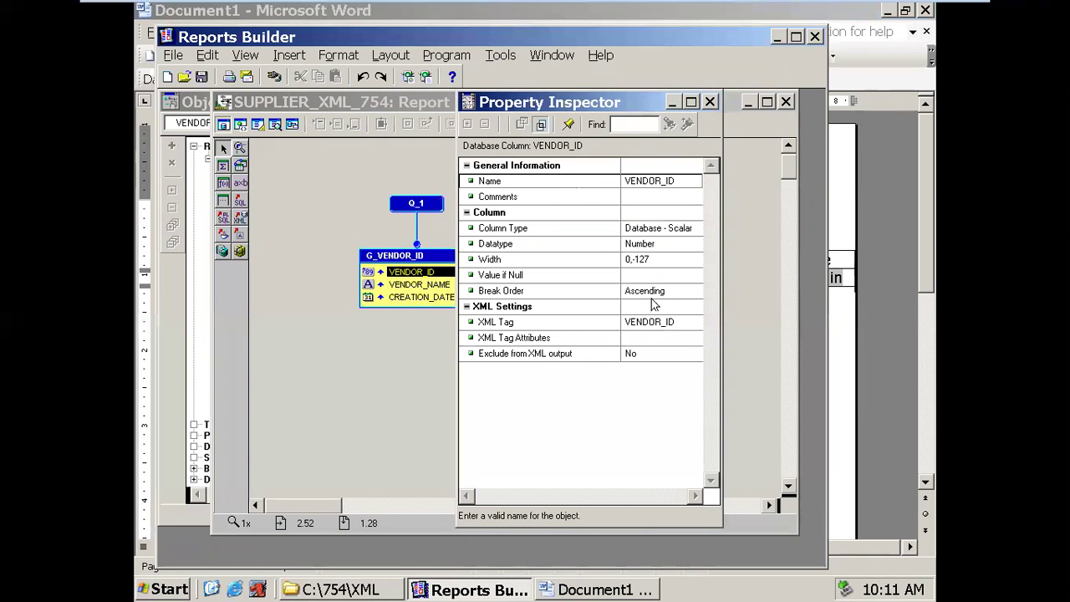
left_click(655, 328)
key("ctrl+c")
key("alt+Tab")
key("ctrl+v")
left_click(630, 375)
left_click(588, 398)
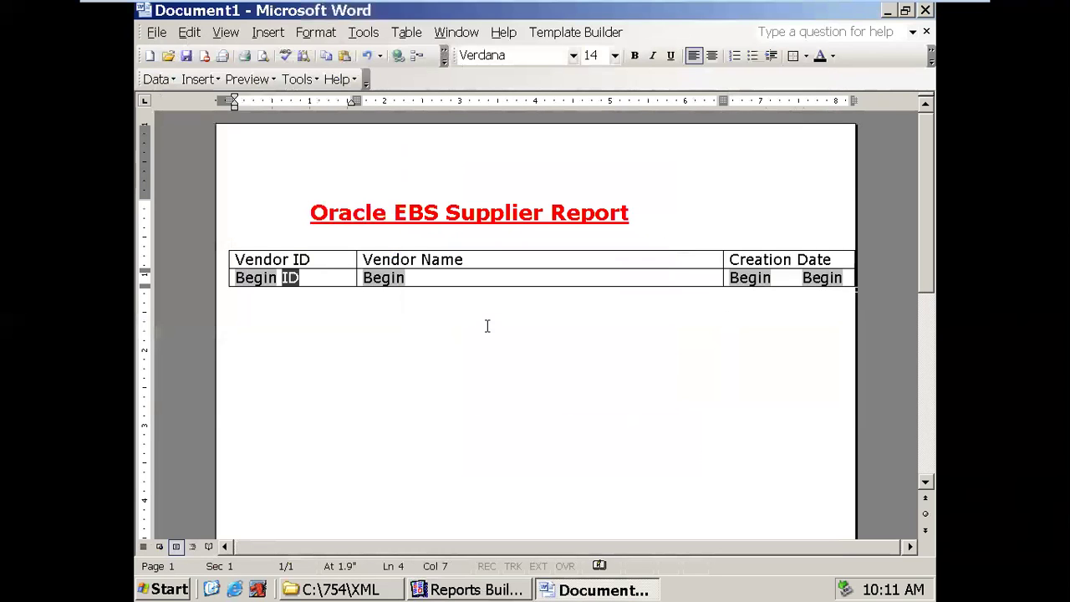
Step: Relabel the Vendor Name field Vname with help text <?VENDOR_NAME?>
left_click(387, 281)
double_click(387, 280)
double_click(577, 208)
type("Vname")
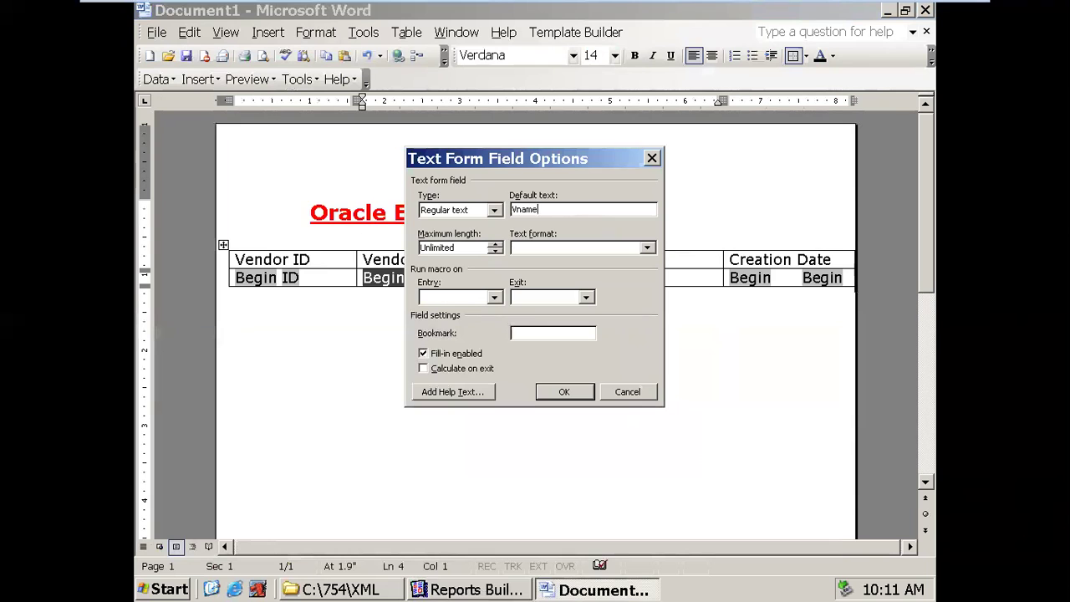
left_click(426, 393)
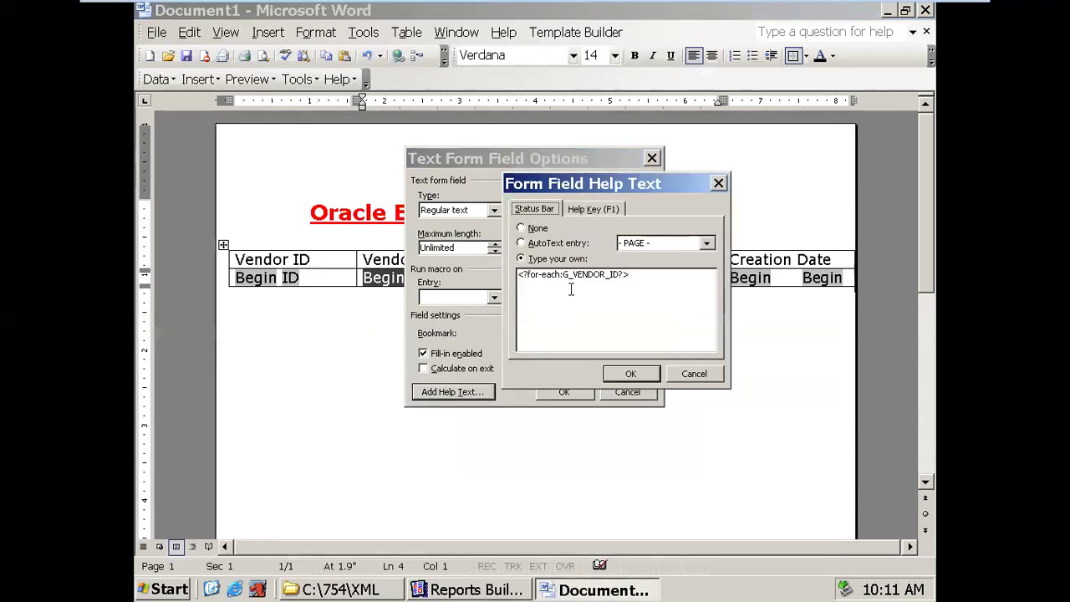
key("alt+Tab")
left_click(405, 284)
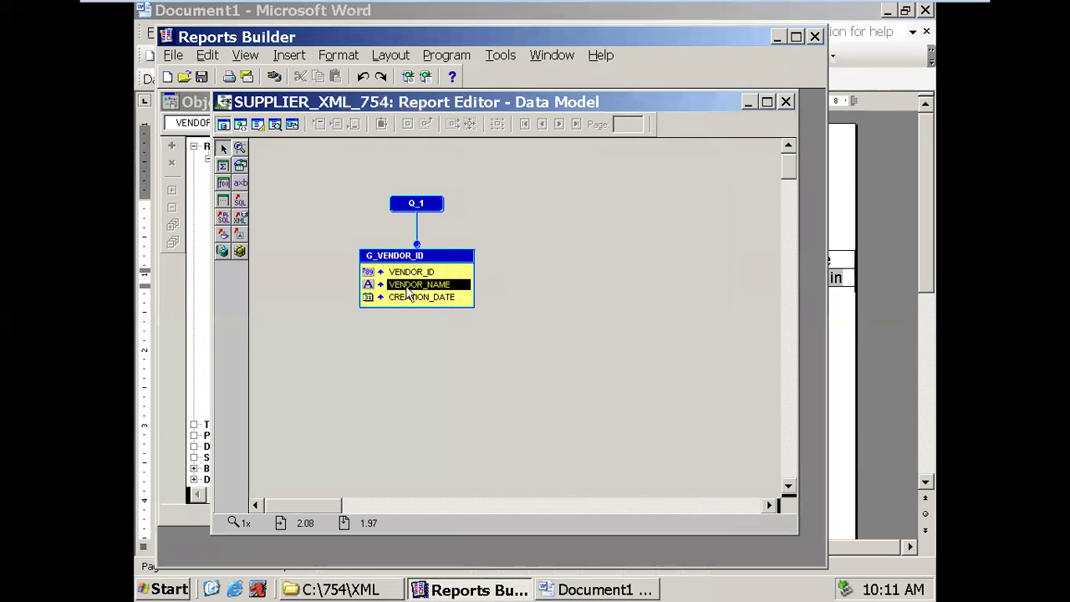
double_click(435, 286)
left_click(635, 339)
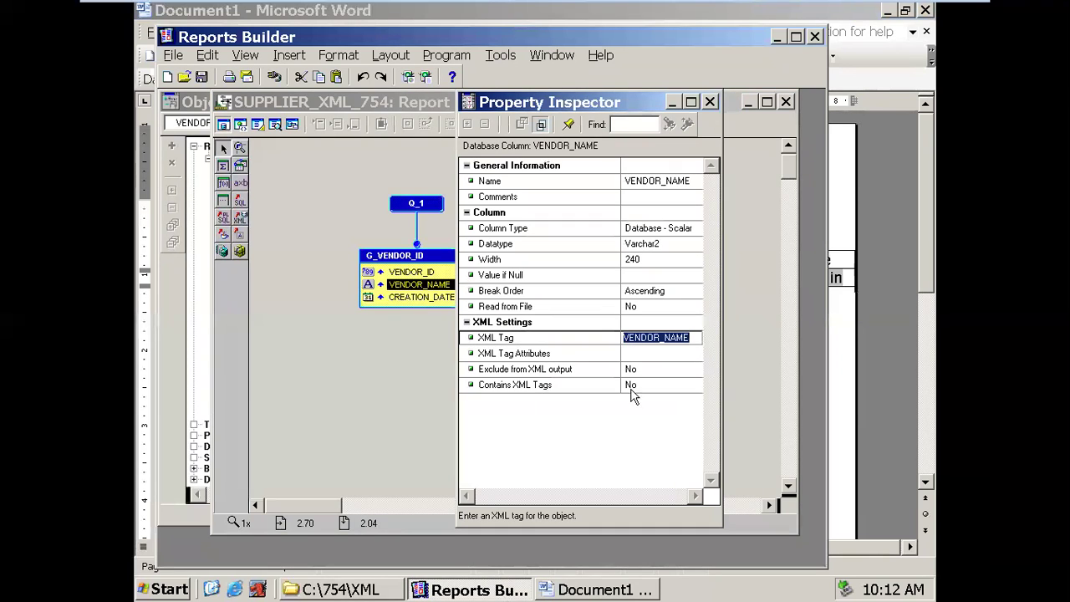
left_click(625, 577)
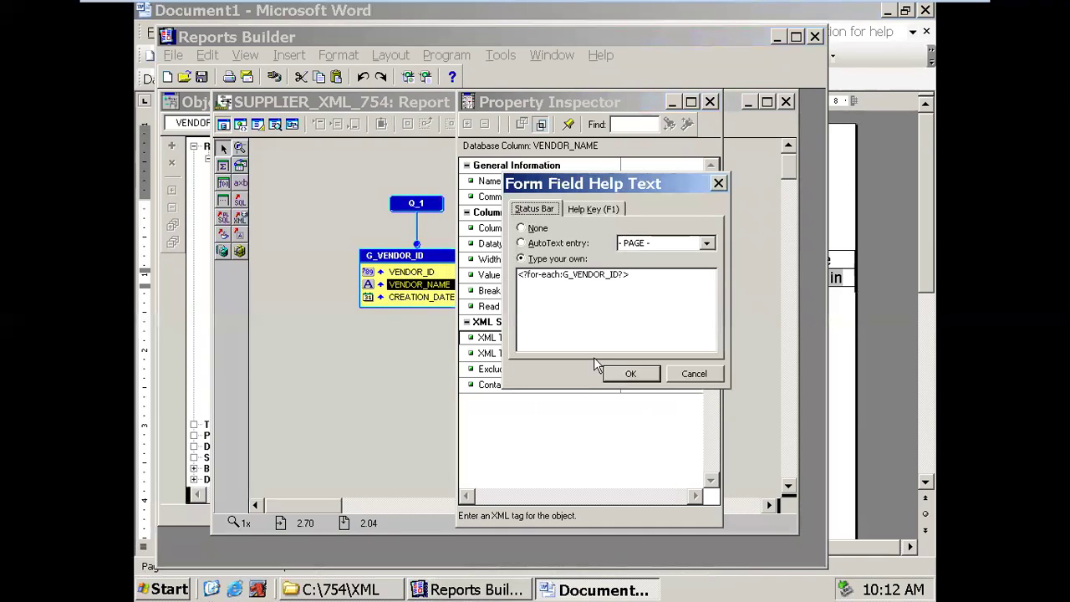
left_click_drag(619, 274, 531, 273)
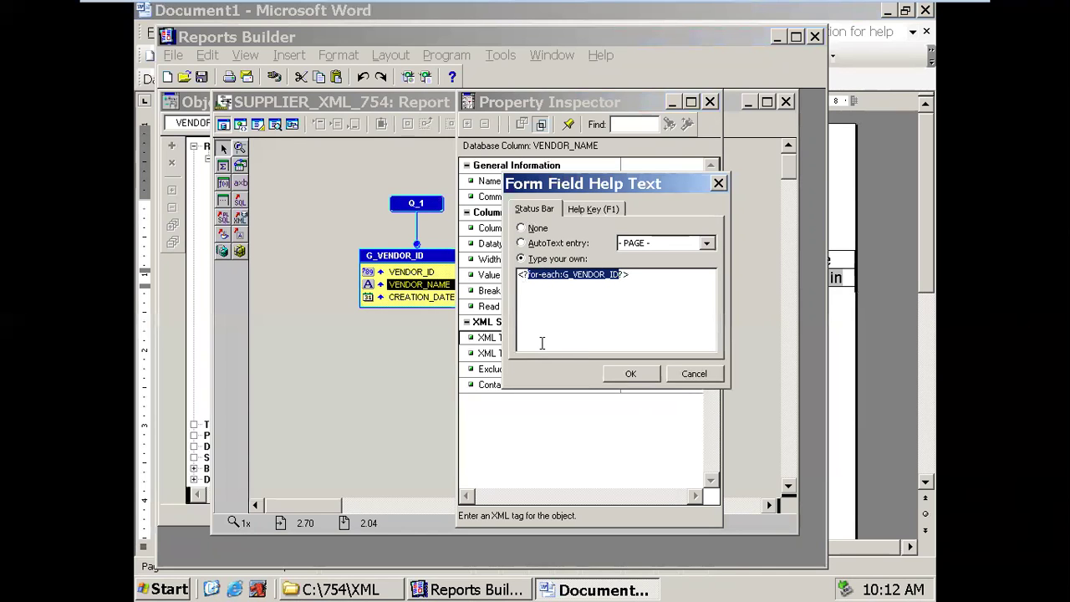
key("ctrl+v")
left_click(631, 374)
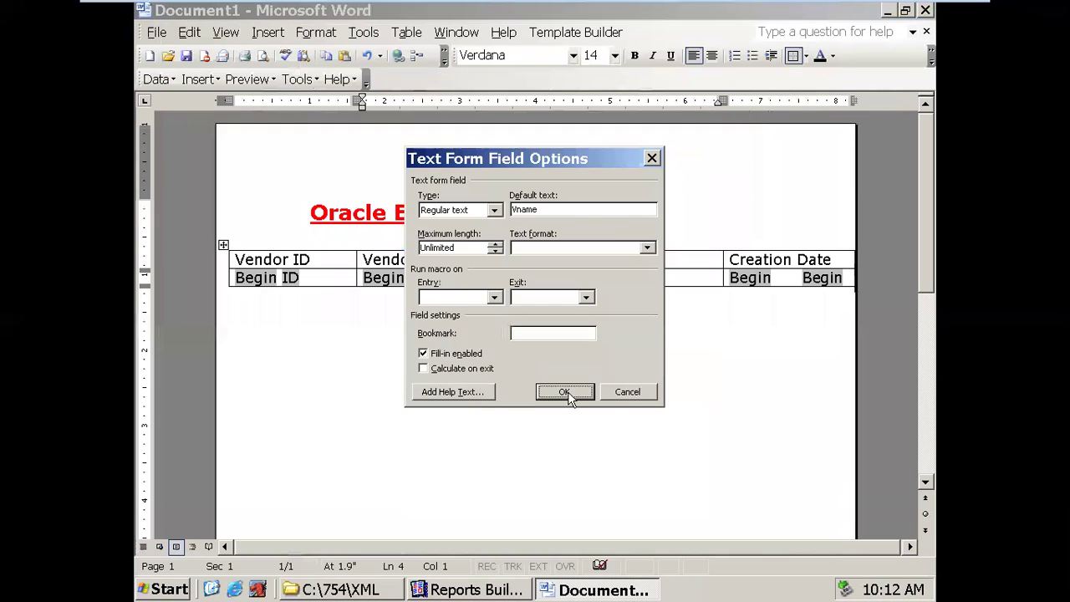
left_click(567, 391)
Step: Relabel the Creation Date field Cdate with help text <?CREATION_DATE?>
double_click(749, 278)
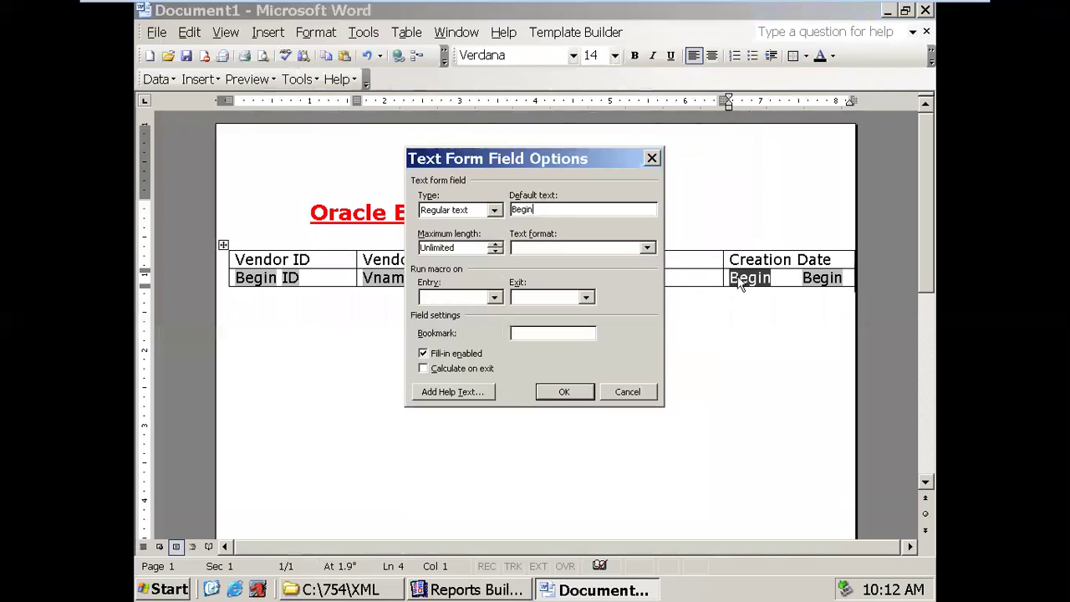
double_click(543, 212)
type("Cdate")
left_click(456, 393)
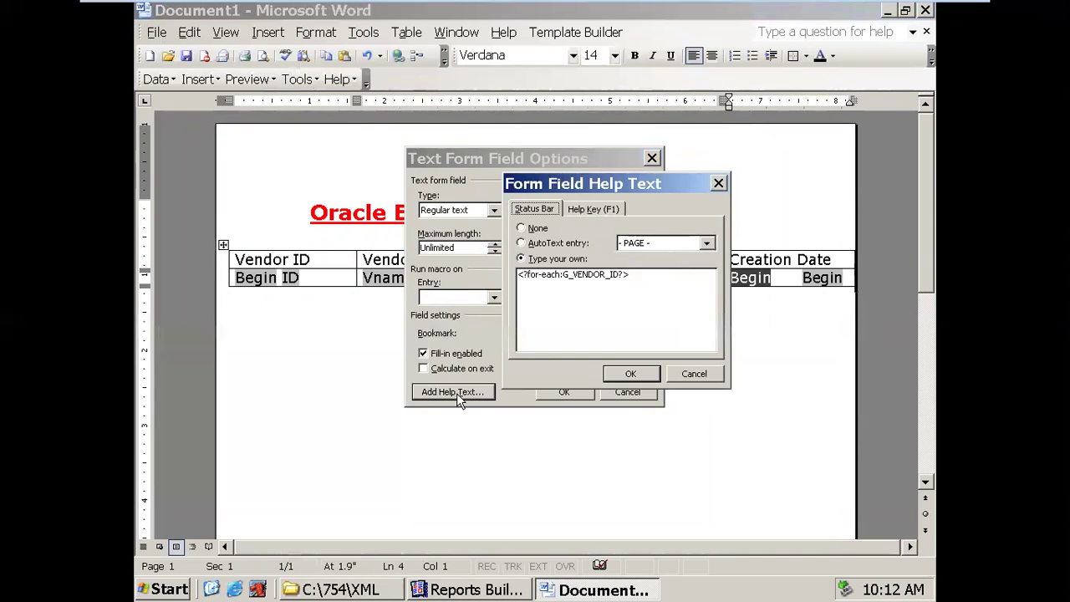
left_click(481, 590)
left_click(458, 297)
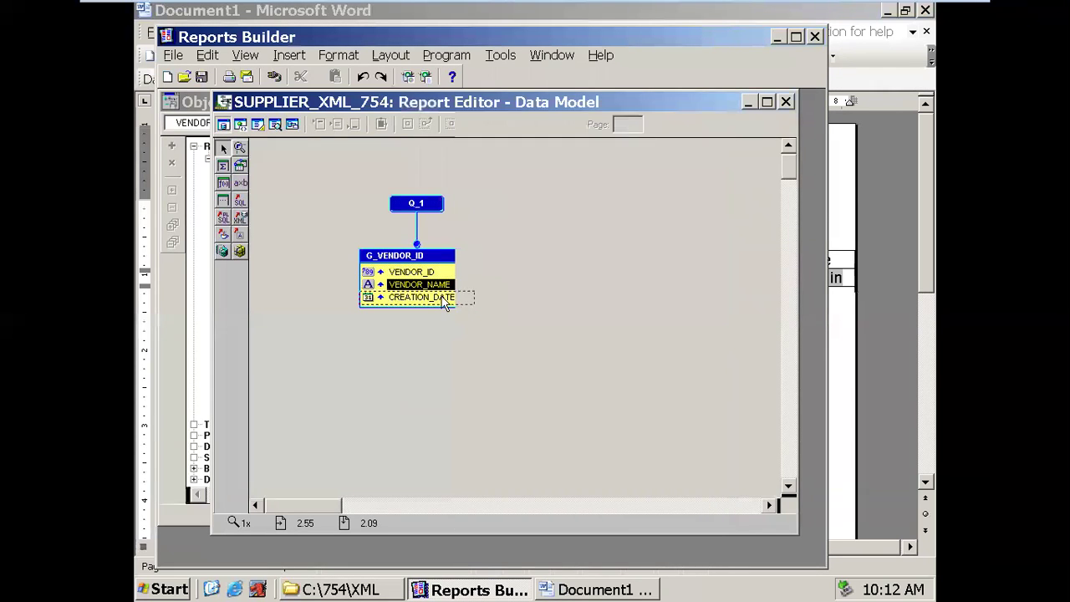
double_click(456, 302)
left_click(608, 342)
left_click(598, 590)
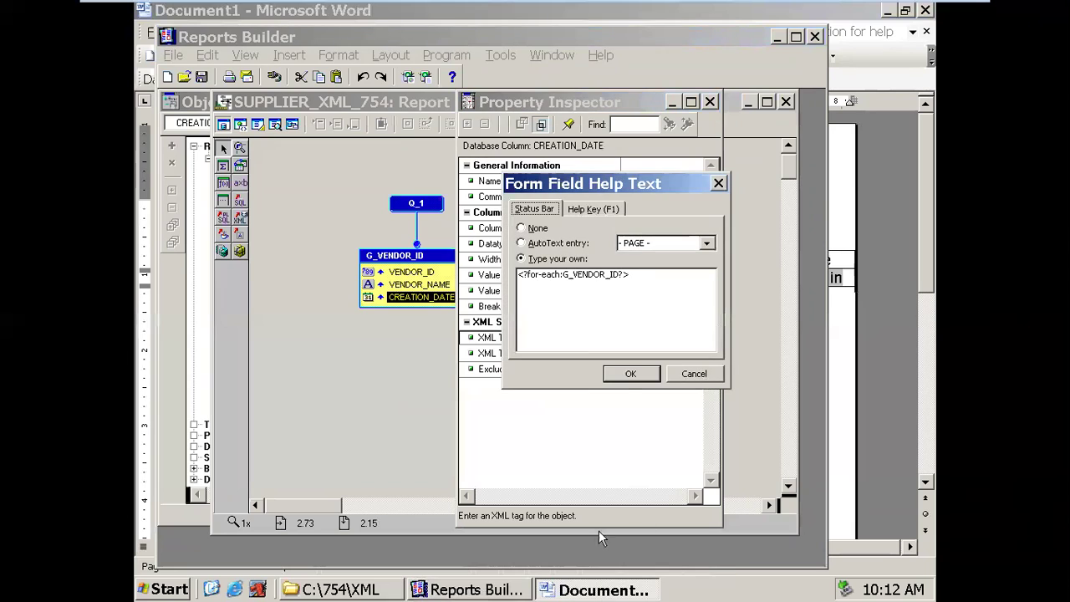
left_click_drag(620, 274, 527, 269)
key("ctrl+v")
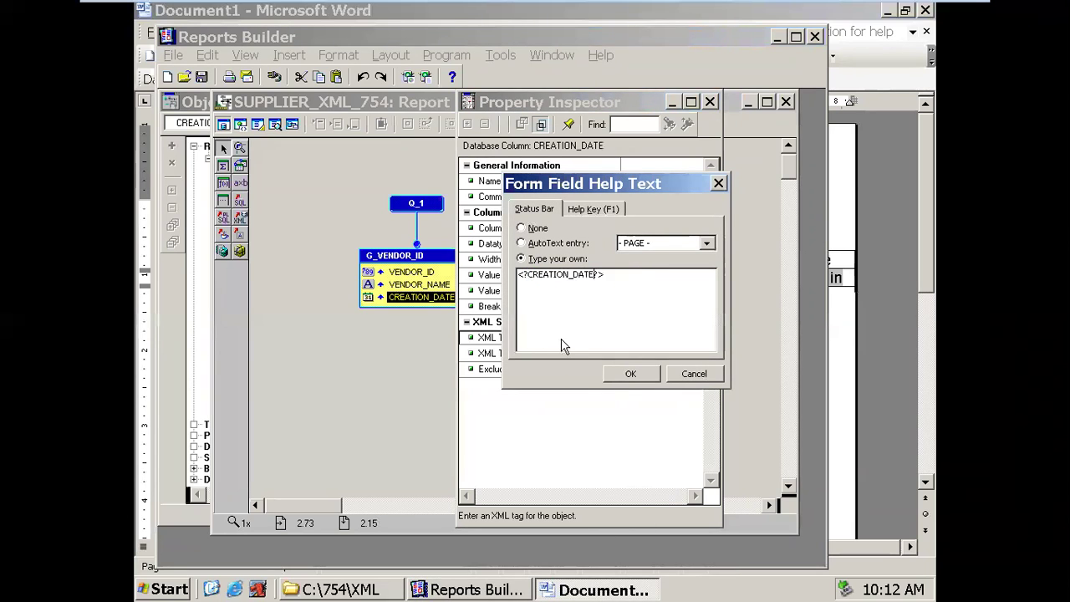
left_click(614, 378)
left_click(589, 388)
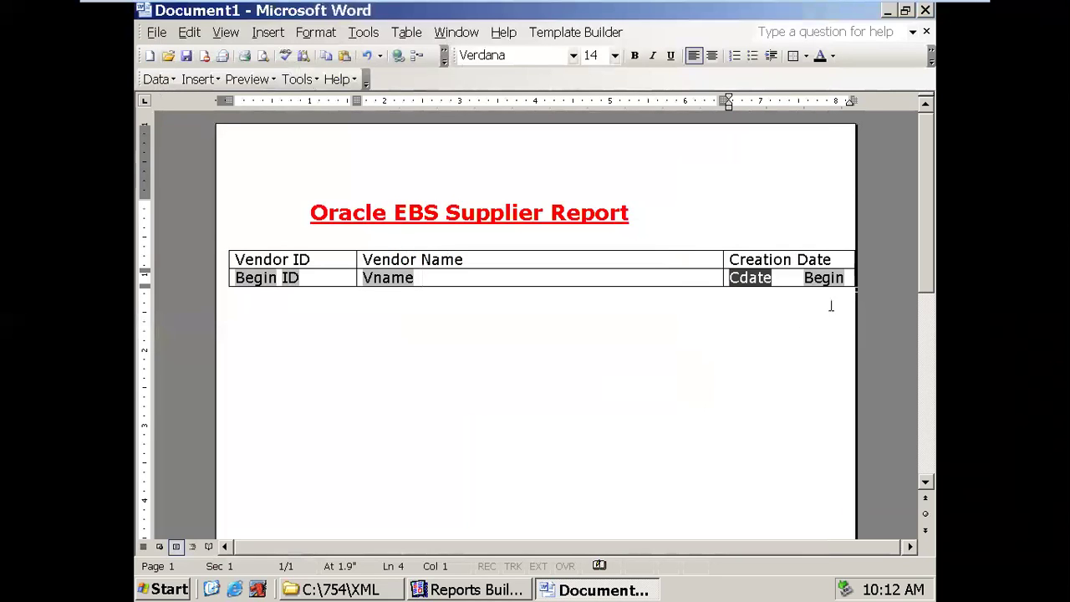
Step: Relabel the last field End and make its help text close the G_VENDOR_ID loop
double_click(817, 279)
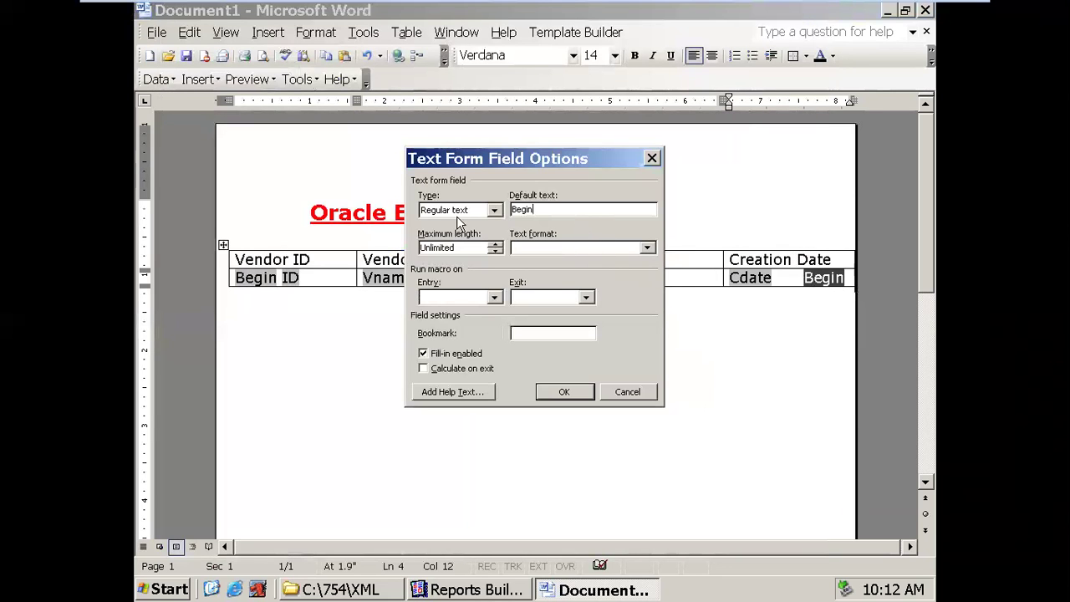
double_click(520, 209)
type("End")
left_click(449, 391)
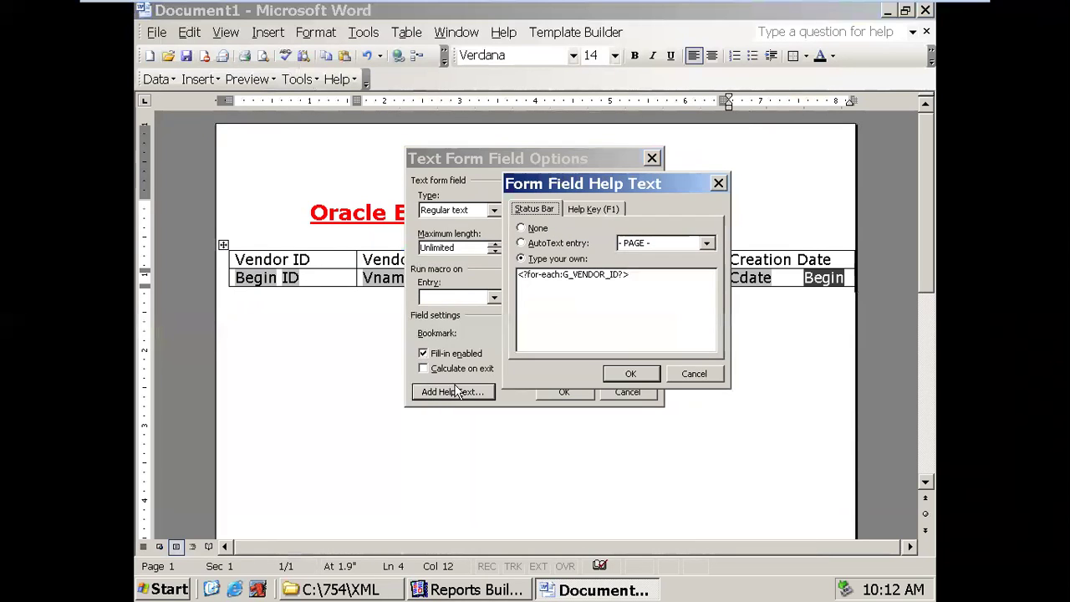
left_click(527, 274)
type("End")
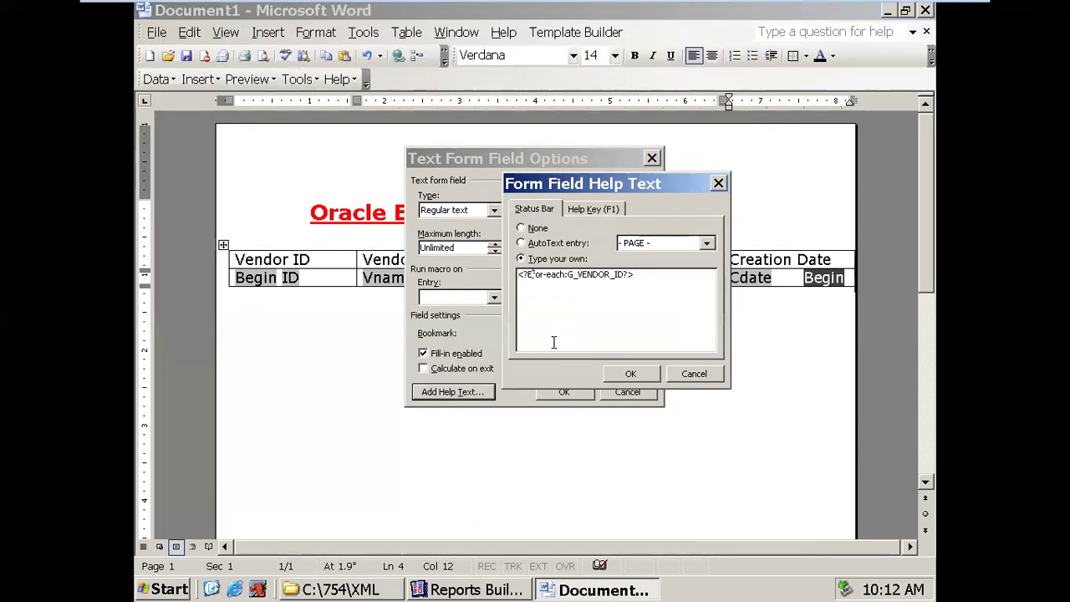
left_click(630, 374)
left_click(581, 391)
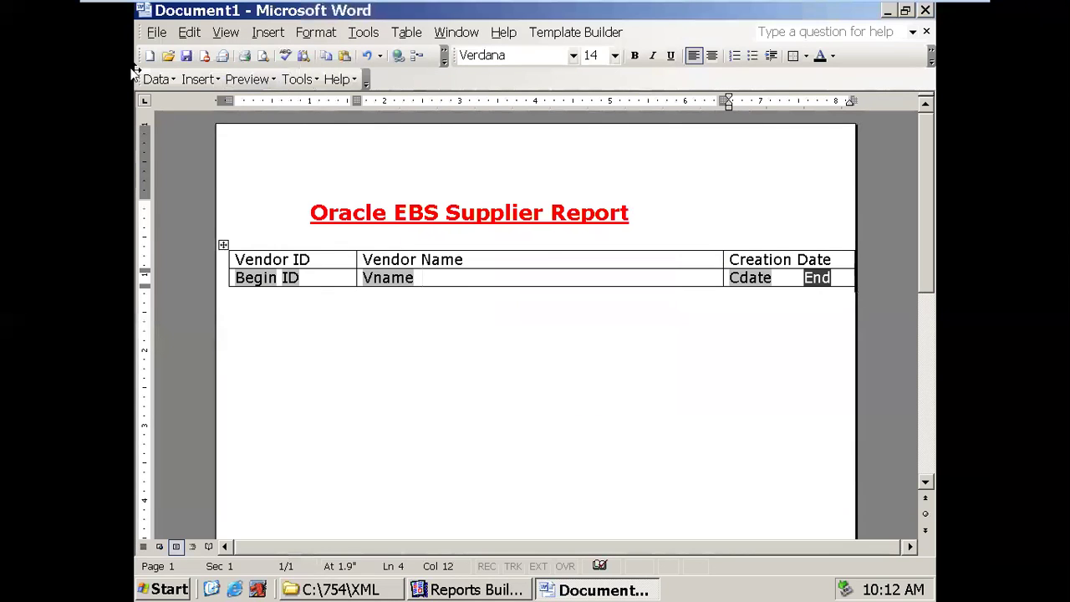
Step: Save the template in Rich Text Format as SUPPLIER_XML_754.rtf in C:\754\XML
left_click(186, 59)
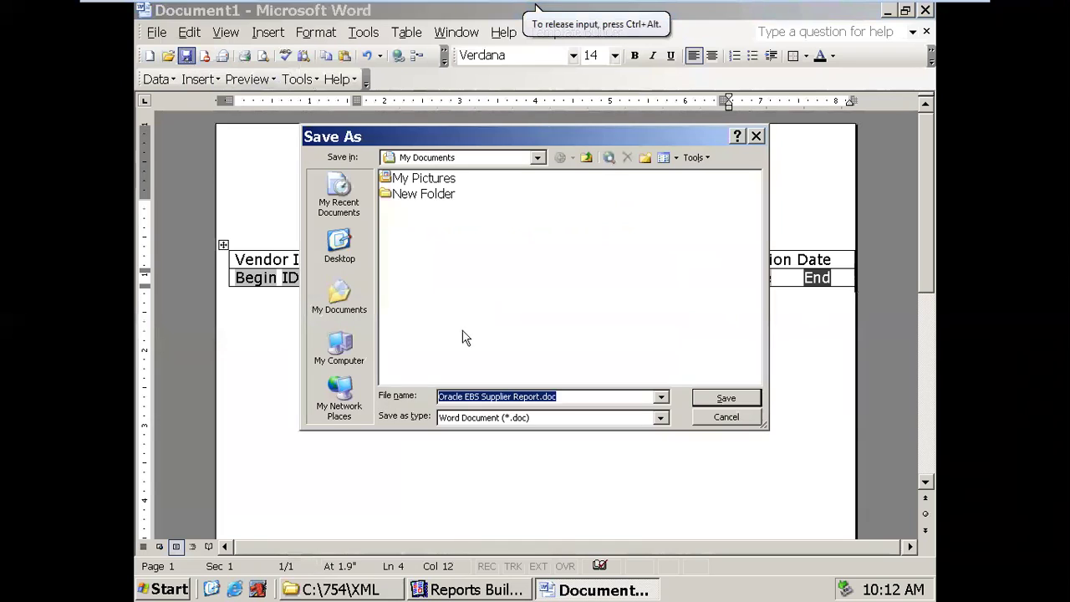
left_click(349, 346)
double_click(474, 209)
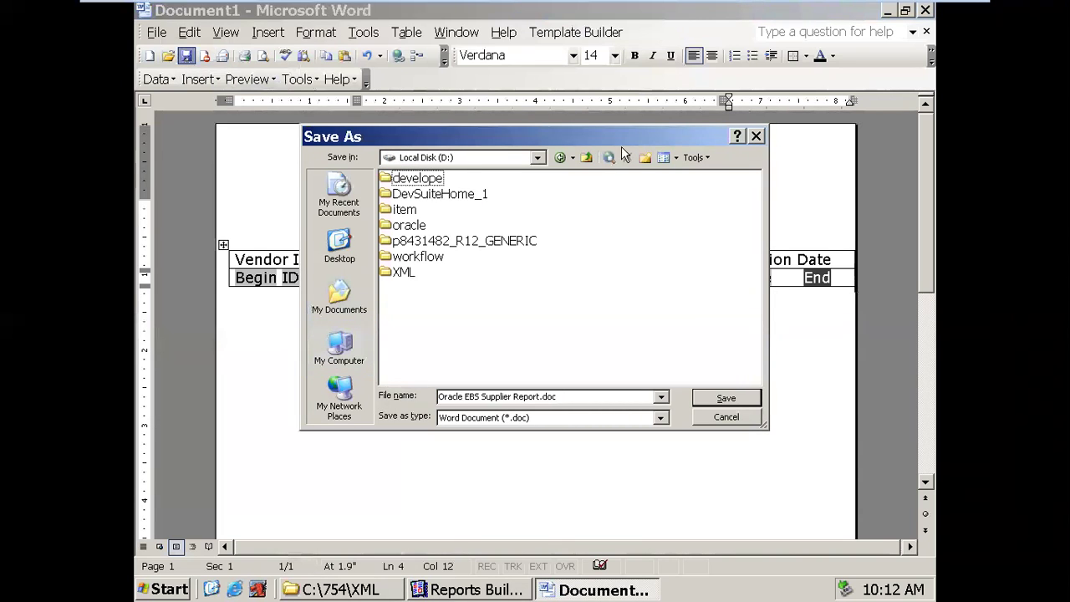
left_click(561, 157)
double_click(467, 195)
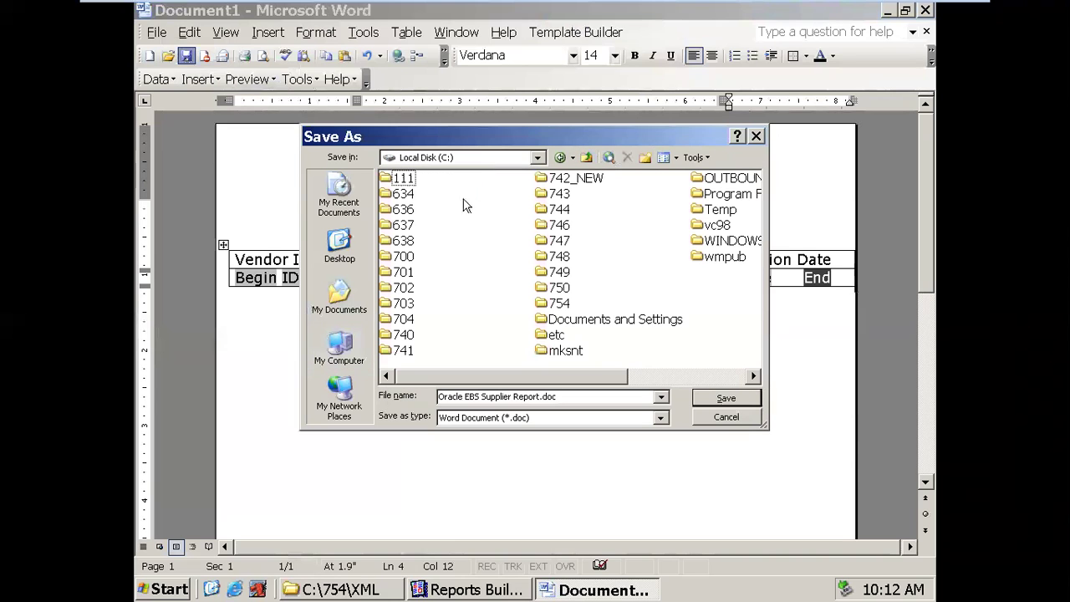
double_click(539, 303)
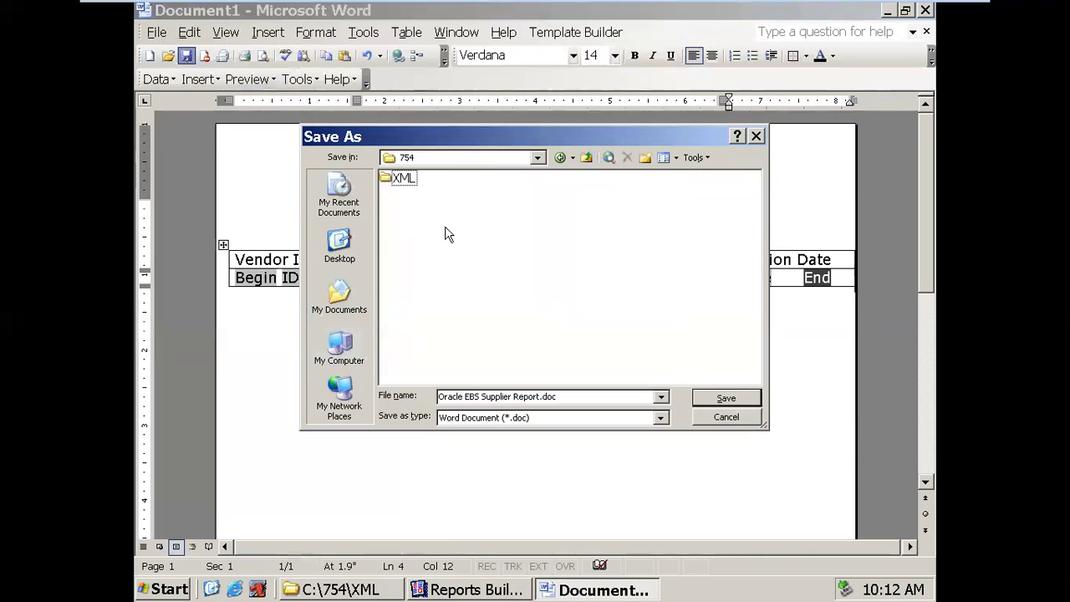
double_click(405, 179)
left_click(564, 417)
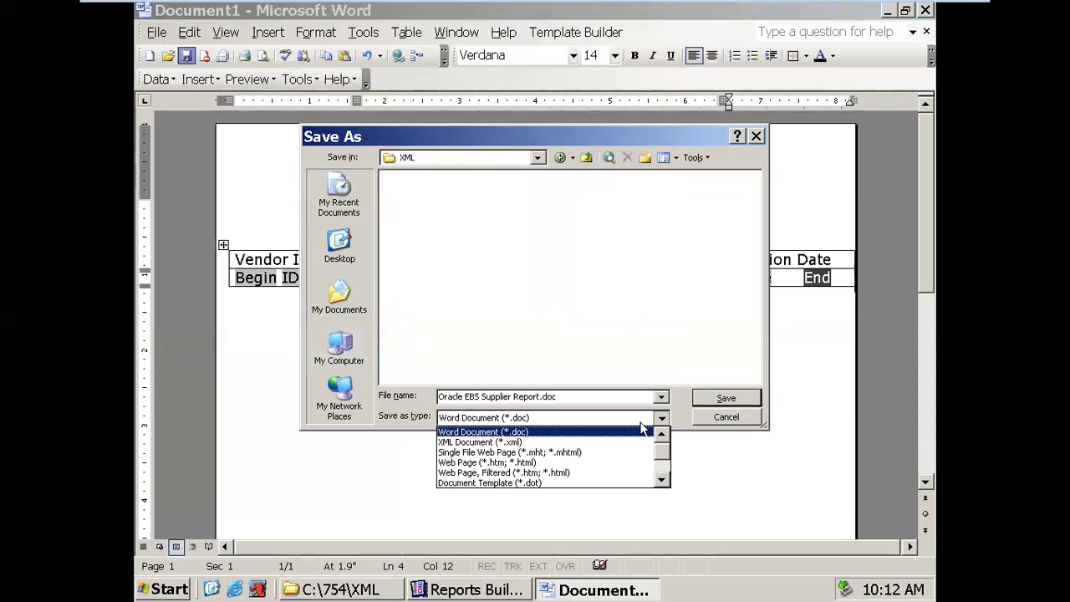
scroll(660, 468, "down", 1)
left_click(569, 466)
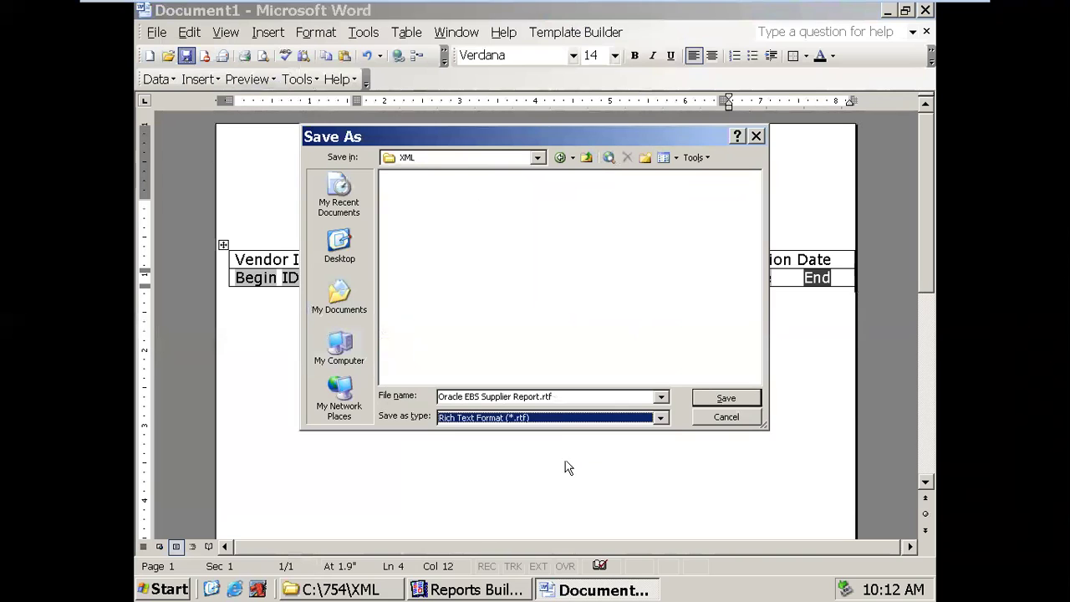
left_click(570, 394)
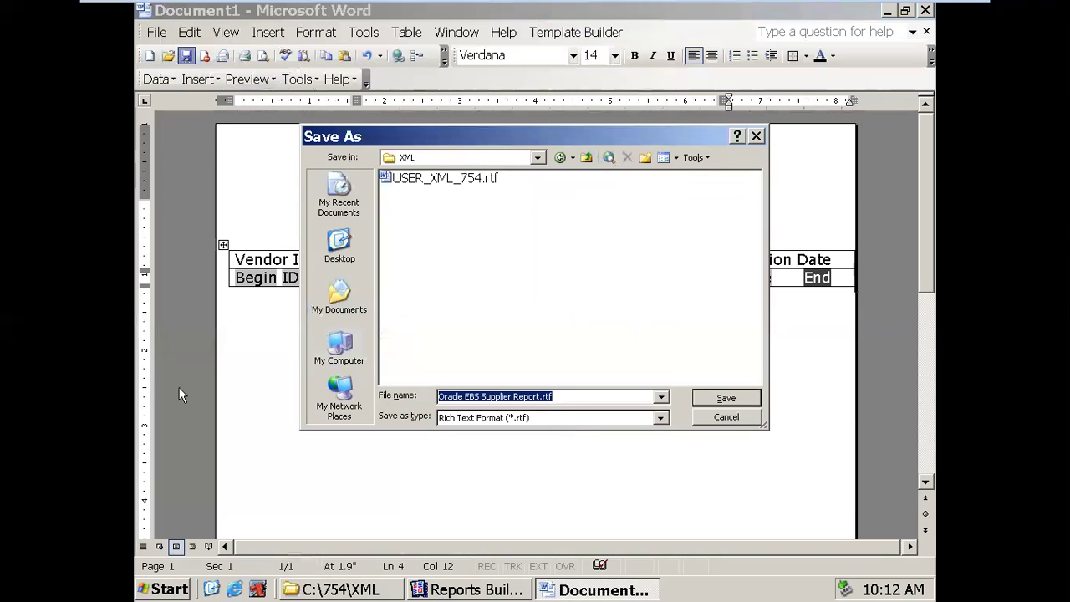
type("SUPPLIER_XML_")
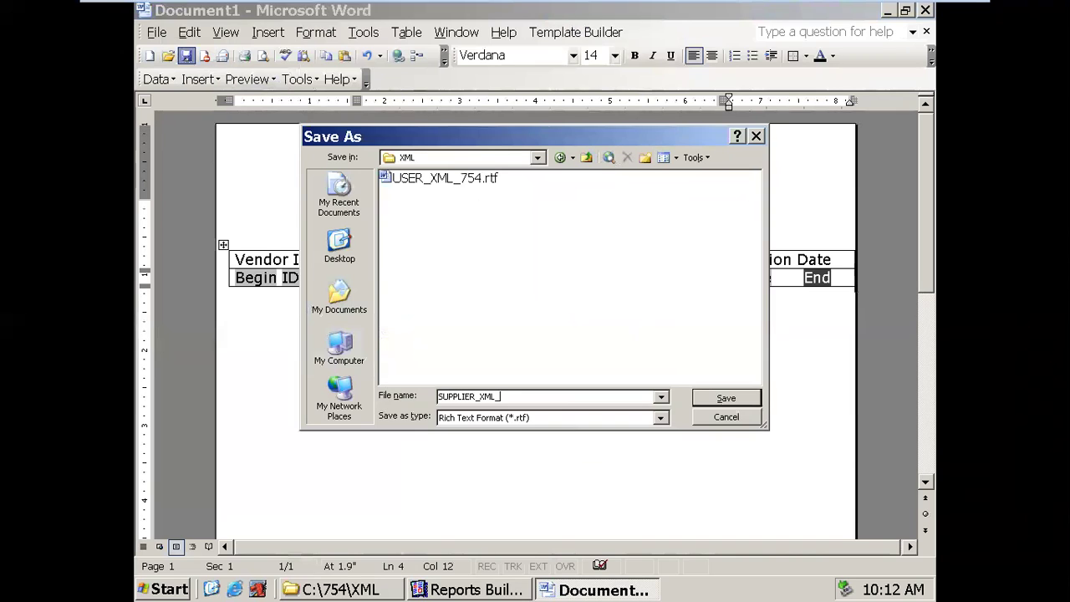
type("754")
left_click(726, 399)
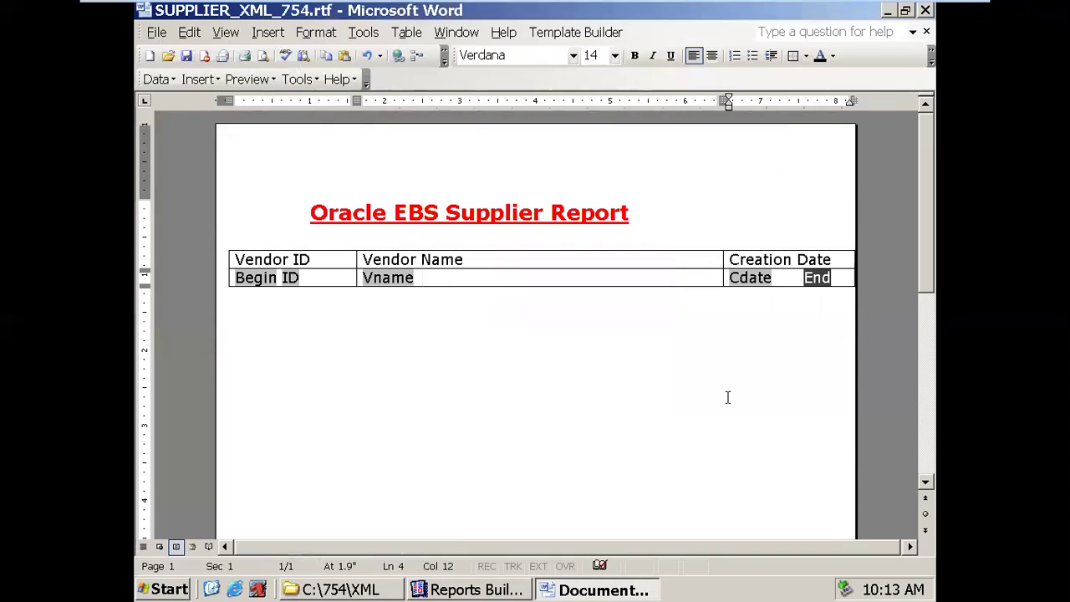
Step: Load SUPPLIER_XML_754.xml as the template's sample XML data
left_click(156, 78)
left_click(194, 100)
double_click(289, 63)
left_click(506, 337)
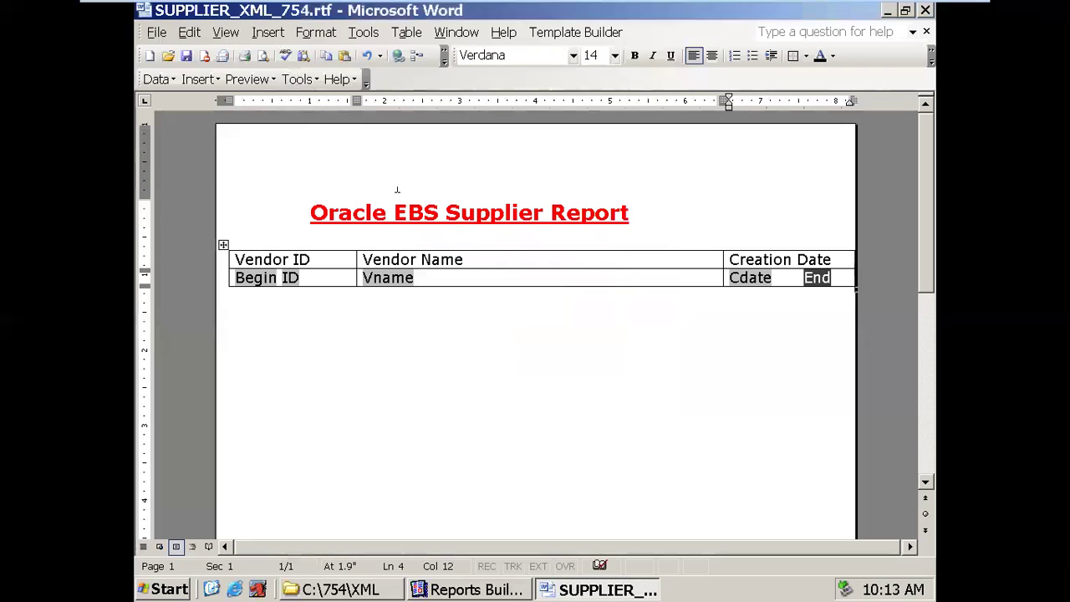
left_click(247, 78)
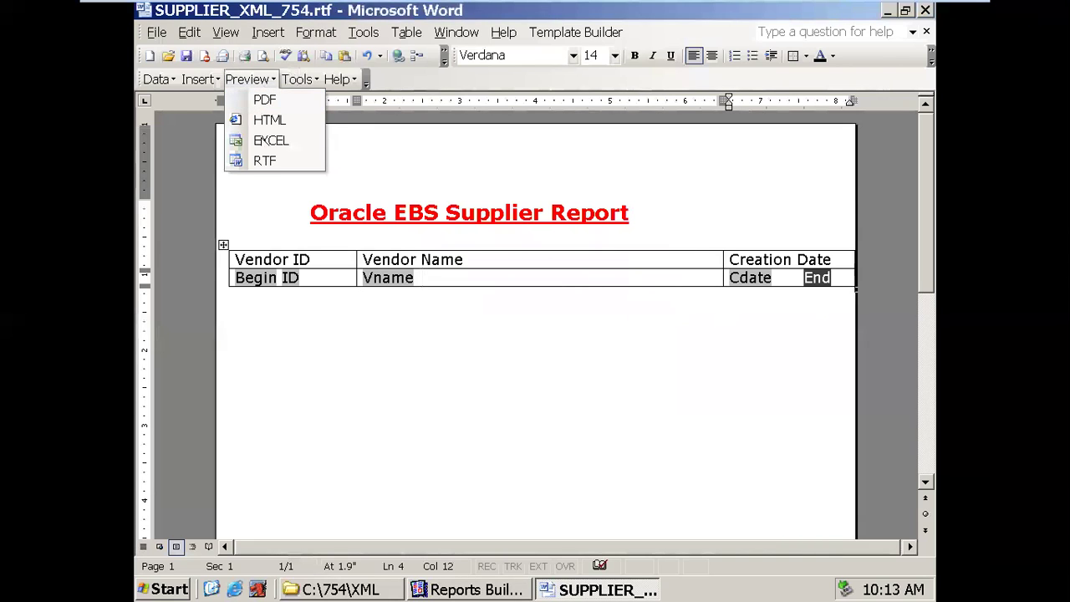
Step: Give the vendor table a 3 pt double-line box border and preview the report as PDF
left_click(224, 246)
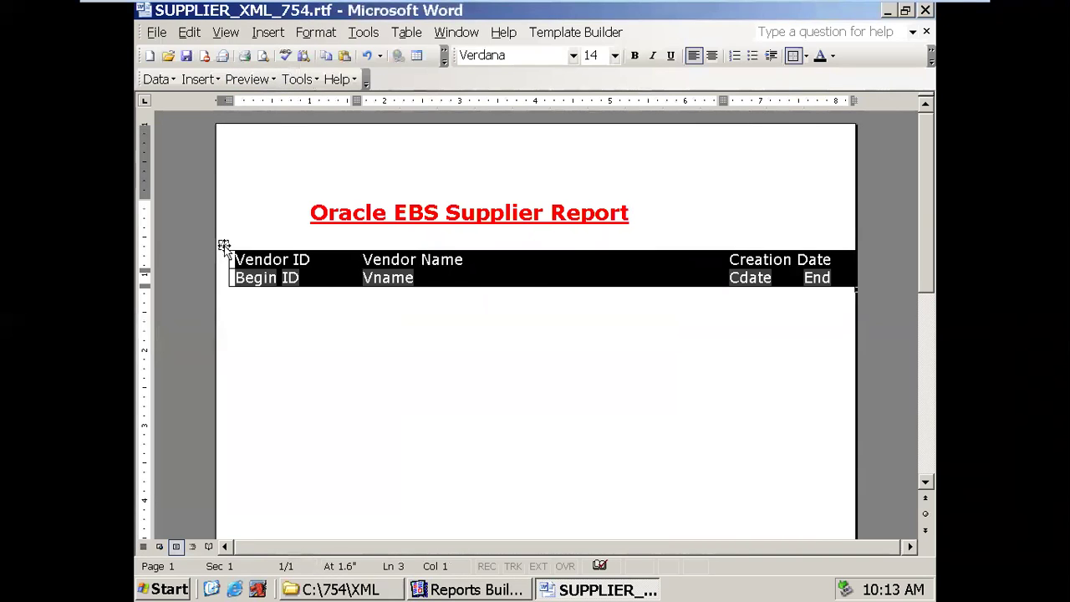
right_click(224, 246)
left_click(279, 402)
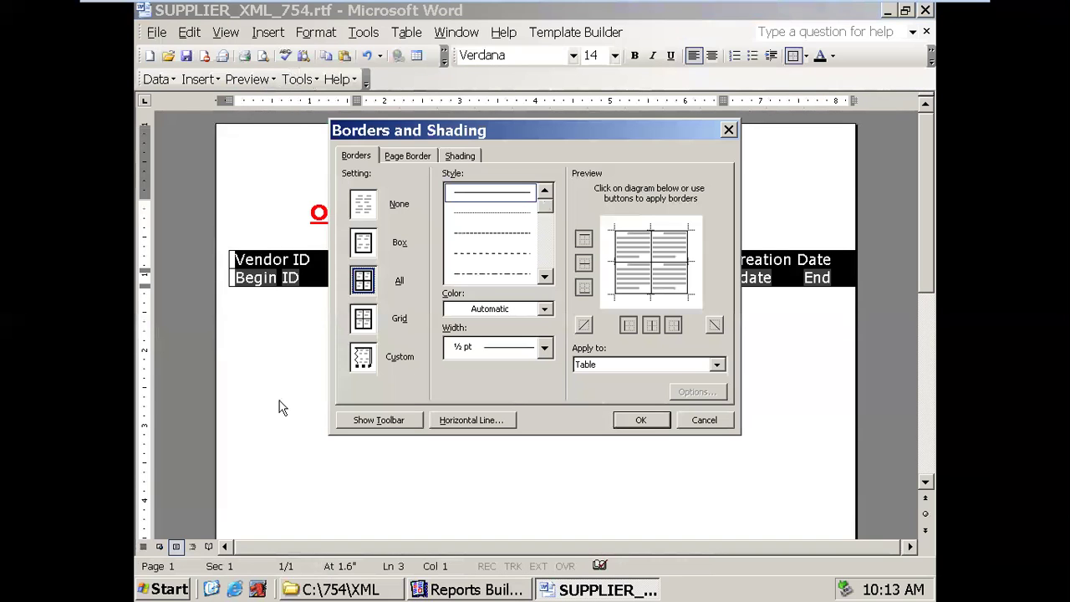
left_click(371, 209)
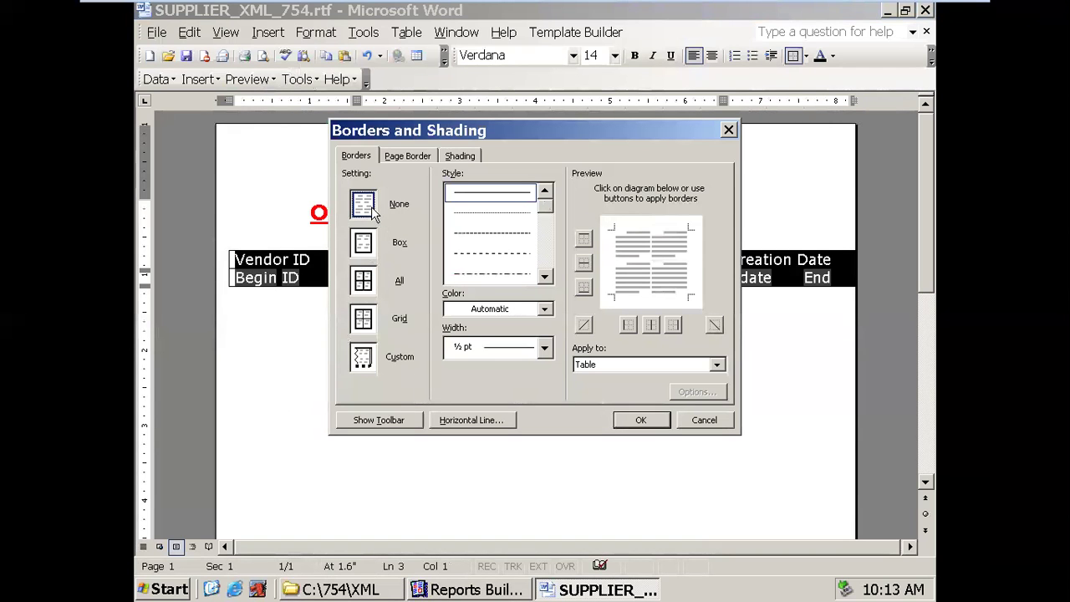
left_click(362, 246)
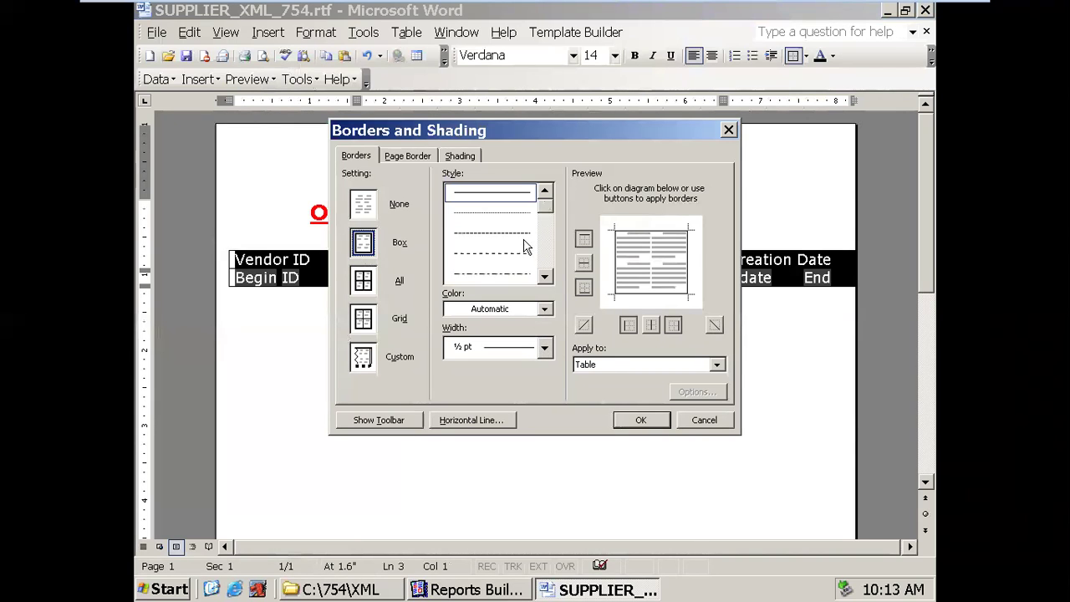
left_click_drag(543, 209, 543, 242)
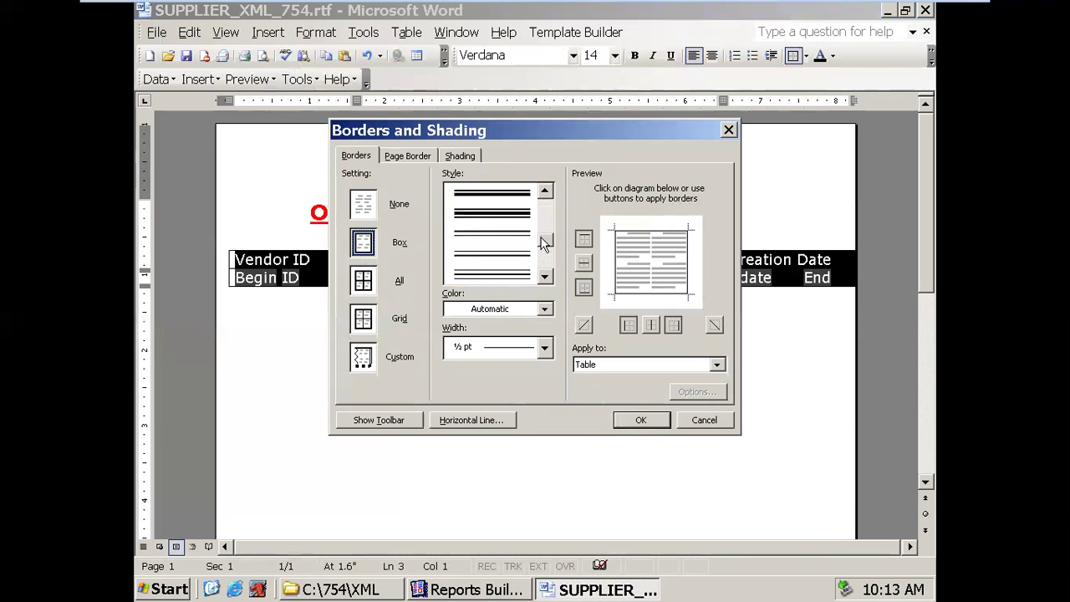
left_click(518, 221)
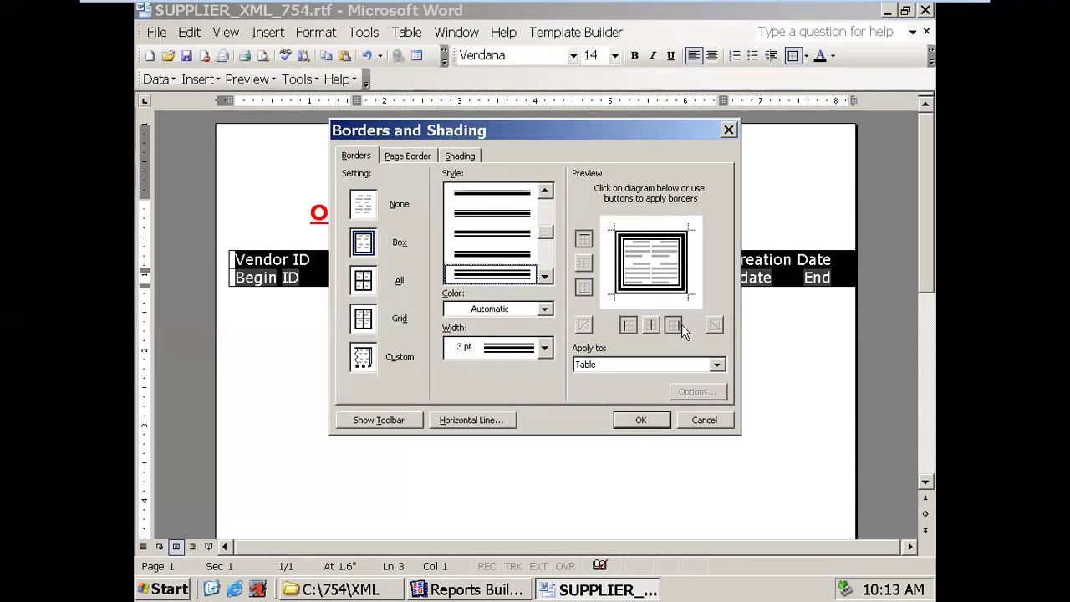
left_click(640, 420)
left_click(408, 373)
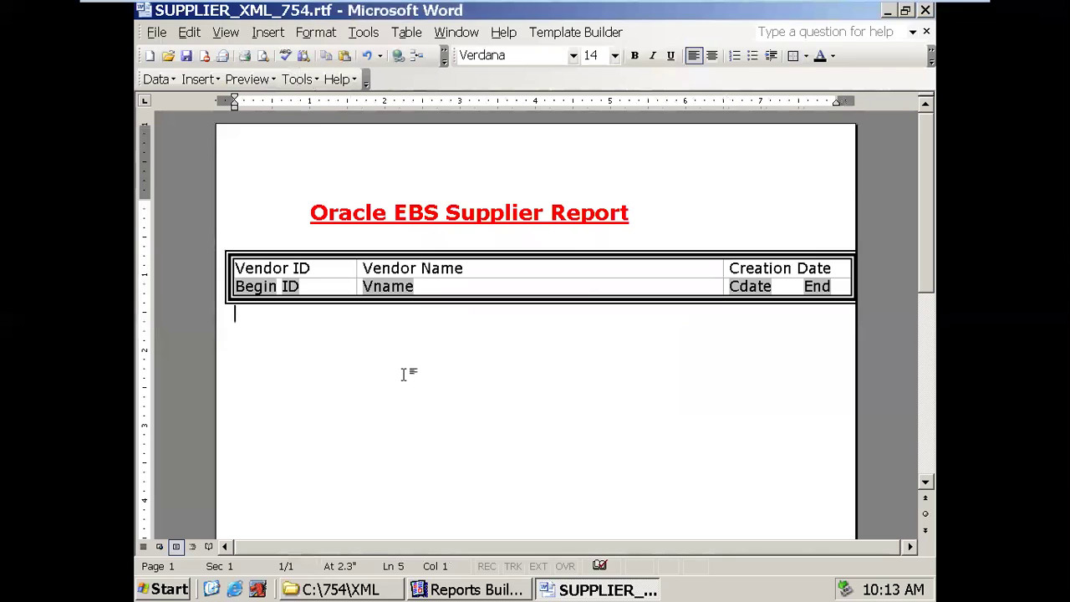
left_click(269, 79)
left_click(271, 100)
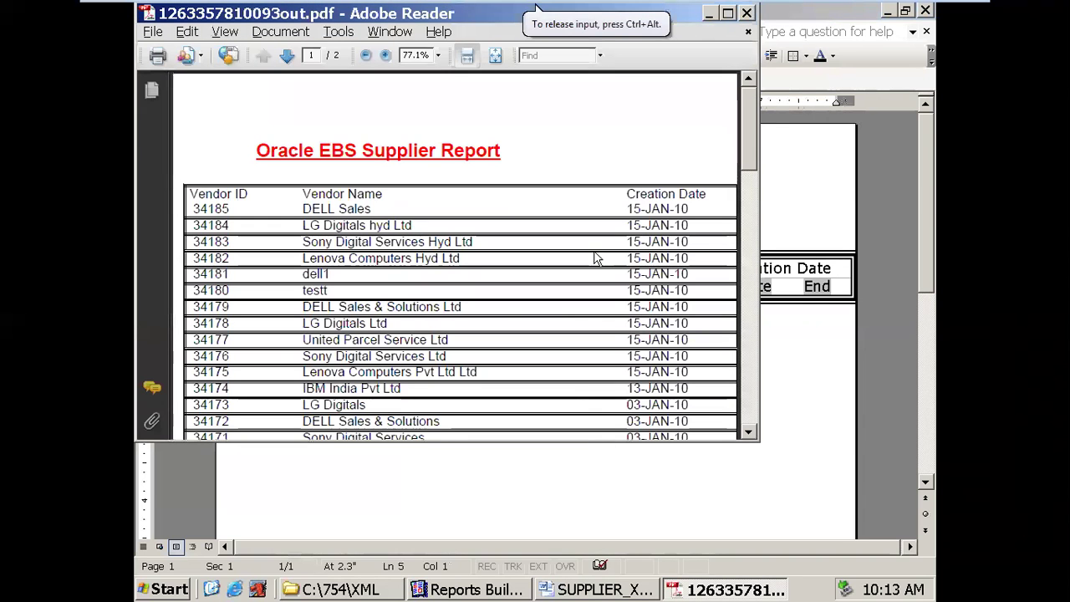
Step: Scroll the PDF vendor report to page 2, then close Adobe Reader
mouse_move(756, 133)
left_mouse_down()
mouse_move(737, 368)
mouse_move(753, 127)
left_mouse_up()
left_click(746, 14)
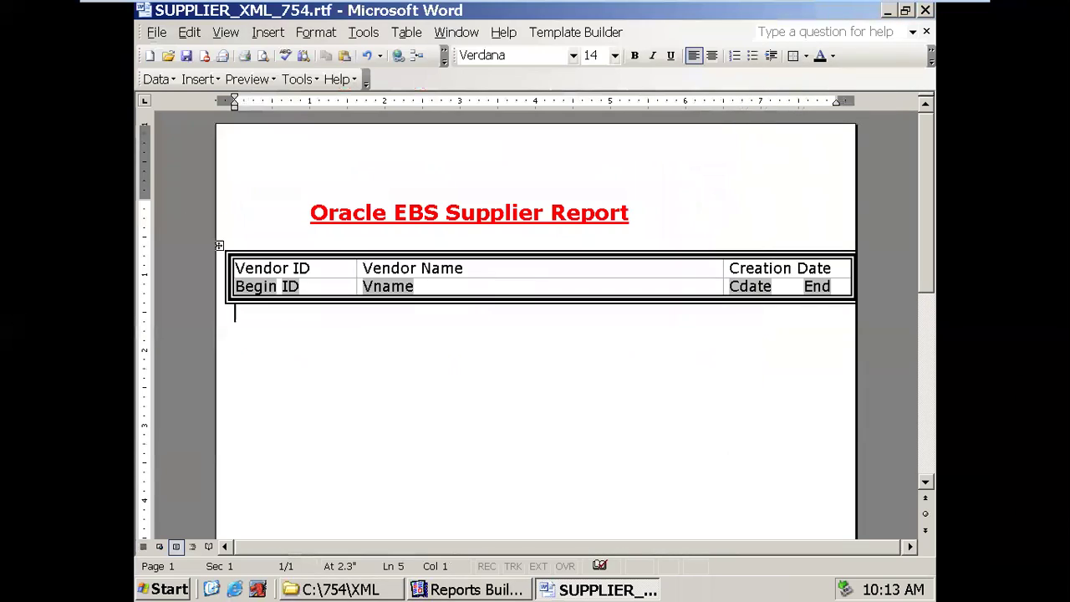
Step: Set the vendor table's borders to None in Borders and Shading
left_click(219, 247)
right_click(221, 247)
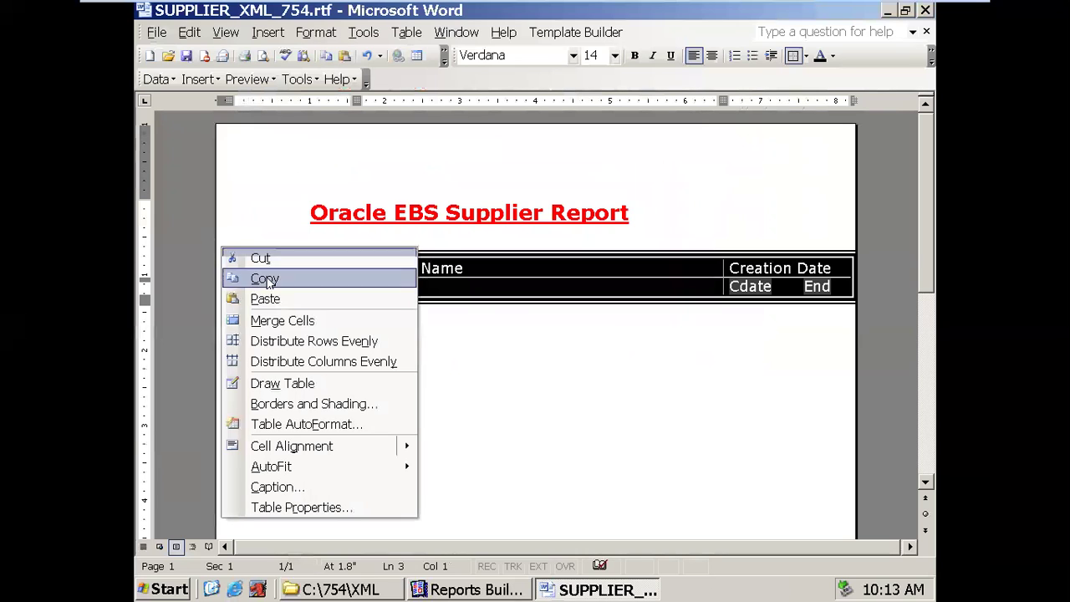
left_click(307, 405)
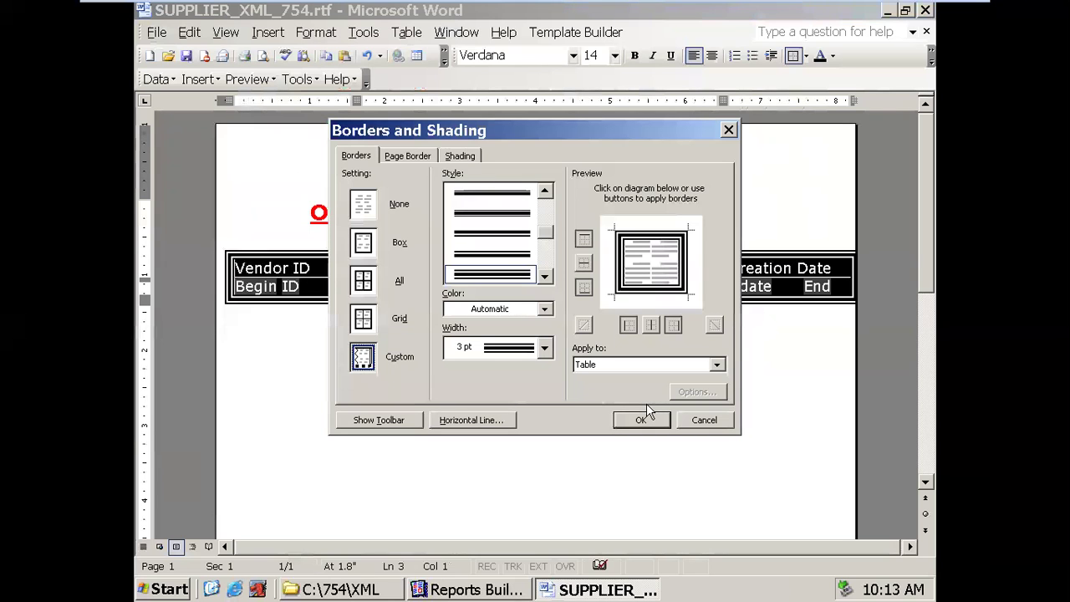
left_click(355, 209)
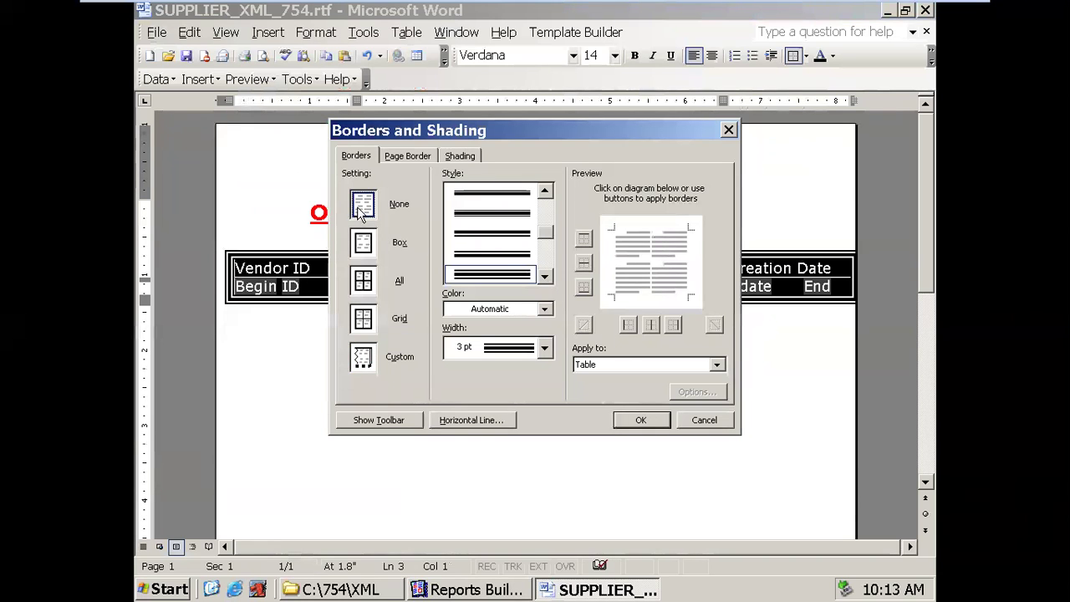
left_click(411, 154)
left_click(459, 155)
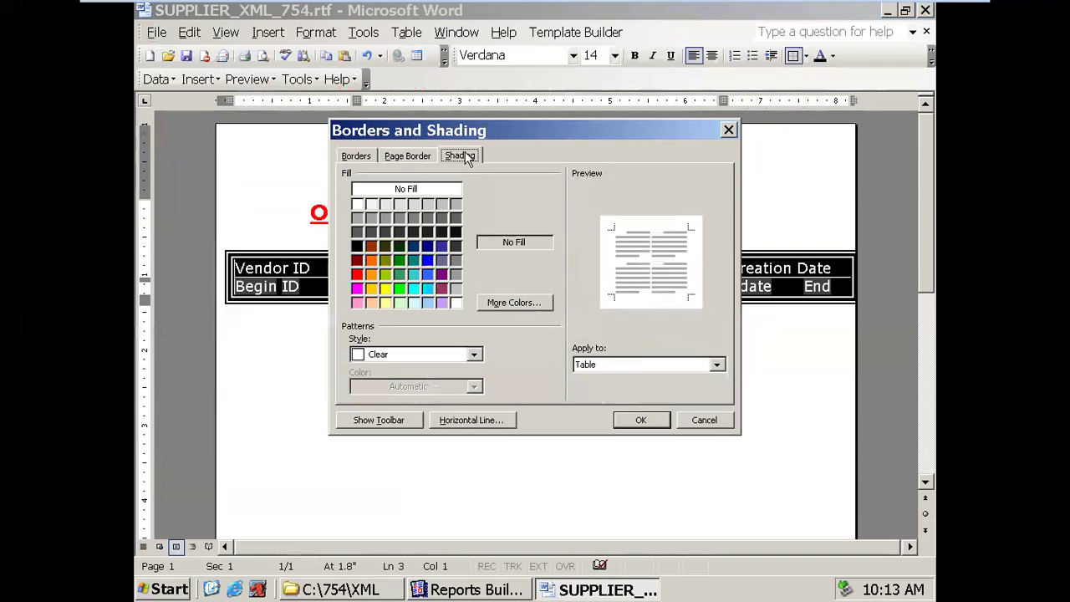
left_click(354, 157)
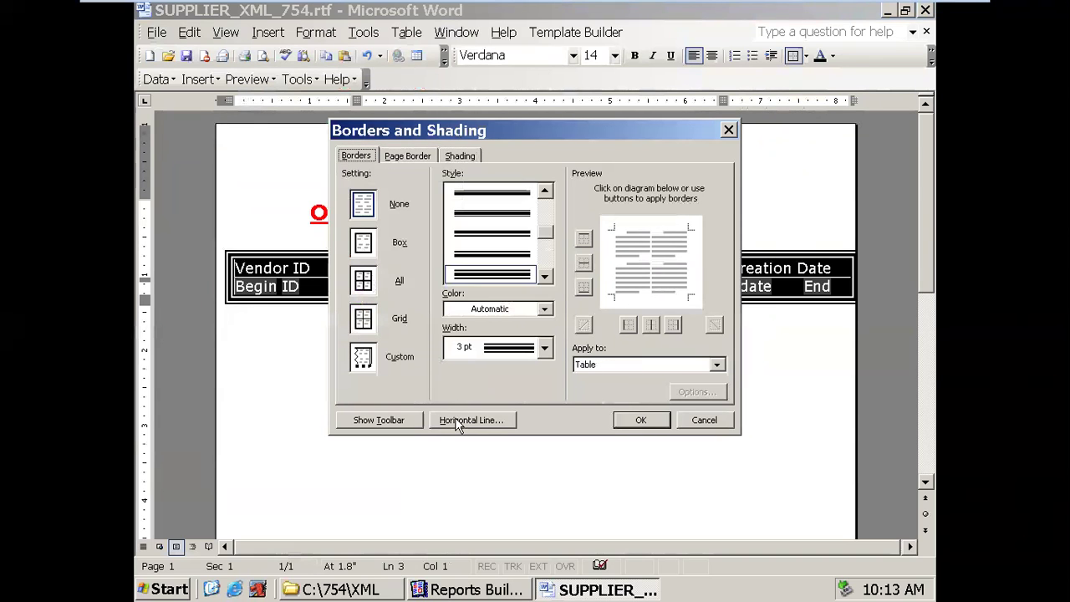
left_click(640, 420)
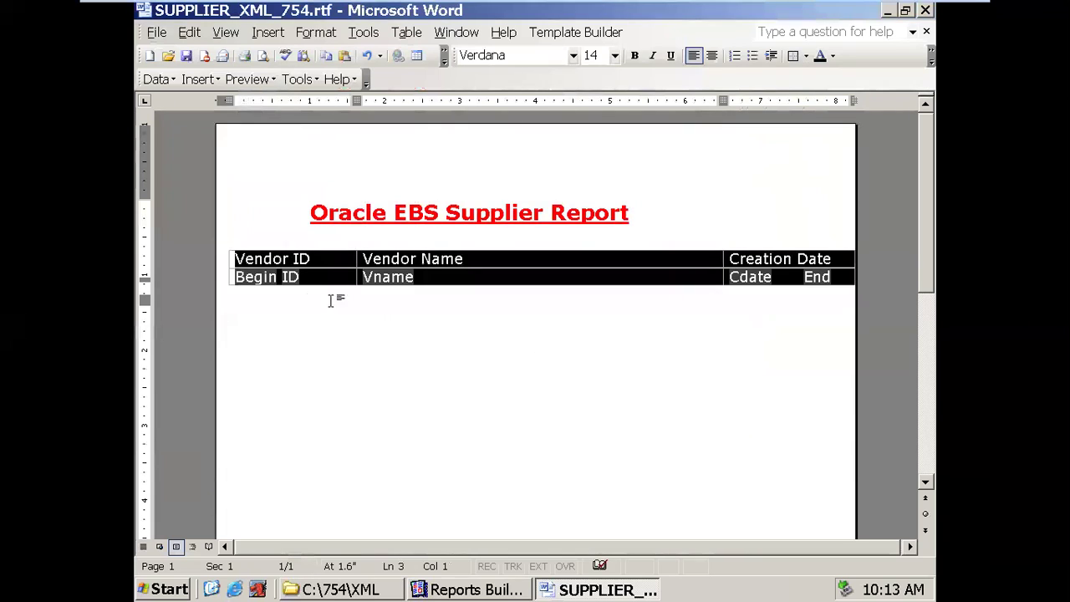
Step: Review the table's Row properties, then generate a new PDF preview
right_click(222, 250)
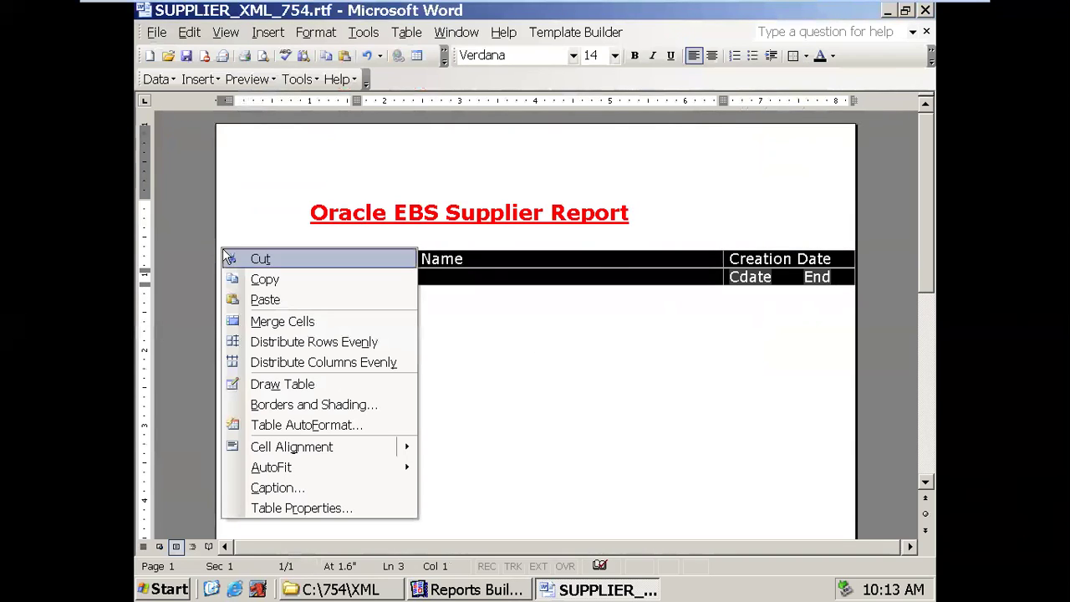
left_click(309, 508)
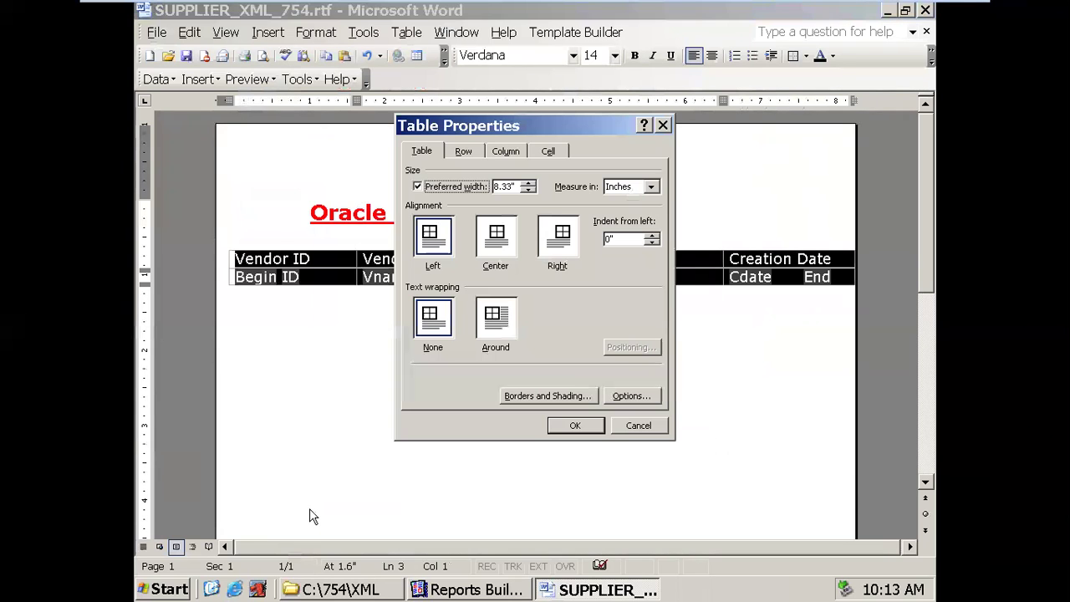
left_click(465, 155)
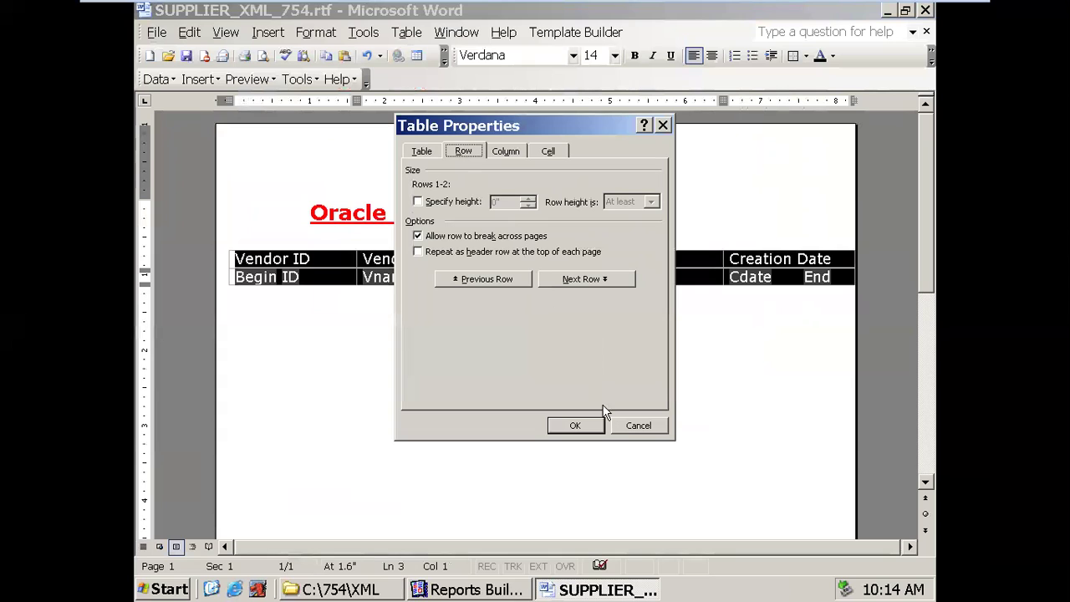
left_click(623, 426)
left_click(511, 382)
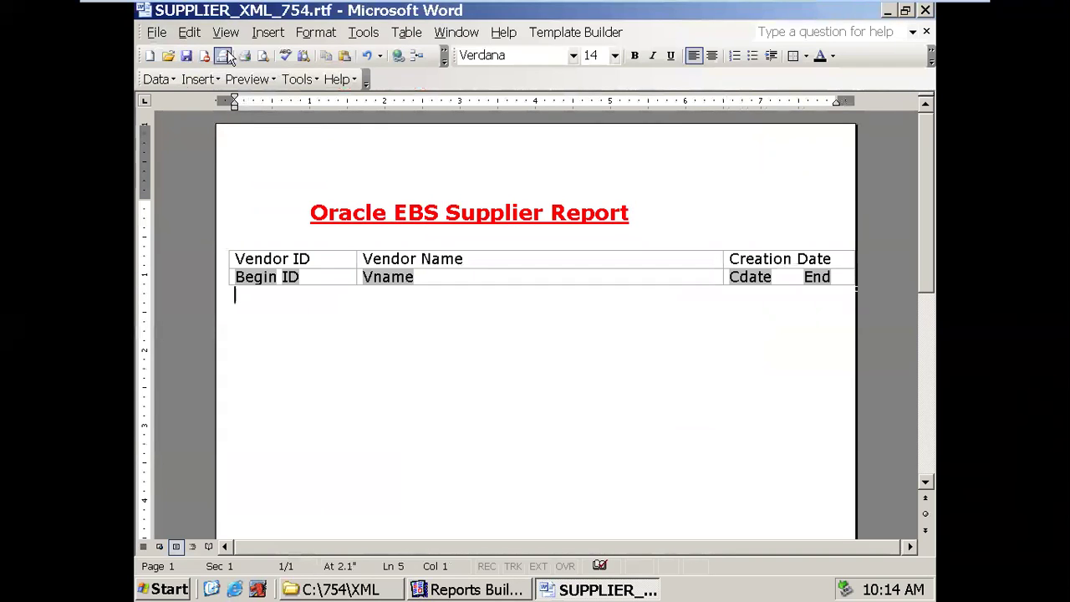
left_click(246, 80)
left_click(266, 101)
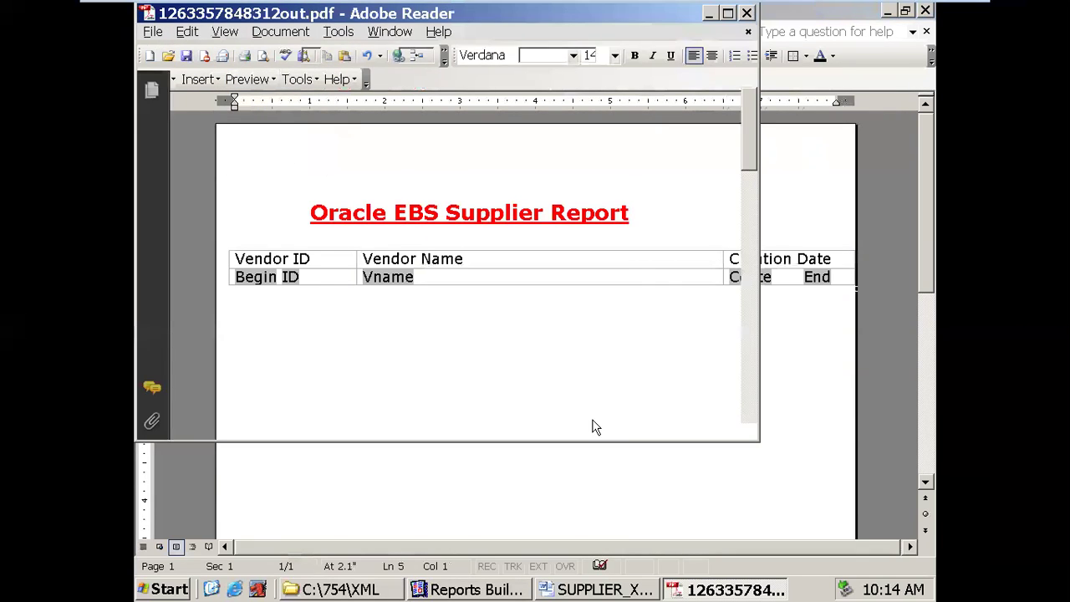
Step: Check the Vendor ID, Vendor Name and Creation Date headings, view page 2, and close the PDF
left_click_drag(190, 194, 302, 193)
left_click_drag(349, 191, 370, 188)
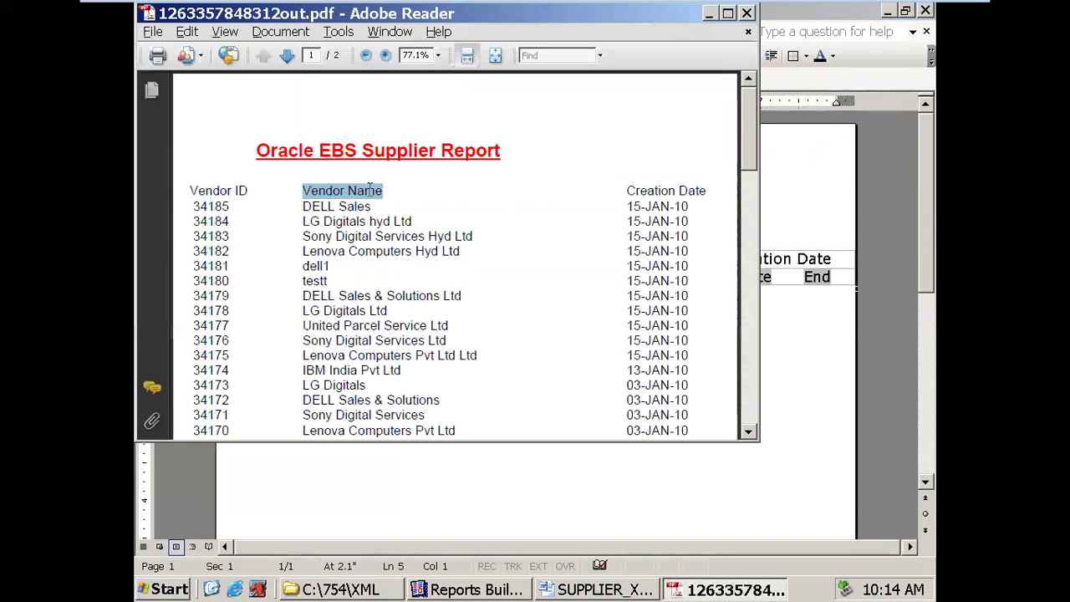
left_click_drag(626, 192, 707, 191)
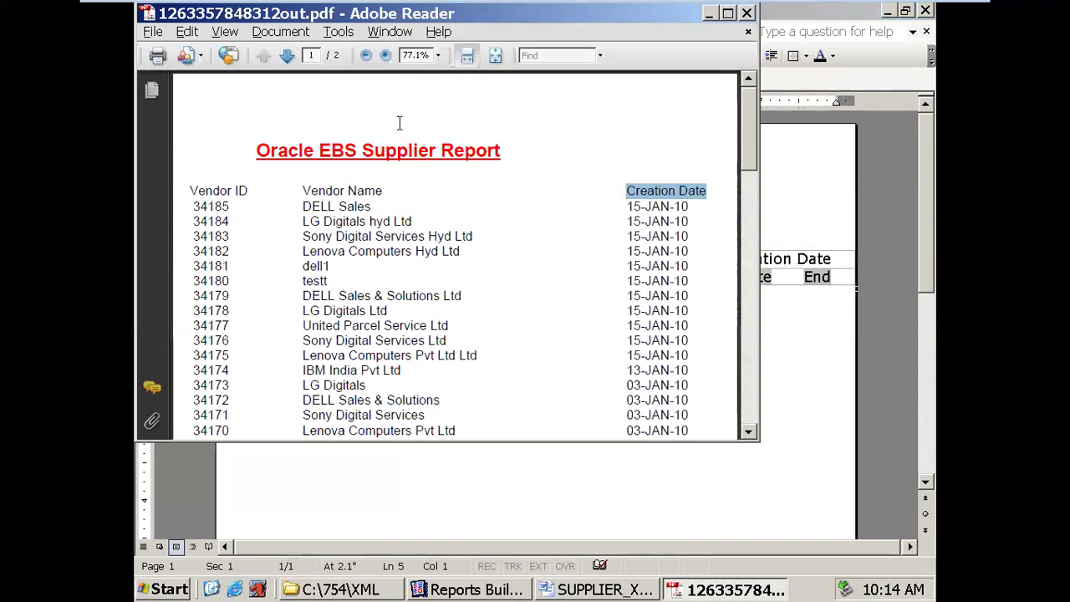
left_click(287, 55)
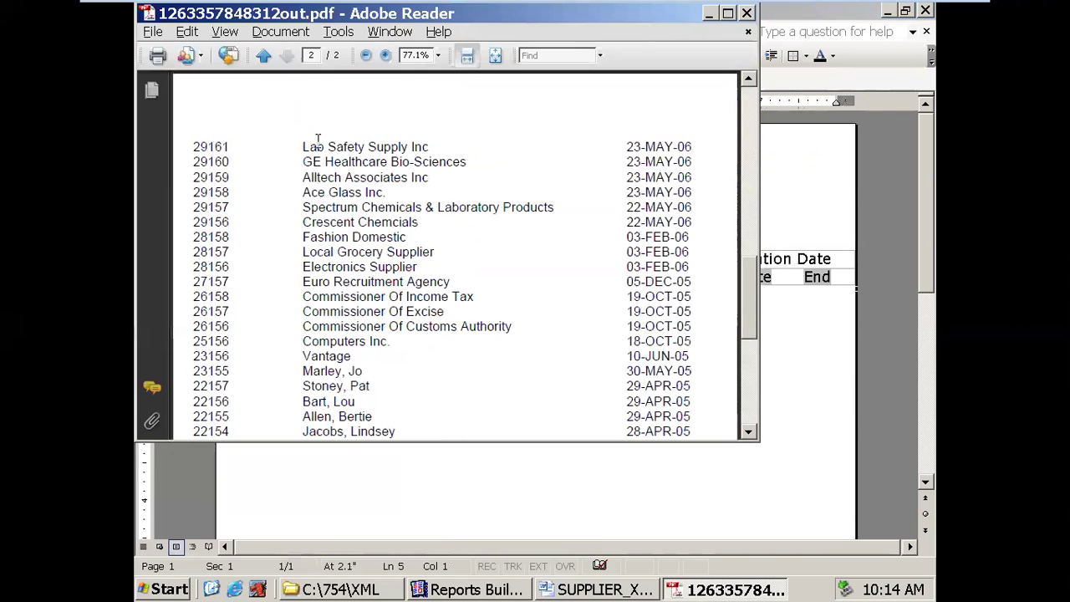
left_click(746, 13)
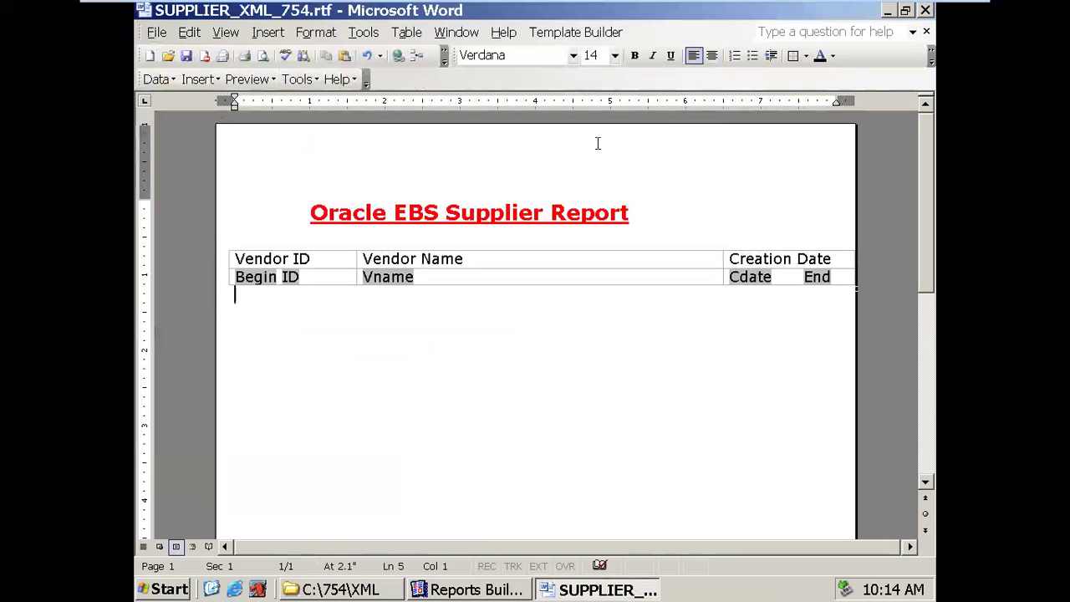
Step: Turn on 'Repeat as header row at the top of each page' for the vendor table rows
left_click(222, 247)
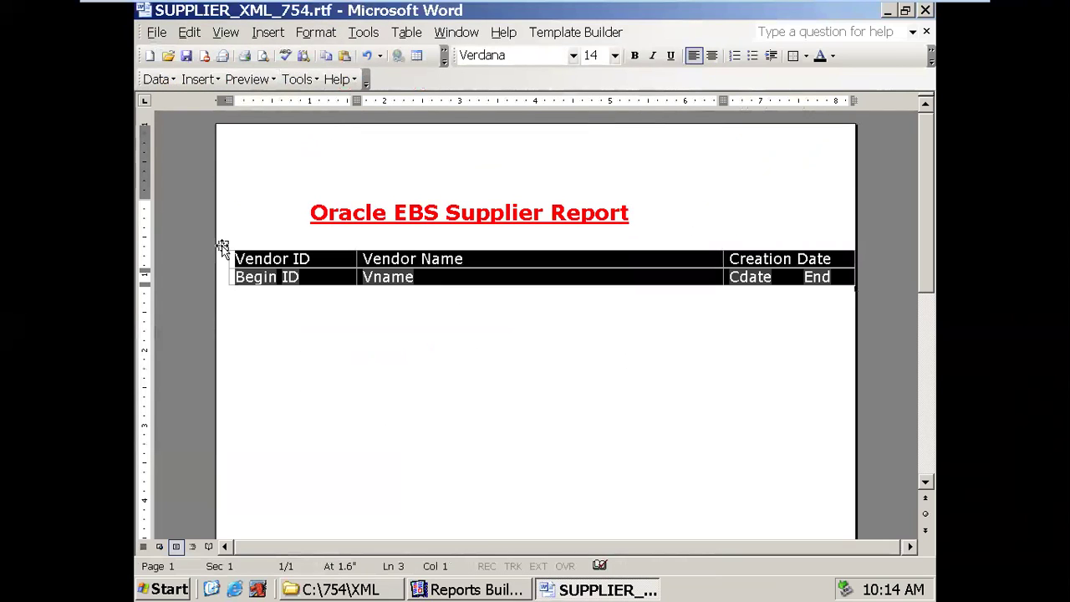
right_click(222, 248)
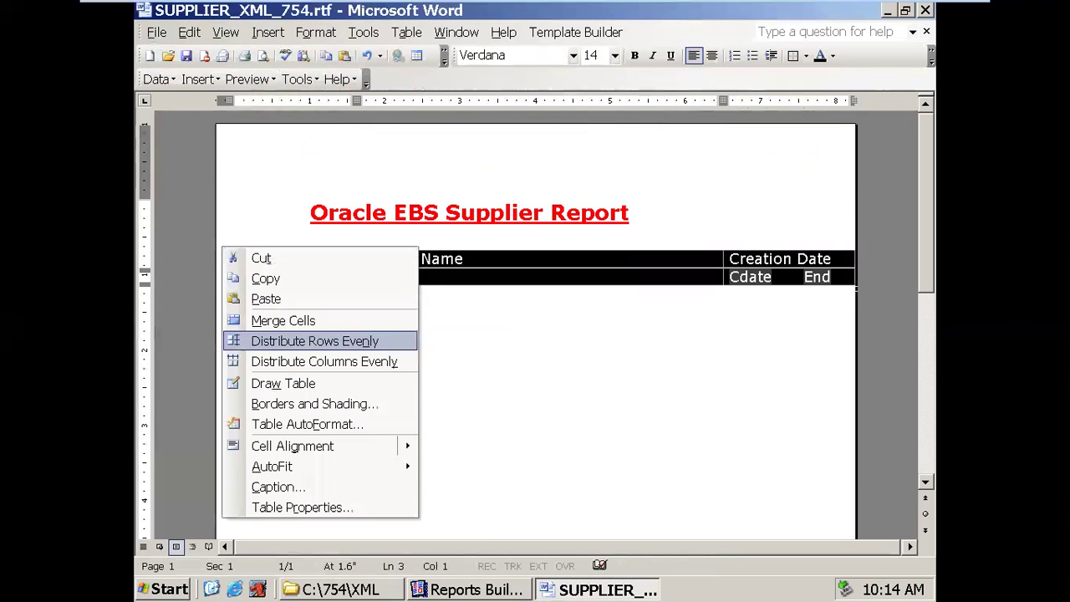
left_click(282, 506)
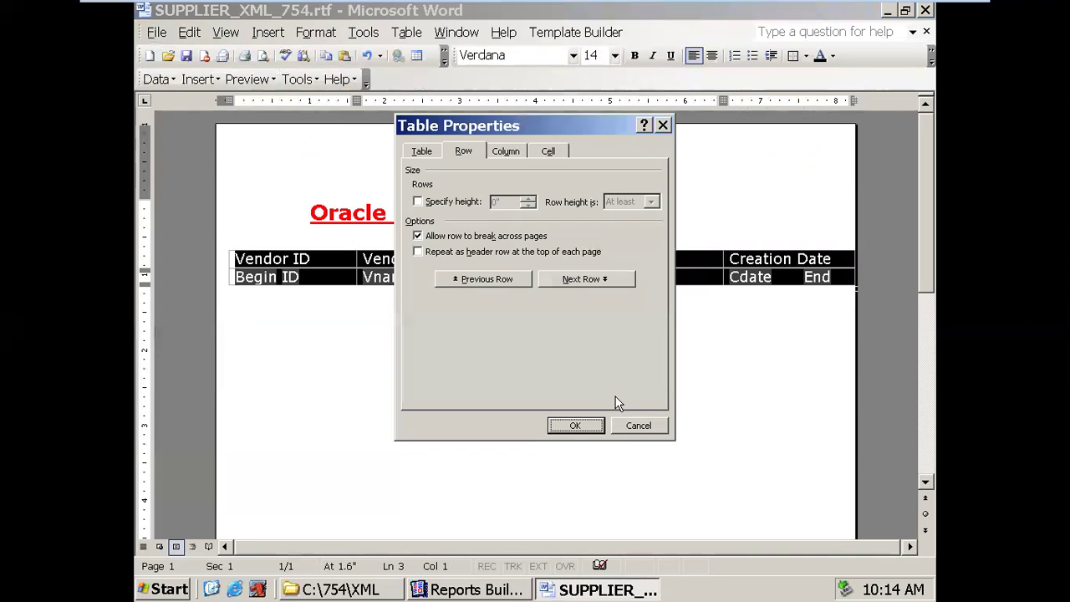
left_click(426, 154)
left_click(463, 154)
left_click(429, 259)
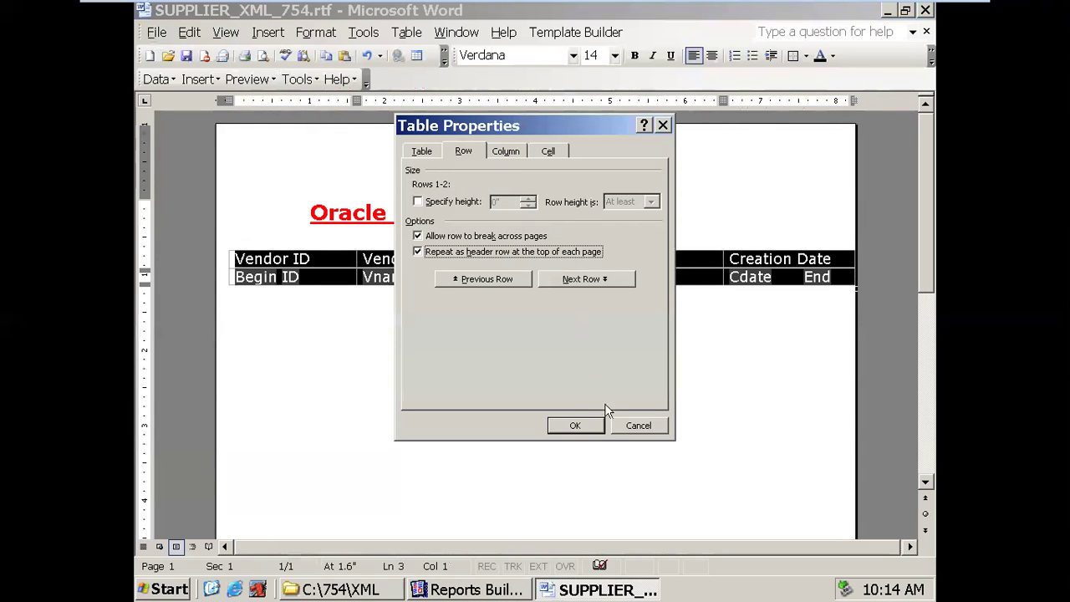
left_click(575, 425)
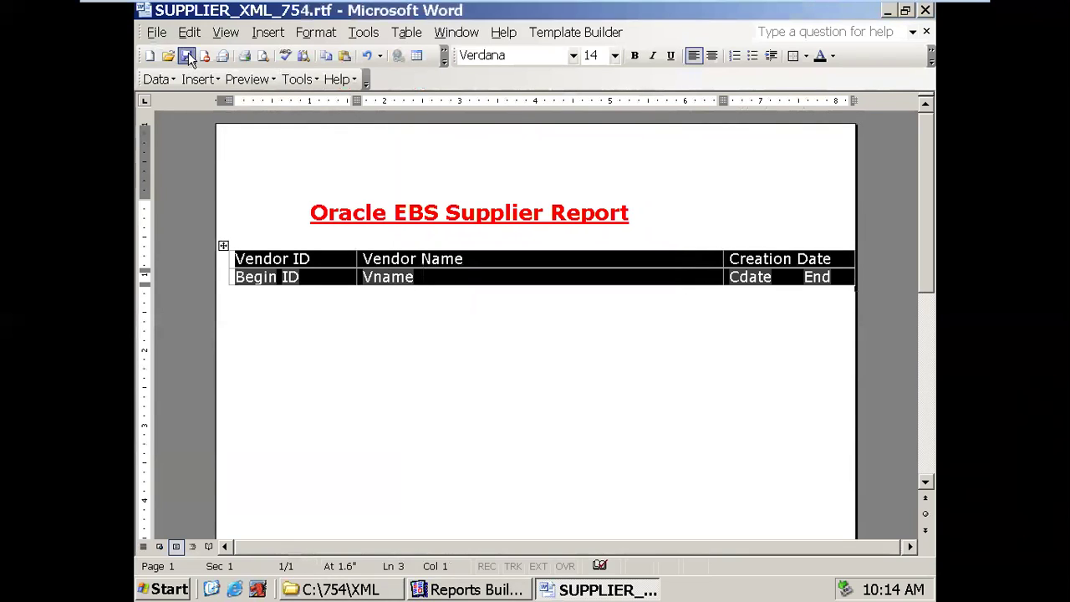
left_click(332, 359)
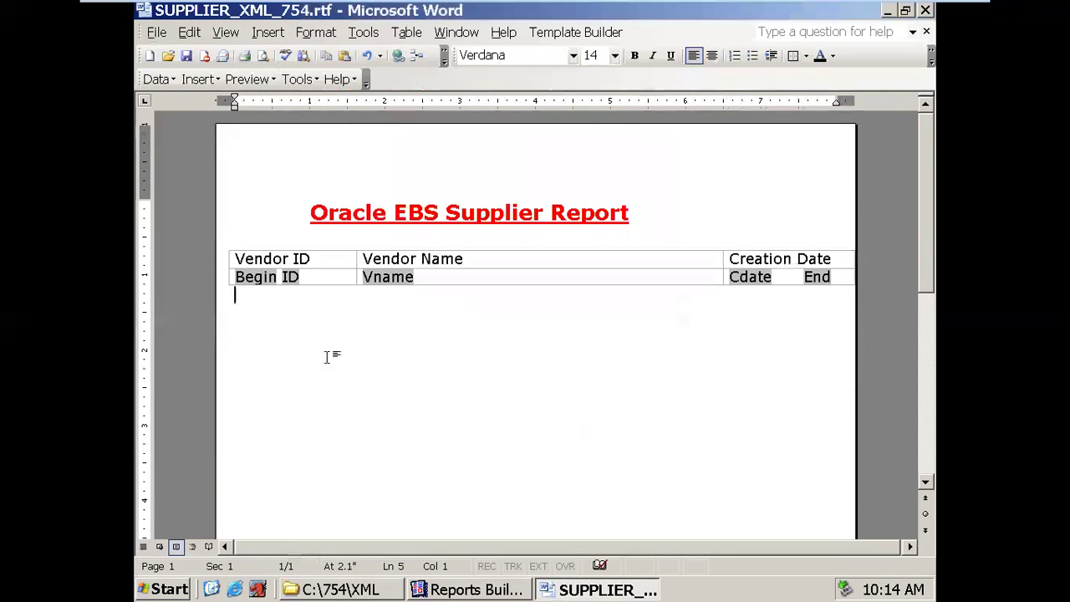
Step: Generate a fresh PDF preview of the report
left_click(221, 35)
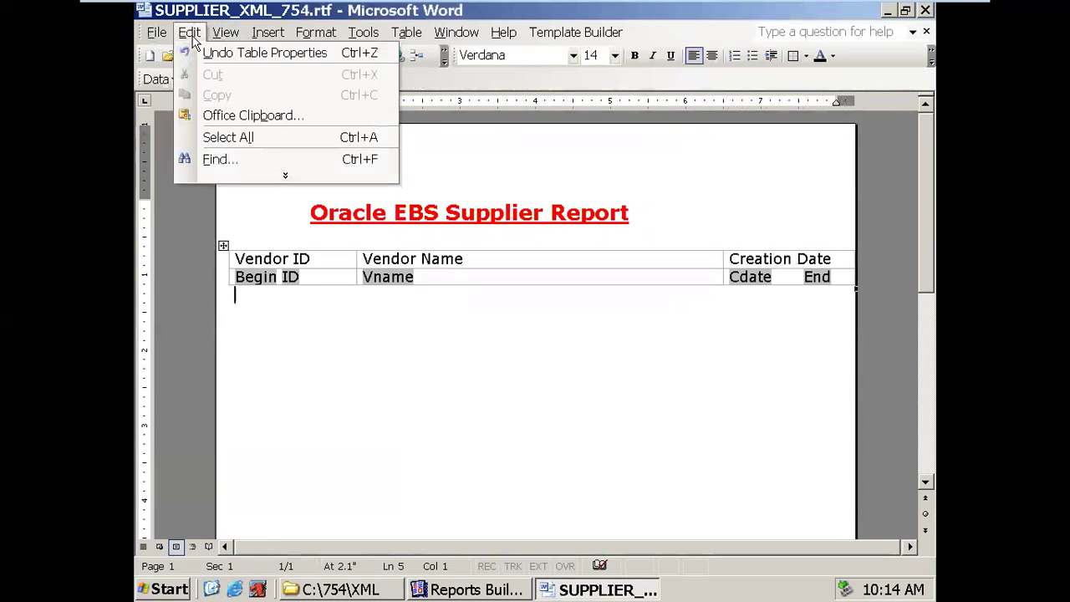
left_click(284, 376)
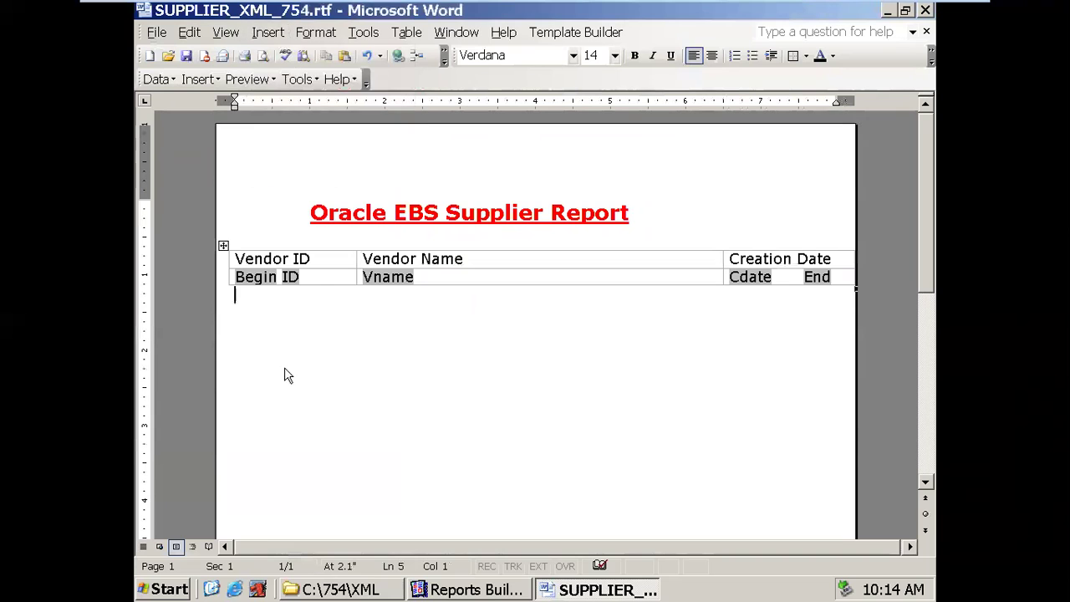
left_click(262, 79)
left_click(264, 101)
Step: Scroll the regenerated PDF to page 2 to check the repeated header, then close it
left_click_drag(752, 138, 747, 239)
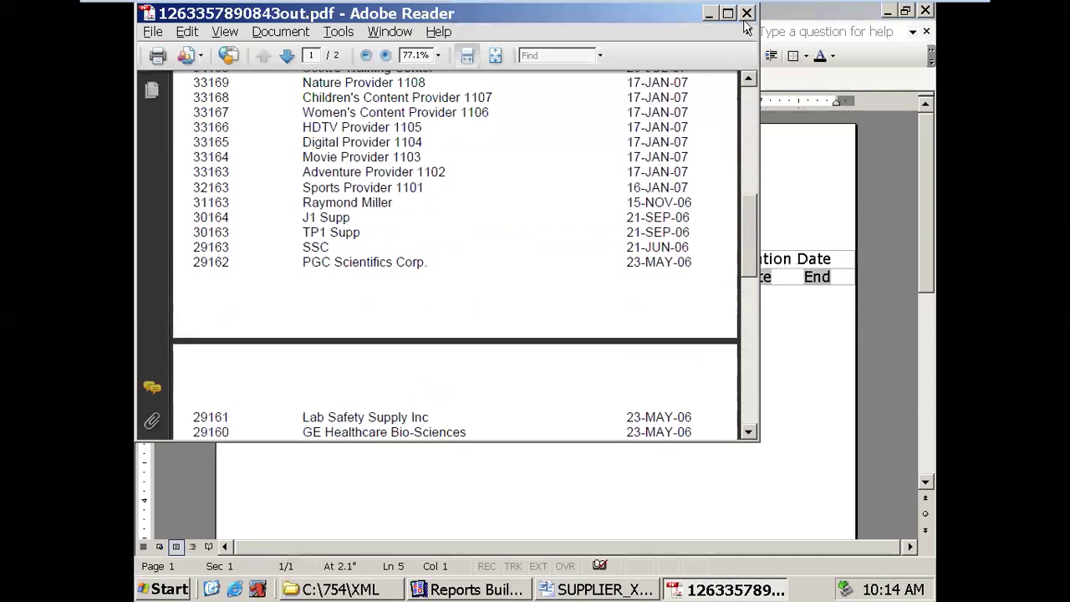
left_click_drag(749, 217, 749, 274)
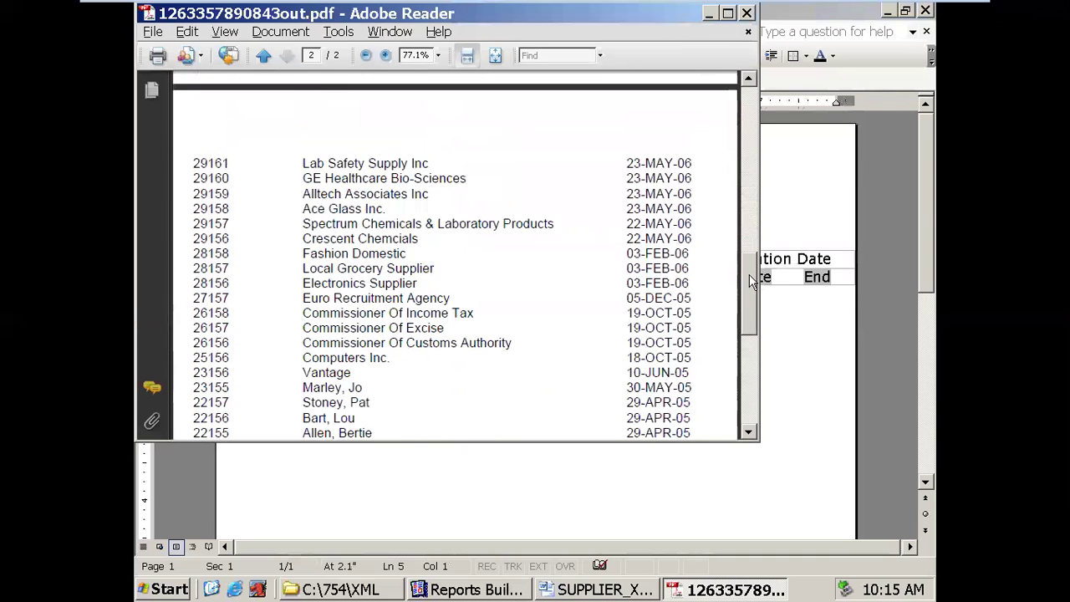
left_click(747, 13)
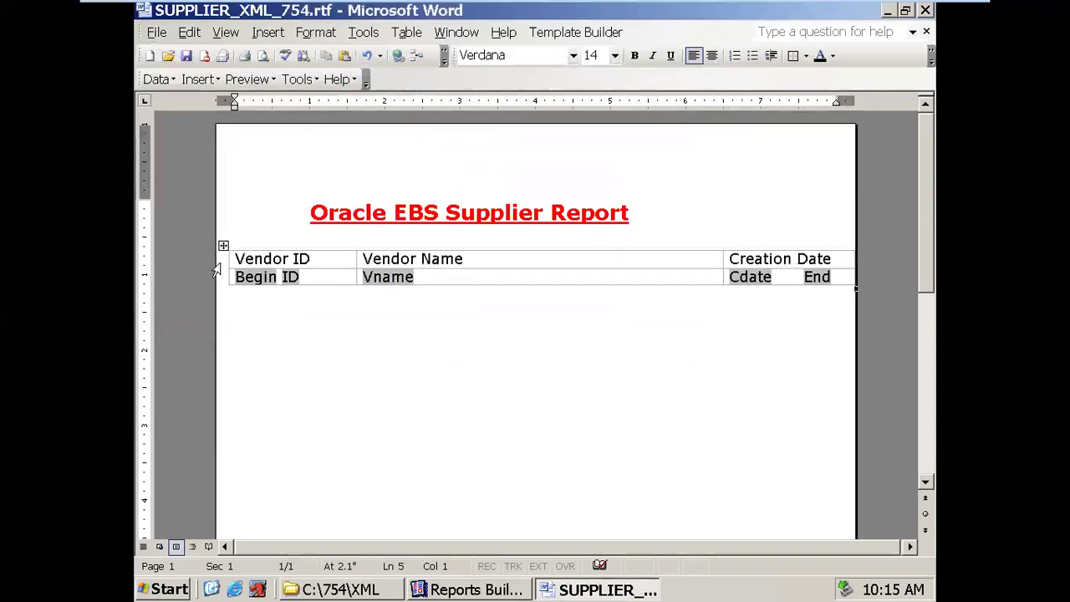
Step: In the vendor table's properties, turn off 'Allow row to break across pages'
left_click(223, 246)
right_click(223, 245)
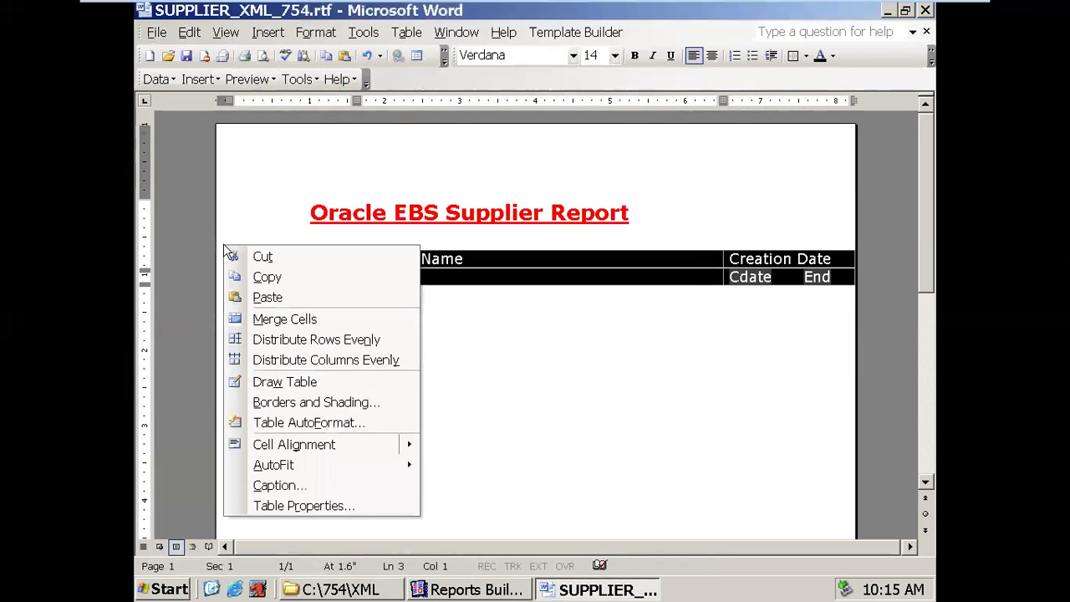
left_click(281, 504)
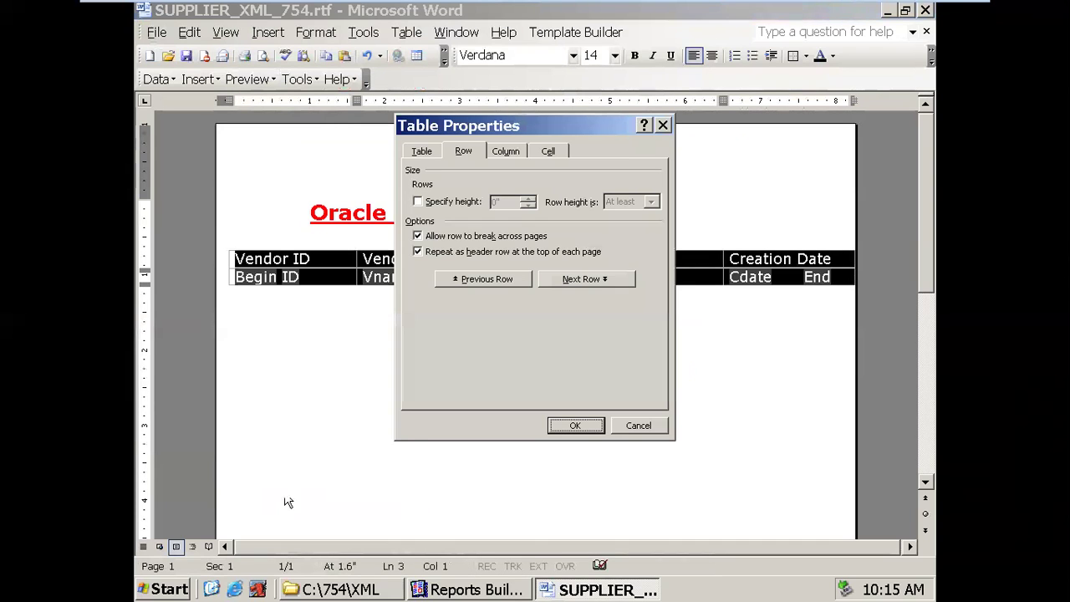
left_click(505, 152)
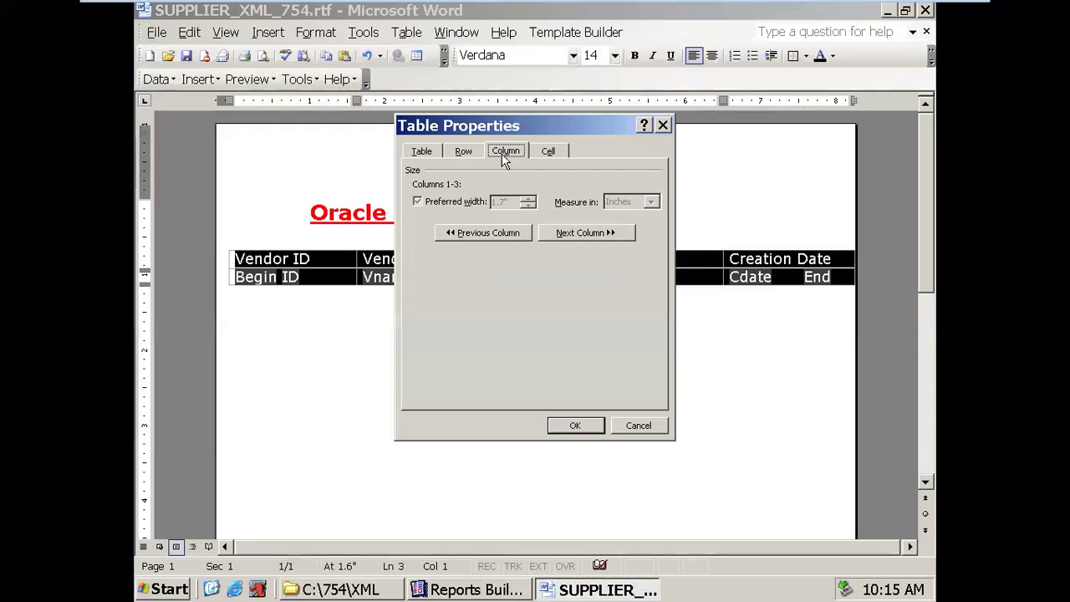
left_click(465, 152)
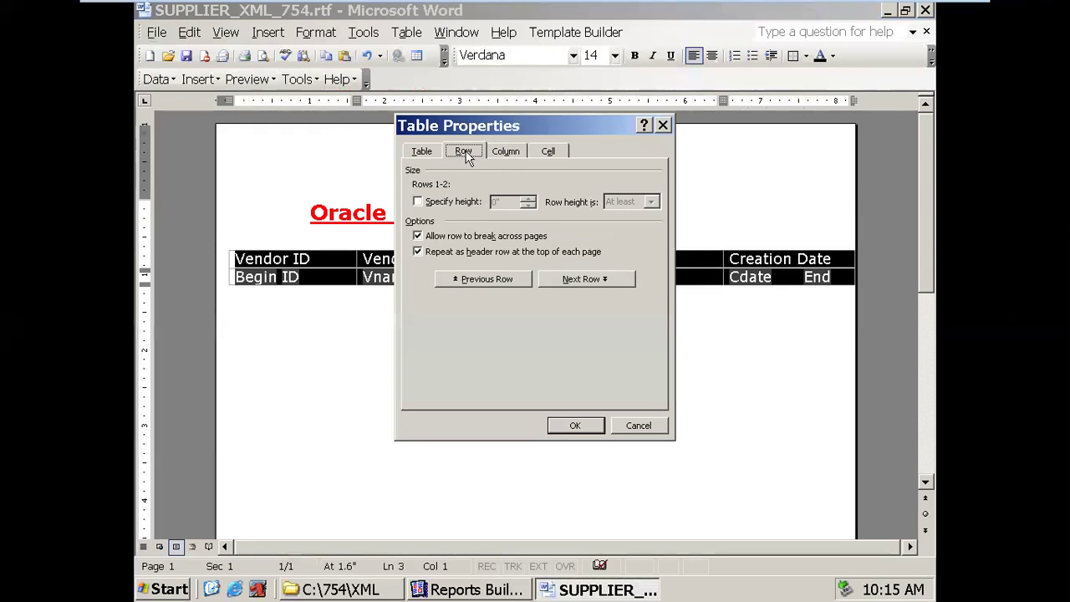
left_click(410, 154)
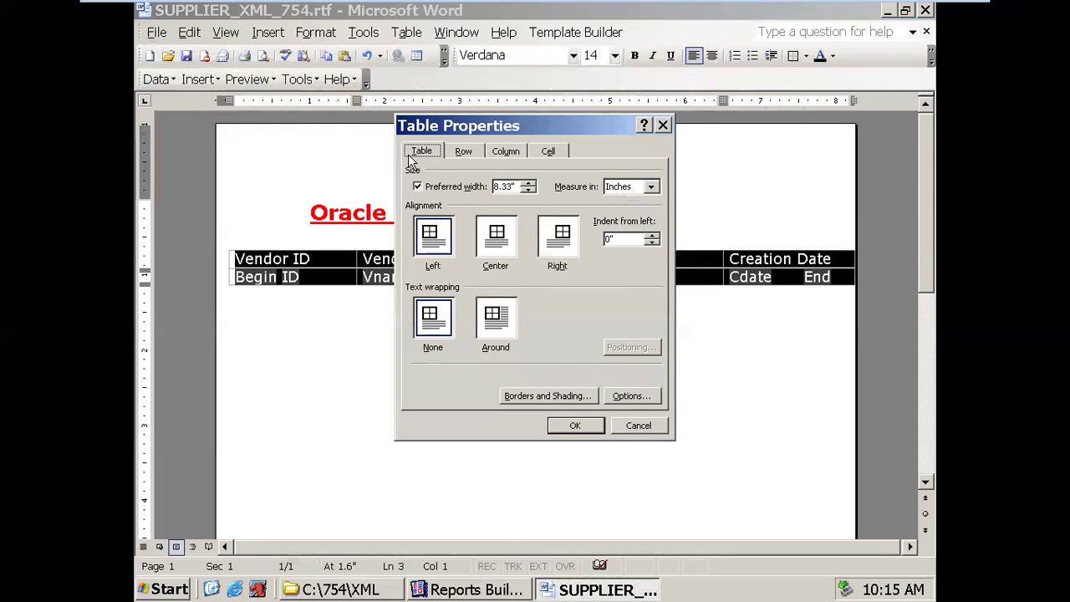
left_click(464, 155)
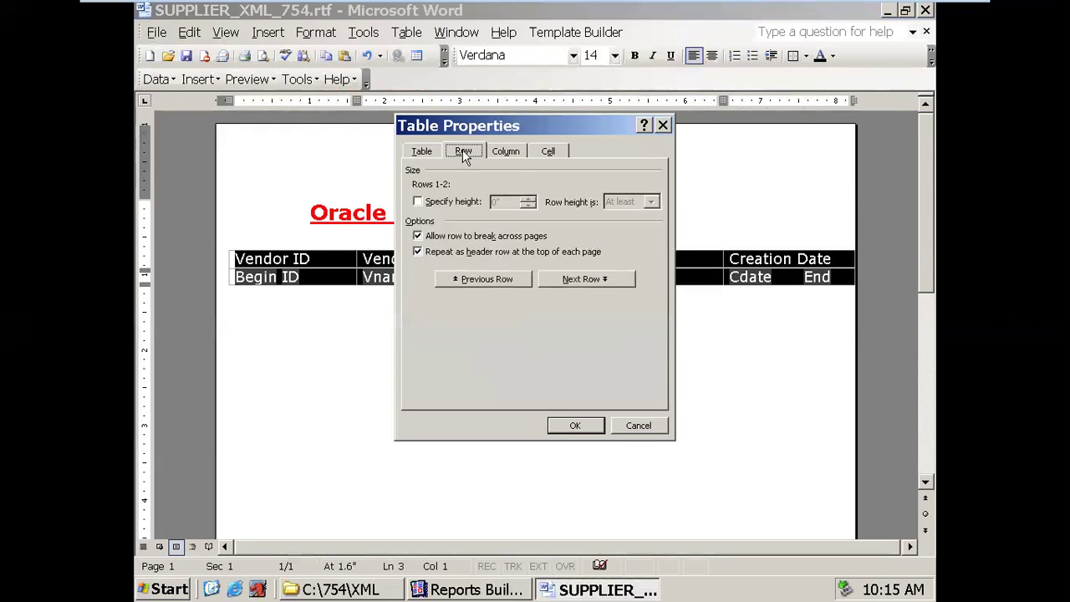
left_click(505, 158)
left_click(535, 153)
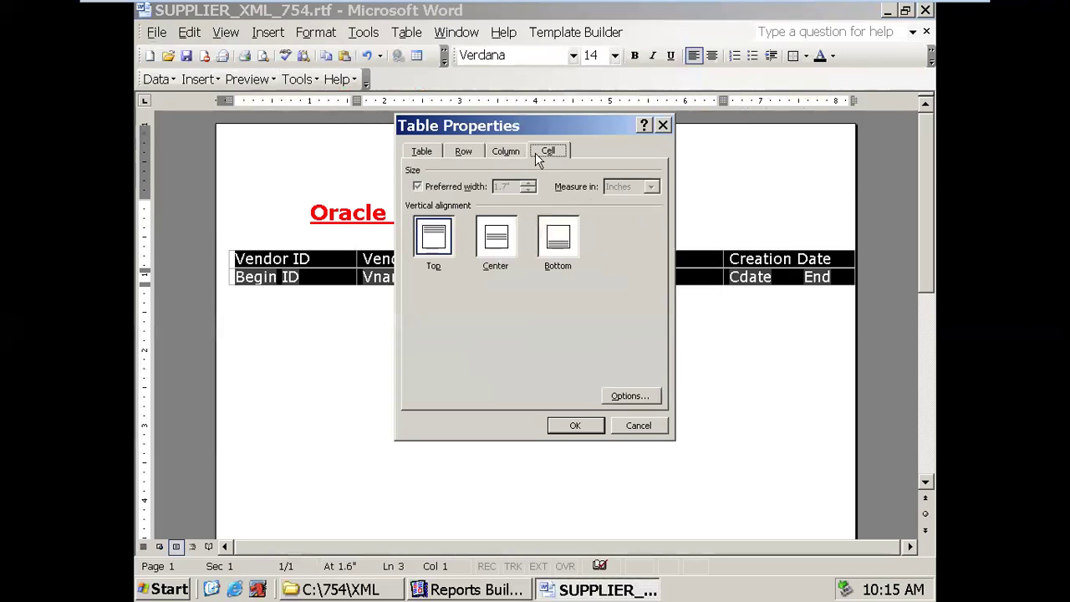
left_click(470, 157)
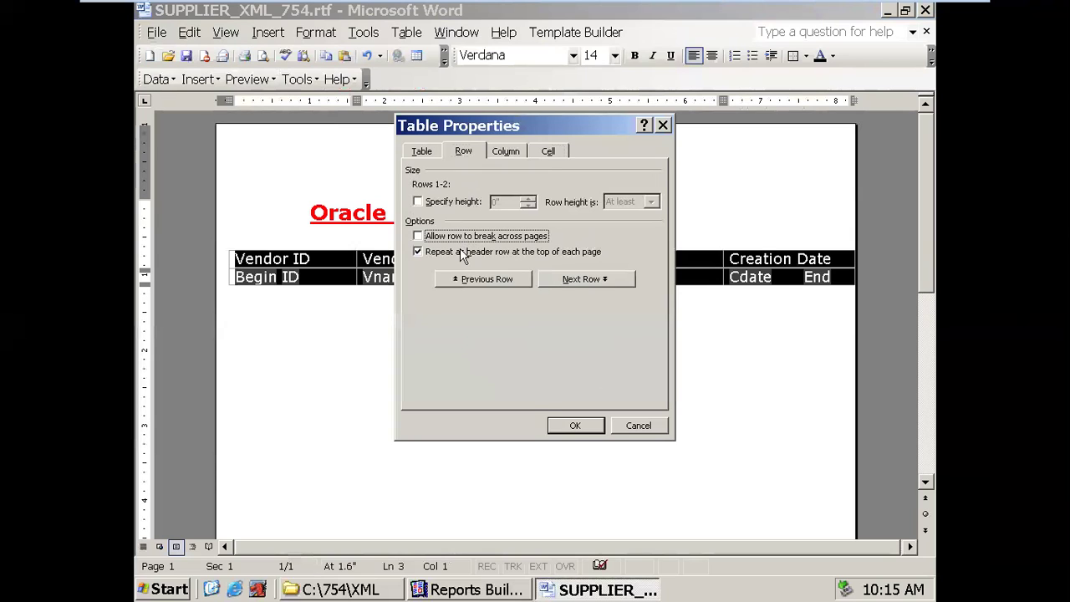
left_click(572, 425)
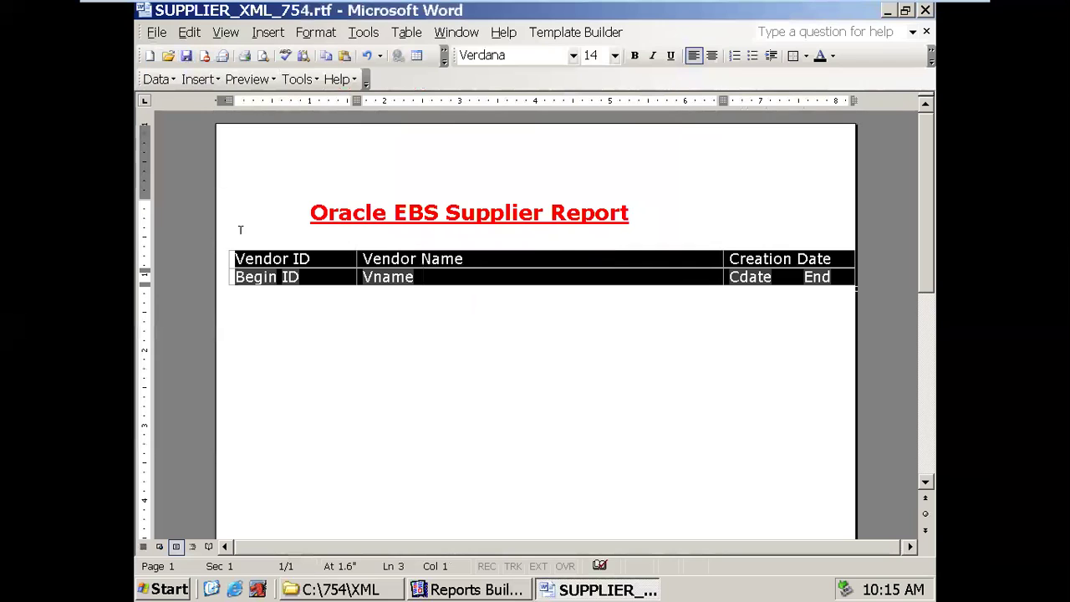
Step: Check that the header row still has 'Repeat as header row' enabled
left_click_drag(239, 261, 839, 262)
right_click(284, 260)
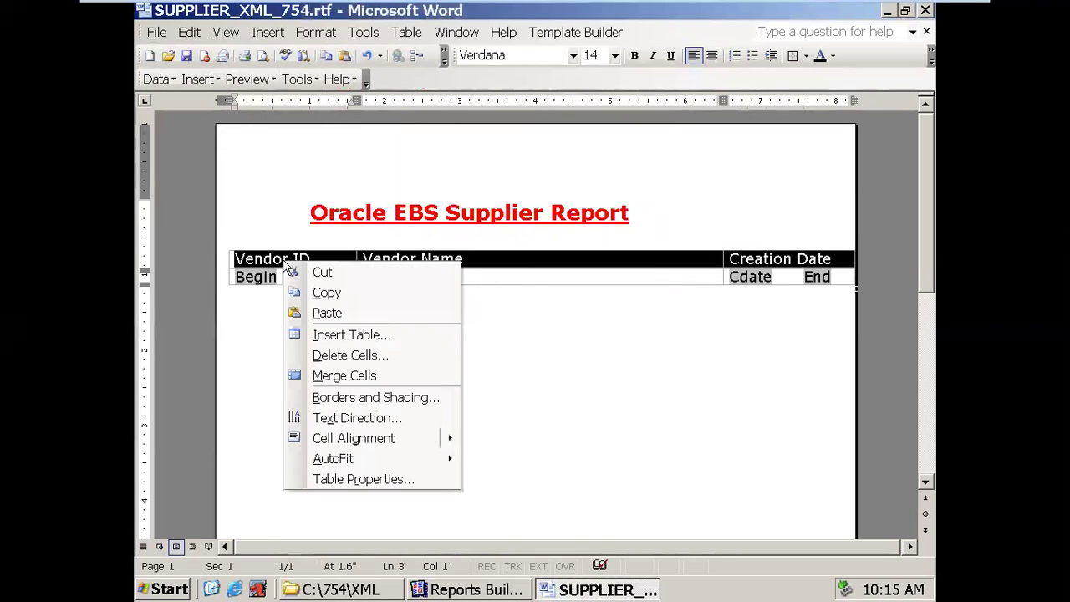
left_click(347, 479)
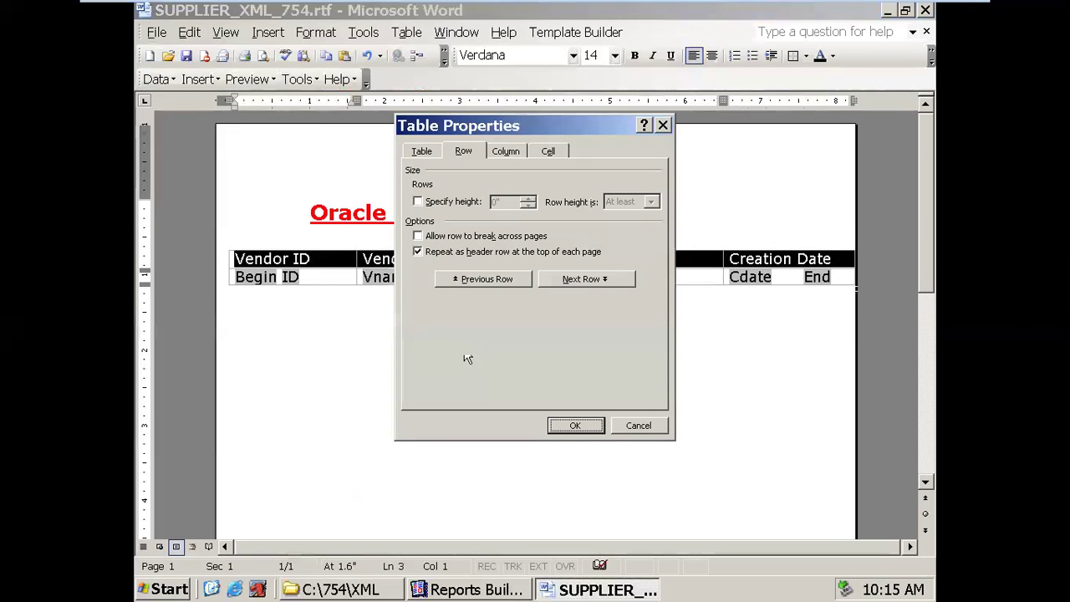
left_click(574, 426)
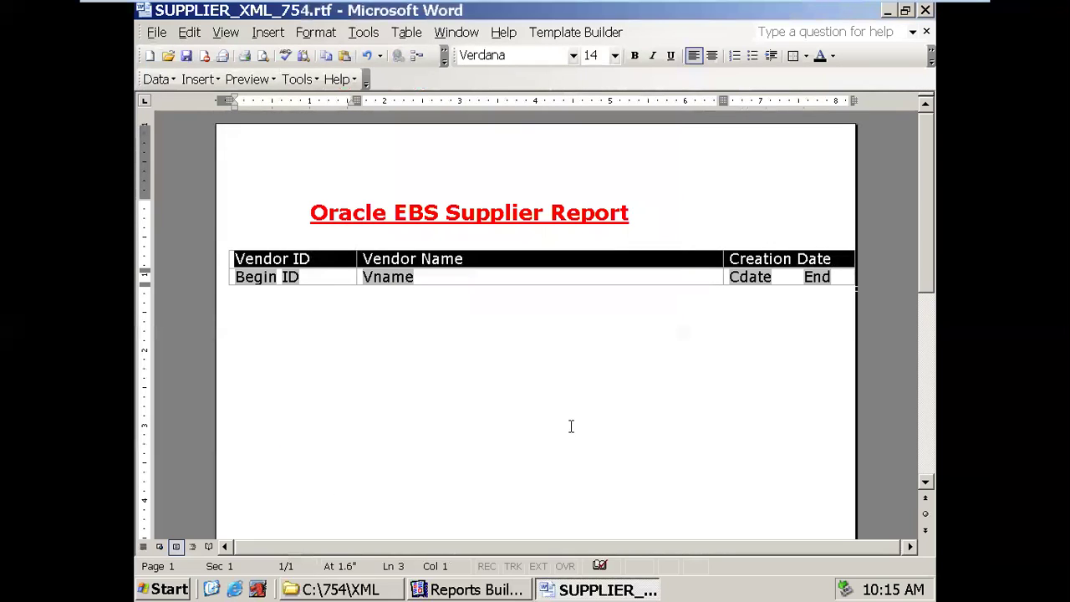
left_click(344, 373)
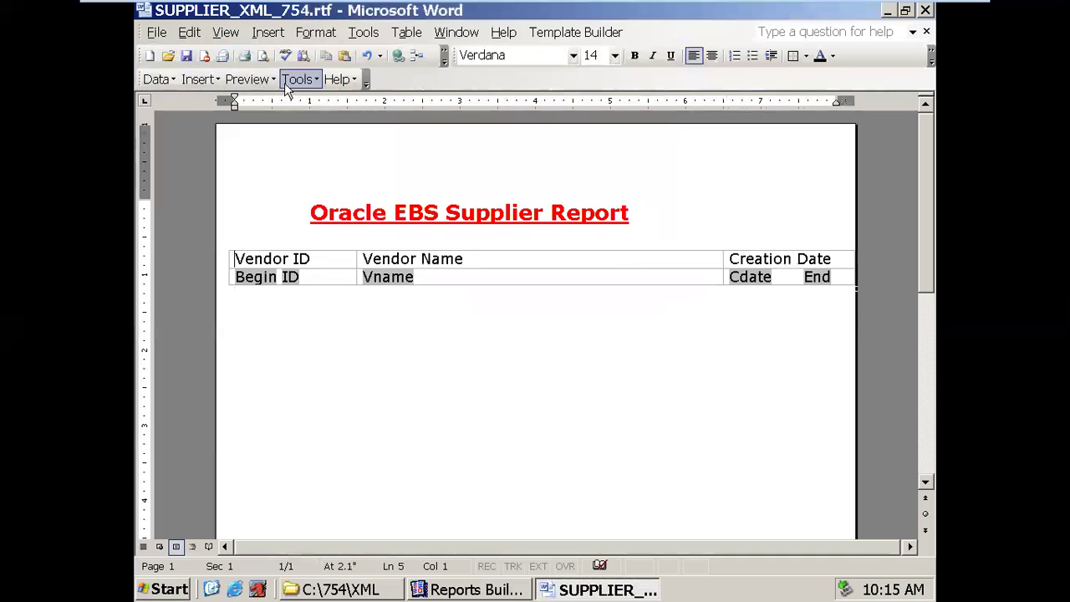
Step: Preview the template as PDF, check page 2, then close Adobe Reader
left_click(251, 79)
left_click(266, 99)
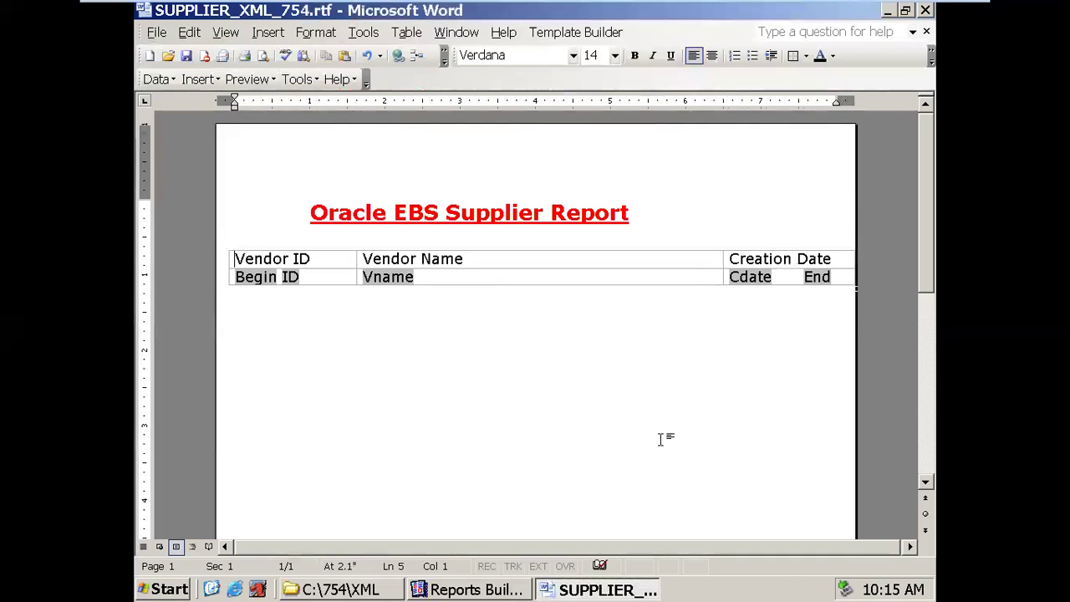
left_click(284, 55)
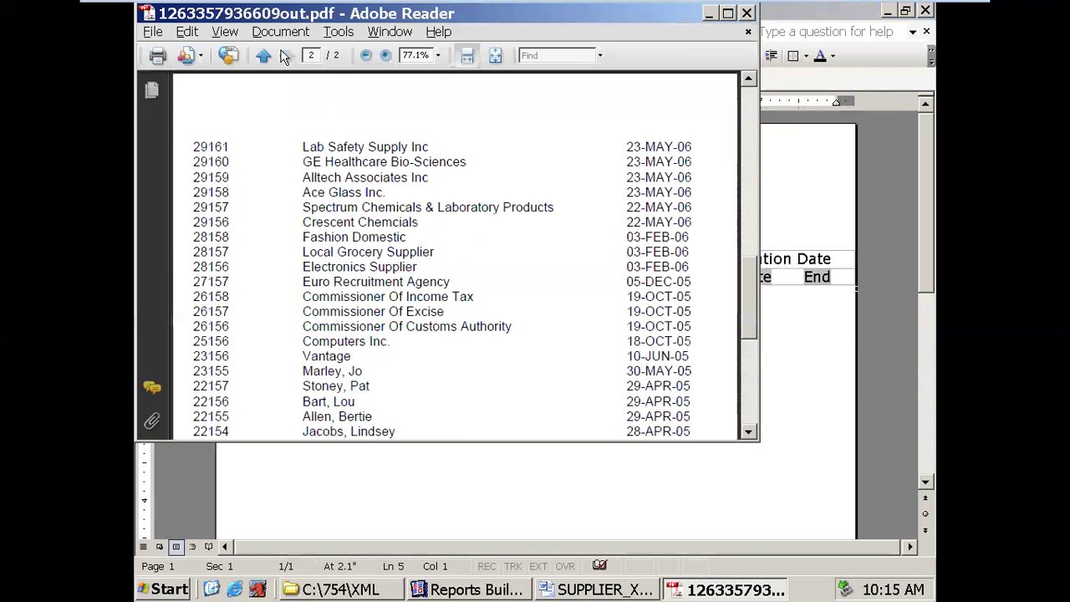
left_click_drag(746, 333, 746, 92)
left_click(746, 13)
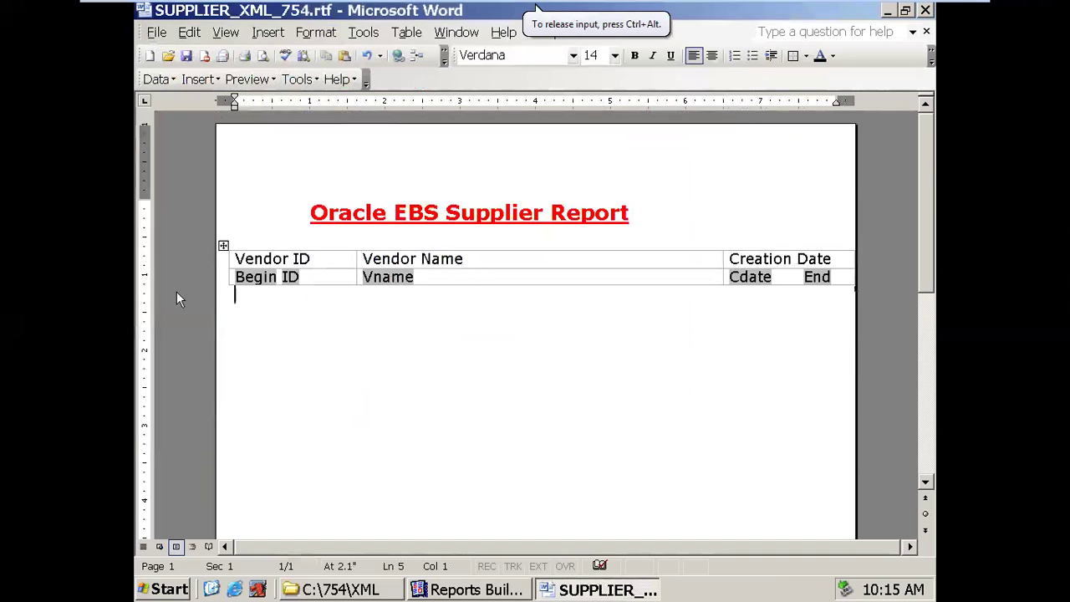
left_click(223, 245)
right_click(223, 245)
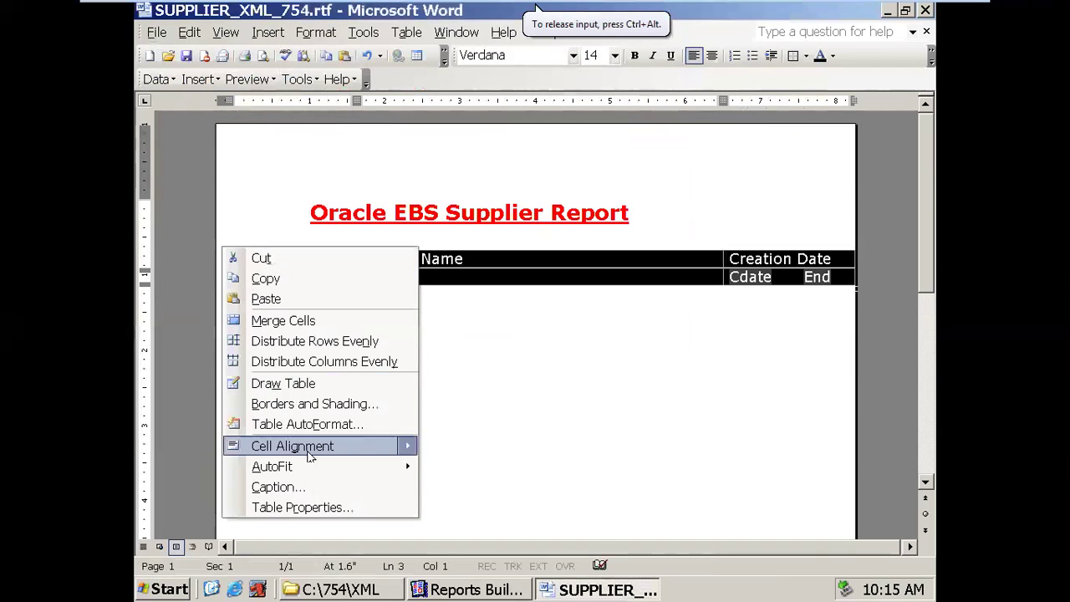
left_click(307, 507)
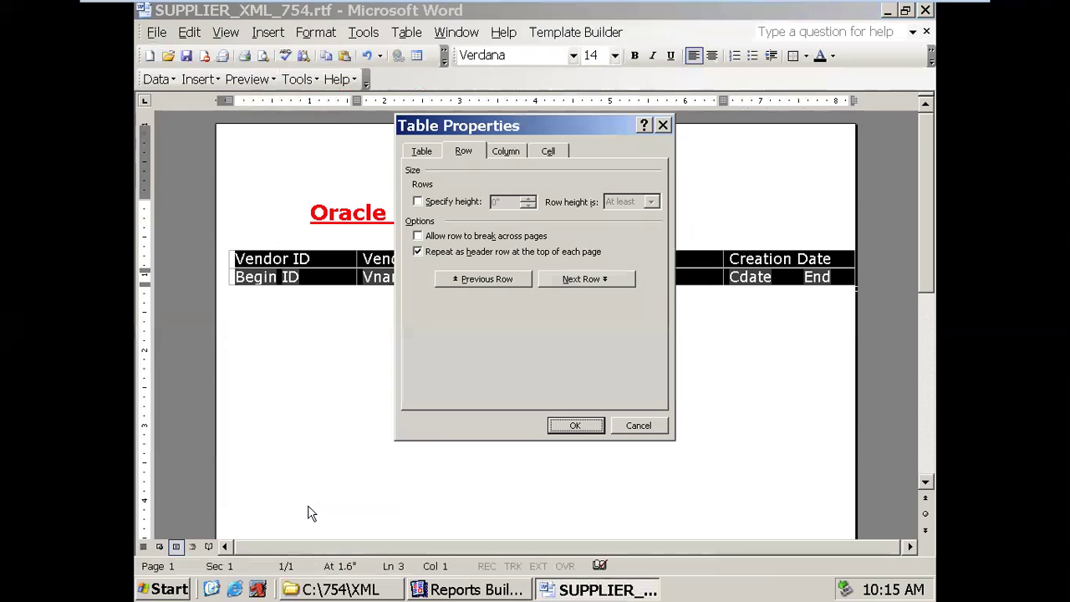
left_click(427, 157)
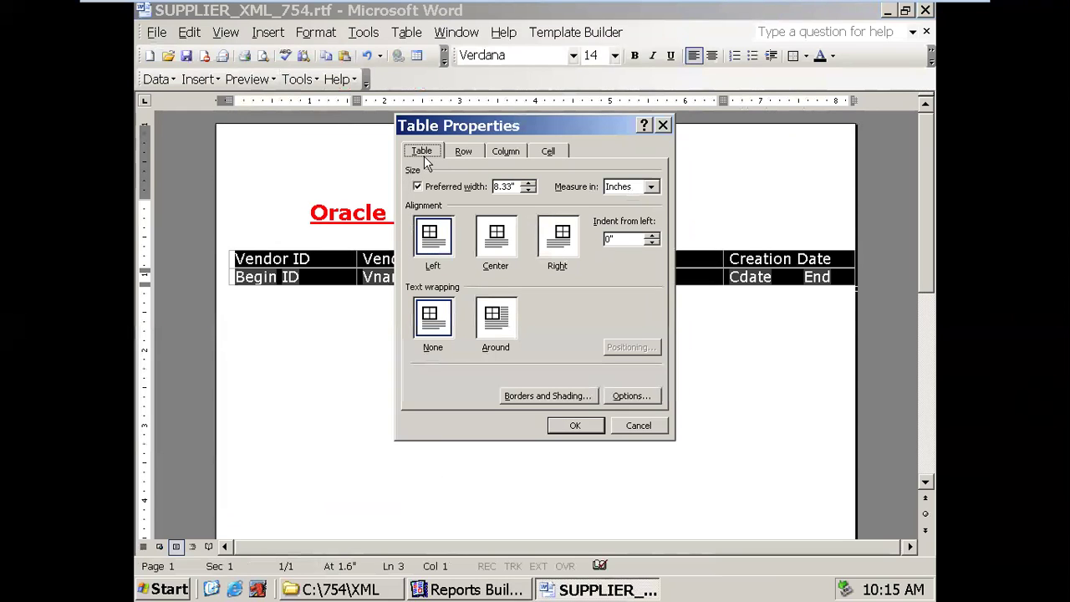
left_click(608, 395)
left_click(599, 365)
left_click(463, 151)
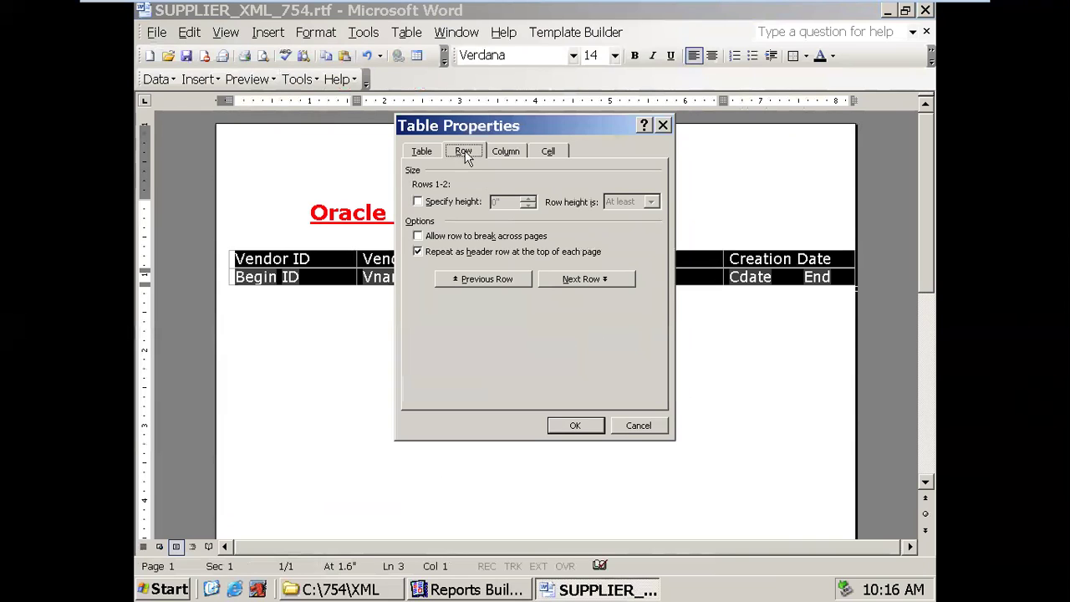
left_click(503, 152)
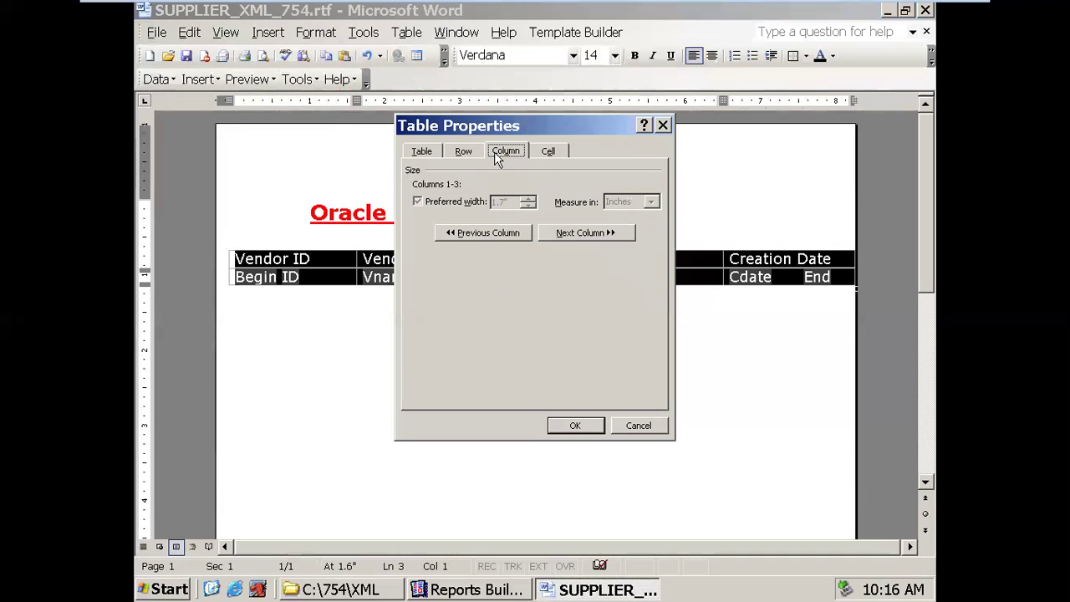
left_click(548, 151)
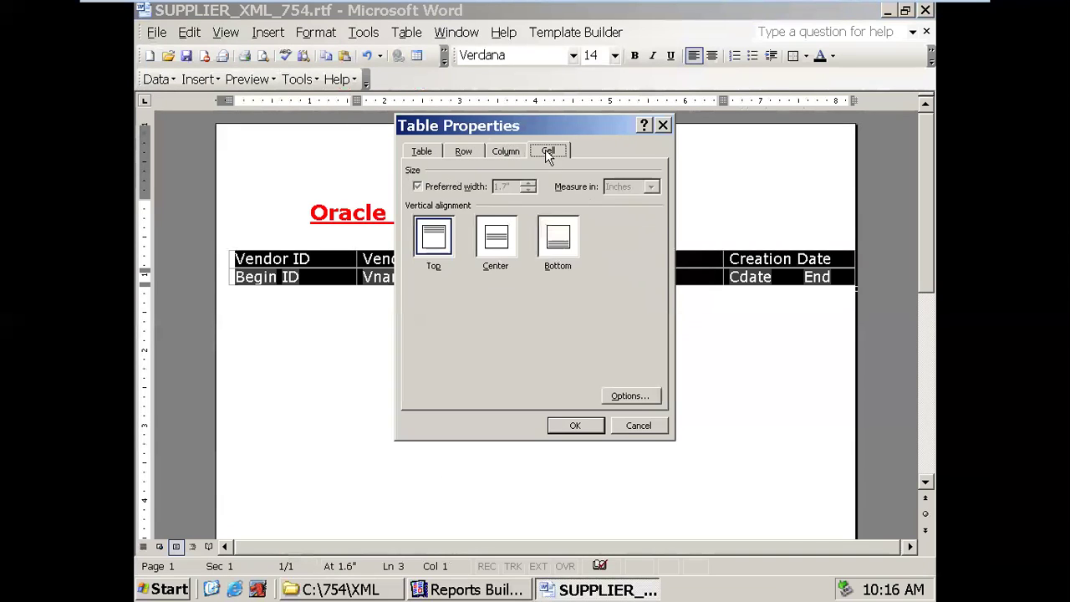
left_click(471, 149)
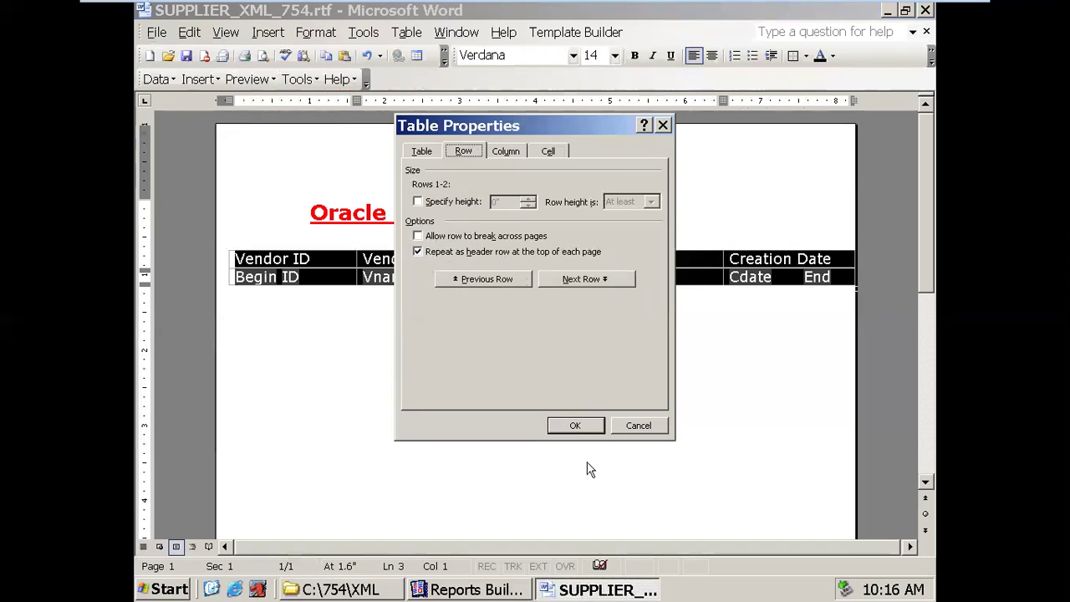
left_click(573, 427)
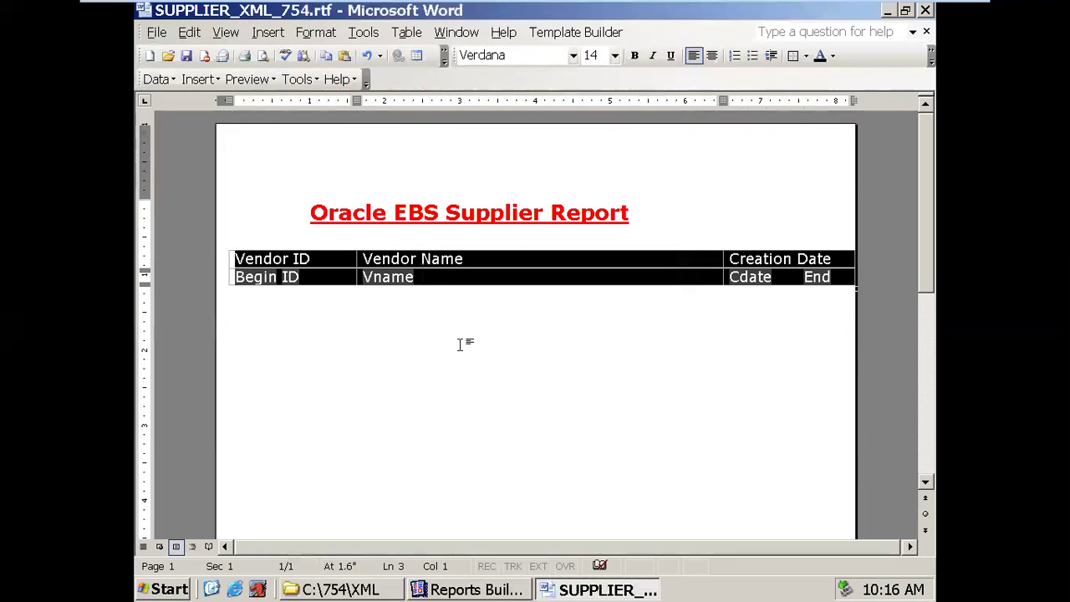
left_click(365, 366)
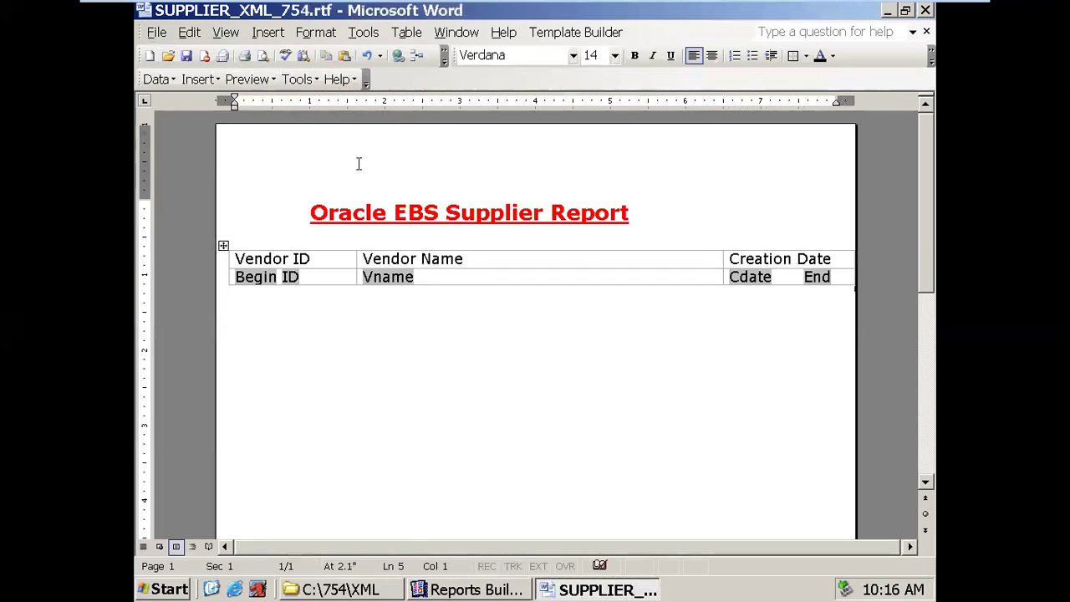
left_click(272, 79)
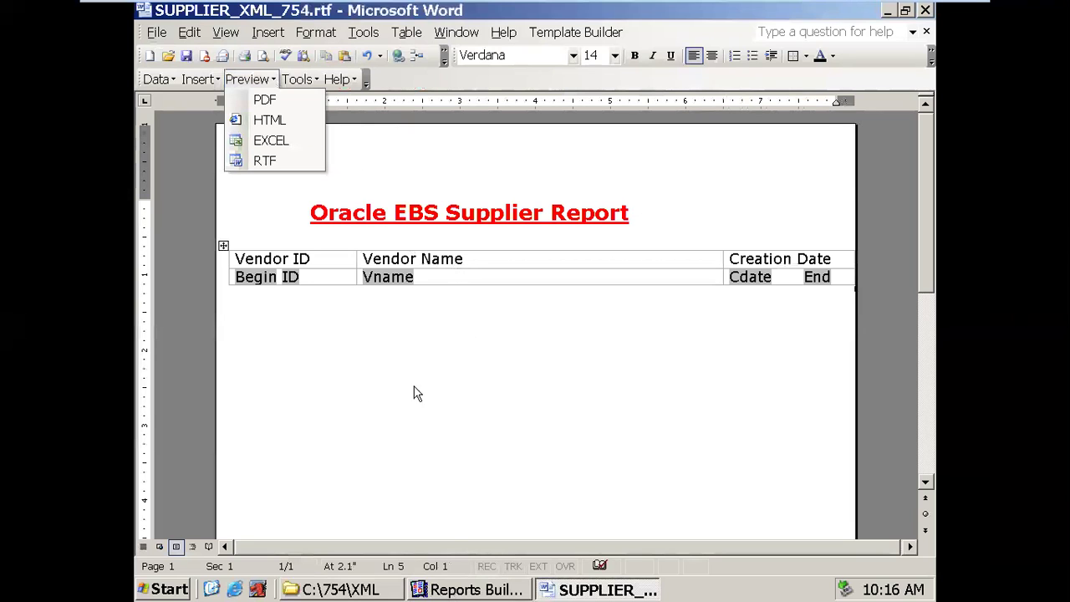
left_click(470, 589)
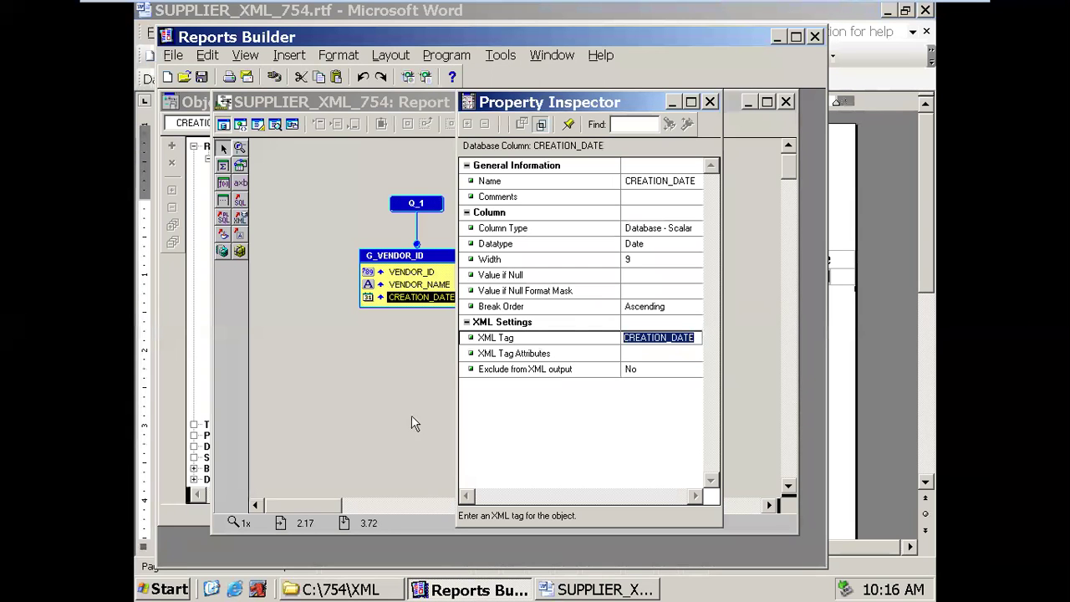
left_click(600, 291)
left_click(569, 592)
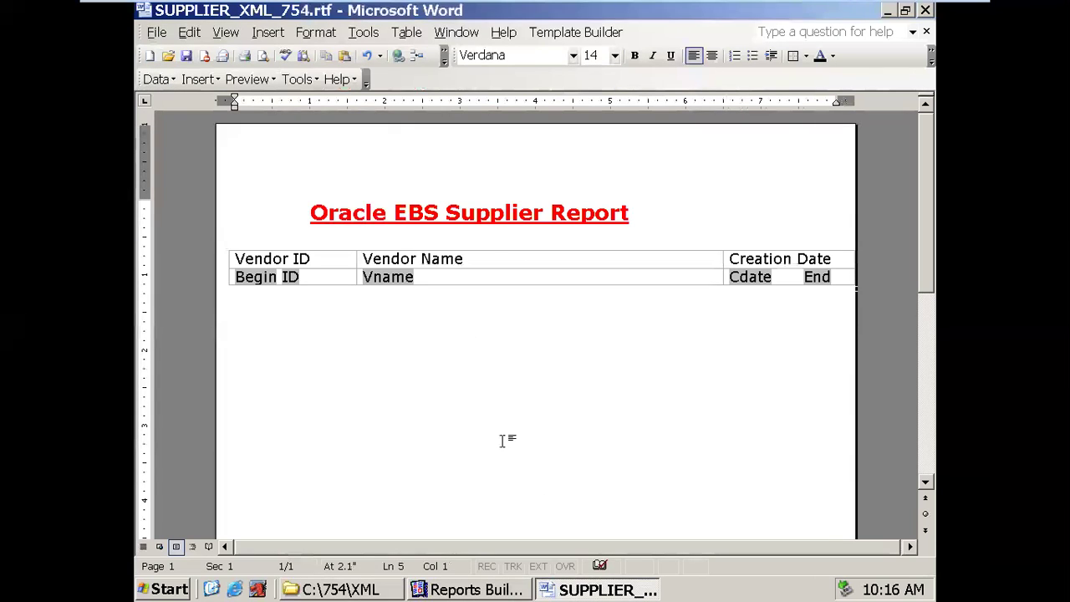
left_click(156, 79)
left_click(259, 84)
left_click(261, 83)
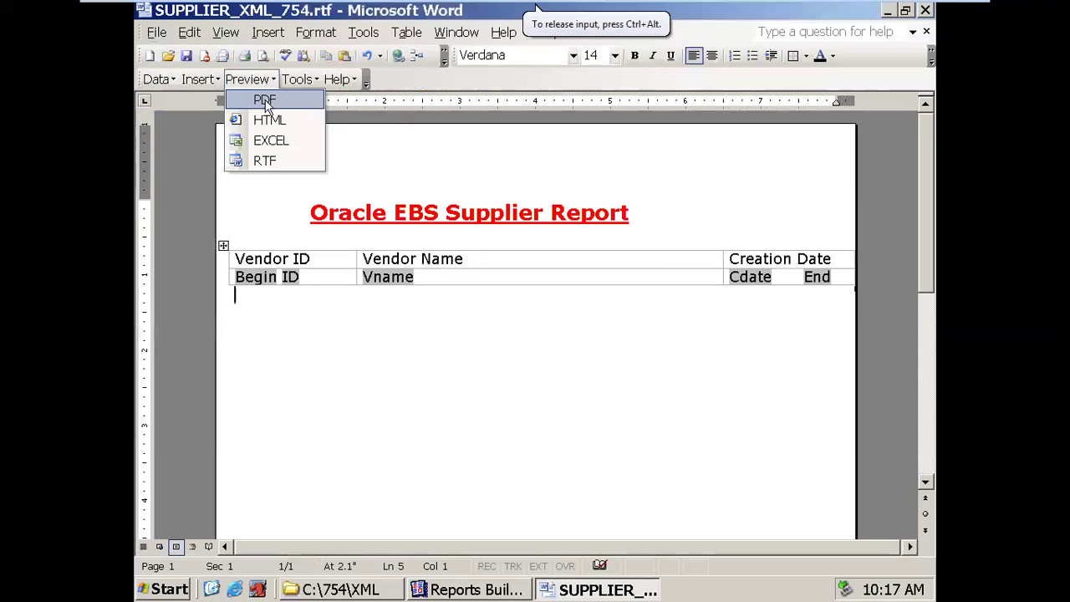
left_click(449, 444)
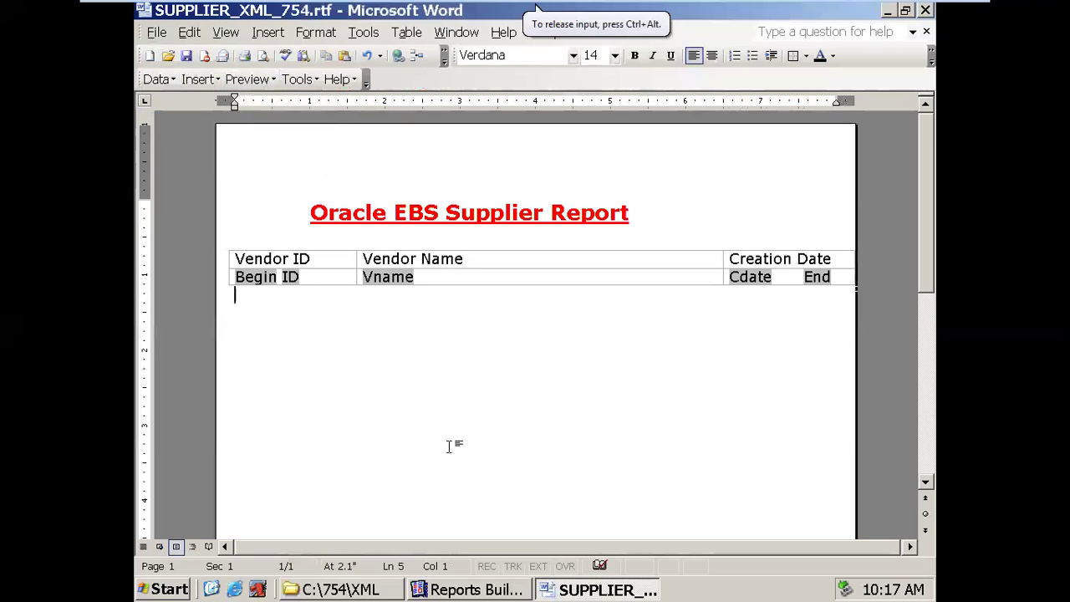
Step: Sign in to Oracle Applications with the course user and open the 754NEW responsibility
left_click(259, 589)
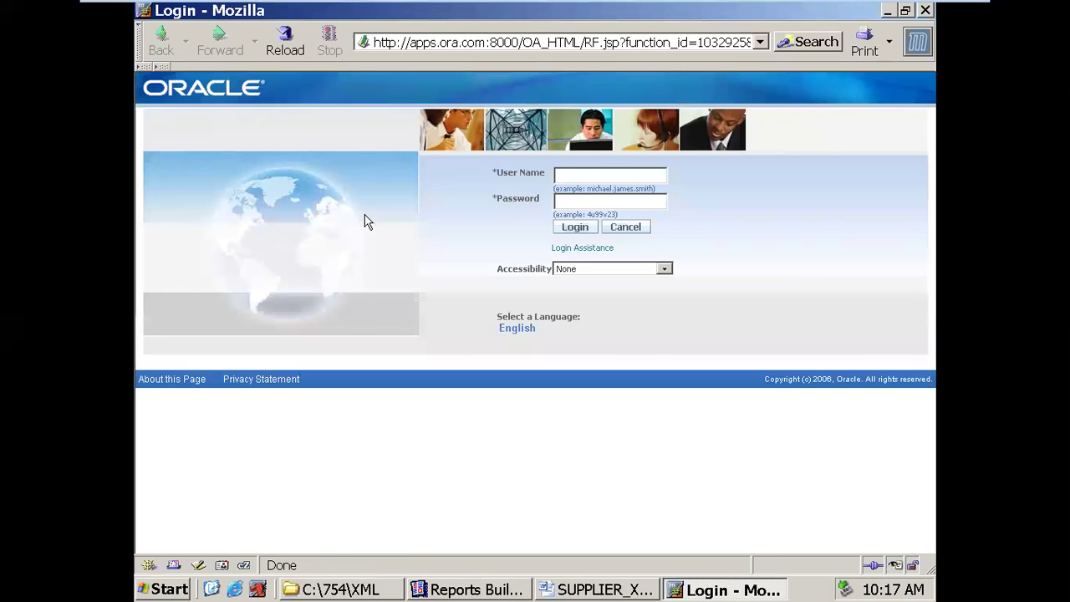
type("754USER")
key("Tab")
key("Return")
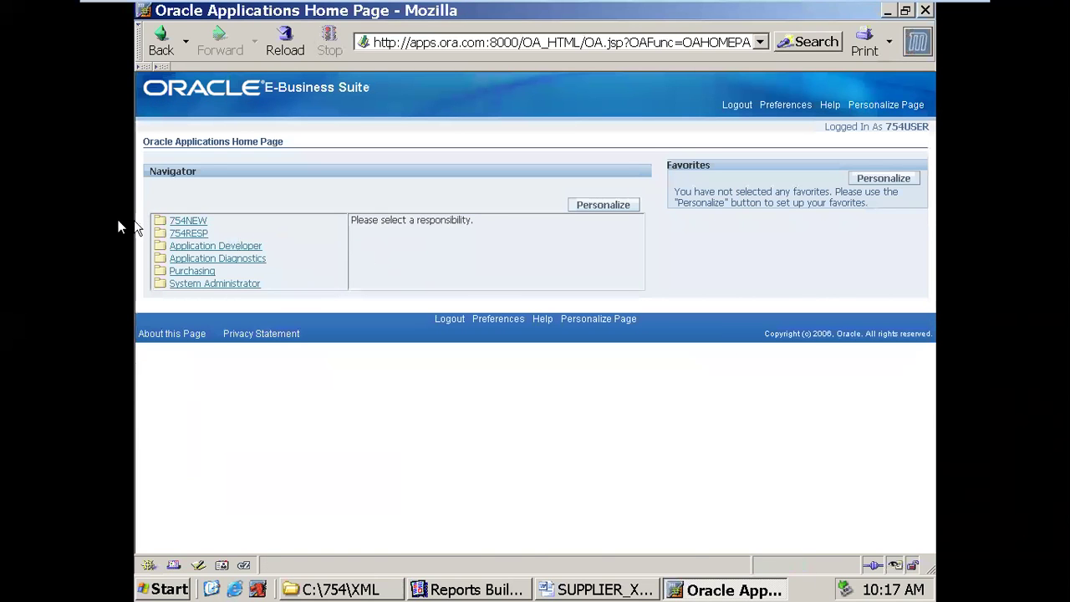
left_click(190, 222)
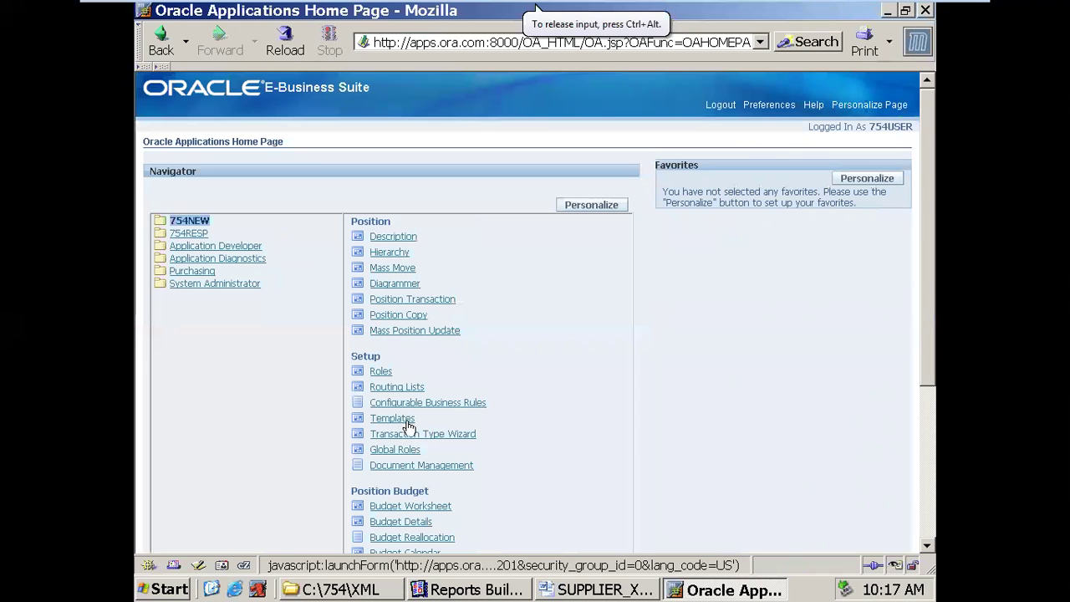
Step: Close the CREATION_DATE Property Inspector in Reports Builder, then show the Windows desktop
left_click(500, 590)
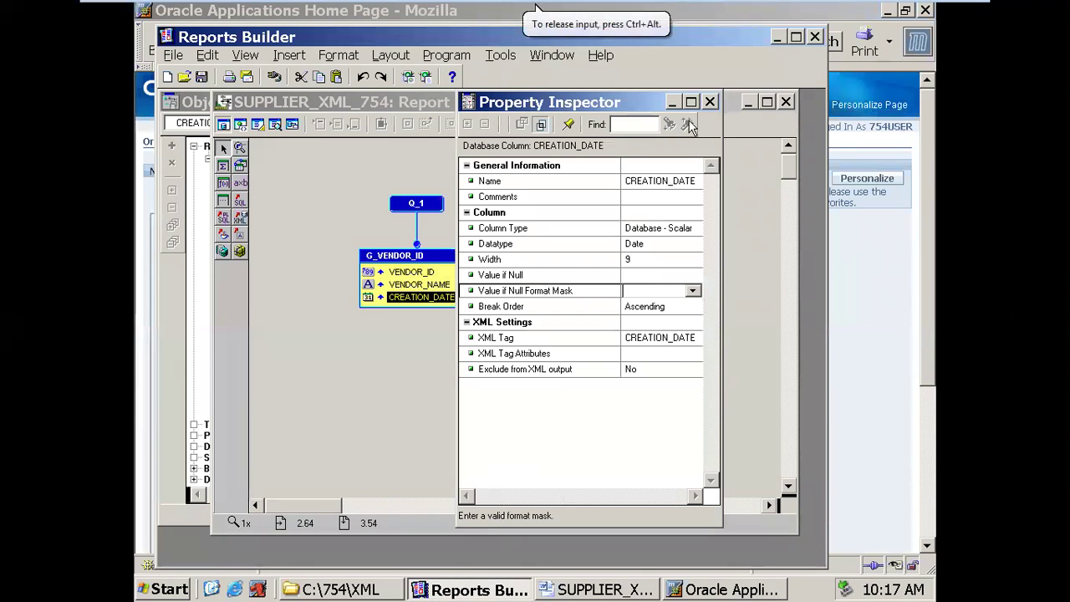
left_click(709, 102)
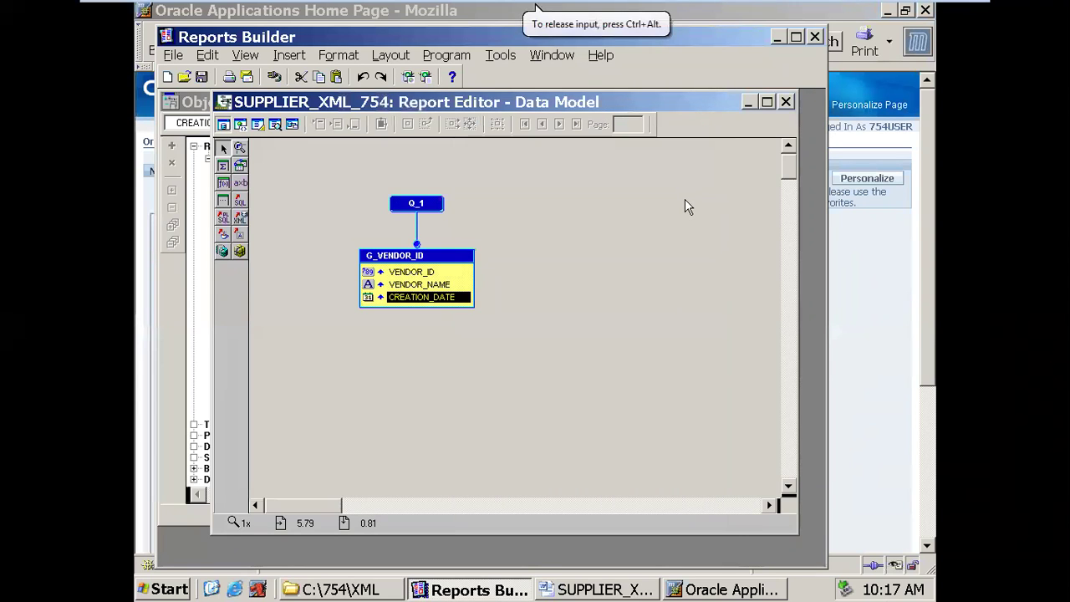
left_click(597, 590)
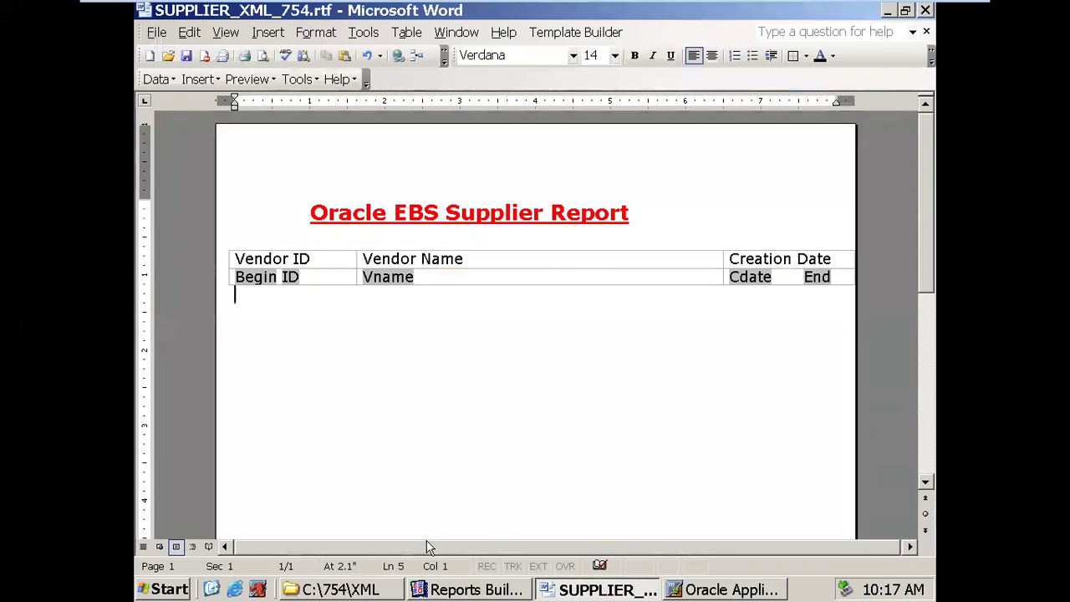
left_click(431, 589)
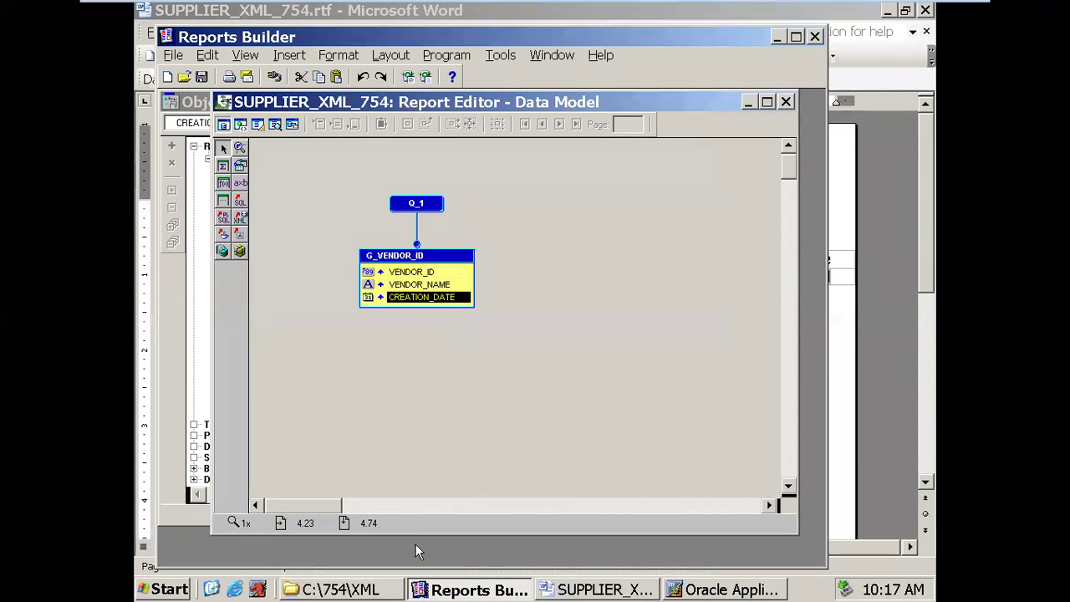
left_click(212, 589)
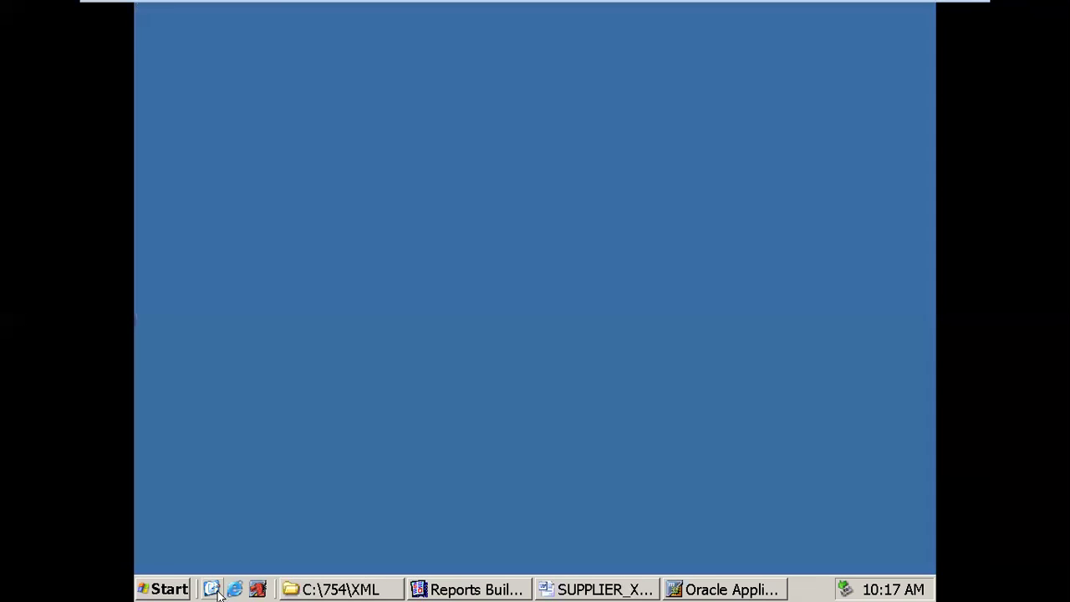
Step: Open report_reg_steps.txt from the Class folder in a maximised Notepad
double_click(163, 461)
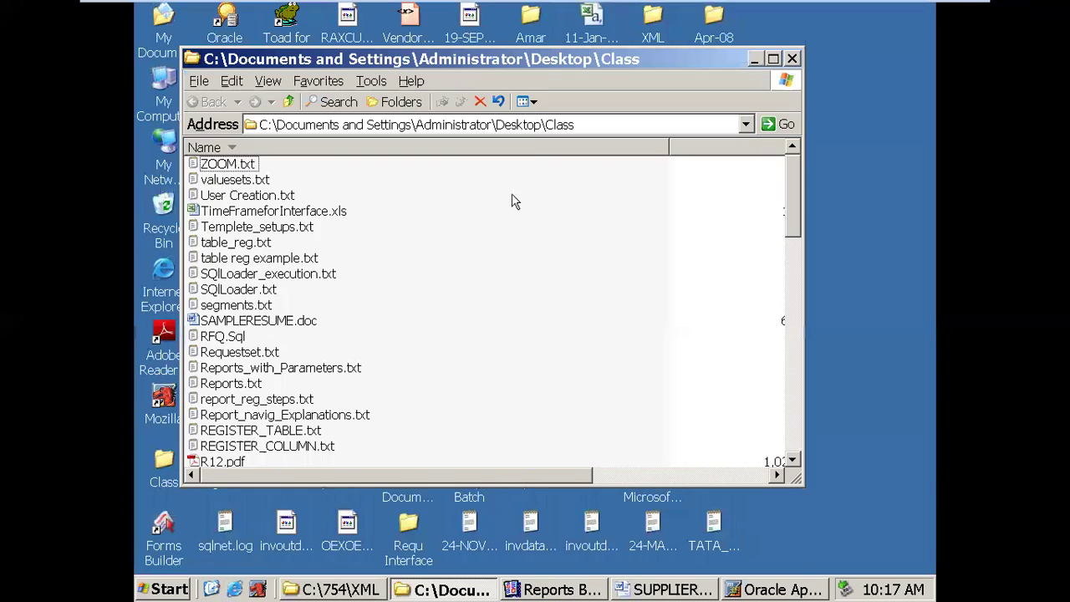
double_click(539, 59)
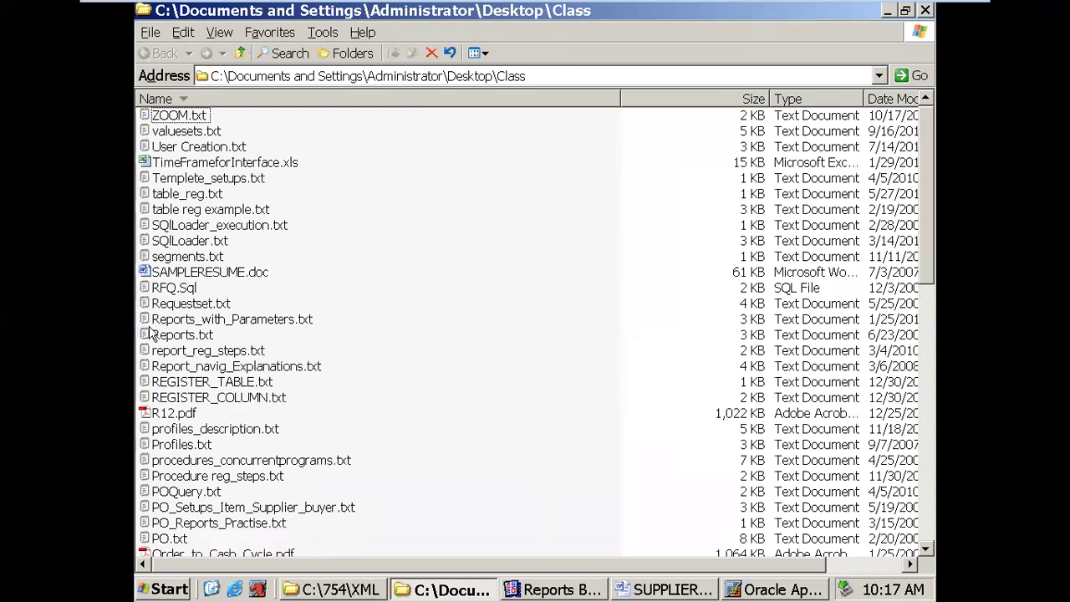
left_click(148, 352)
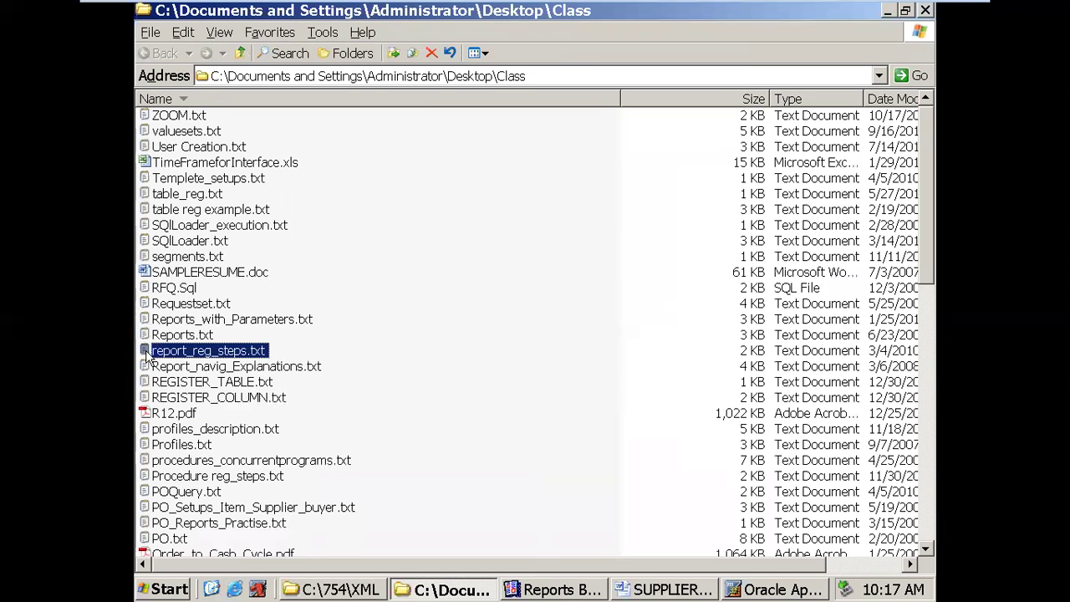
double_click(155, 355)
double_click(551, 141)
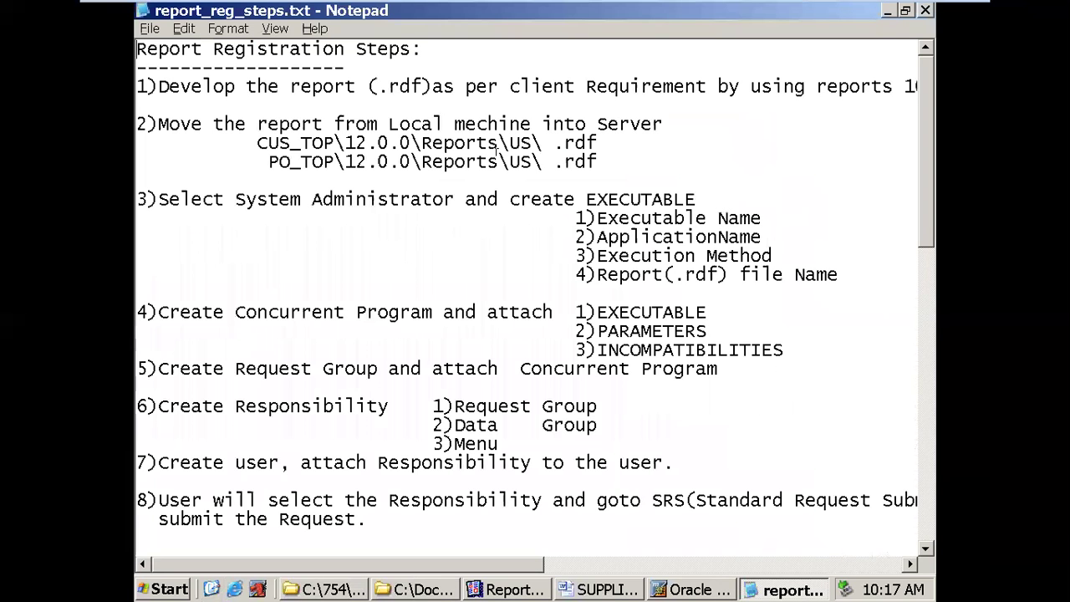
Step: Highlight key terms: Server, concurrent program, request group, responsibility, menu and user
left_click_drag(387, 125, 521, 126)
double_click(604, 123)
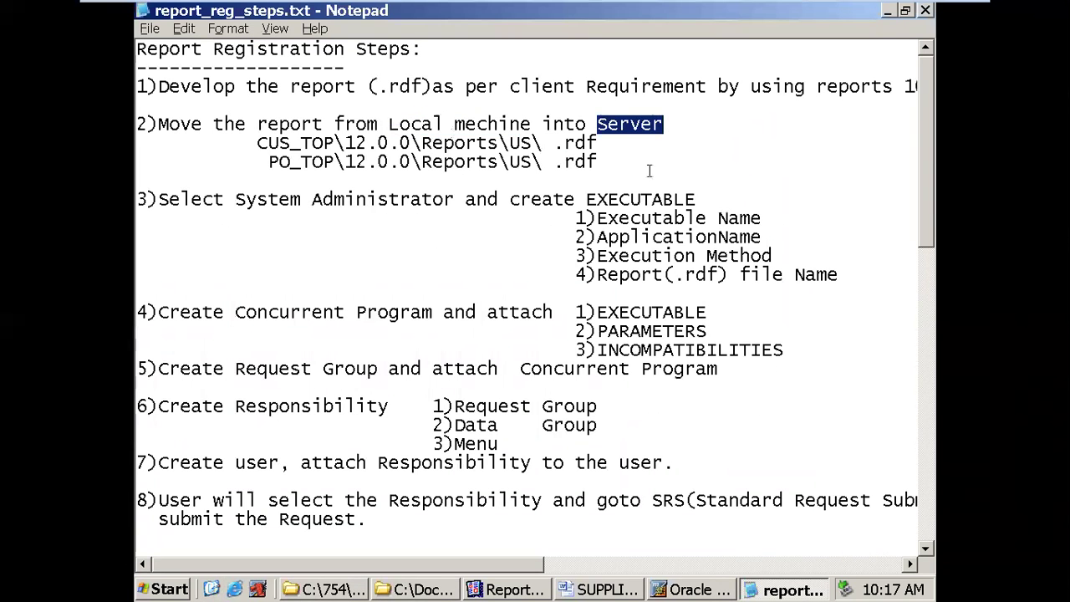
triple_click(586, 193)
left_click_drag(235, 312, 388, 311)
left_click_drag(224, 369, 336, 369)
left_click_drag(224, 406, 379, 407)
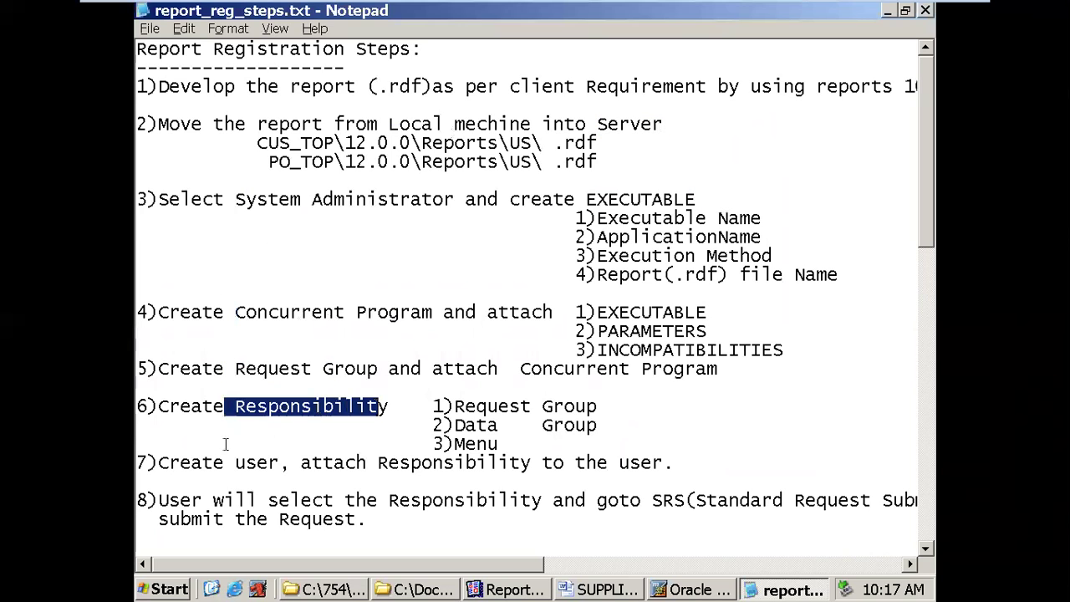
left_click_drag(225, 444, 318, 462)
left_click(596, 502)
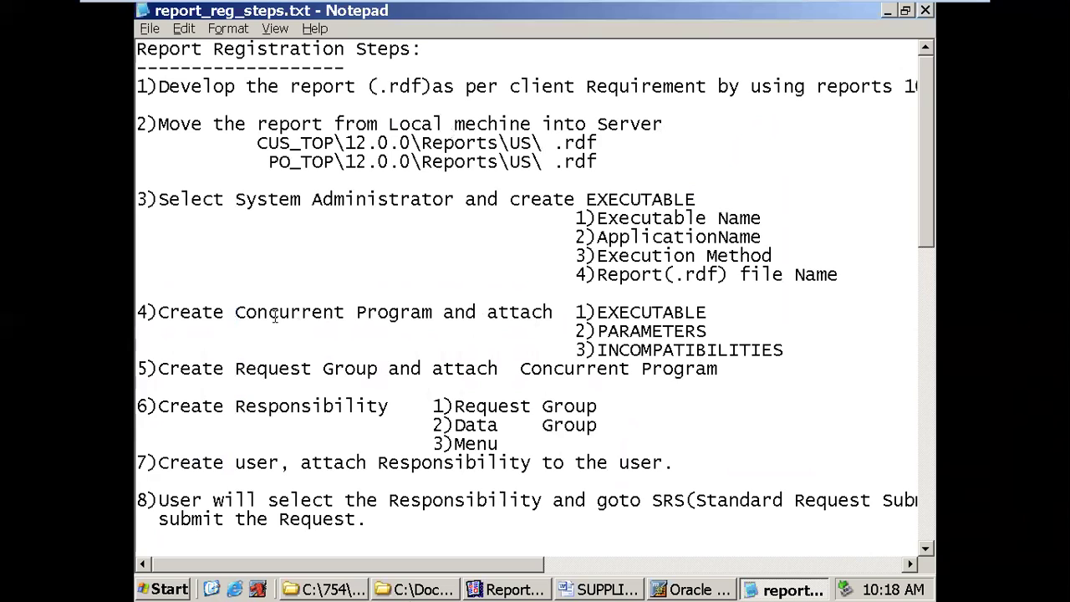
left_click_drag(232, 311, 435, 311)
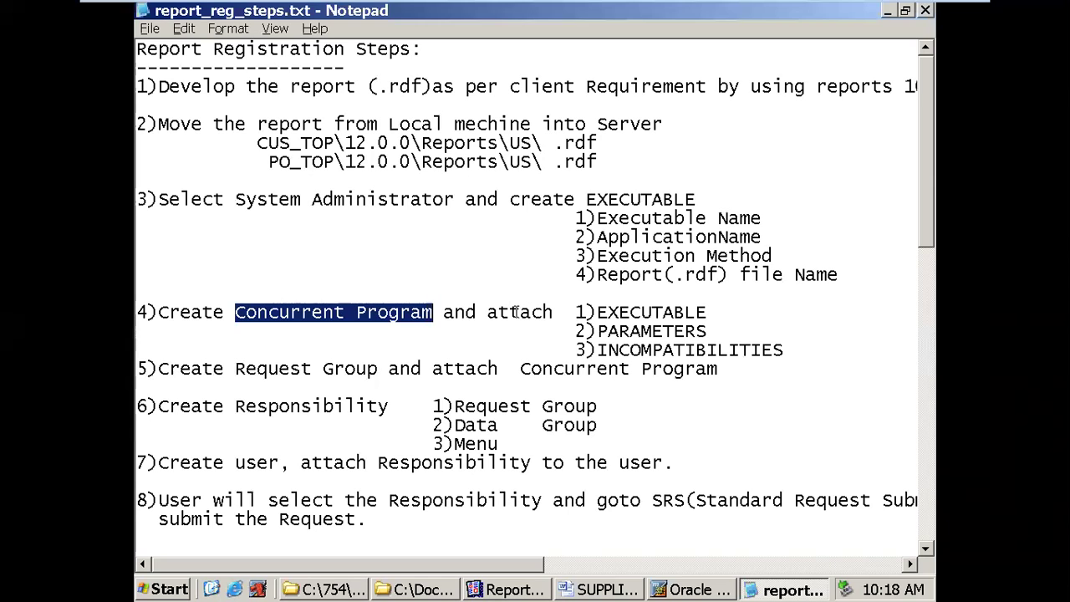
Step: Look at Reports Builder's Generate to File options, then glance at Oracle Applications and the registration notes
left_click(505, 590)
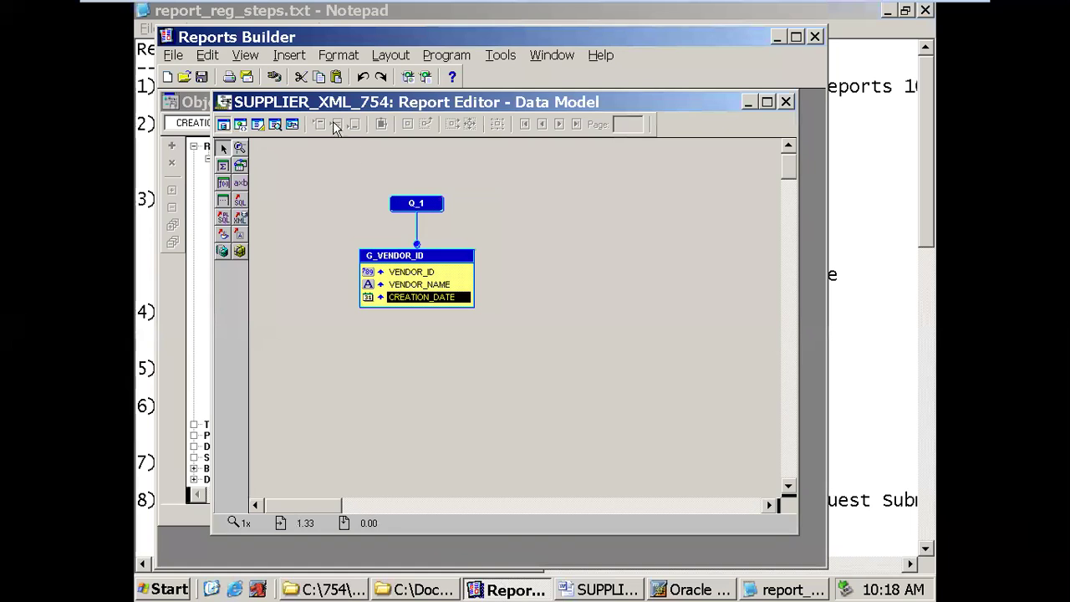
left_click(174, 55)
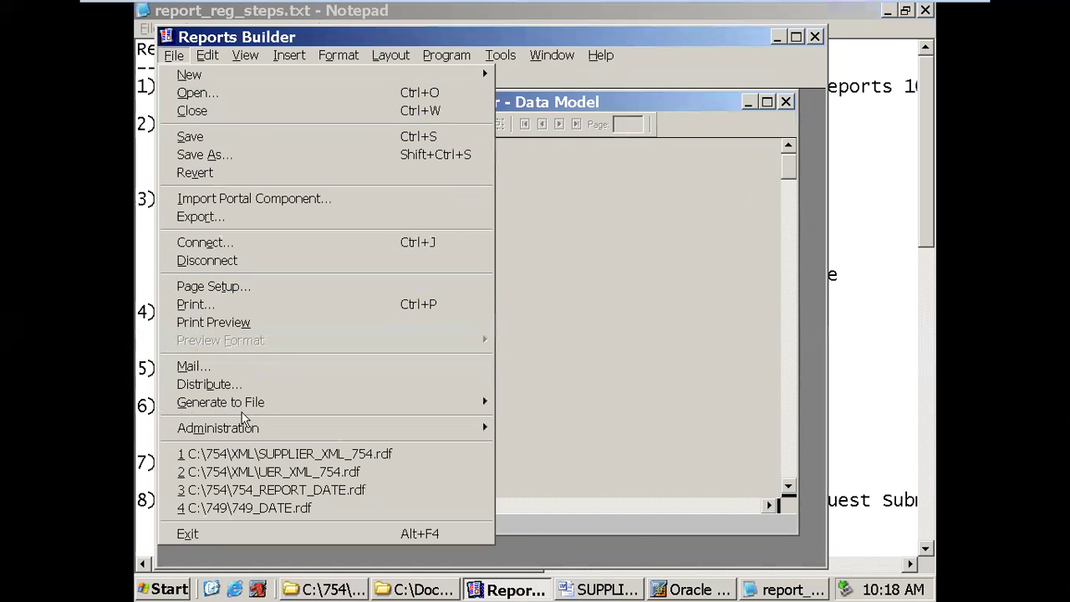
mouse_move(242, 405)
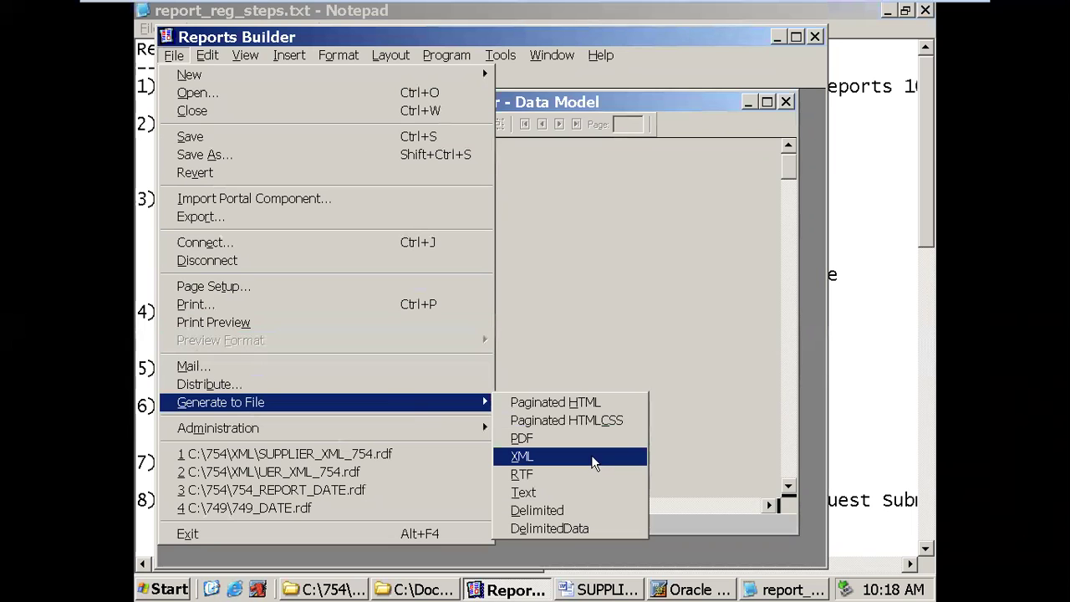
left_click(718, 591)
left_click(406, 237)
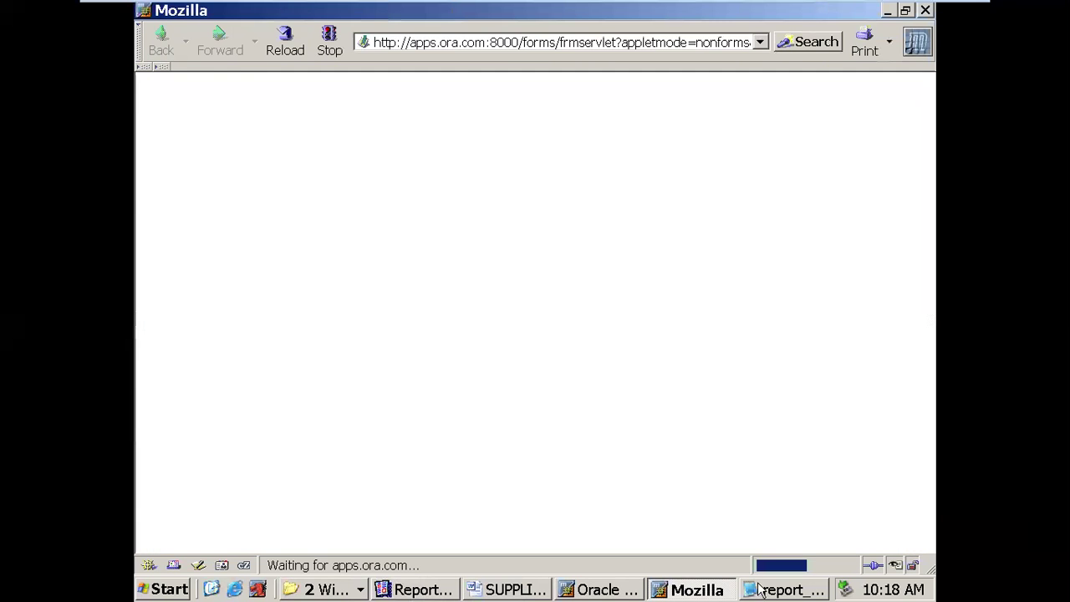
left_click(761, 590)
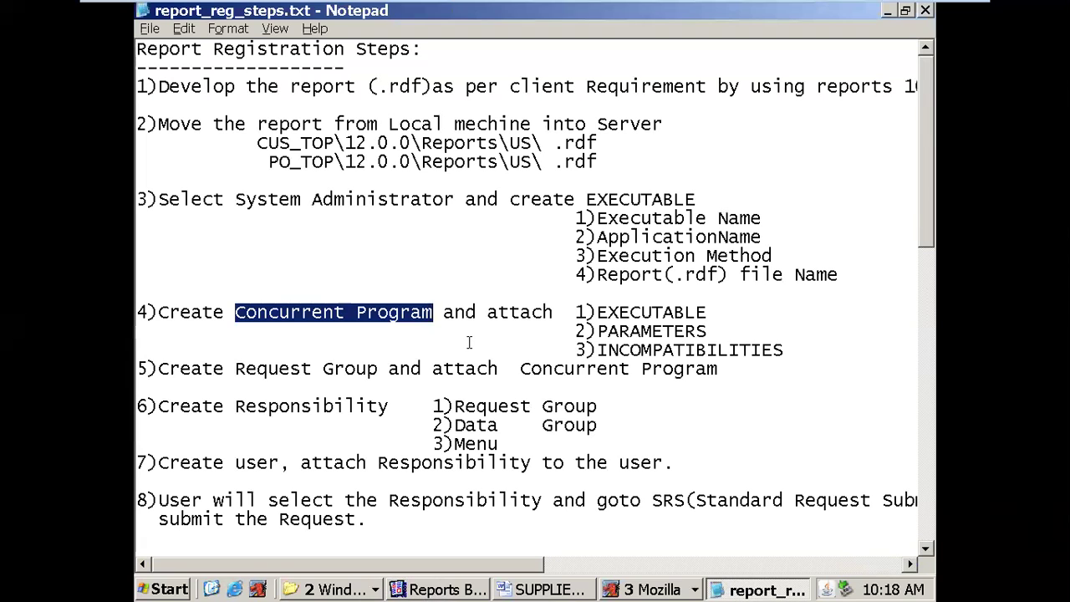
left_click(488, 458)
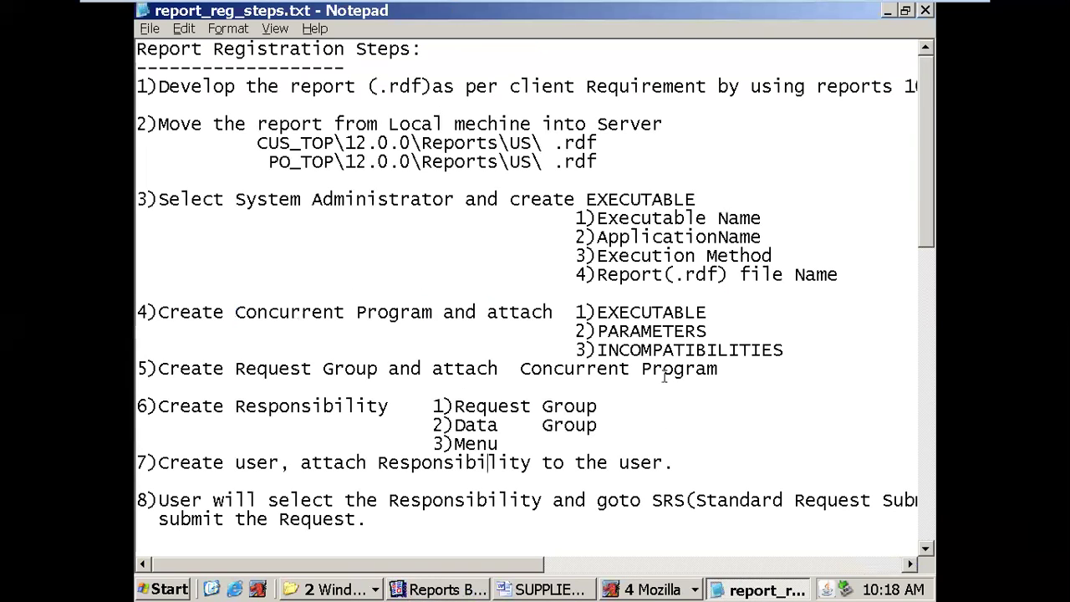
Step: Select the P_FROM and P_TO user parameters in the Object Navigator, then return to the Word template
left_click(419, 589)
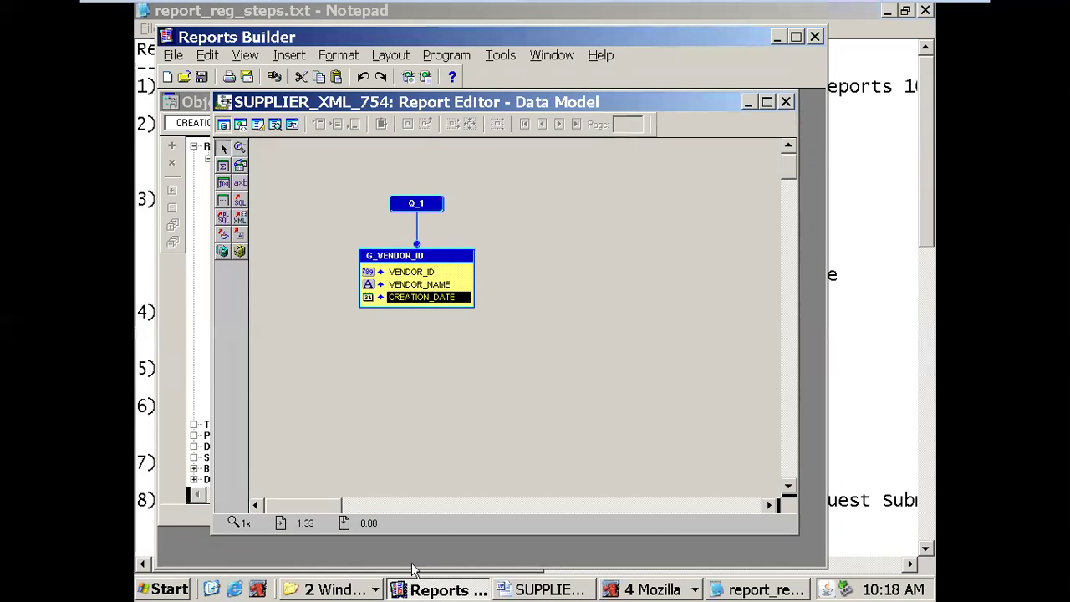
left_click(211, 359)
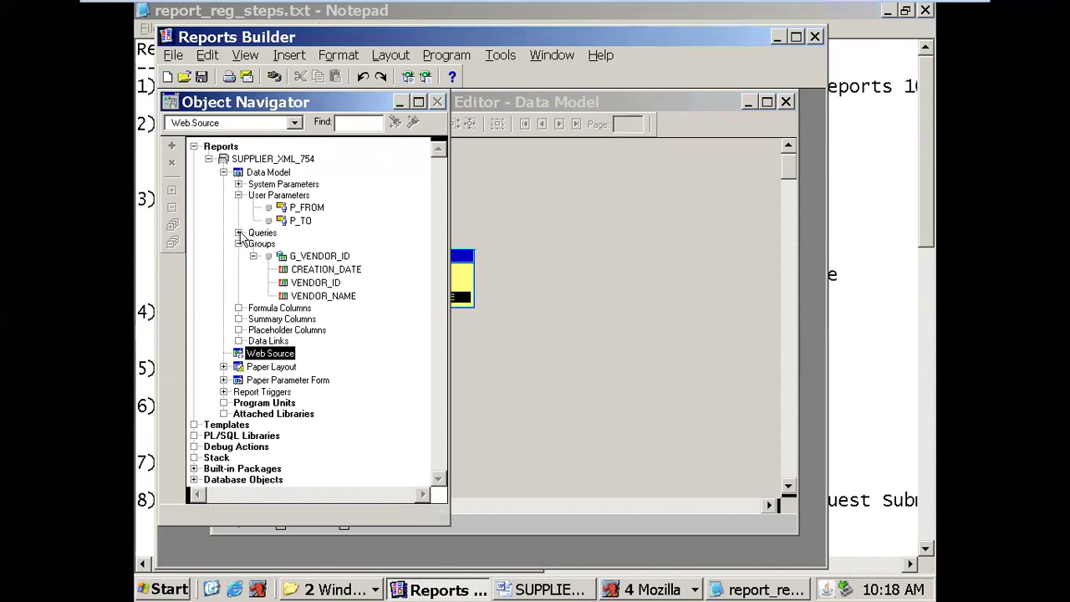
left_click(293, 207)
left_click(297, 220)
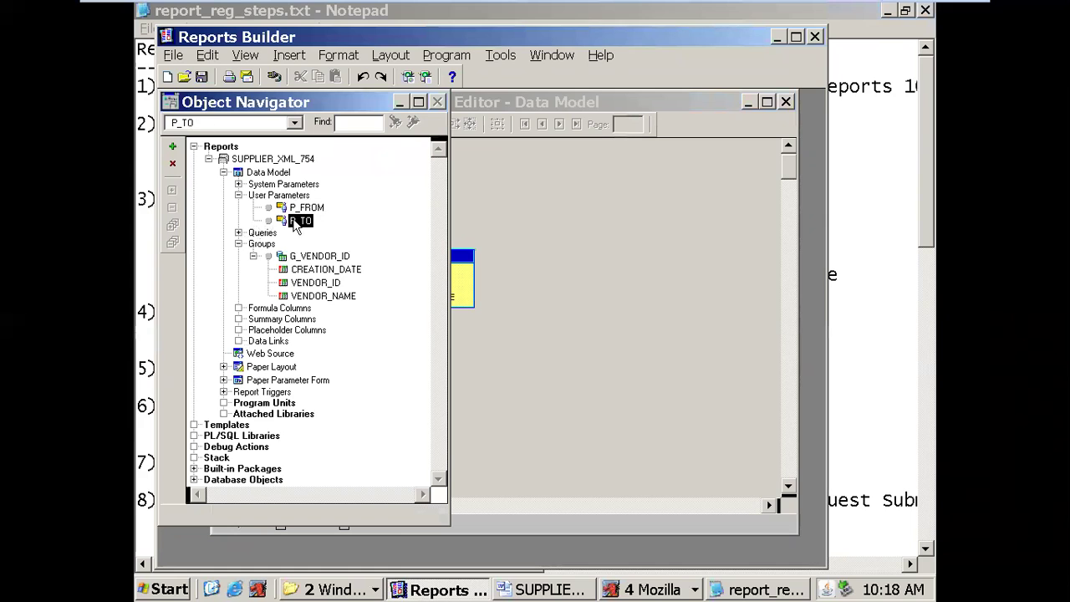
left_click(529, 590)
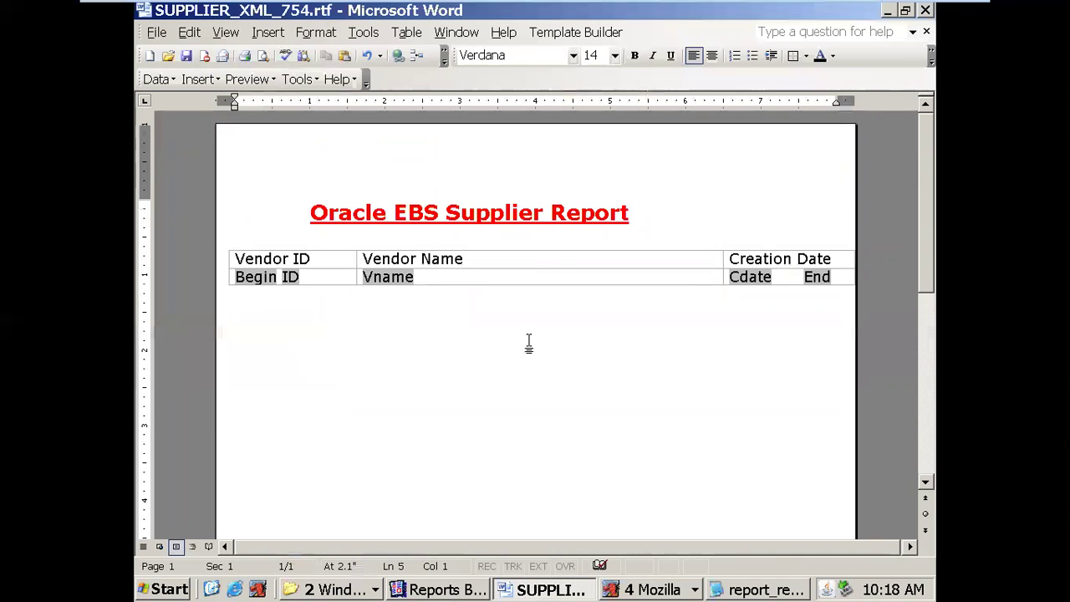
Step: Dismiss the error and switch the responsibility to System Administrator
left_click(652, 590)
left_click(657, 505)
left_click(668, 365)
left_click(262, 58)
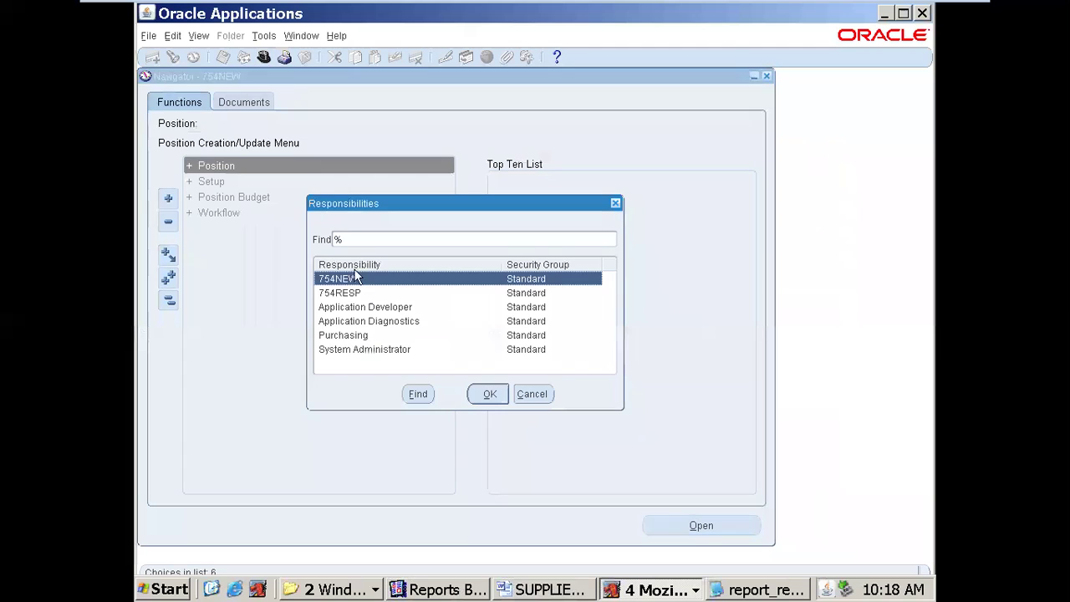
left_click(359, 349)
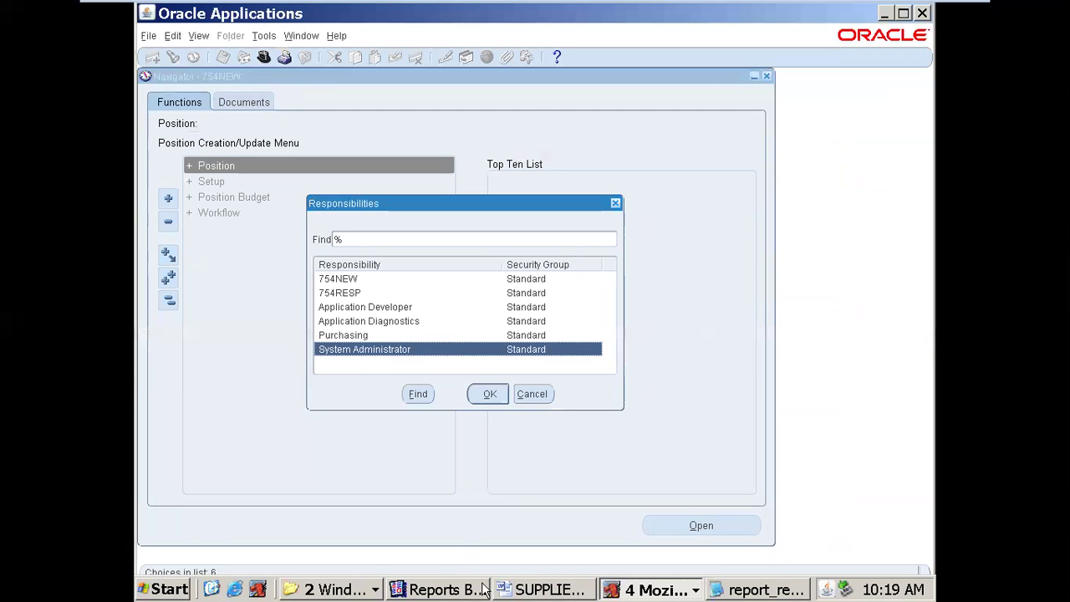
left_click(543, 589)
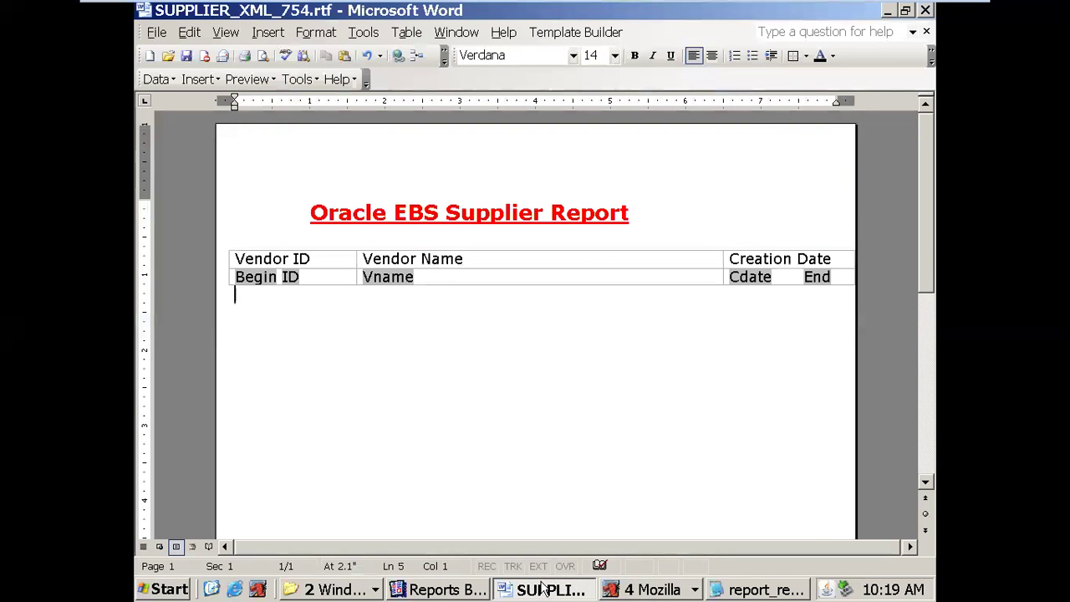
left_click(670, 589)
left_click(664, 506)
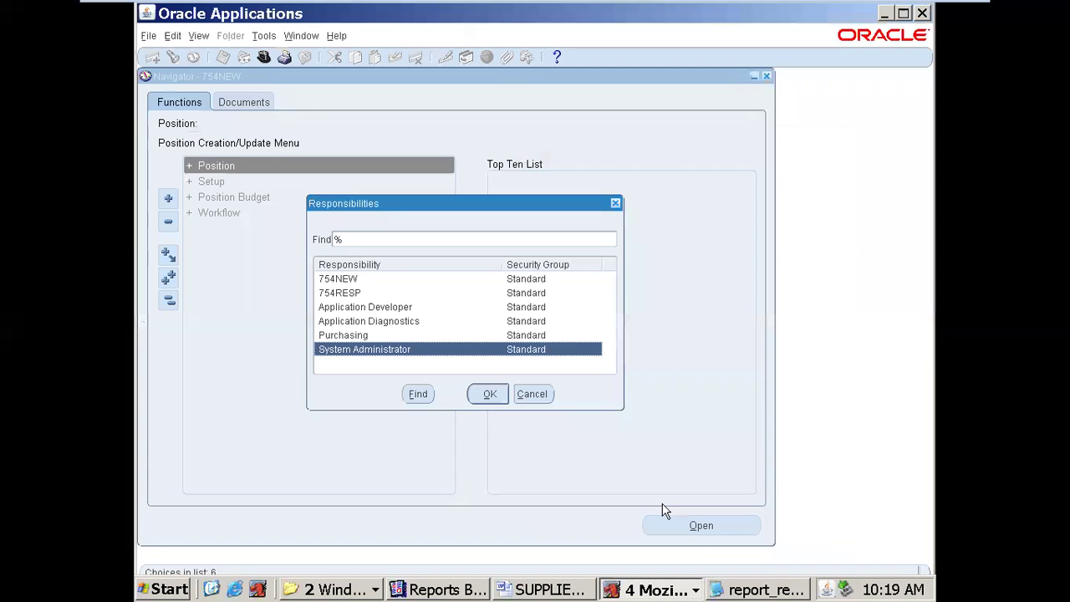
left_click(490, 396)
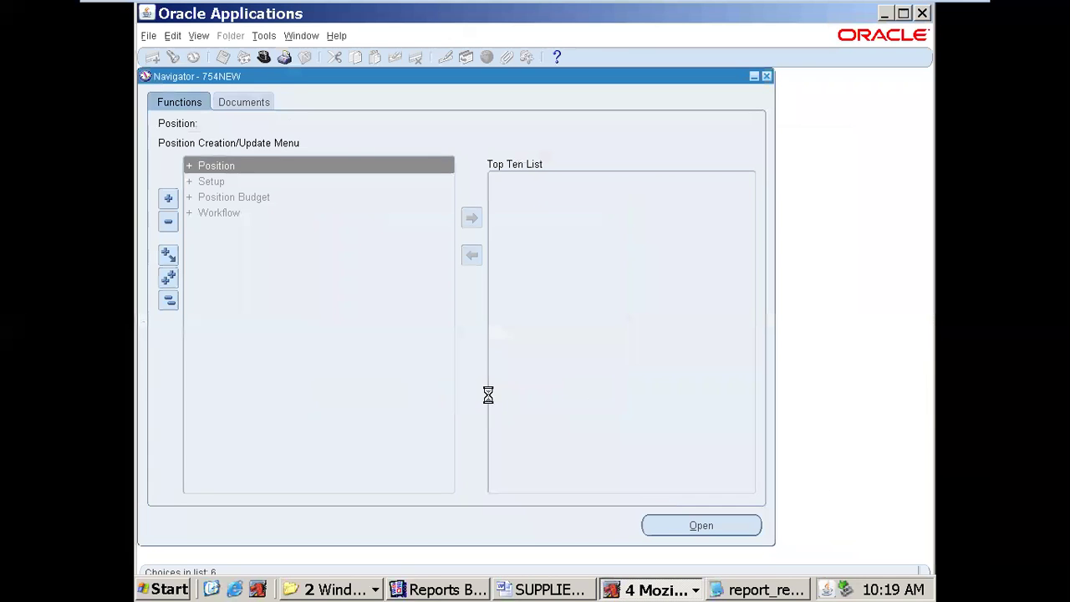
Step: Open Security > User > Define and query the existing course user
double_click(263, 306)
left_click(253, 317)
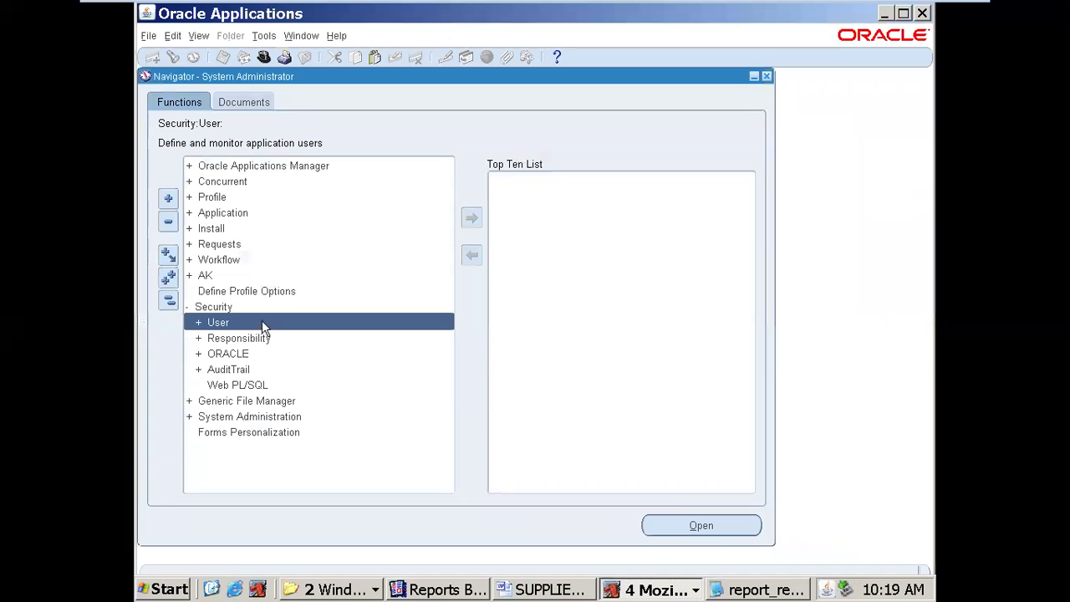
double_click(262, 321)
double_click(289, 338)
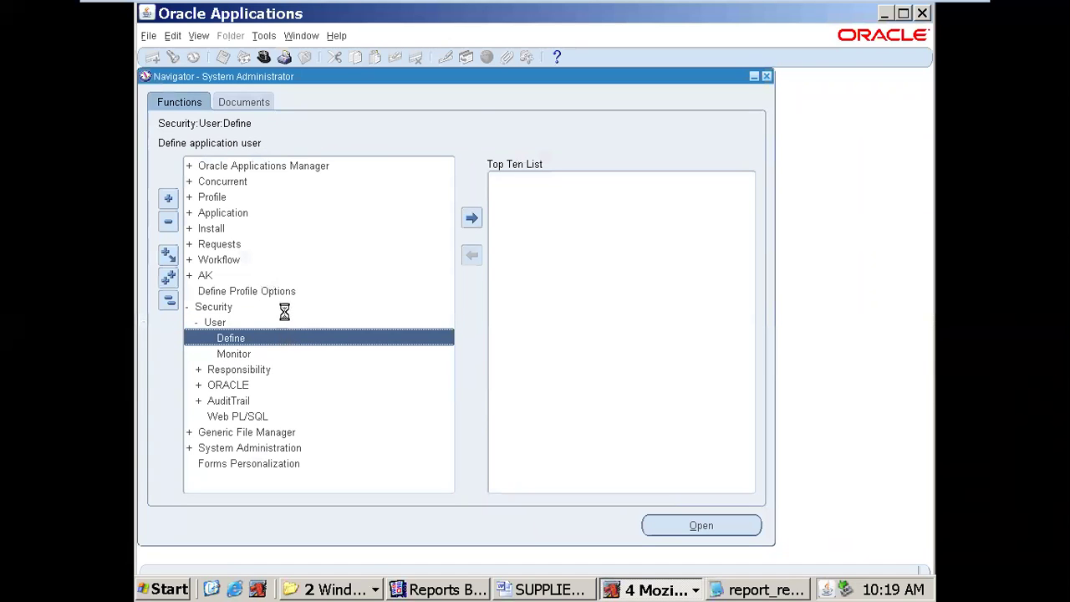
type("754USER")
key("ctrl+F11")
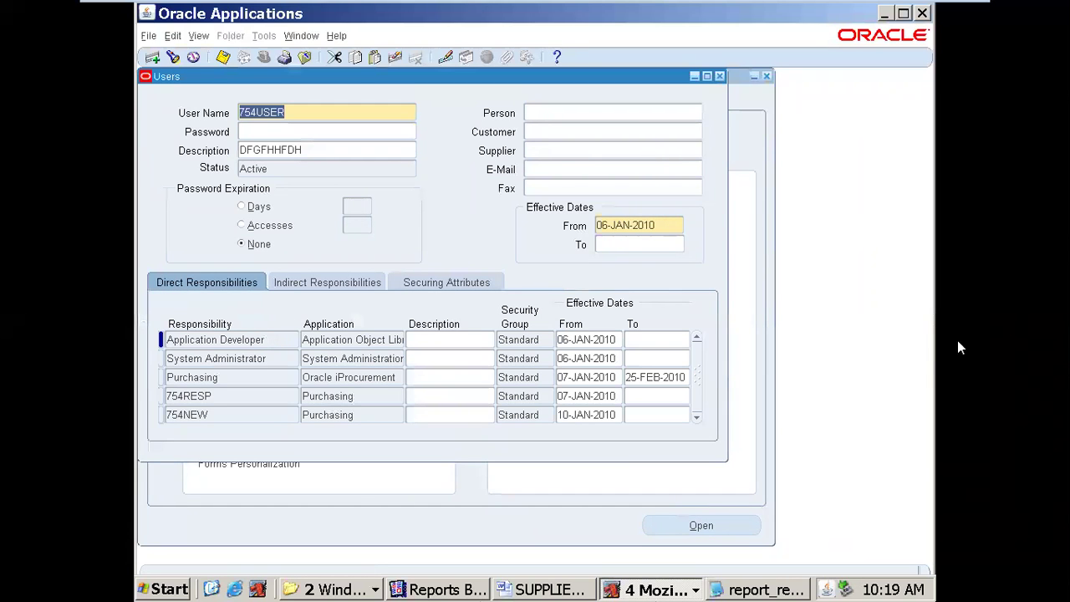
Step: Add XML Publisher Administrator as a new responsibility row for the user and save
left_click(239, 409)
left_click(152, 56)
type("XML")
key("Tab")
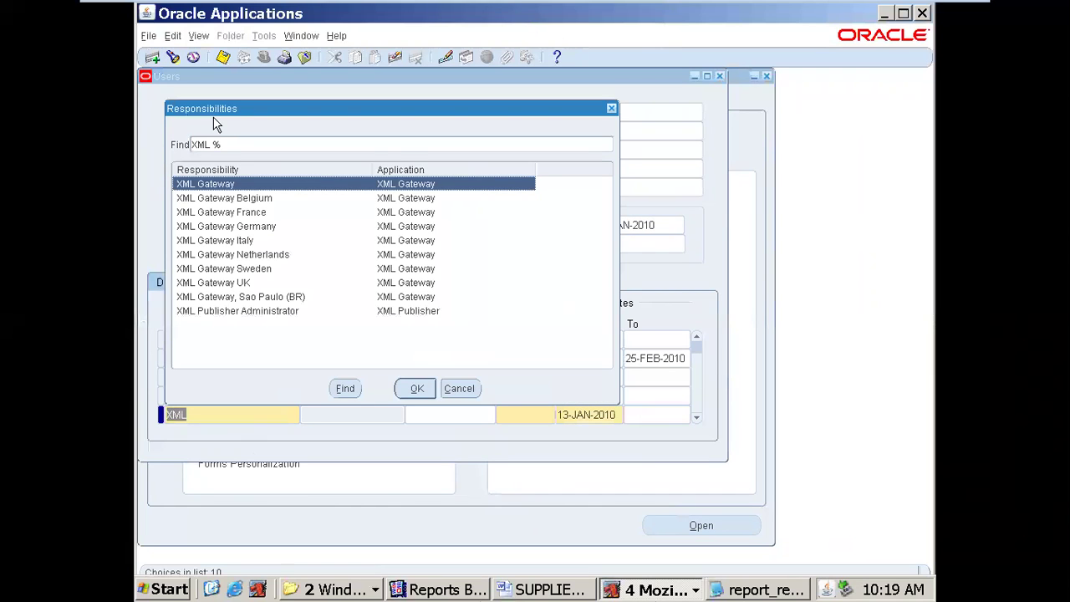
key("Down")
key("Down")
key("Down")
key("Down")
key("Down")
key("Down")
key("Down")
key("Down")
key("Down")
key("Return")
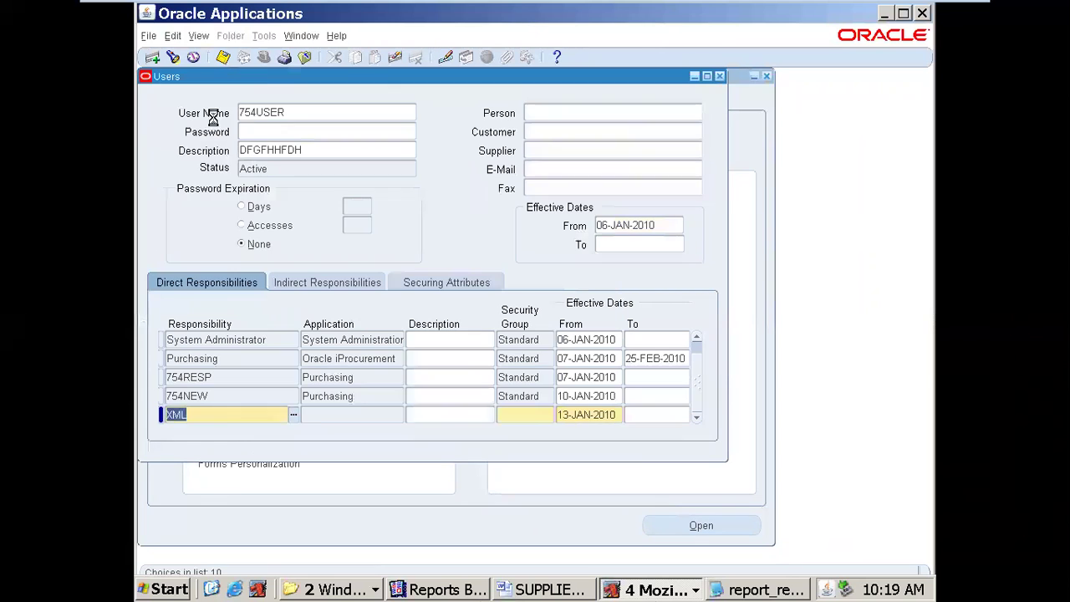
key("ctrl+s")
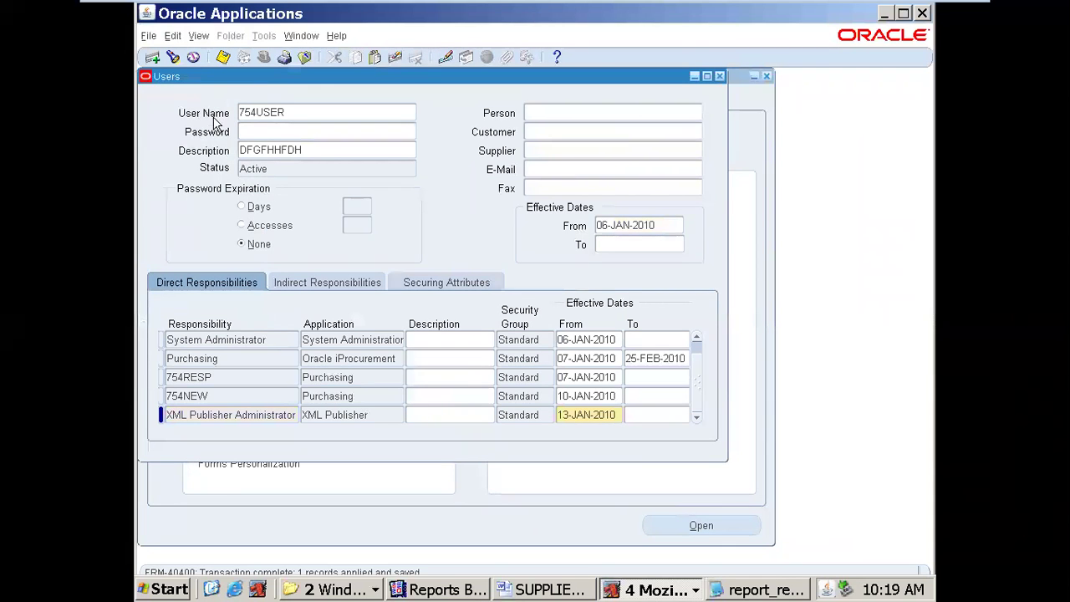
Step: Glance at Reports Builder and the Word template, then close the Users form
left_click(420, 590)
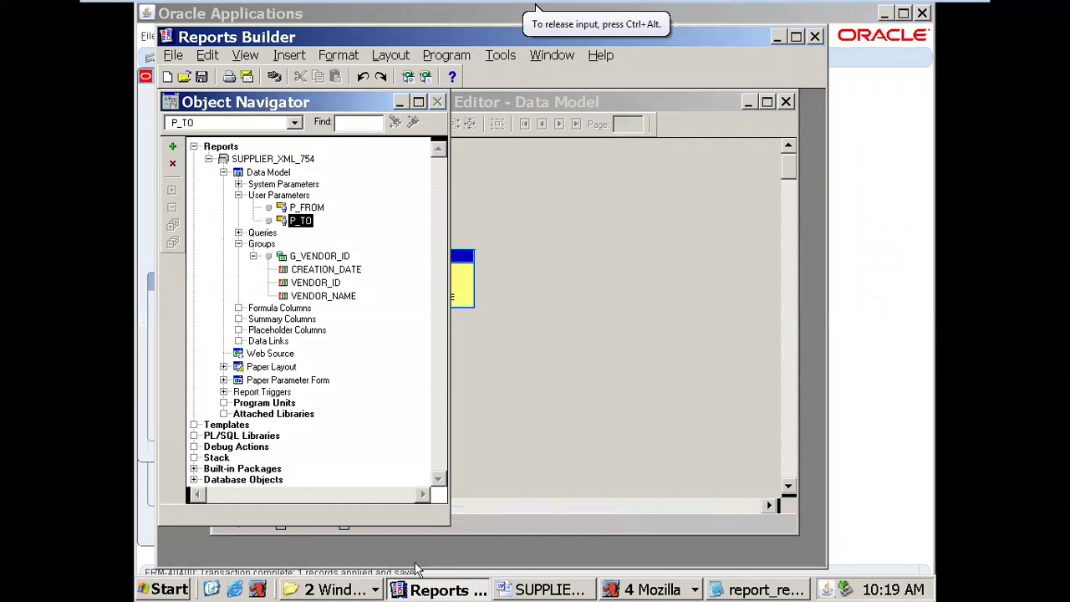
left_click(548, 590)
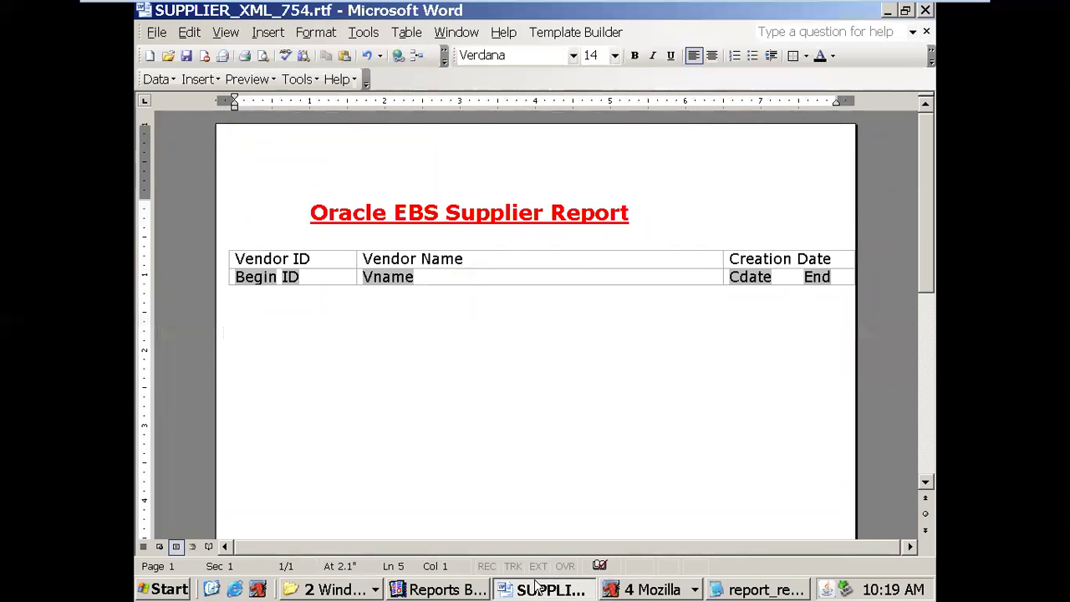
left_click(470, 589)
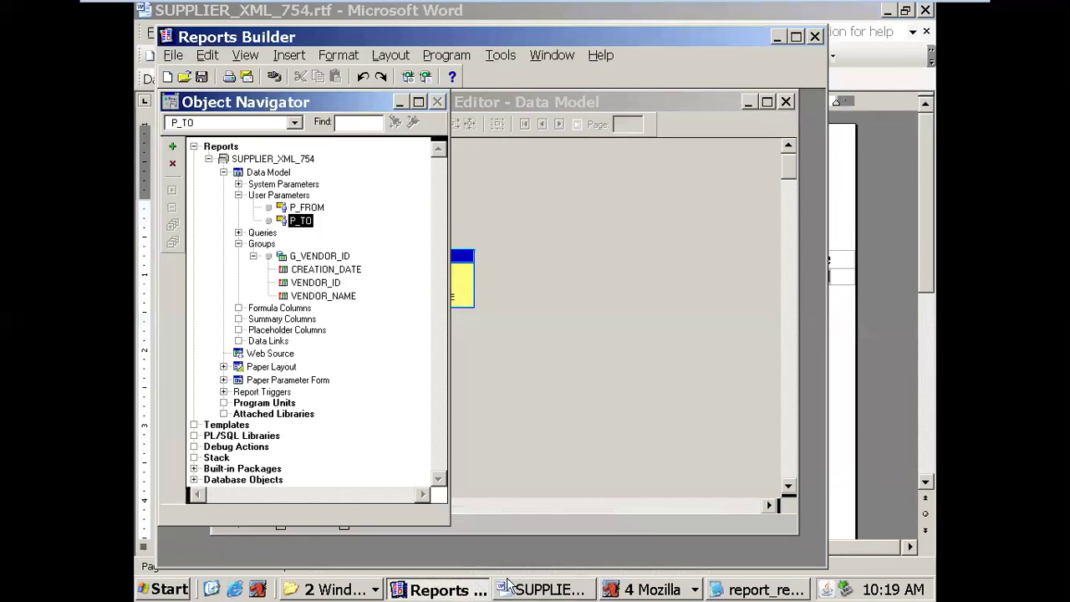
left_click(518, 587)
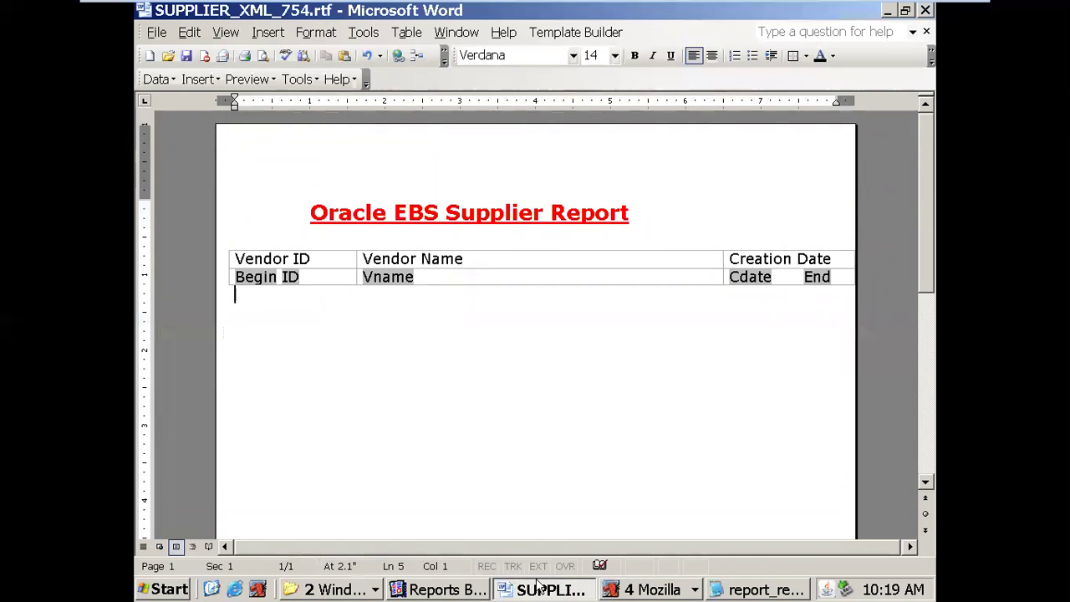
left_click(643, 589)
left_click(668, 504)
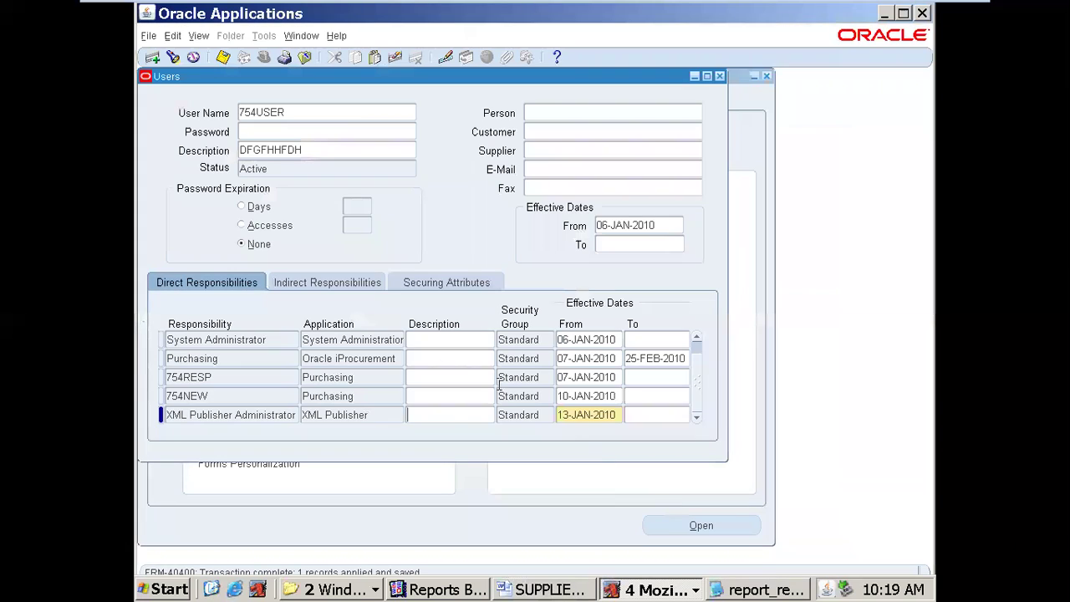
left_click(720, 78)
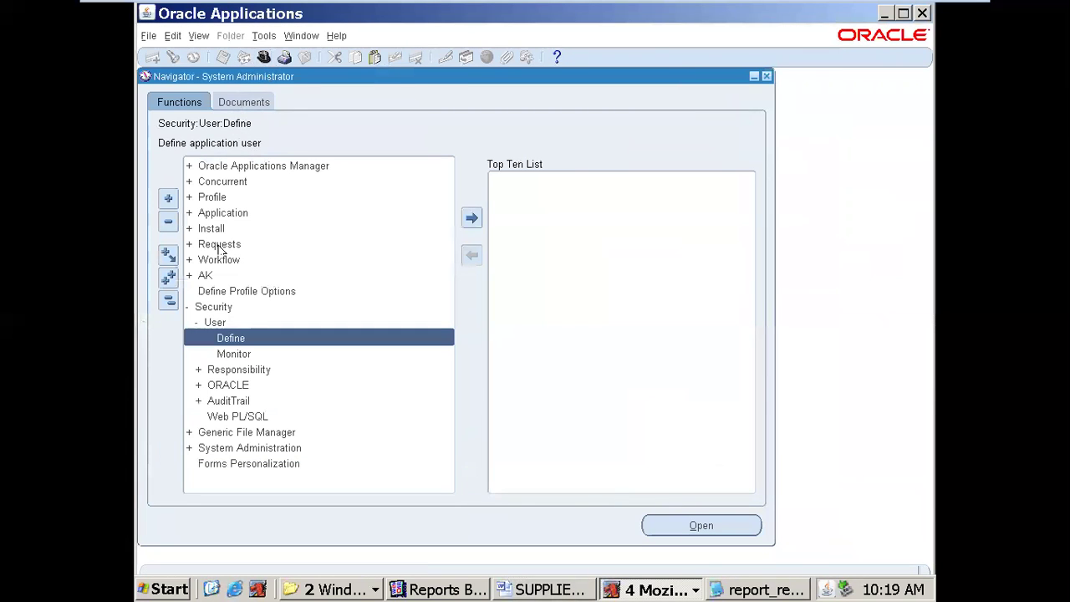
Step: Add Concurrent Program Executables and Concurrent Program definition to the Top Ten List
left_click(168, 300)
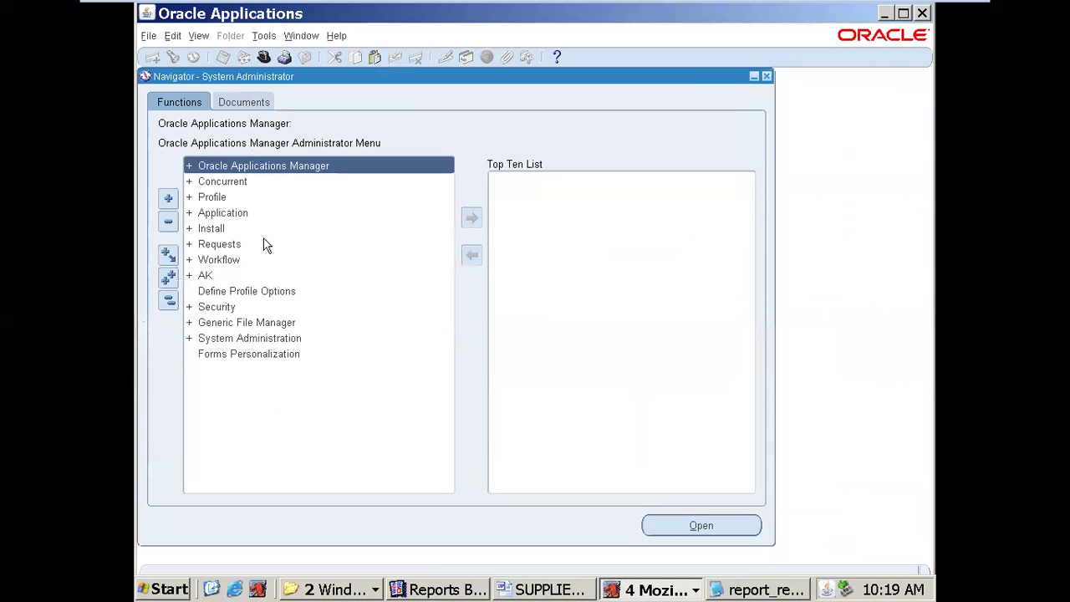
double_click(222, 183)
double_click(222, 244)
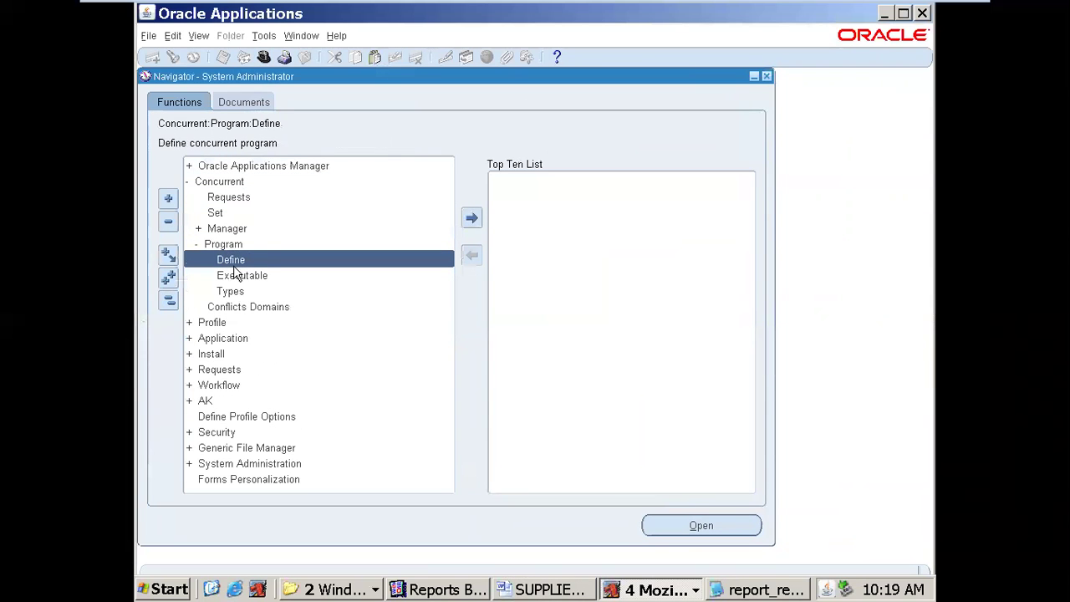
left_click(242, 275)
left_click(471, 218)
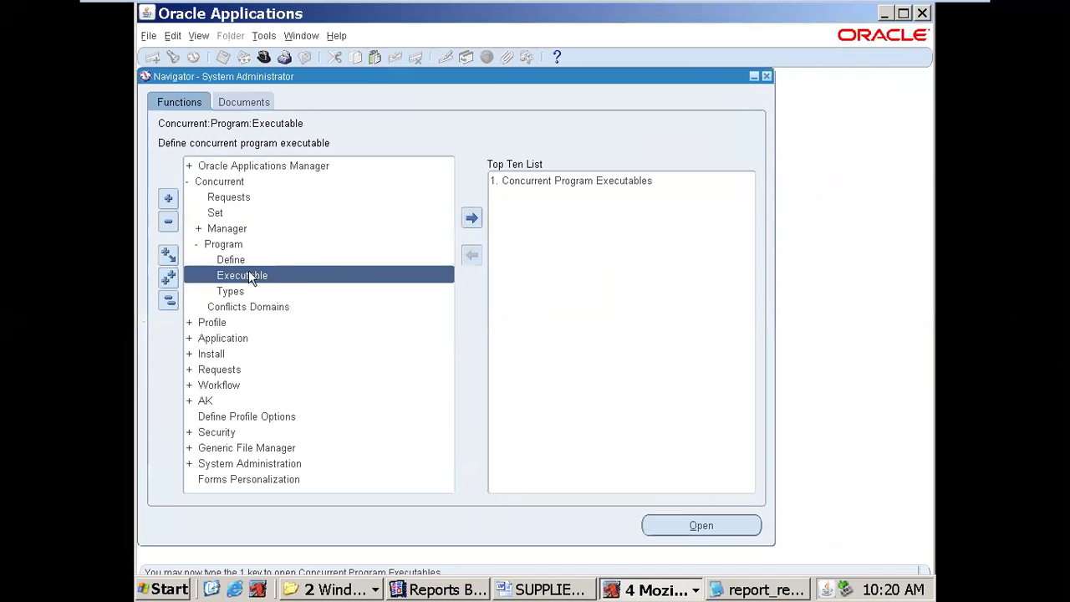
left_click(242, 262)
left_click(470, 217)
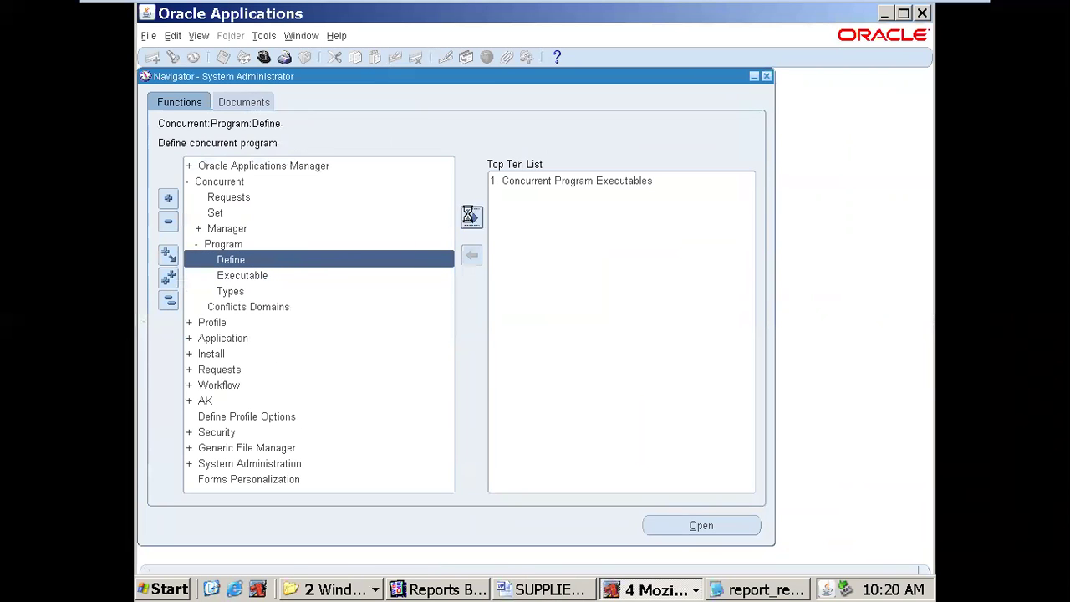
Step: Add Request Groups, Responsibilities and Users to the Top Ten List, then open Concurrent Programs
left_click(169, 299)
left_click(237, 307)
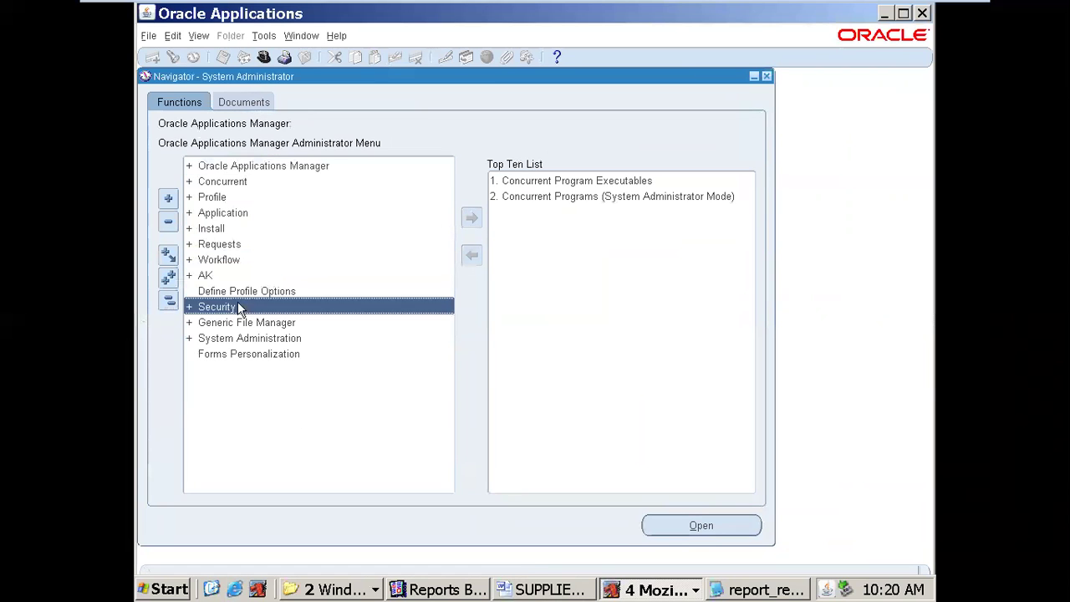
double_click(237, 307)
double_click(245, 335)
left_click(245, 371)
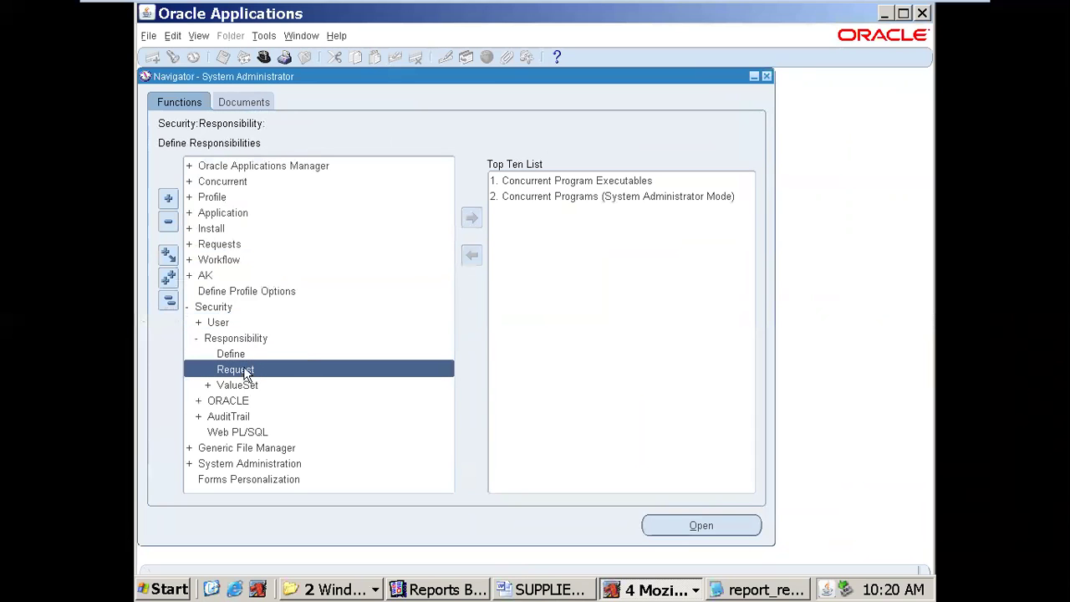
left_click(471, 219)
left_click(270, 353)
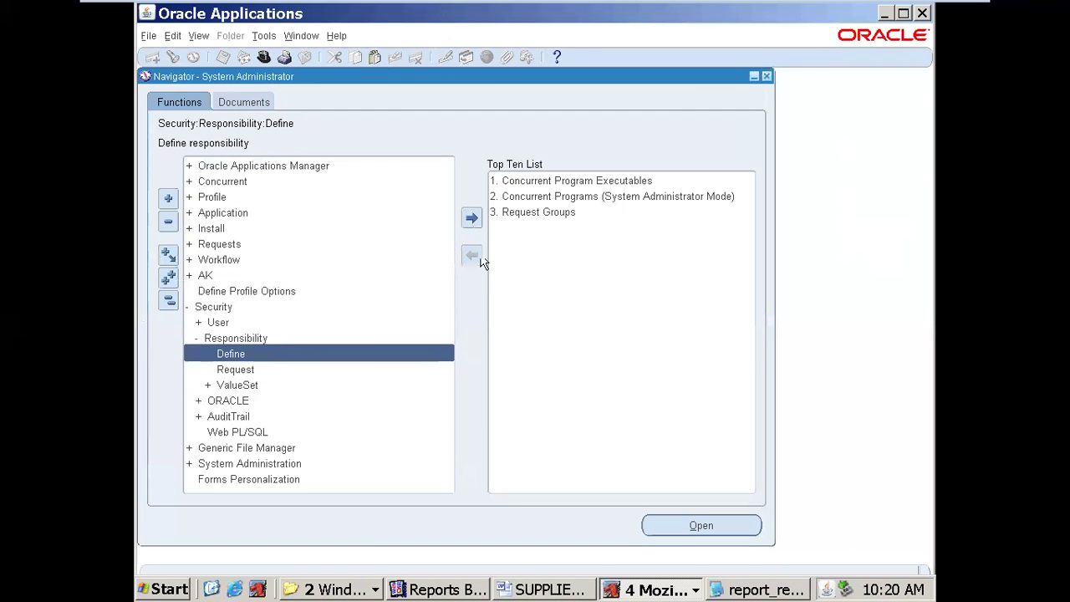
left_click(472, 219)
double_click(264, 324)
left_click(267, 338)
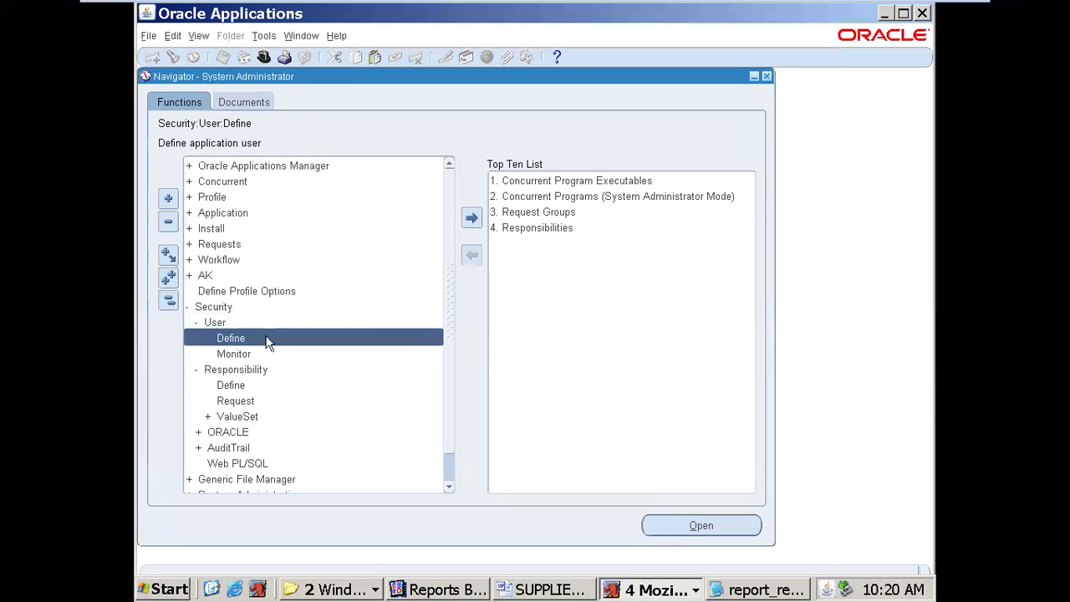
left_click(472, 219)
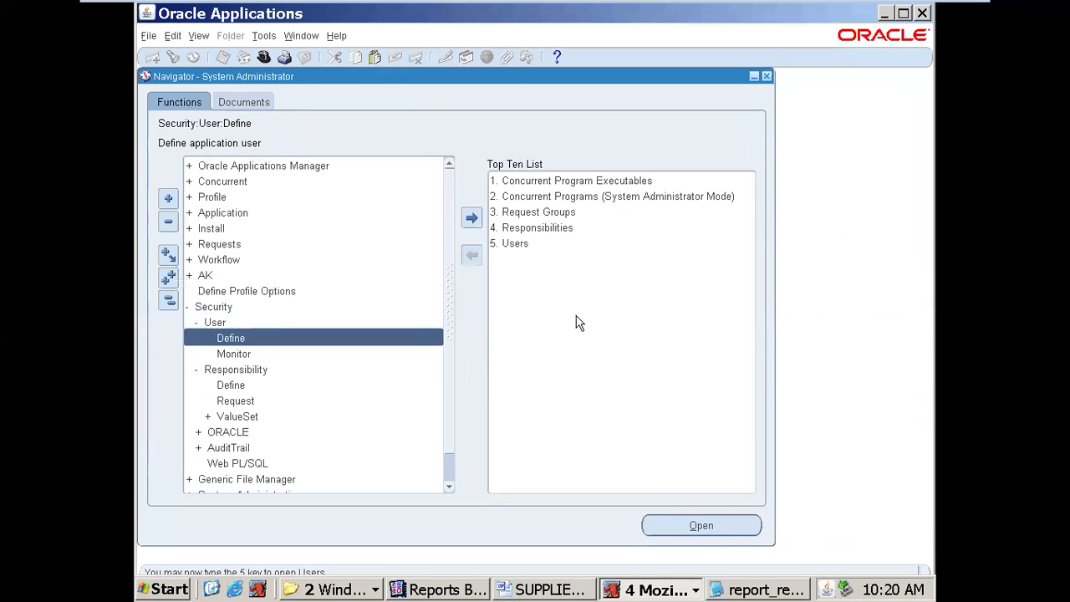
double_click(599, 199)
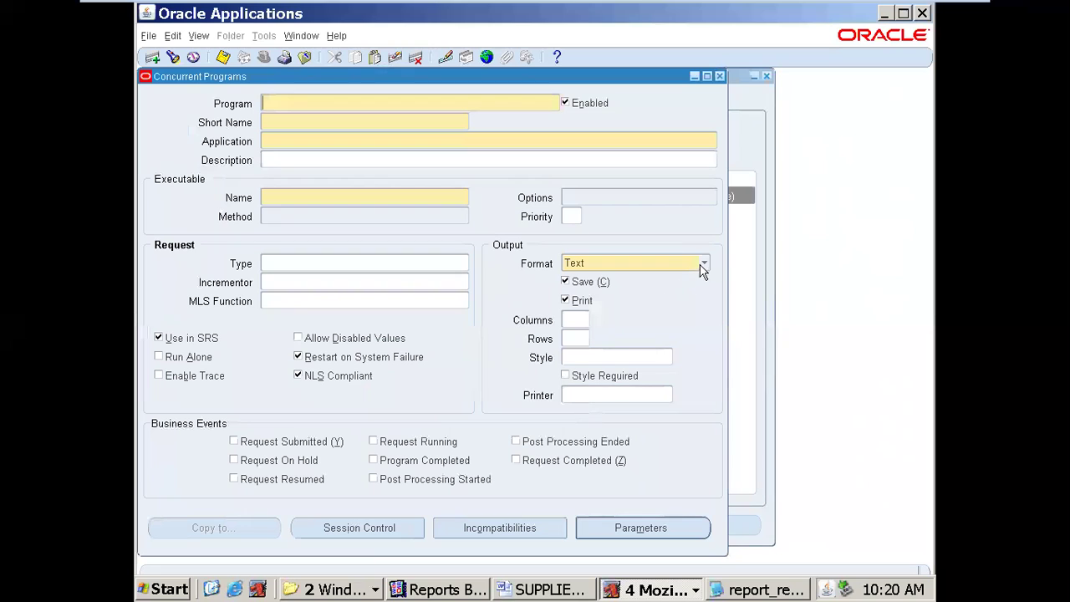
Step: Set Output Format to XML and review USER_XML_754.xml and .rdf in C:\754\XML
left_click(703, 264)
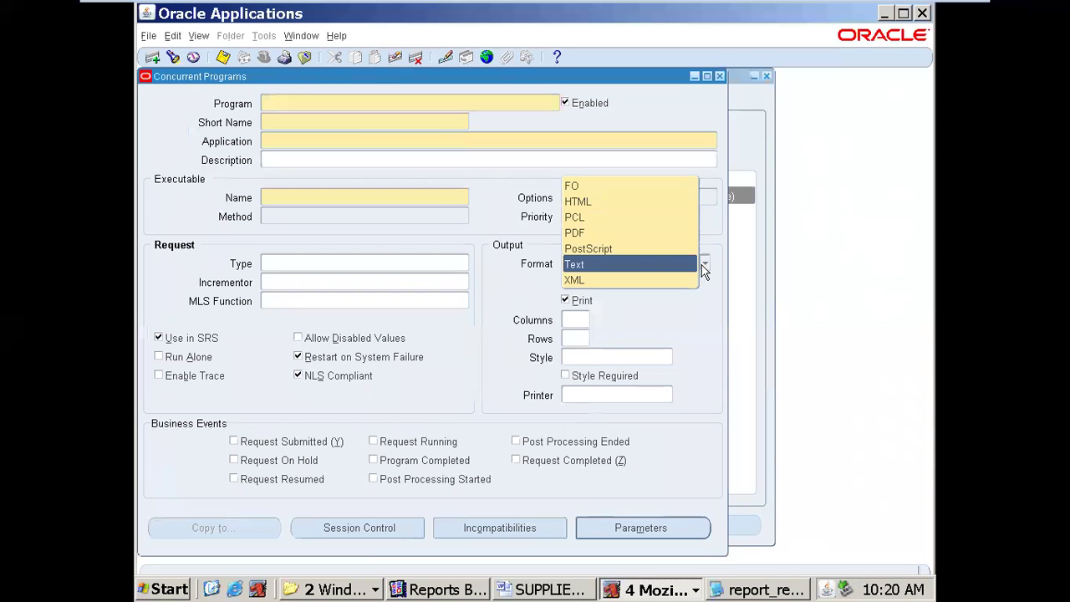
left_click(651, 280)
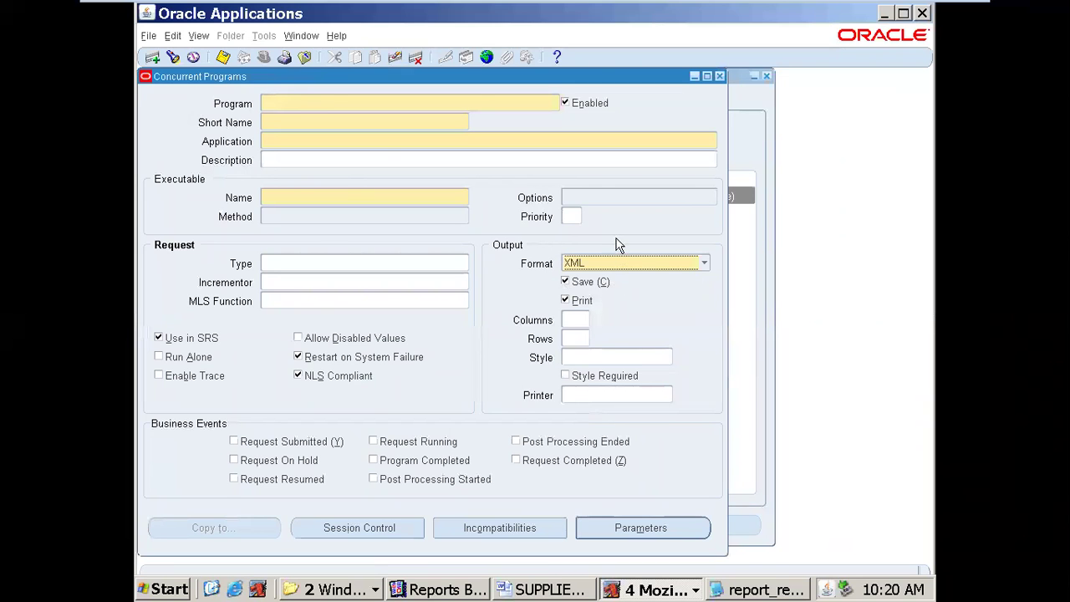
left_click(342, 590)
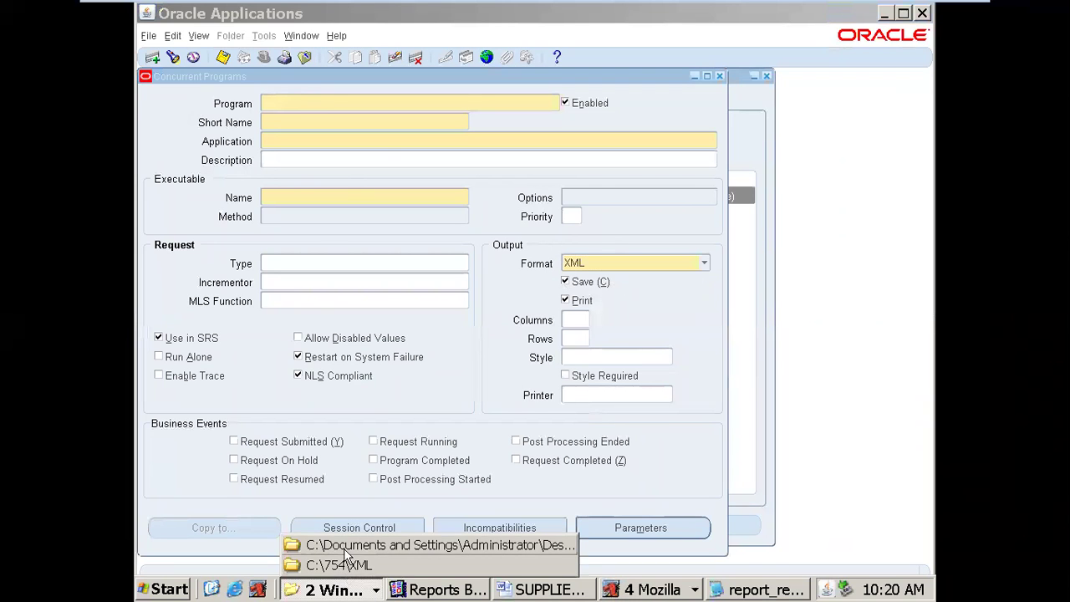
left_click(345, 548)
left_click(321, 590)
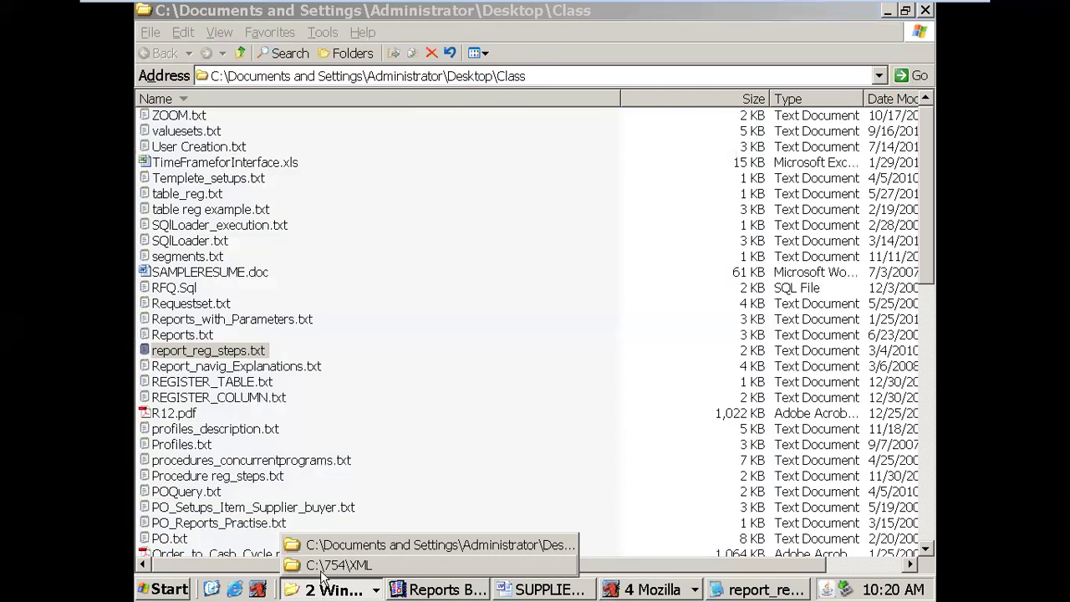
left_click(326, 566)
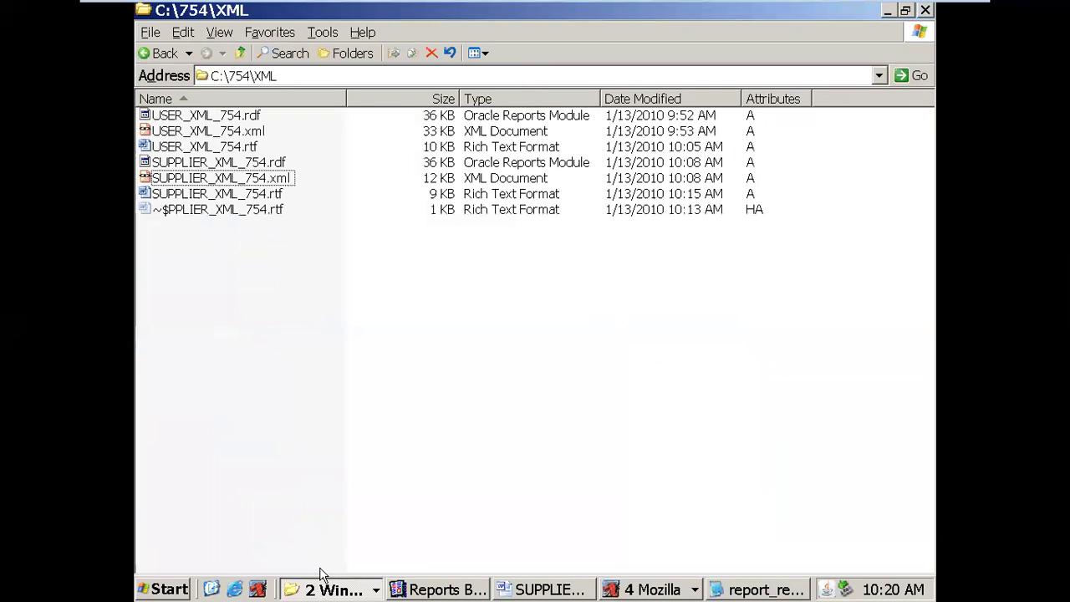
left_click(183, 134)
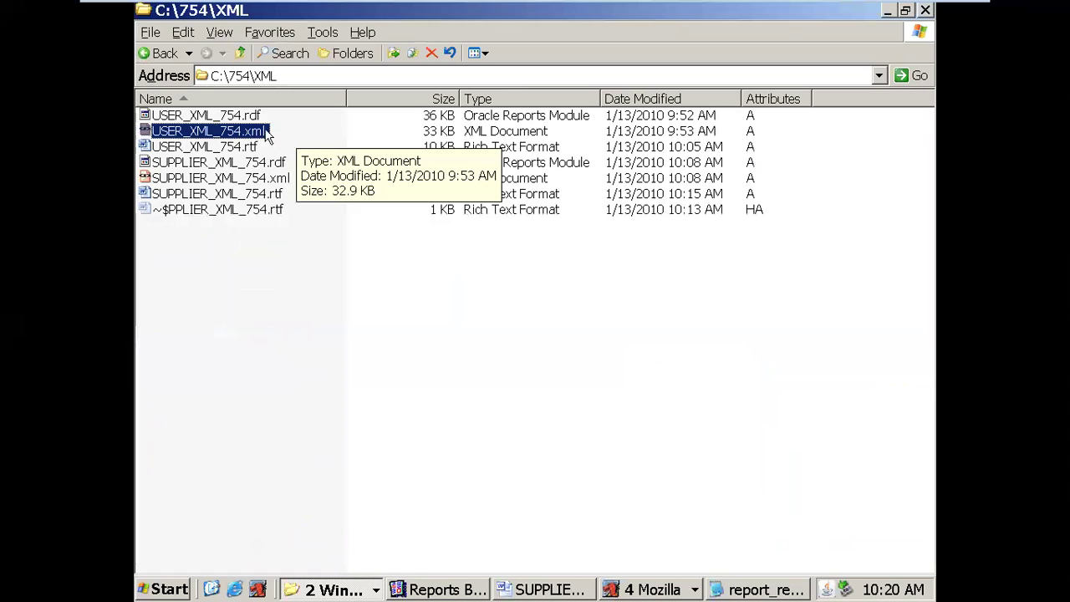
left_click(253, 117)
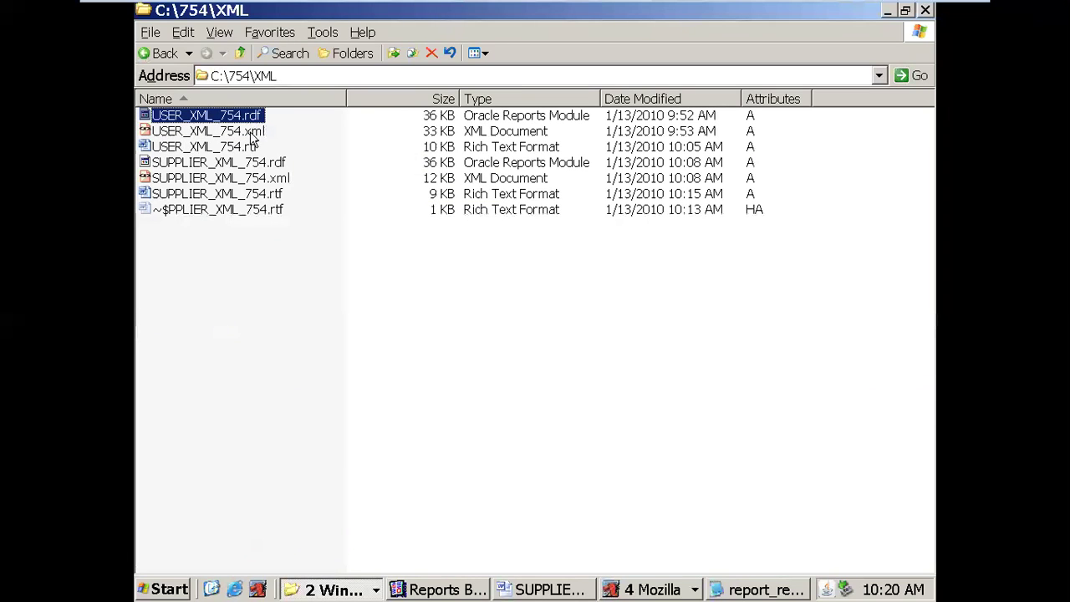
left_click(251, 136)
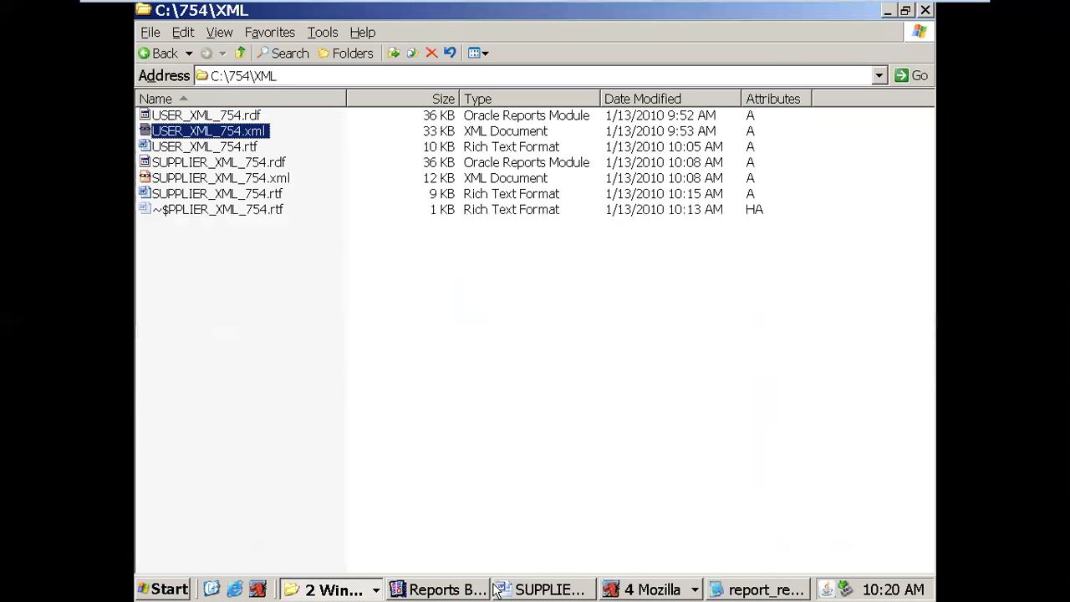
left_click(540, 573)
Step: Close the unsaved Concurrent Programs form, answering Yes to 'Close this form?'
left_click(543, 590)
left_click(669, 589)
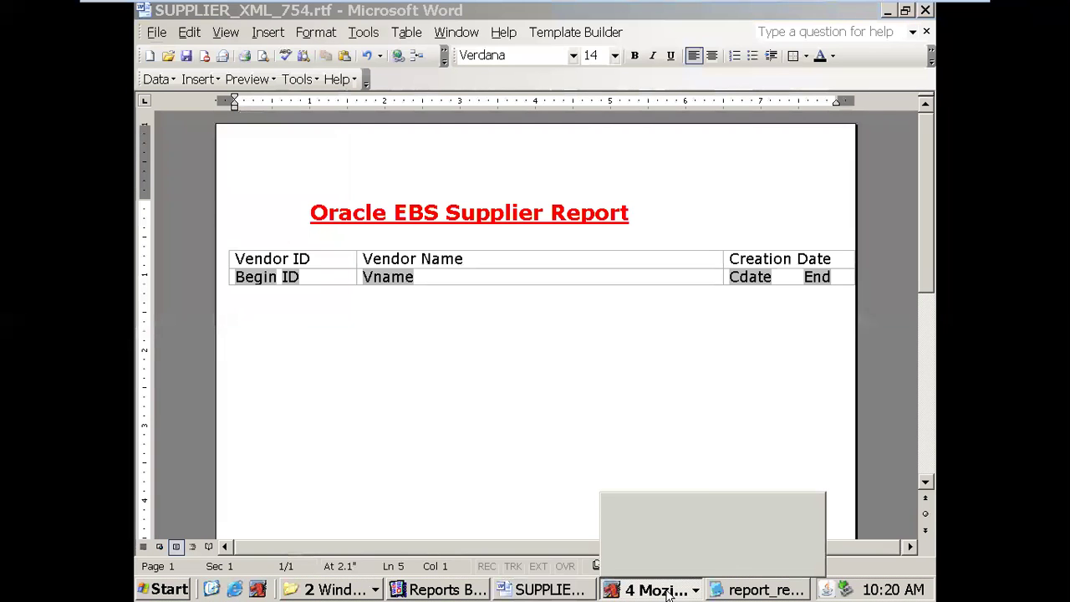
left_click(671, 505)
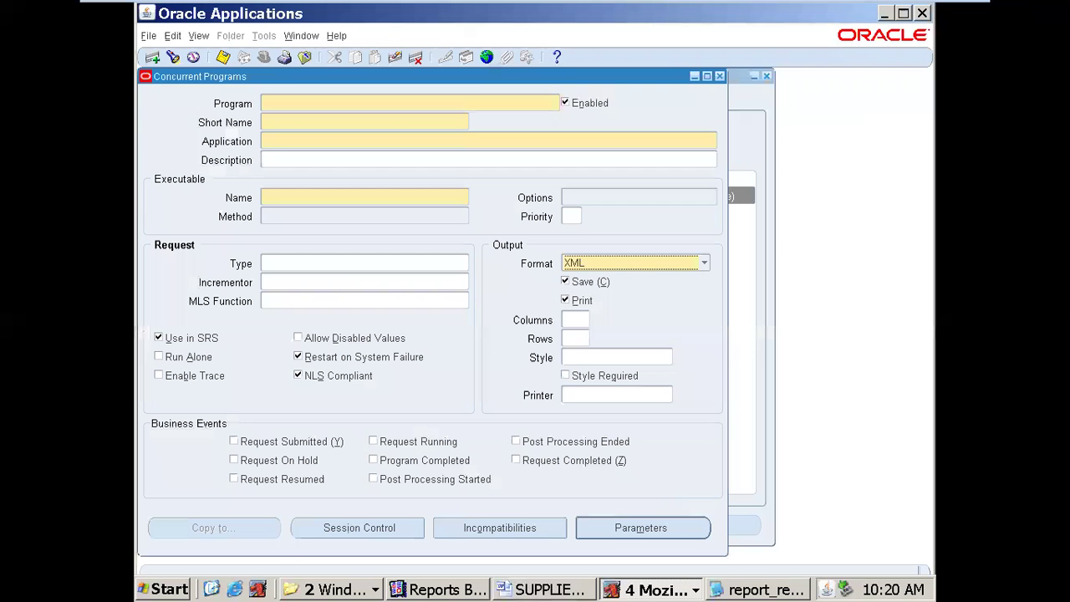
left_click(722, 77)
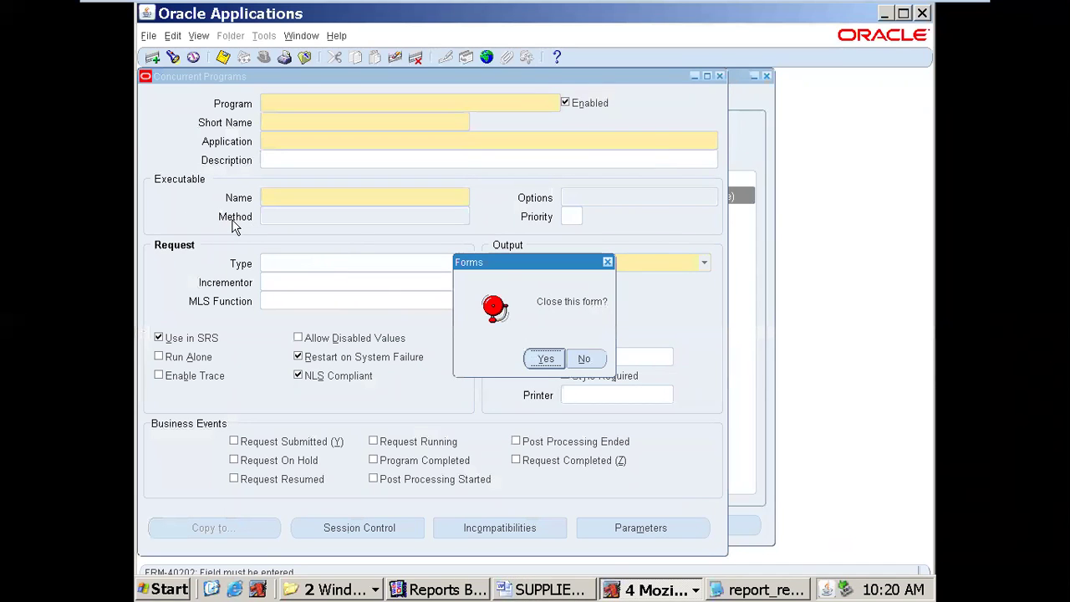
left_click(450, 590)
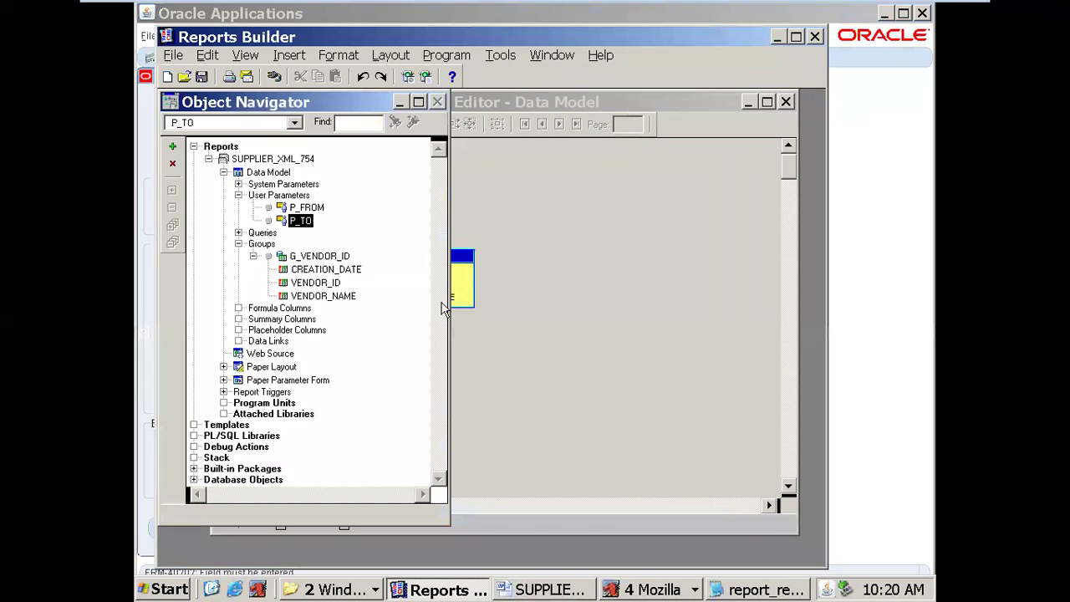
left_click(619, 587)
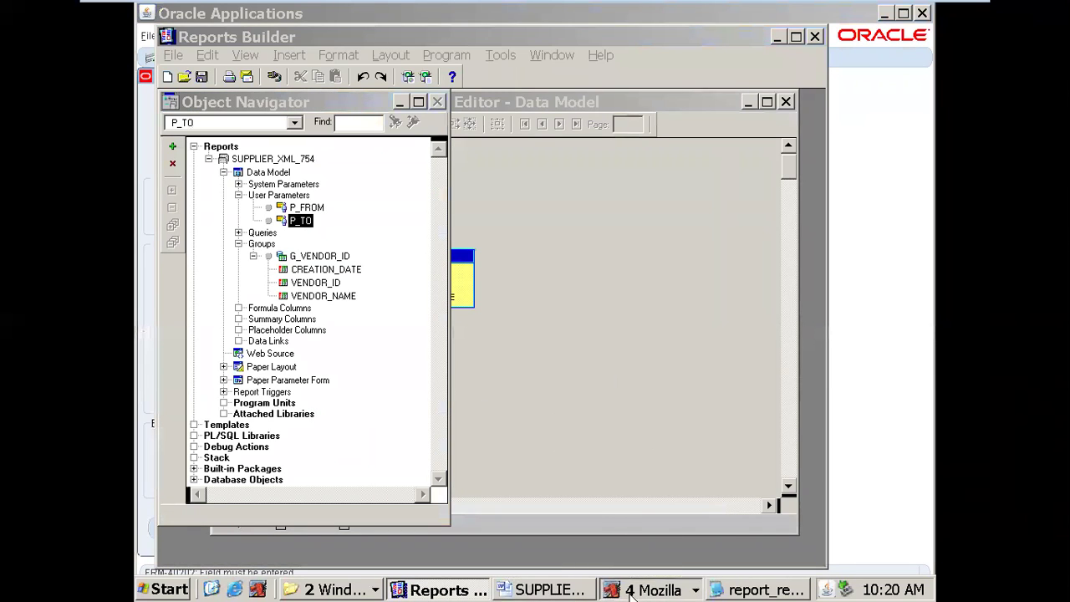
left_click(660, 506)
left_click(592, 359)
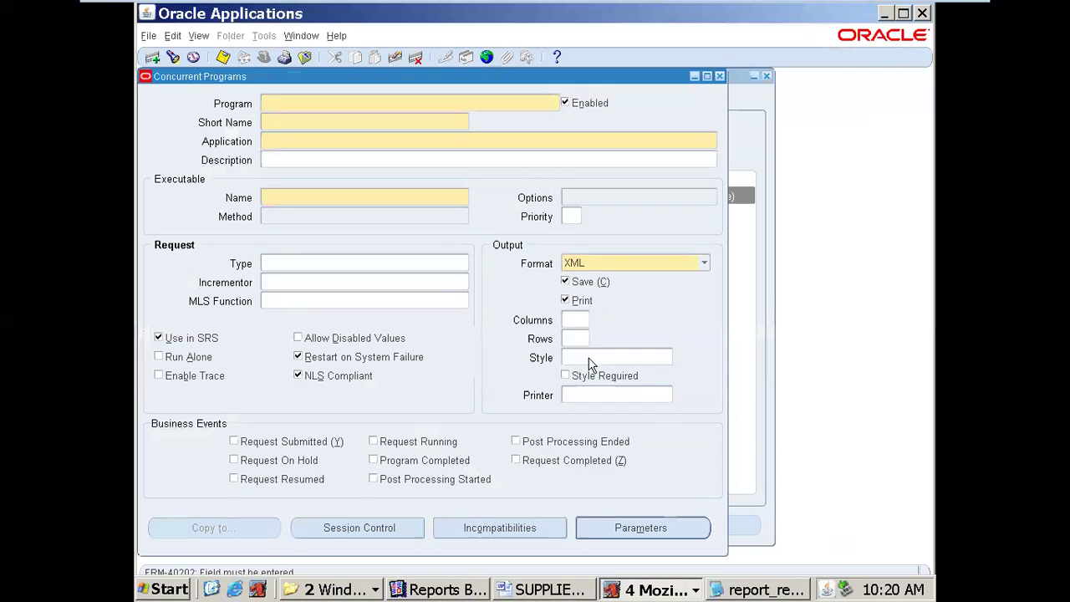
left_click(719, 76)
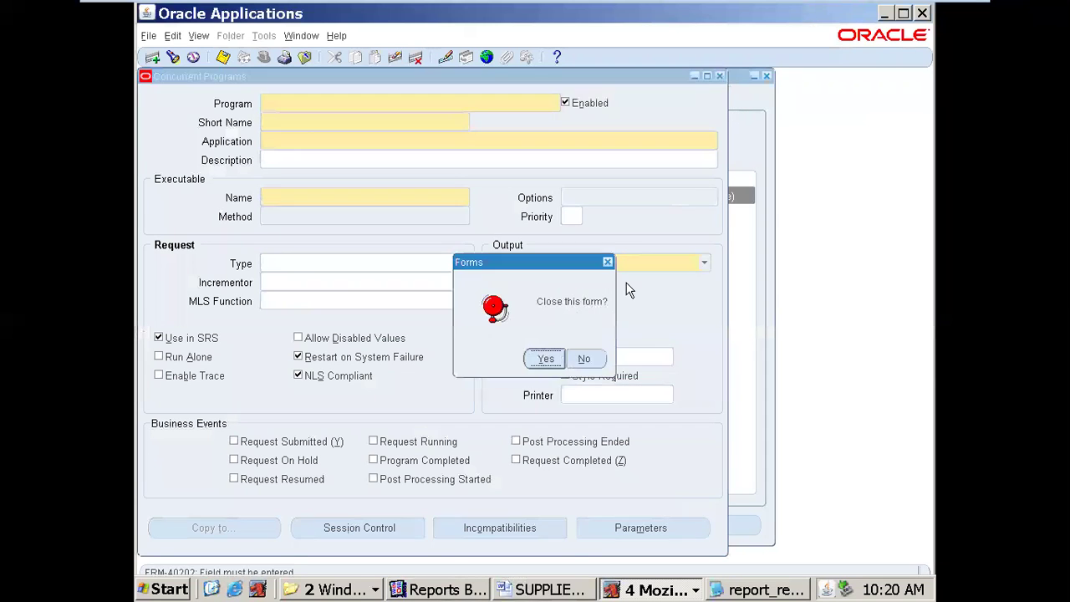
left_click(544, 358)
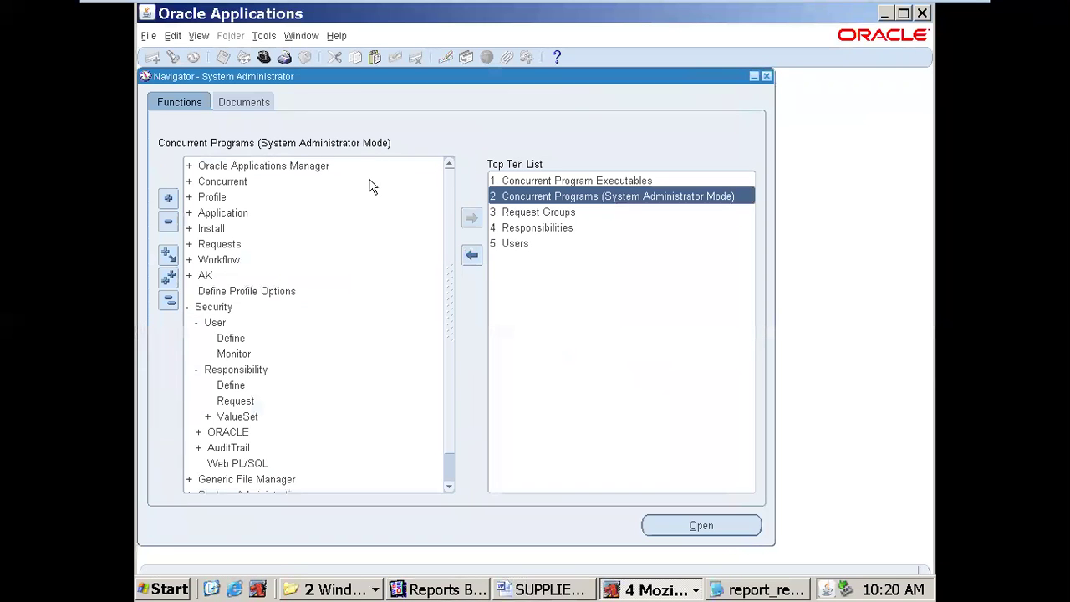
Step: Switch to XML Publisher Administrator, expand Home and open Data Definitions
left_click(263, 57)
double_click(398, 362)
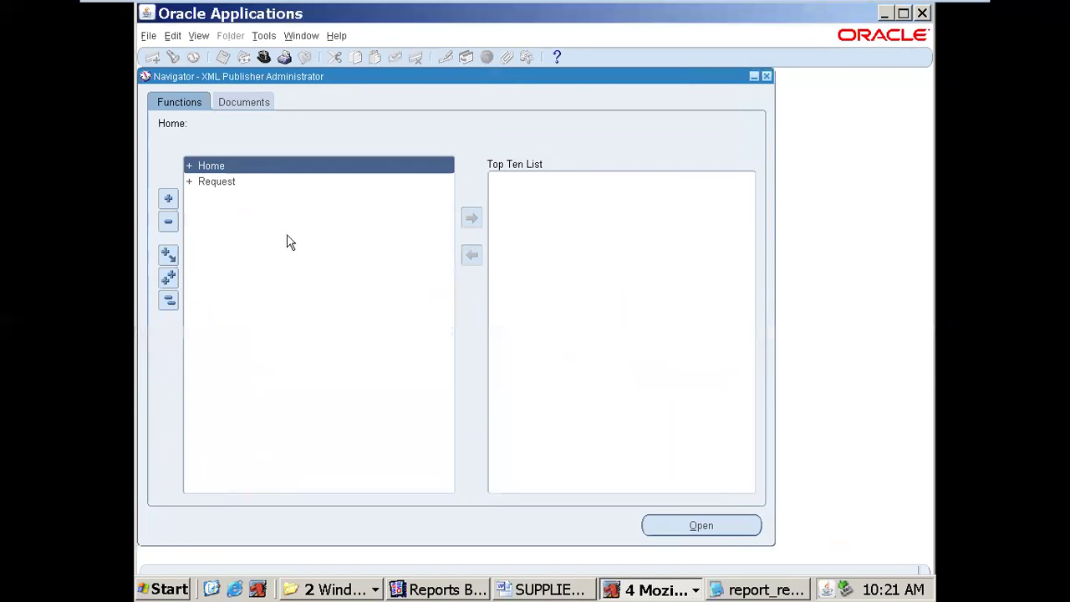
double_click(204, 168)
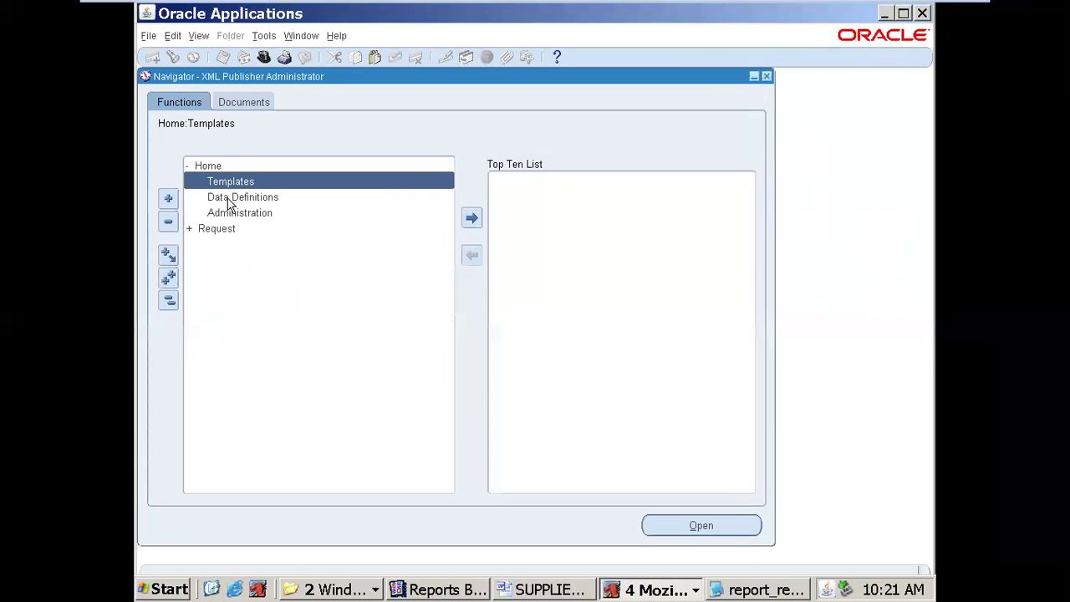
left_click(227, 199)
left_click(275, 182)
double_click(273, 198)
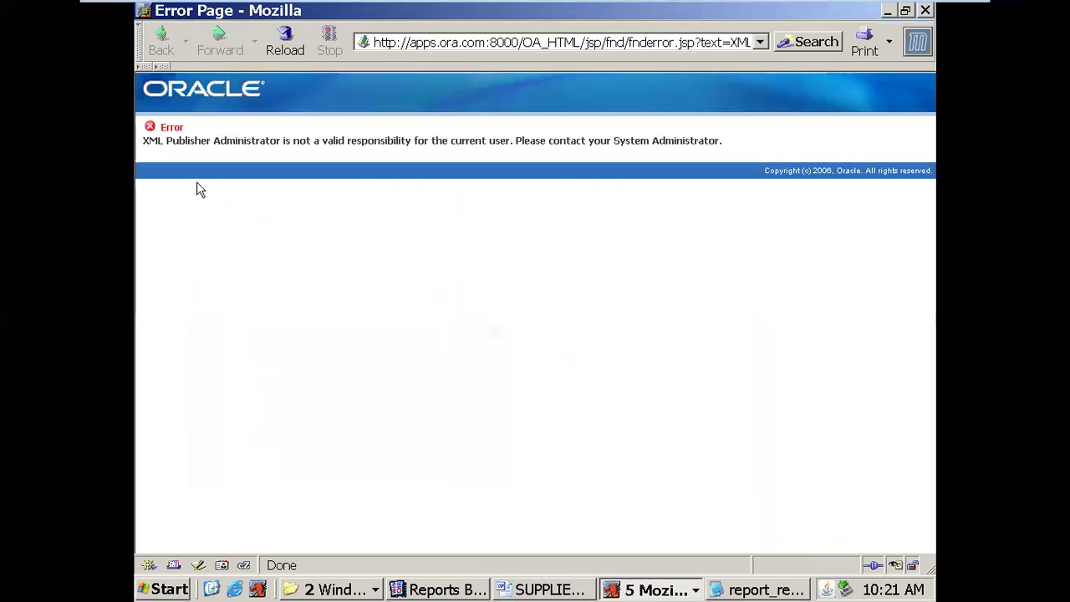
Step: Close the Mozilla error page that Data Definitions opened
left_click_drag(149, 143, 403, 144)
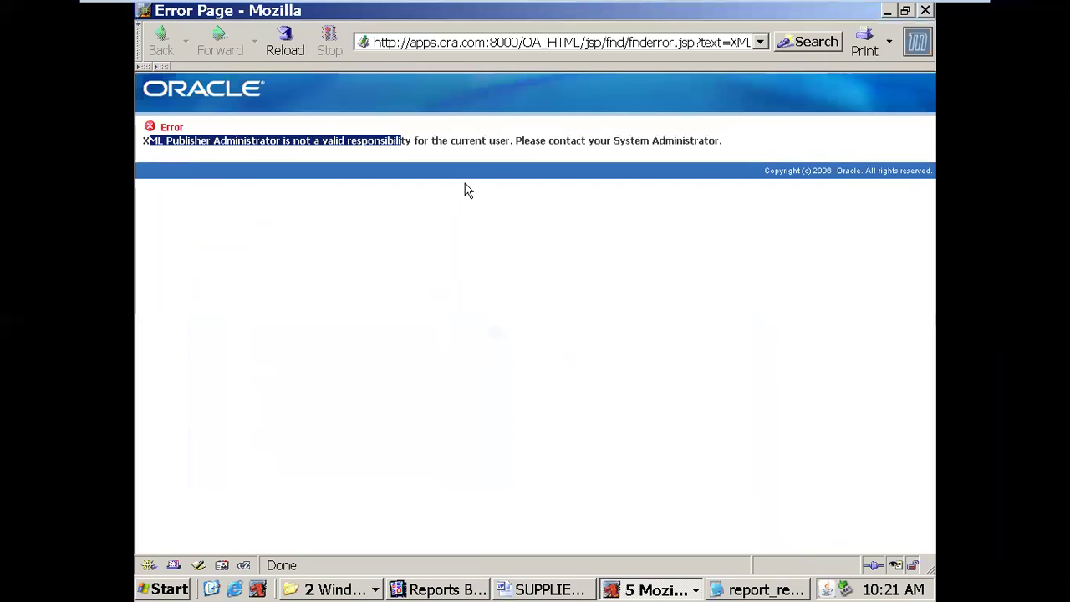
left_click(926, 11)
left_click(656, 589)
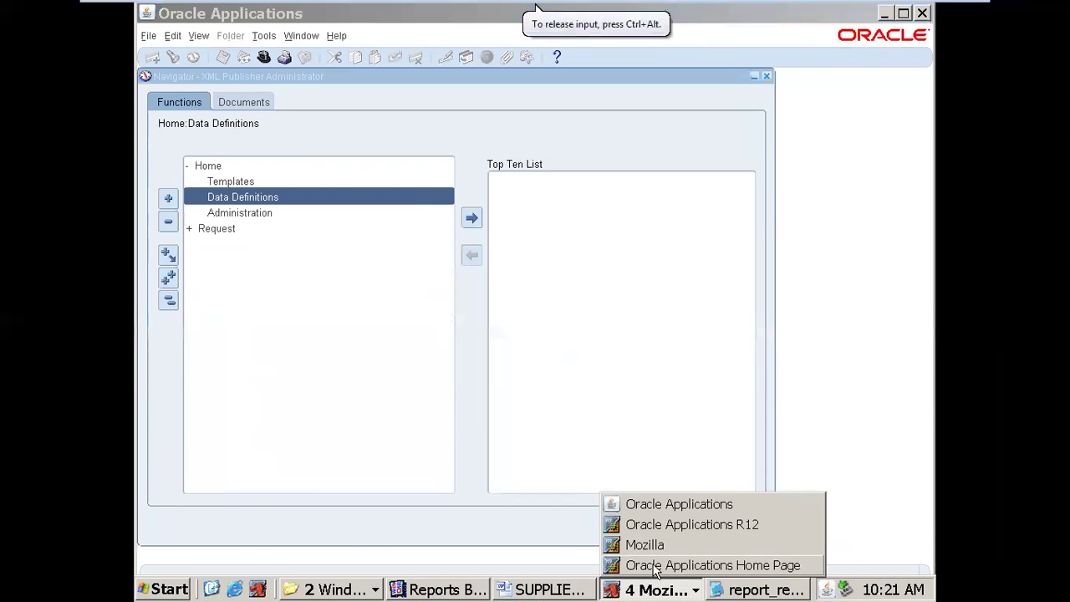
Step: Log out of E-Business Suite, close the grouped browser windows, and sign in again
left_click(656, 563)
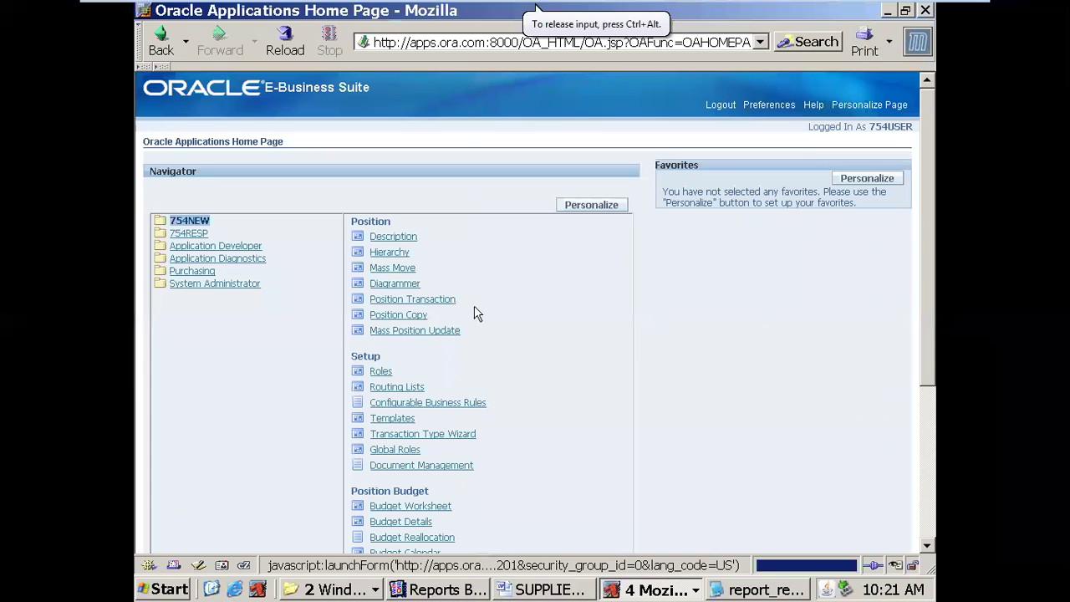
left_click(720, 104)
right_click(656, 591)
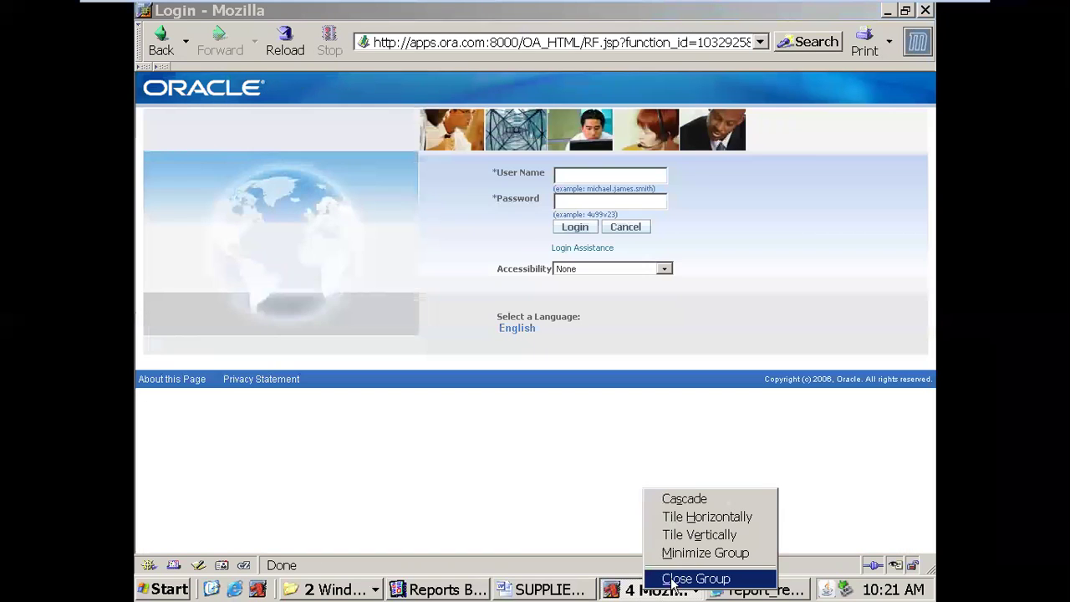
left_click(684, 571)
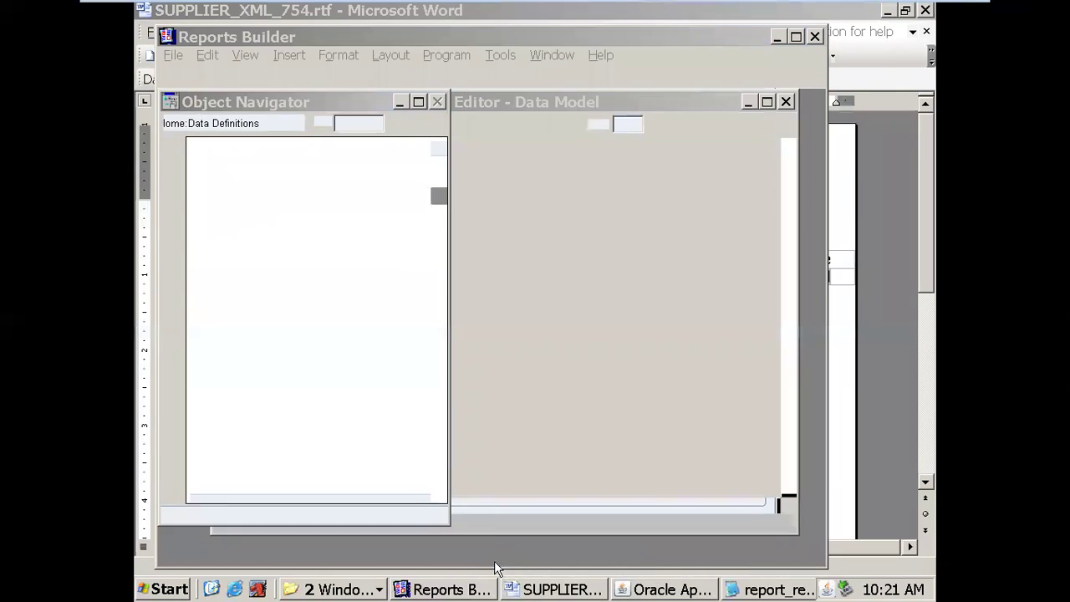
left_click(257, 589)
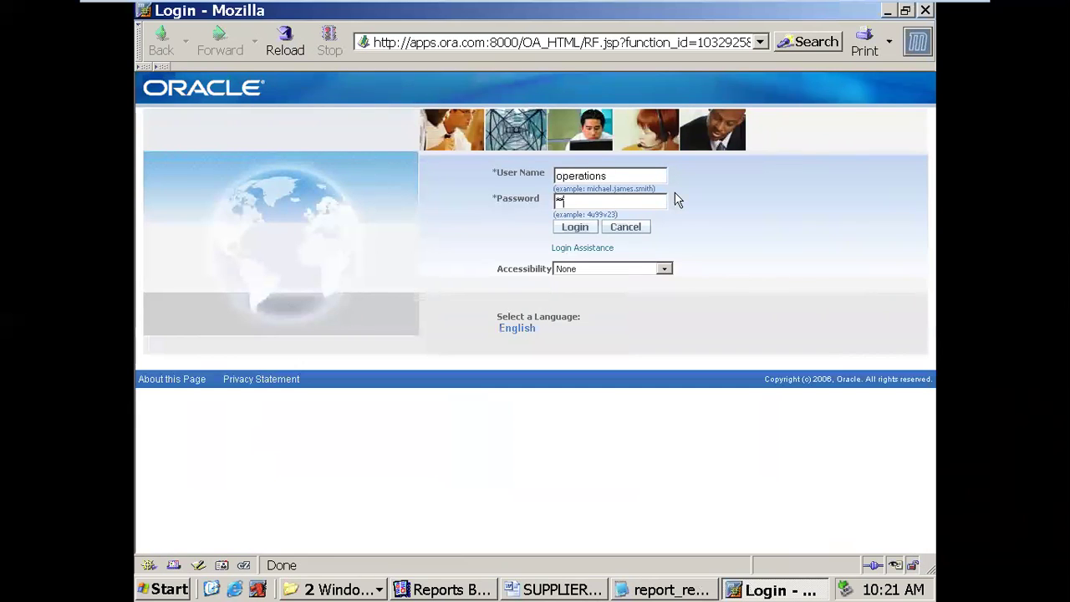
key("Return")
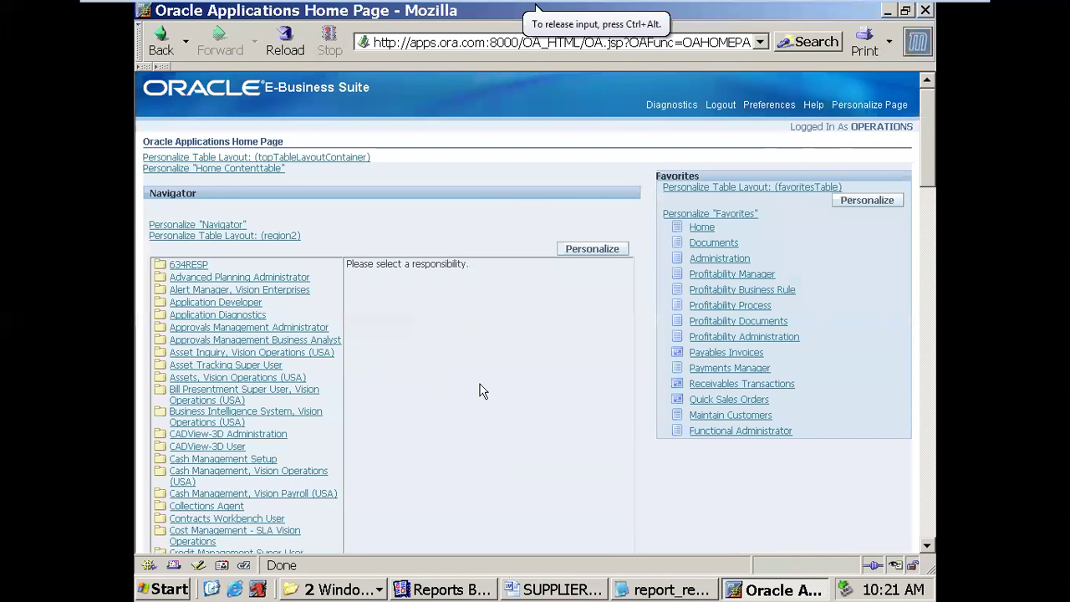
Step: Open Functional Administrator's Caching Framework page, re-enter the login when prompted, and return Home
left_click(762, 433)
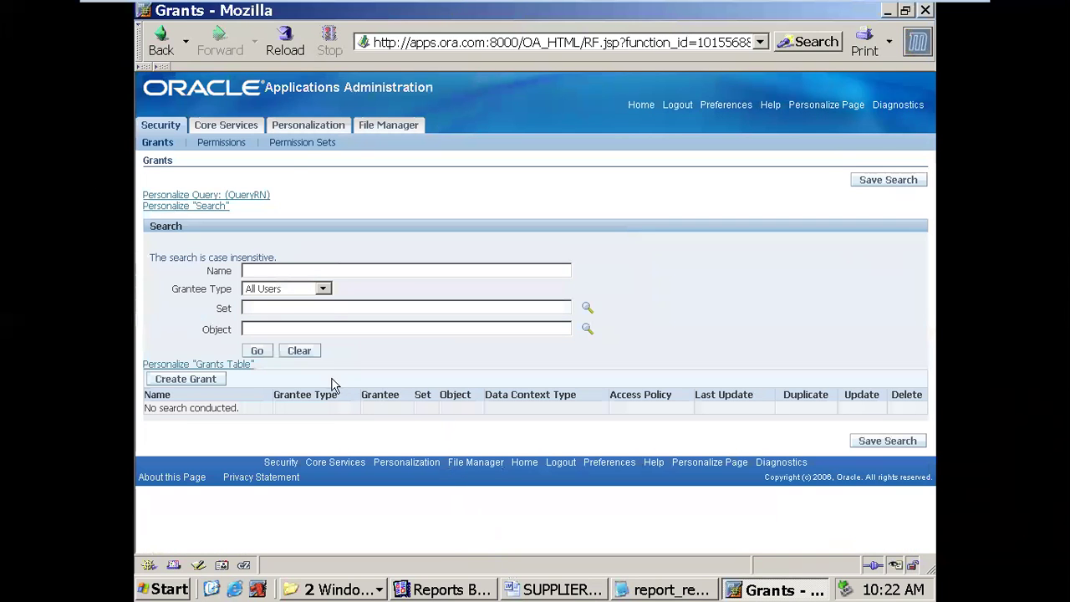
left_click(251, 131)
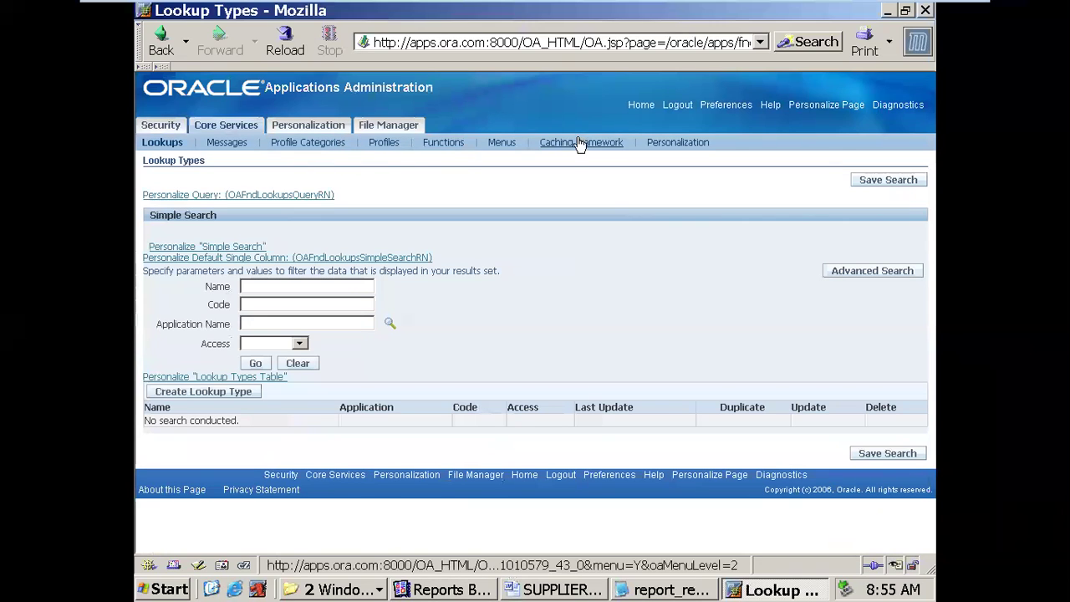
left_click(581, 142)
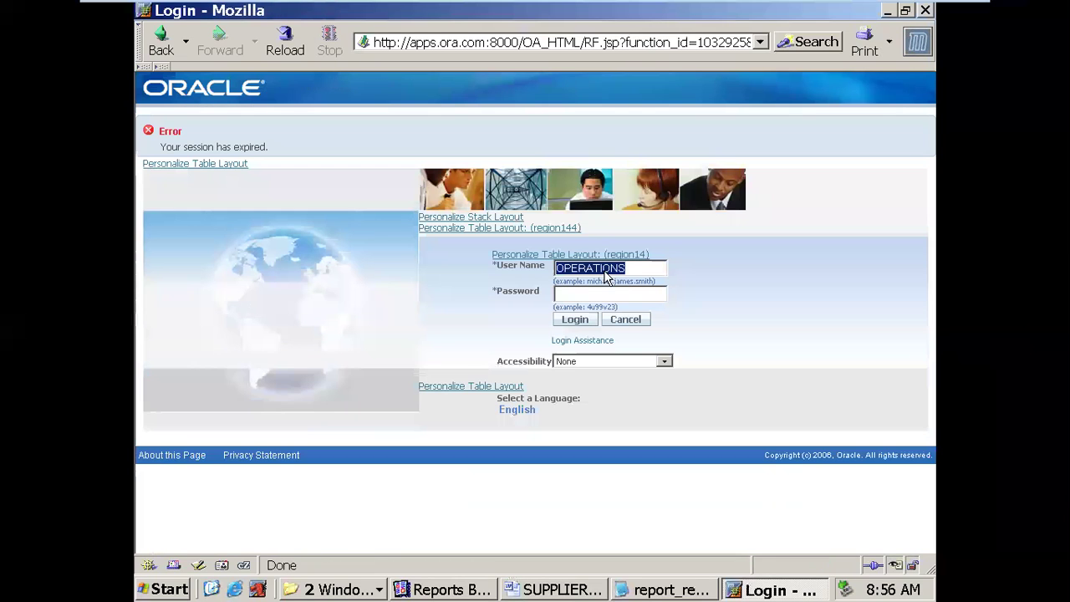
left_click(598, 291)
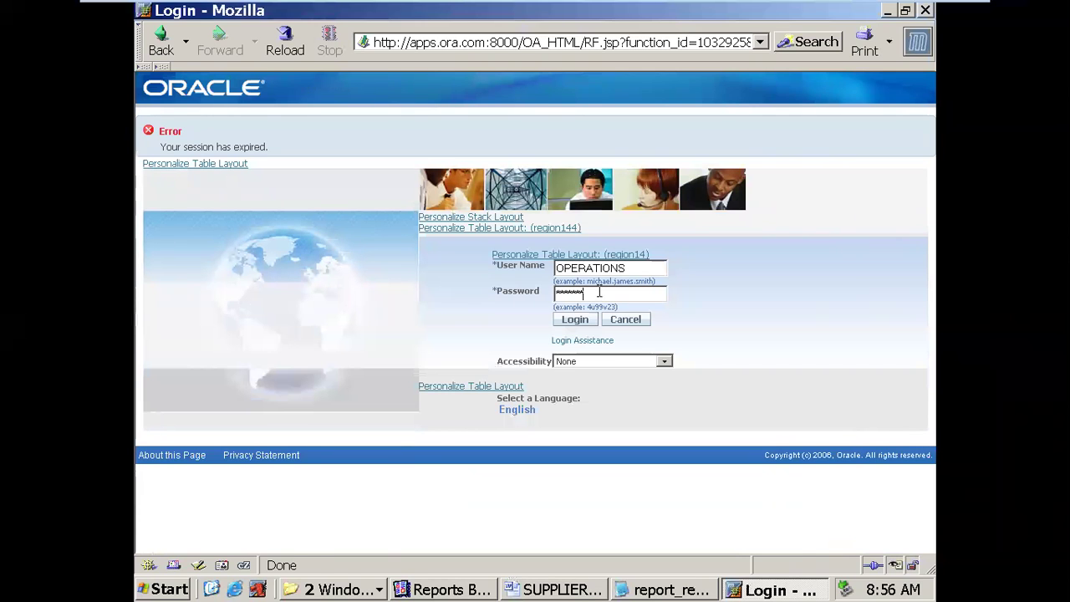
key("Return")
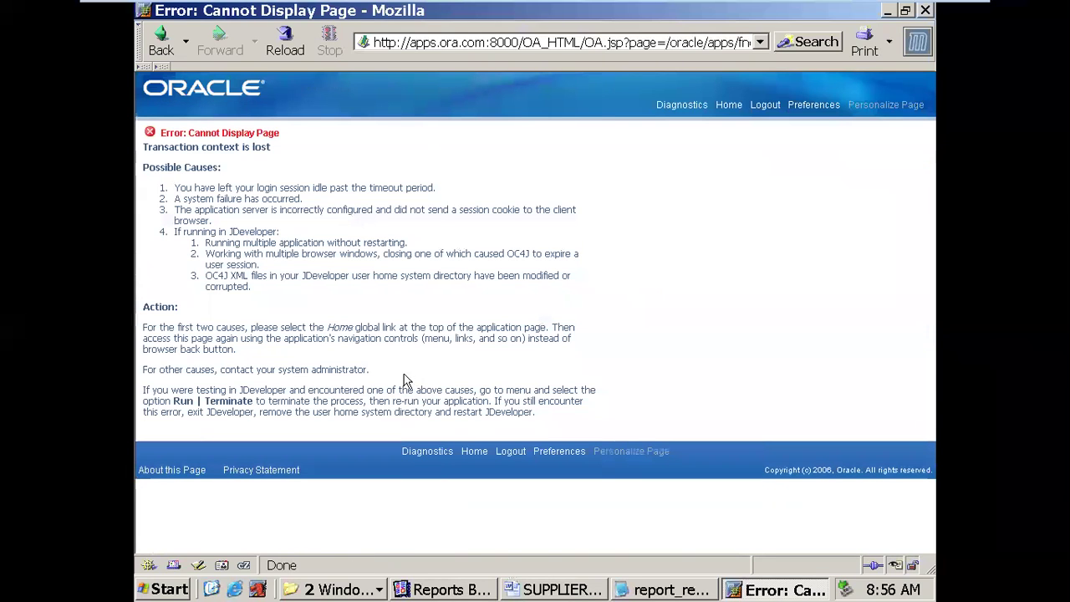
left_click(728, 106)
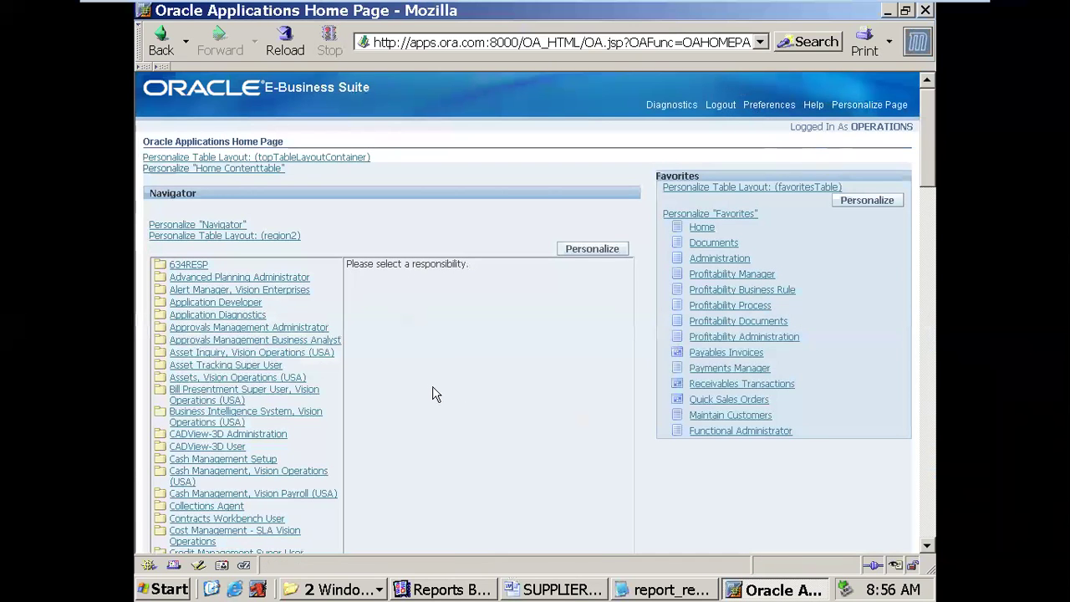
Step: Search the home page for 'xml', then open XML Publisher Administrator's Data Definitions page
key("ctrl+f")
type("xml")
key("Return")
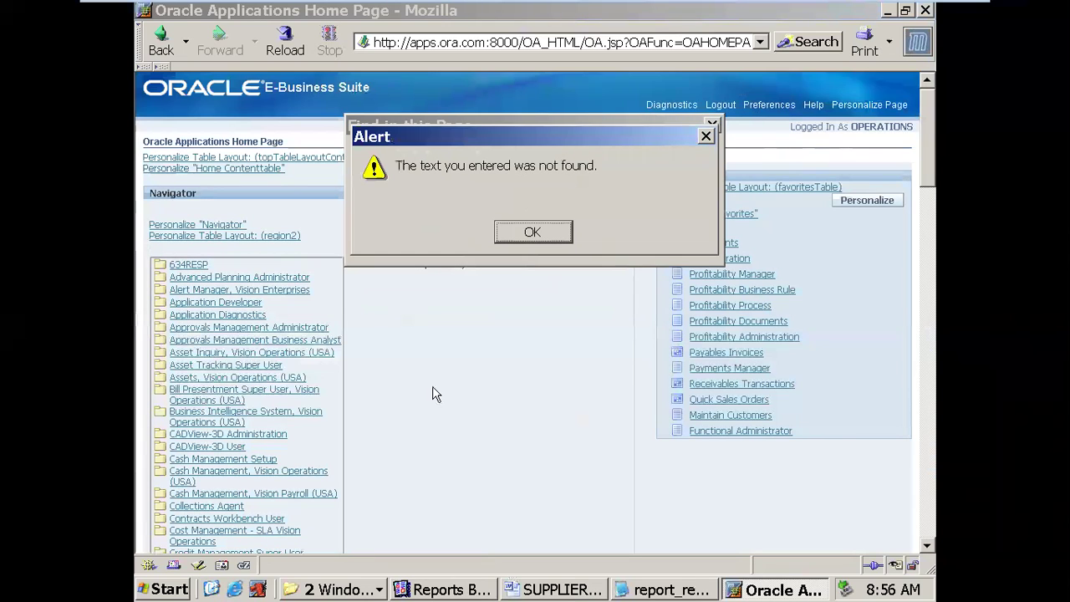
left_click(542, 236)
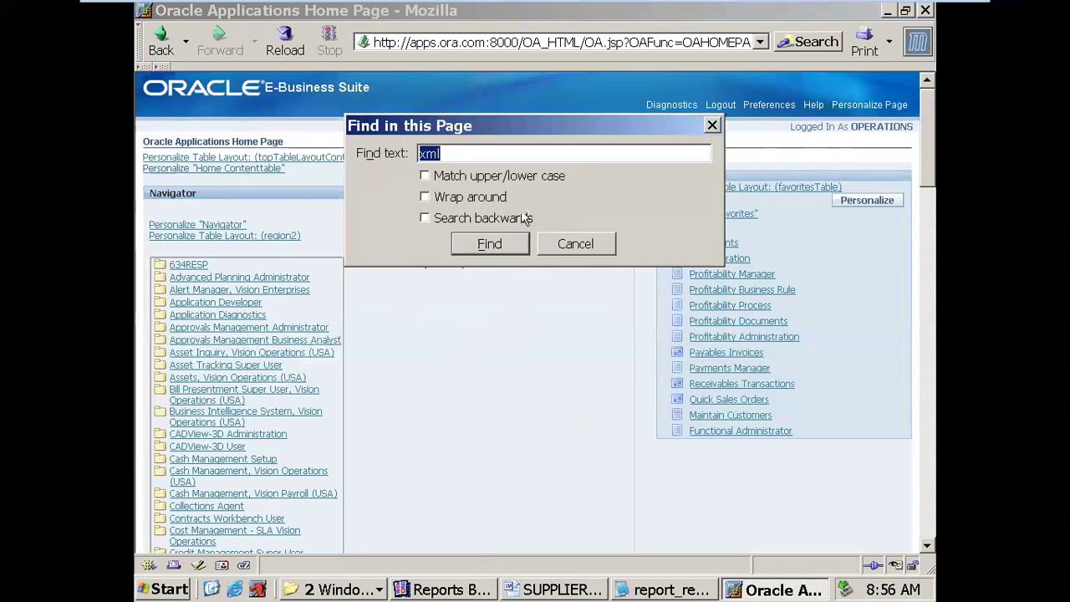
left_click(587, 249)
scroll(425, 432, "down", 15)
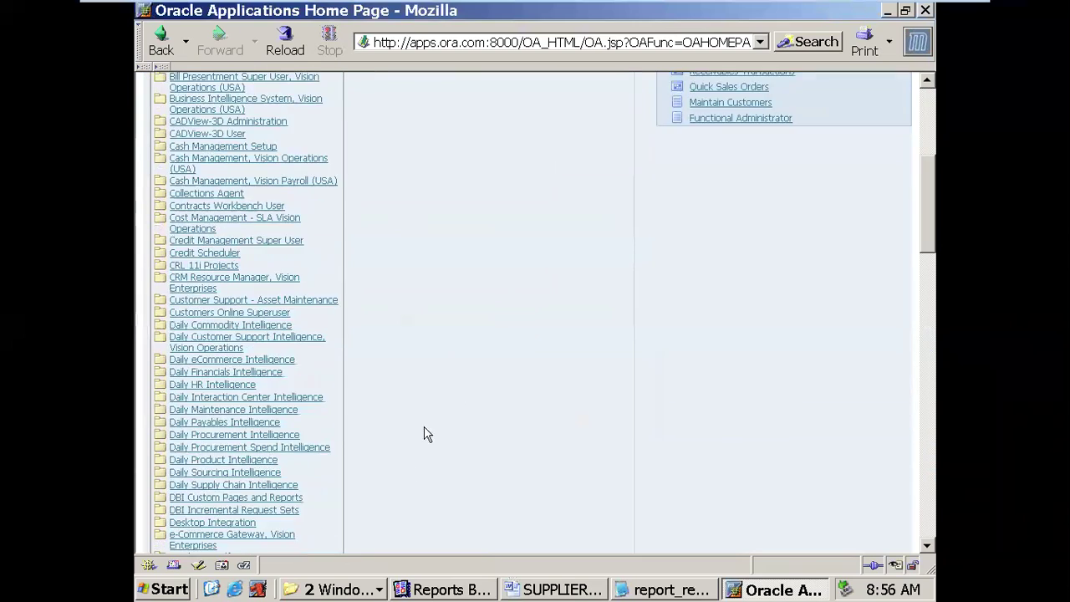
scroll(397, 520, "down", 10)
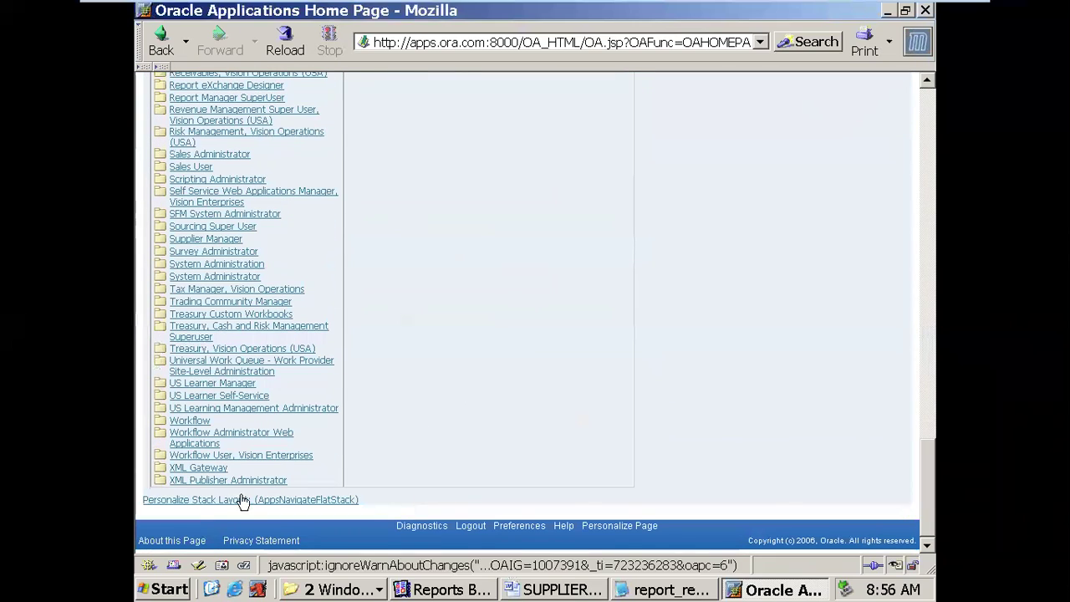
left_click(235, 480)
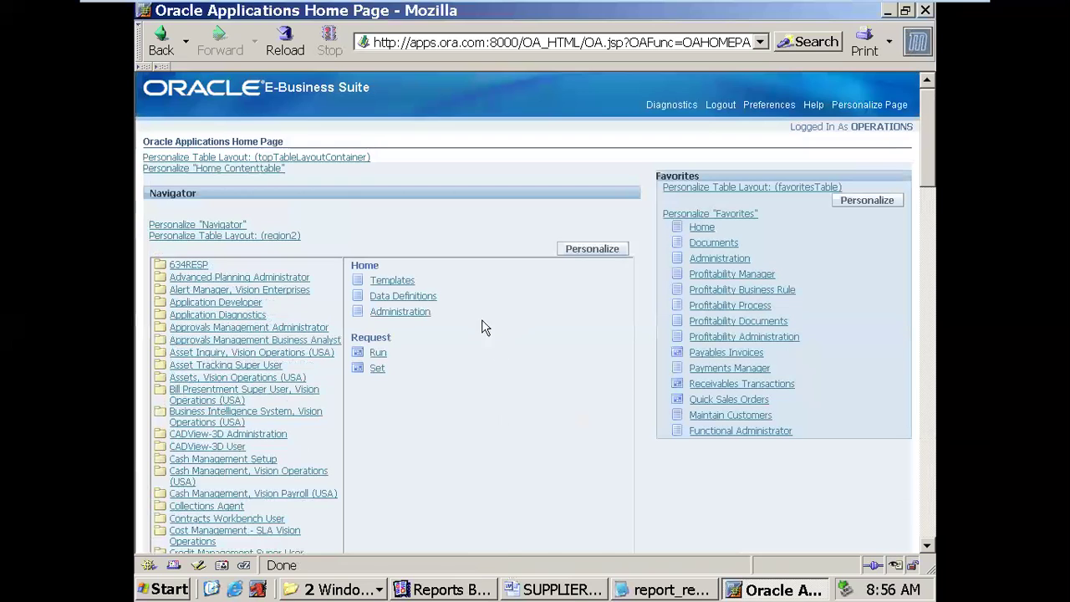
left_click(412, 297)
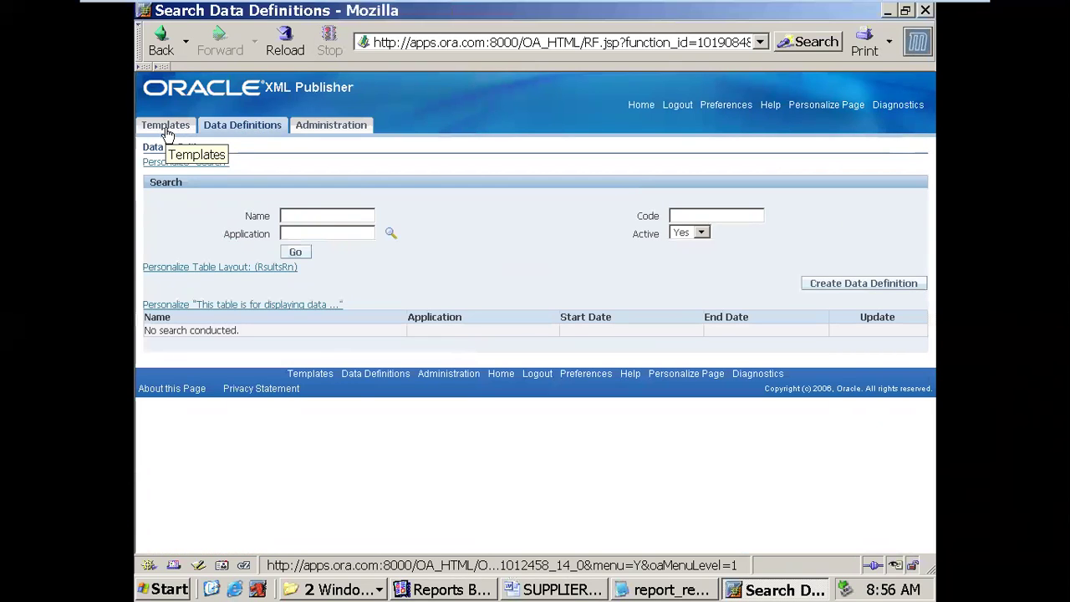
Step: Switch among Reports Builder, the registration notes and the SUPPLIER_XML_754.rtf template, opening its data-loading options
left_click(478, 590)
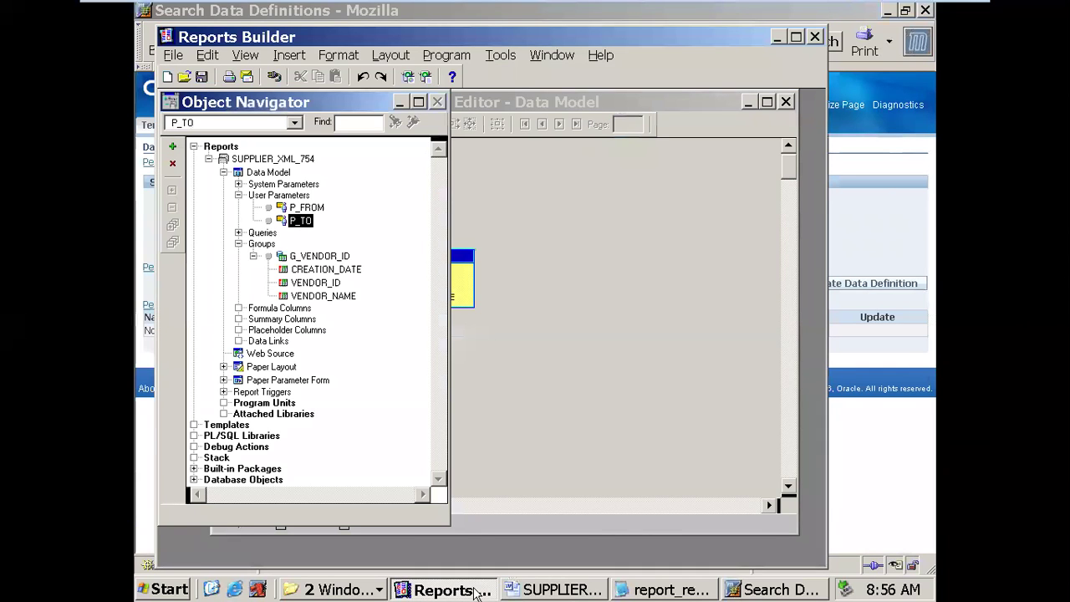
left_click(672, 590)
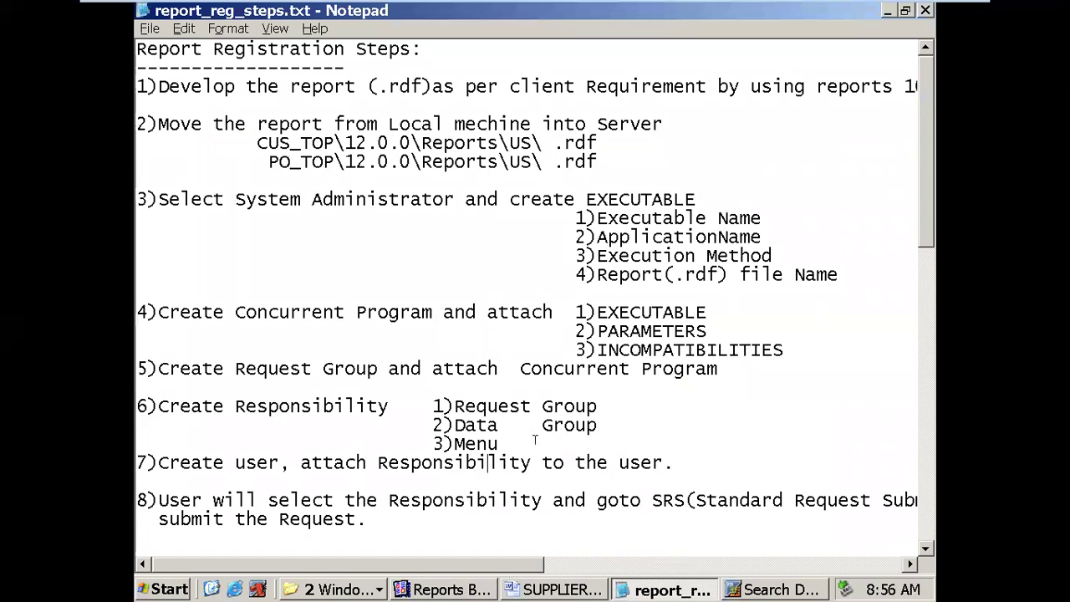
left_click(528, 590)
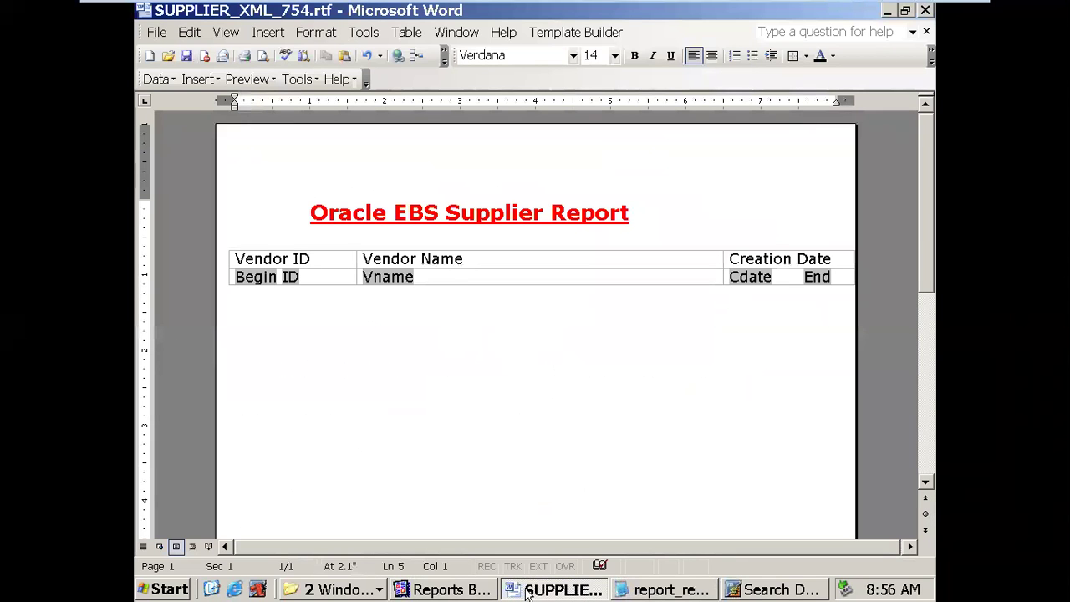
left_click(756, 590)
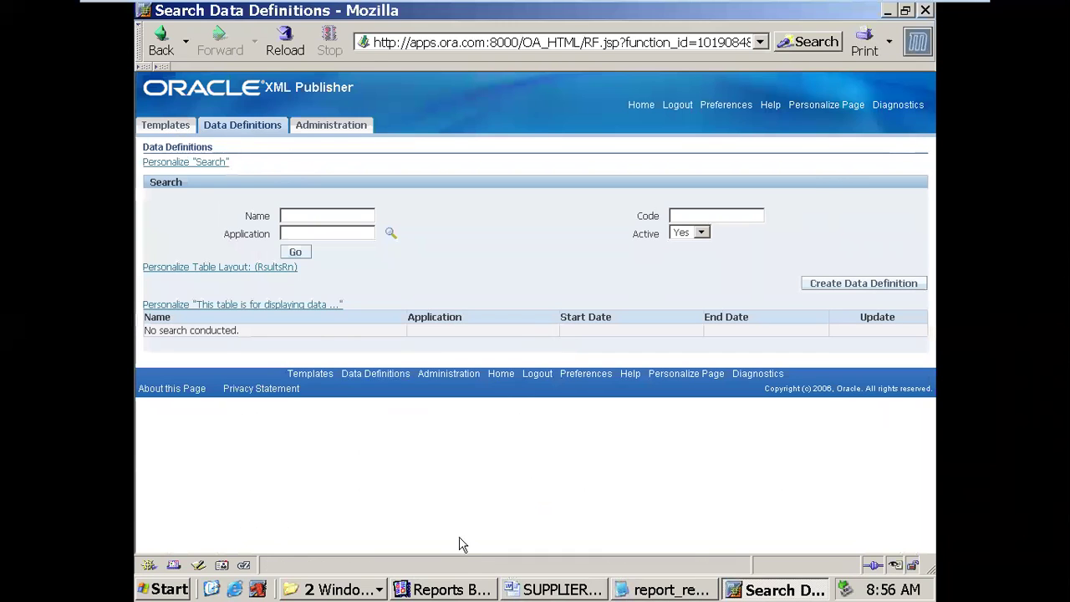
left_click(443, 590)
left_click(542, 592)
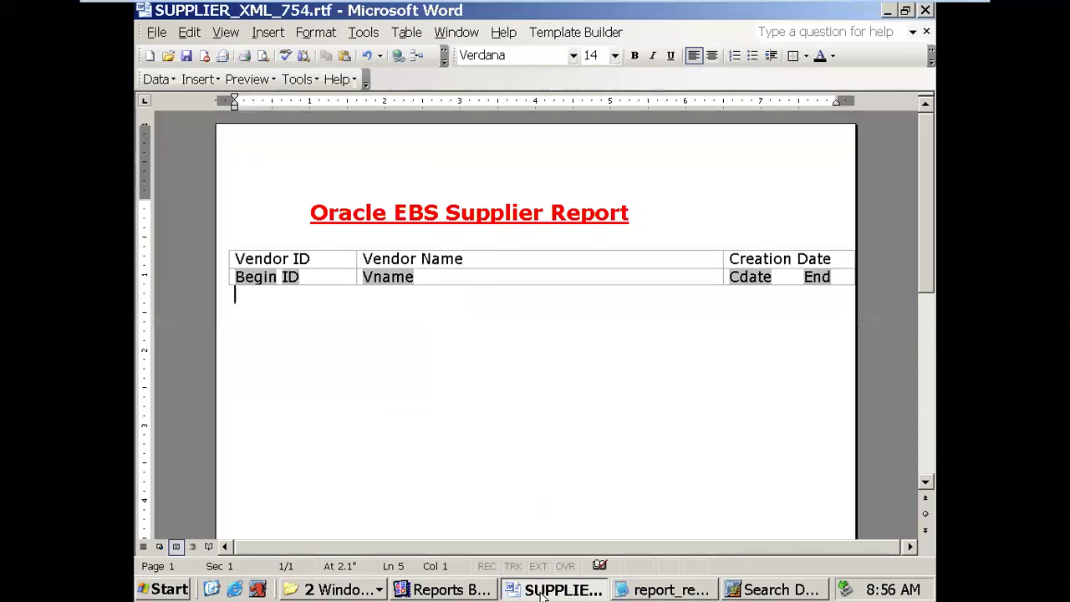
left_click(483, 590)
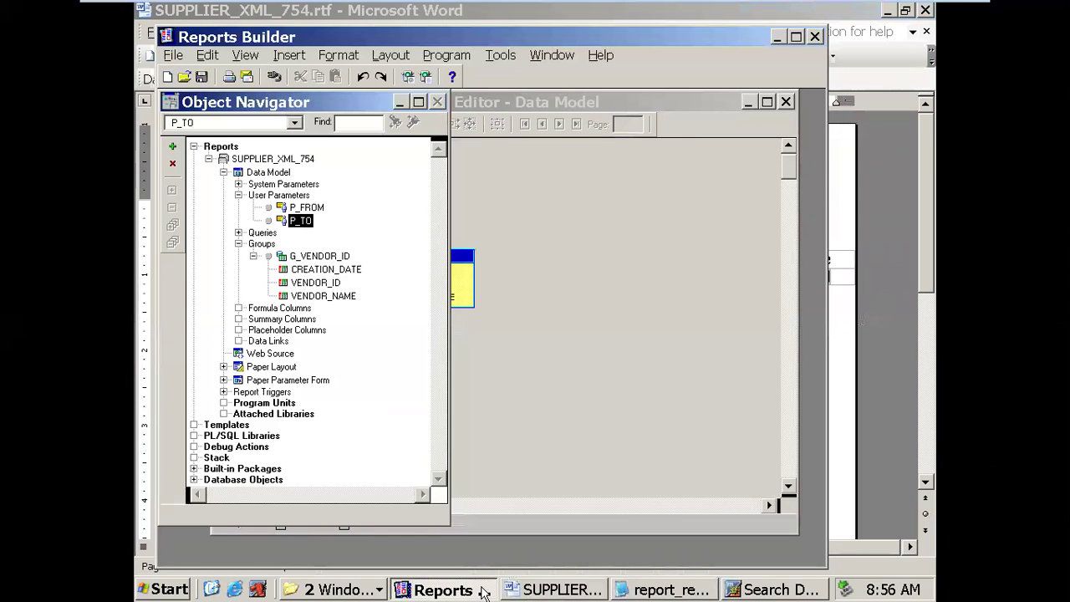
left_click(520, 591)
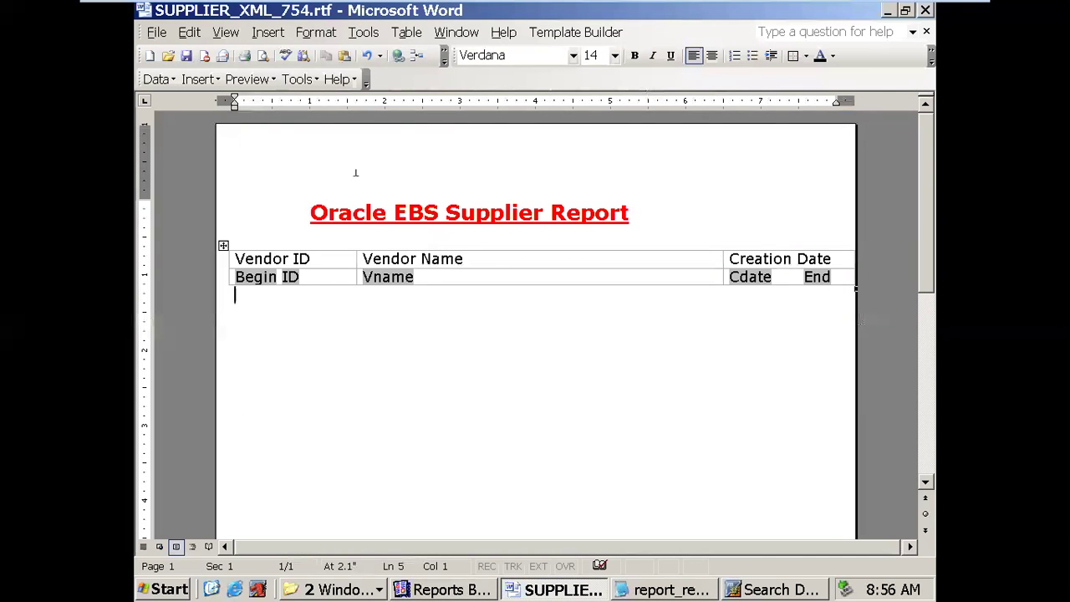
left_click(157, 78)
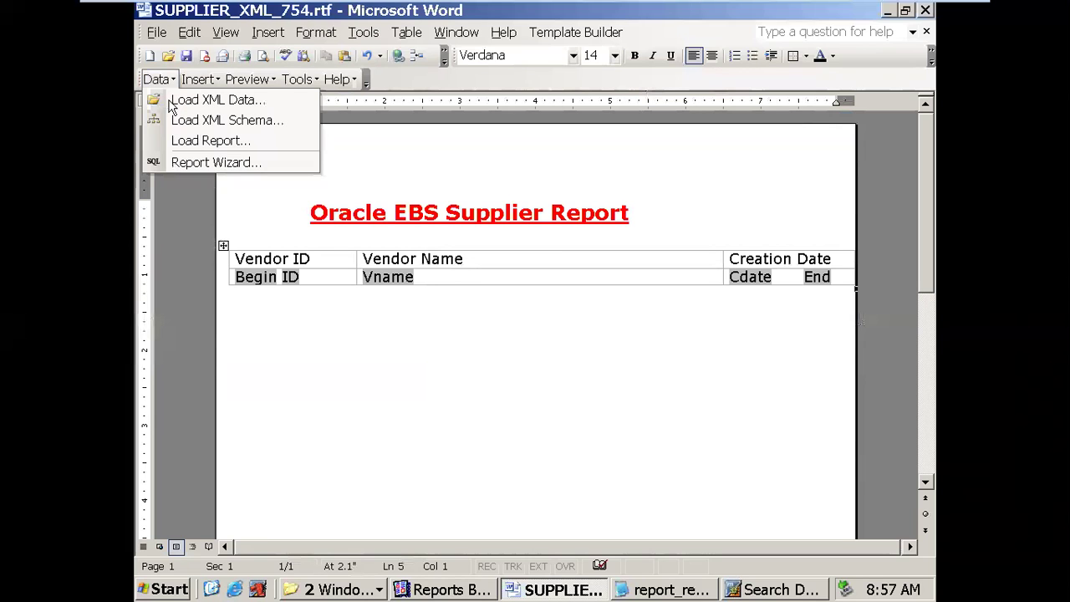
Step: Go back to the E-Business Suite home page and expand the Application Developer functions
left_click(819, 596)
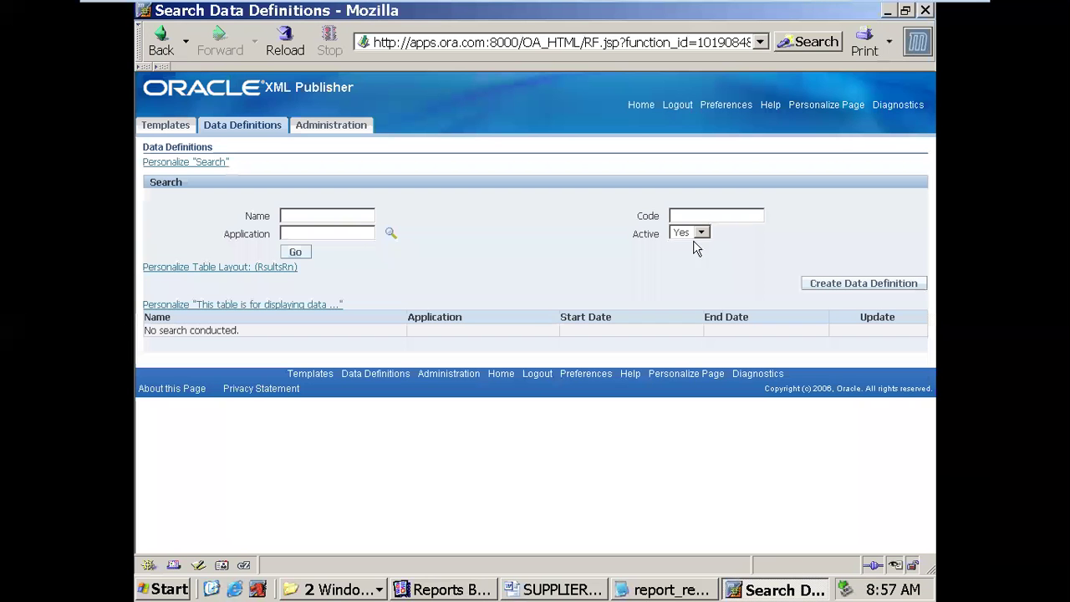
left_click(640, 106)
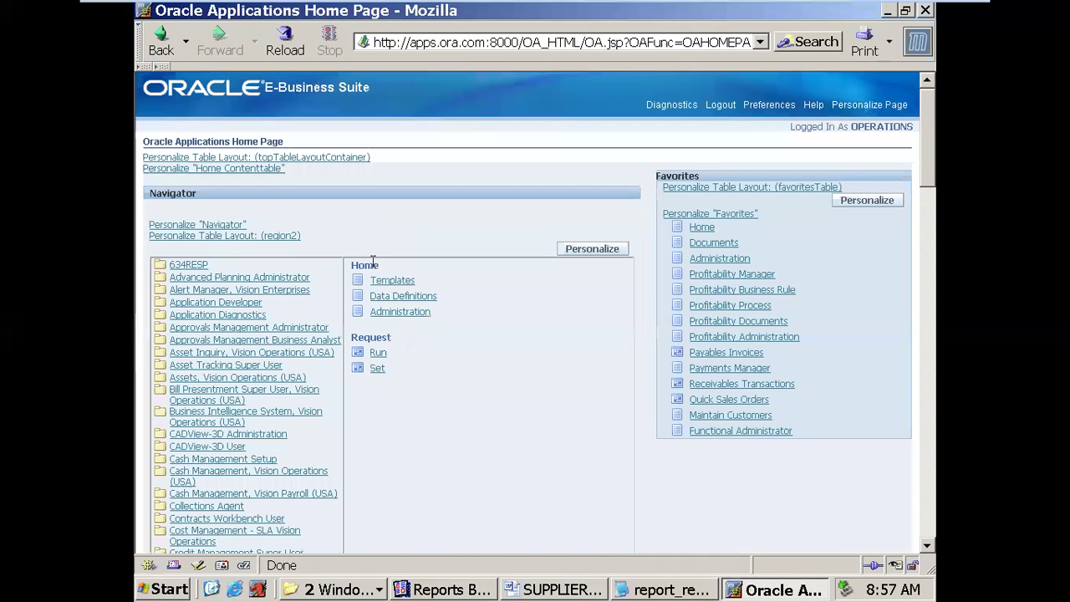
left_click(255, 316)
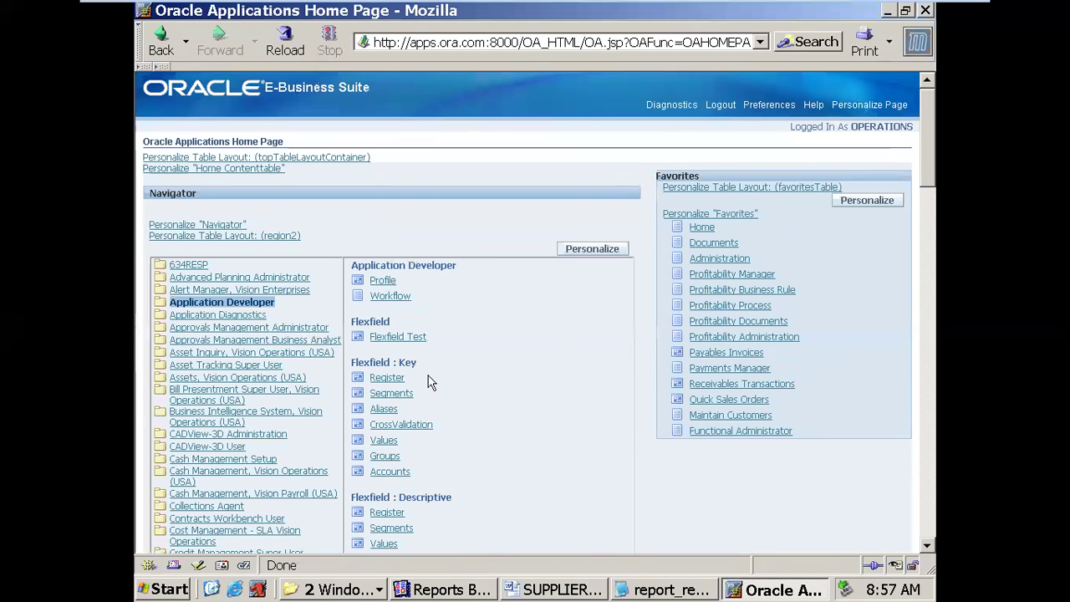
Step: Close the Profiles form, switch to System Administrator, and open then close Concurrent Programs
left_click(384, 281)
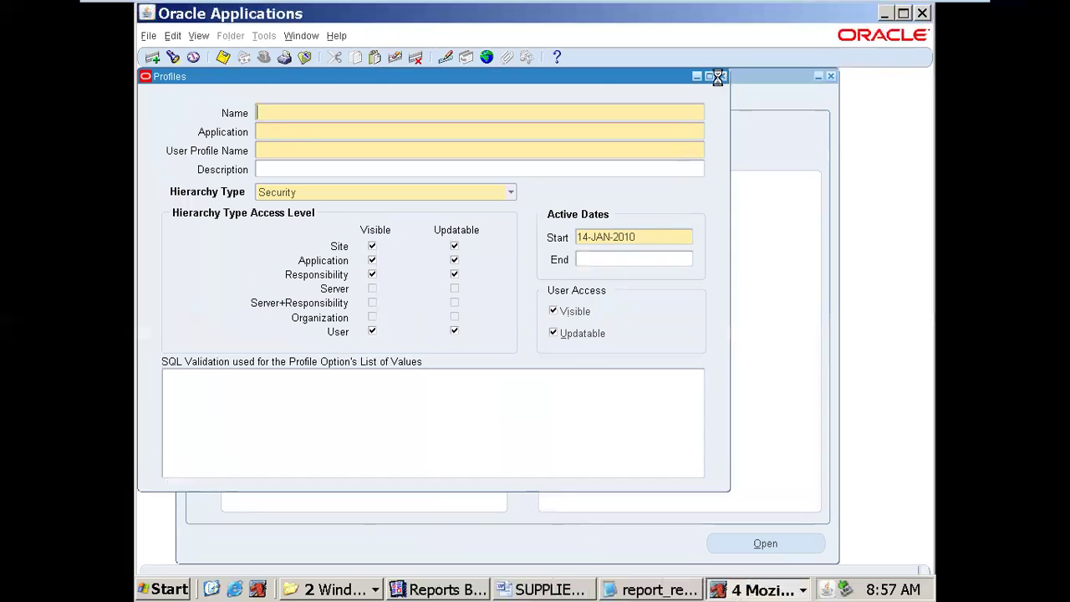
left_click(718, 77)
left_click(263, 57)
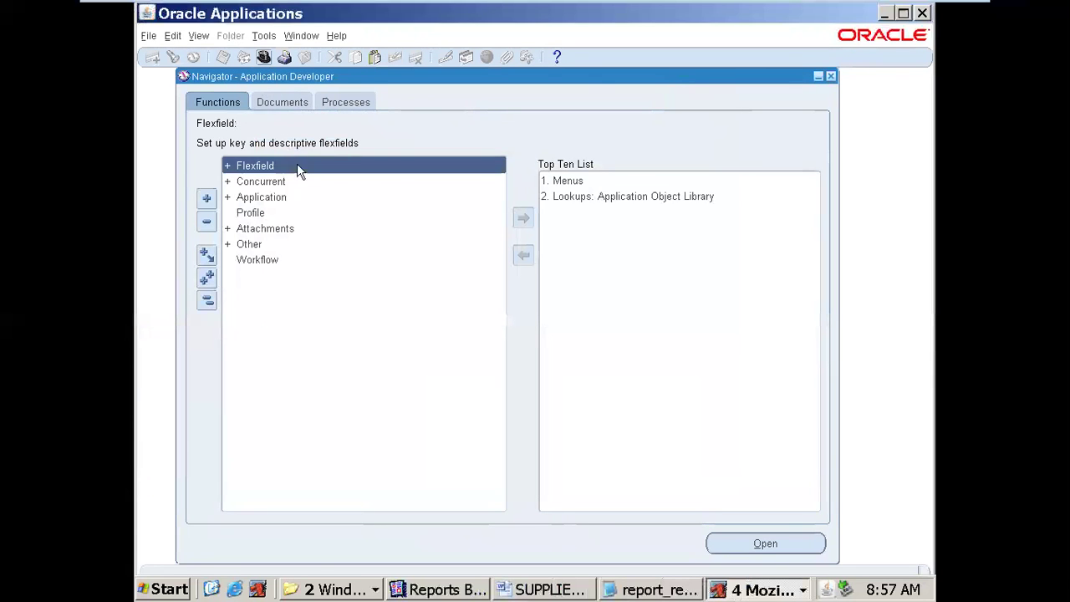
type("s%")
double_click(269, 310)
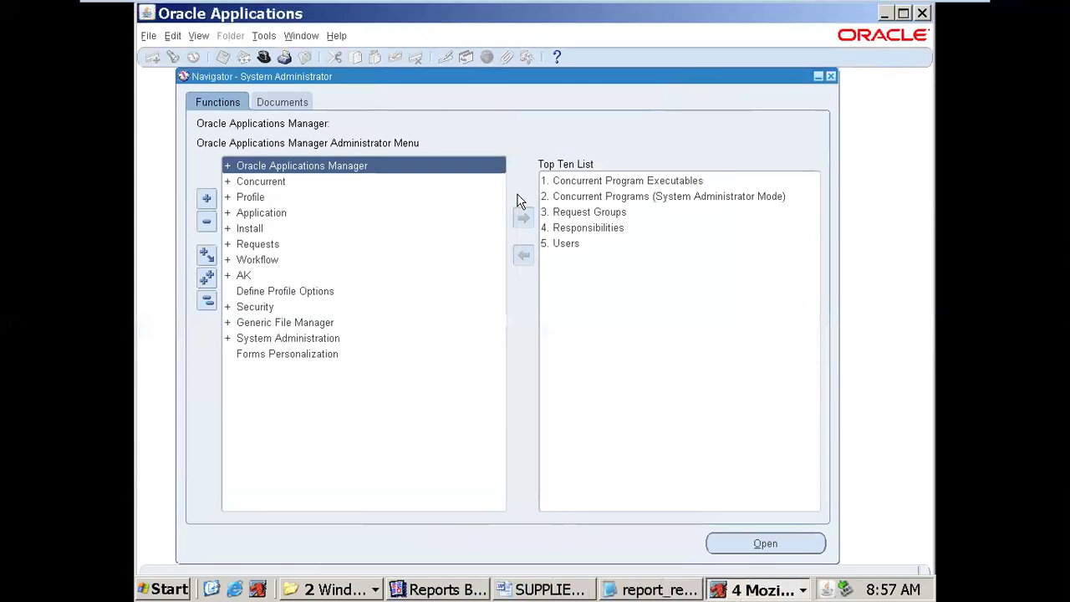
double_click(555, 197)
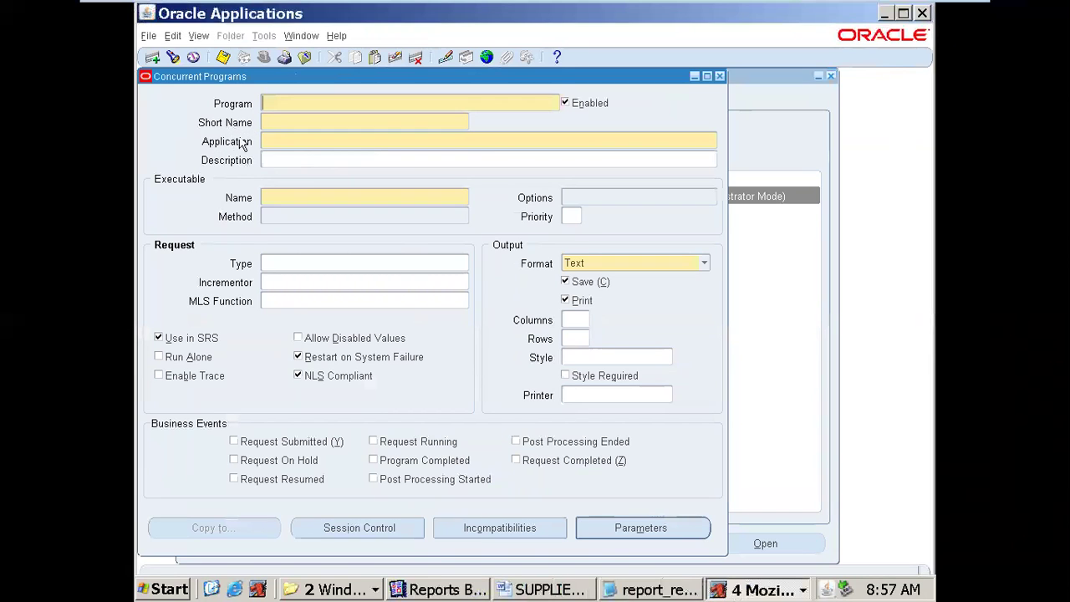
left_click(719, 76)
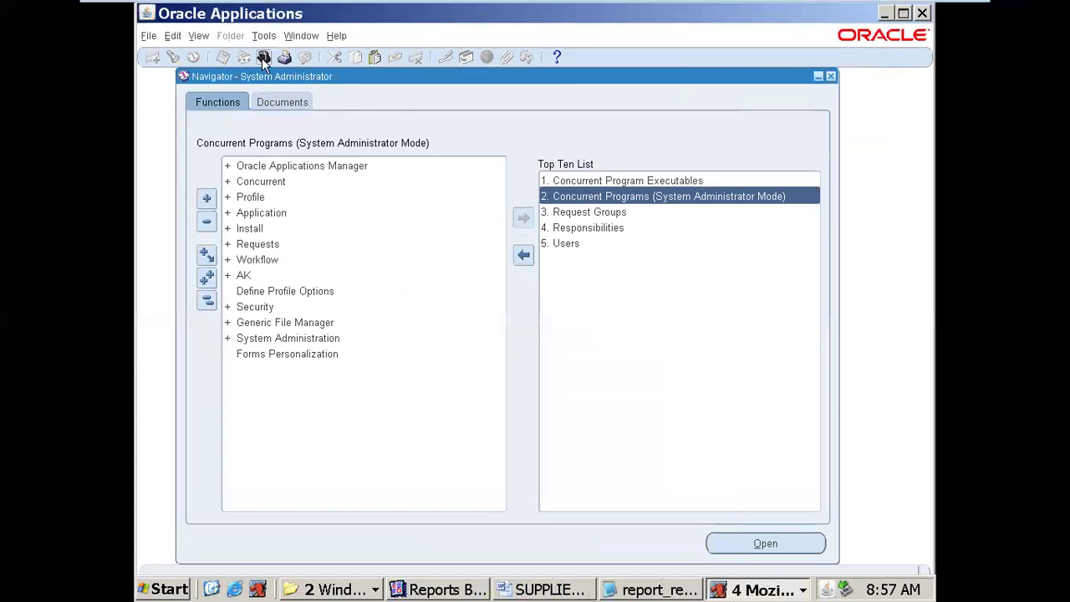
Step: Switch to XML Publisher Administrator using 'xML %' and open Data Definitions from Home
type("xML %")
key("Return")
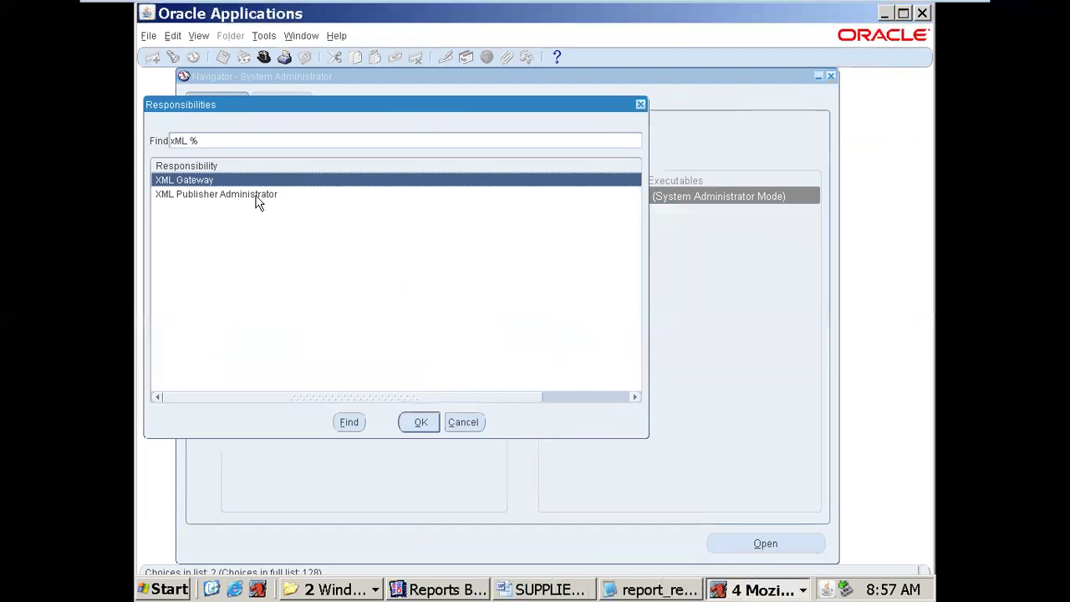
double_click(257, 195)
double_click(262, 167)
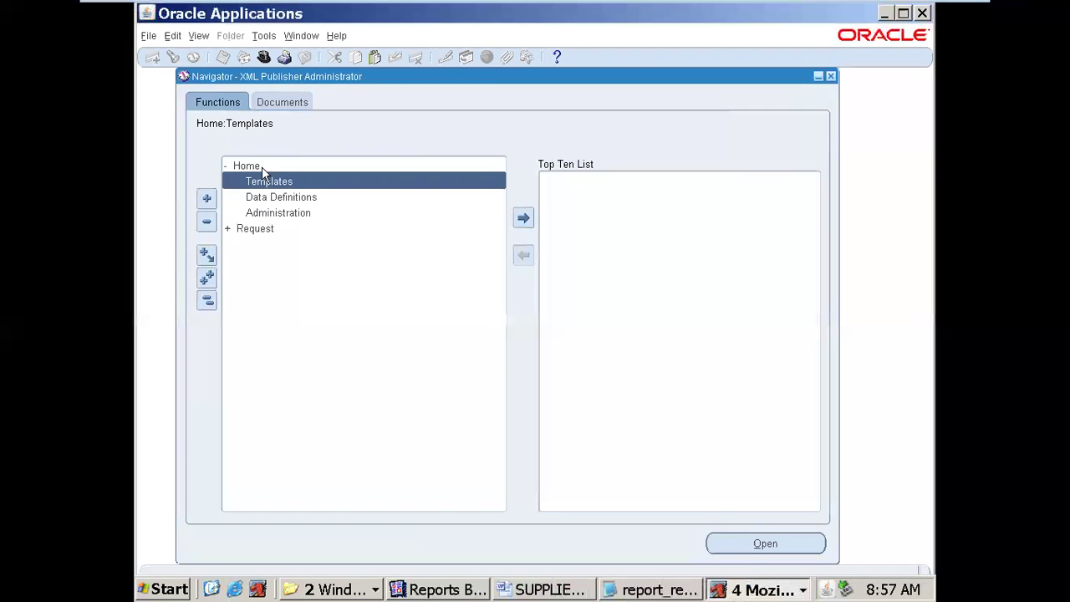
double_click(269, 199)
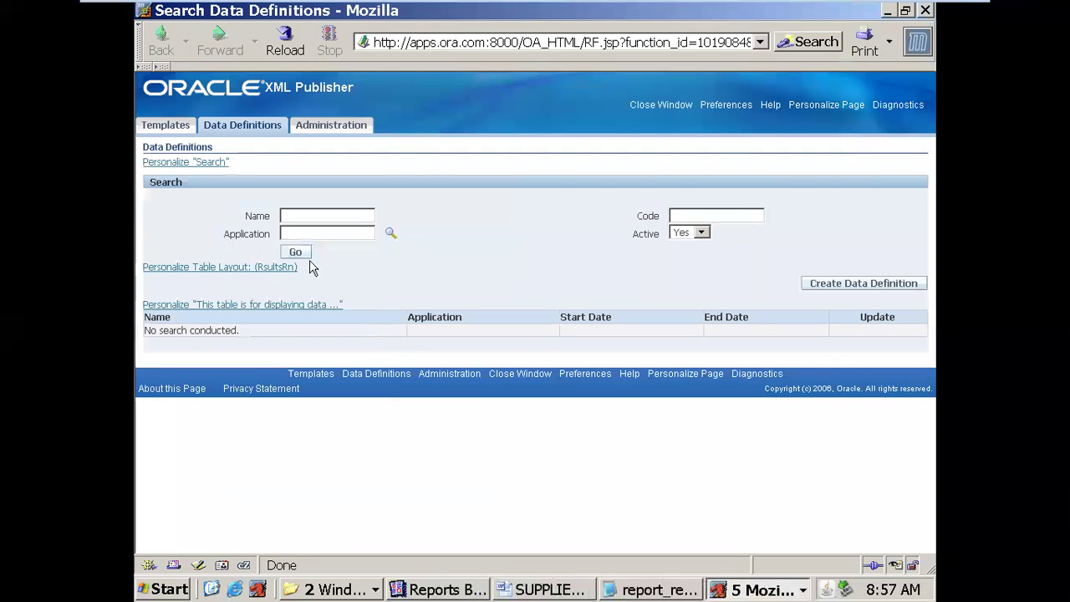
Step: Highlight the Code and Application labels, then bring the Oracle Applications navigator forward
left_click_drag(648, 215, 662, 219)
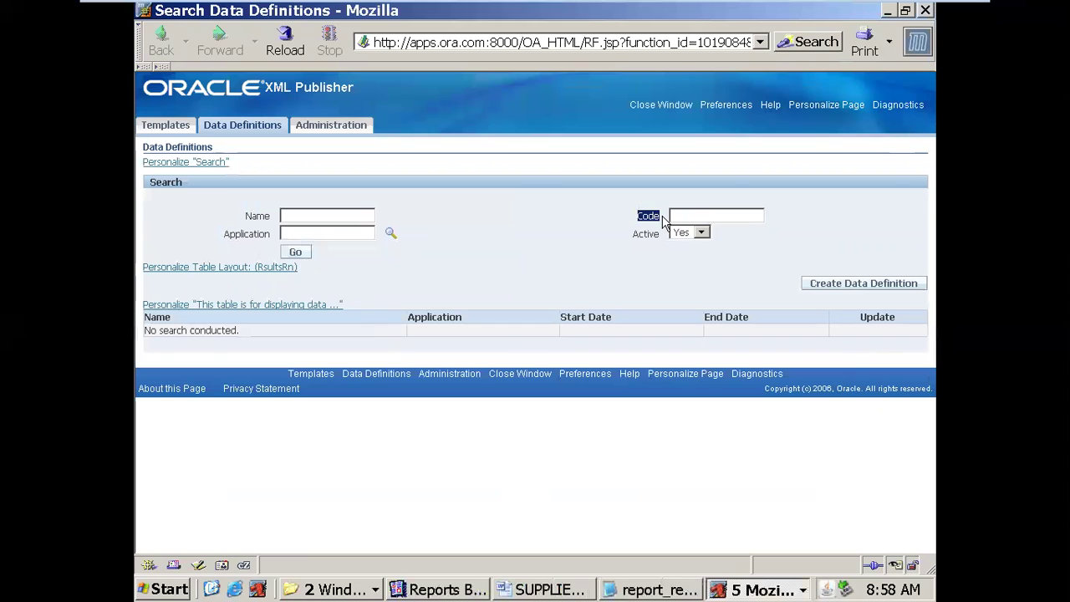
left_click_drag(228, 233, 274, 238)
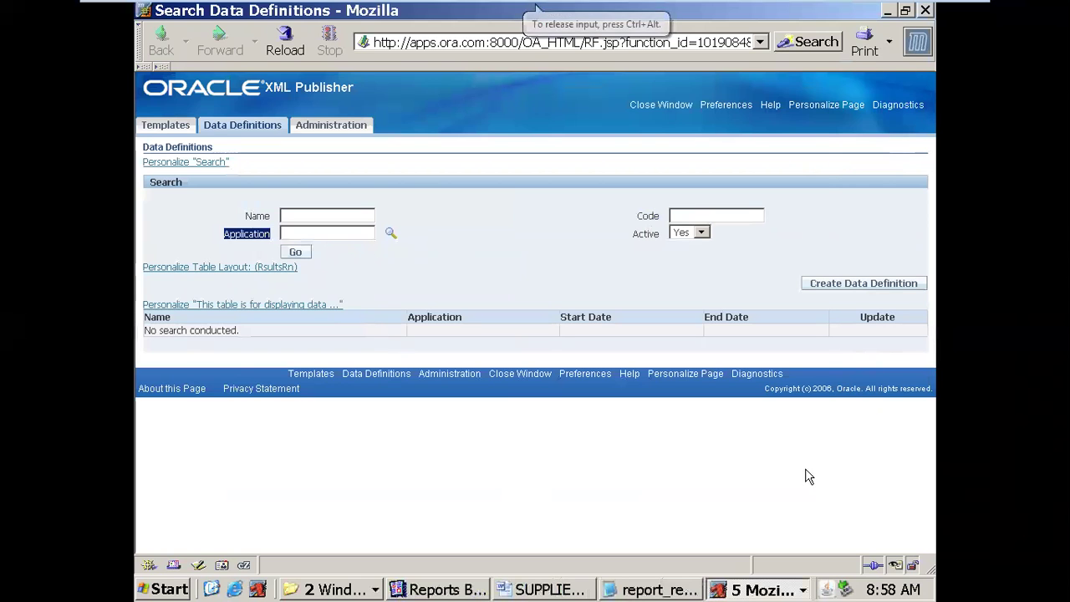
left_click(460, 590)
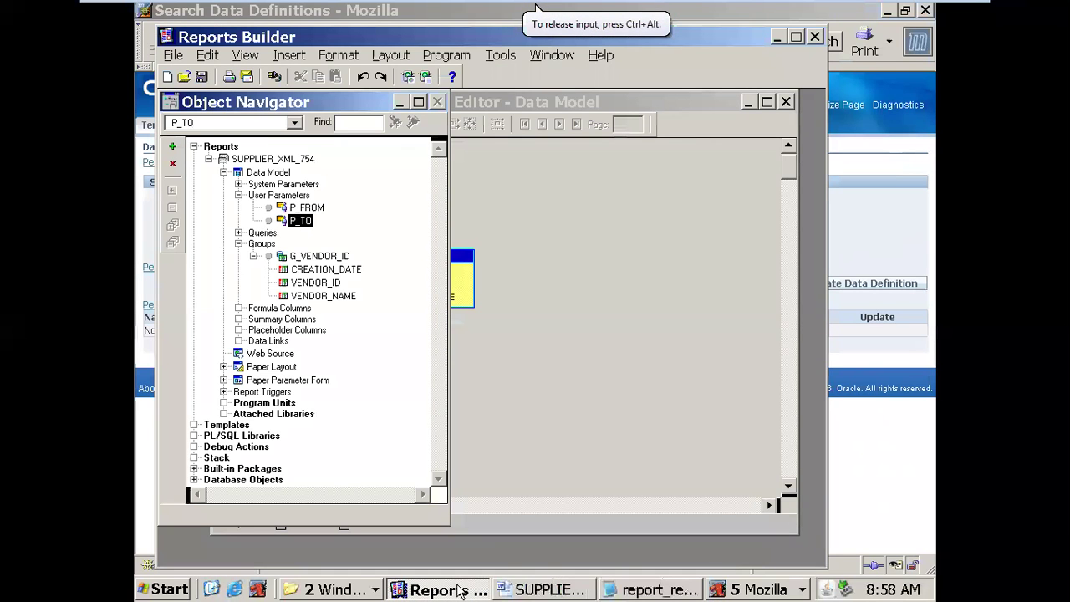
left_click(530, 590)
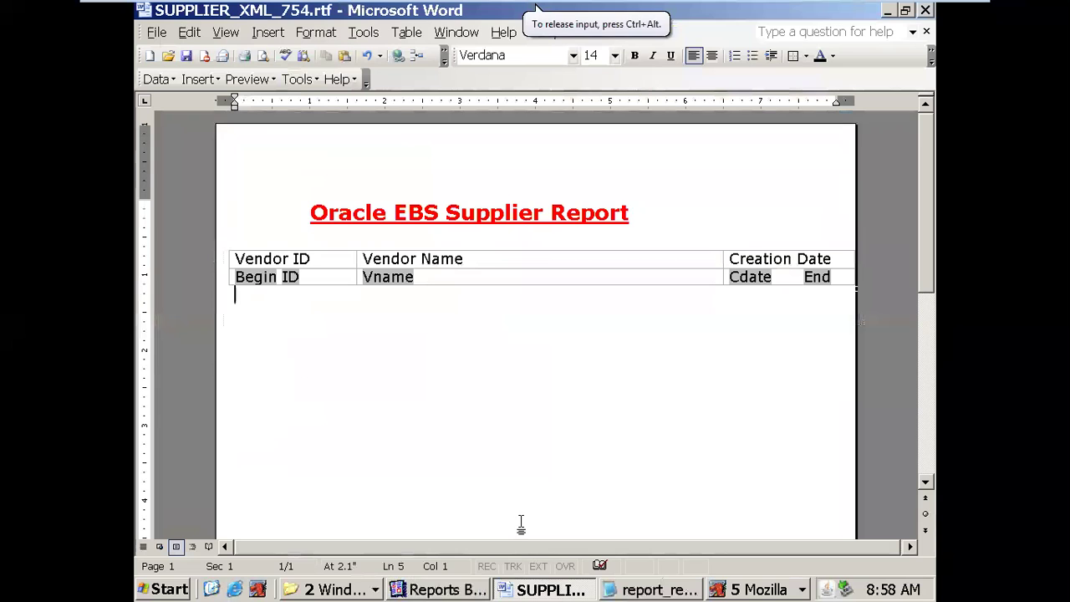
left_click(451, 590)
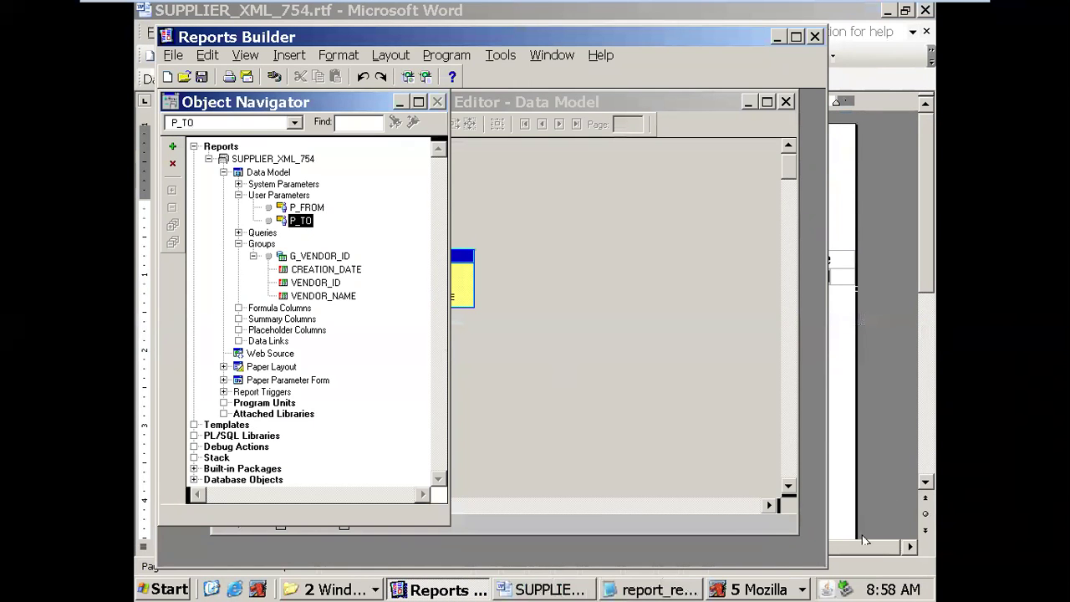
left_click(762, 590)
left_click(777, 513)
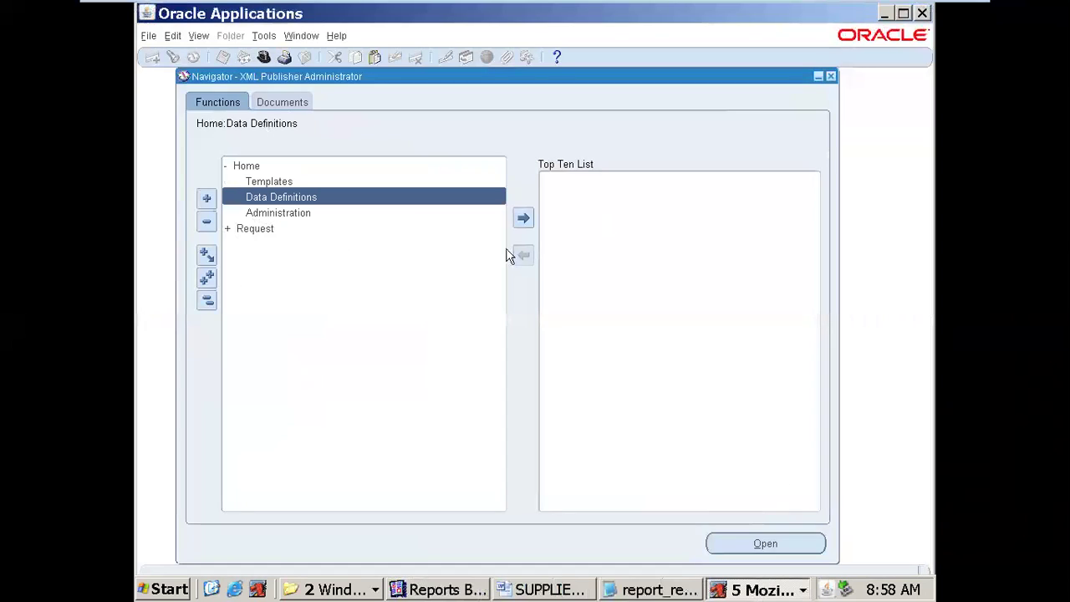
Step: Switch to the System Administrator responsibility and close Reports Builder from the taskbar
left_click(264, 56)
type("s")
double_click(239, 307)
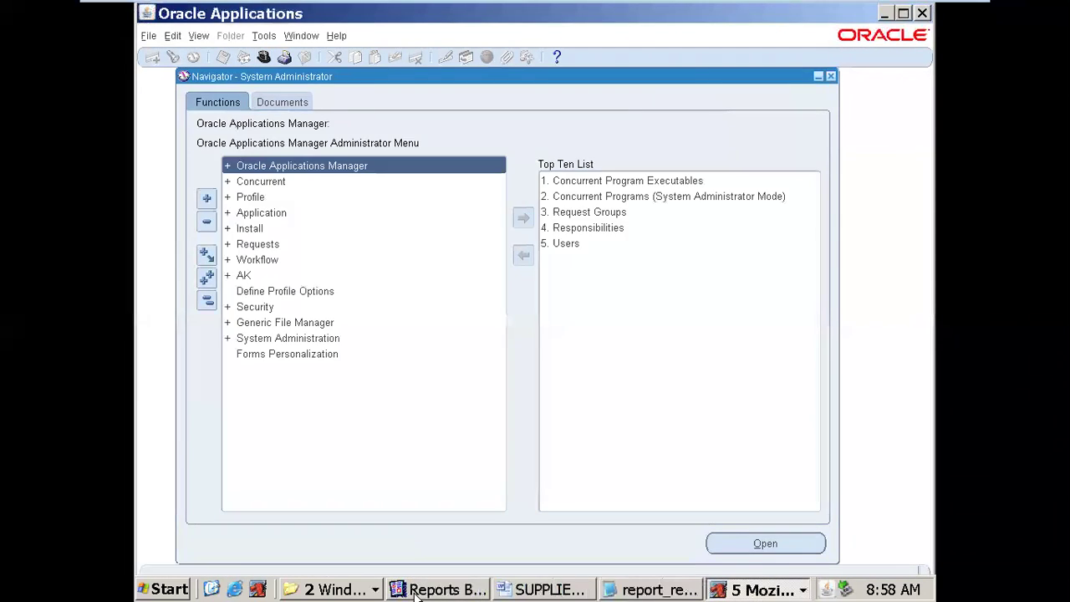
left_click(365, 587)
left_click(431, 592)
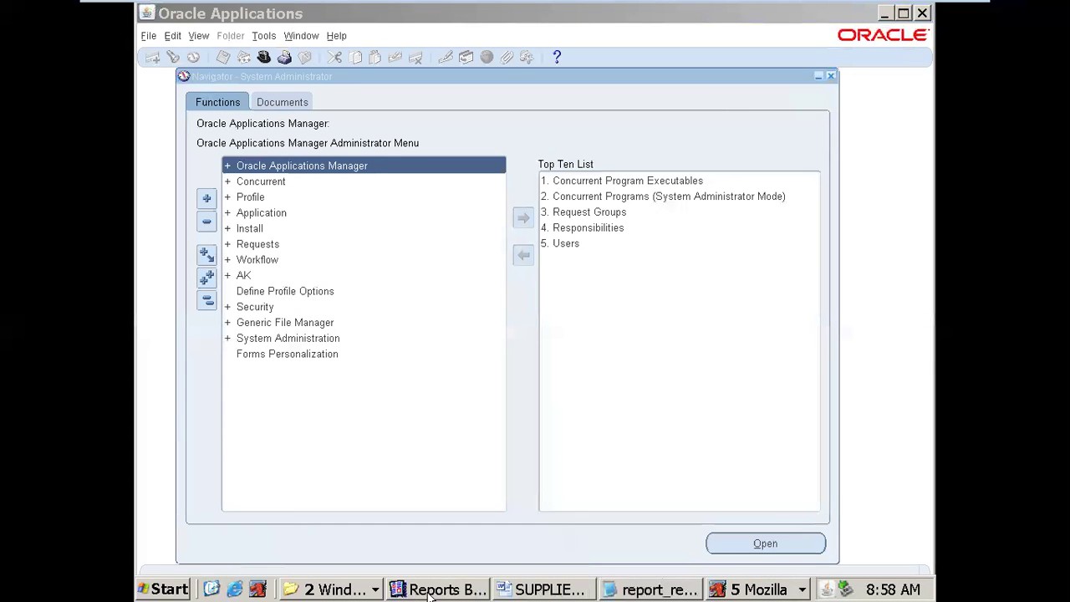
right_click(436, 589)
left_click(468, 573)
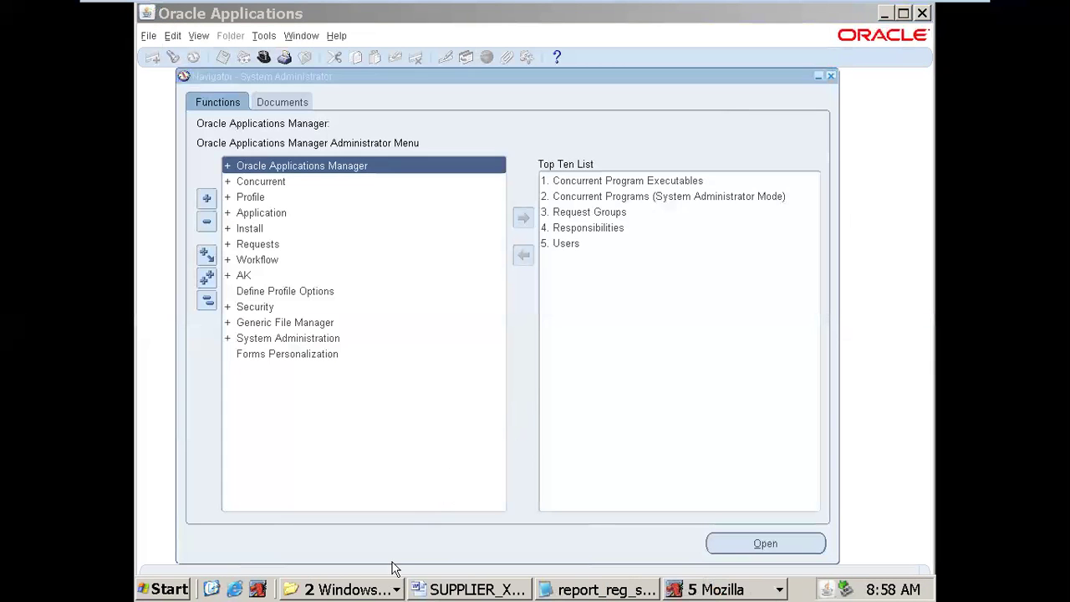
Step: Copy SUPPLIER_XML_754.rdf from the C:\754\XML folder
left_click(391, 588)
left_click(344, 565)
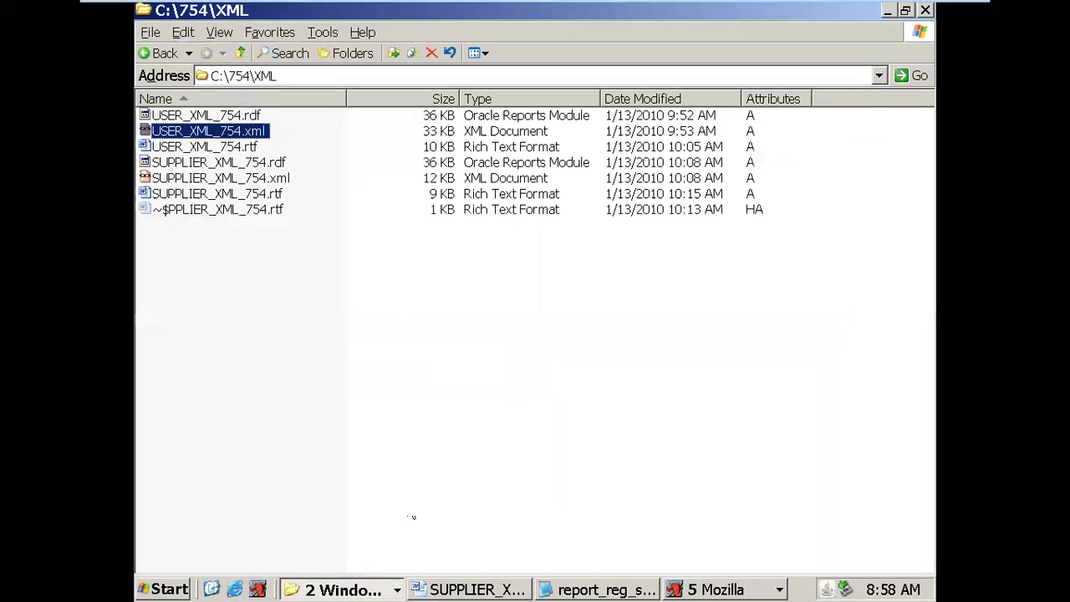
left_click(270, 166)
right_click(270, 167)
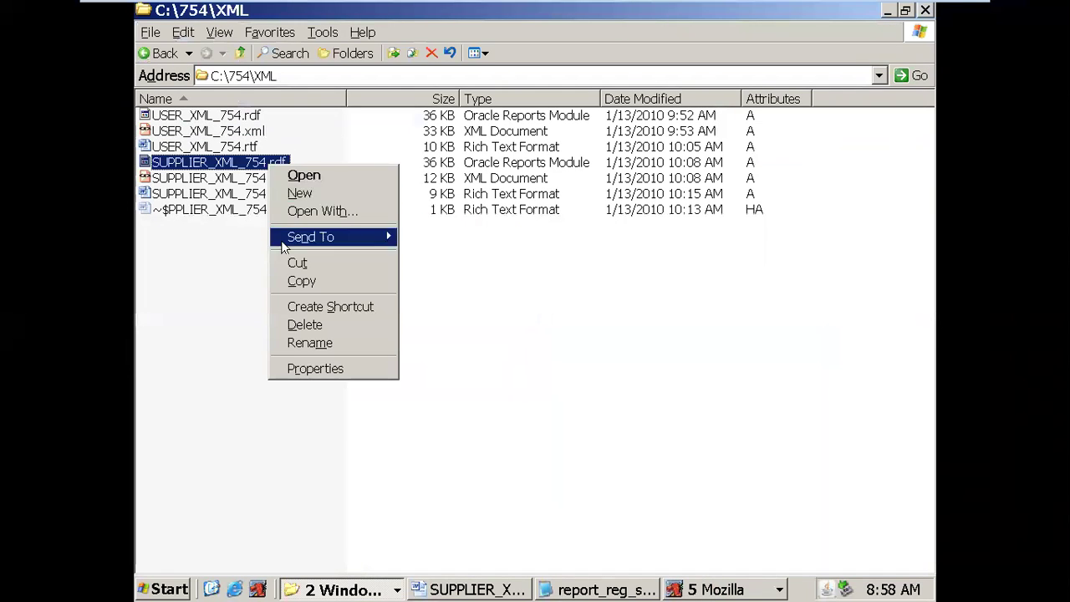
left_click(286, 283)
Step: Browse My Computer to D:\oracle\VIS\apps\apps_st\appl
left_click(210, 588)
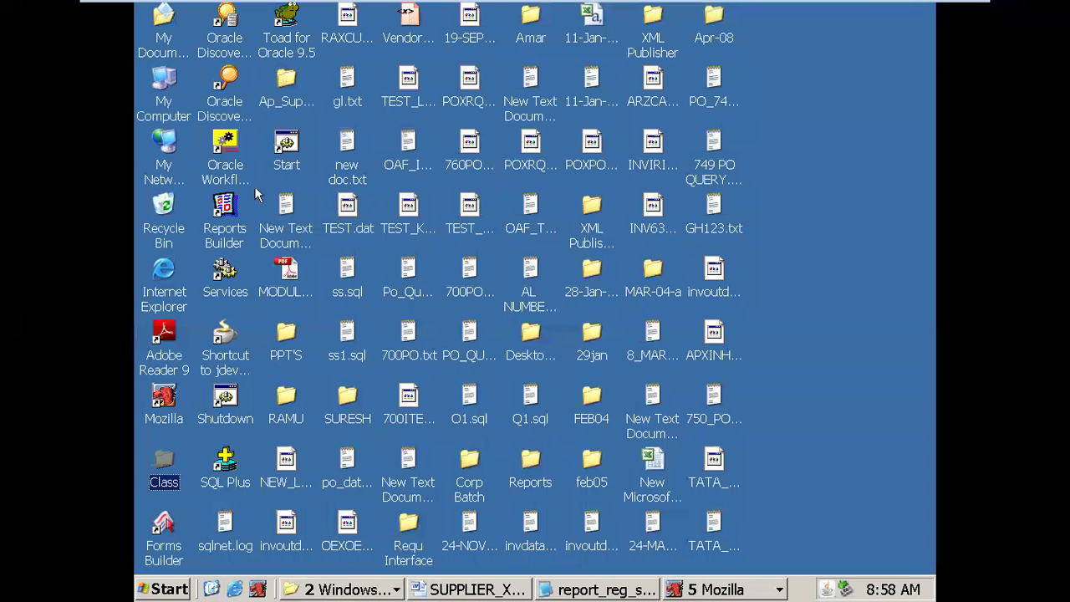
double_click(165, 118)
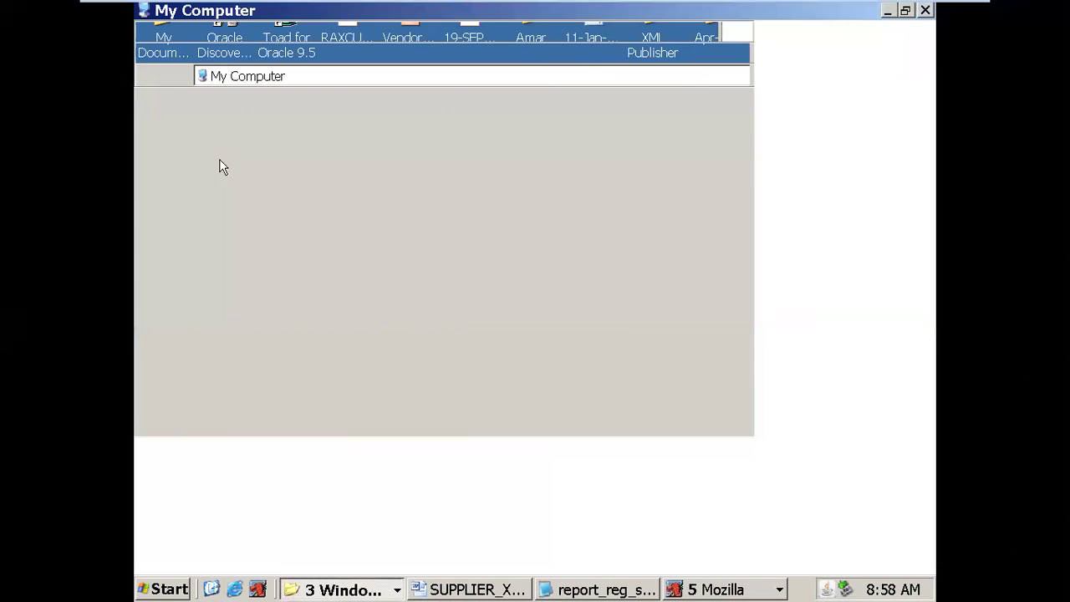
double_click(215, 279)
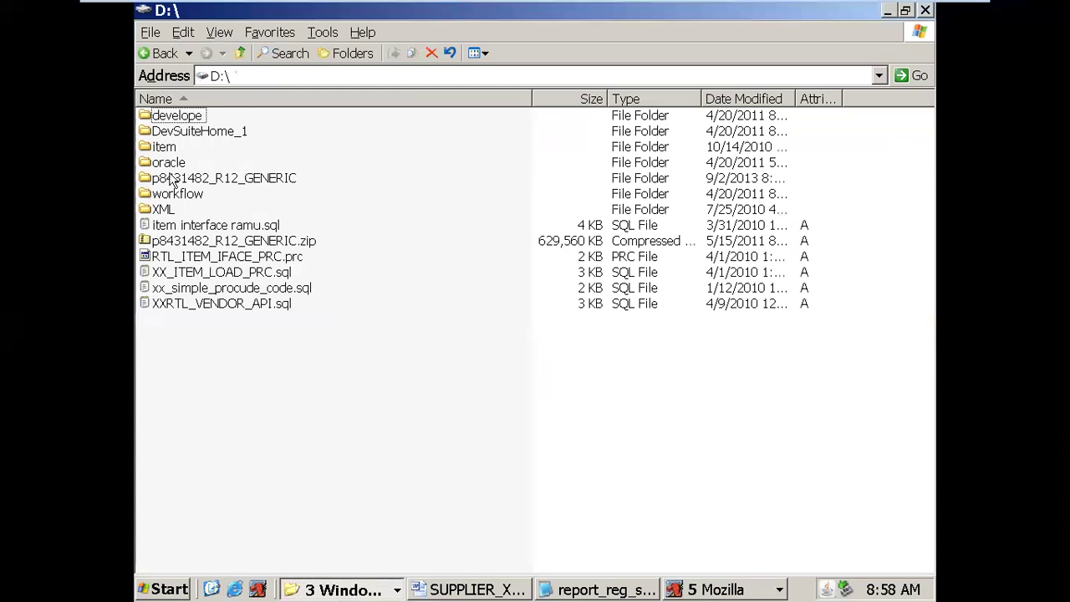
double_click(167, 163)
double_click(164, 118)
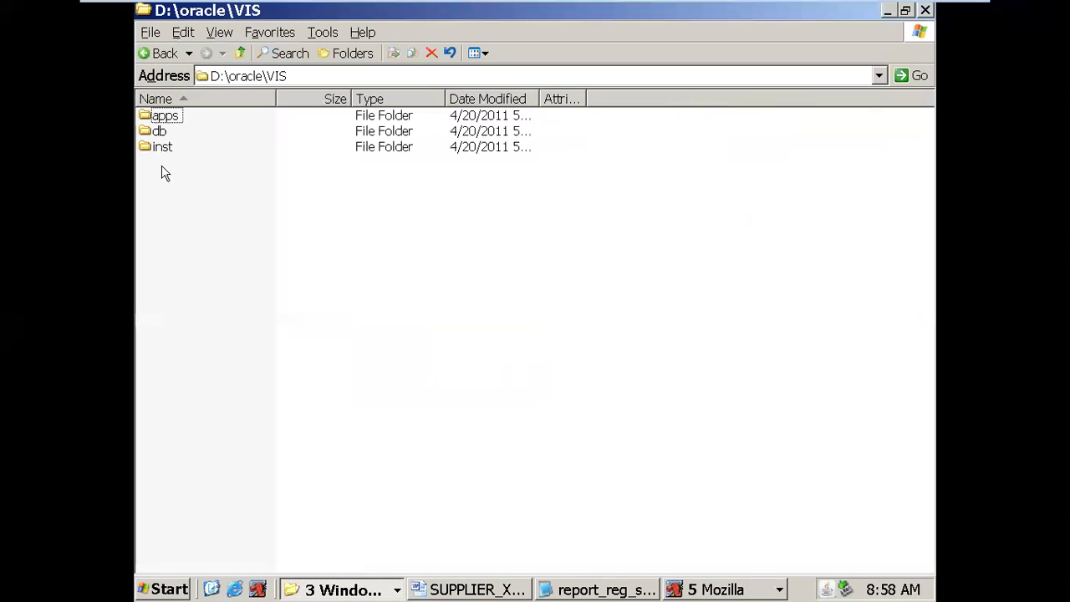
double_click(164, 118)
double_click(172, 132)
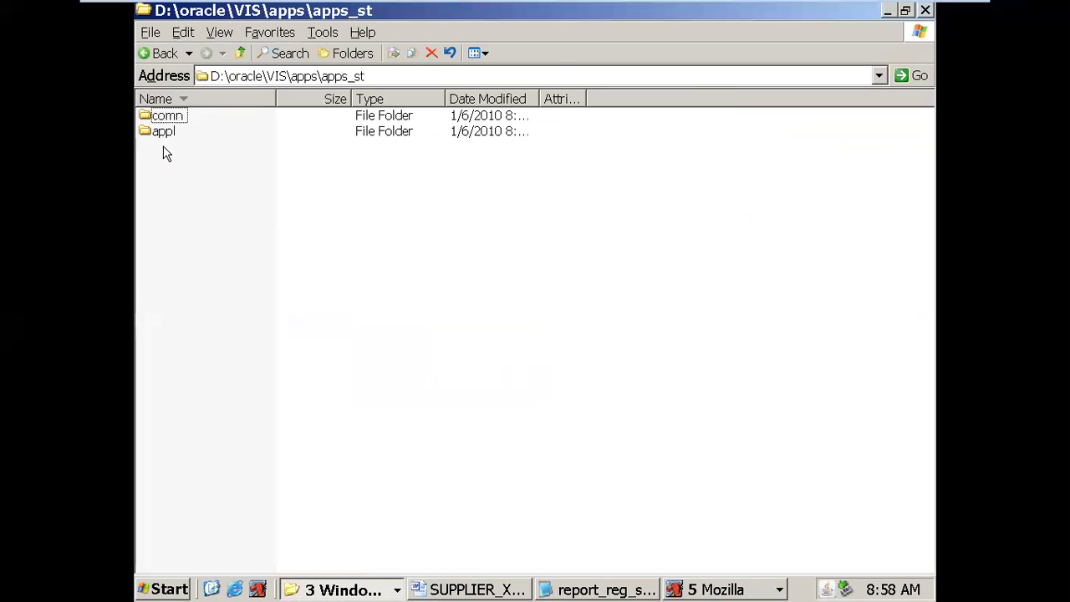
double_click(164, 131)
Step: Continue into po\12.0.0\reports\US
left_click(165, 180)
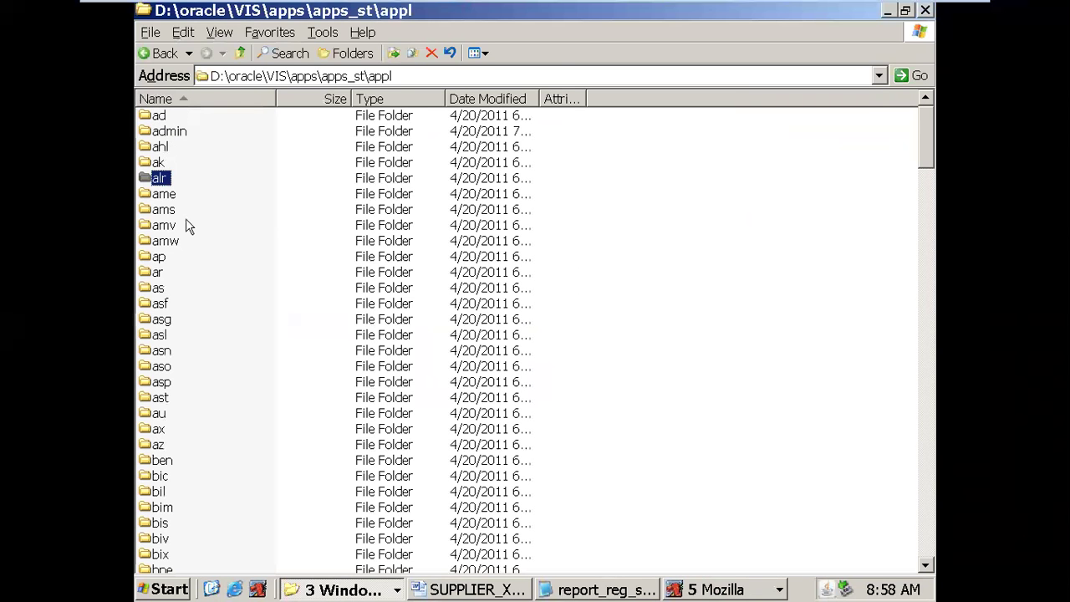
type("po")
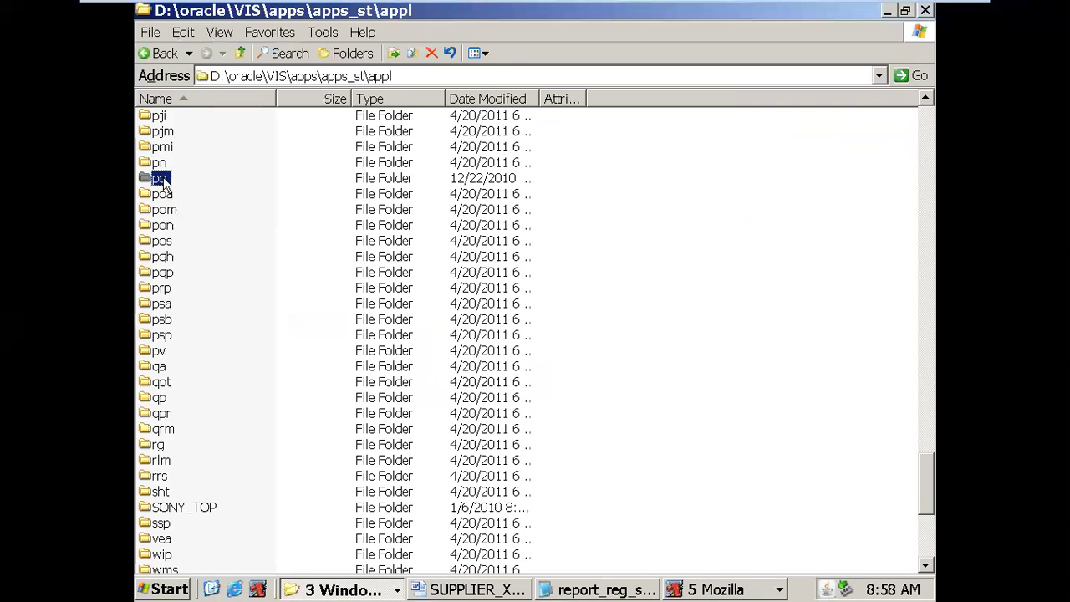
double_click(160, 178)
double_click(167, 115)
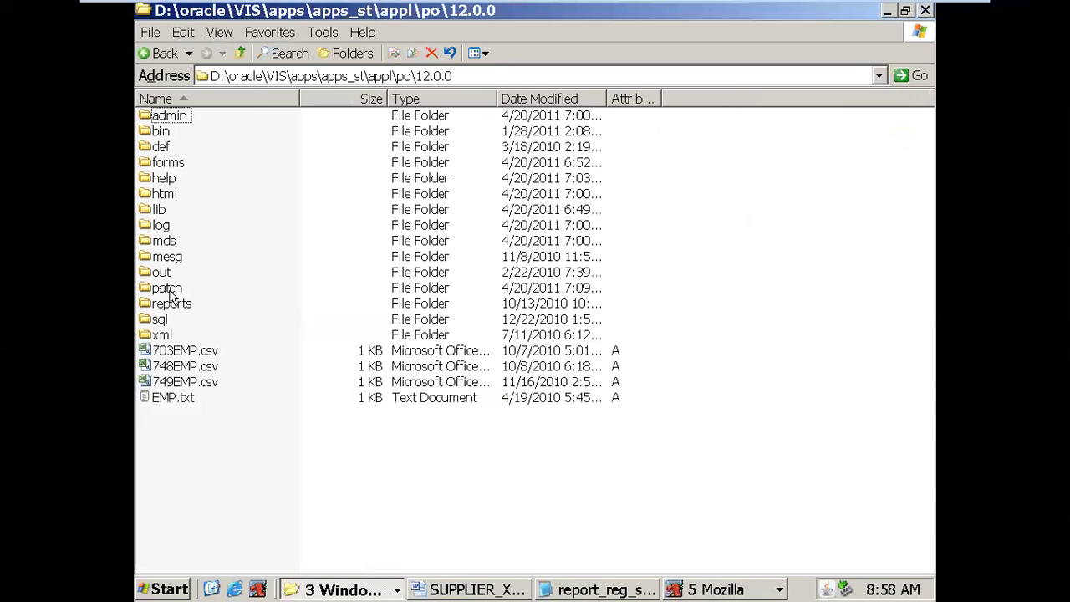
double_click(170, 303)
double_click(163, 131)
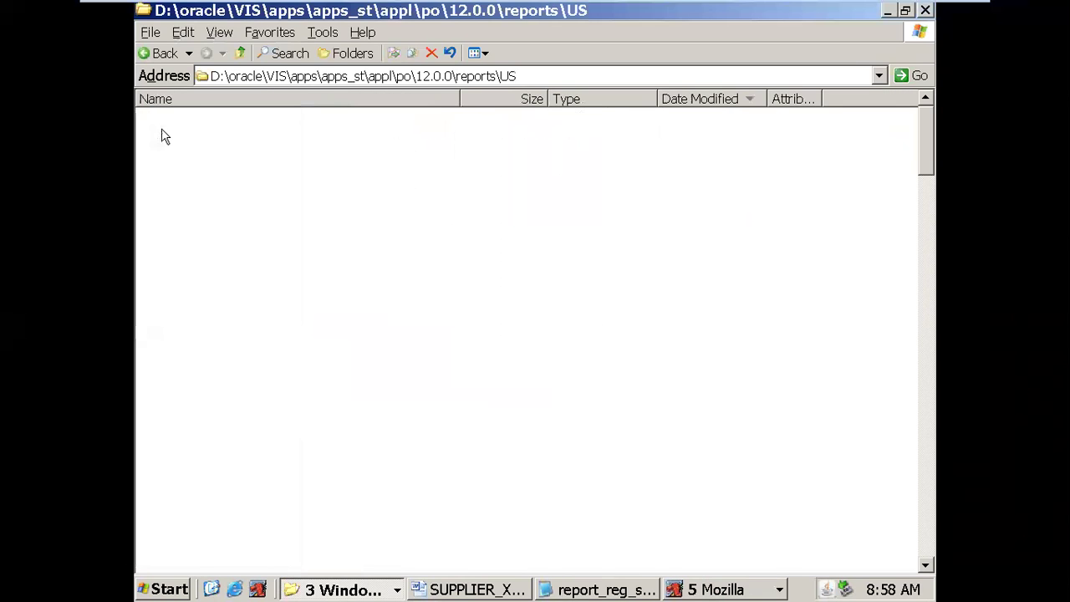
Step: Paste the report file into US, copy its name via F2, and return to Oracle Applications
key("End")
key("F2")
key("ctrl+c")
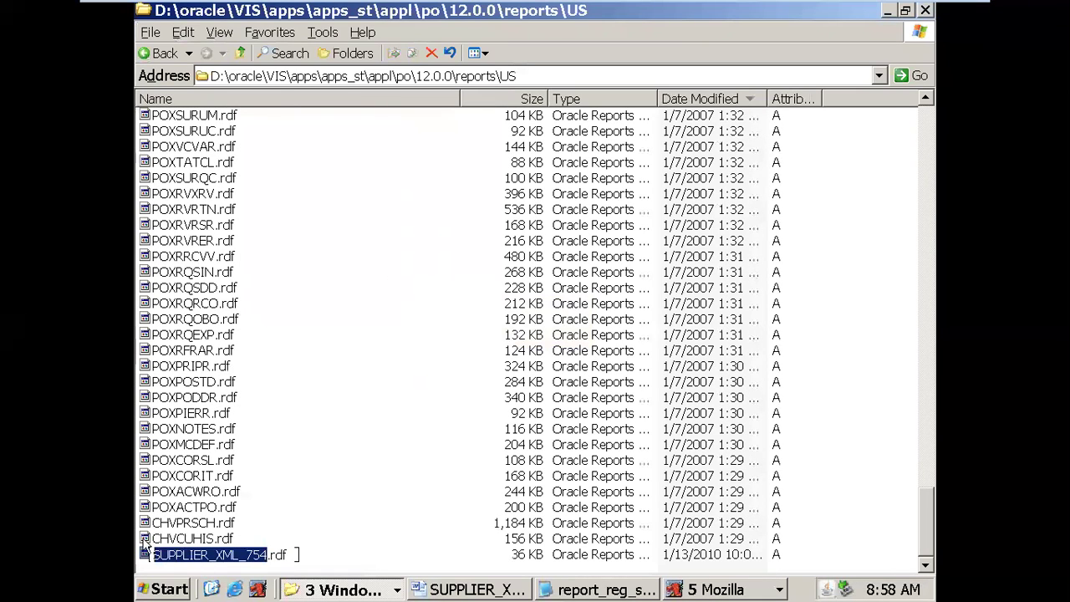
key("Return")
left_click(677, 589)
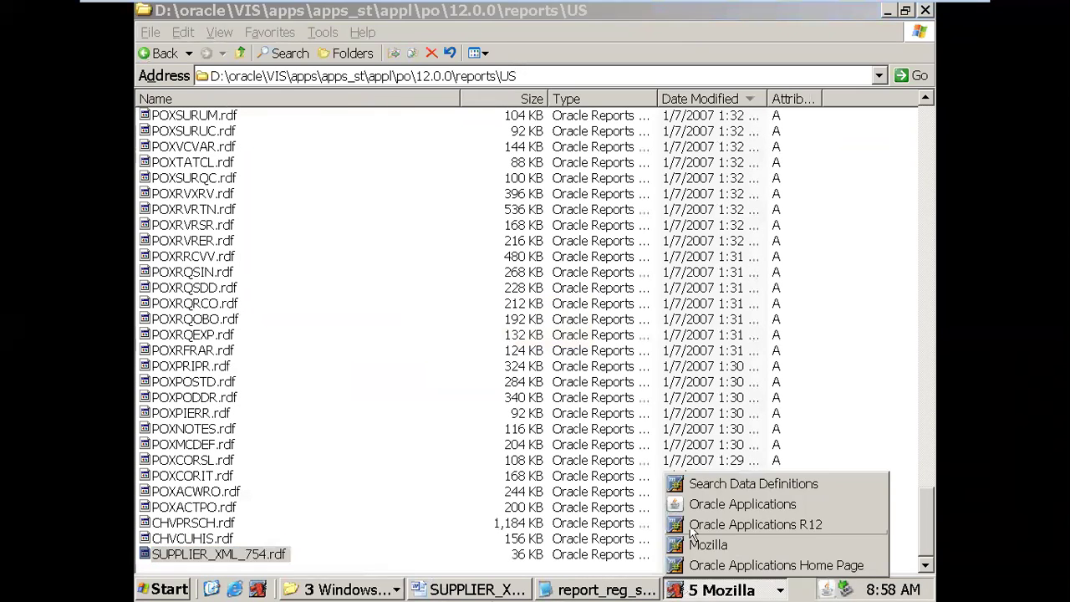
left_click(691, 501)
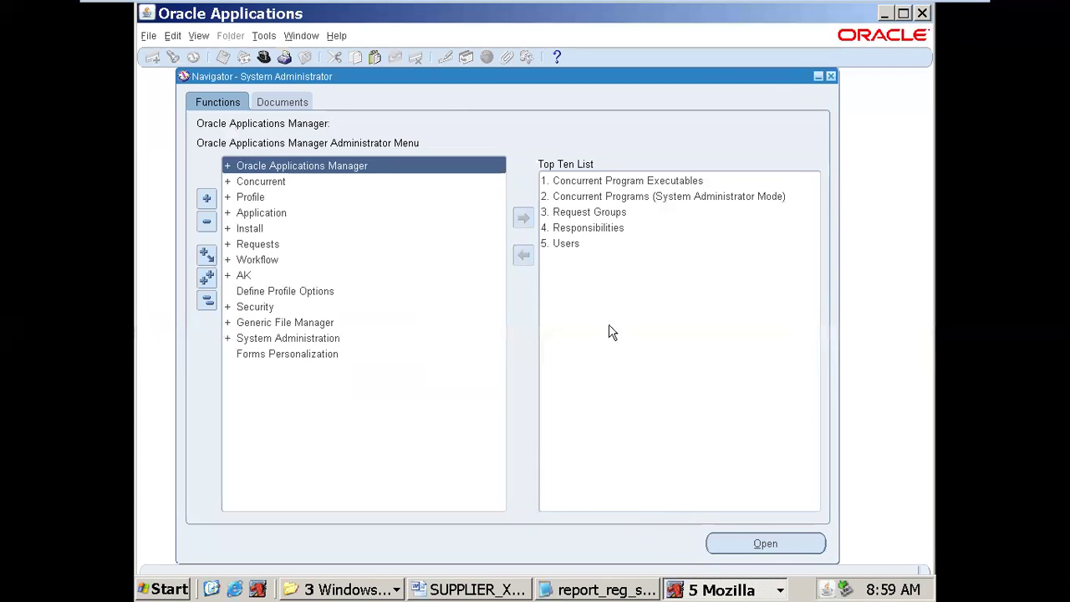
Step: Define and save the SUPPLIER_XML_754 executable under Purchasing with execution file SUPPLIER_XML_754
left_click(593, 182)
key("ctrl+v")
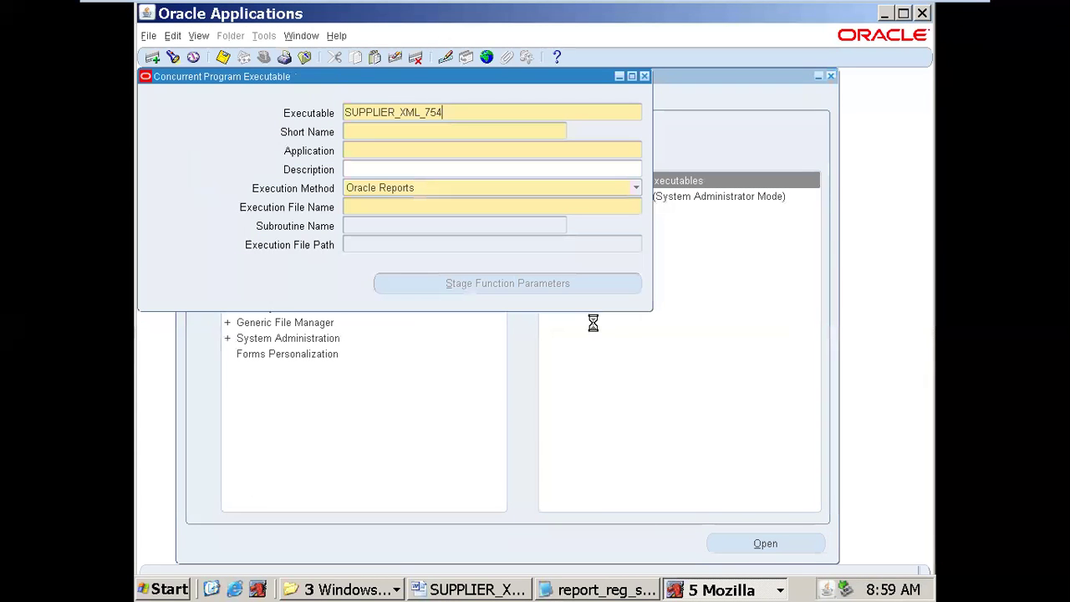
key("Tab")
key("ctrl+v")
key("Tab")
left_click(632, 148)
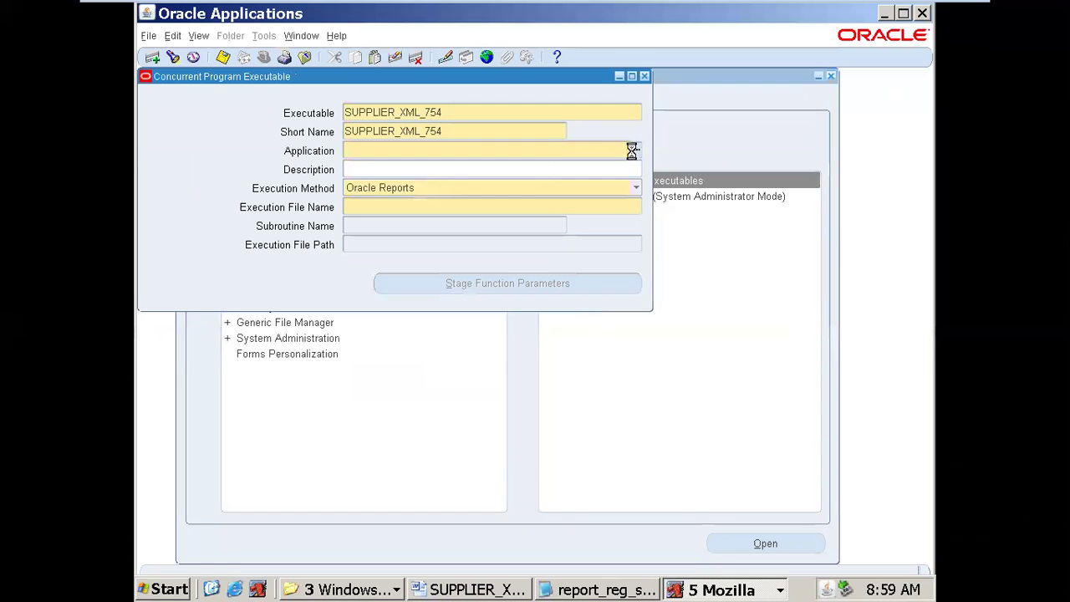
type("pu")
double_click(430, 328)
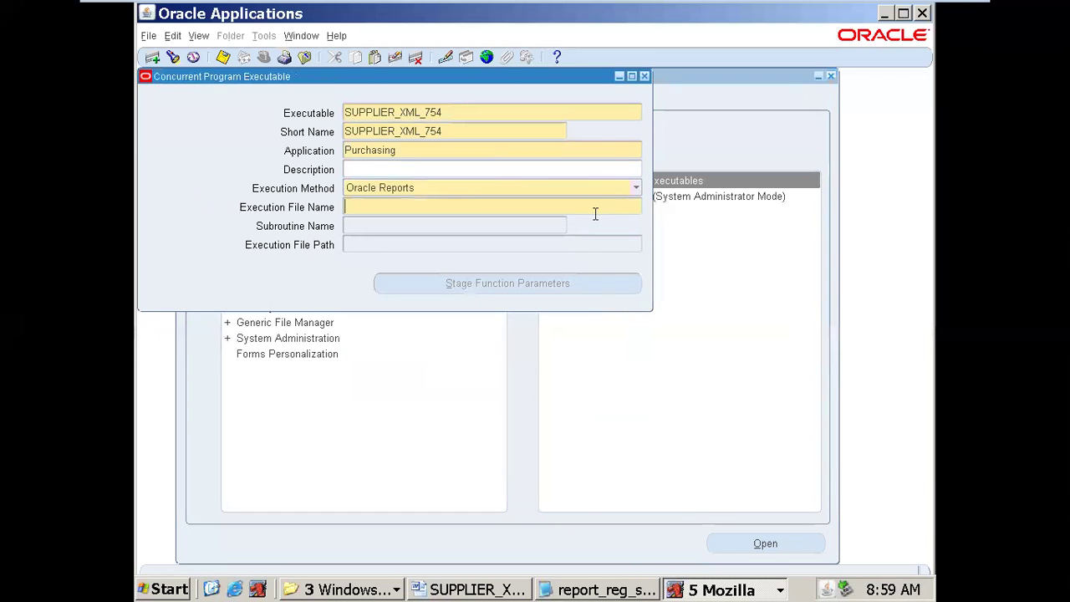
key("ctrl+v")
key("alt+f")
key("s")
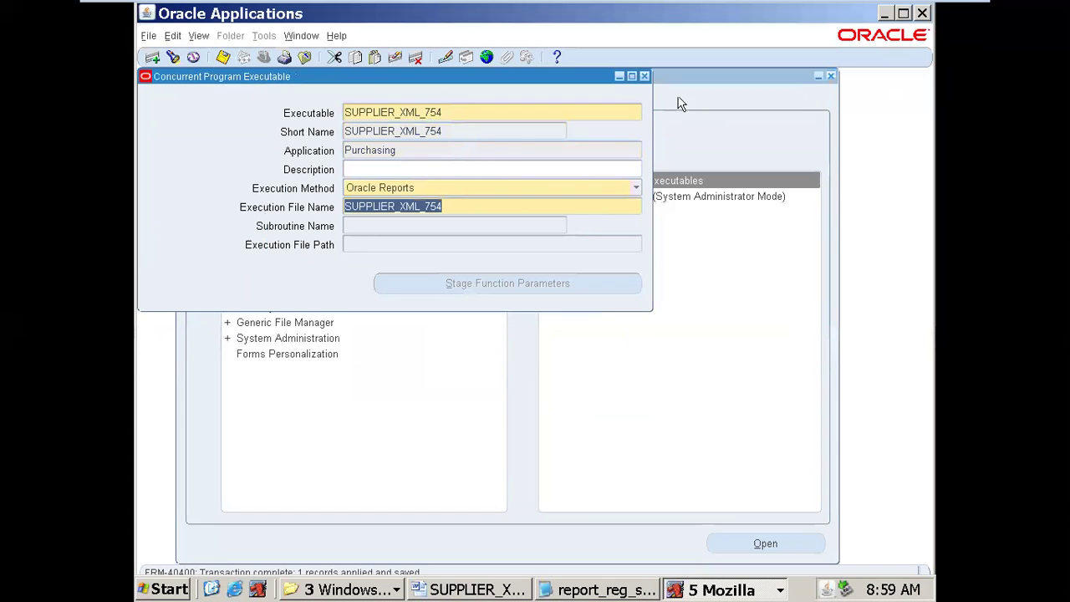
left_click(644, 77)
Step: Create the concurrent program with short name SUPPLIER_XML_754, Purchasing application and executable SUPPLIER_XML_754
double_click(643, 201)
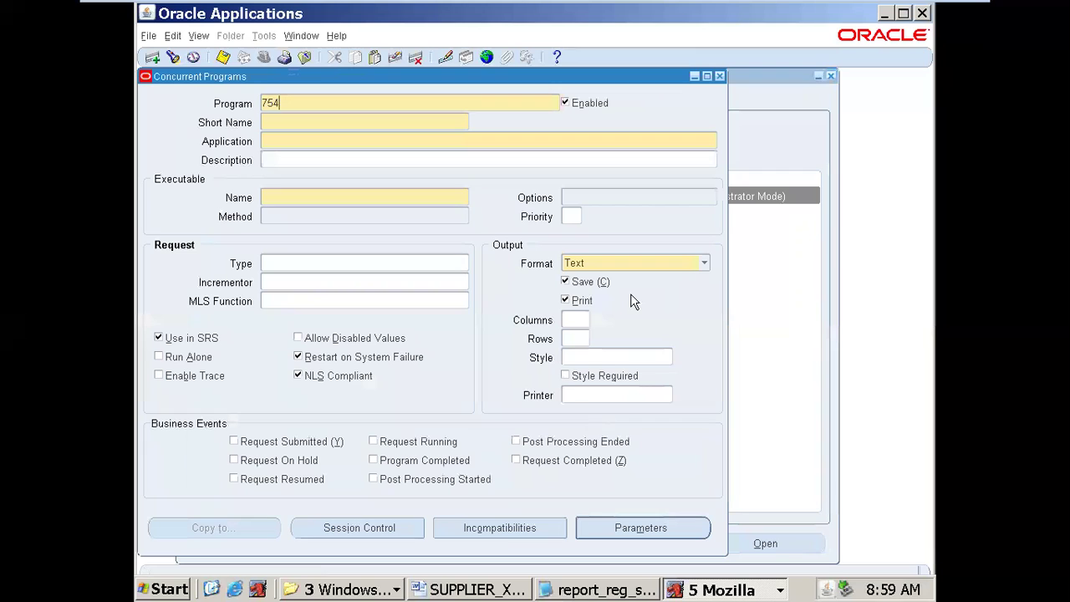
key("Tab")
key("ctrl+v")
key("Tab")
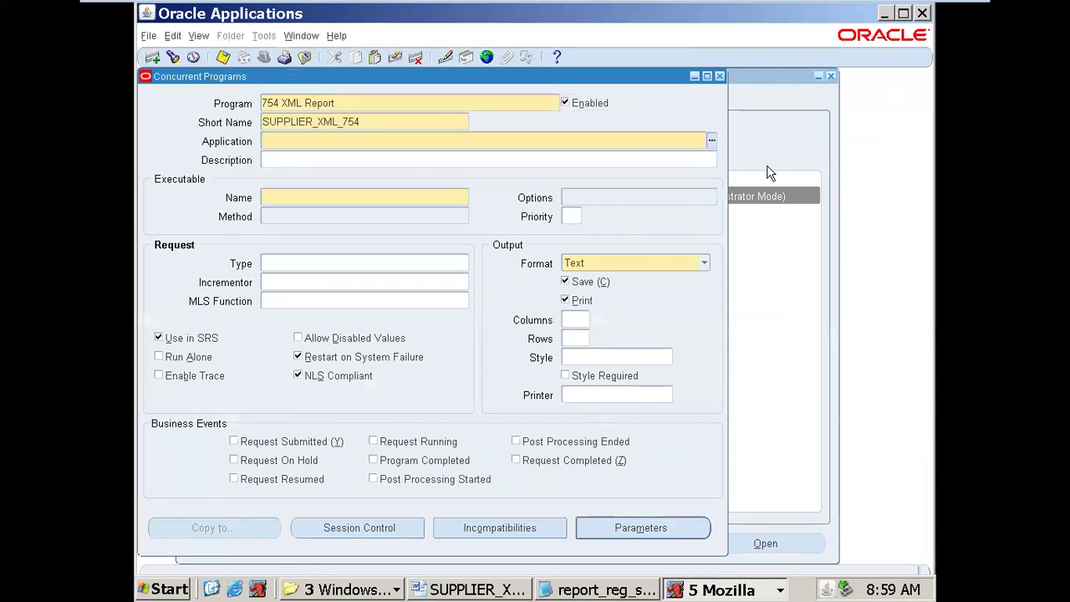
type("purch")
key("Tab")
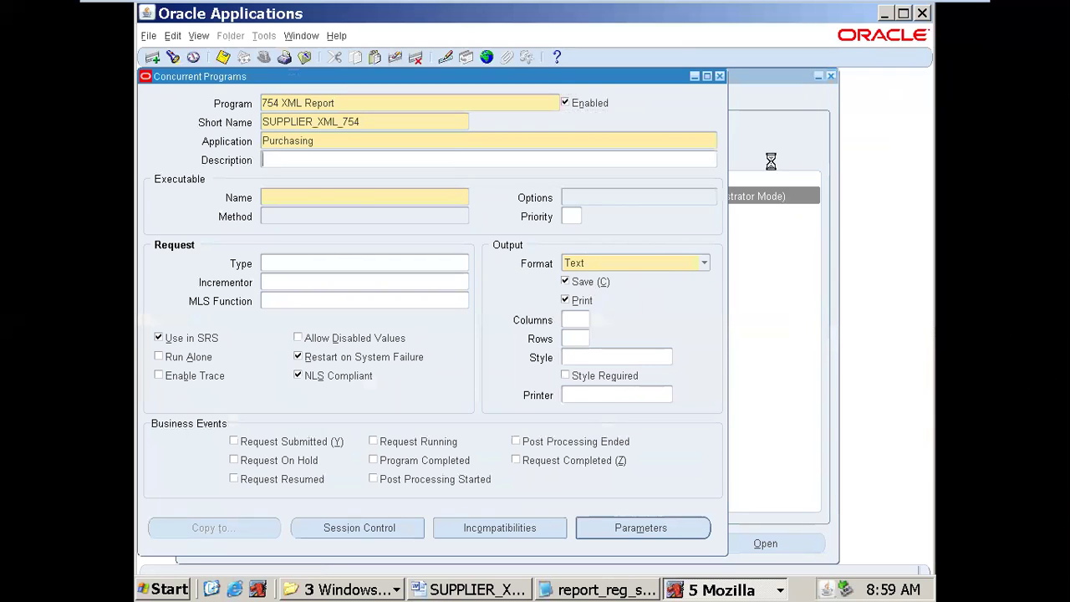
key("Tab")
key("ctrl+v")
key("Tab")
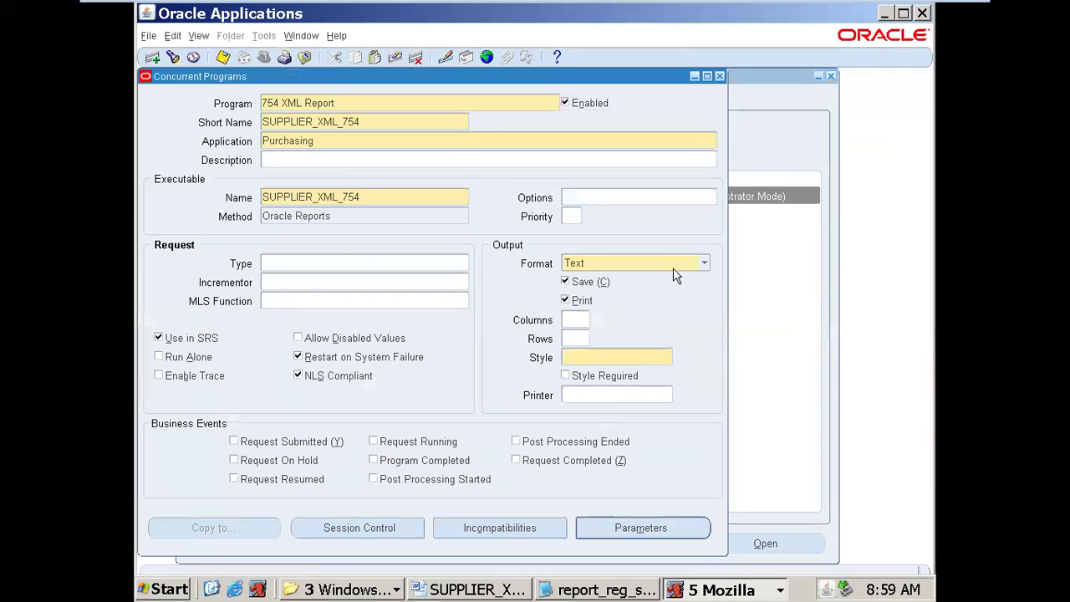
Step: Set output format XML and style A4, save, and begin parameter sequence 1
left_click(703, 264)
left_click(590, 278)
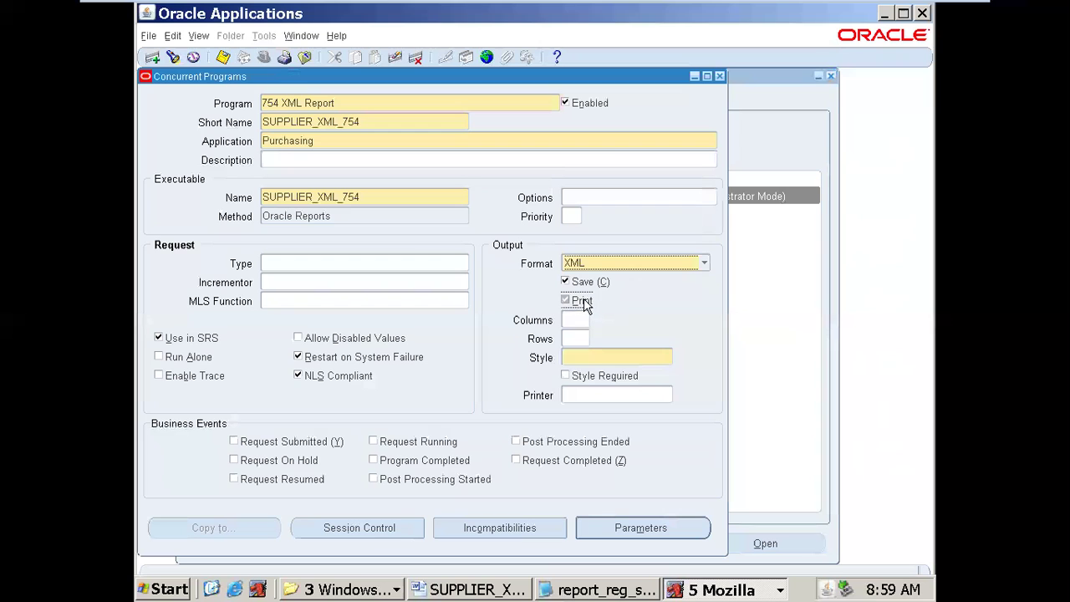
left_click(582, 358)
type("A4")
key("ctrl+s")
left_click(640, 528)
type("1")
key("Tab")
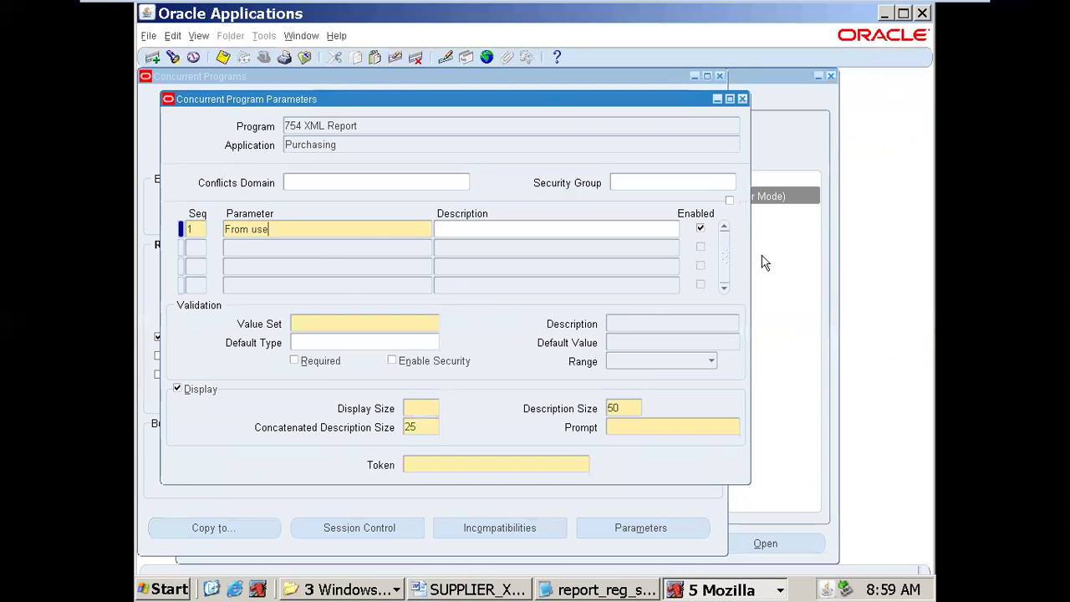
Step: Enter parameter 1 with value set 10/Number, naming it and its prompt From Vendor ID
type("From user ID")
key("Tab")
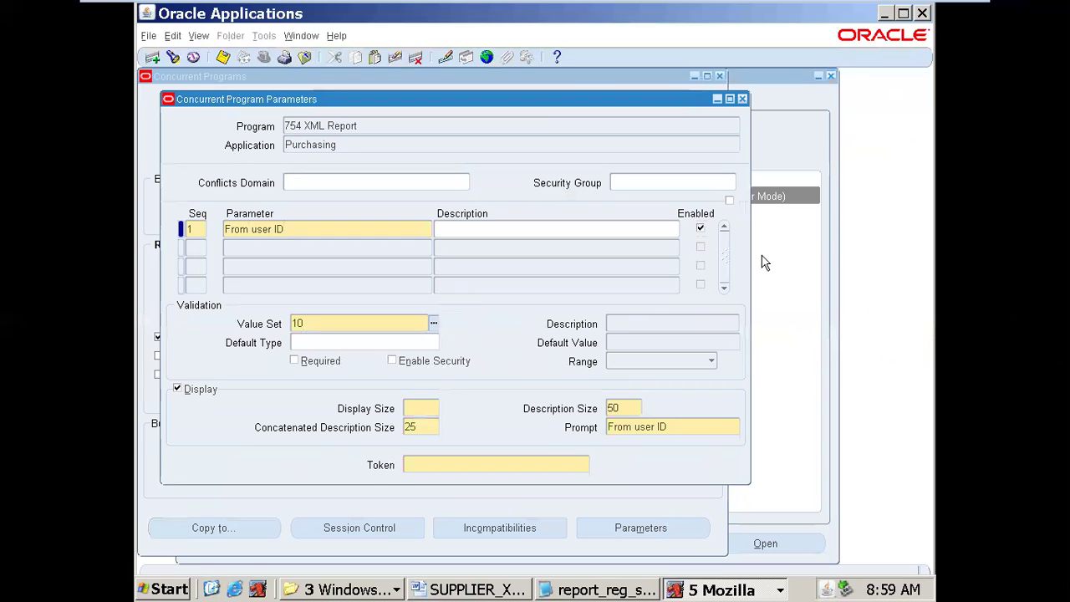
type("/Number")
key("Tab")
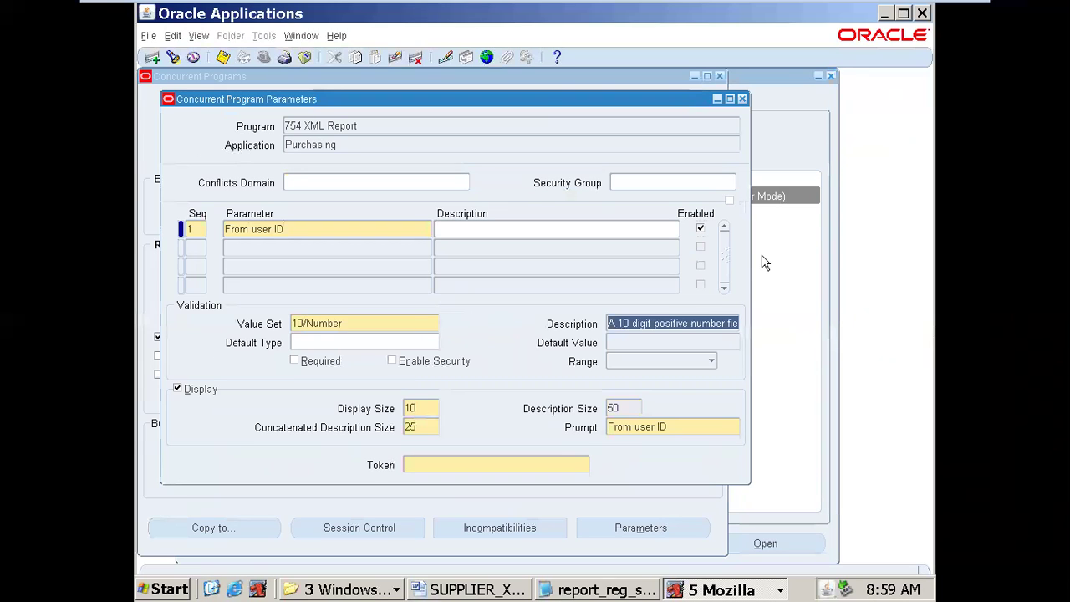
left_click(700, 429)
type("F")
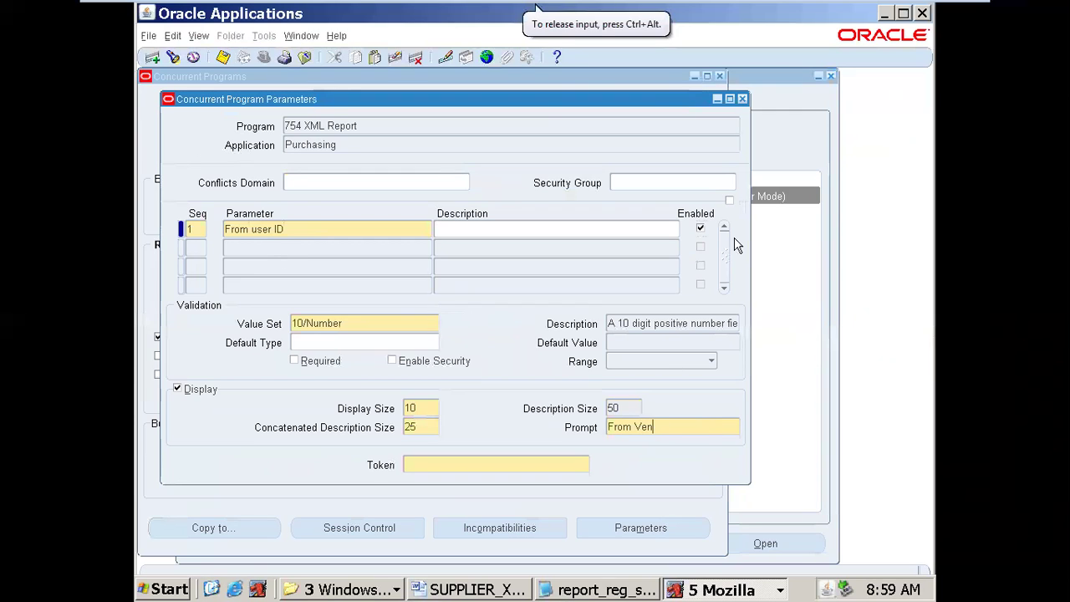
key("shift+Home")
key("ctrl+c")
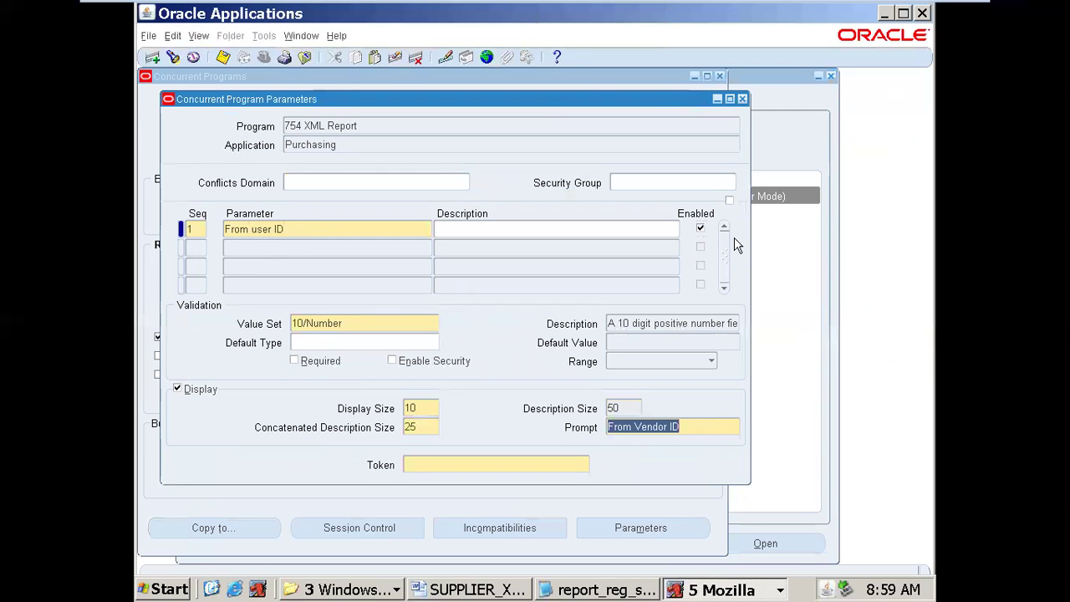
key("BackSpace")
key("ctrl+v")
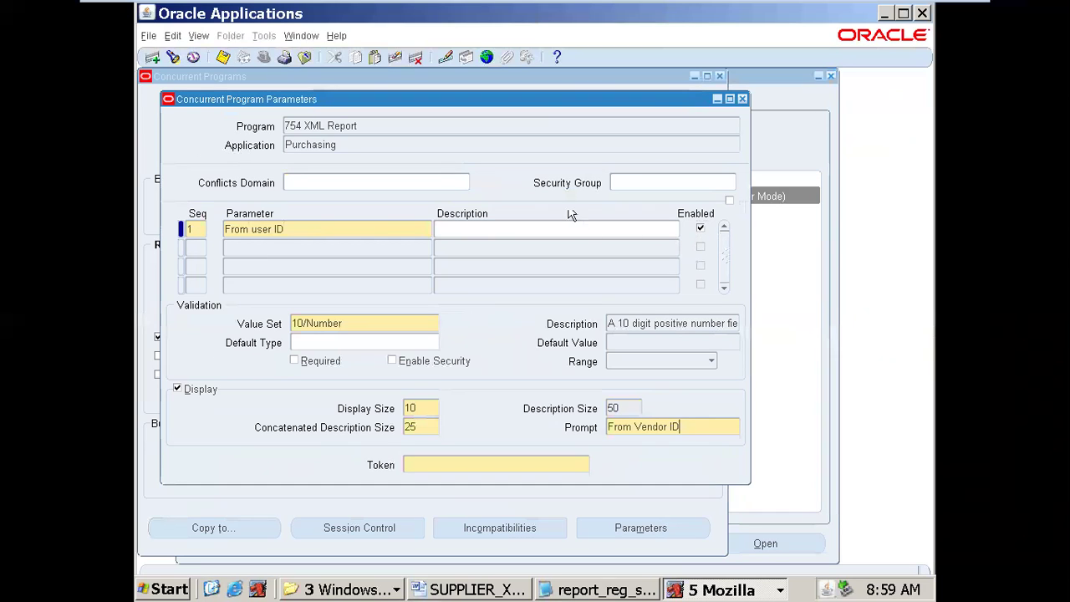
left_click(392, 230)
key("ctrl+v")
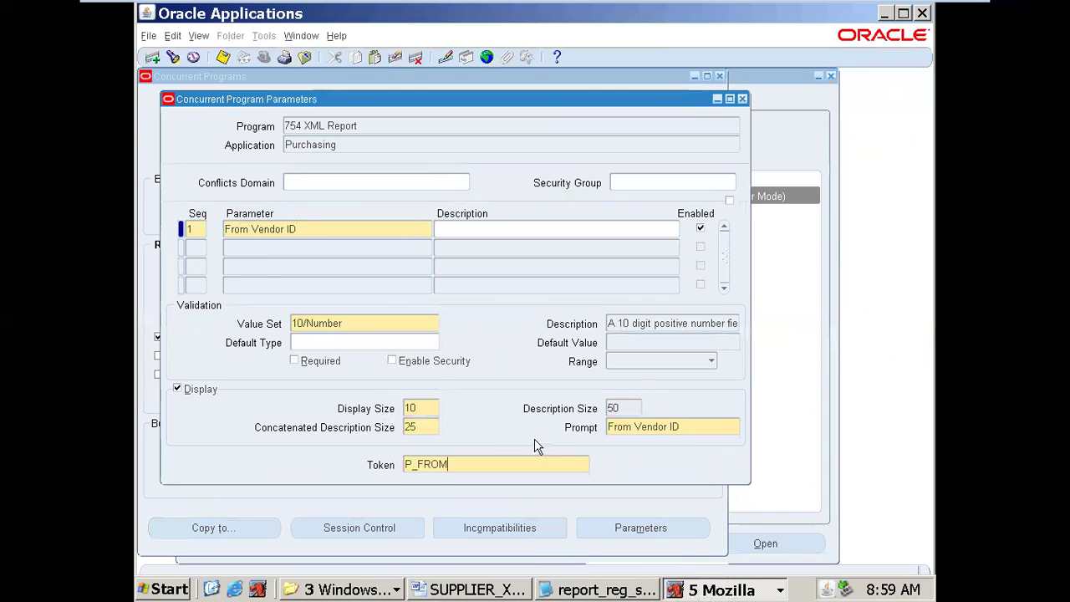
Step: Add parameter 2 'To Vendor ID' with 10/Number and token P_TO, then save and close
key("Down")
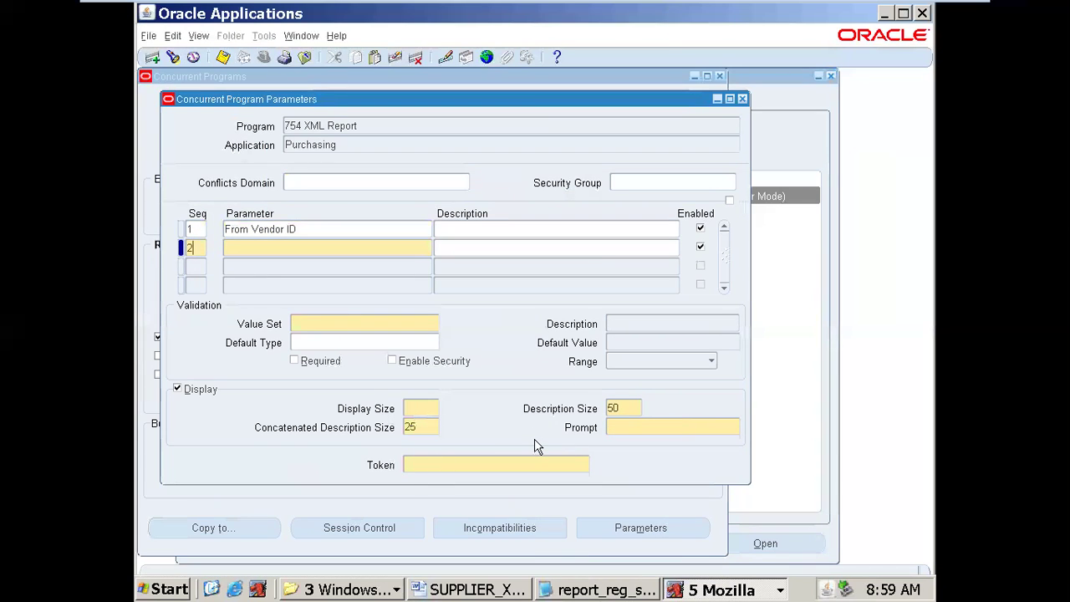
key("Tab")
type("To Vendor ID")
key("Tab")
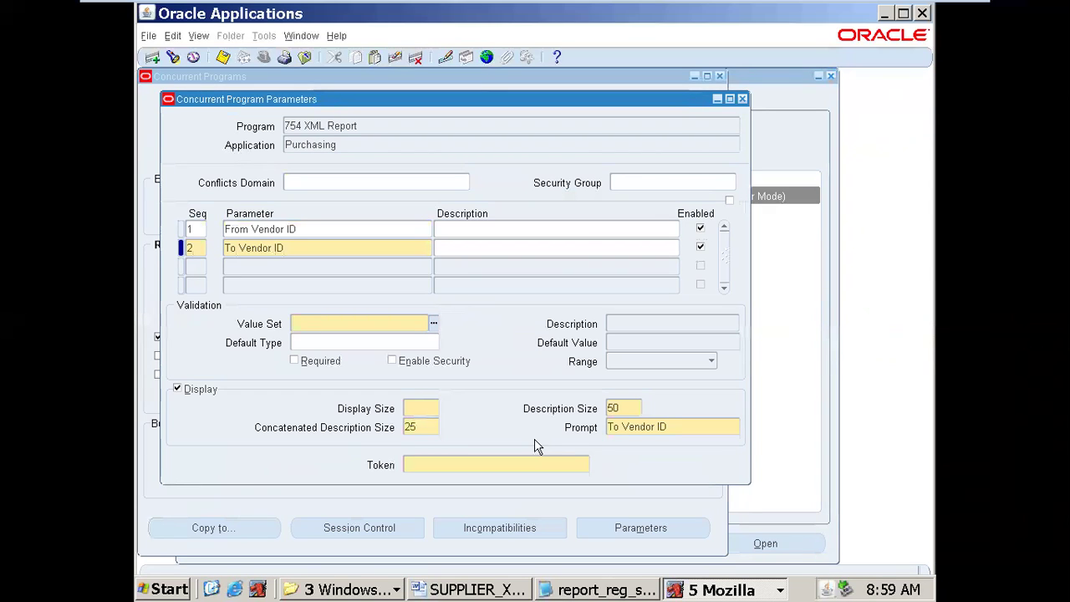
key("Tab")
key("Tab")
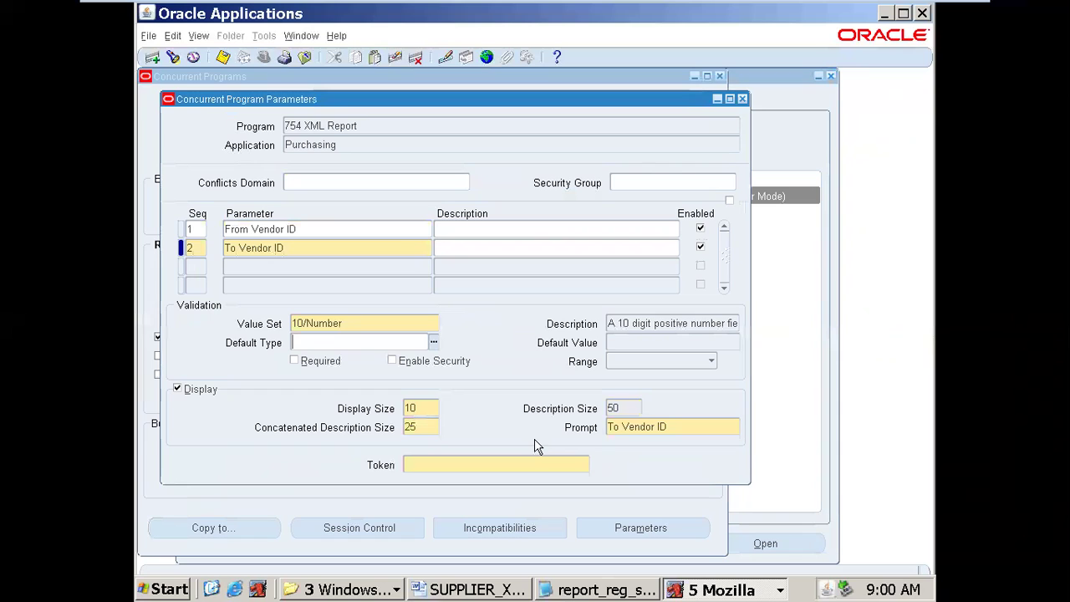
left_click(524, 466)
type("P_TO")
key("alt+f")
key("s")
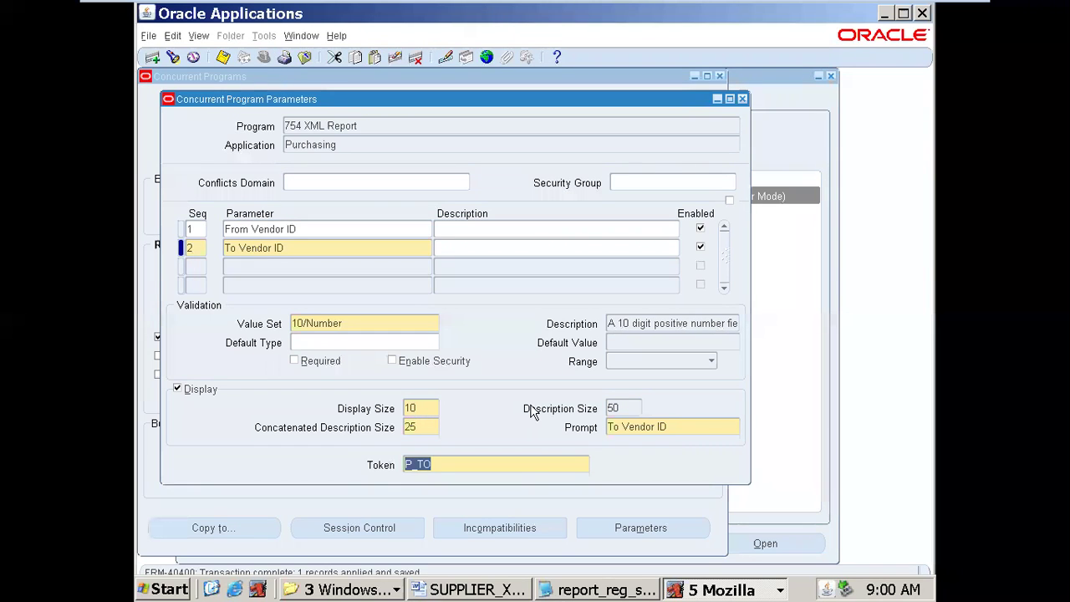
left_click(742, 99)
Step: Open the Request Groups form and query the 754% request group
key("F4")
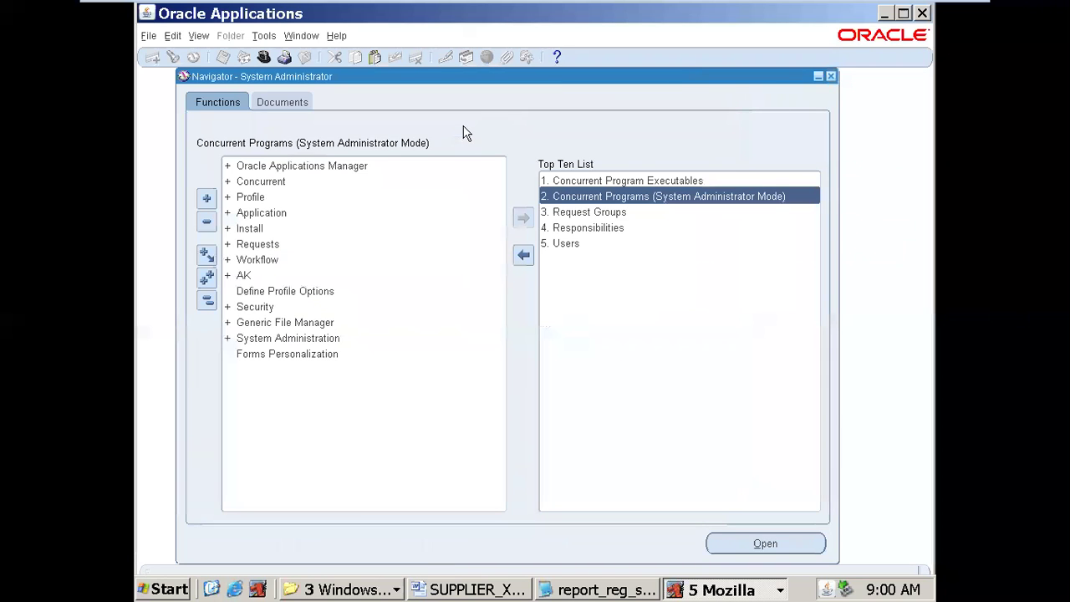
key("3")
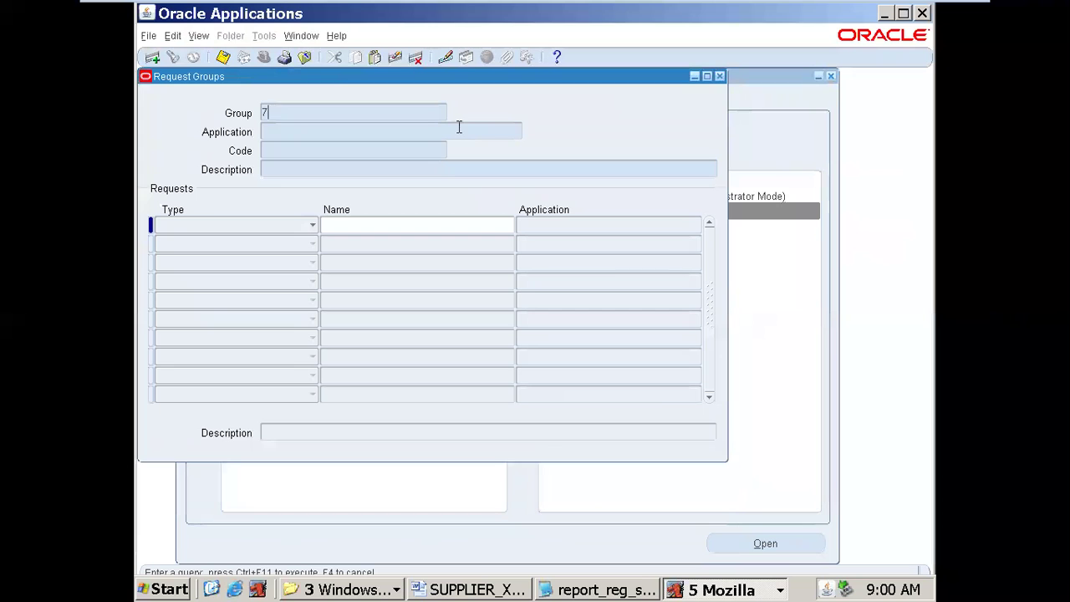
type("754%")
key("ctrl+F11")
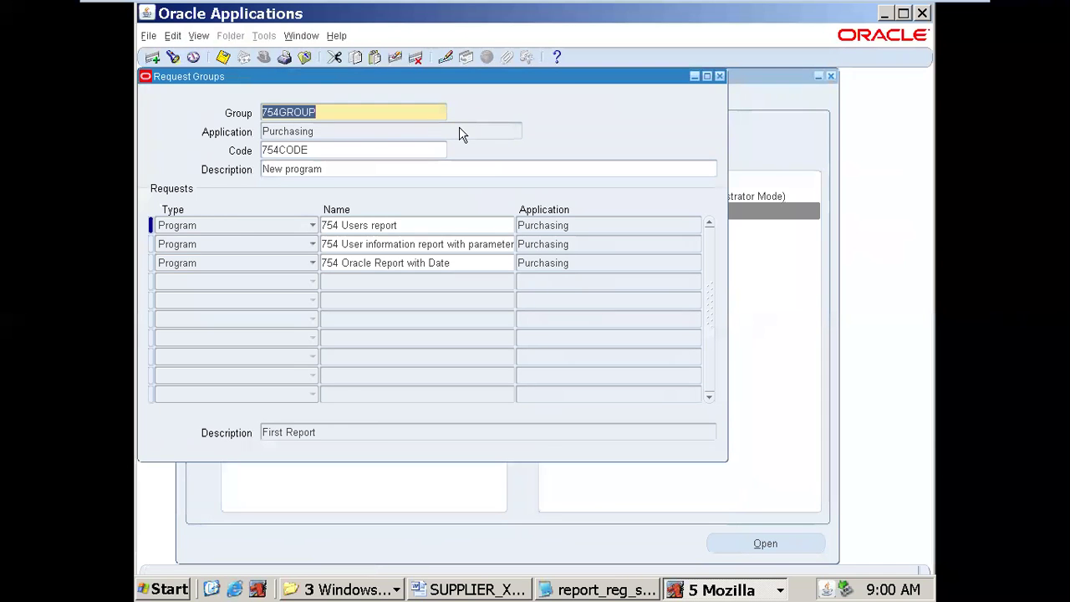
Step: Add 754 XML Report as a new program row in 754GROUP and save
left_click(377, 280)
type("754 XML Report")
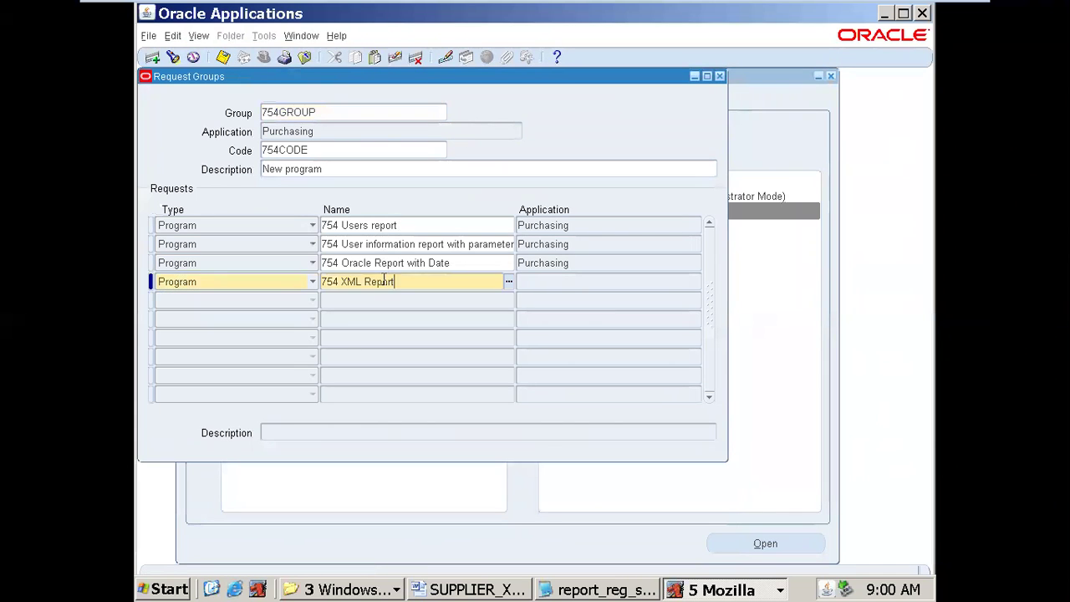
key("Tab")
key("ctrl+s")
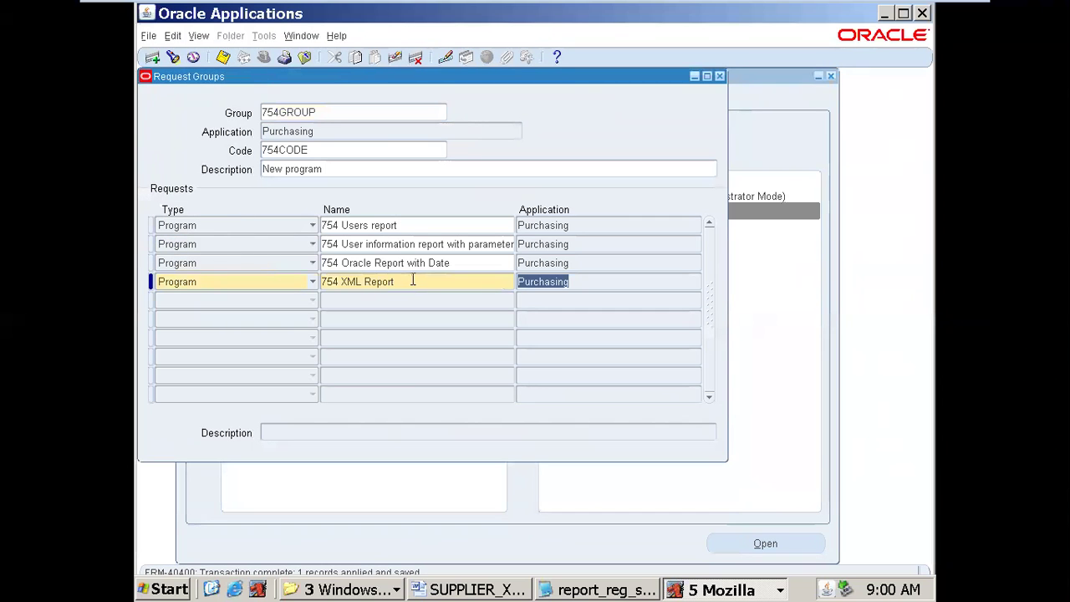
left_click(720, 76)
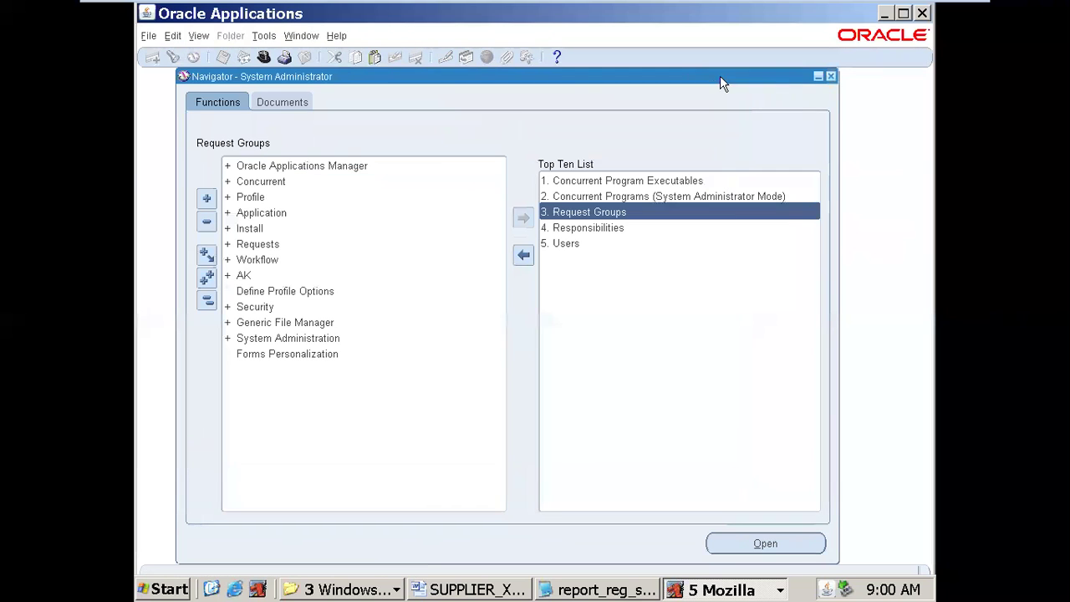
left_click(662, 201)
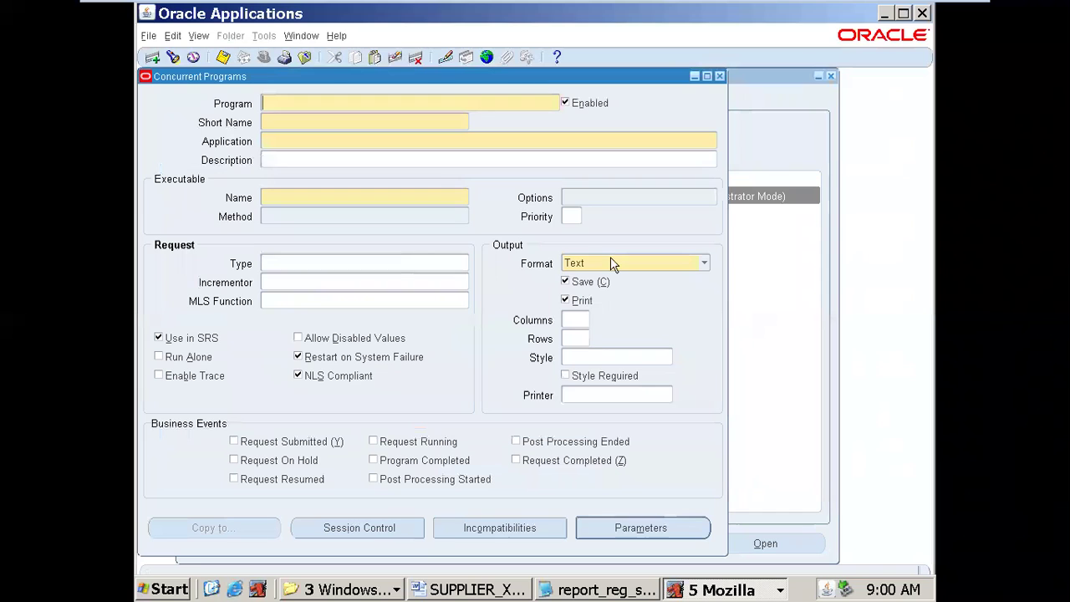
Step: Query 754 XML Report and paste its short name SUPPLIER_XML_754 into a new Notepad
type("754 XML Report")
key("ctrl+F11")
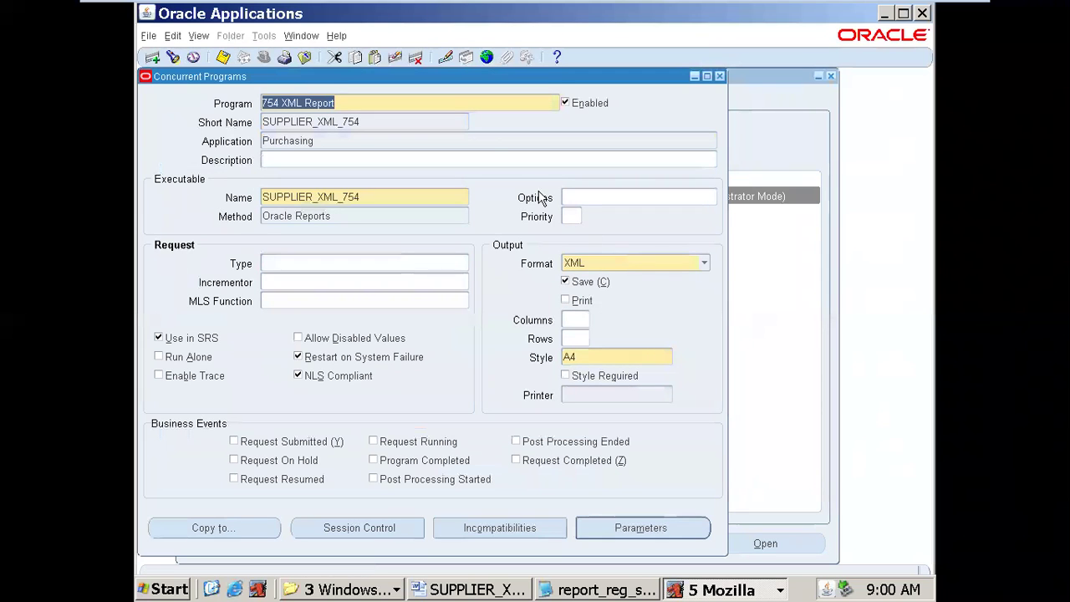
key("Tab")
key("ctrl+c")
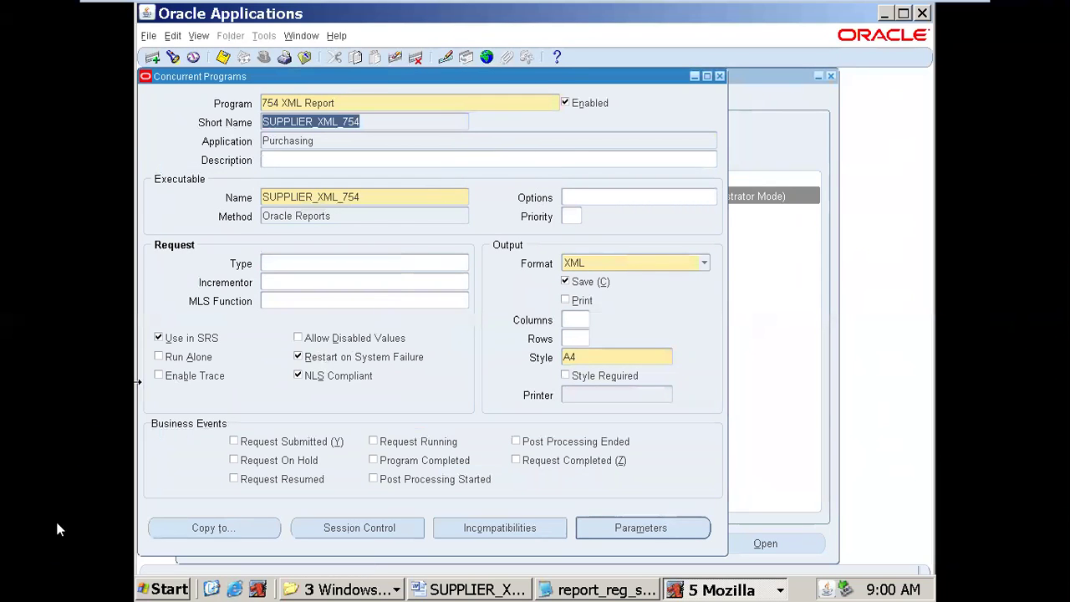
left_click(150, 588)
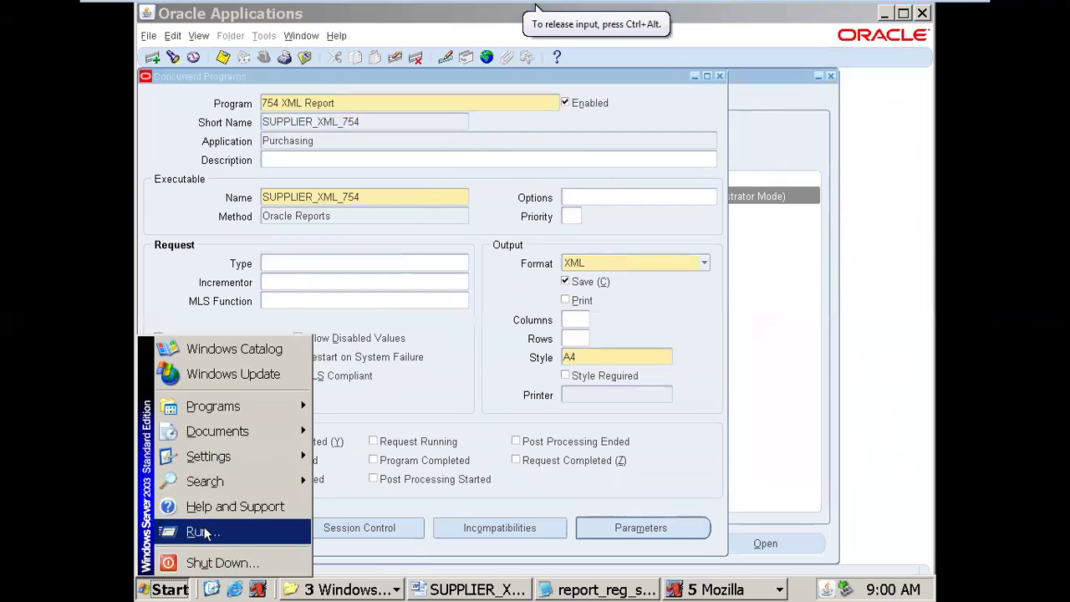
left_click(204, 532)
left_click(259, 549)
key("ctrl+v")
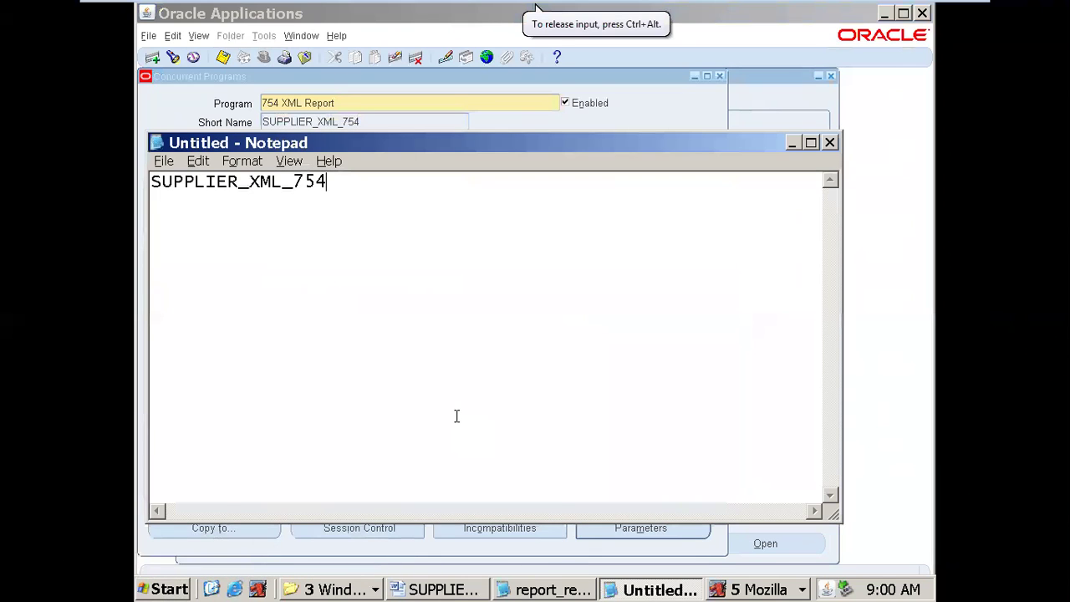
Step: Add the application name Purchasing below the short name in Notepad
key("alt+Tab")
left_click(382, 140)
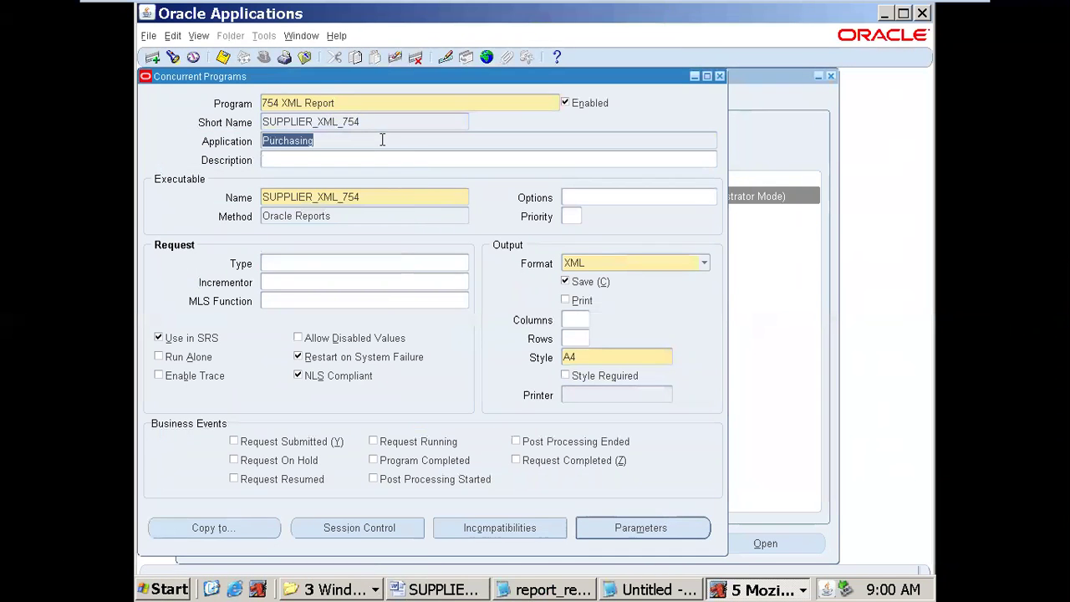
key("ctrl+c")
key("alt+Tab")
key("Return")
key("Return")
key("ctrl+v")
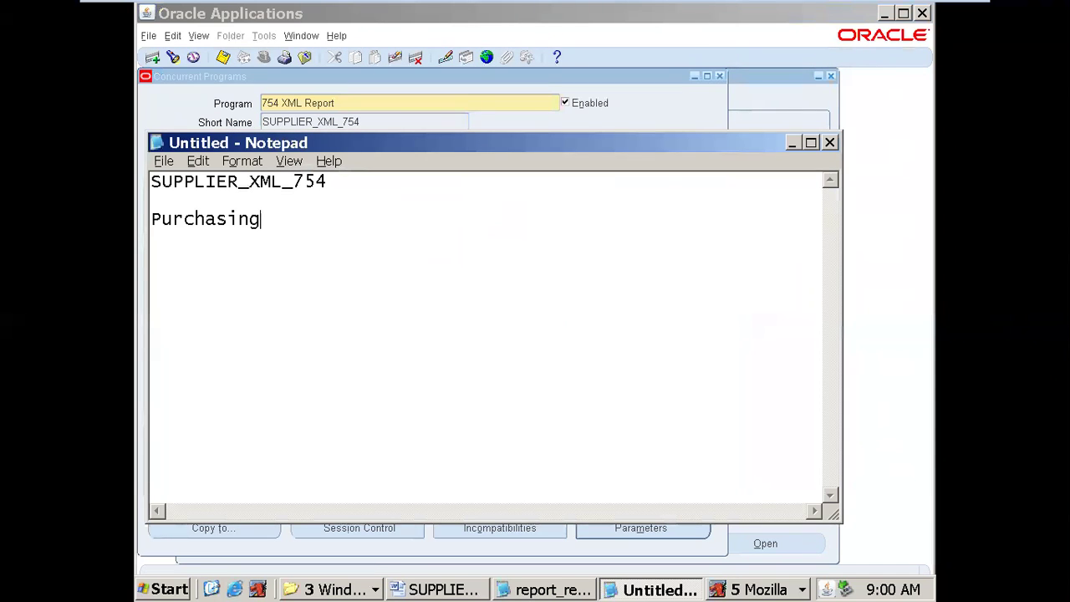
key("alt+Tab")
Step: Check the SUPPLIER_XML_754.rtf template in Word, then close the Concurrent Programs form
left_click(478, 588)
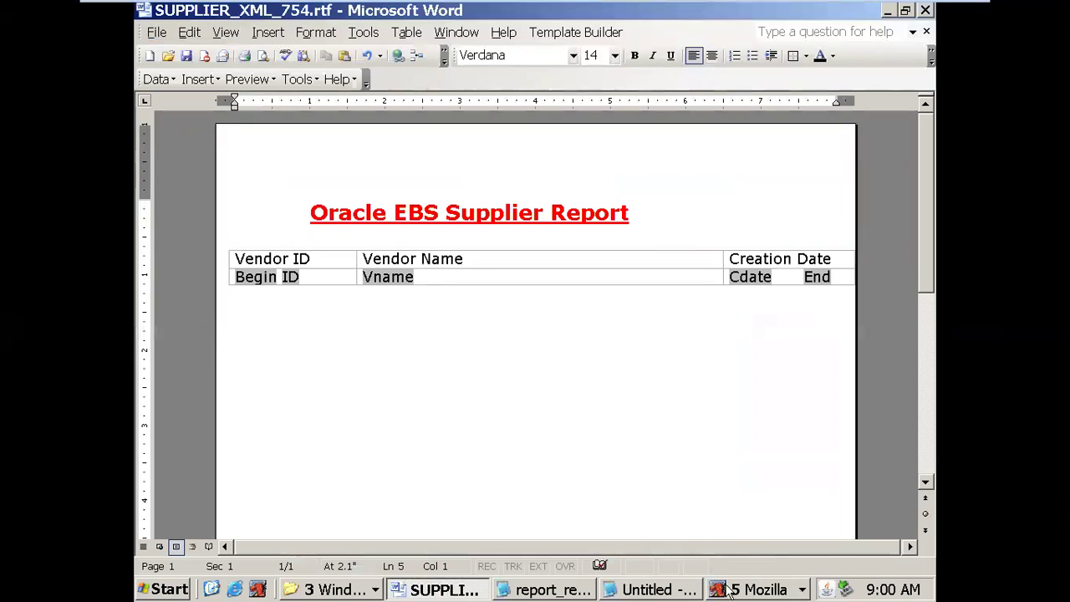
left_click(752, 589)
left_click(766, 507)
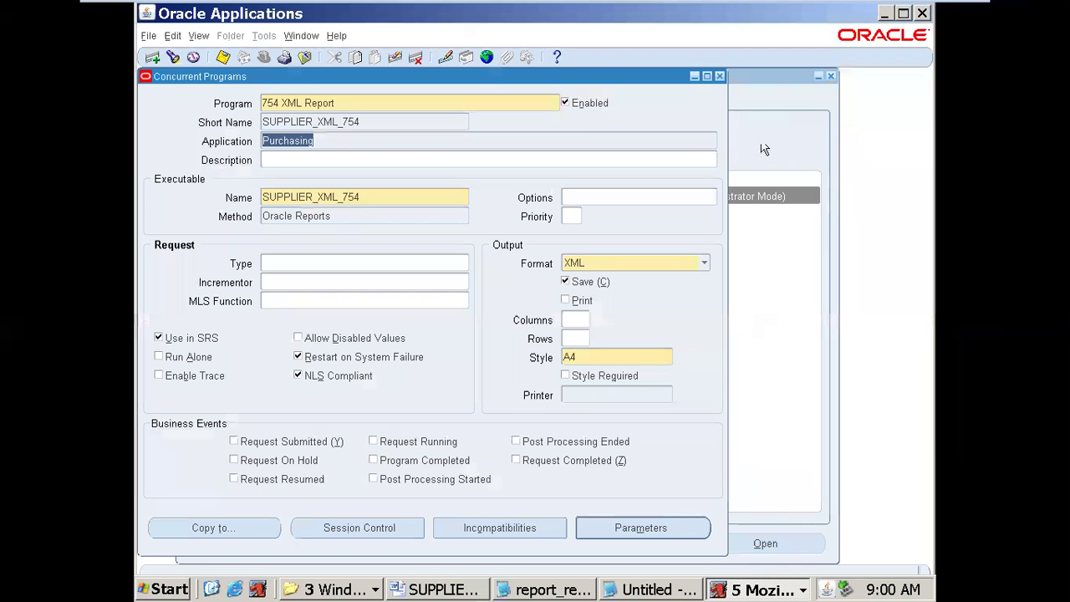
left_click(720, 76)
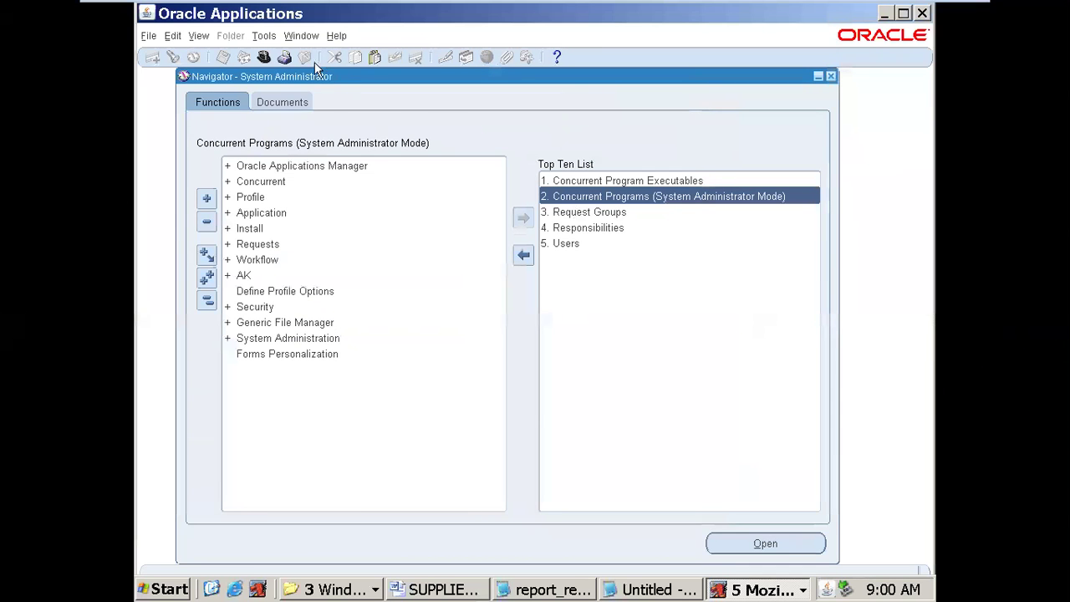
Step: Switch to the XML Publisher Administrator responsibility, searching with 'xML %'
left_click(264, 57)
type("xML %")
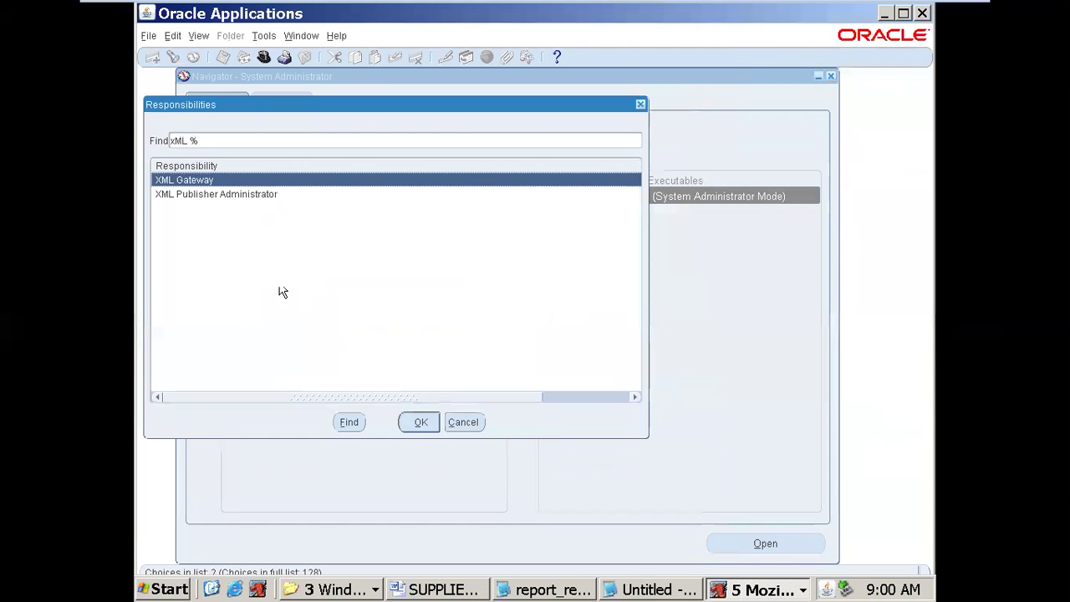
double_click(235, 195)
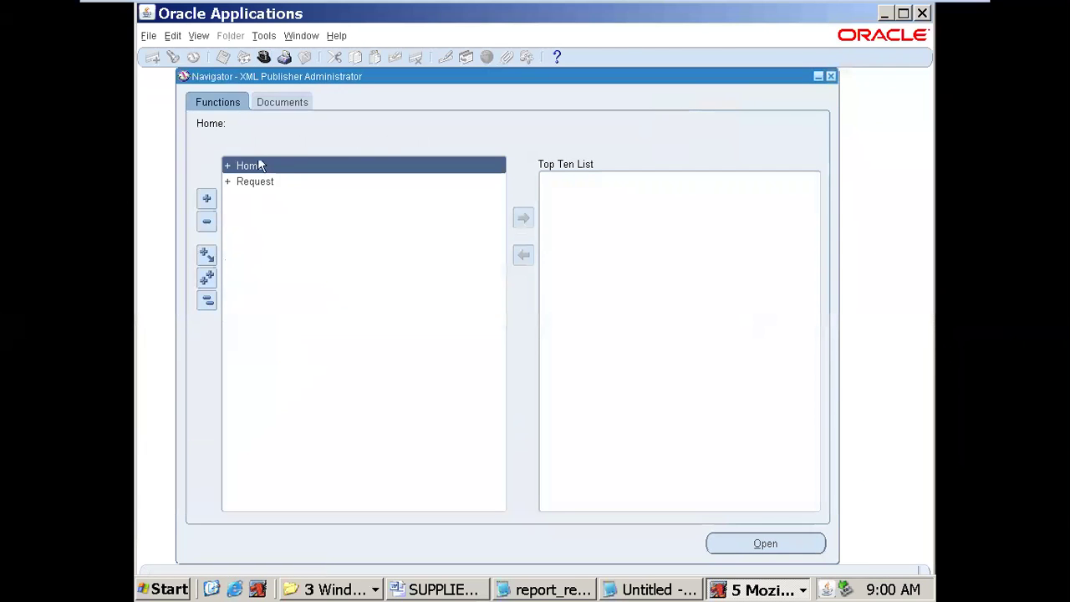
Step: Open Home > Data Definitions and start a new data definition in the browser
double_click(252, 167)
left_click(269, 196)
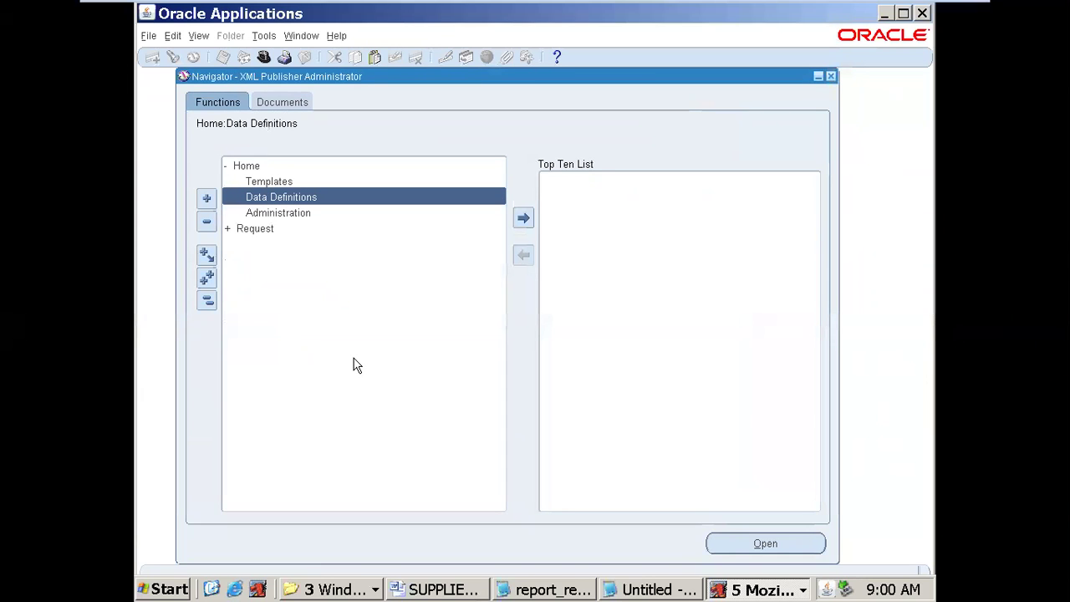
left_click(776, 585)
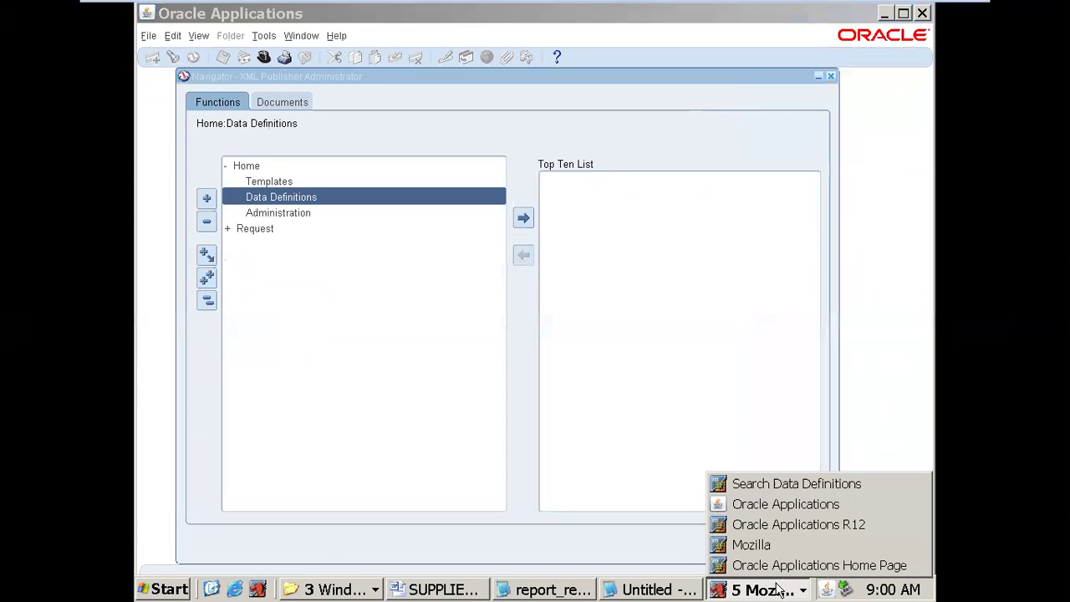
left_click(777, 485)
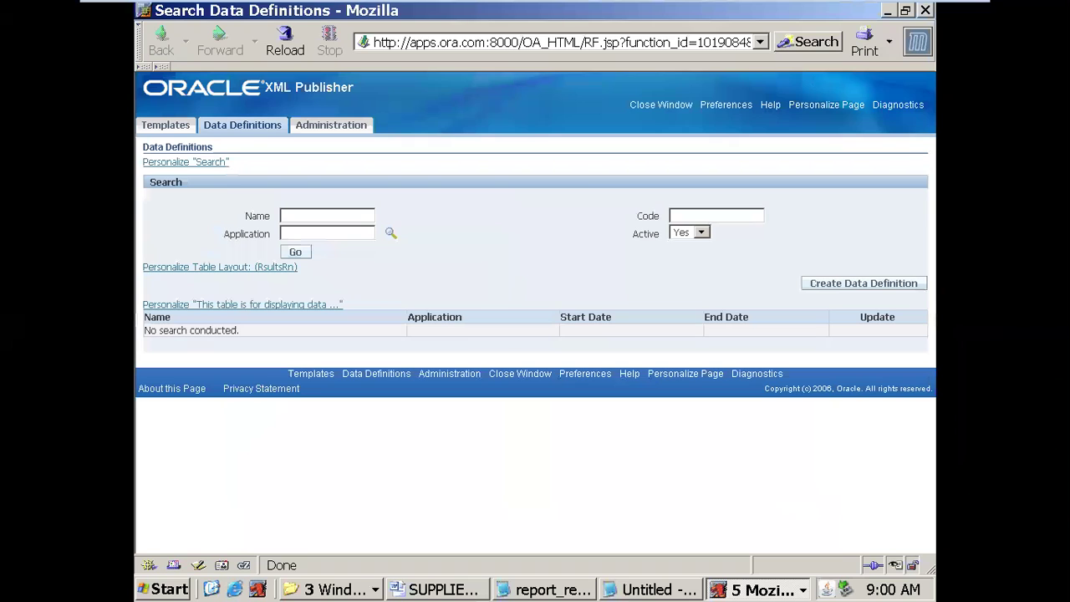
left_click(861, 284)
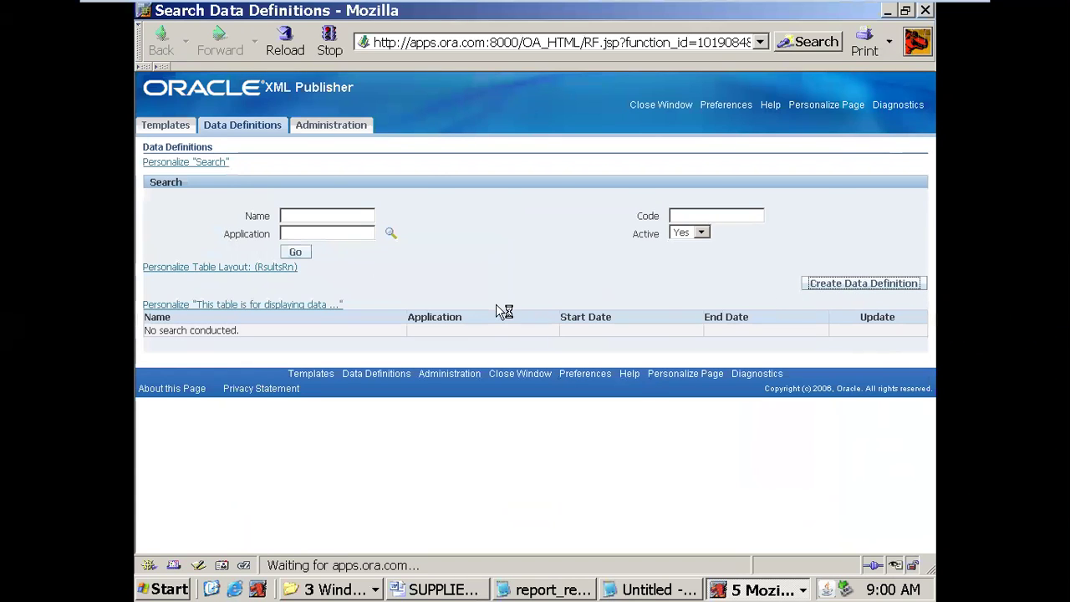
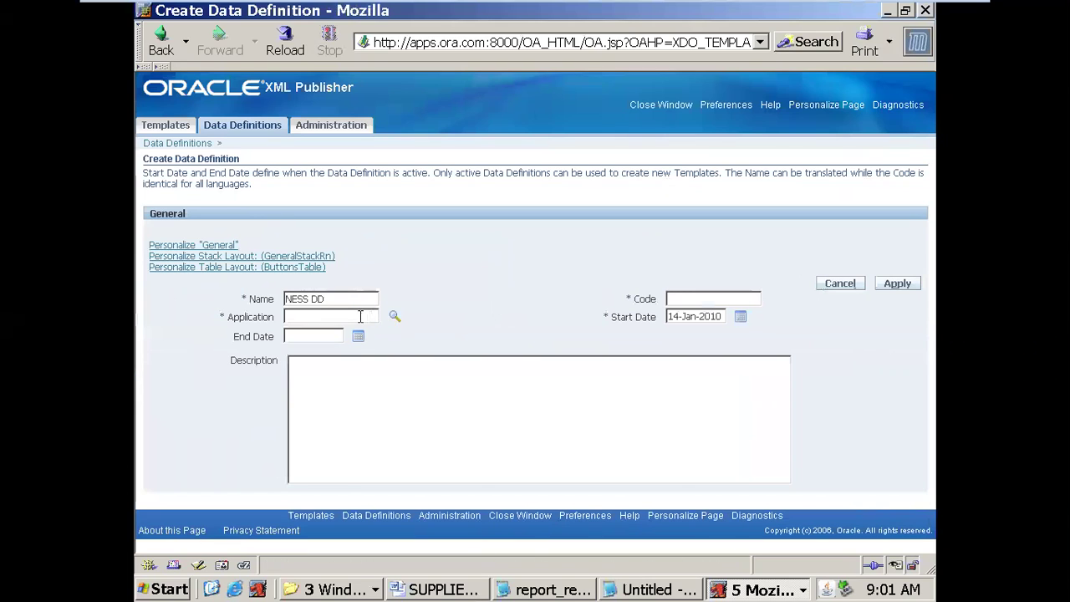
Step: Pick Purchasing as the application, paste code SUPPLIER_XML_754 from the notes, and apply
type("Purchasing")
left_click(401, 389)
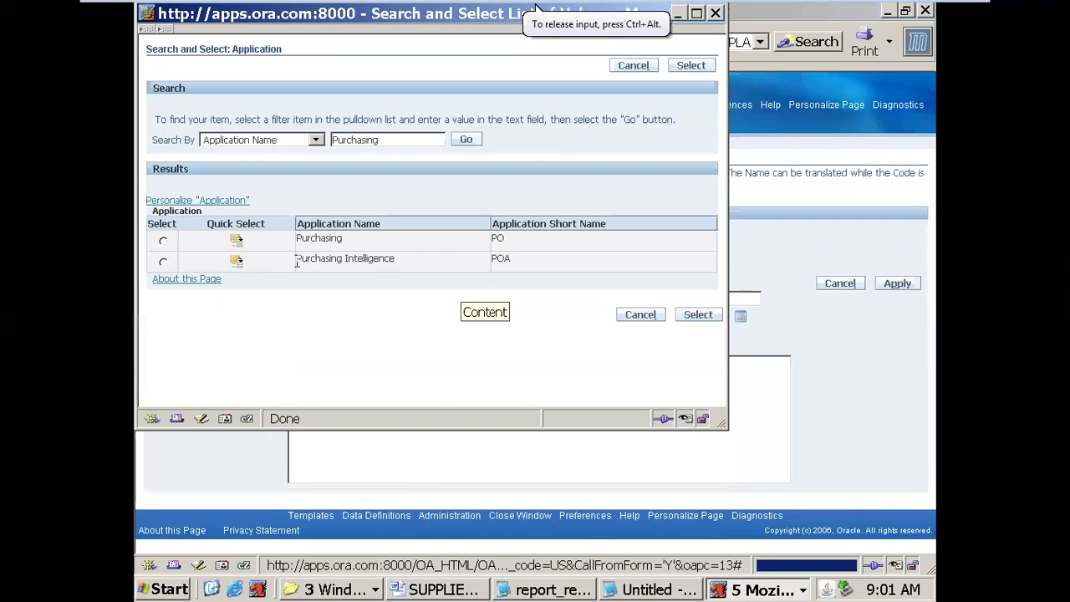
left_click(236, 241)
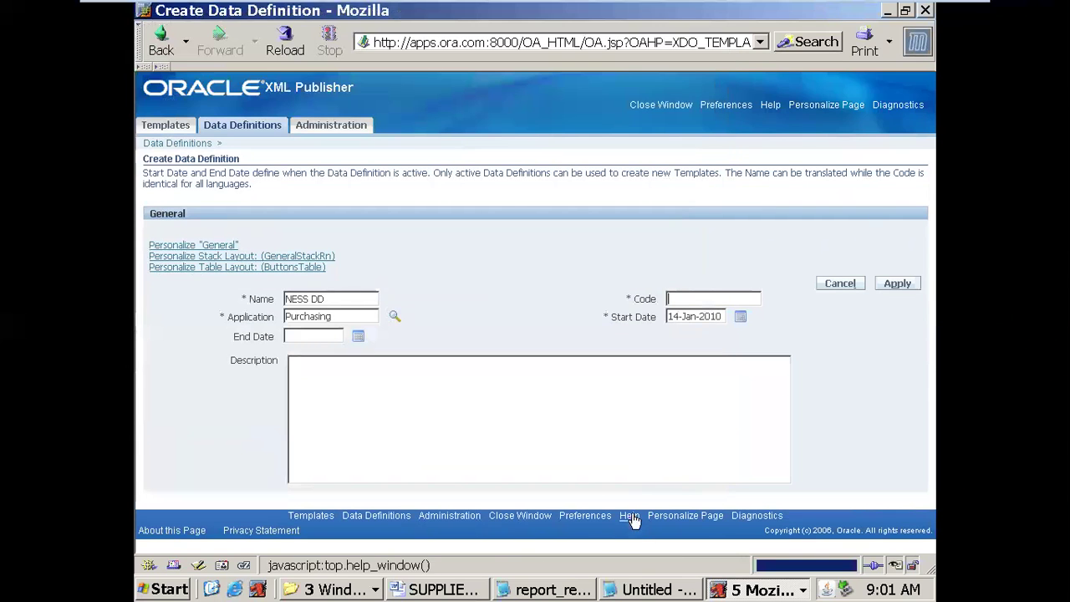
left_click(656, 590)
left_click_drag(327, 179, 135, 185)
key("ctrl+c")
left_click(673, 298)
key("ctrl+v")
left_click(889, 285)
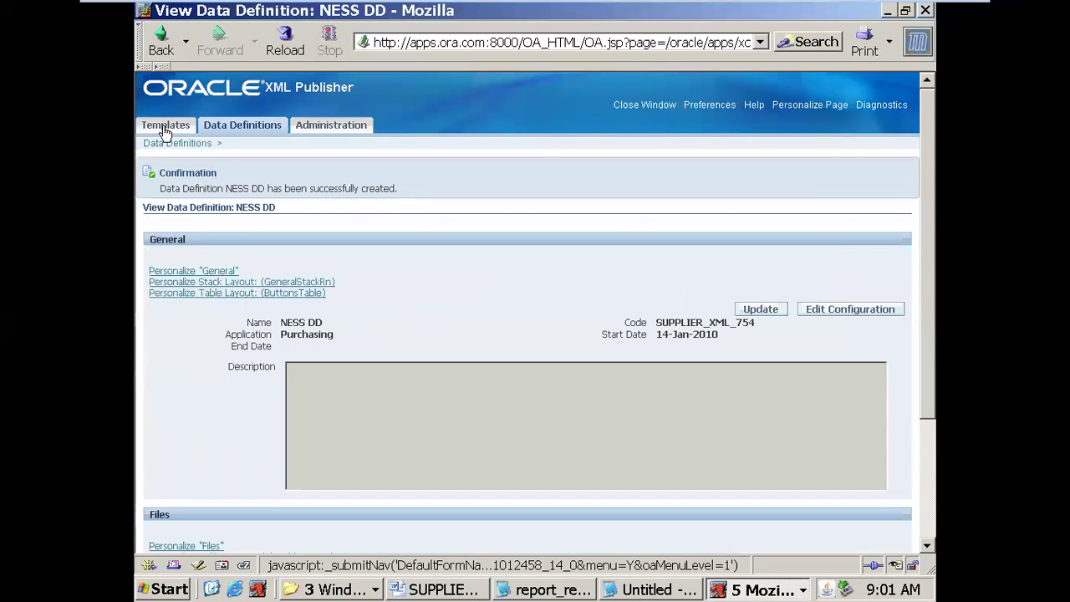
Step: From the Templates tab's Search Templates page, start a new blank RTF template
left_click(419, 591)
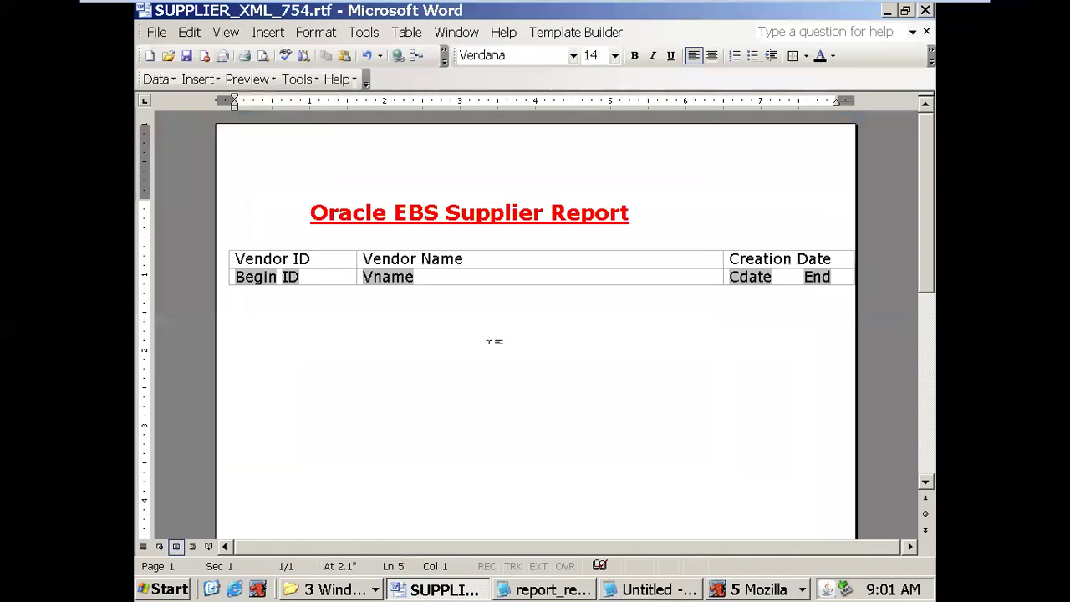
left_click(443, 591)
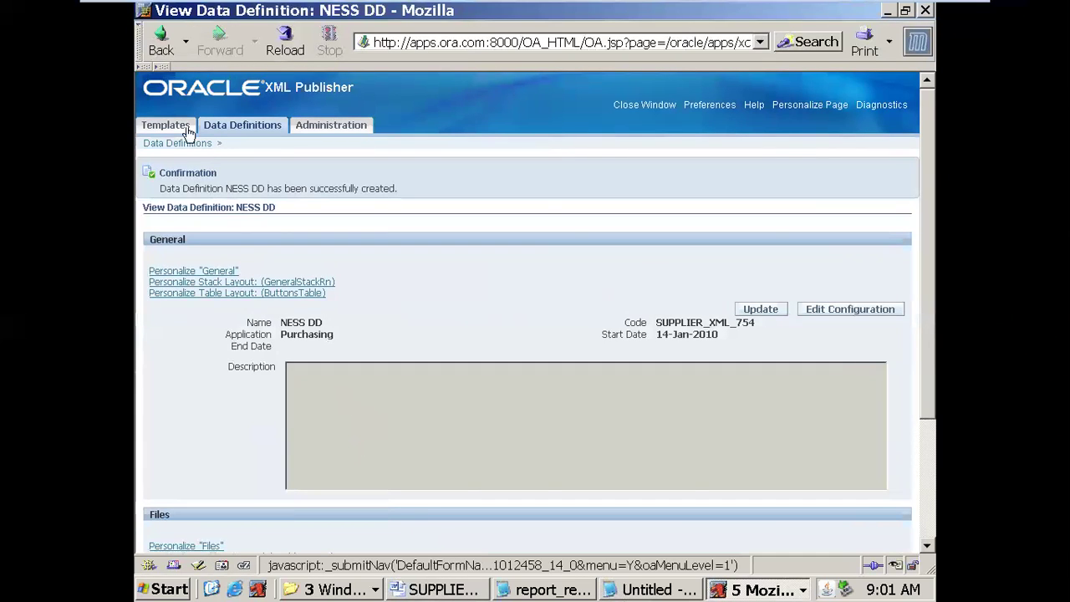
left_click(186, 127)
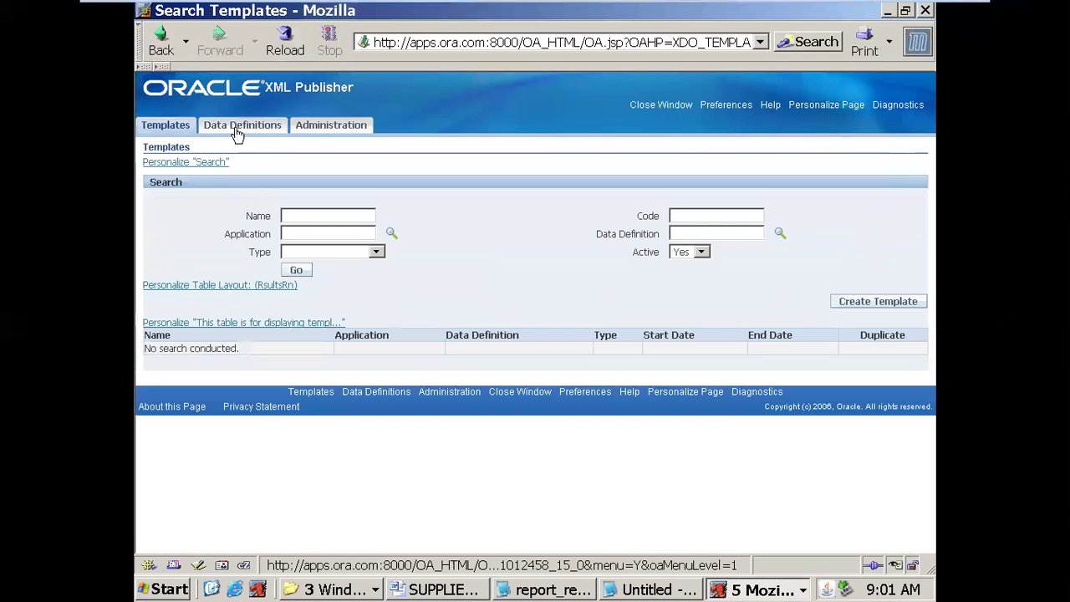
left_click(466, 595)
left_click(171, 80)
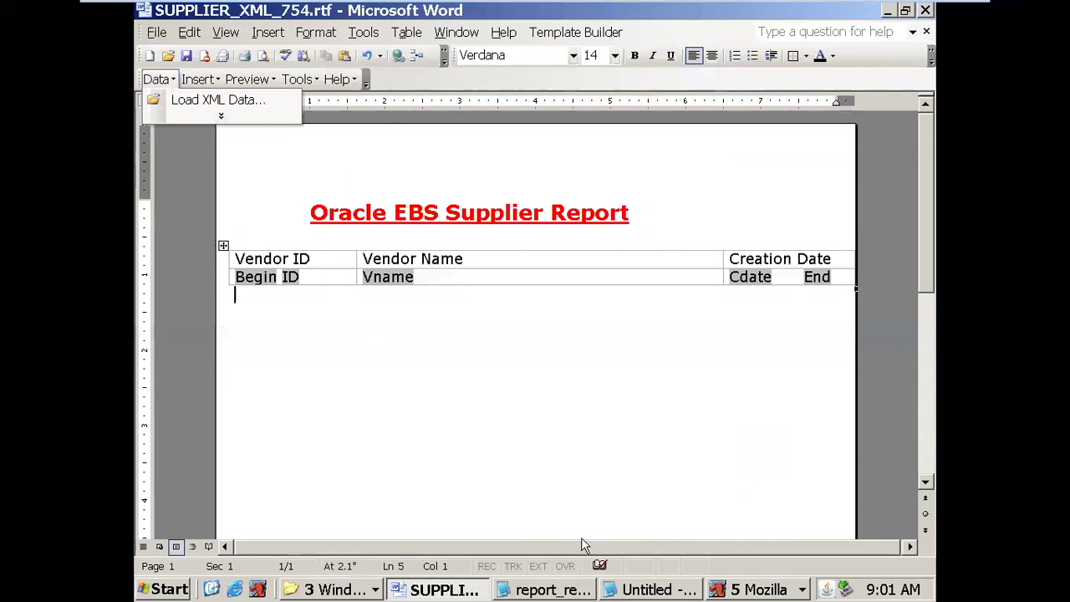
left_click(749, 589)
left_click(757, 481)
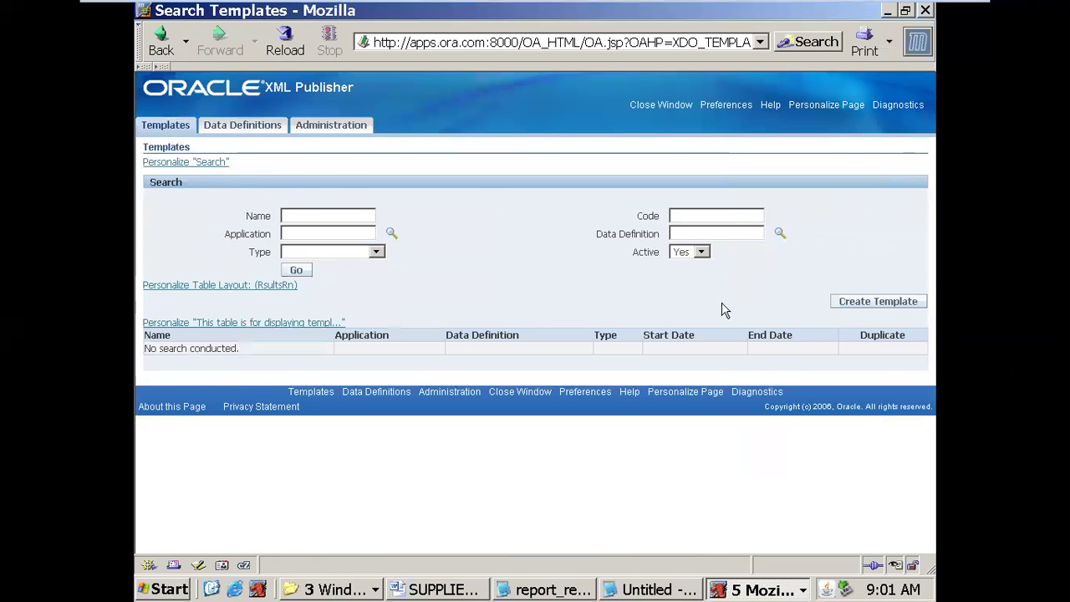
left_click(881, 301)
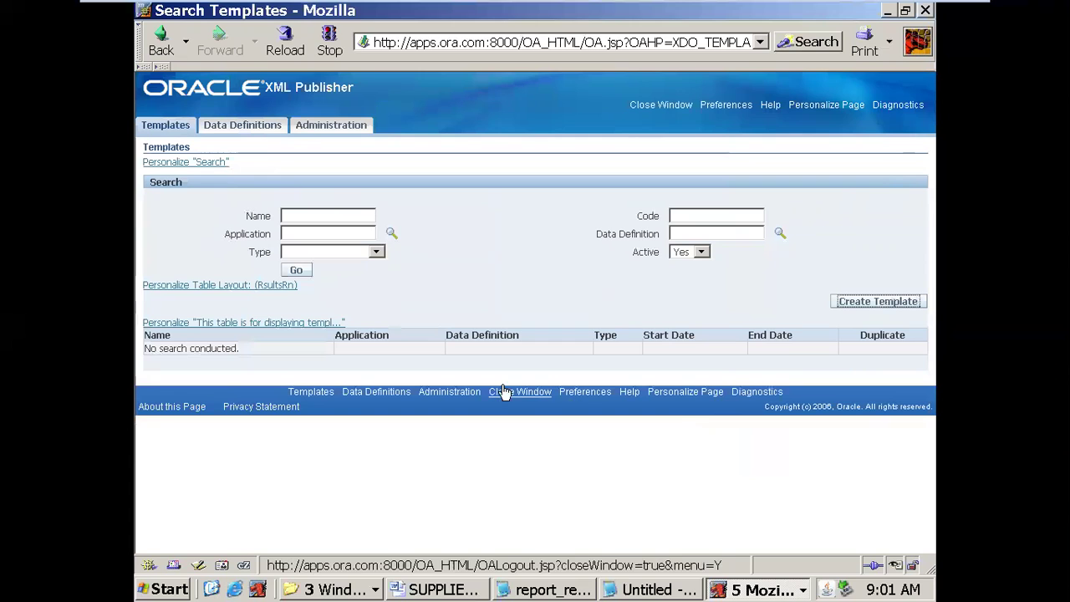
scroll(487, 309, "down", 1)
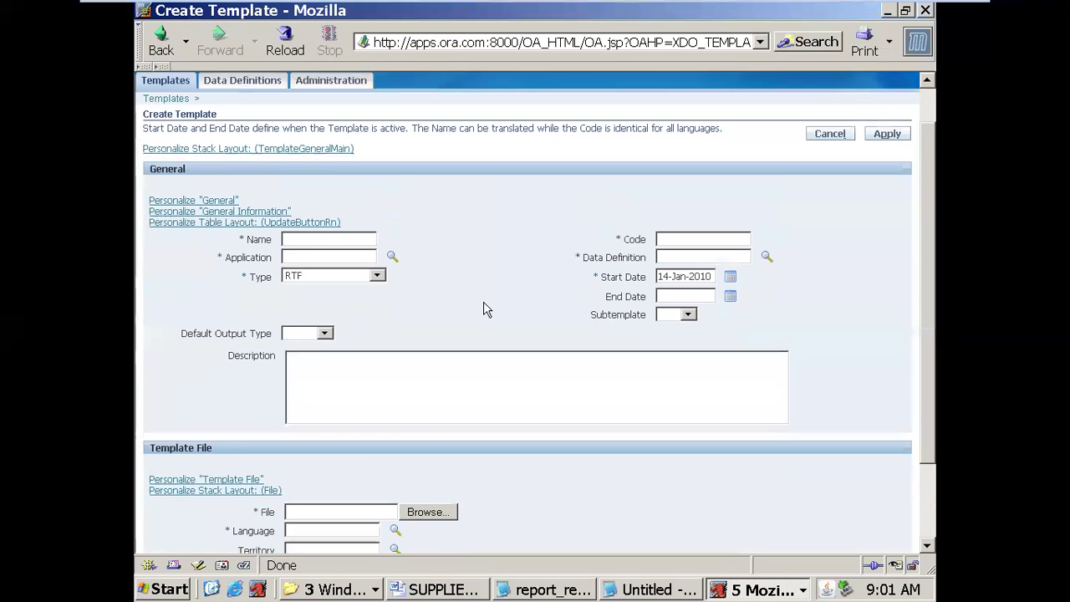
Step: Search for and choose Purchasing as the template's application
scroll(487, 309, "down", 1)
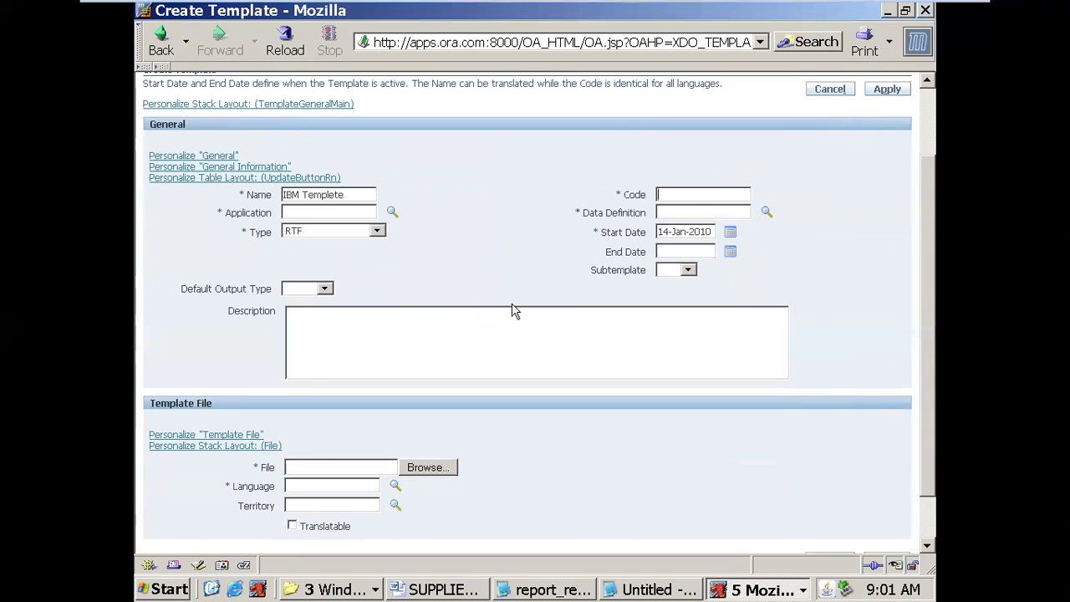
left_click(390, 210)
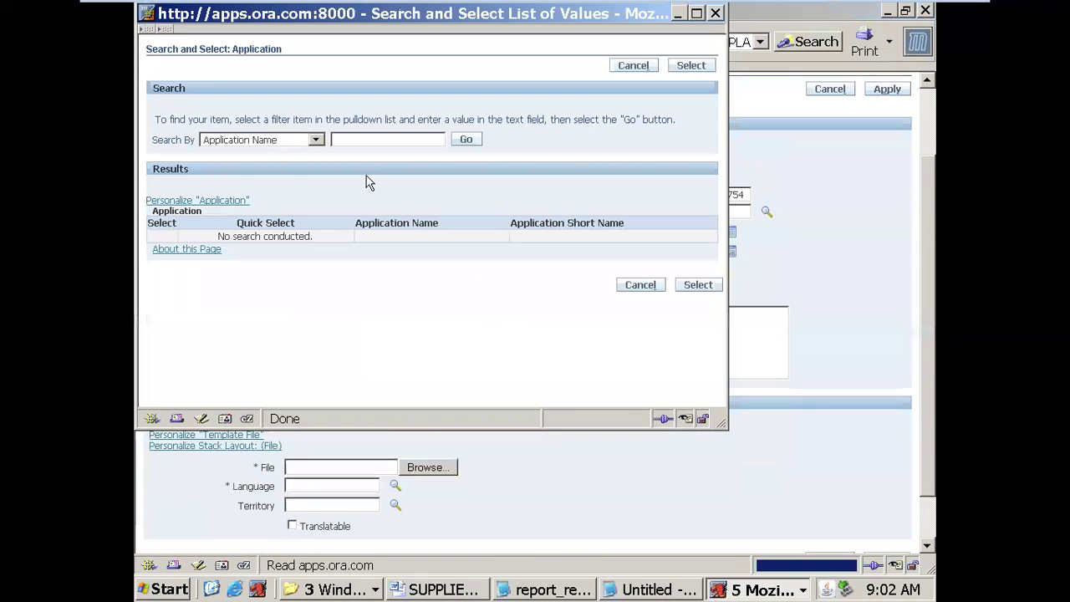
left_click(362, 138)
type("Purchasing")
key("Return")
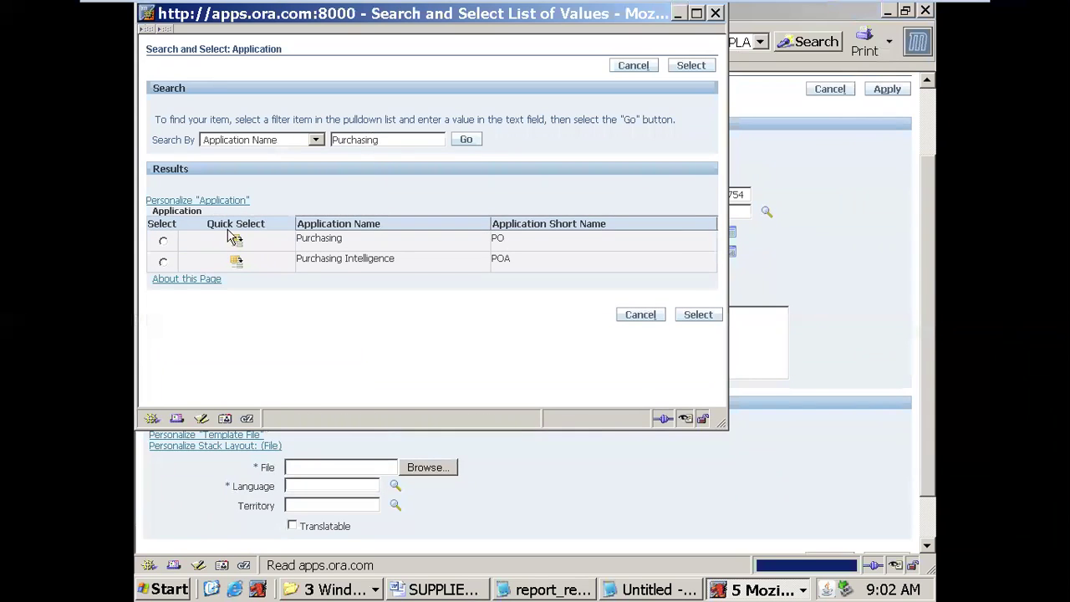
left_click(235, 243)
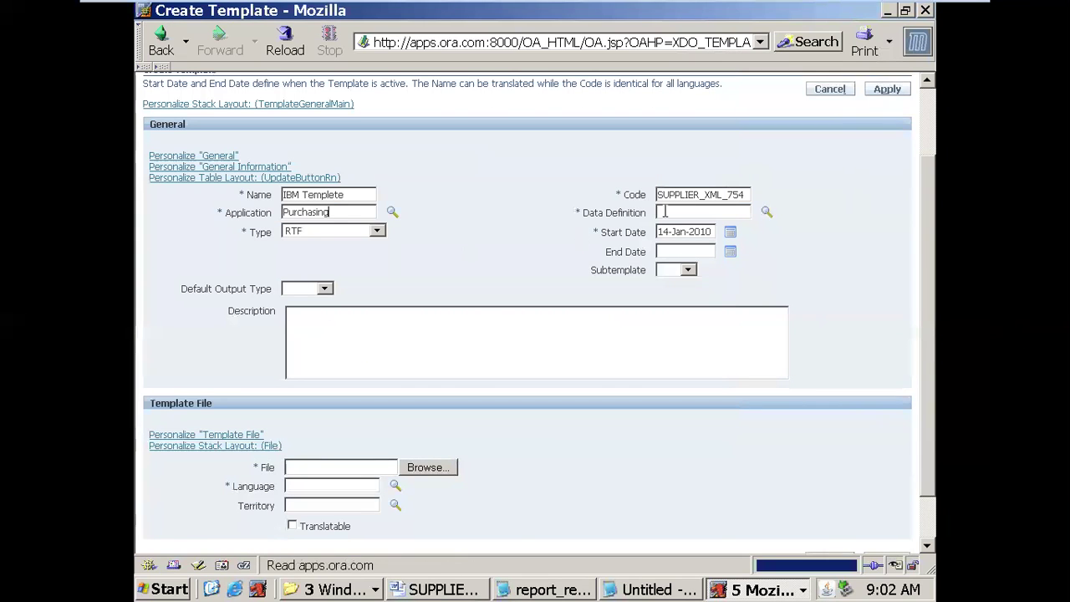
Step: Set the data definition to NESS DD and the default output type to PDF
left_click(766, 215)
type("NESS")
left_click(766, 212)
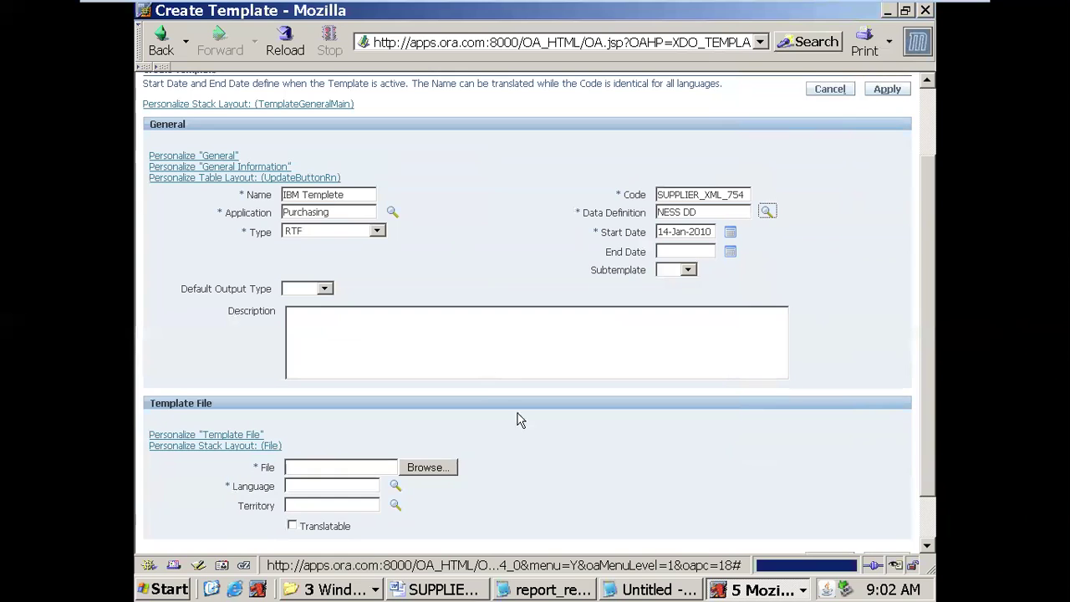
left_click(324, 290)
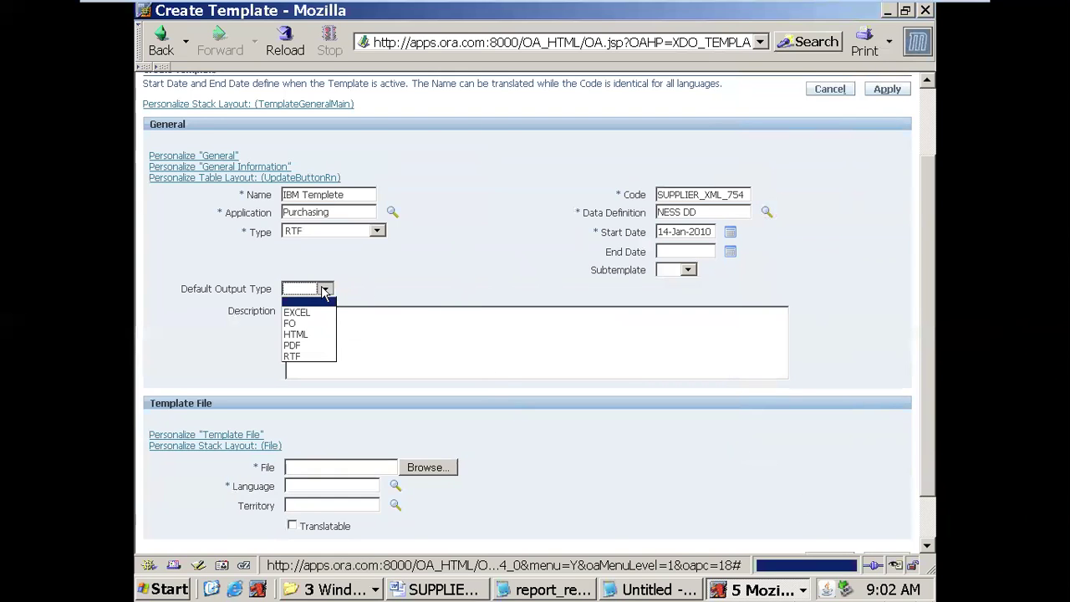
left_click(303, 345)
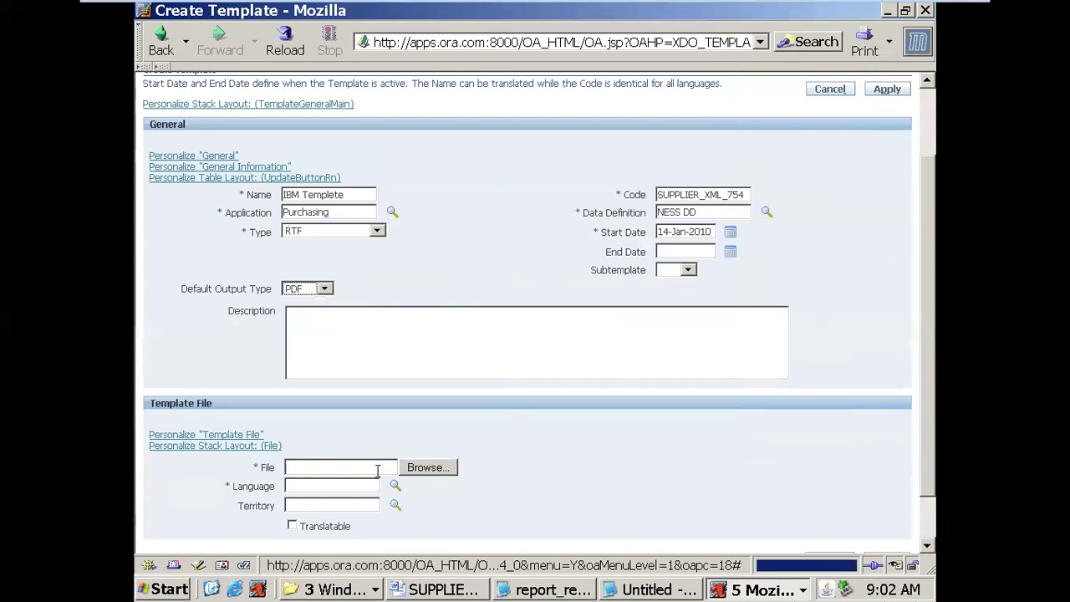
Step: Set Subtemplate to No and browse for the template file to upload
key("alt+Tab")
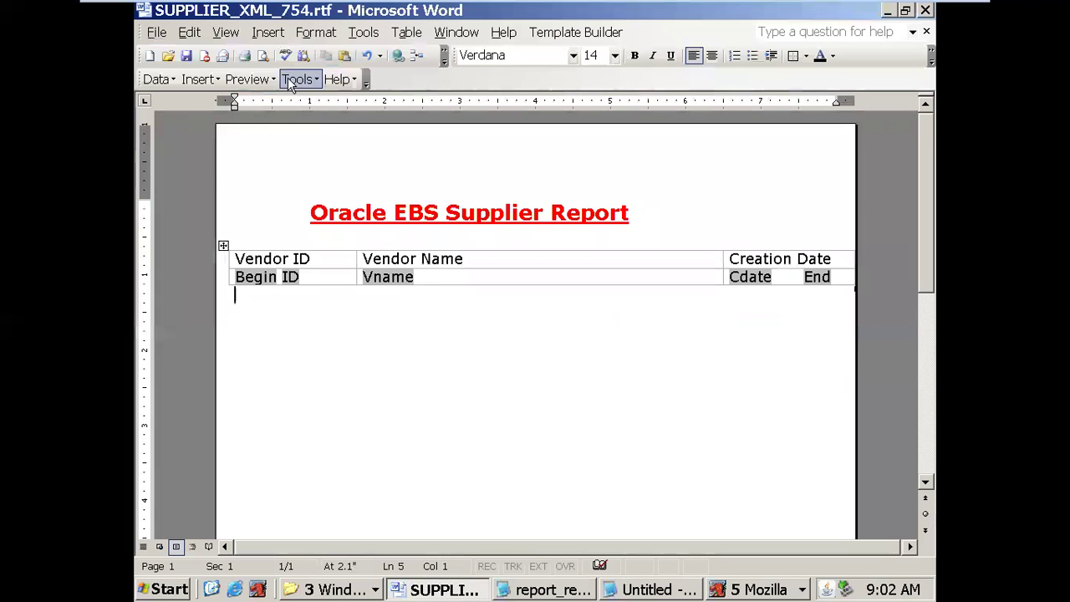
left_click(248, 78)
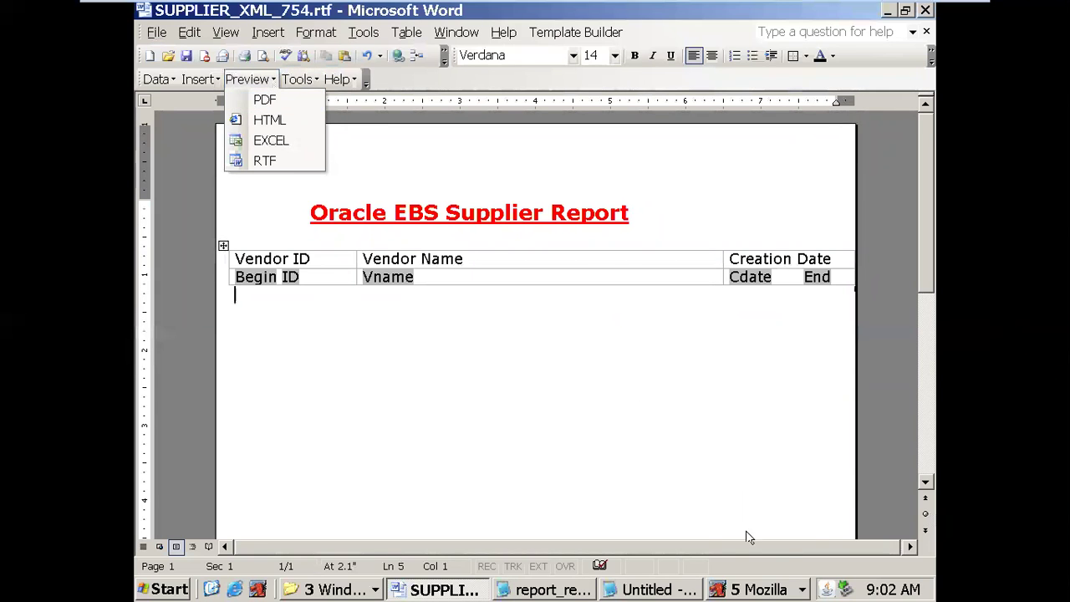
left_click(756, 589)
left_click(738, 492)
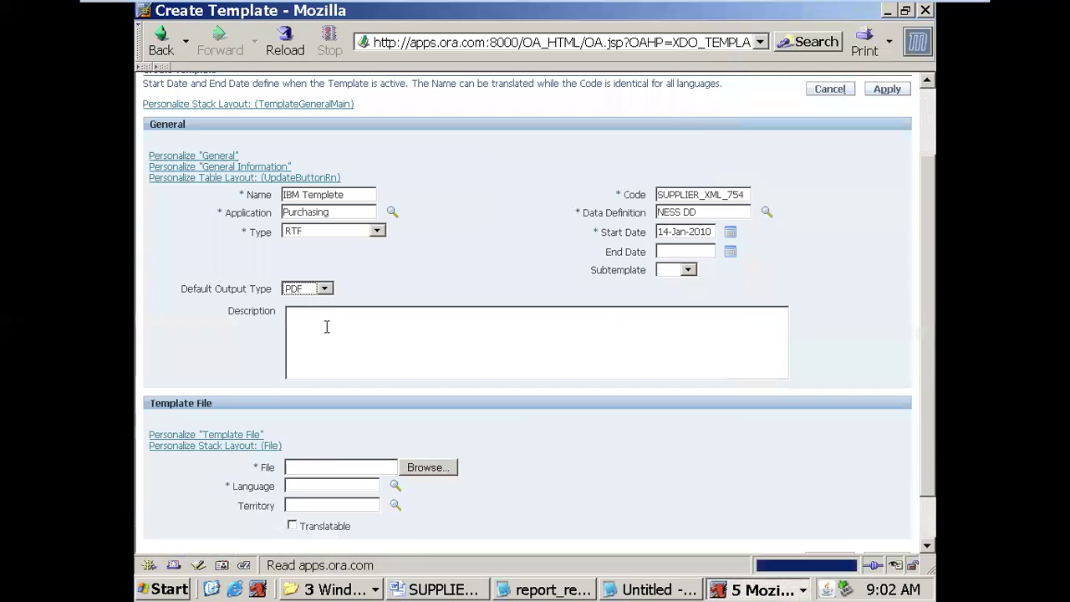
left_click(681, 272)
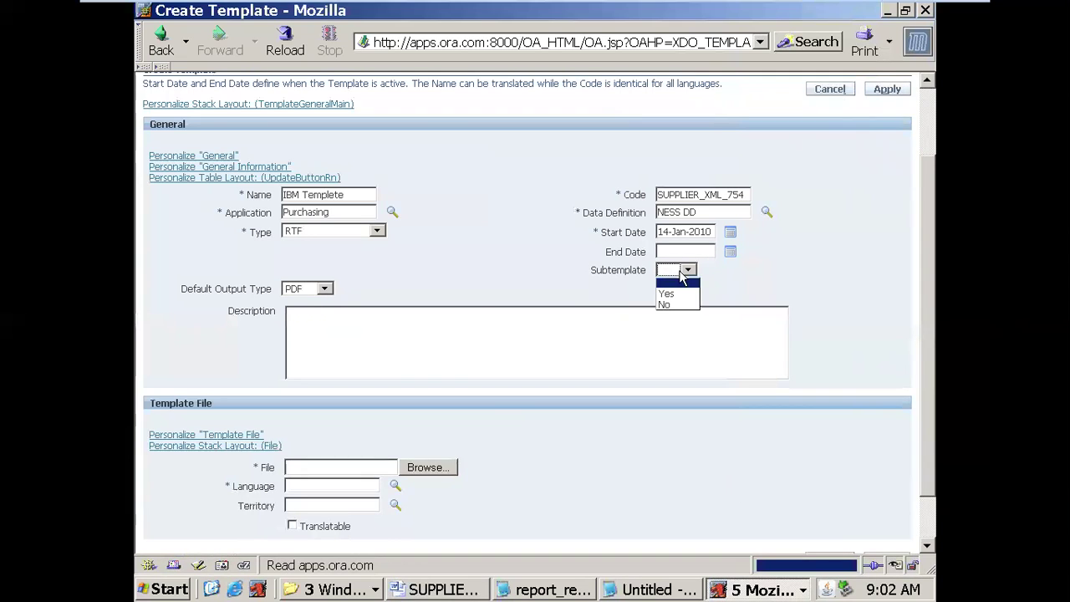
left_click(668, 305)
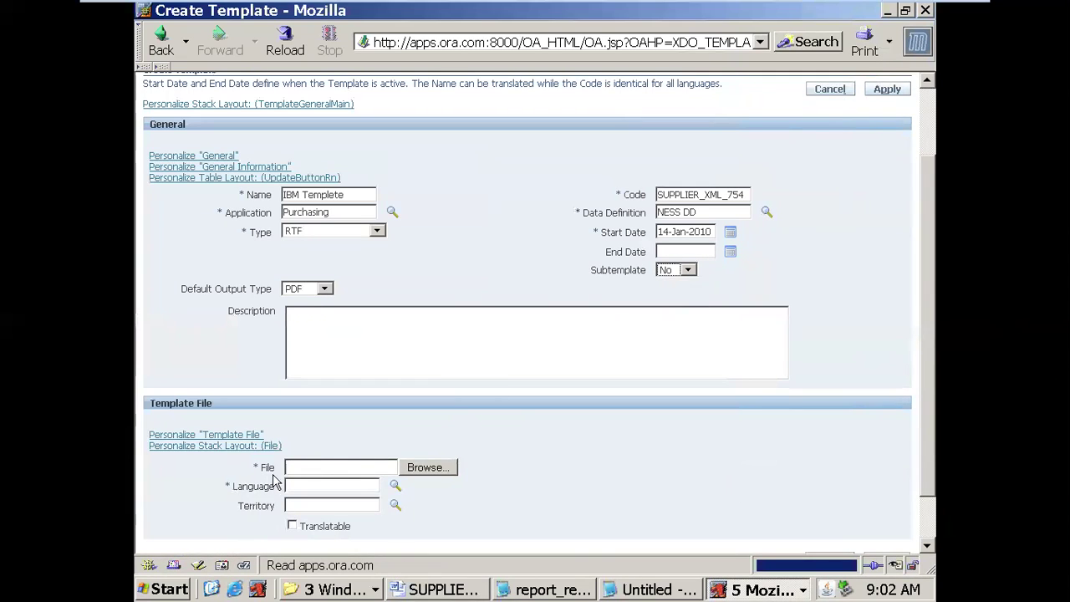
left_click_drag(258, 468, 267, 473)
left_click(424, 468)
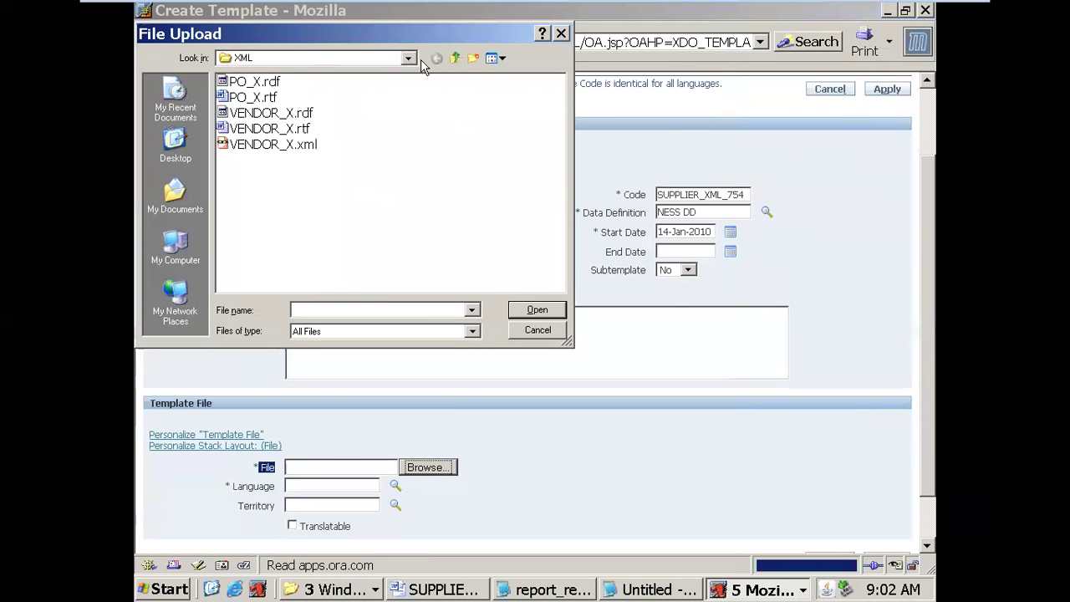
Step: Choose the SUPPLIER_XML_754 RTF file from C:\754\XML as the template file
left_click(453, 58)
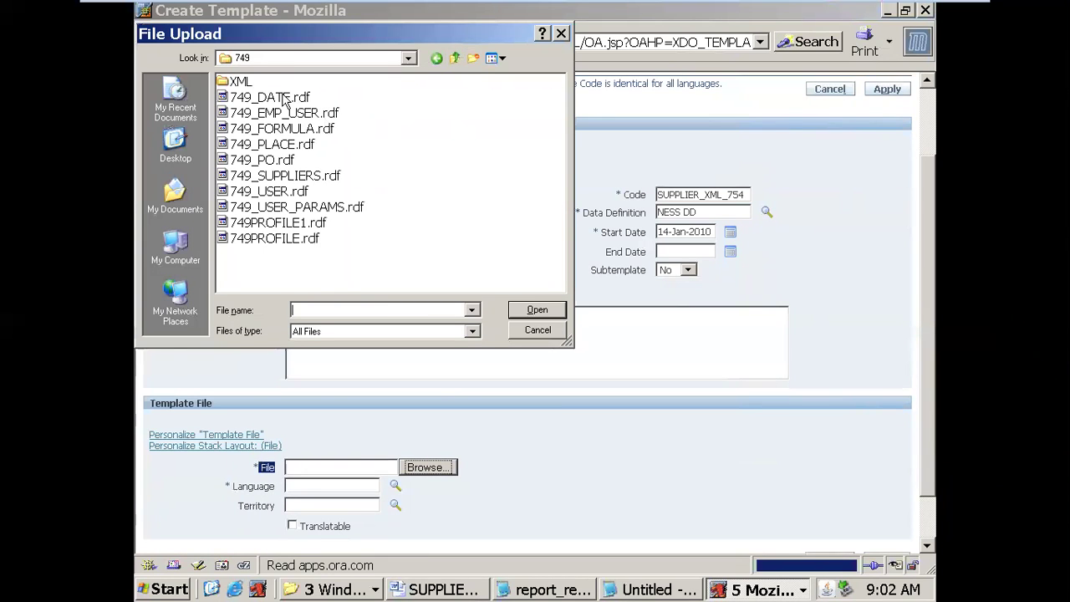
left_click(454, 58)
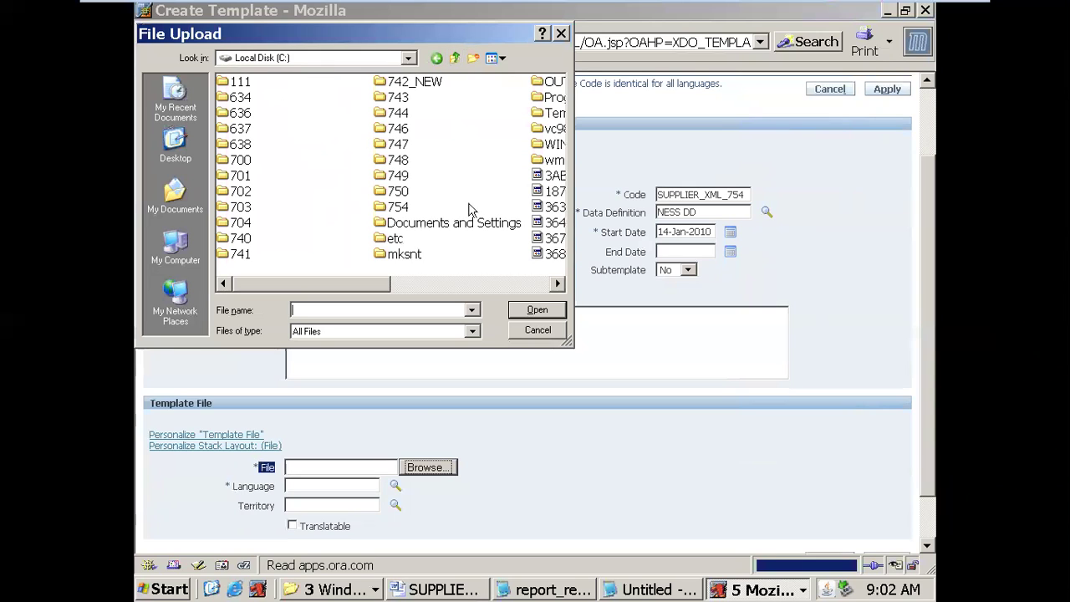
double_click(398, 206)
double_click(240, 82)
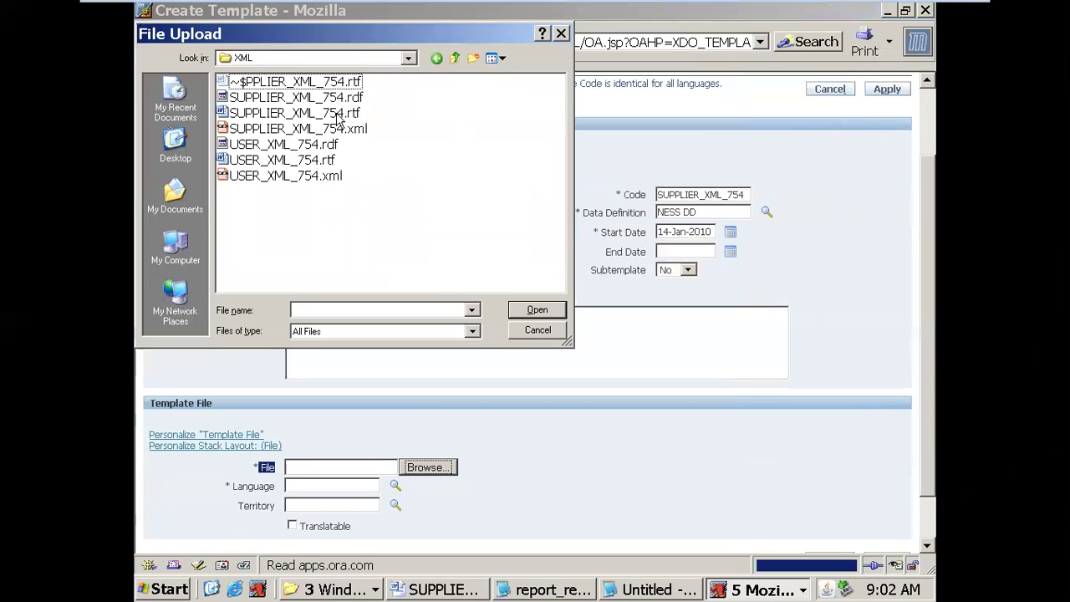
double_click(339, 114)
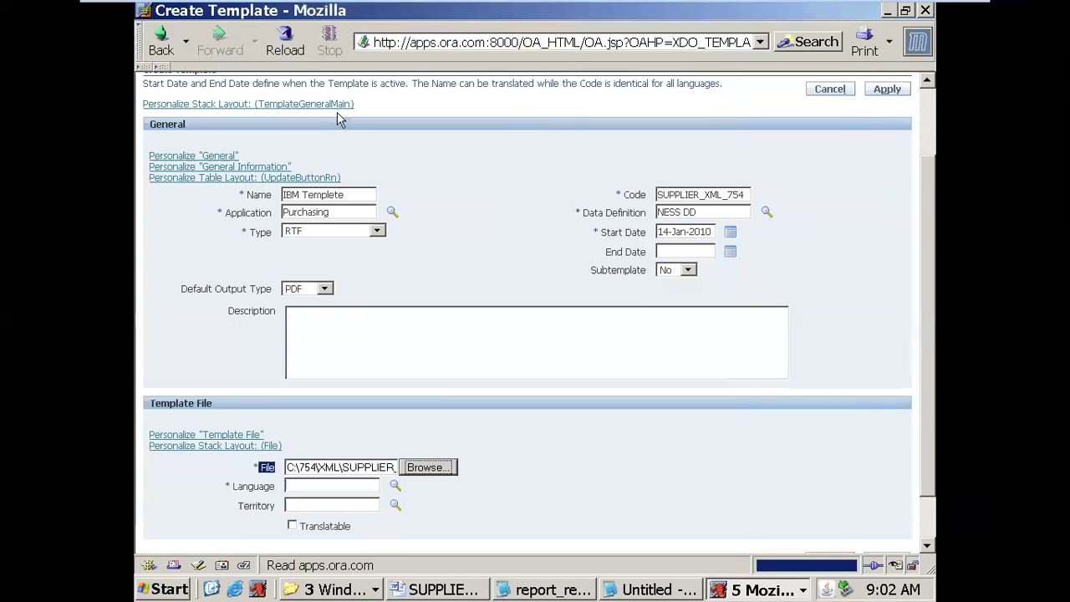
Step: Set language English and territory United States, then apply to save the template
left_click(336, 481)
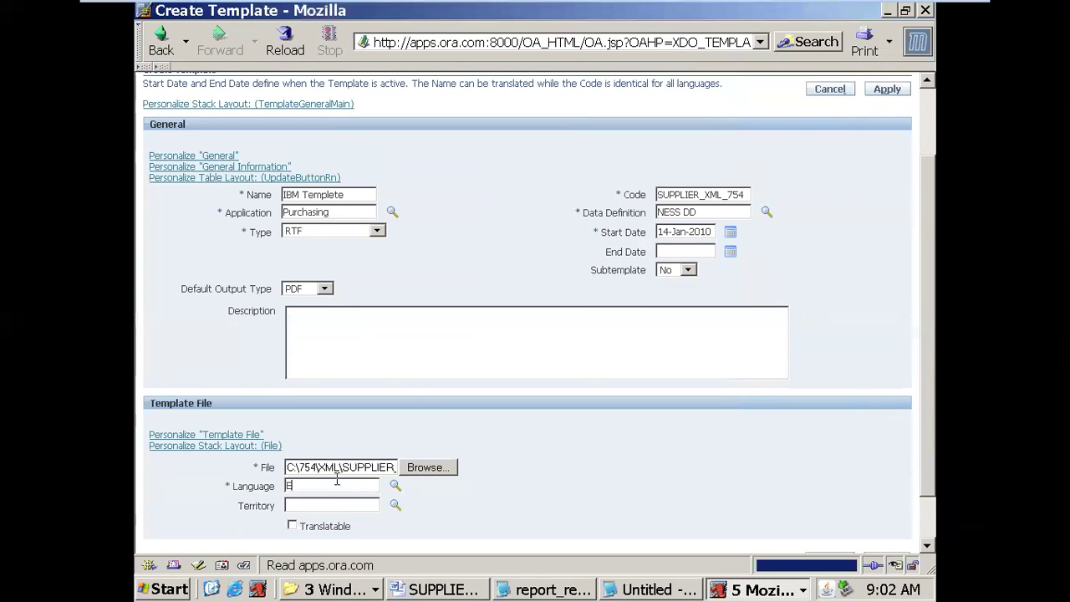
type("English")
key("Tab")
left_click(295, 505)
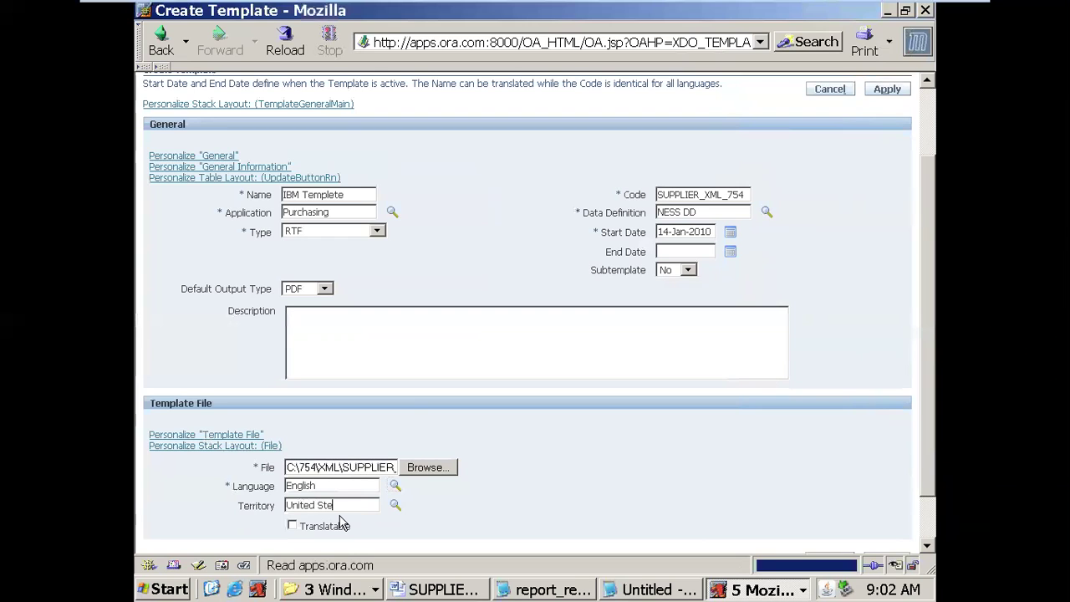
type("United States")
key("Tab")
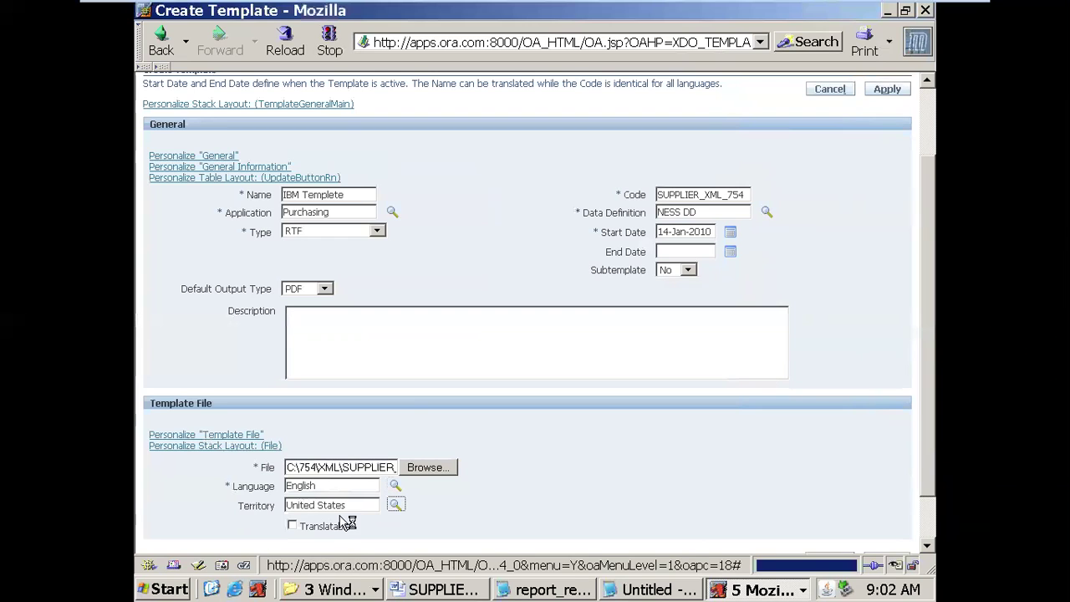
left_click(234, 230)
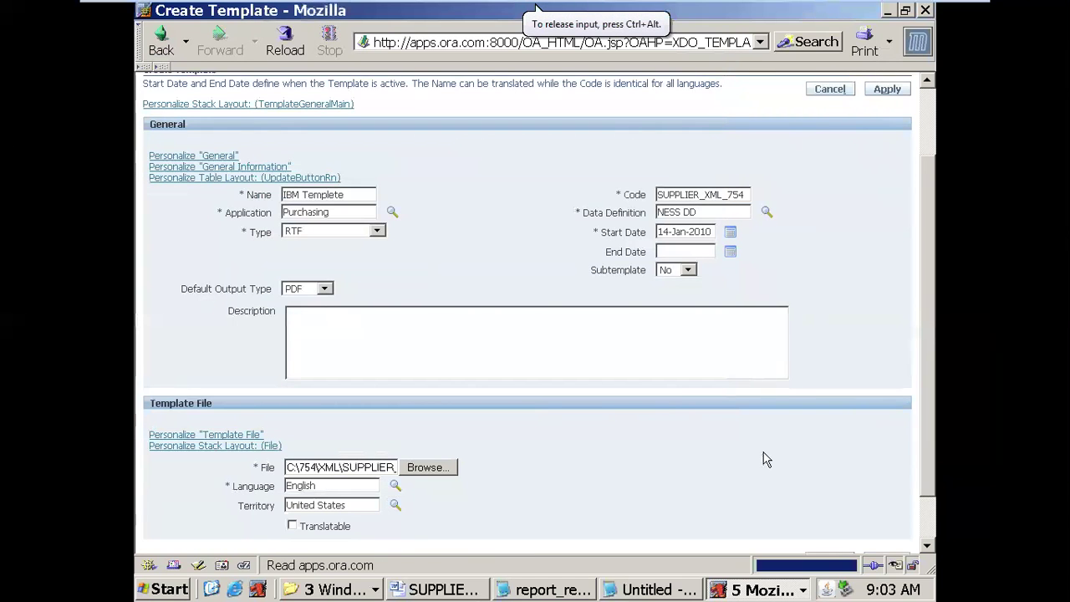
scroll(765, 458, "up", 1)
left_click(890, 140)
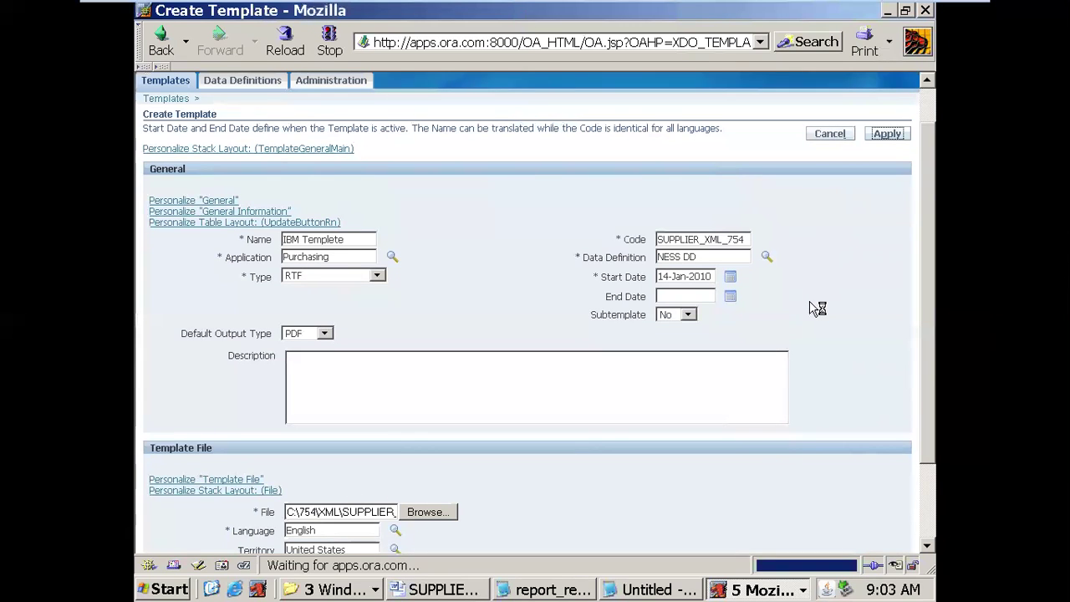
Step: Highlight the confirmation, template code and default file SUPPLIER_XML_754.rtf, then close the browser window
scroll(817, 309, "down", 1)
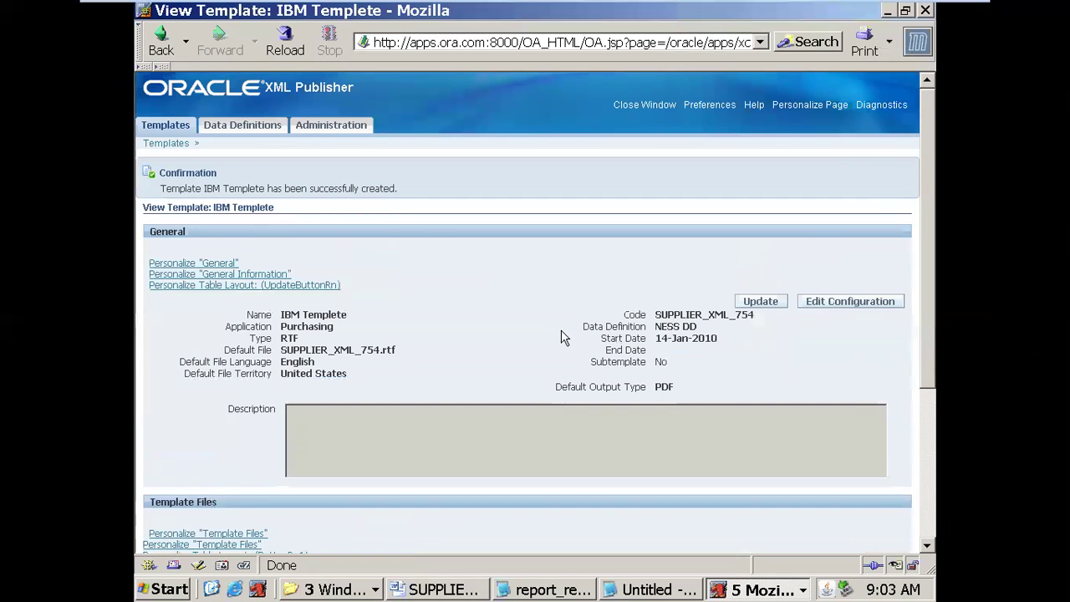
left_click_drag(160, 188, 387, 188)
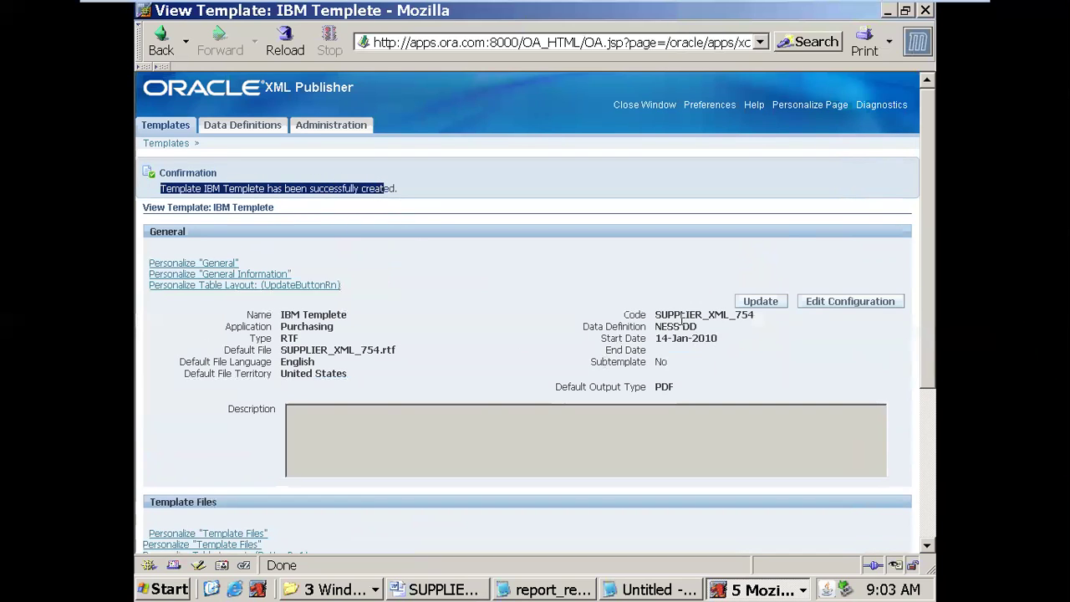
left_click_drag(655, 315, 754, 314)
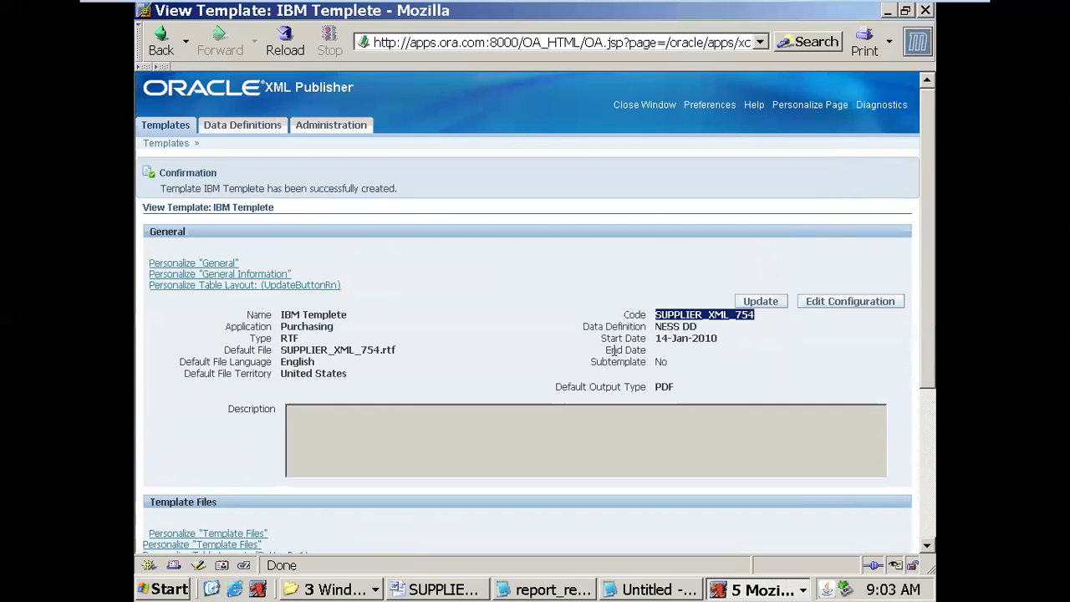
left_click_drag(282, 349, 443, 351)
left_click_drag(655, 315, 751, 313)
left_click_drag(283, 350, 378, 344)
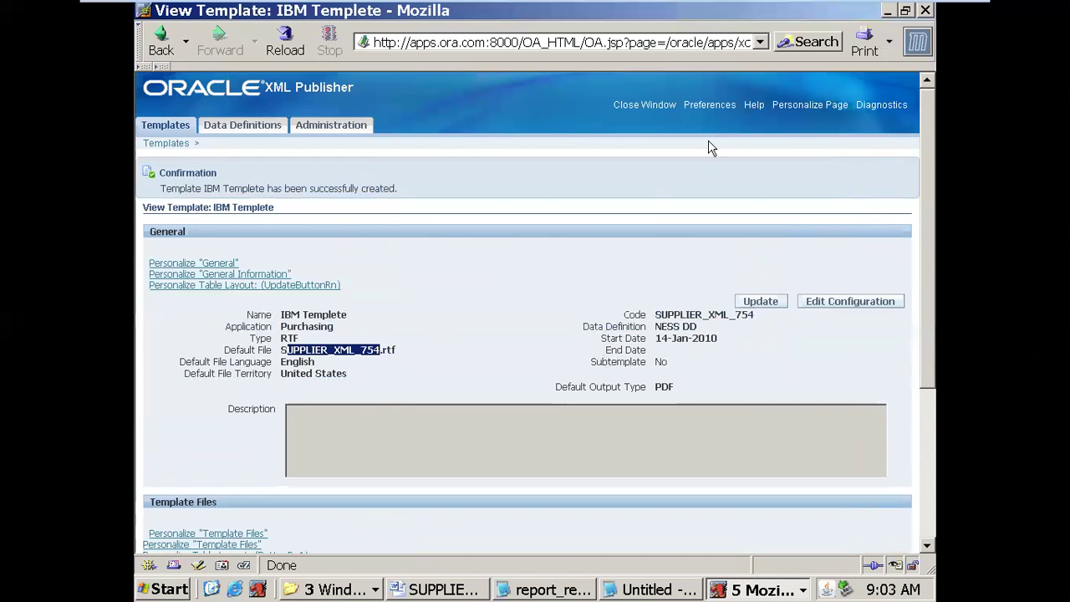
left_click(645, 104)
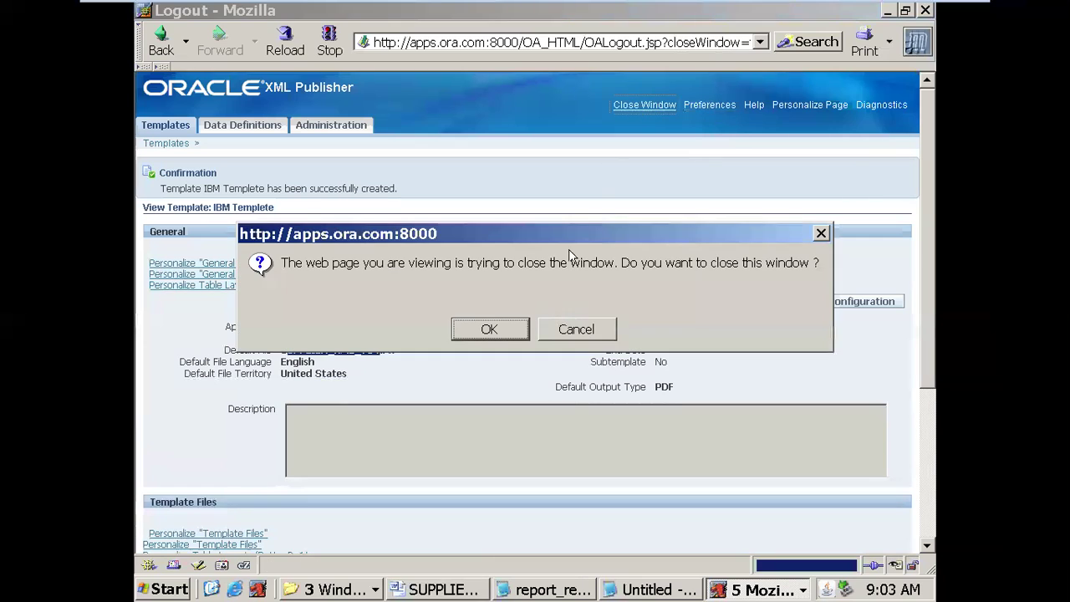
left_click(490, 330)
Step: In Oracle Applications, switch to the System Administrator responsibility
left_click(719, 589)
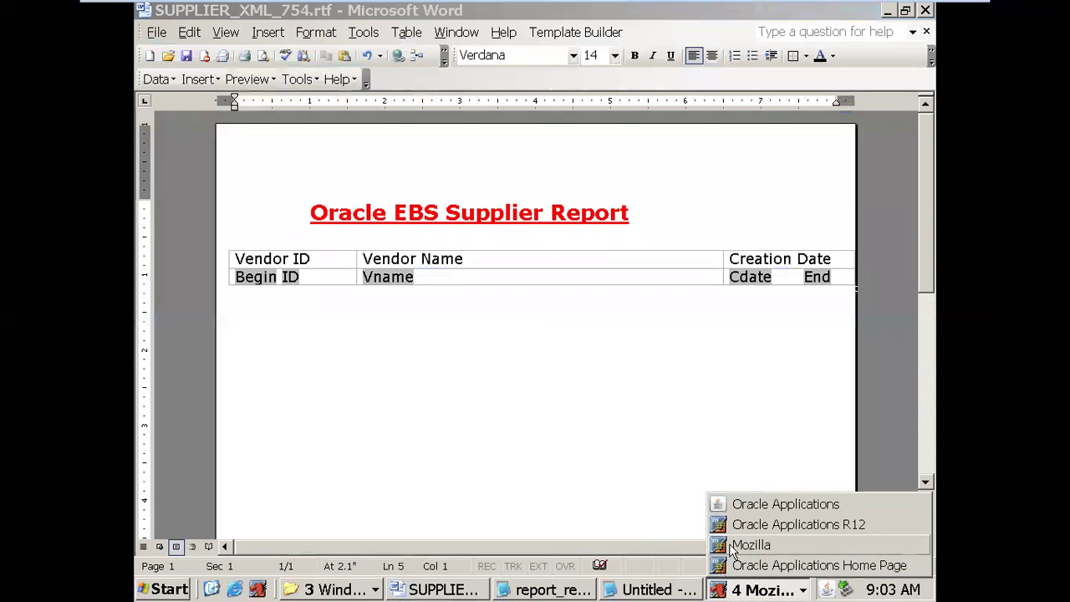
left_click(741, 504)
left_click(262, 58)
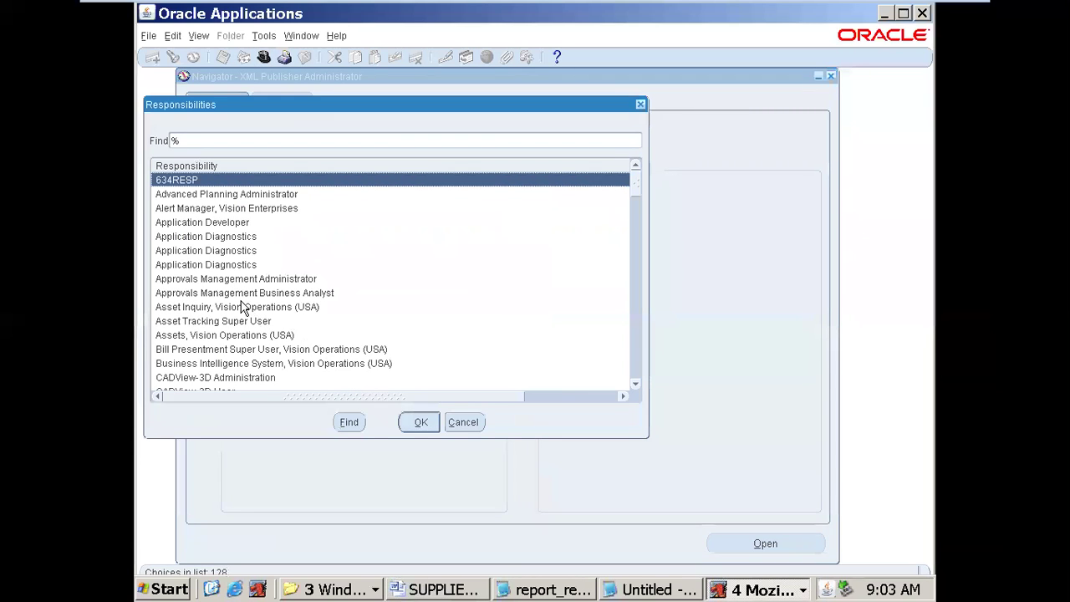
left_click(242, 308)
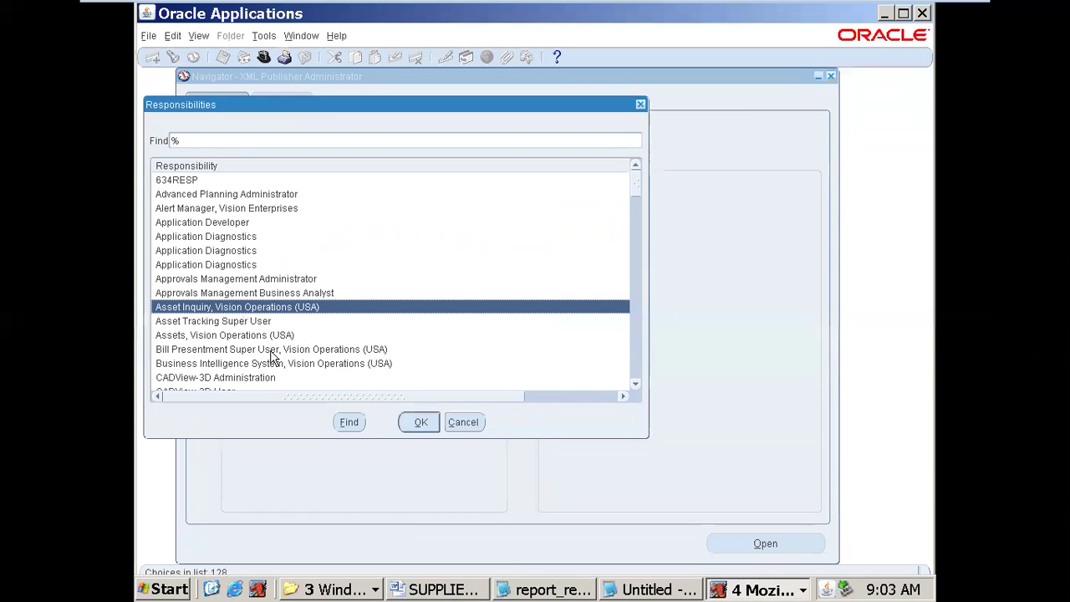
left_click(472, 423)
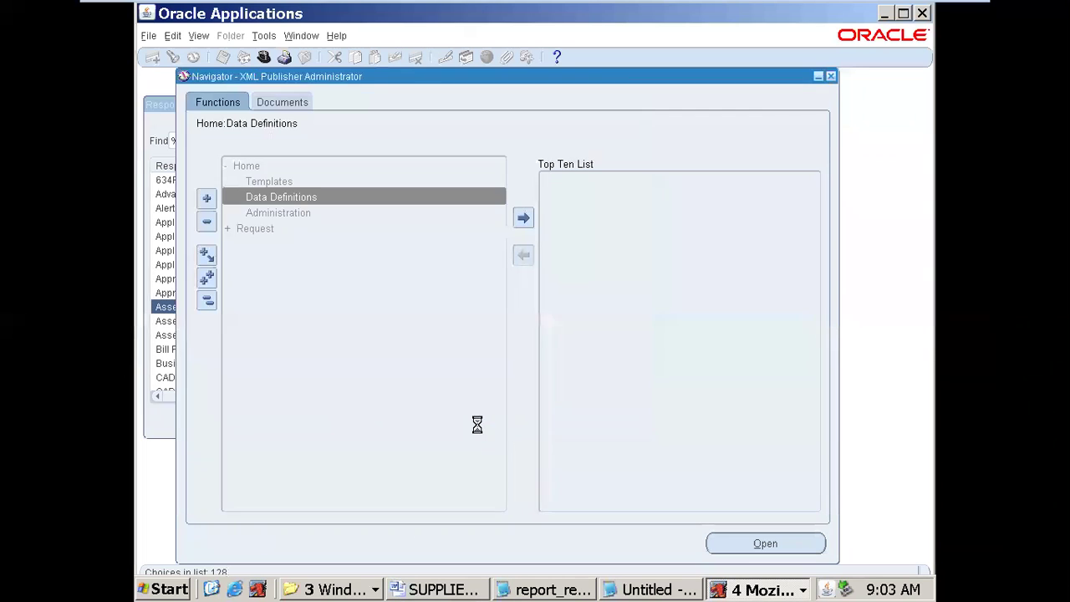
left_click(266, 57)
type("system administrat")
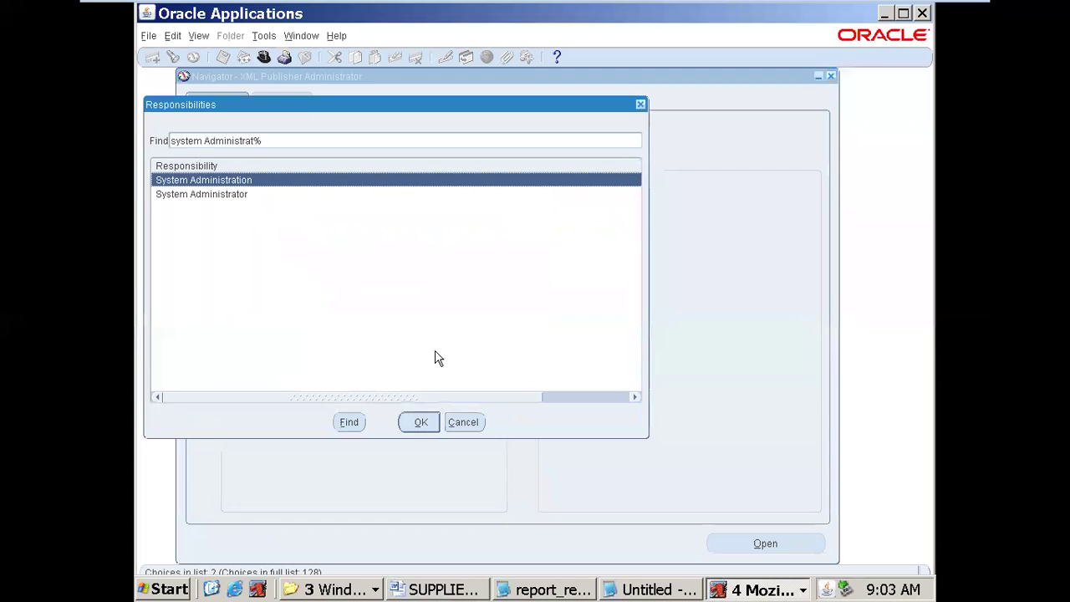
key("Down")
key("Return")
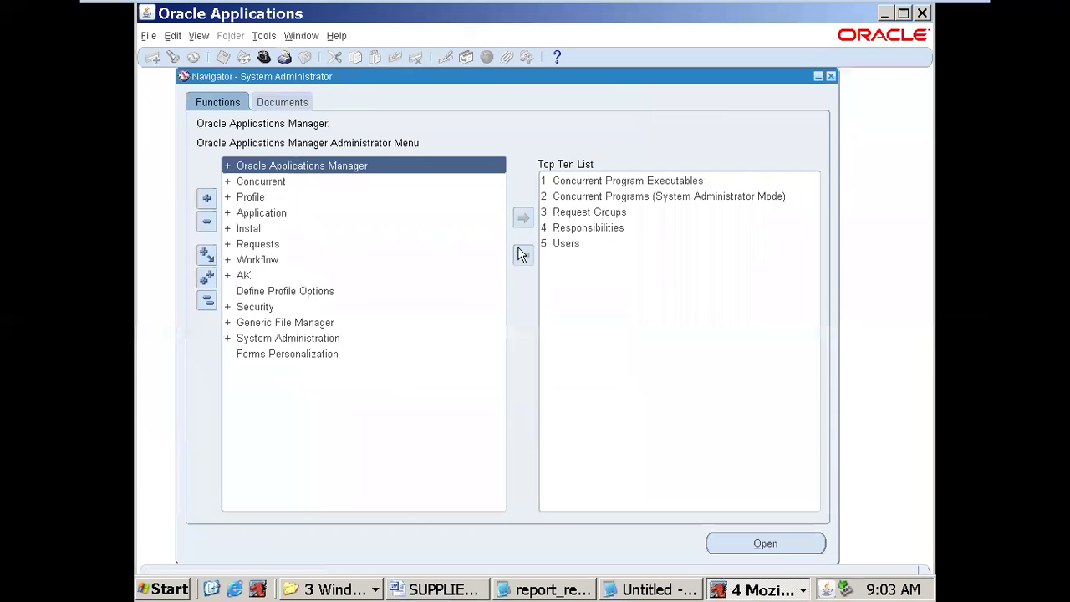
Step: Open Users, query the demo user's account, and add the 754NEW responsibility
double_click(558, 243)
type("OPERATIONS")
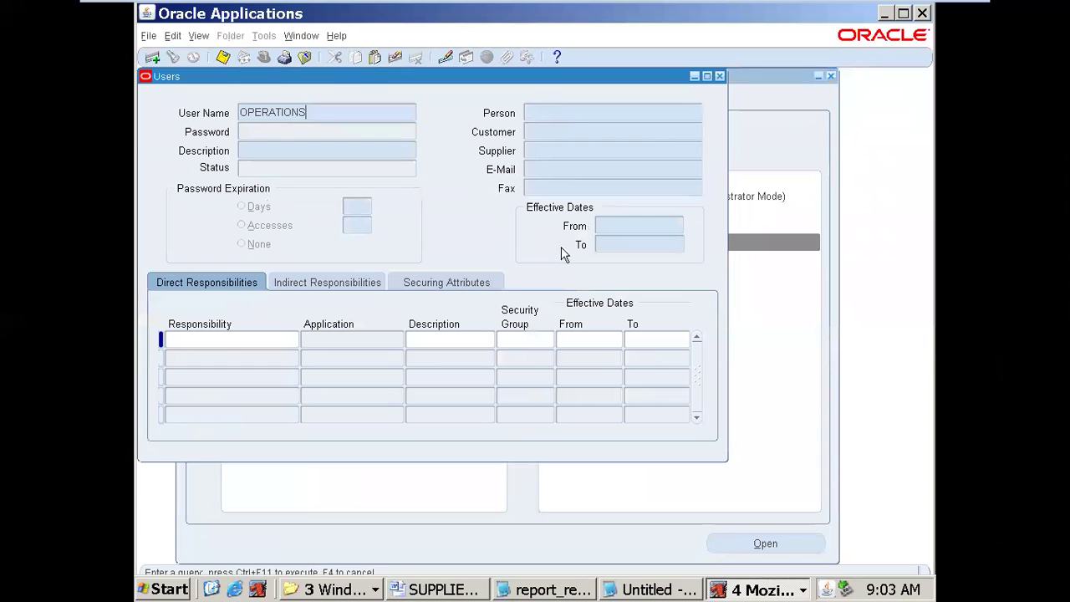
key("ctrl+F11")
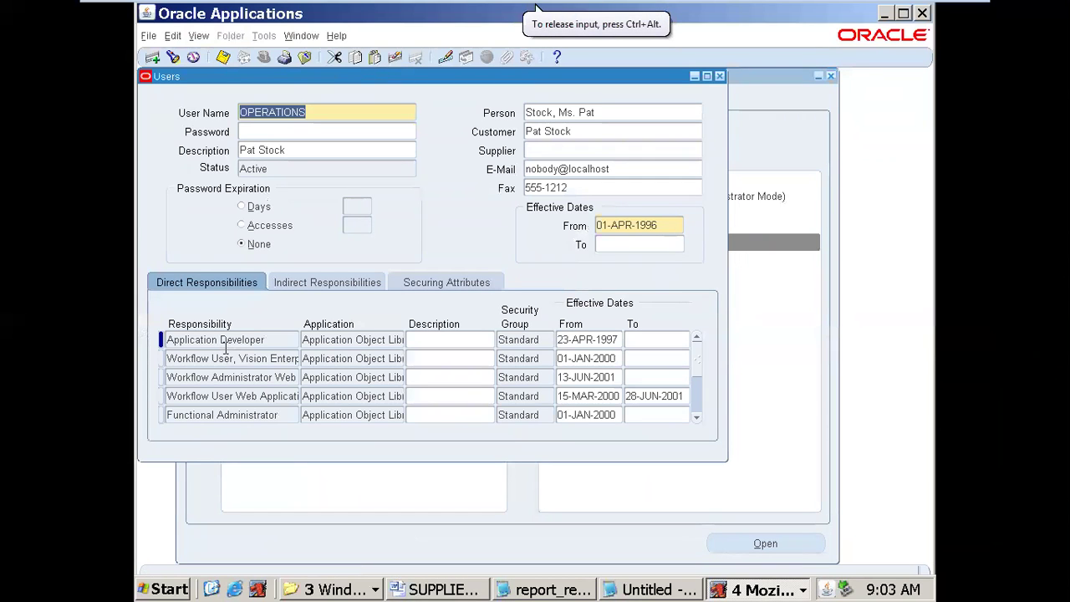
left_click(228, 359)
key("alt+f")
type("n")
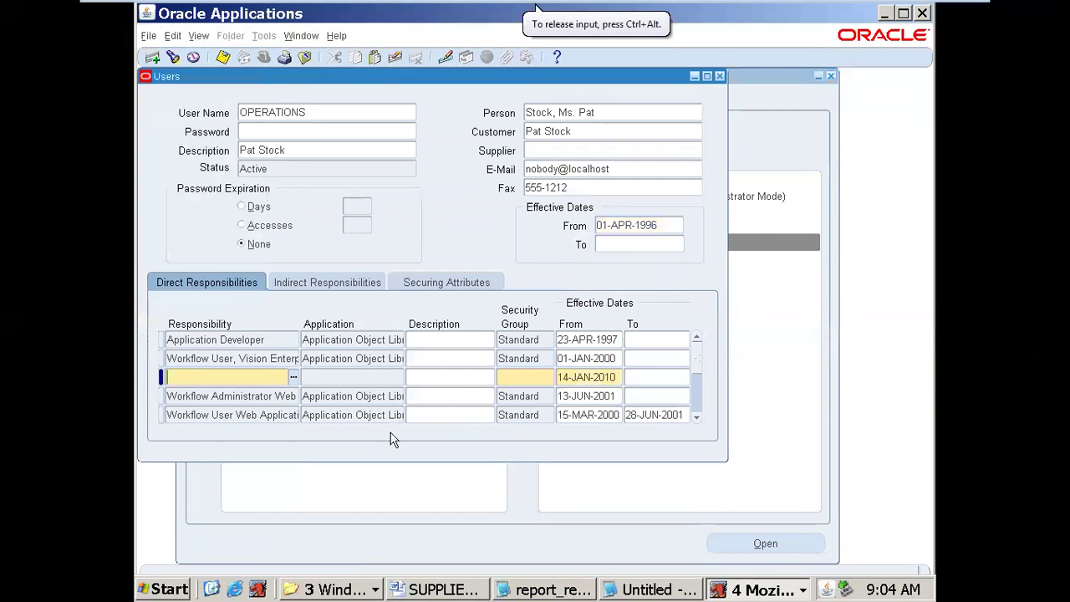
type("754")
key("Tab")
key("Return")
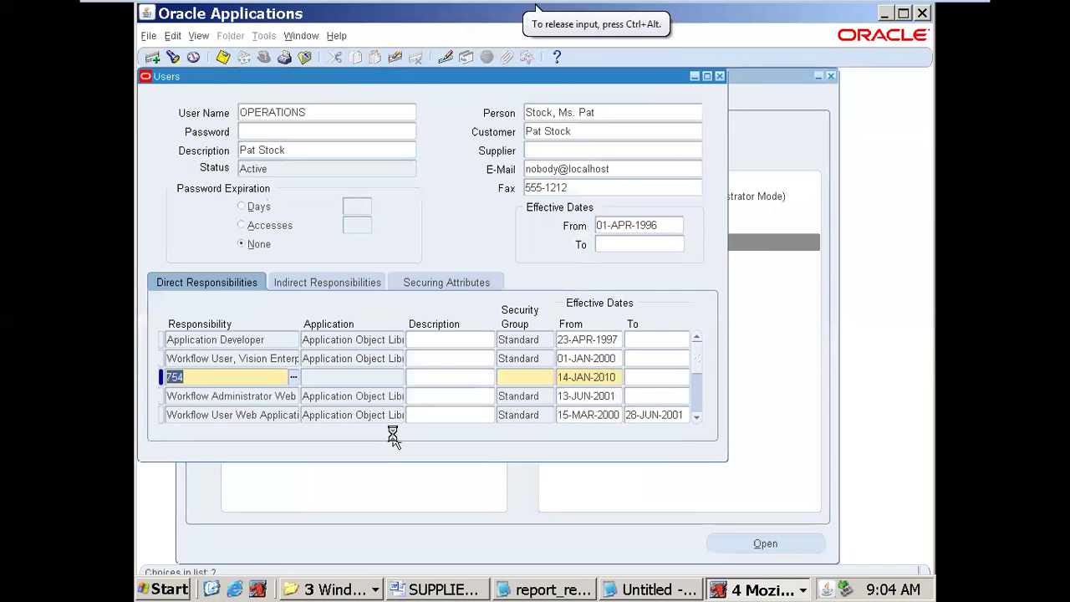
Step: Add the 754RESP responsibility, save the user record, and close the form
key("alt+f")
type("n7")
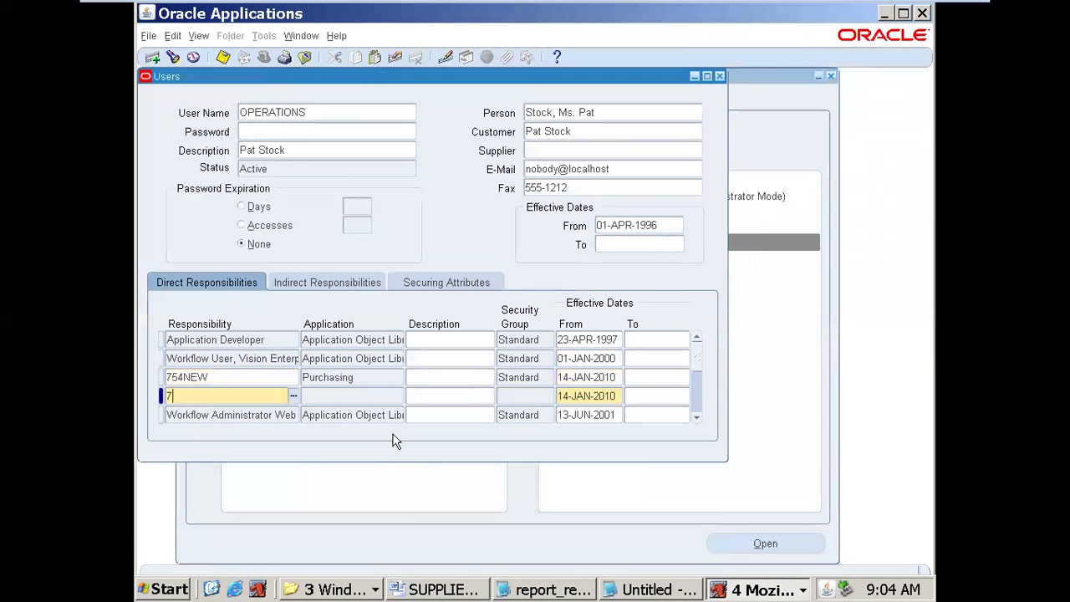
key("Tab")
key("Return")
key("alt+f")
key("n")
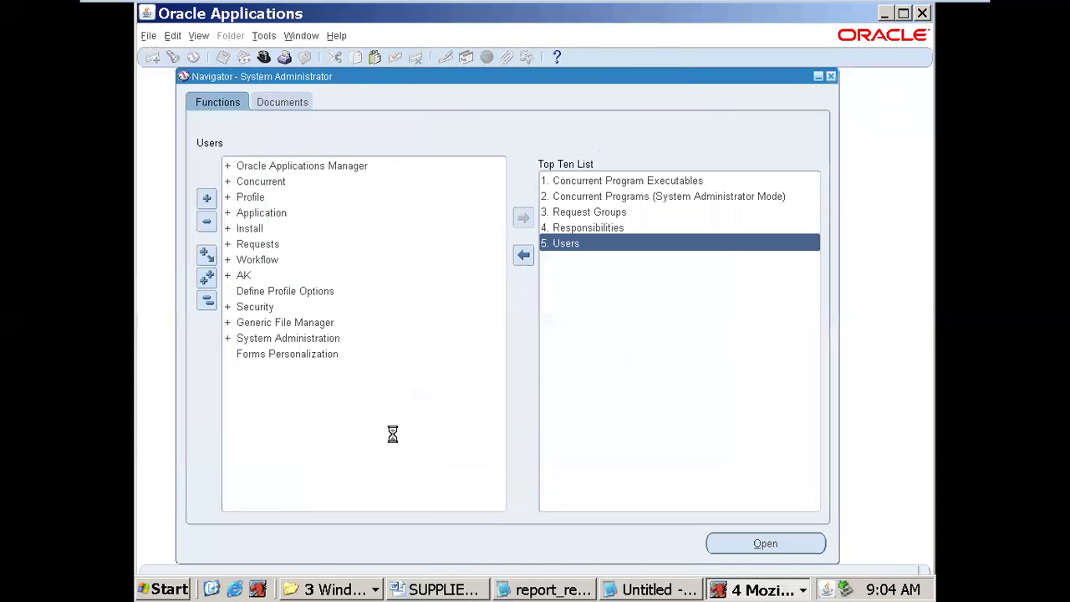
Step: Switch to the 754RESP responsibility
type("754")
key("Return")
key("Down")
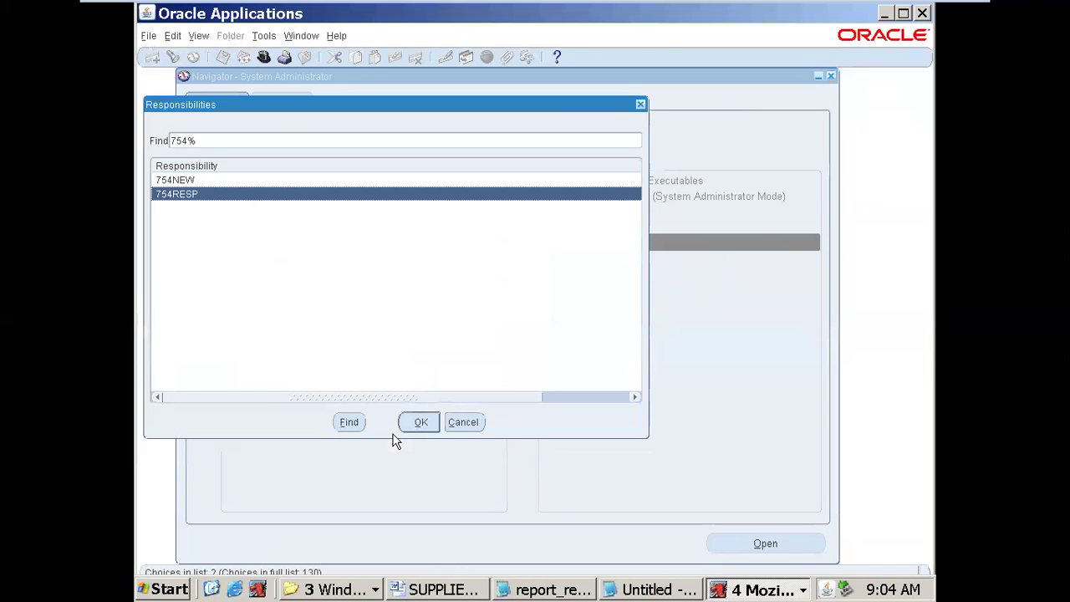
key("Return")
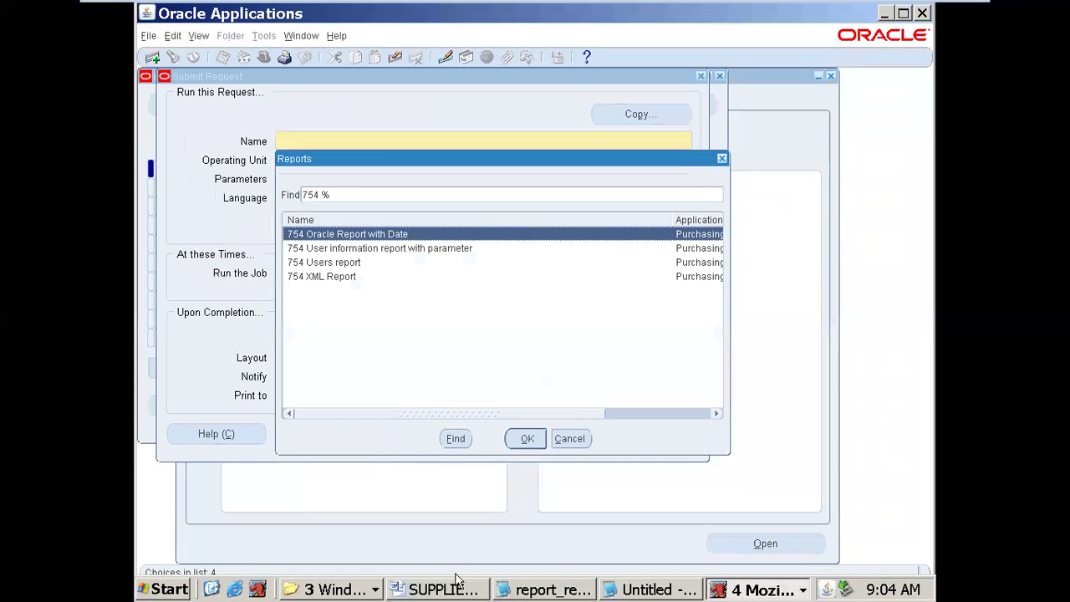
Step: Submit the 754 XML Report for vendor IDs 20000 to 35000
left_click(341, 276)
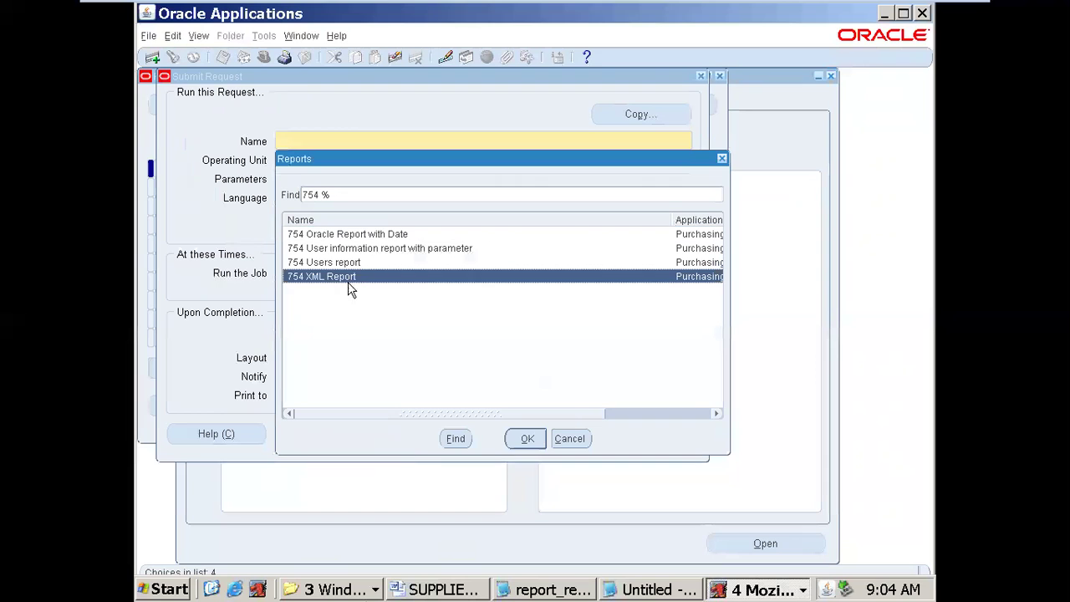
left_click(530, 438)
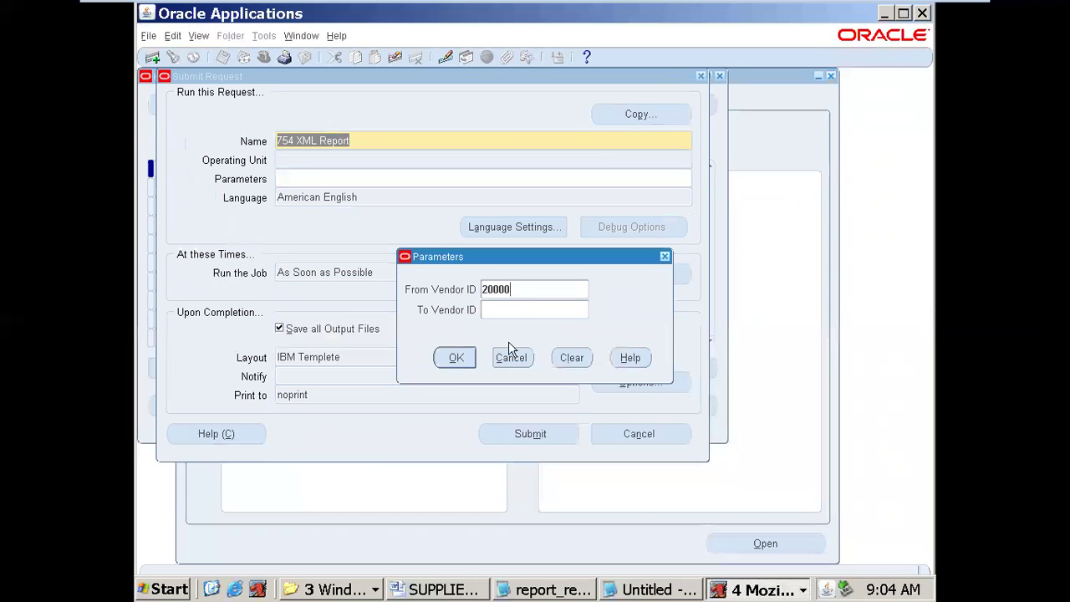
left_click(518, 311)
left_click(455, 358)
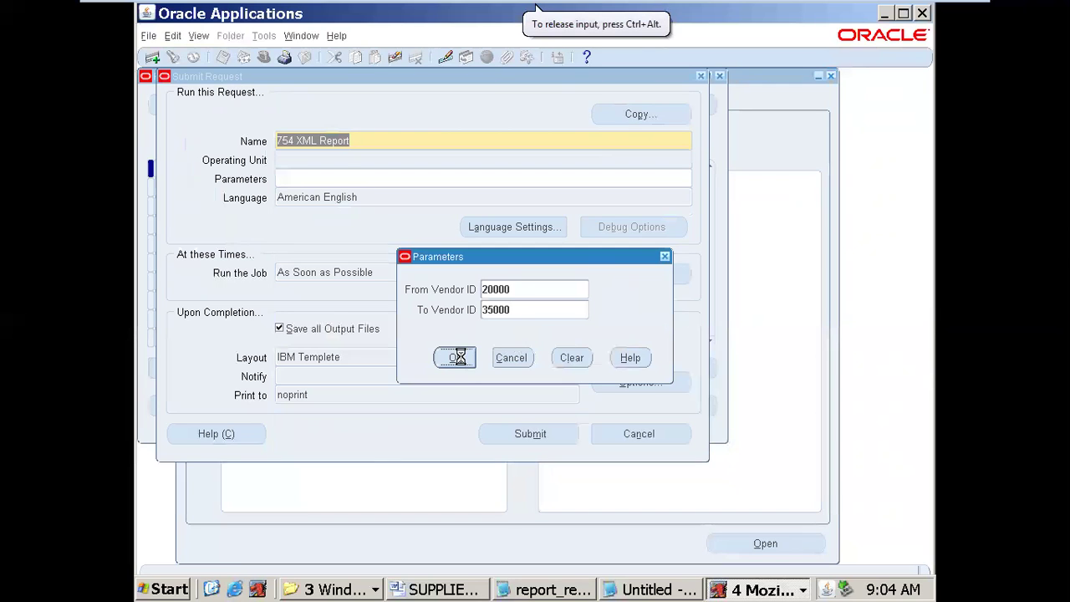
left_click(497, 436)
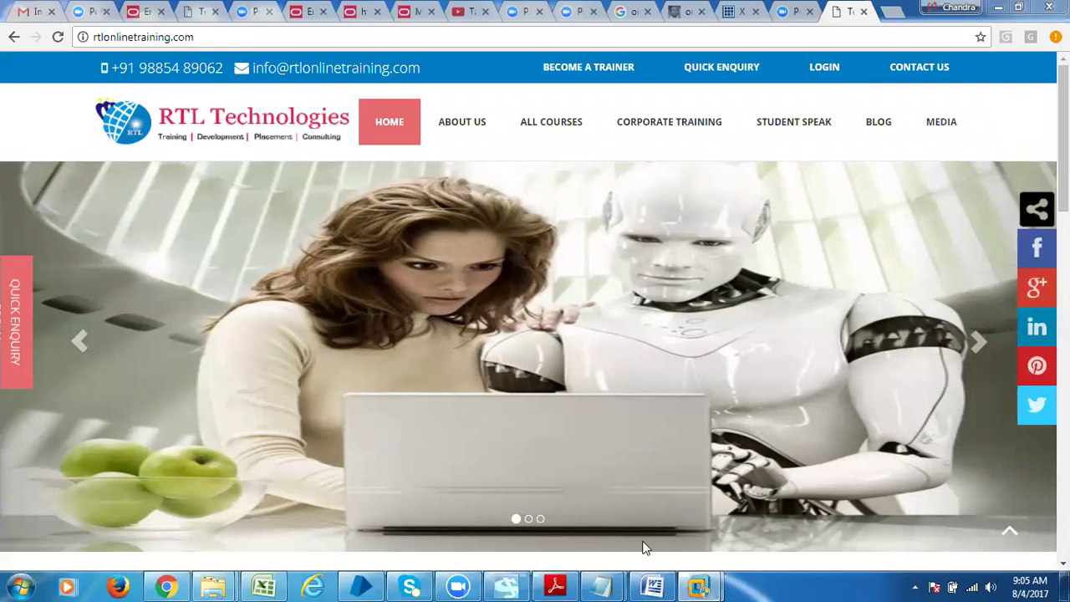
Step: Bring the remote Windows Server 2003 Oracle session back to the front
mouse_move(698, 586)
left_click(735, 535)
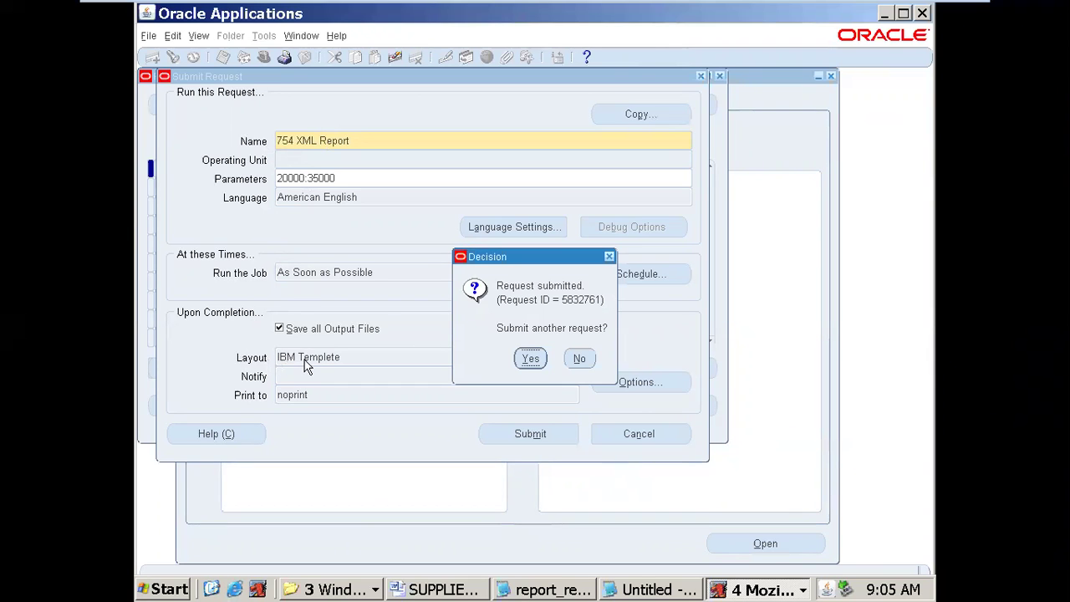
Step: Confirm the 754 XML Report request shows Running with Normal status, then minimize the remote session
left_click(579, 360)
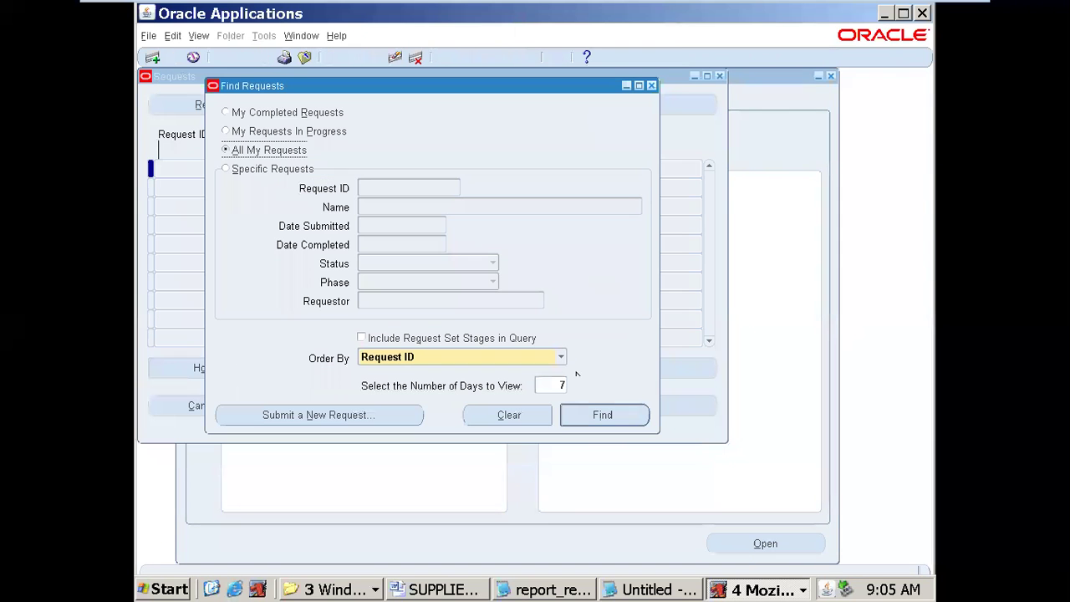
left_click(612, 414)
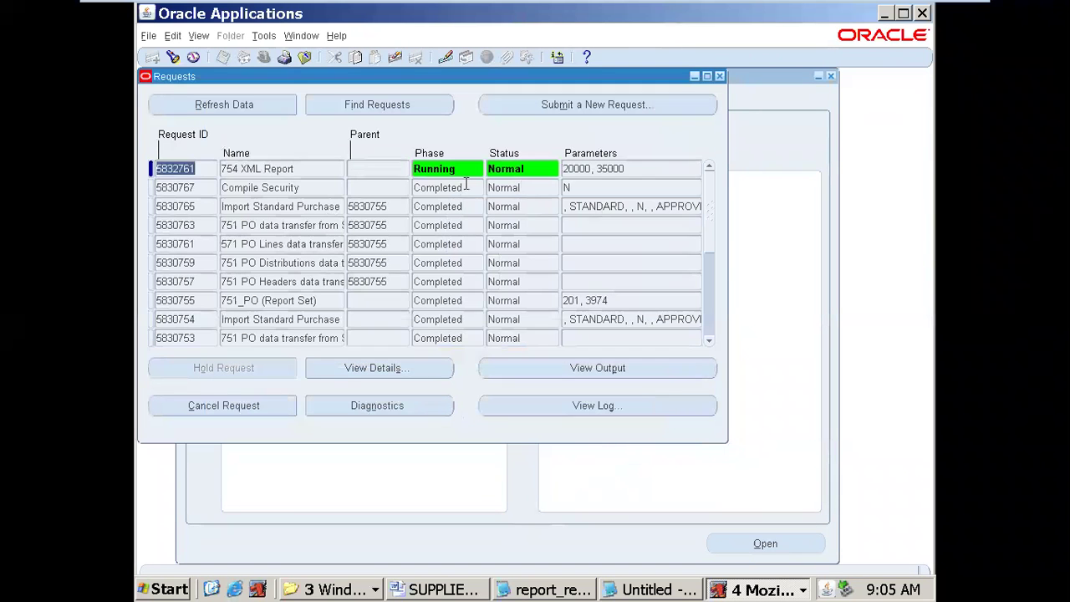
left_click(313, 170)
left_click(442, 172)
left_click(547, 171)
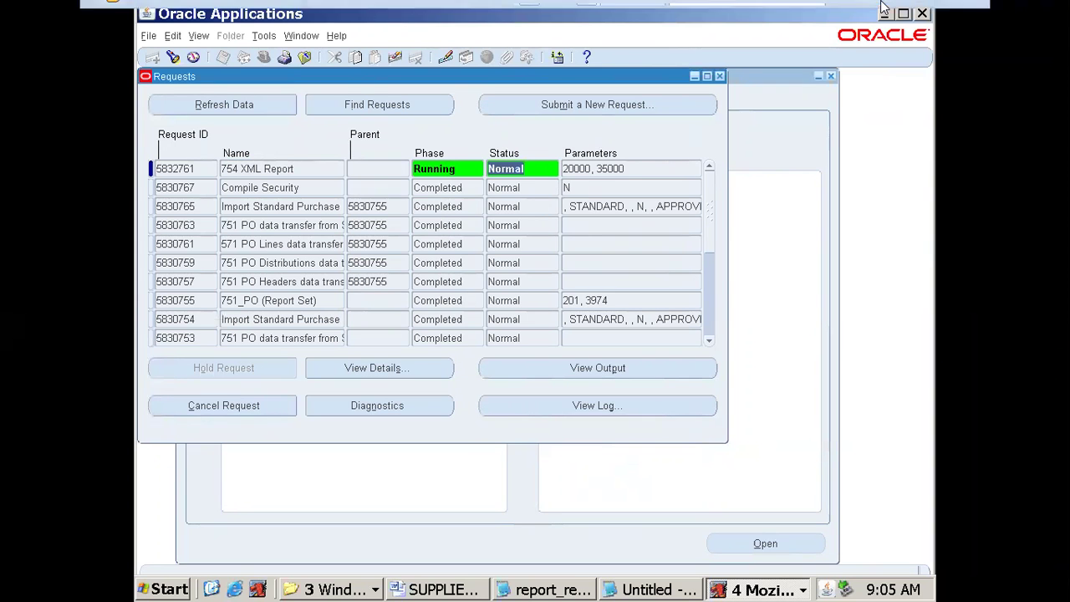
left_click(926, 12)
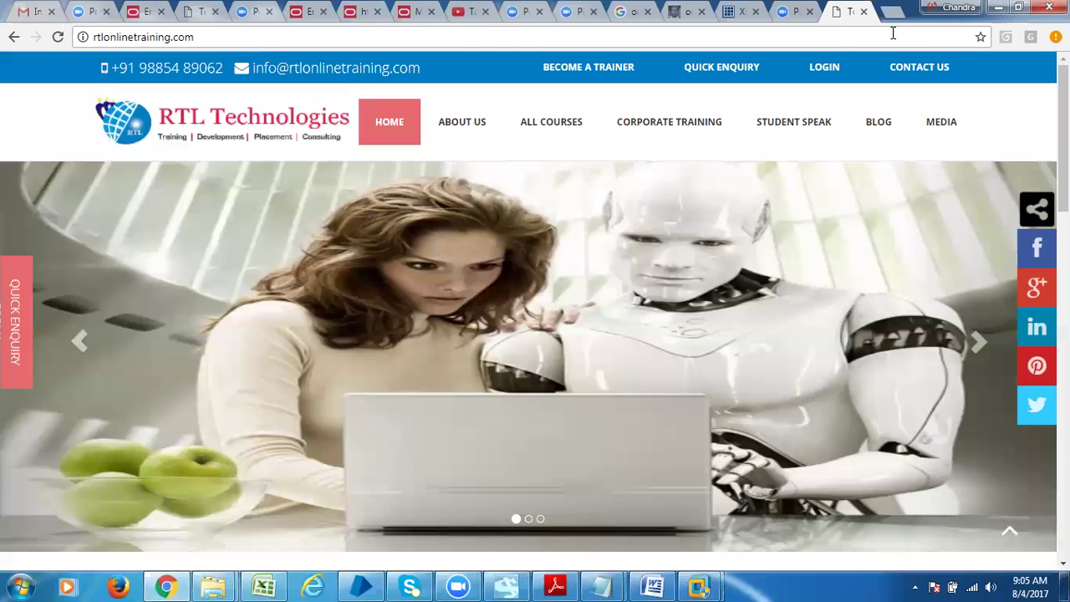
Step: Scroll the Word overview diagram down to REPORT OUTPUT, then switch to the Chrome training site
left_click(651, 587)
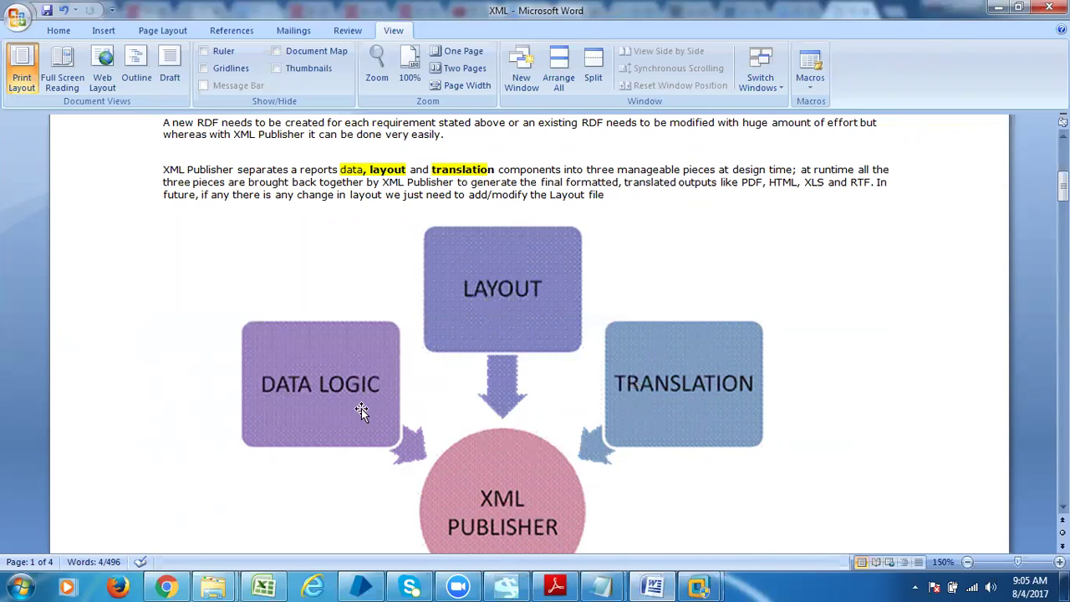
scroll(566, 379, "down", 4)
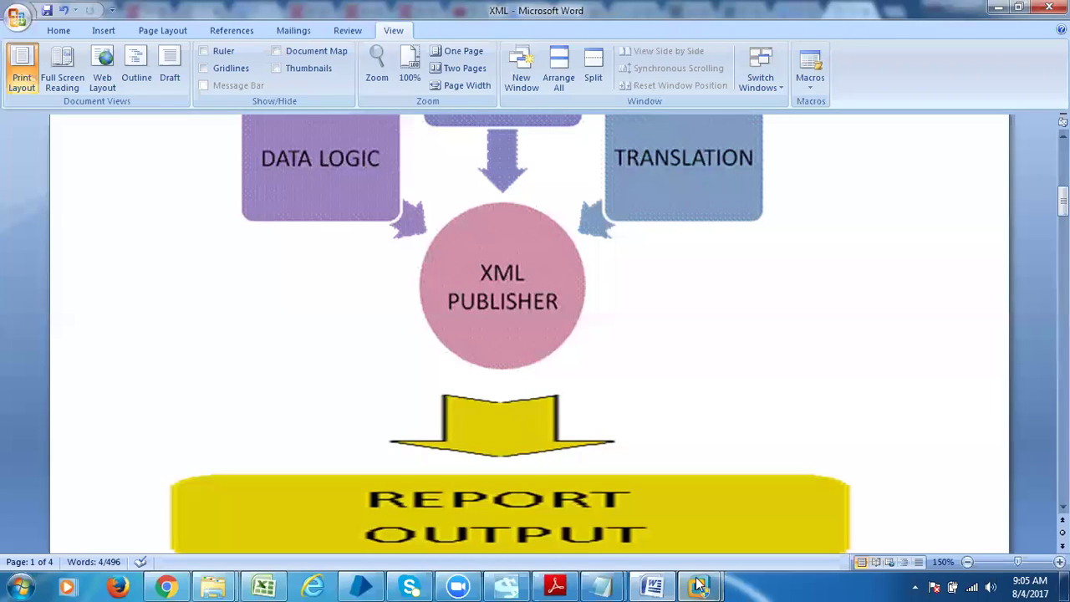
left_click(166, 587)
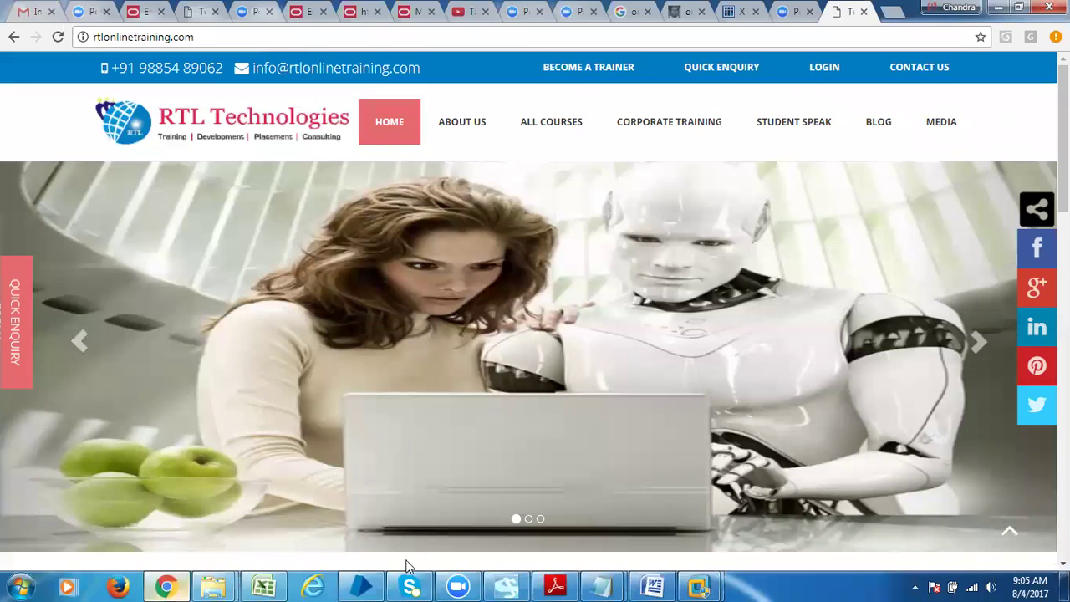
Step: Refresh the Oracle Applications request list and check the 754 XML Report request's parameters
mouse_move(698, 584)
left_click(799, 525)
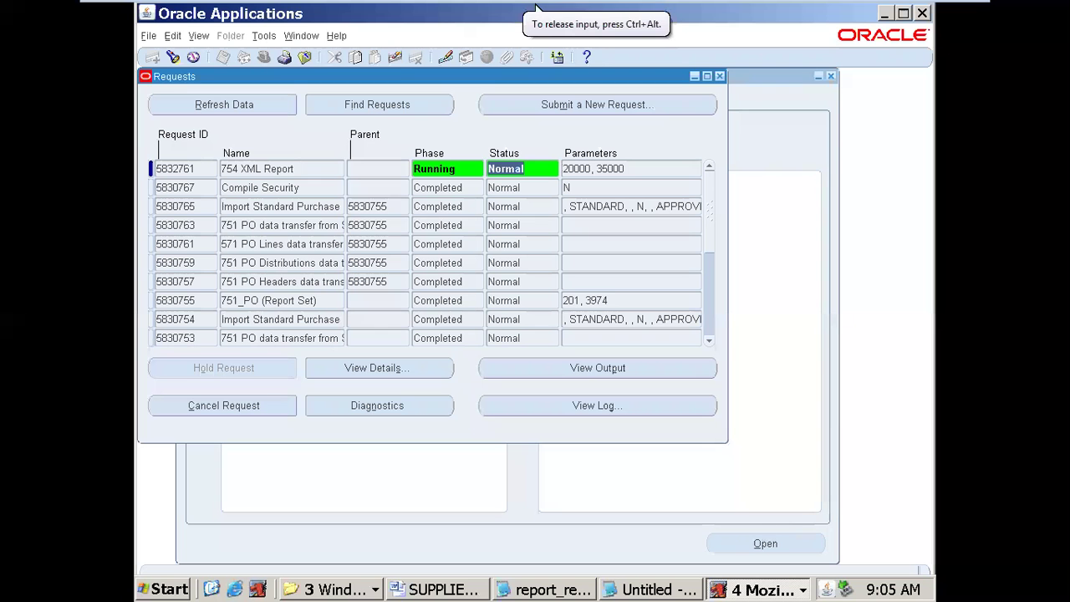
left_click(250, 103)
left_click(253, 111)
left_click(648, 168)
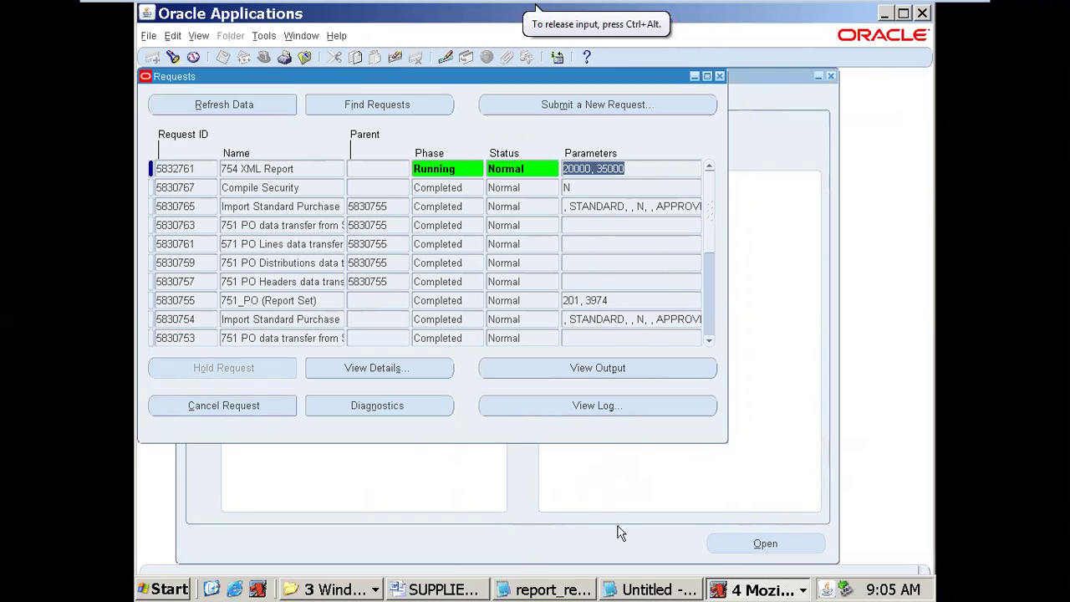
Step: Look over the supplier RTF template's preview formats and the logged-in user on the EBS home page
left_click(435, 586)
left_click(275, 79)
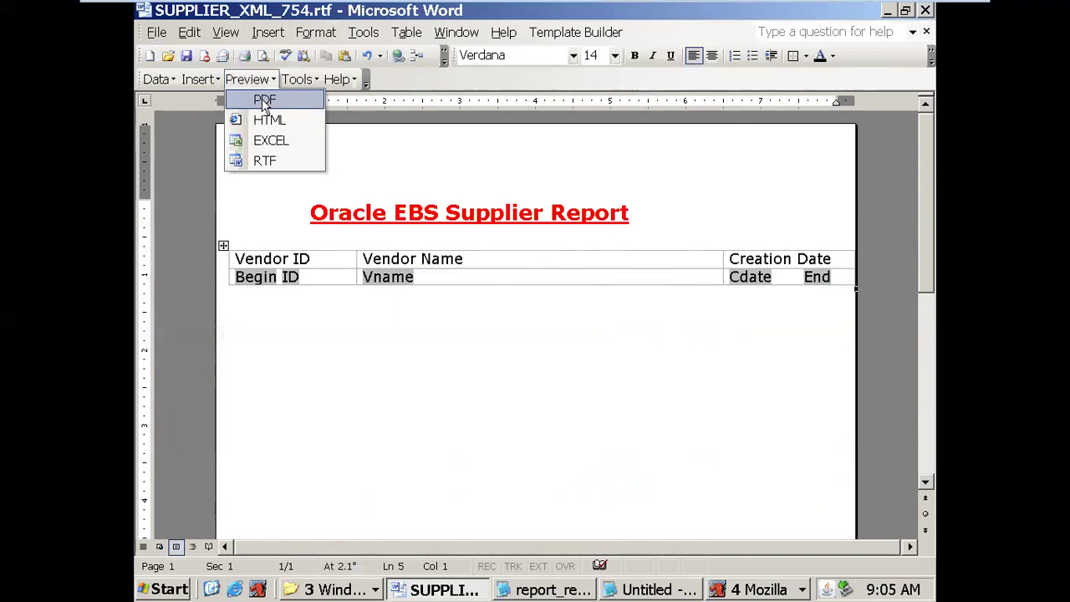
left_click(756, 589)
left_click(802, 566)
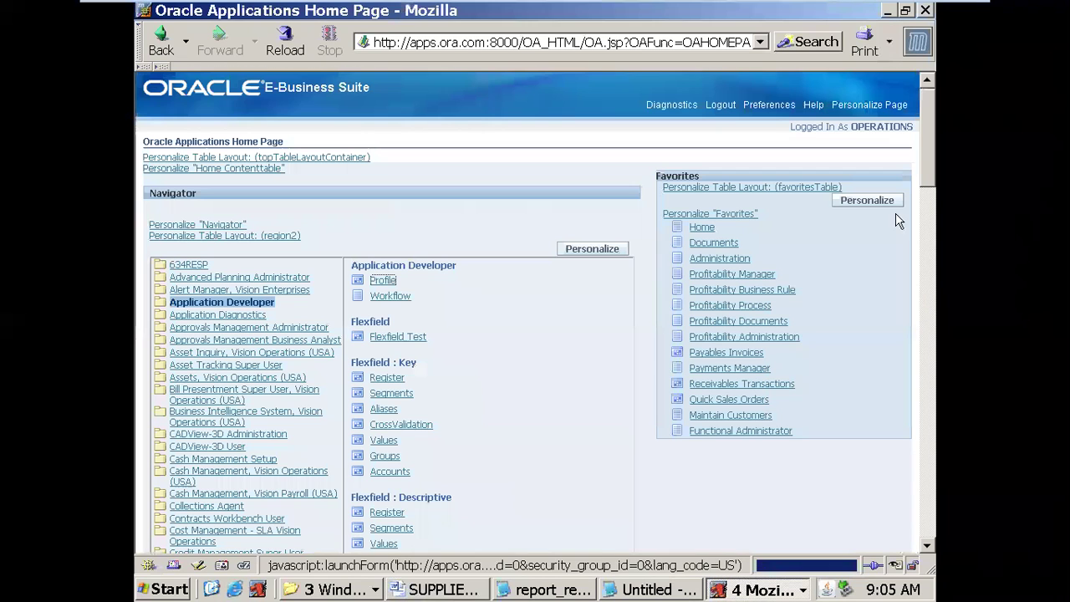
left_click_drag(850, 126, 917, 138)
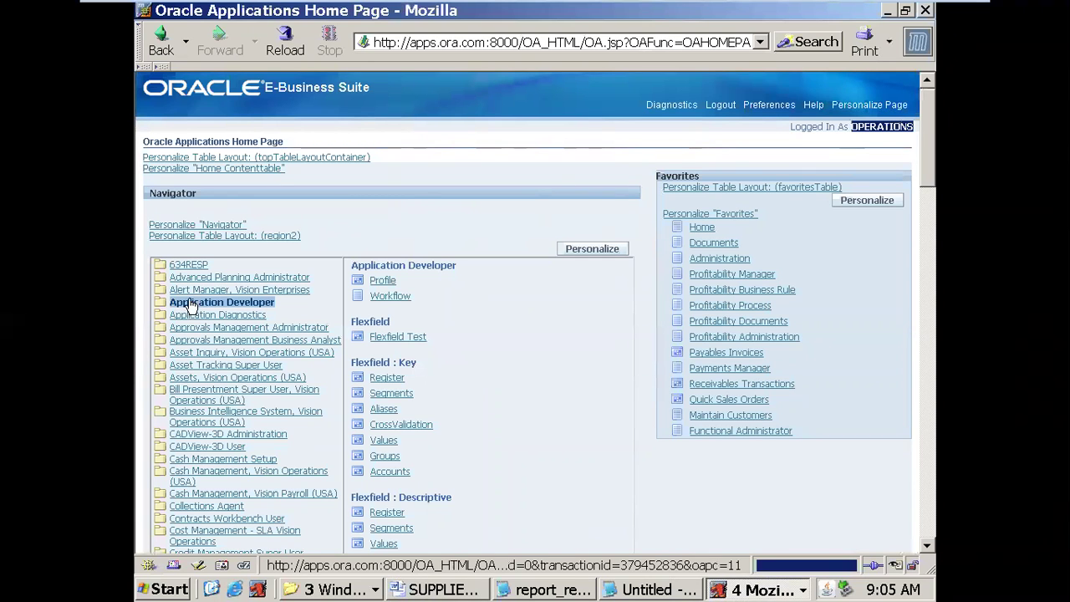
left_click(757, 590)
left_click(756, 494)
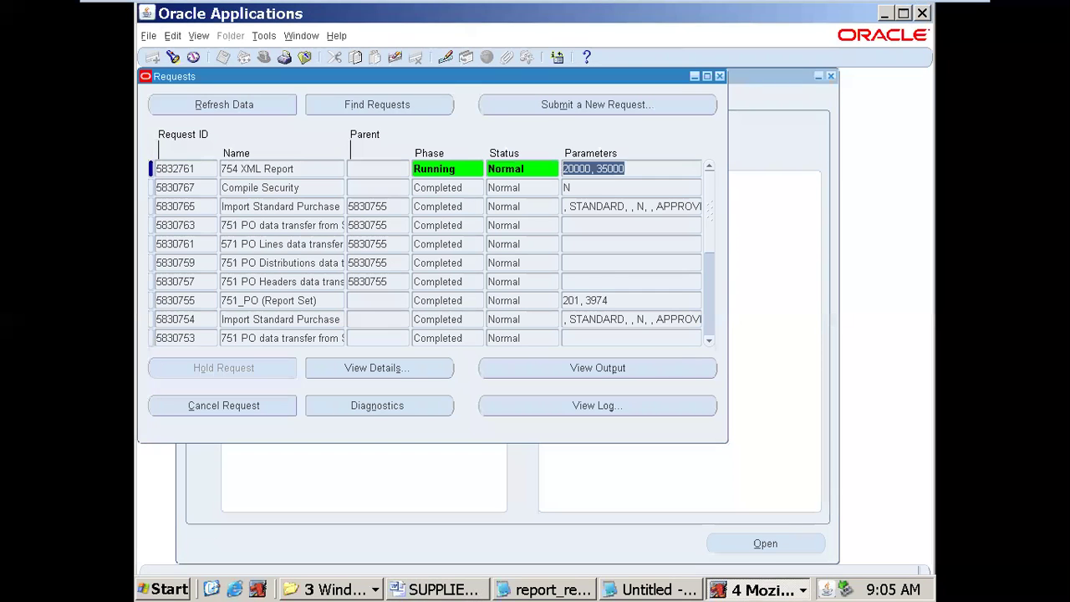
Step: Keep refreshing the request list to see whether the 754 XML Report request has finished
left_click(280, 106)
left_click(595, 168)
left_click(258, 106)
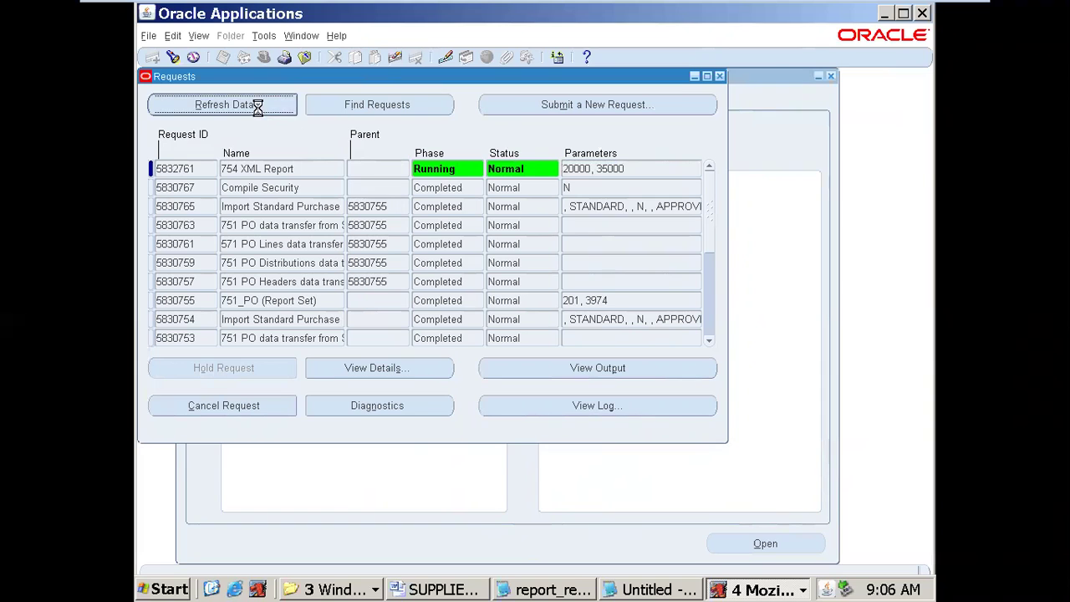
left_click(299, 173)
left_click(280, 107)
left_click(253, 109)
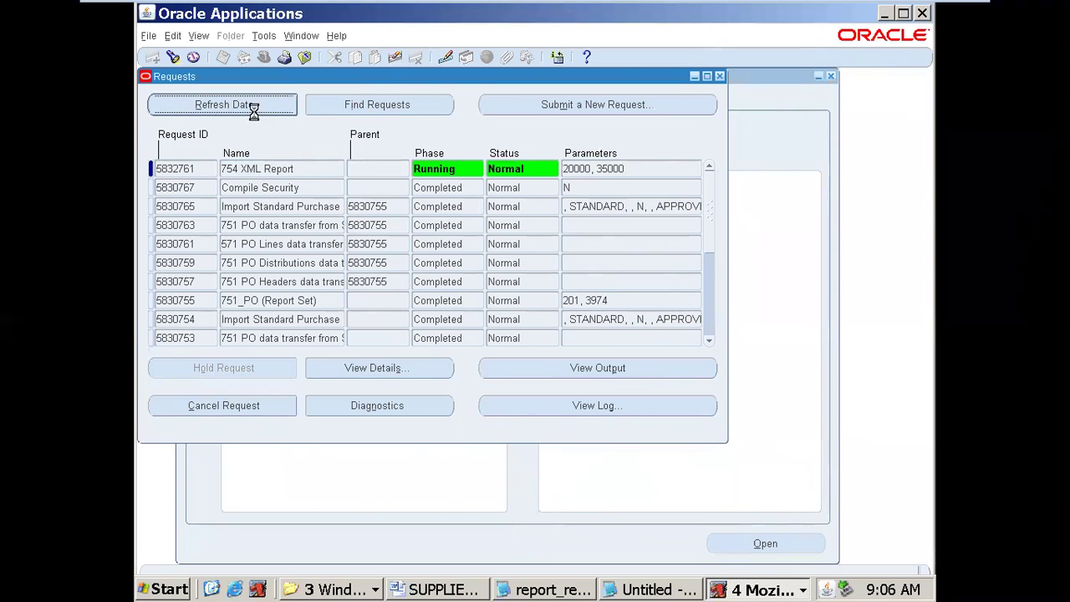
left_click(252, 110)
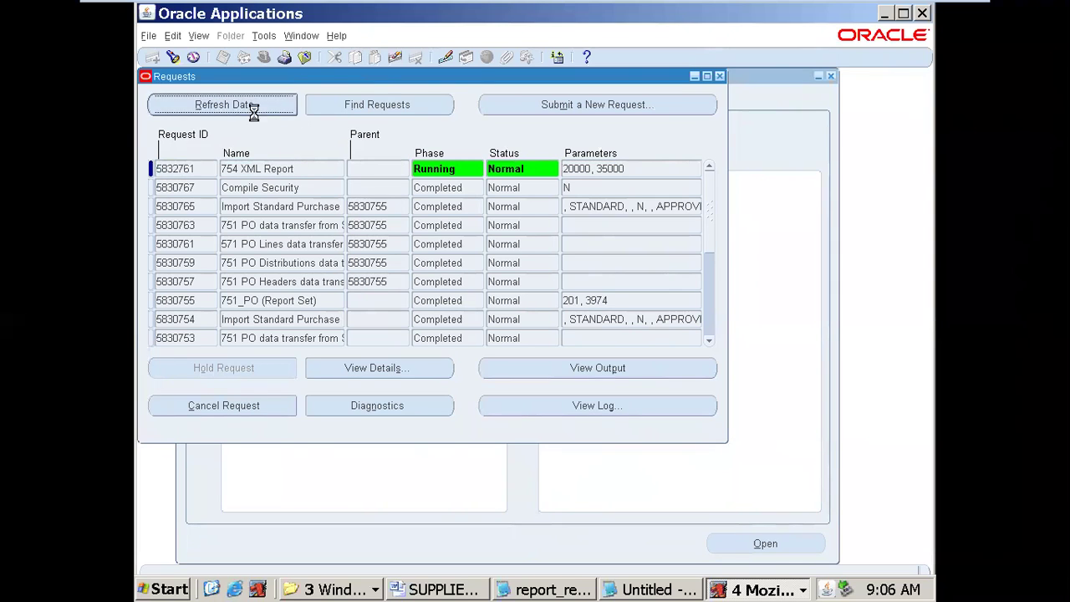
left_click(307, 173)
Step: Close the Word template document and return to the Requests form
left_click(438, 590)
right_click(438, 590)
left_click(473, 574)
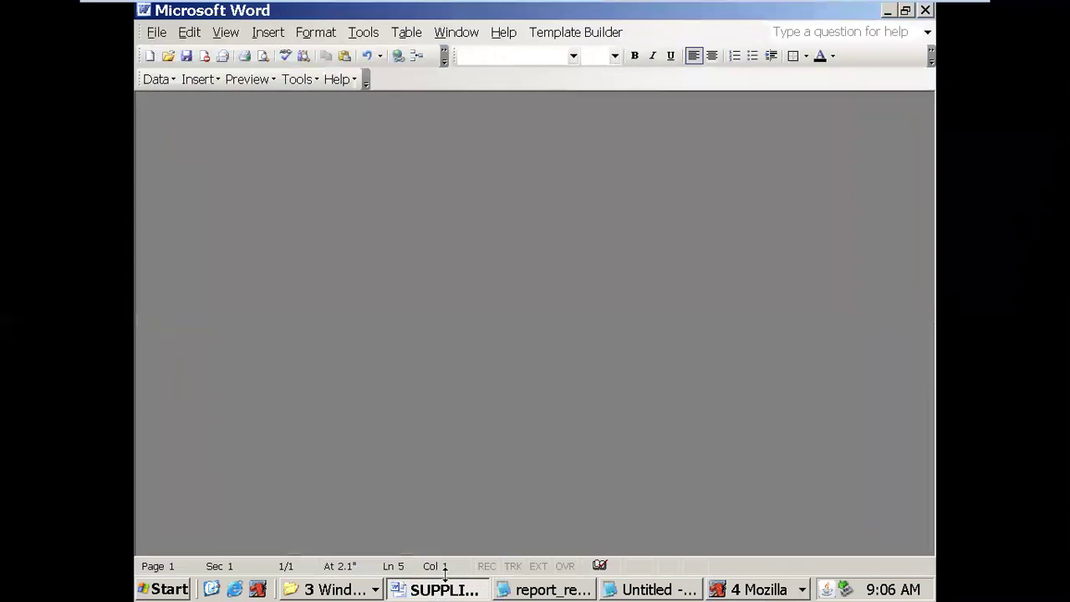
left_click(368, 590)
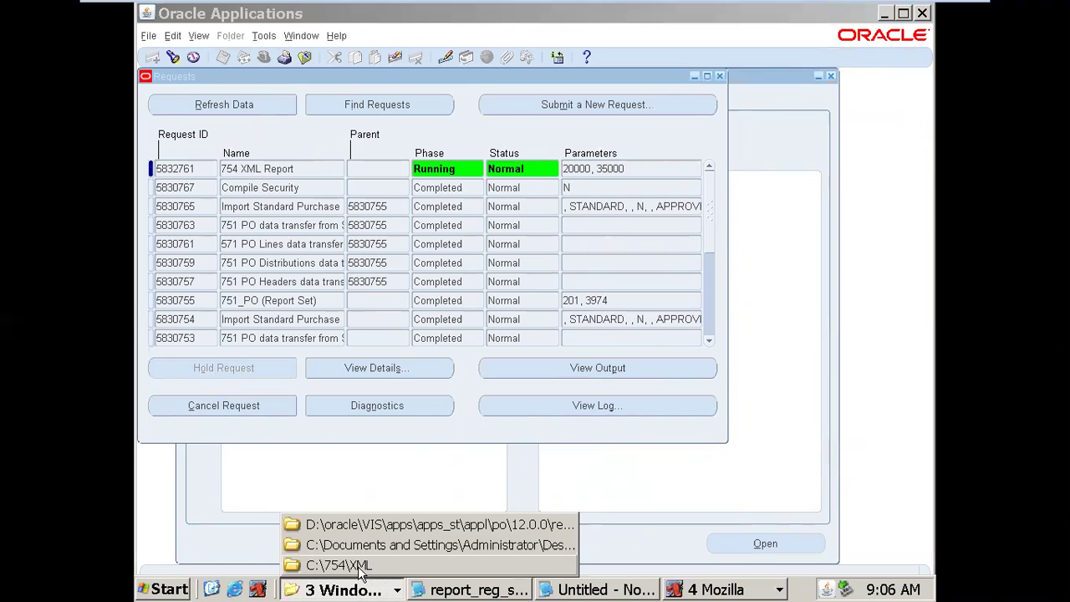
left_click(268, 176)
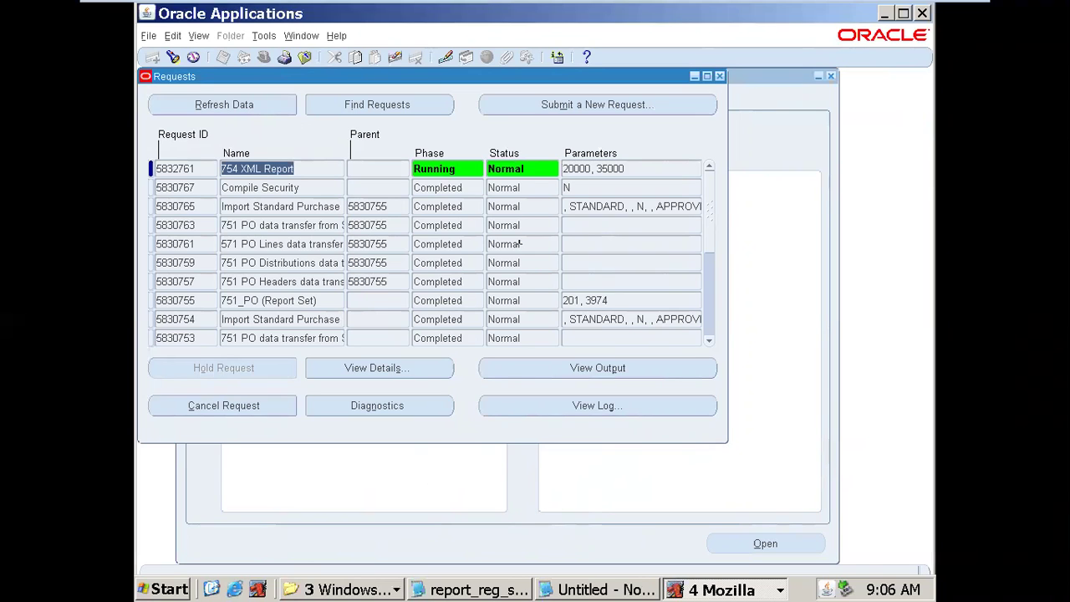
Step: Refresh until request 5832761 shows Completed with Warning, then close the Requests window
left_click(253, 105)
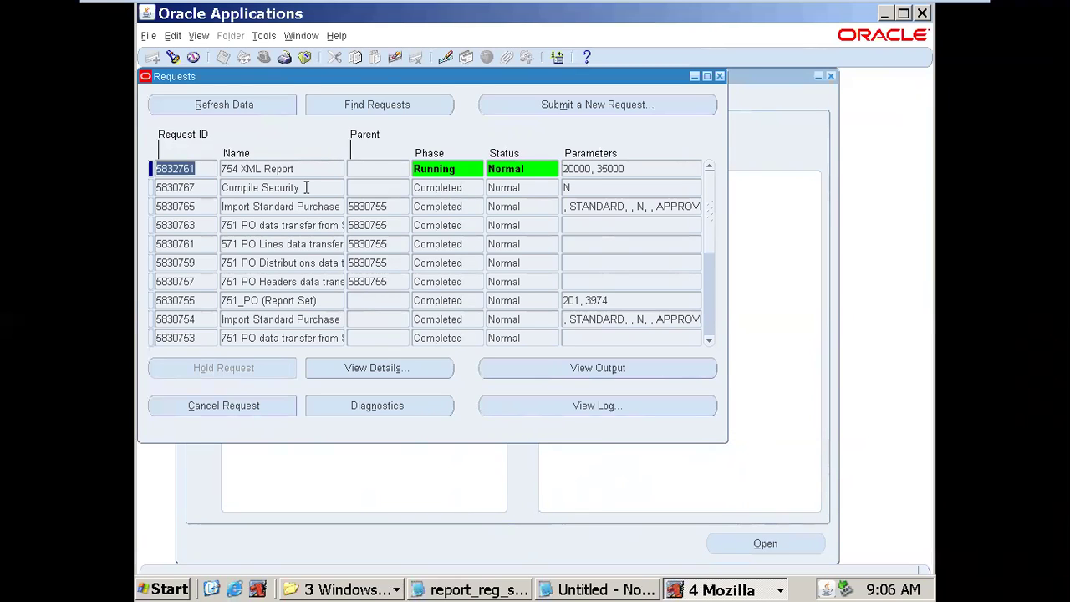
left_click(234, 104)
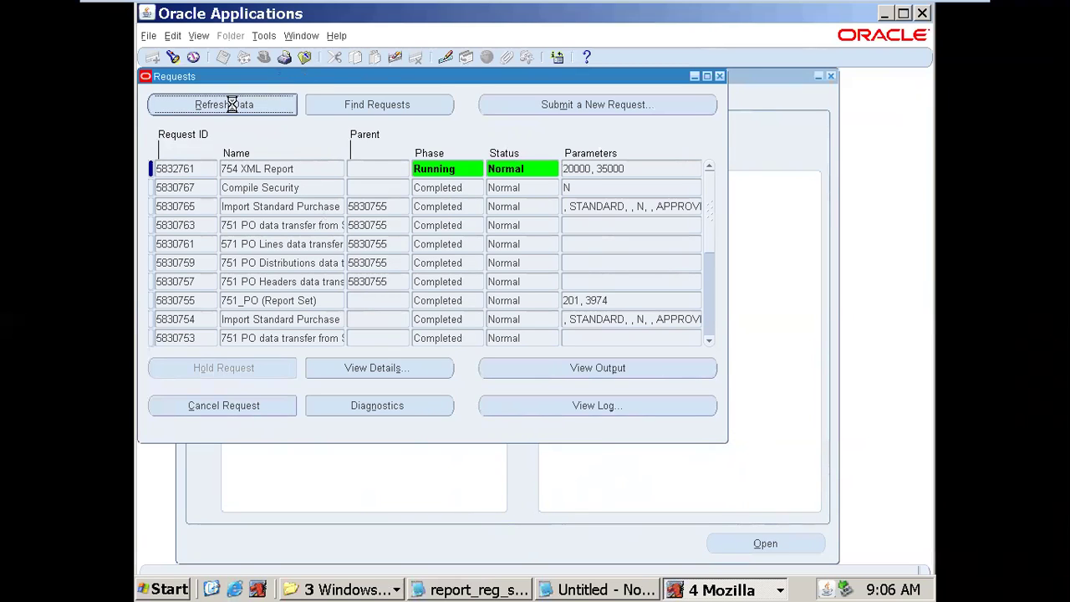
left_click(319, 168)
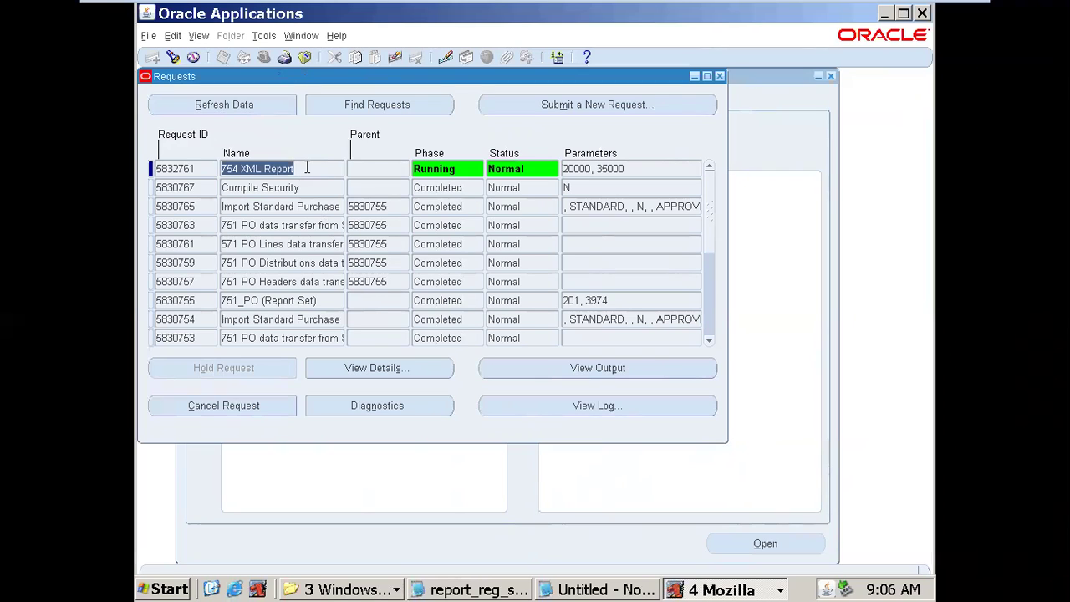
left_click(282, 107)
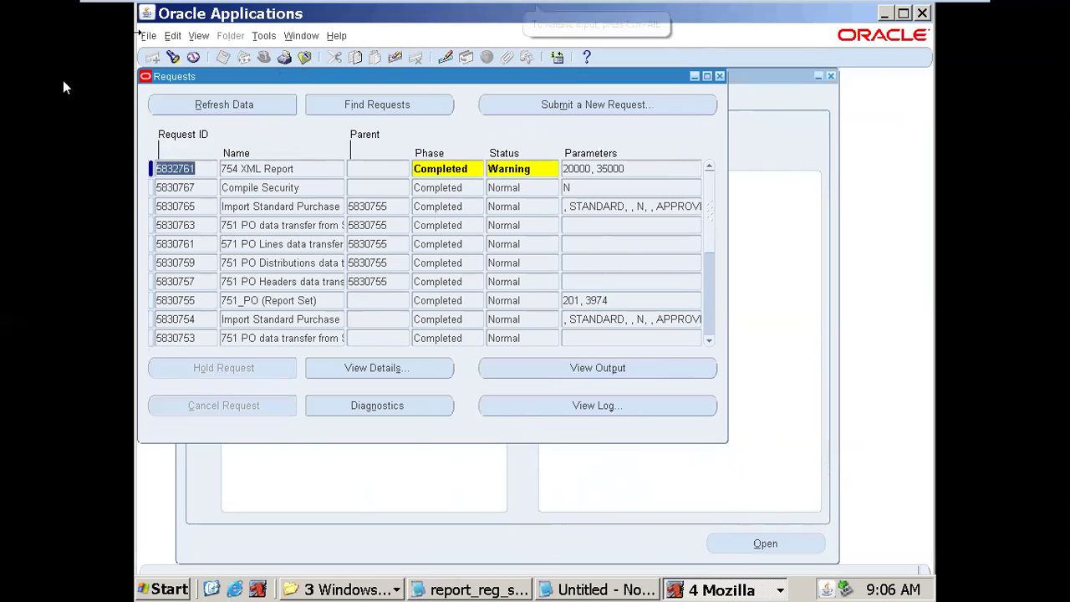
double_click(466, 171)
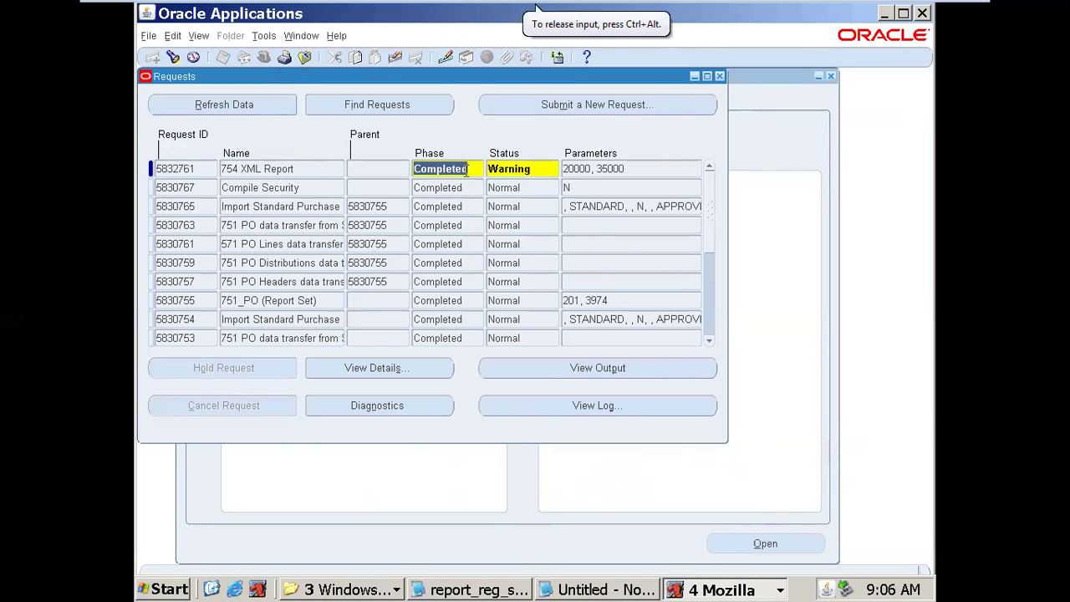
double_click(549, 171)
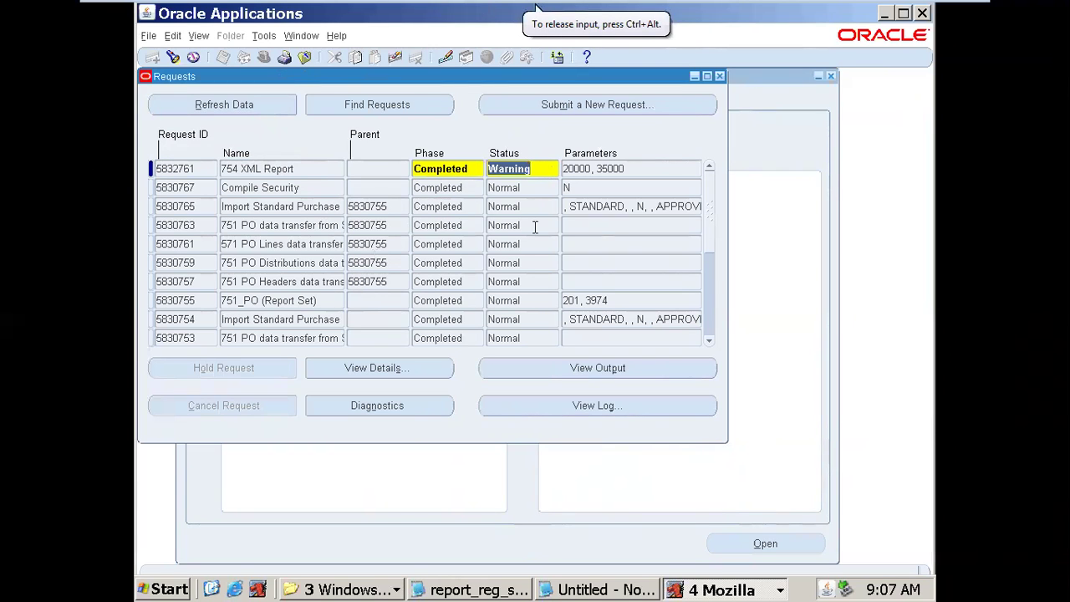
left_click(719, 76)
Step: Switch to System Administrator and query request group 754GROUP in the Request Groups form
left_click(262, 59)
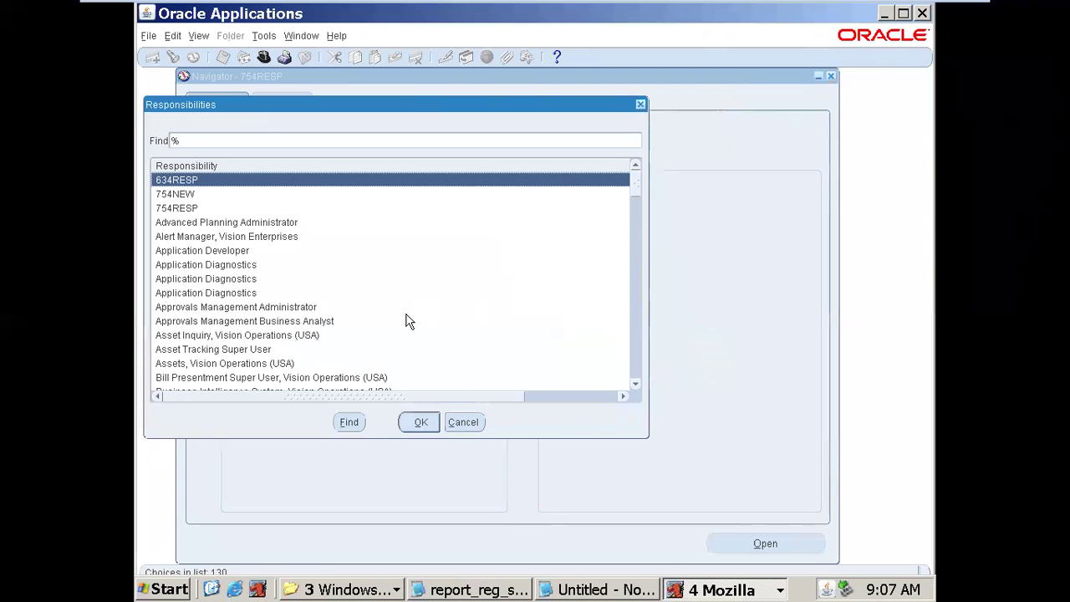
type("system Administrat")
left_click(256, 197)
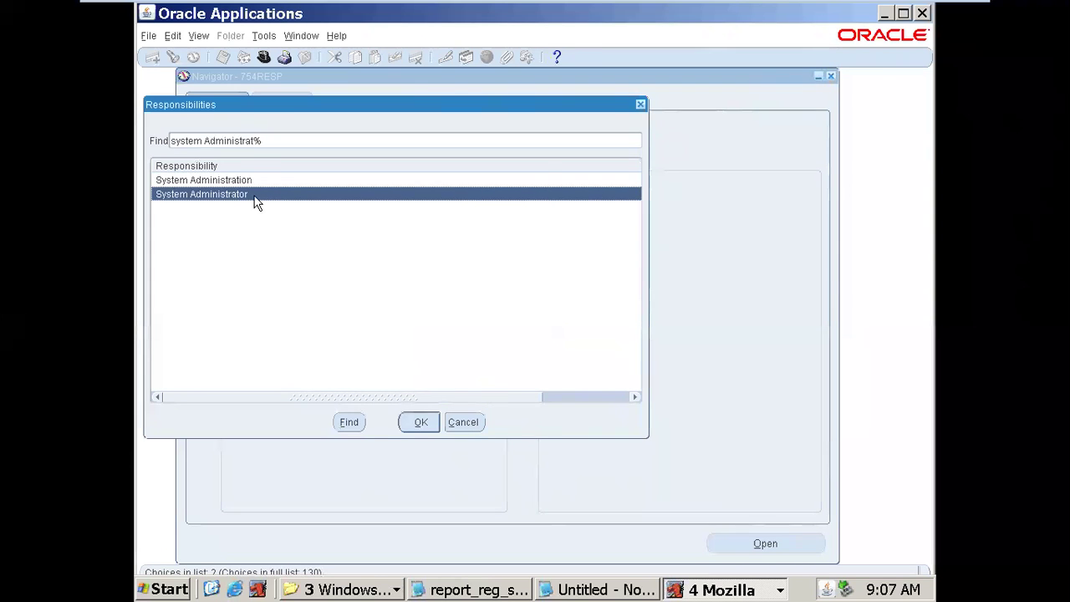
double_click(255, 200)
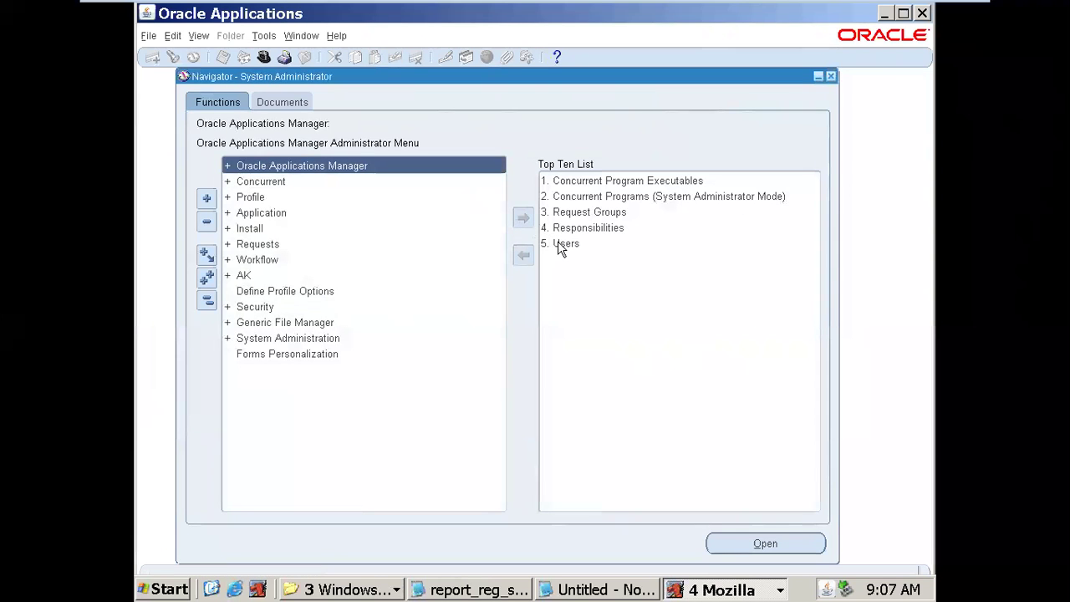
double_click(568, 214)
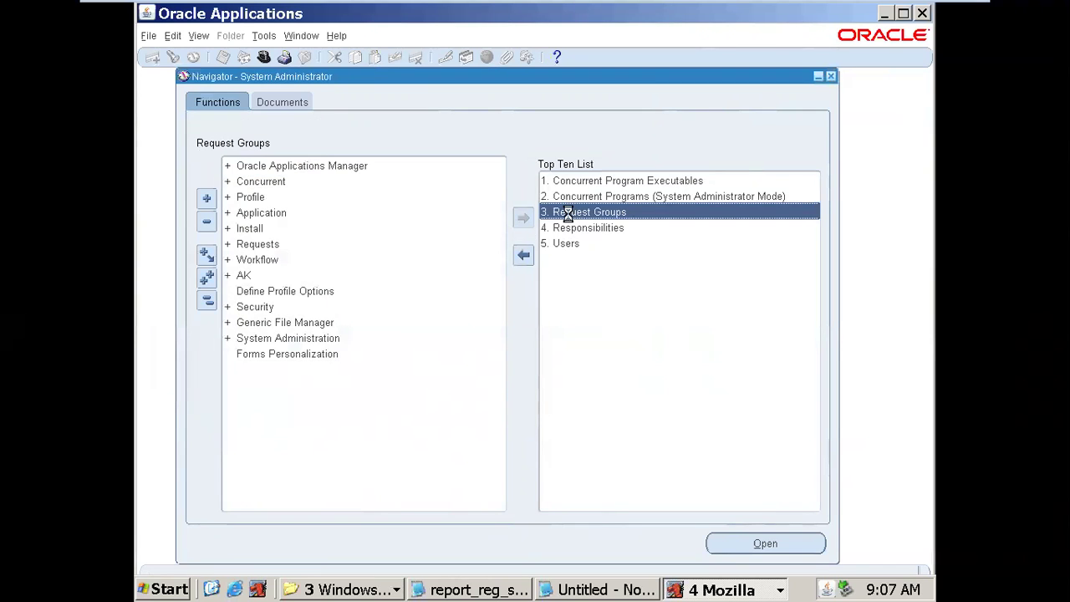
key("F11")
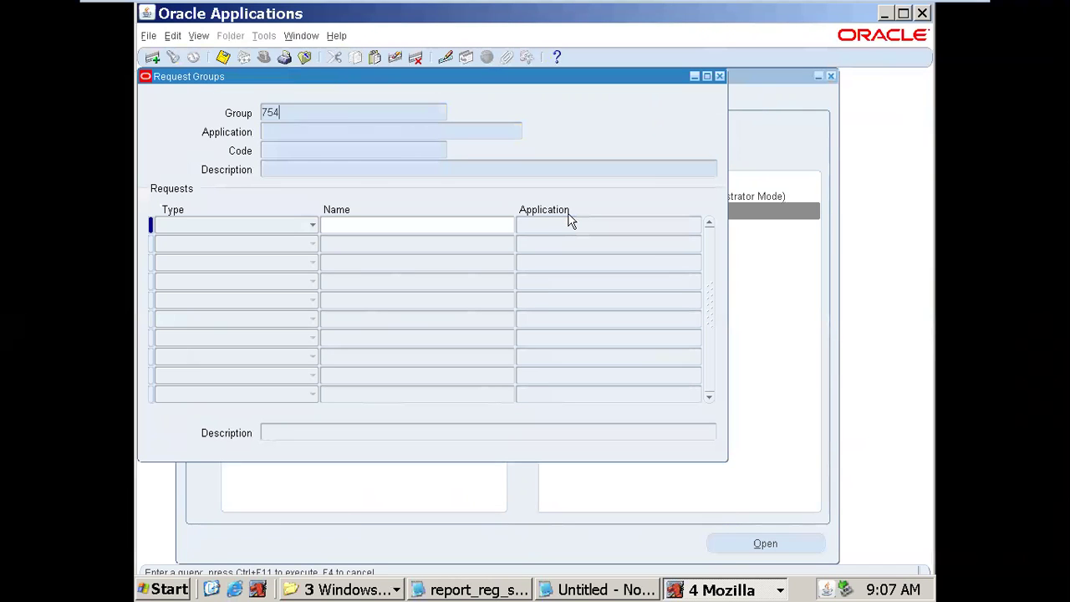
type("754GROUP")
key("ctrl+F11")
Step: Add a new program row for XML Report Publisher to the 754GROUP request group
left_click(381, 302)
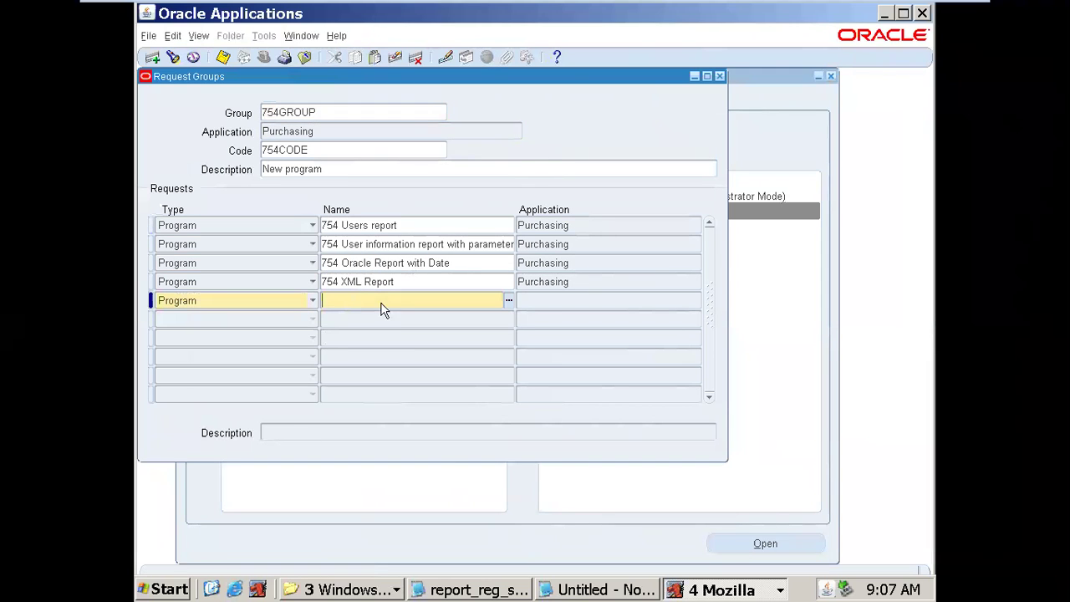
type("xml %")
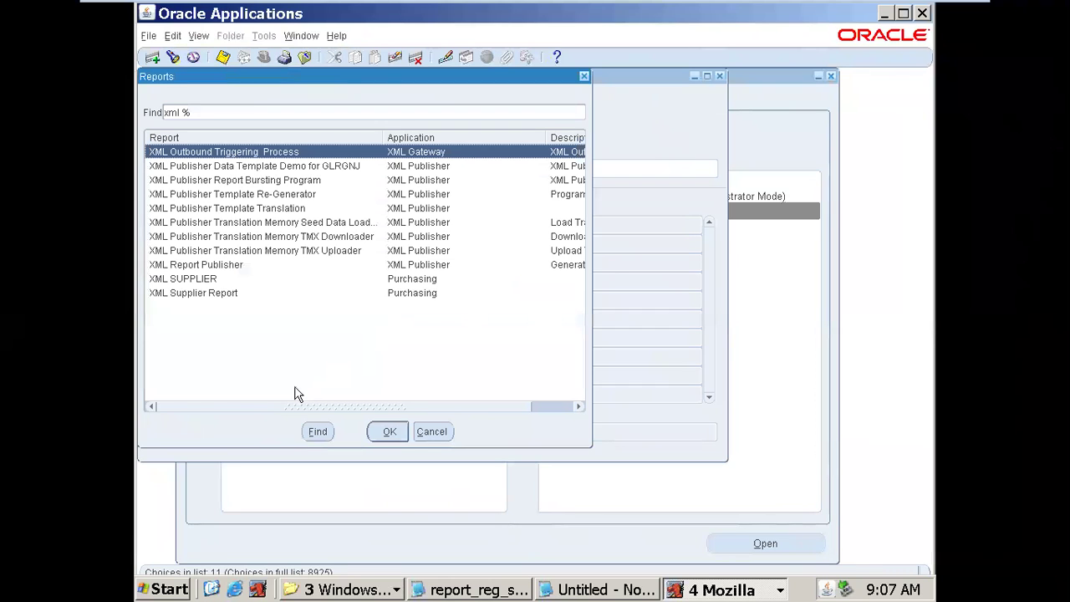
left_click_drag(264, 407, 222, 406)
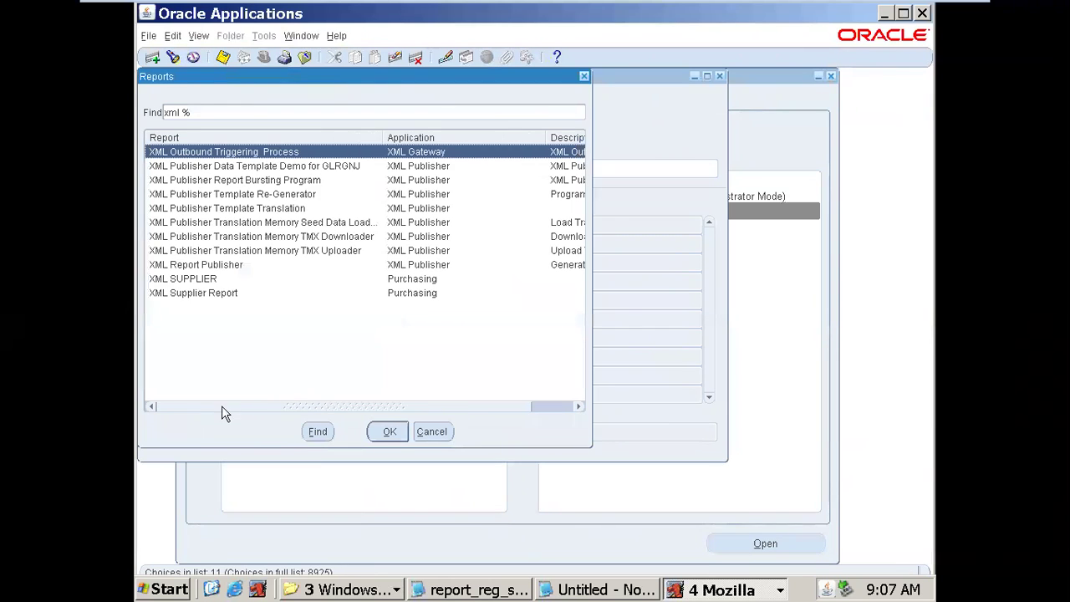
left_click(221, 265)
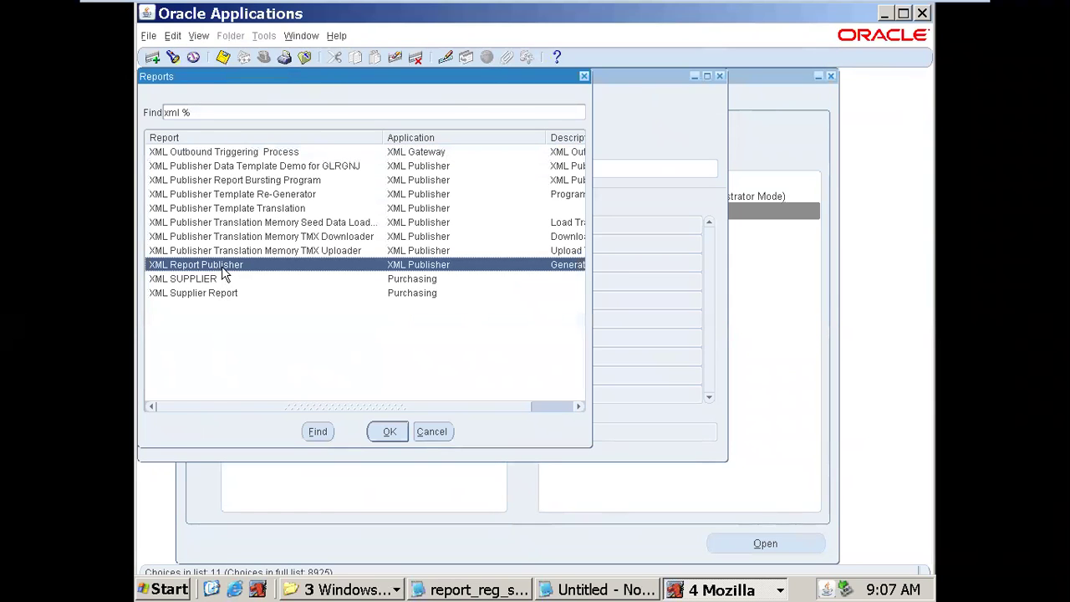
left_click(381, 434)
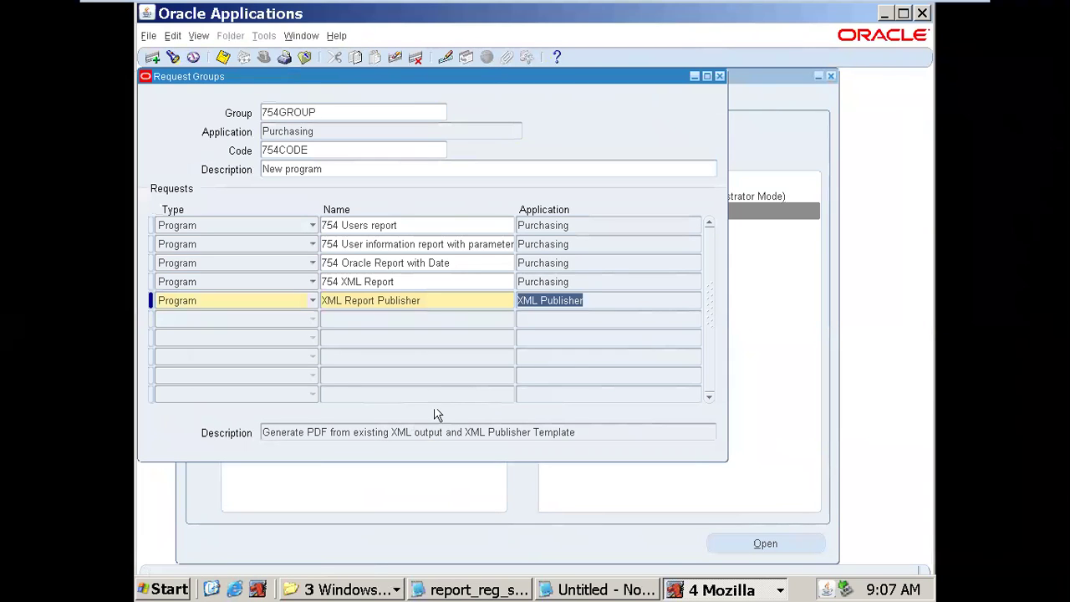
left_click(435, 303)
left_click(343, 434)
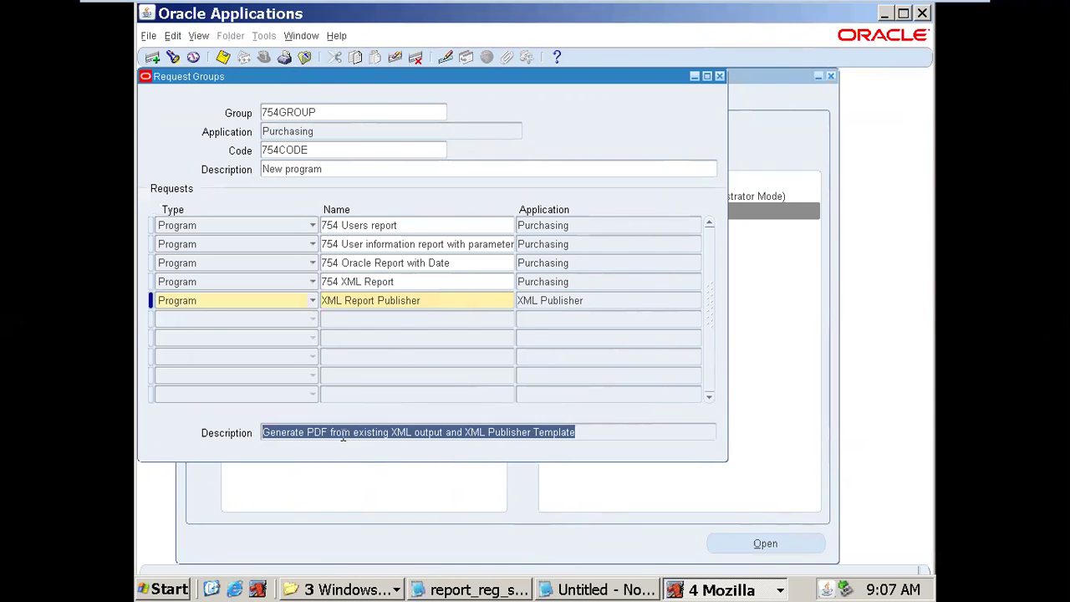
left_click_drag(307, 432, 441, 432)
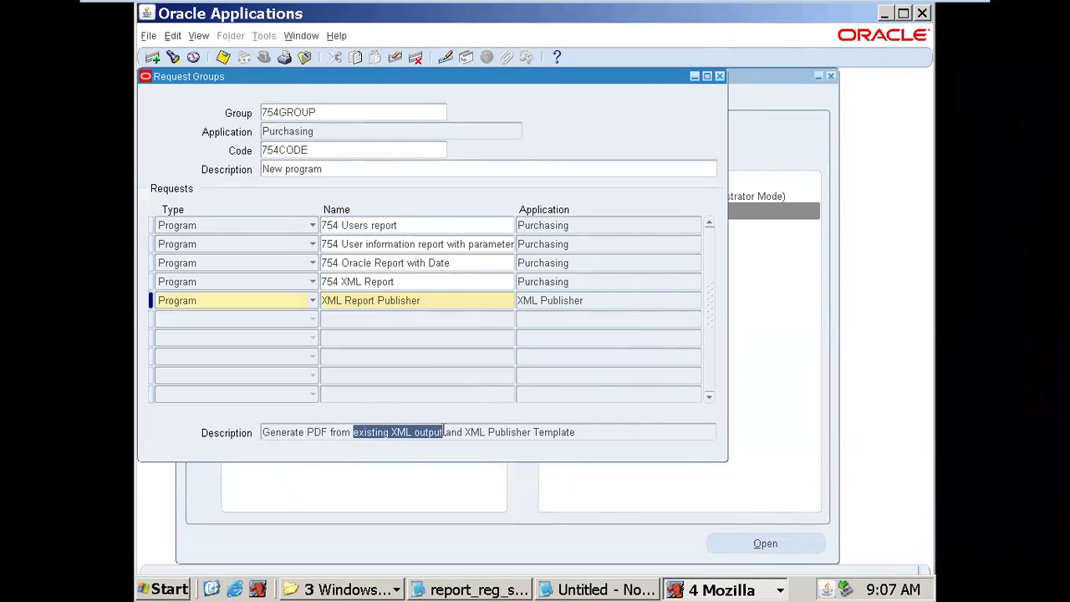
Step: Switch to the 754RESP responsibility and start submitting a single new request
left_click(718, 76)
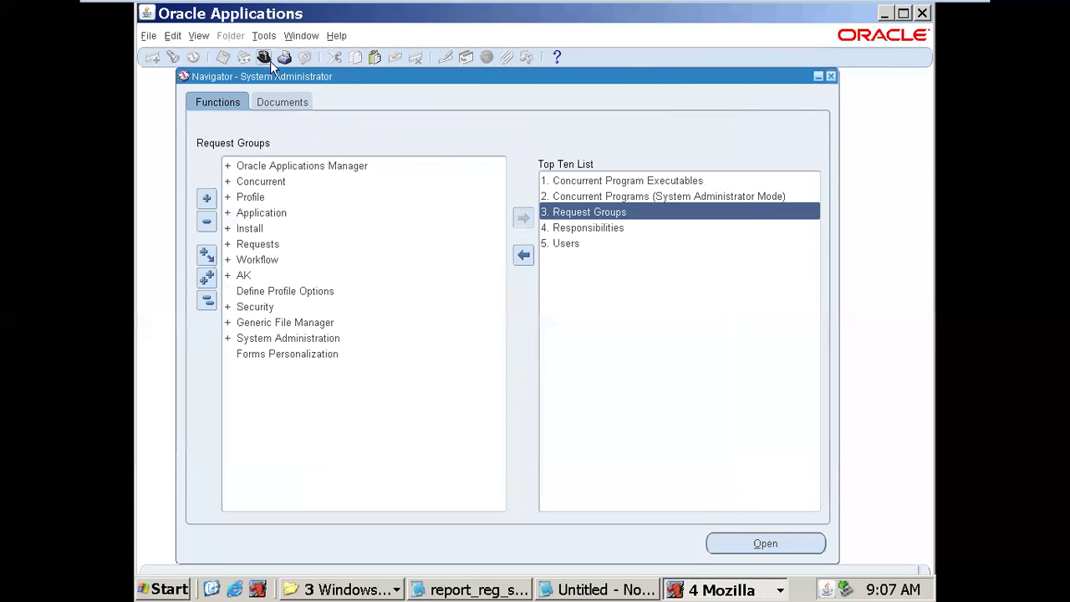
left_click(185, 208)
double_click(185, 208)
left_click(198, 35)
left_click(210, 234)
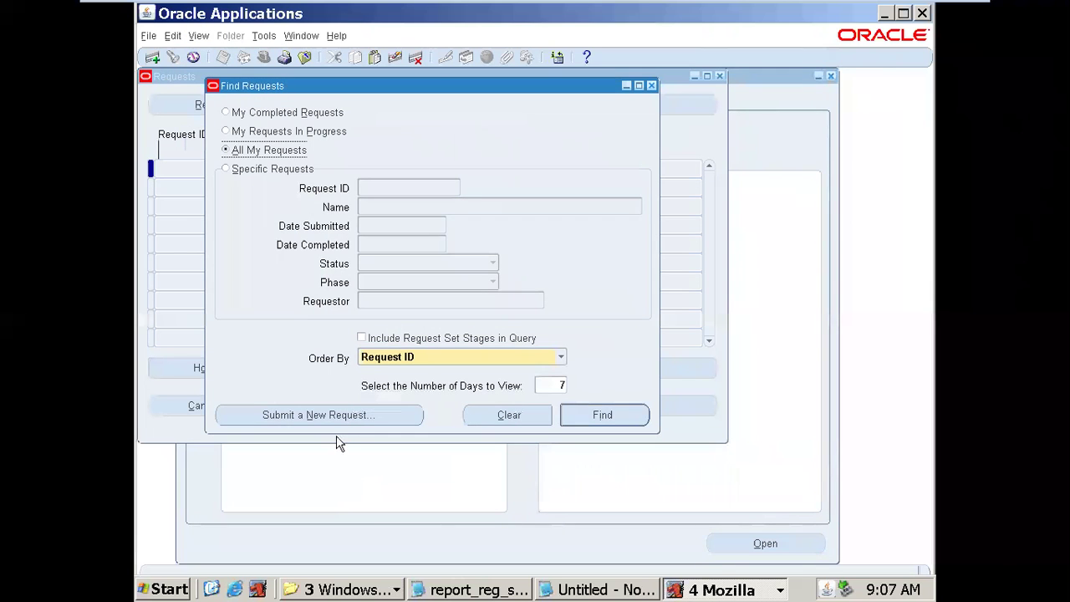
left_click(339, 415)
left_click(434, 338)
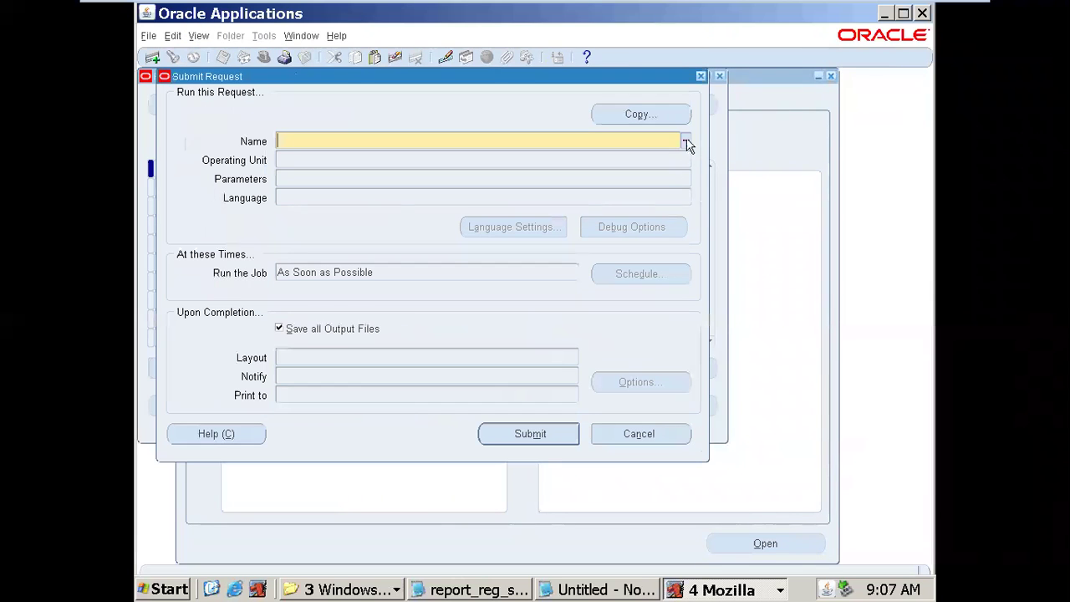
Step: Submit XML Report Publisher for 754 XML Report using IBM Templete, en-US, PDF output
left_click(686, 142)
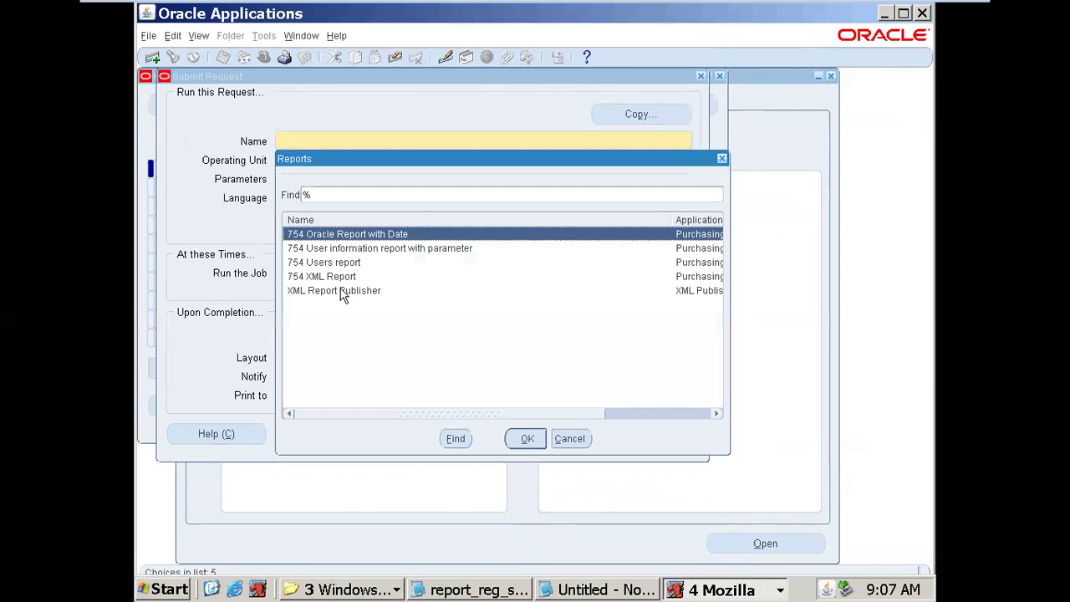
left_click(339, 276)
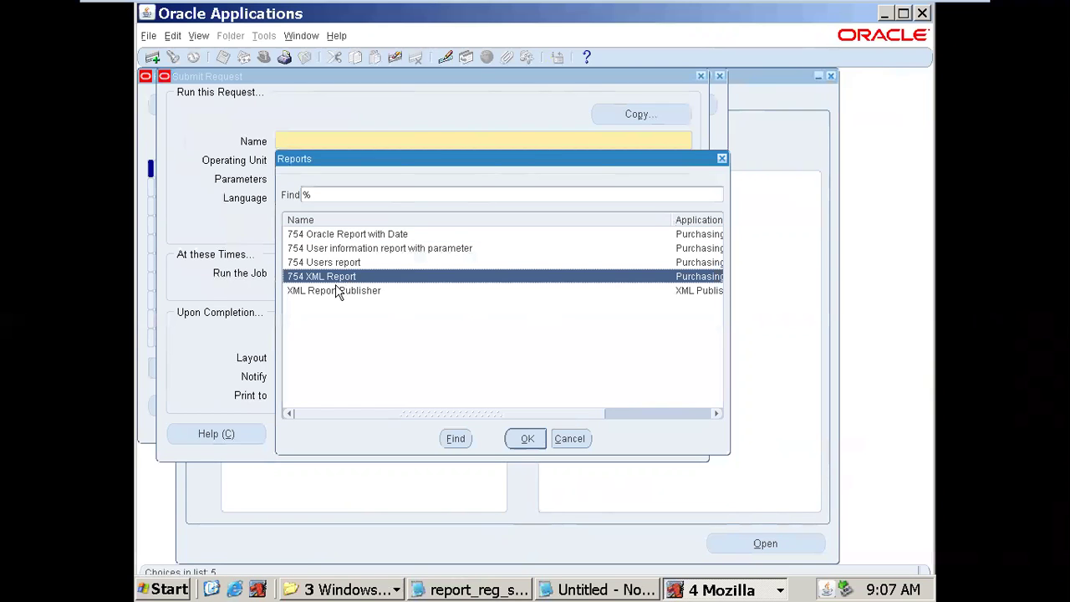
double_click(338, 290)
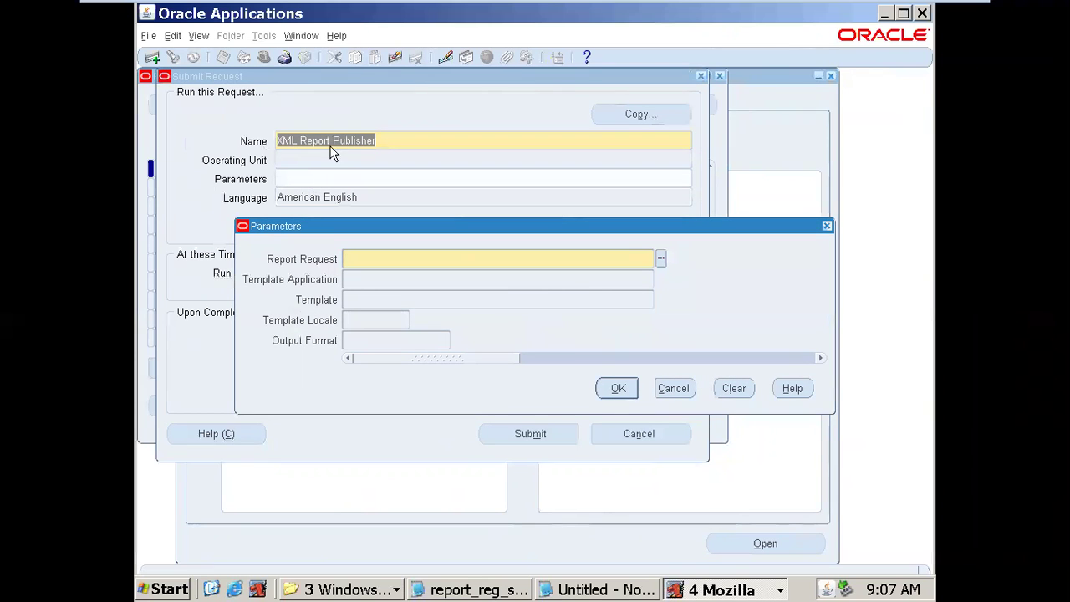
left_click(660, 259)
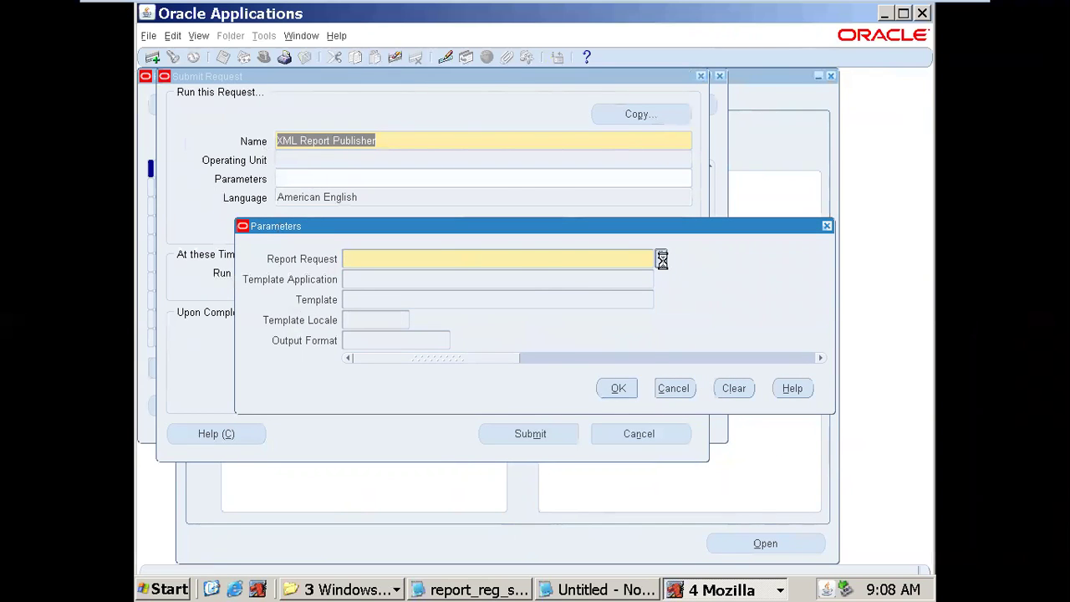
key("Escape")
left_click(551, 291)
left_click(660, 299)
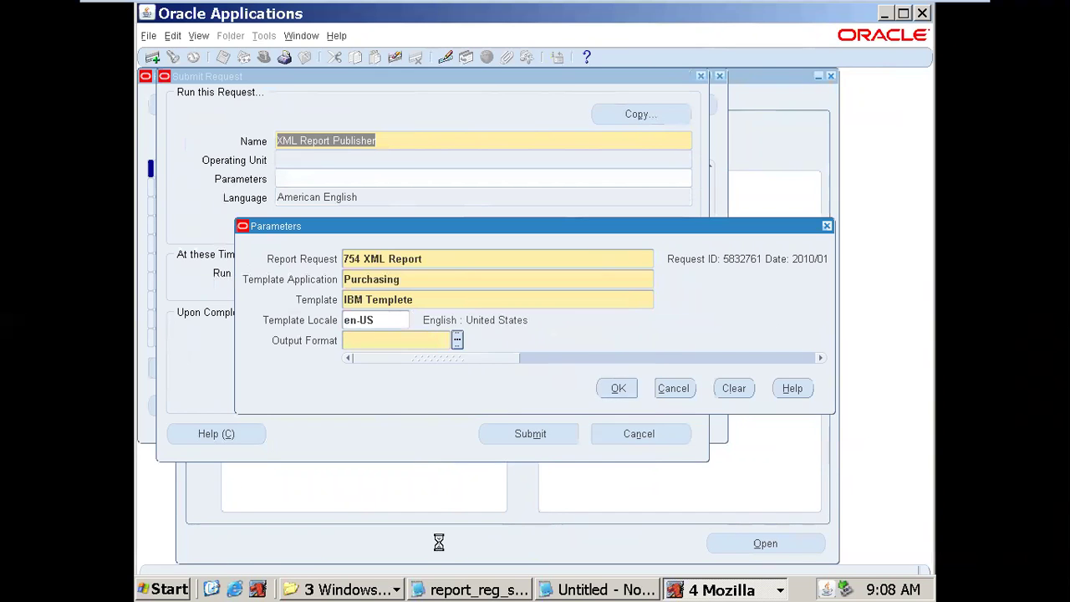
double_click(329, 367)
left_click(614, 387)
left_click(558, 429)
left_click(579, 359)
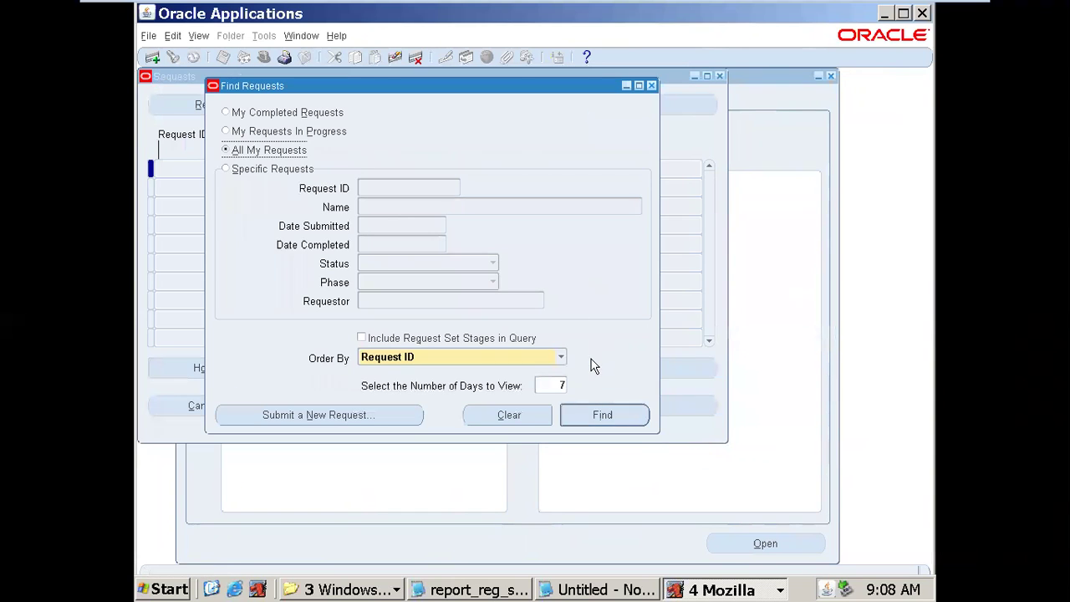
left_click(577, 411)
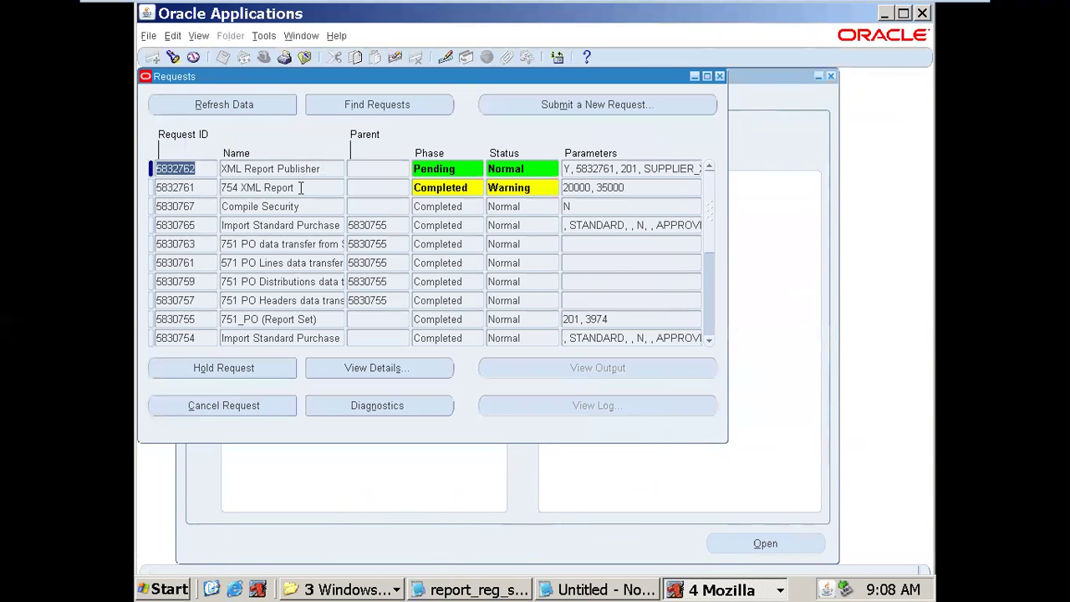
Step: Check the phase and status of the 754 XML Report and publisher requests, refreshing the list
left_click(301, 187)
left_click(436, 188)
left_click(541, 187)
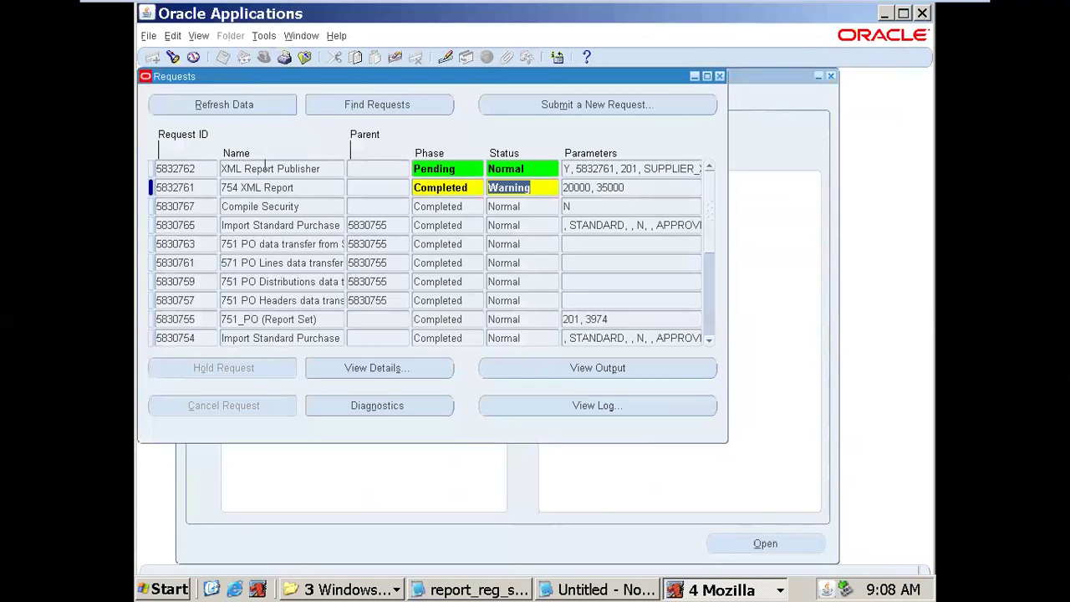
left_click(265, 168)
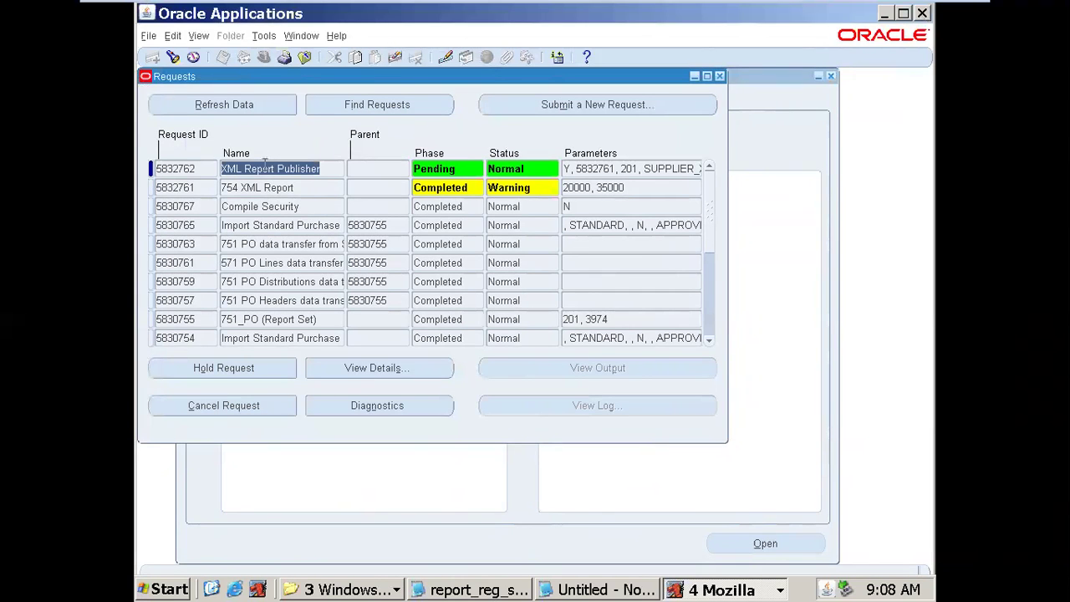
left_click(257, 106)
left_click(257, 106)
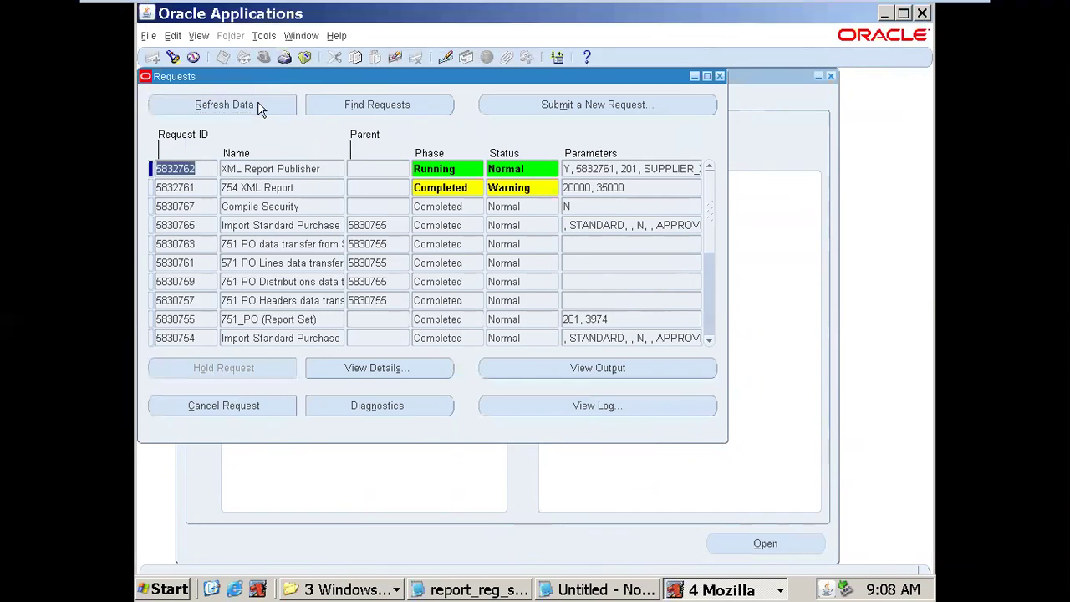
left_click(257, 106)
left_click(280, 107)
Step: Refresh until the XML Report Publisher request completes Normal, then view its output
left_click(302, 187)
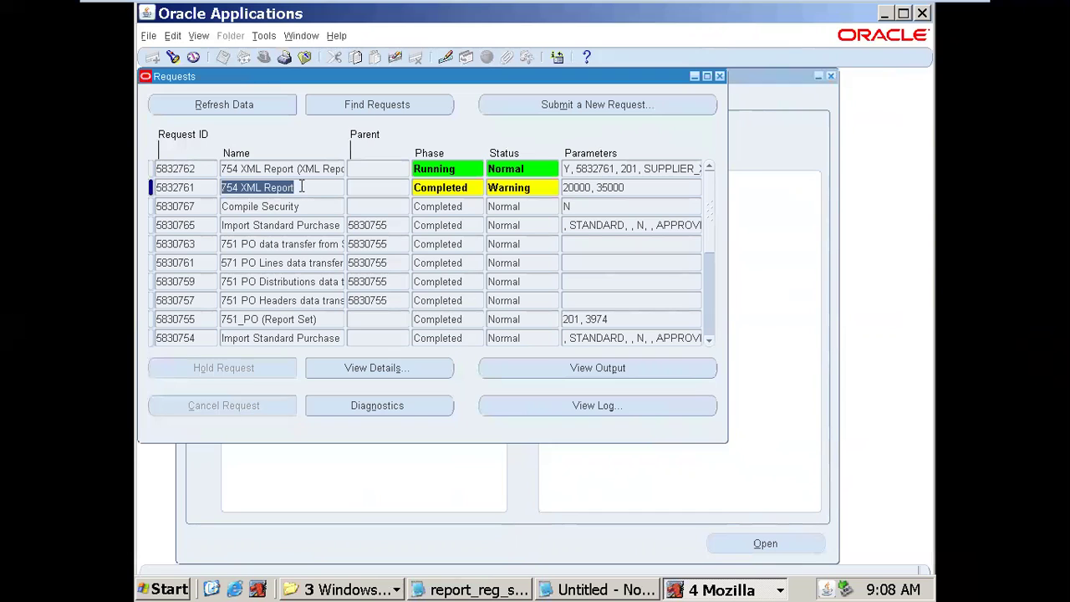
left_click(276, 108)
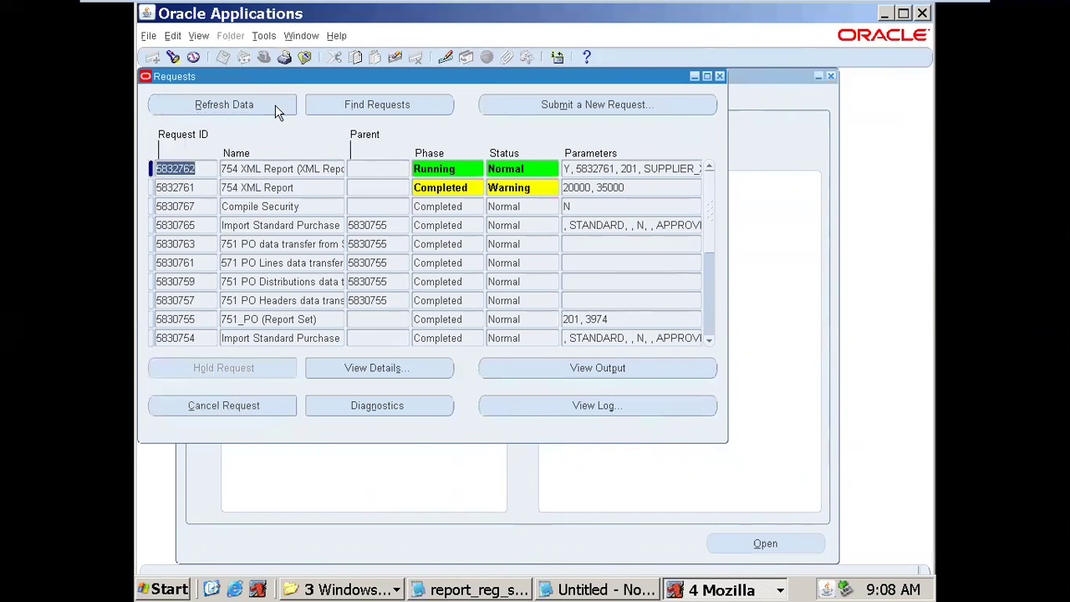
left_click(275, 169)
left_click(252, 107)
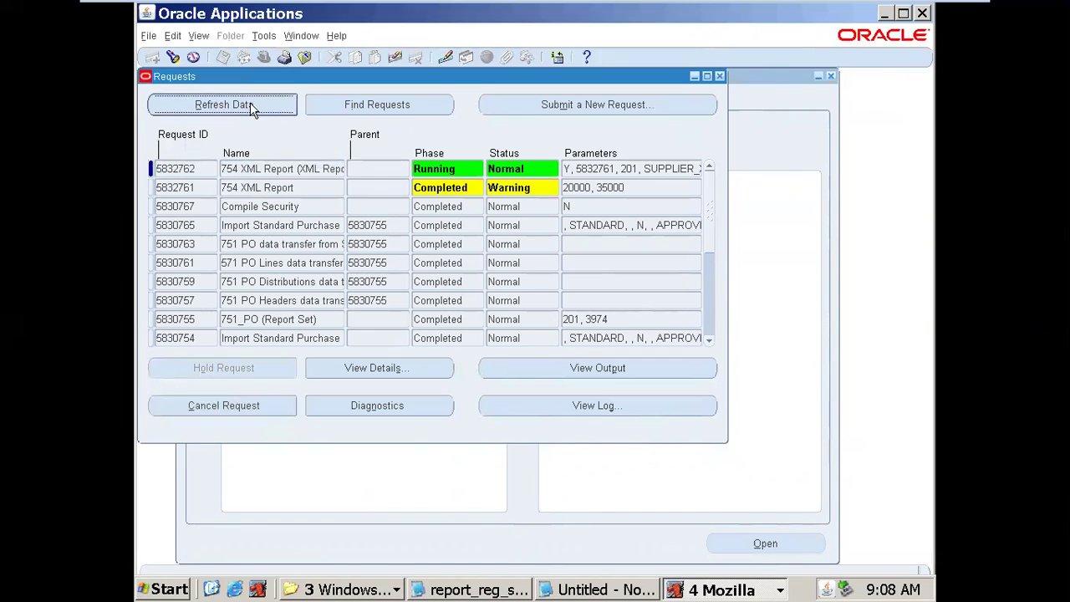
left_click(252, 108)
left_click(252, 109)
left_click(262, 95)
left_click(263, 98)
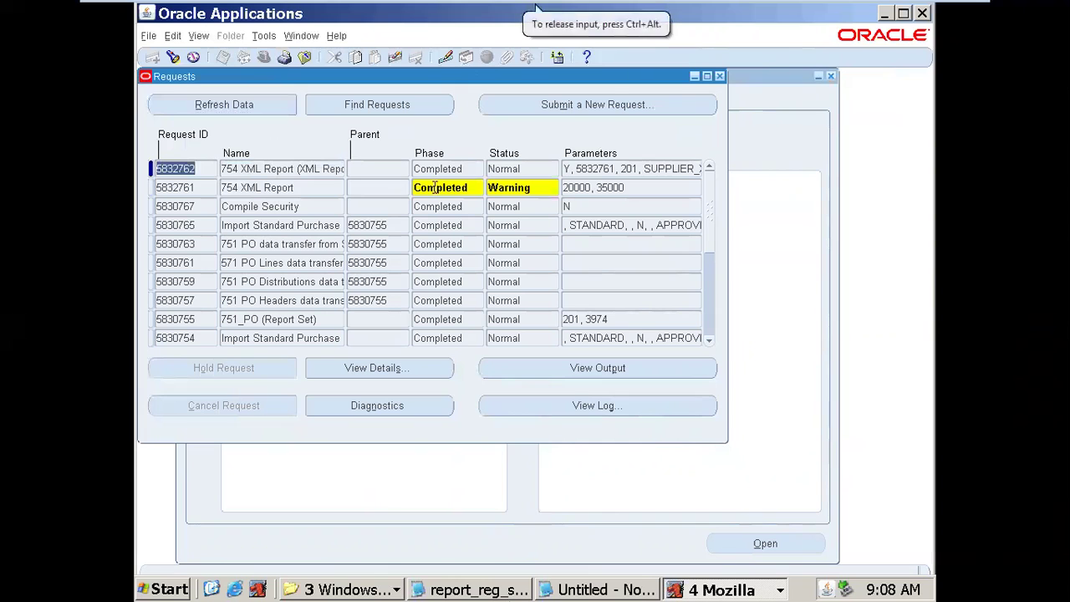
left_click(530, 373)
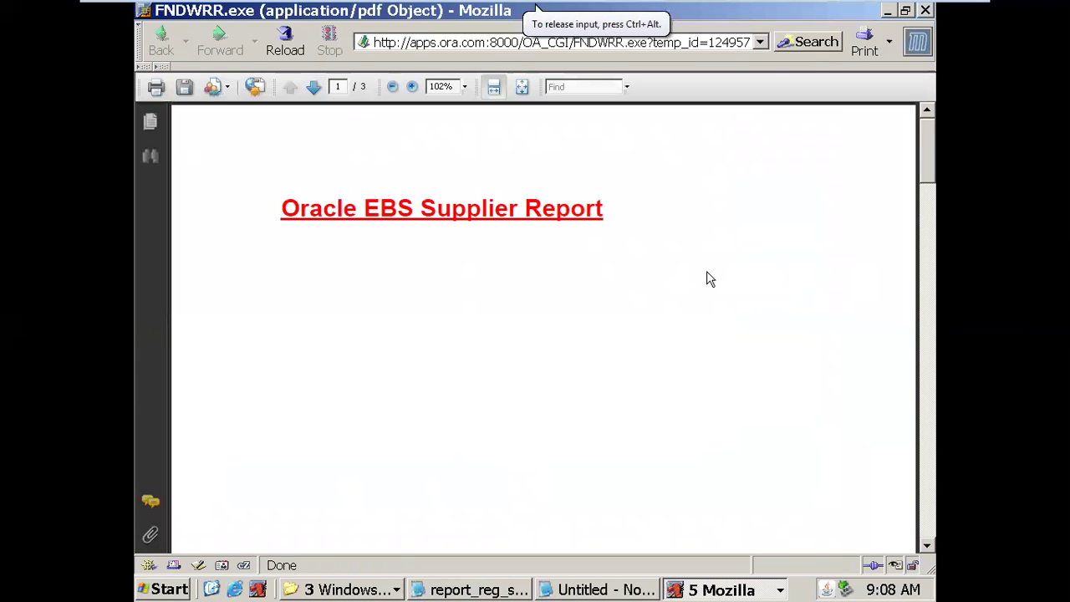
Step: Scroll through the three-page Oracle EBS Supplier Report PDF, then close it and review both completed requests
scroll(647, 262, "down", 10)
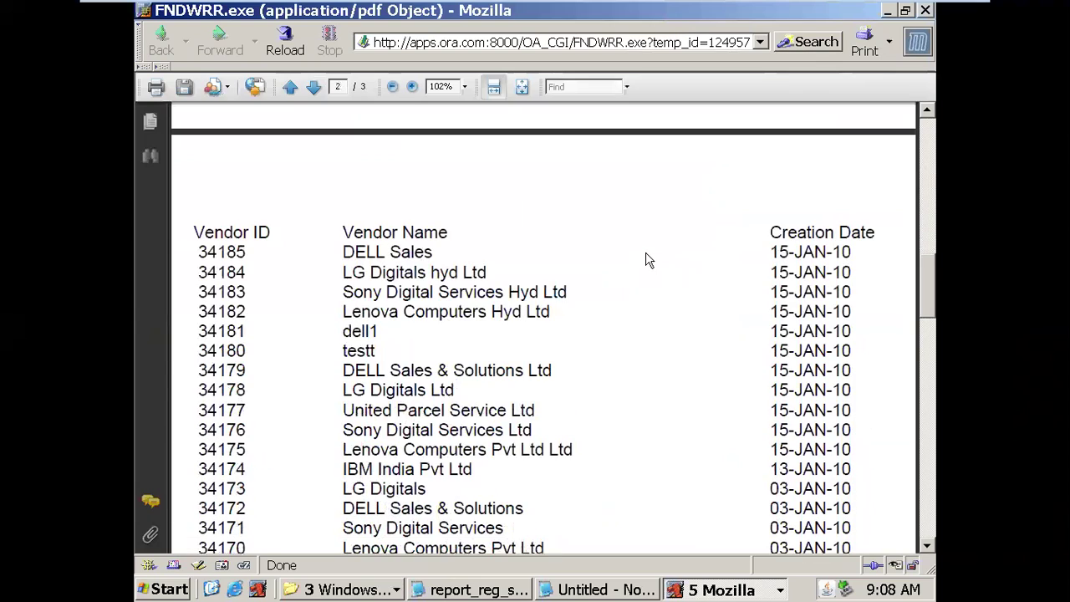
scroll(647, 261, "down", 15)
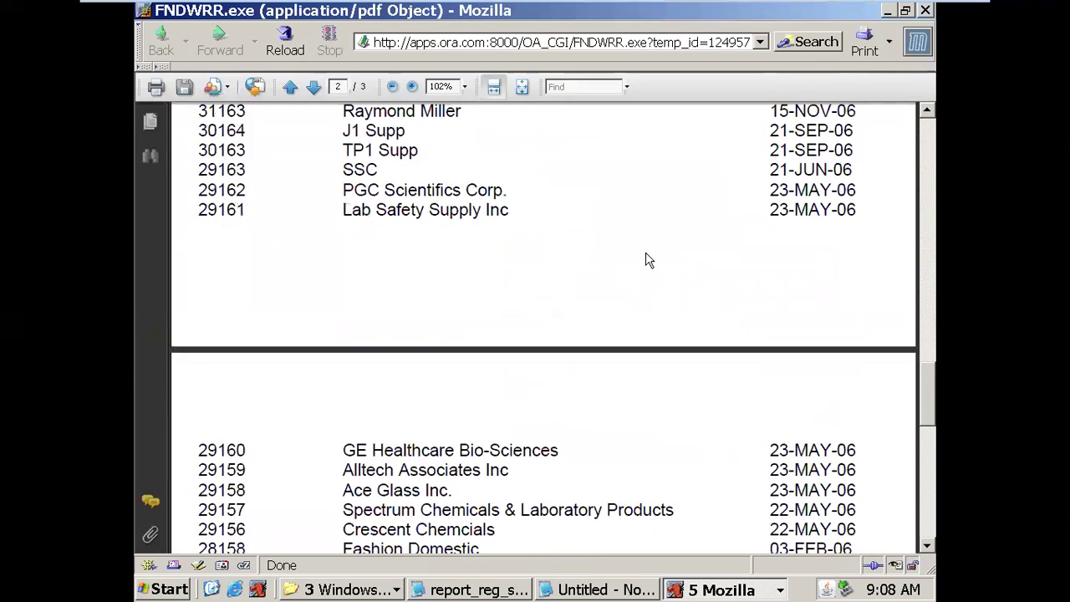
scroll(646, 256, "down", 10)
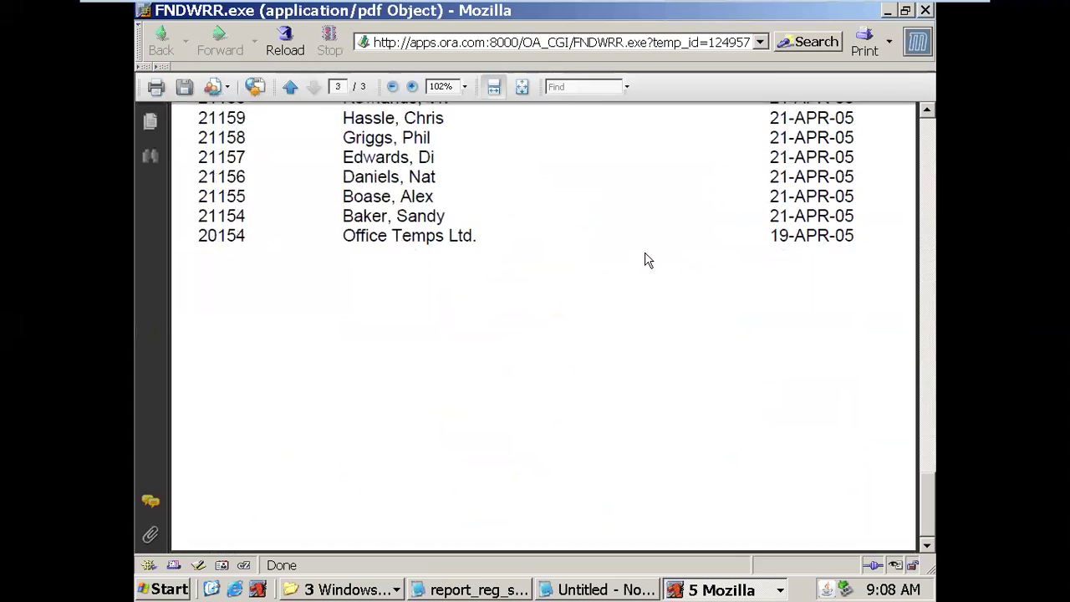
scroll(628, 321, "up", 15)
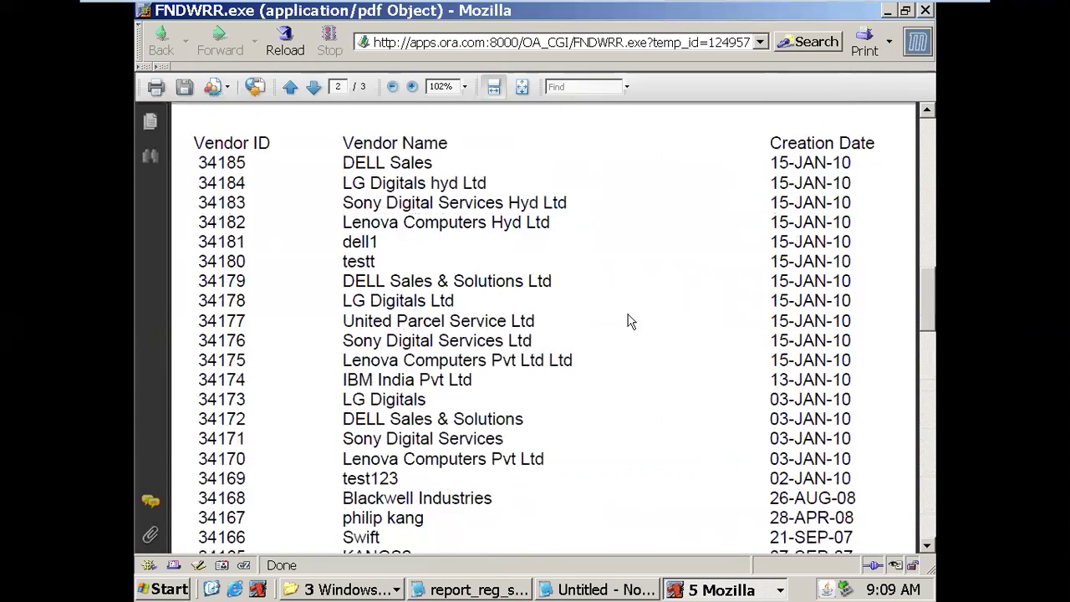
scroll(630, 321, "up", 5)
left_click(925, 10)
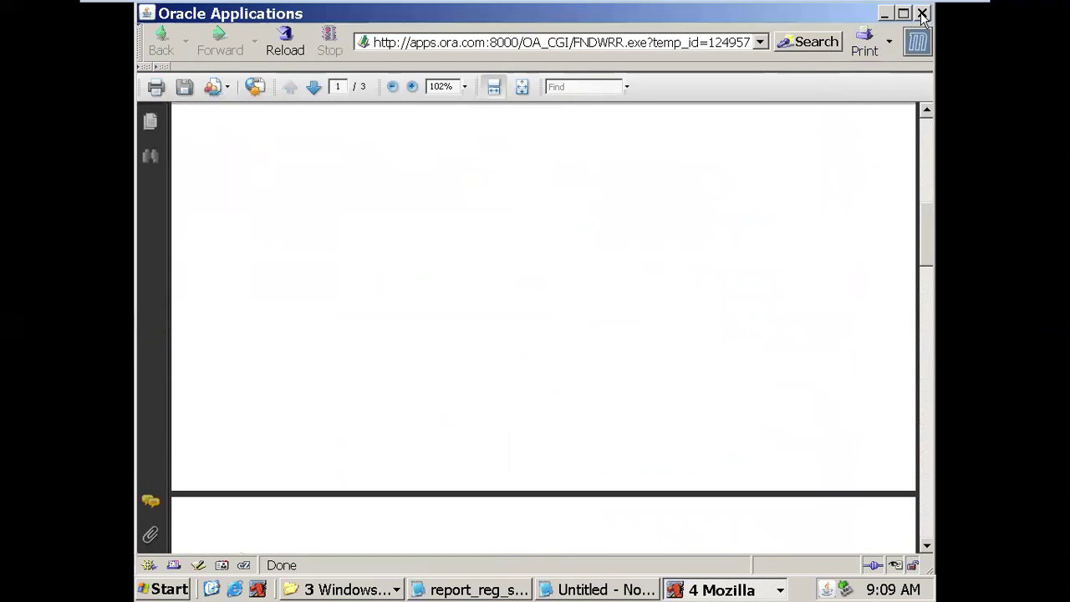
left_click(298, 187)
left_click(330, 167)
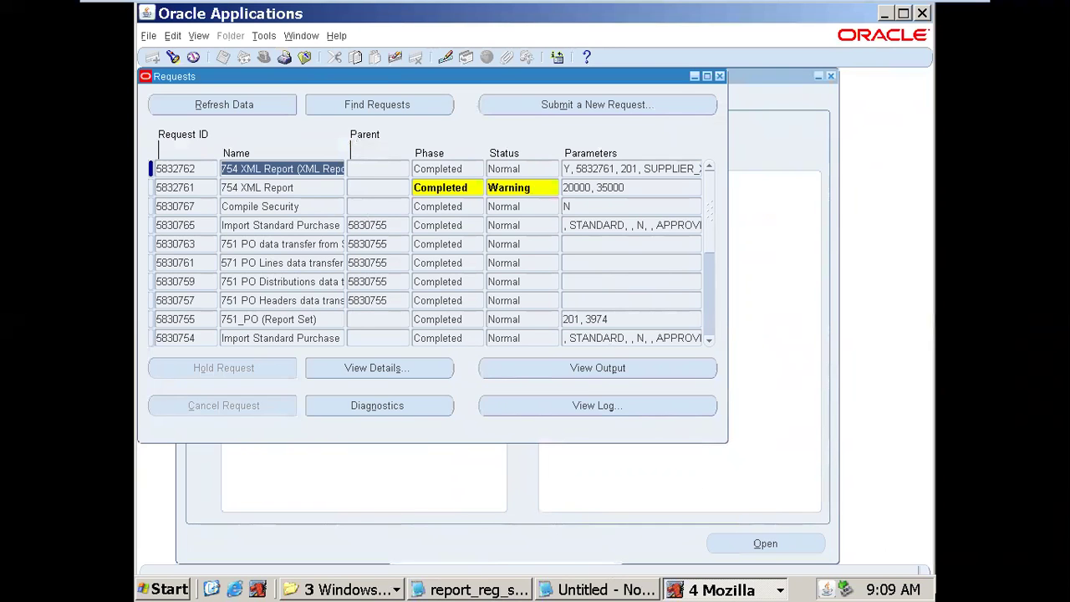
mouse_move(535, 4)
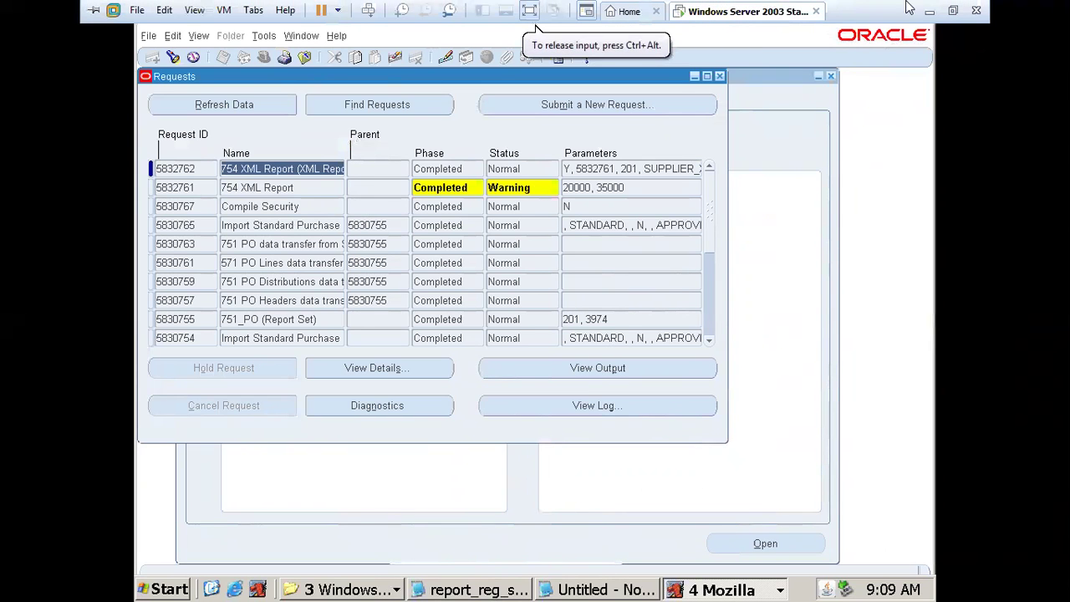
Step: Go to youtube.com on the host browser and search for 'rtl online trainings'
left_click(927, 15)
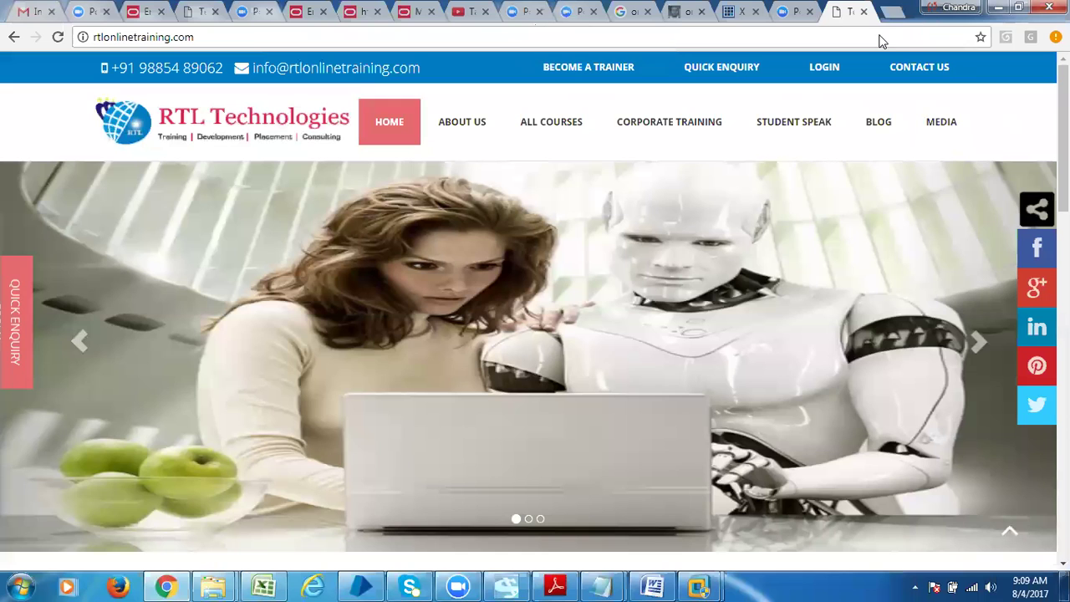
left_click(465, 11)
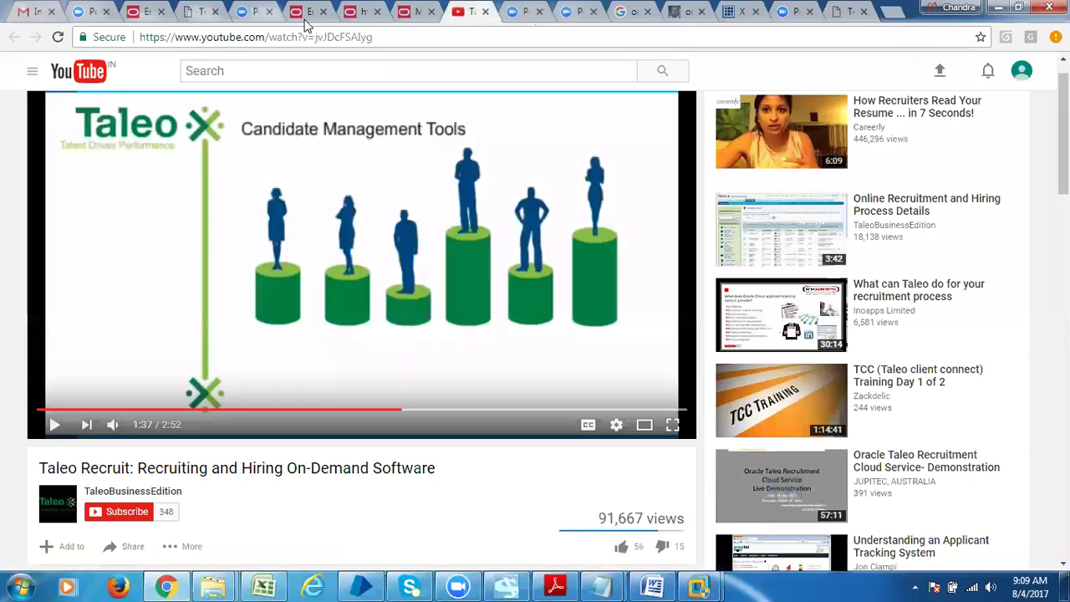
left_click(224, 37)
type("YOU")
key("Return")
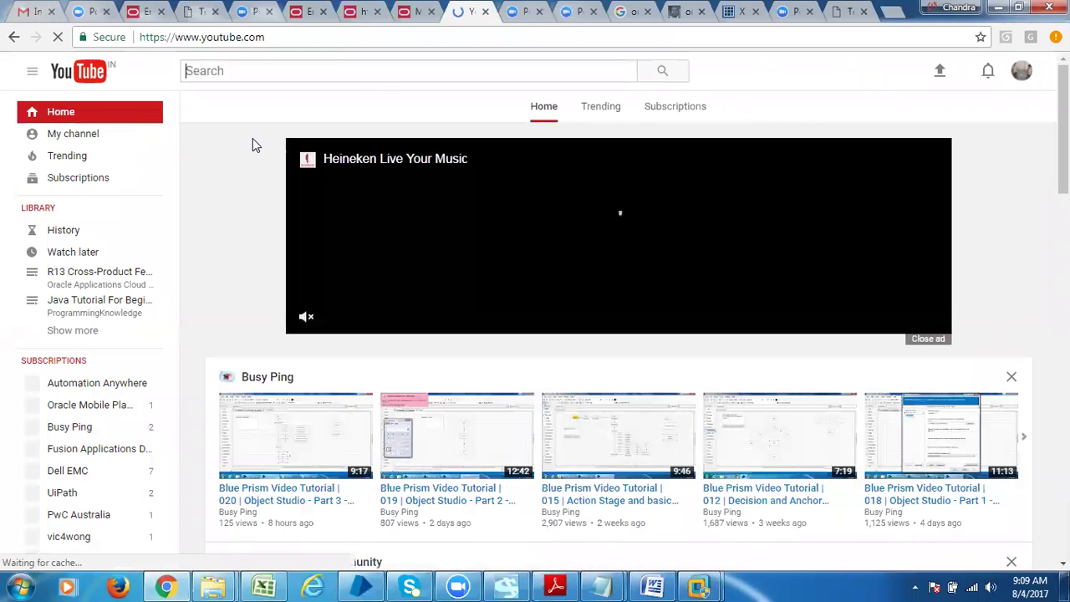
type("RT")
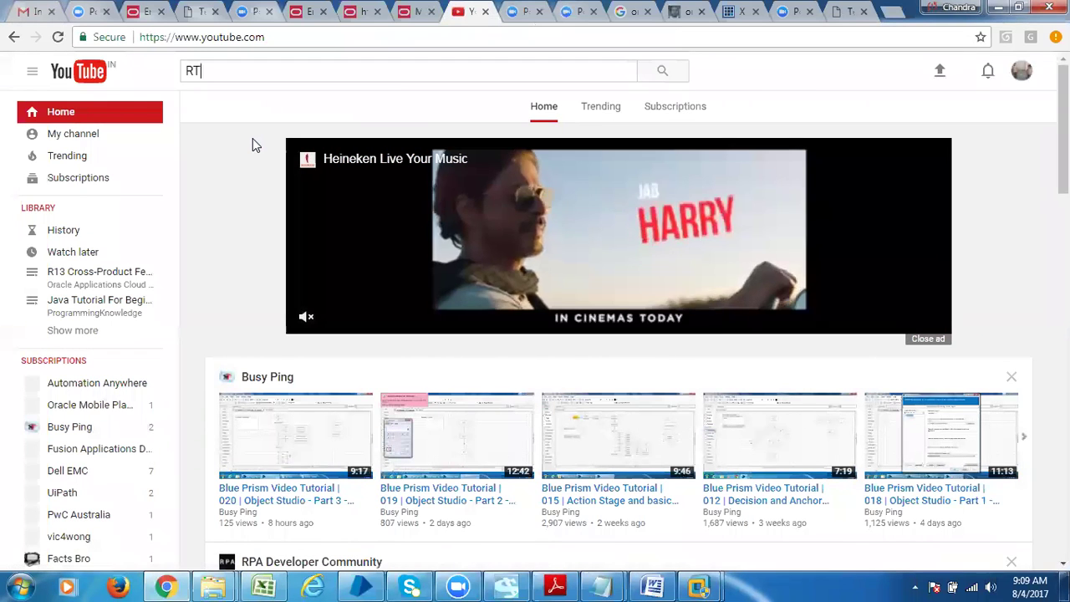
type("L online")
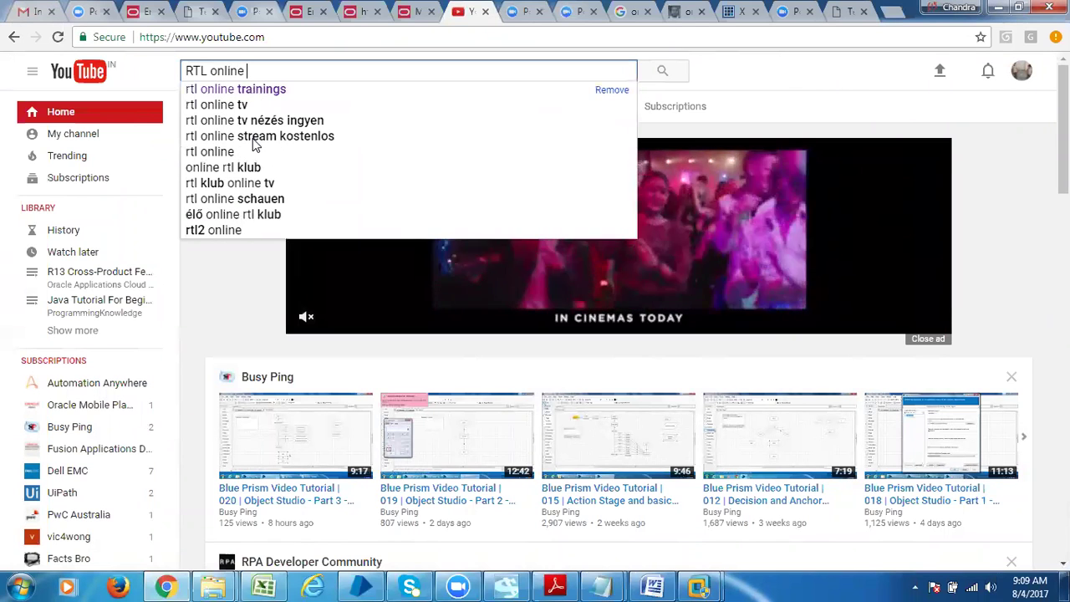
key("Down")
key("Return")
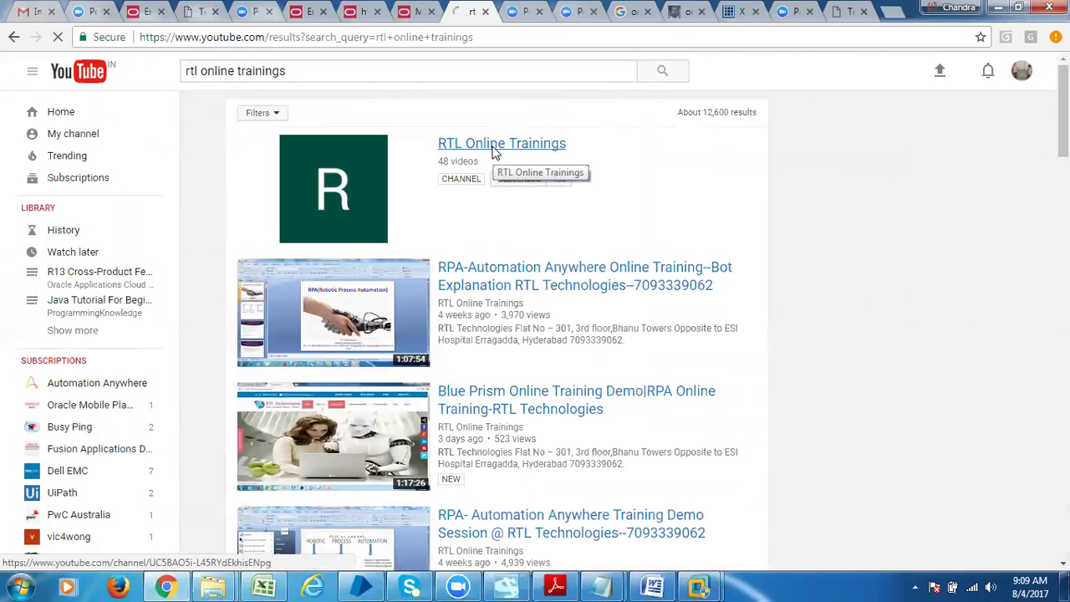
mouse_move(495, 153)
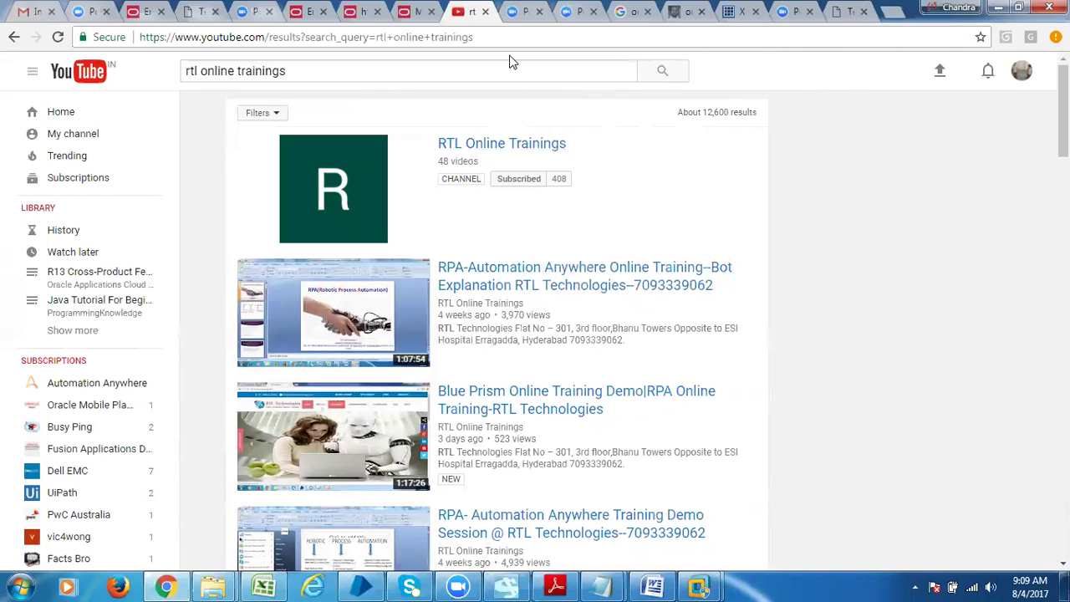
Step: Close the Edit Employment review tab and move to the Person Management page
left_click(198, 12)
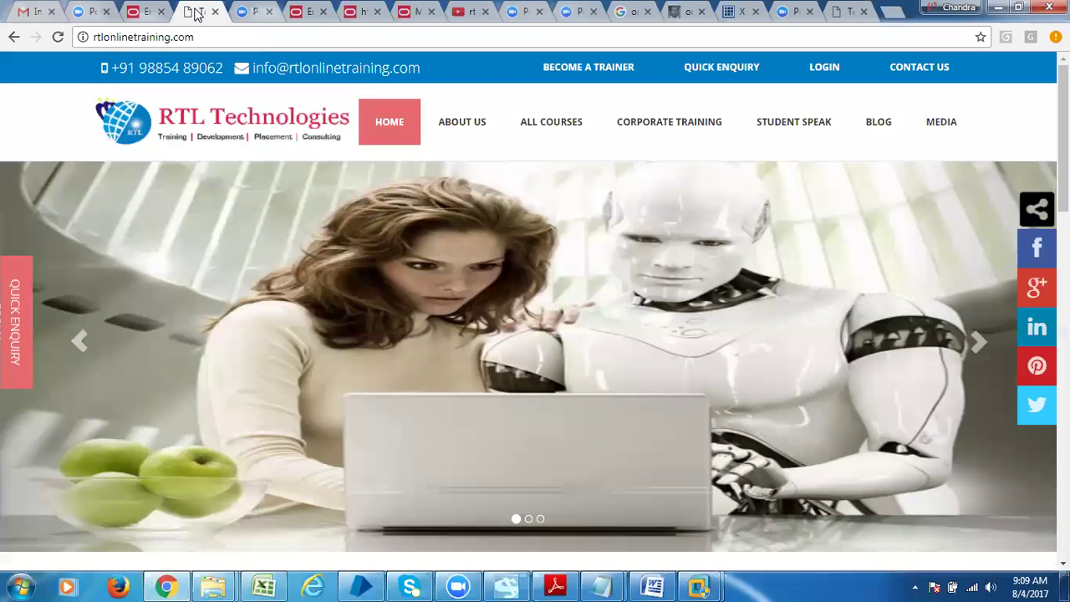
left_click(147, 11)
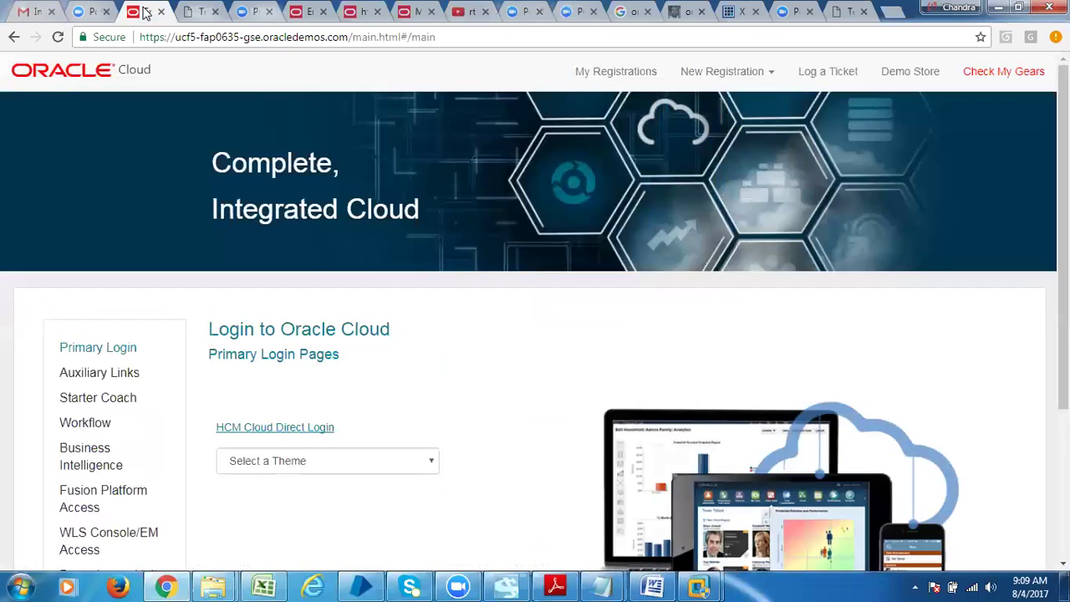
left_click(411, 11)
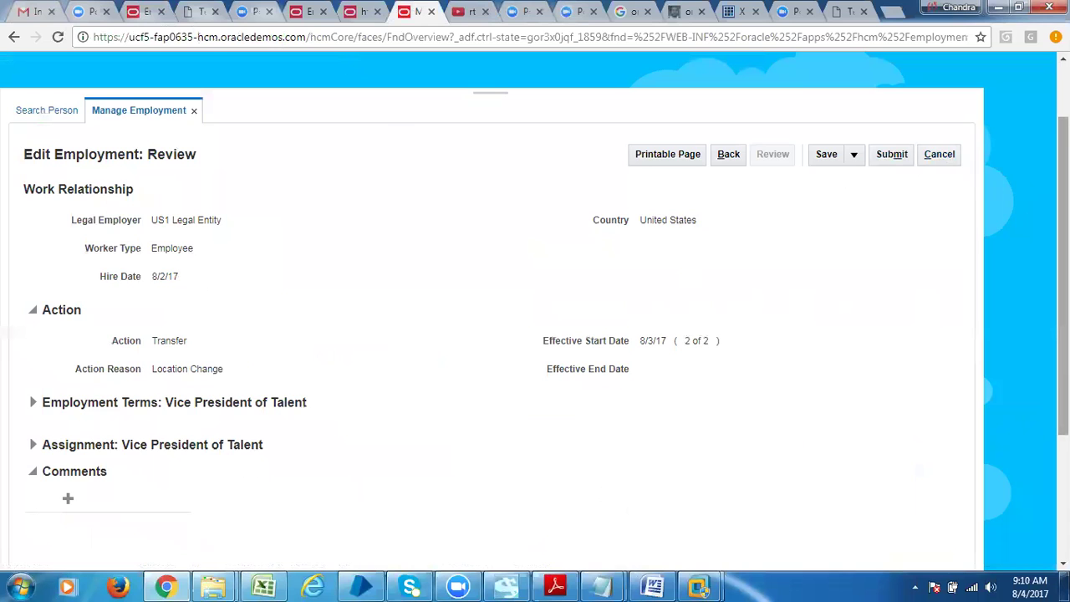
scroll(724, 173, "up", 2)
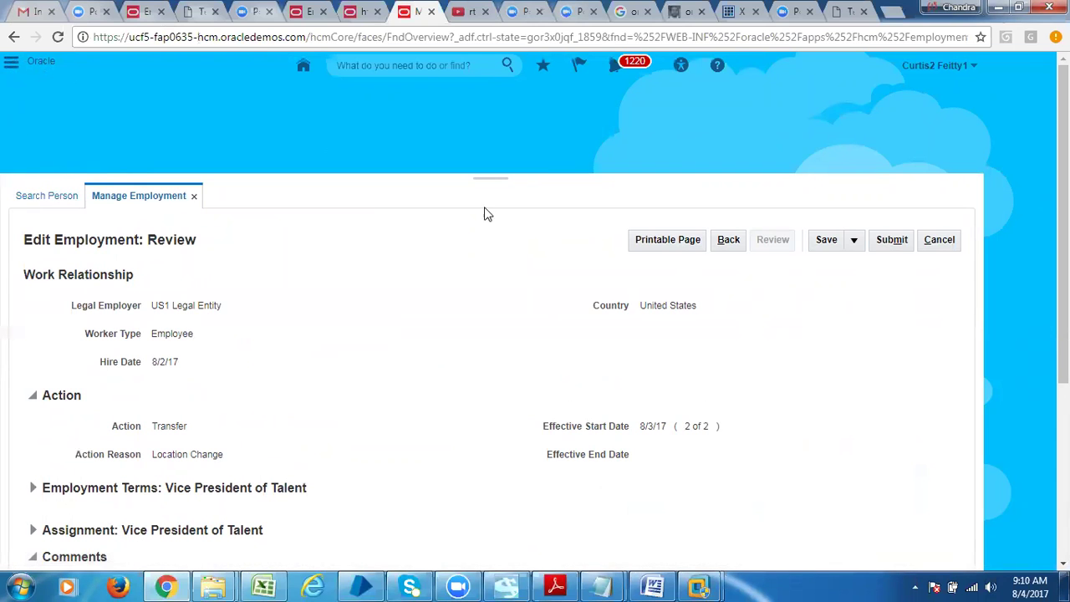
left_click(431, 11)
left_click(358, 15)
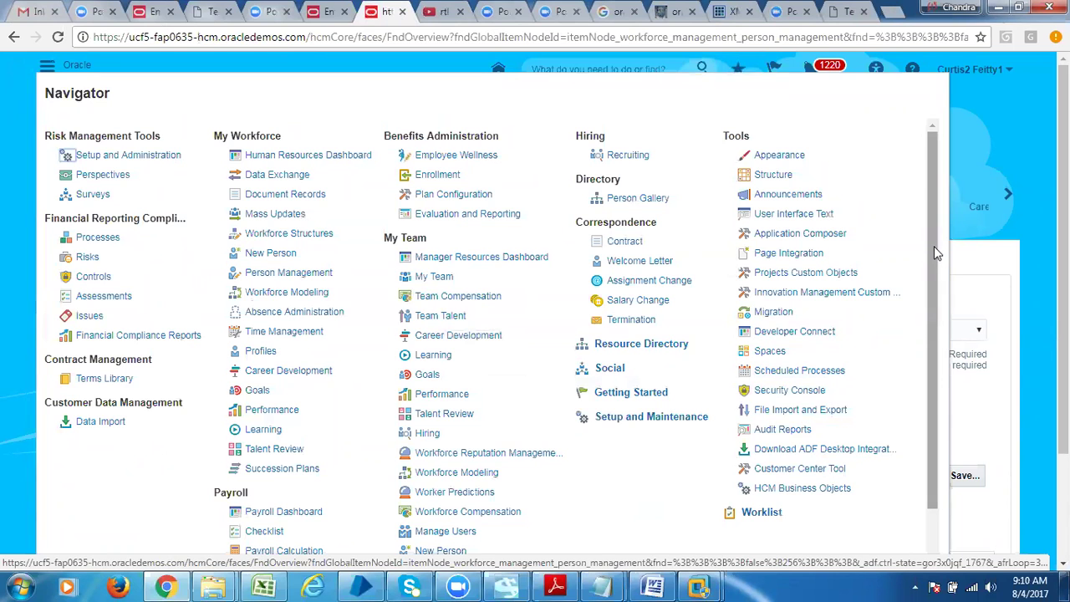
Step: Reload the Person Management page and browse the Navigator's work areas
left_click_drag(931, 230, 936, 359)
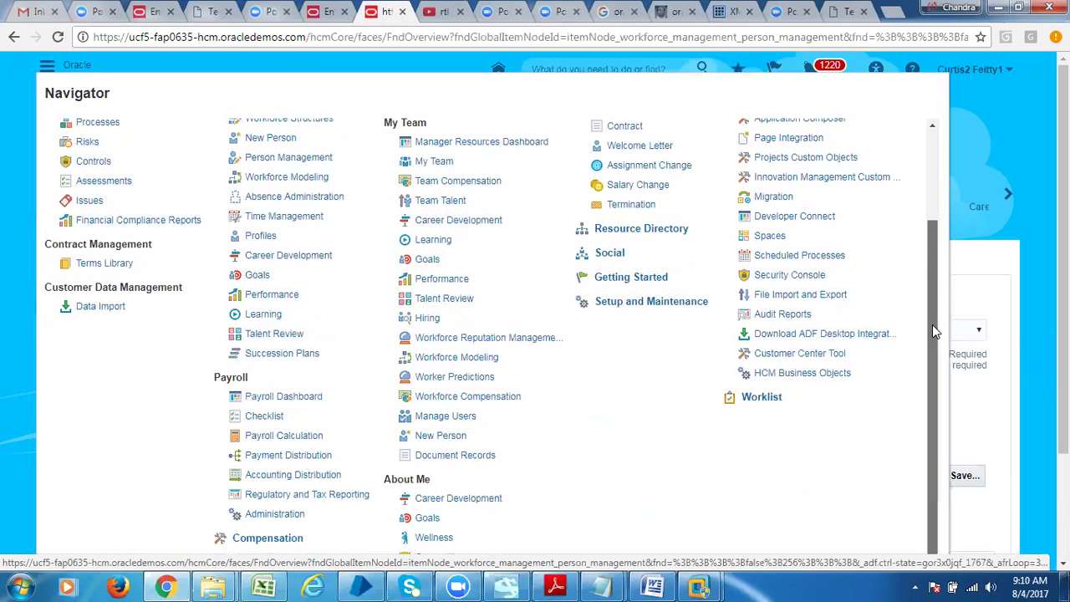
left_click_drag(934, 330, 944, 235)
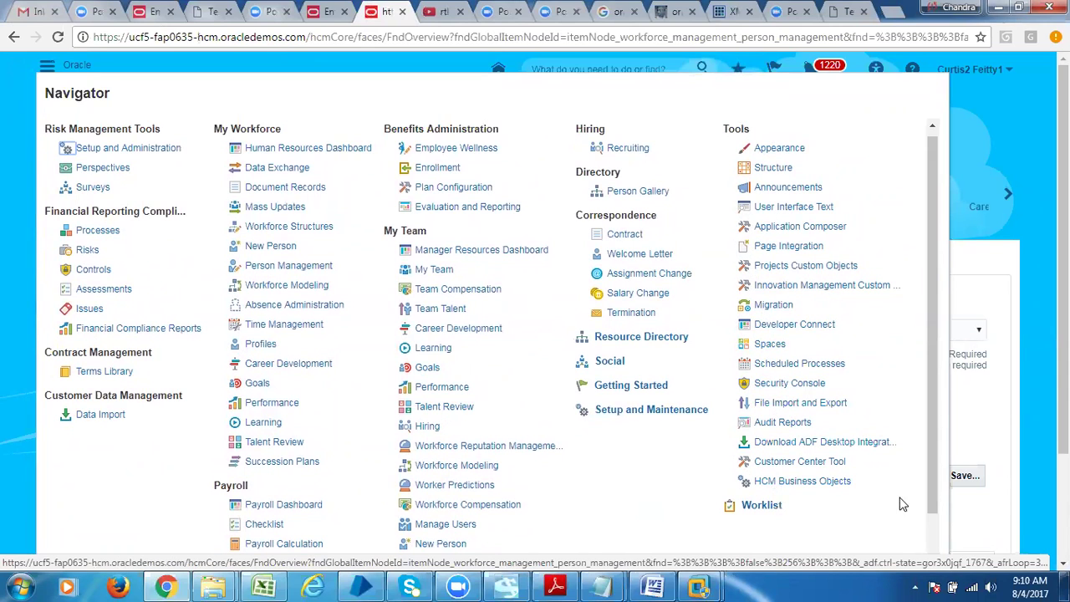
left_click_drag(931, 506, 933, 576)
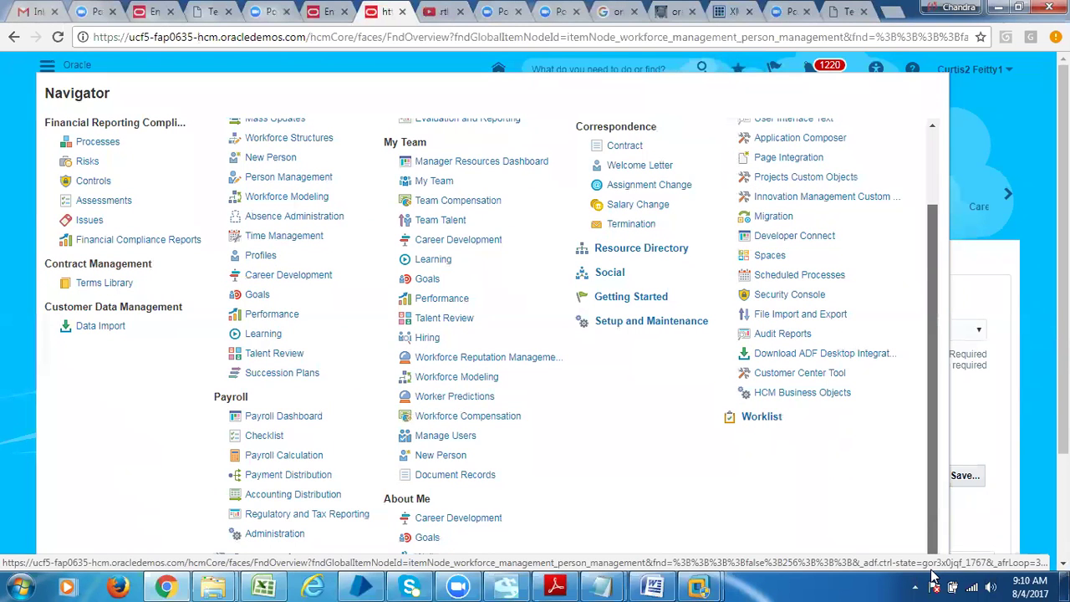
left_click_drag(934, 577, 960, 387)
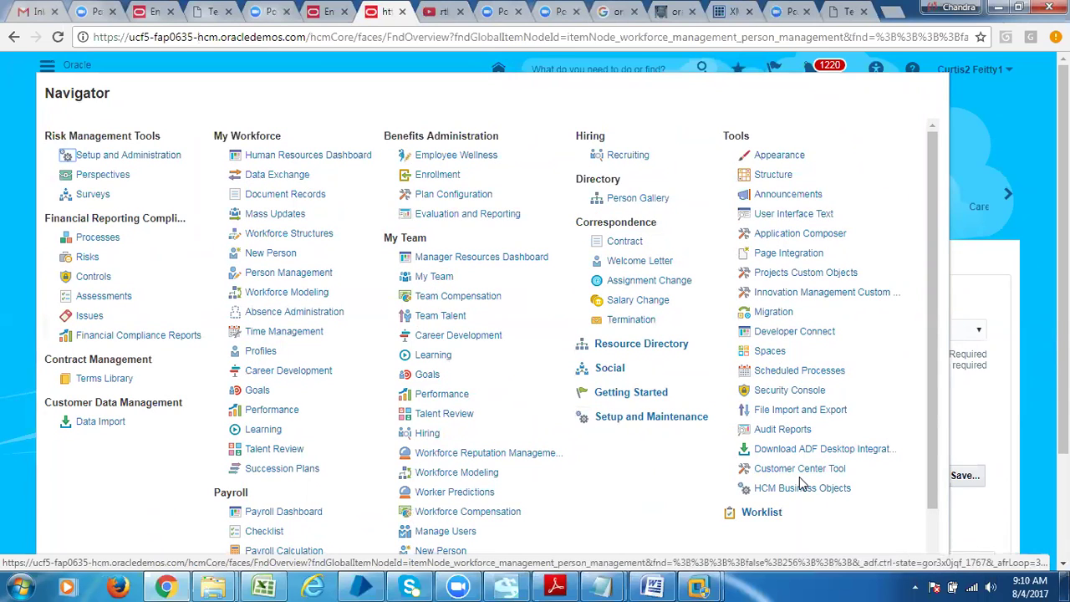
left_click(63, 38)
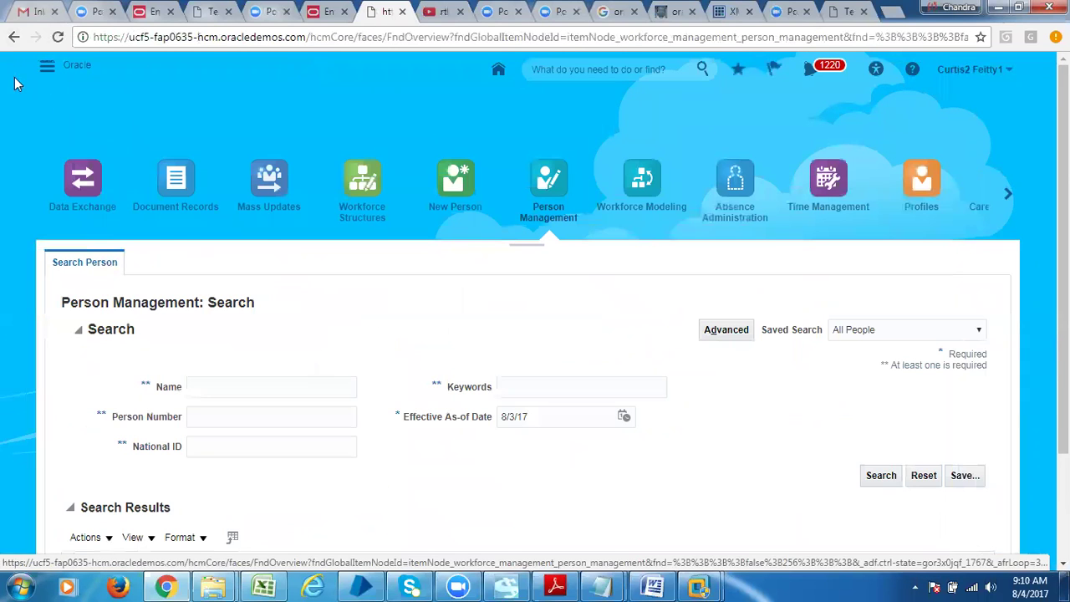
left_click(43, 70)
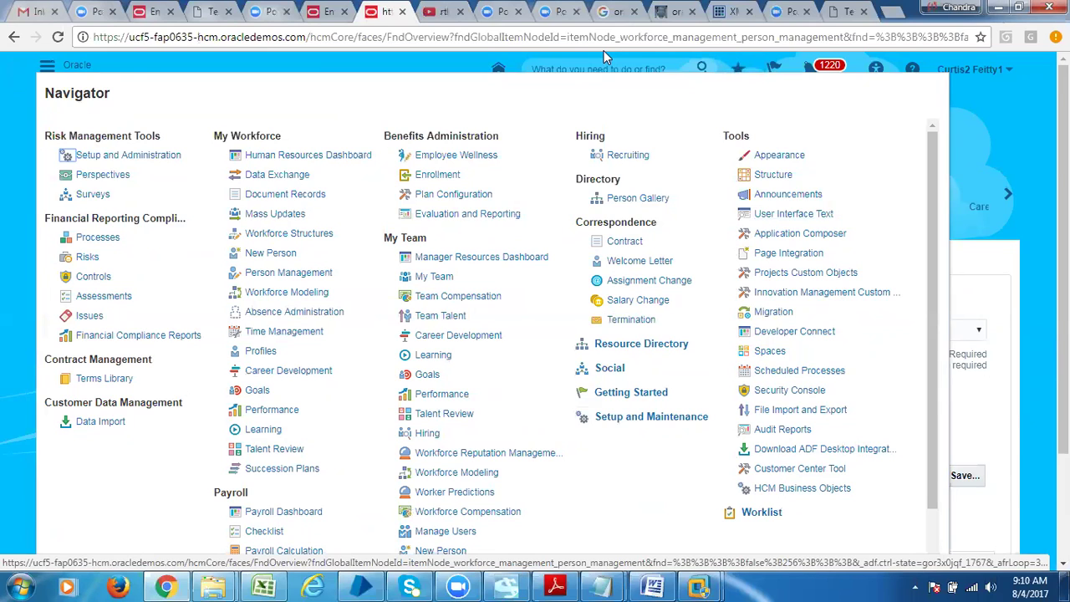
left_click(1001, 80)
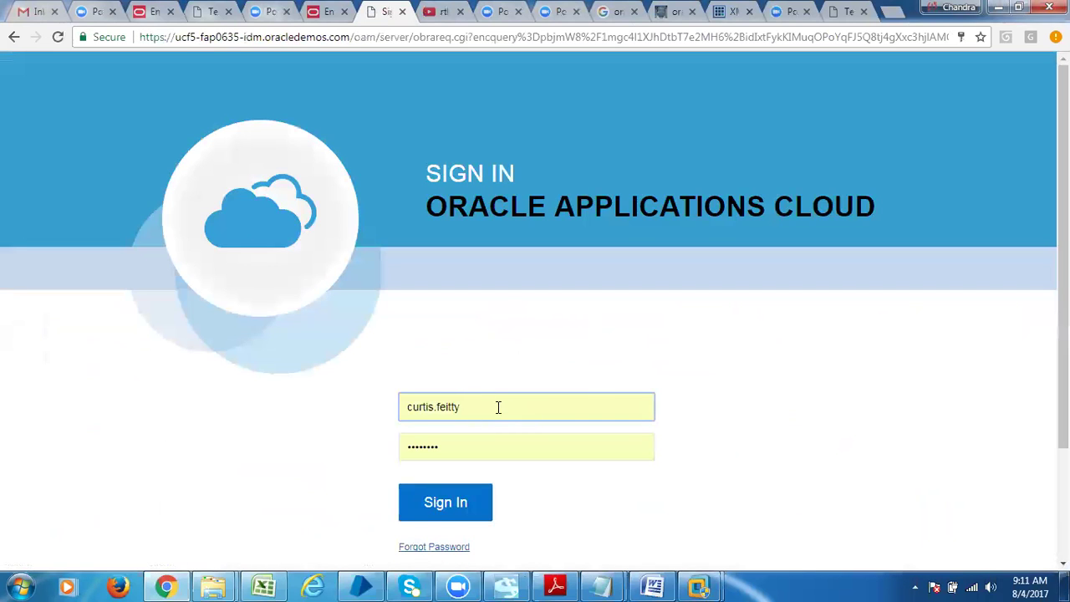
Step: Sign in as the saved test user and open Reports and Analytics from the Navigator
triple_click(497, 407)
type("TE")
left_click(464, 429)
double_click(465, 439)
type("W")
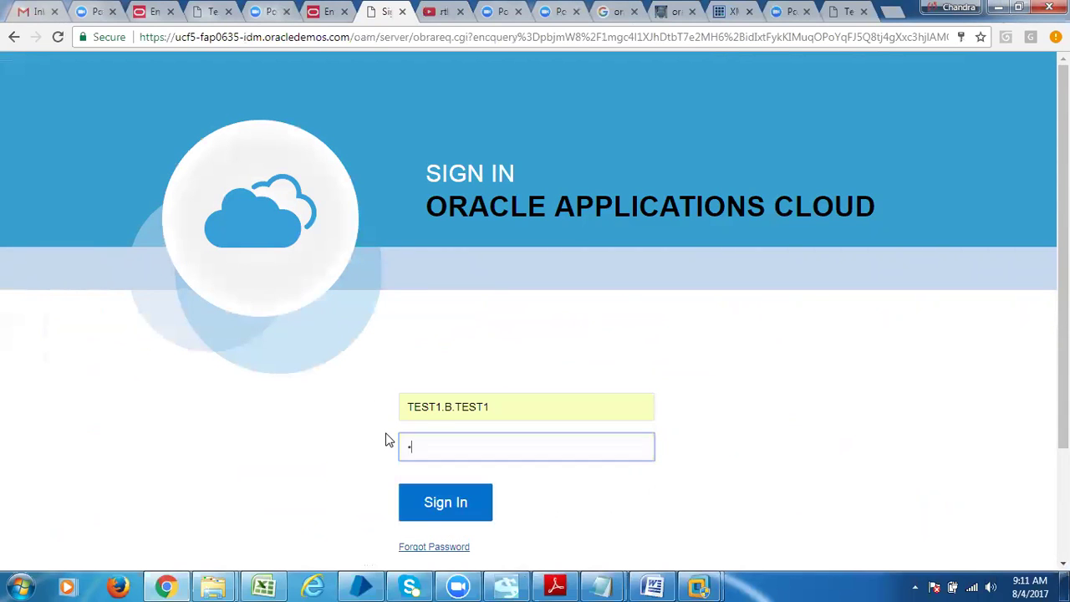
key("Return")
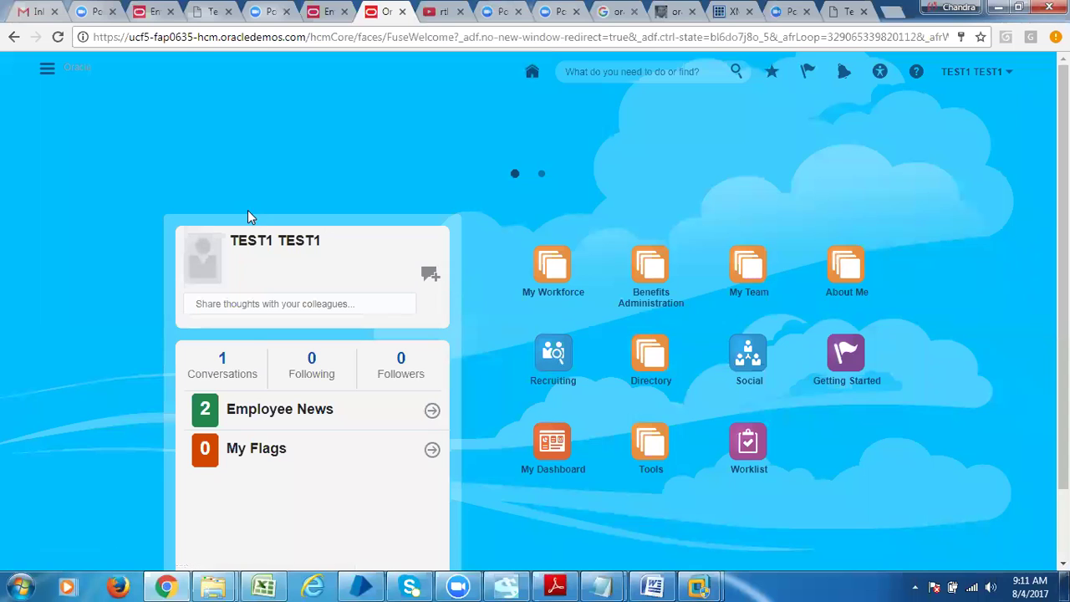
left_click(46, 70)
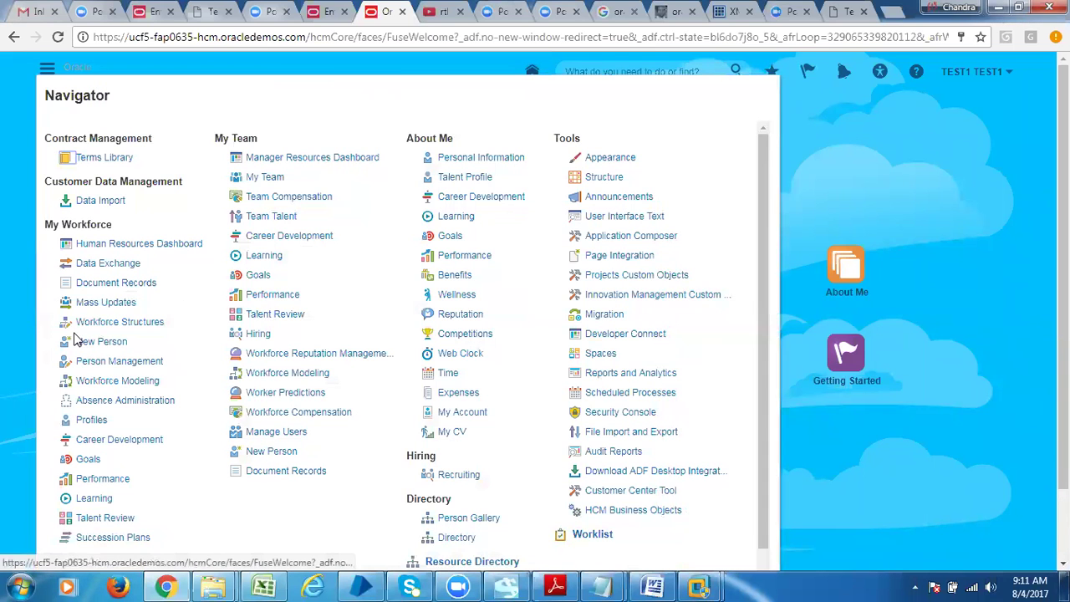
left_click(603, 376)
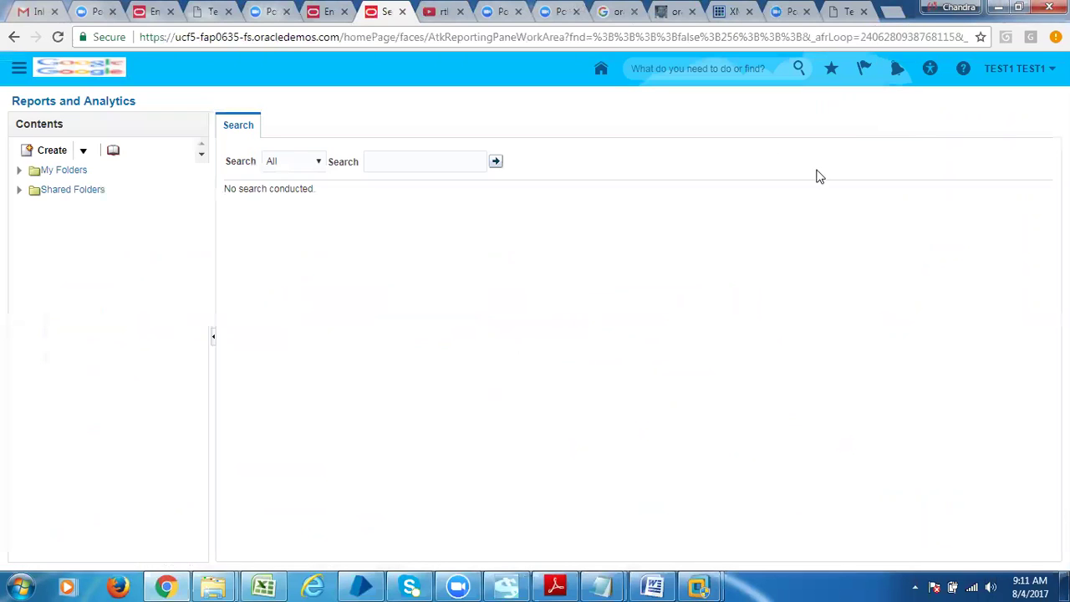
Step: Browse the catalog and start a new BI Publisher report
left_click(112, 150)
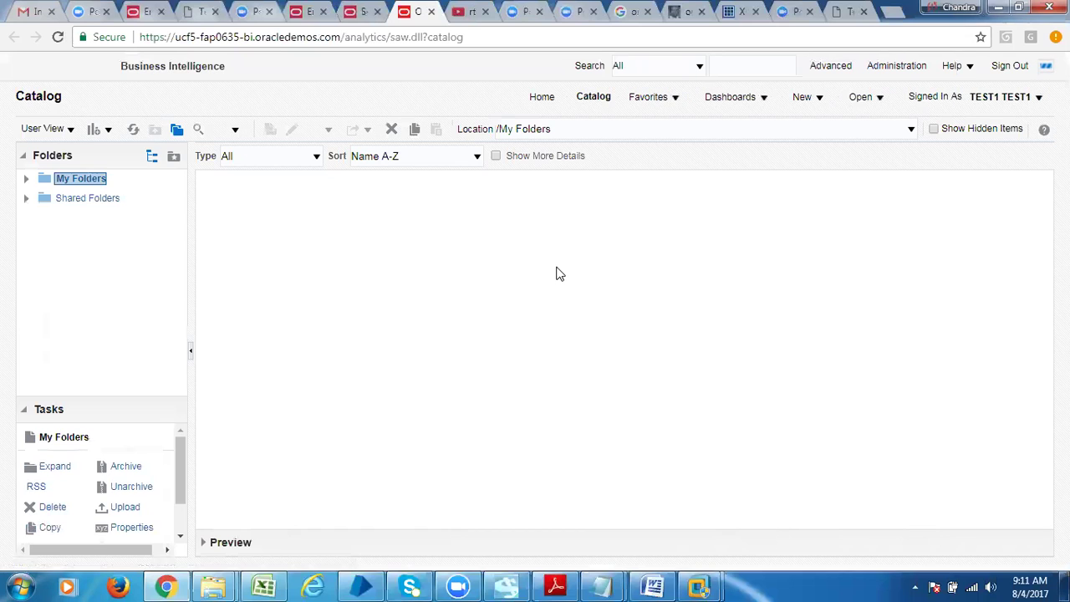
left_click(810, 99)
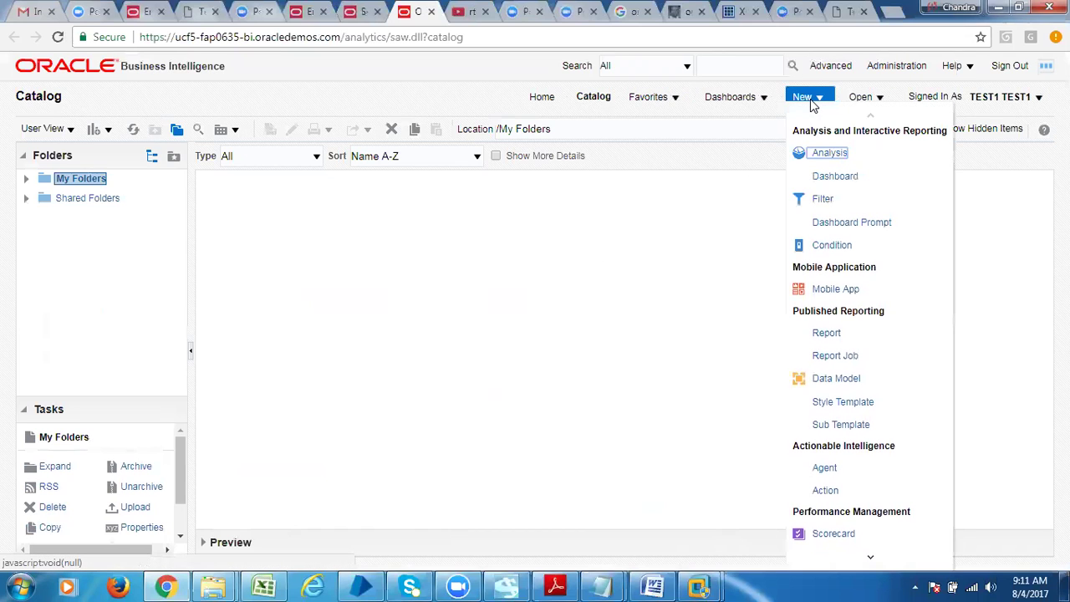
left_click(825, 335)
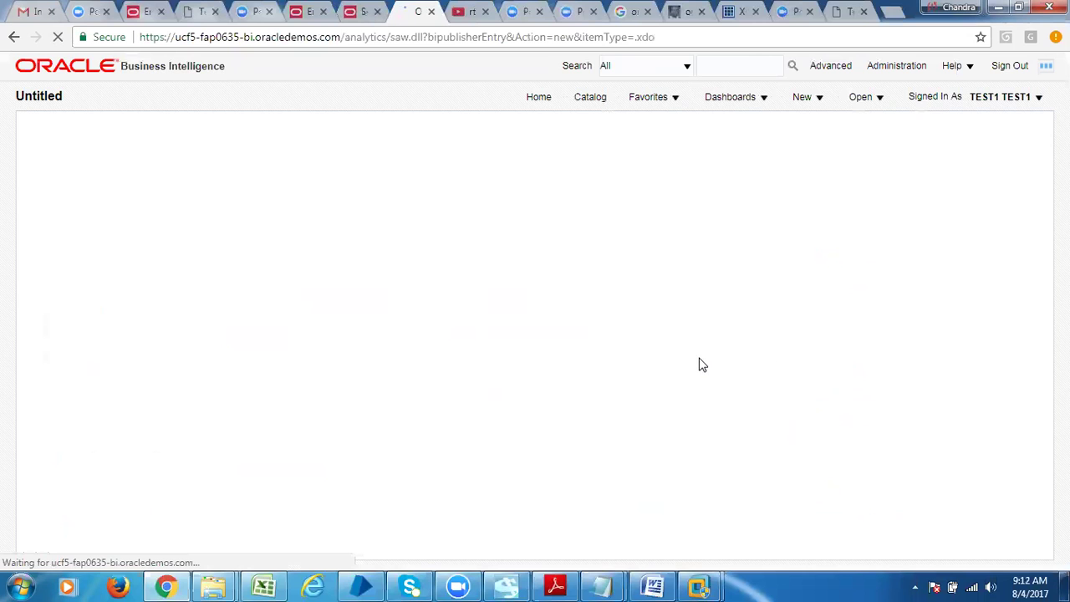
left_click(653, 584)
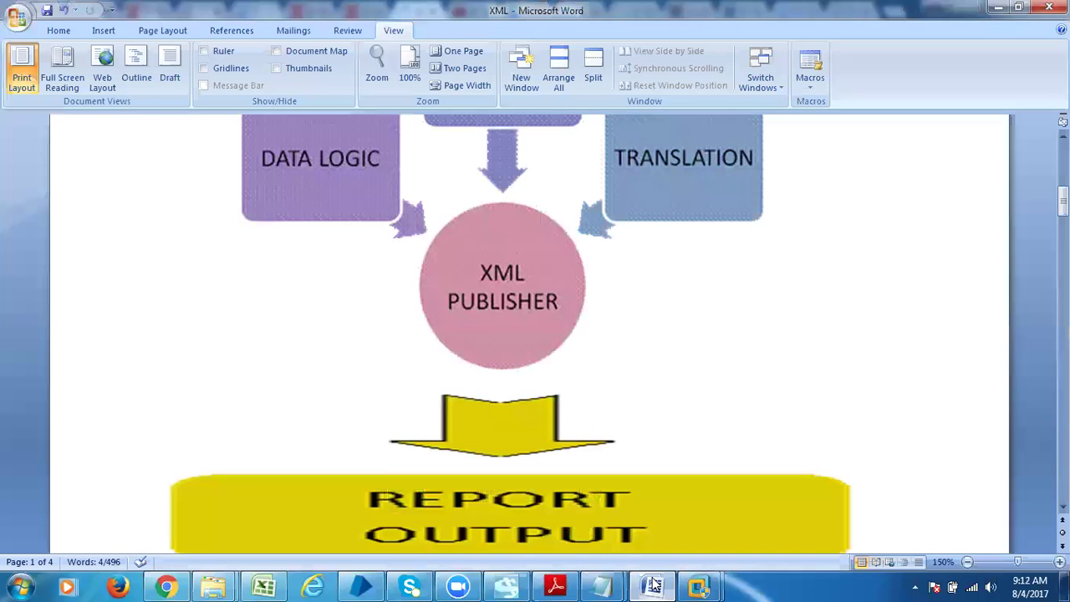
left_click(653, 585)
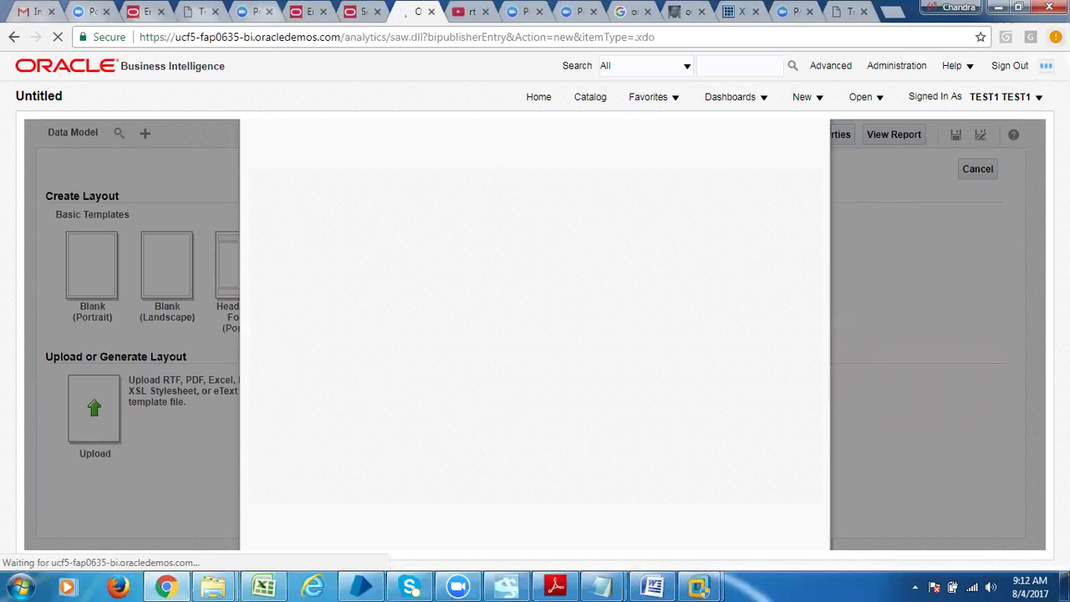
Step: Zoom the browser to 90%, cancel the data-source wizard, and highlight 'Upload RTF'
left_click(1056, 36)
left_click(952, 211)
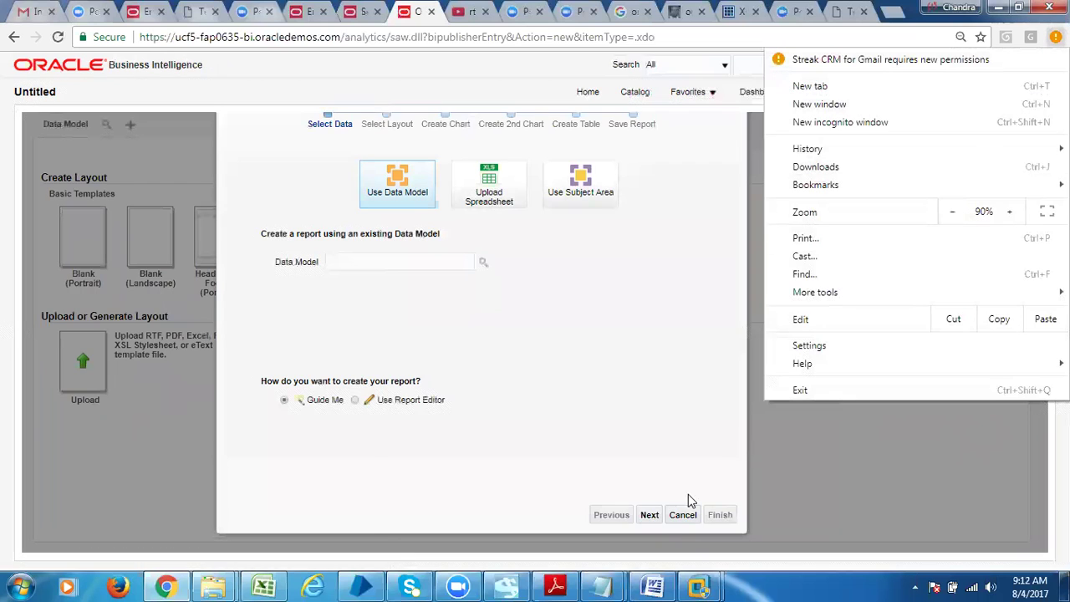
left_click(675, 521)
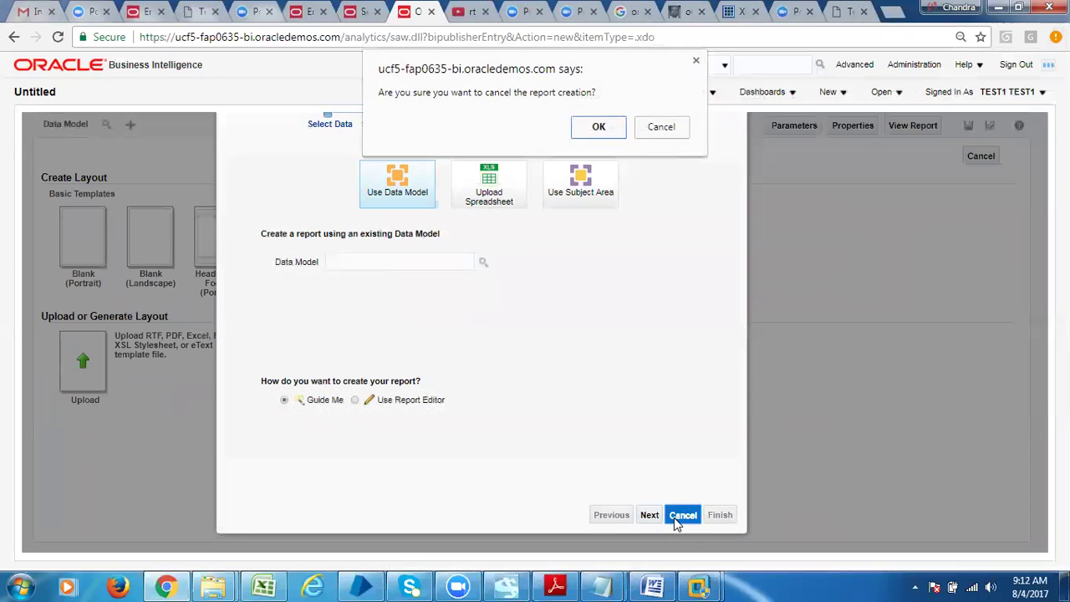
left_click(604, 130)
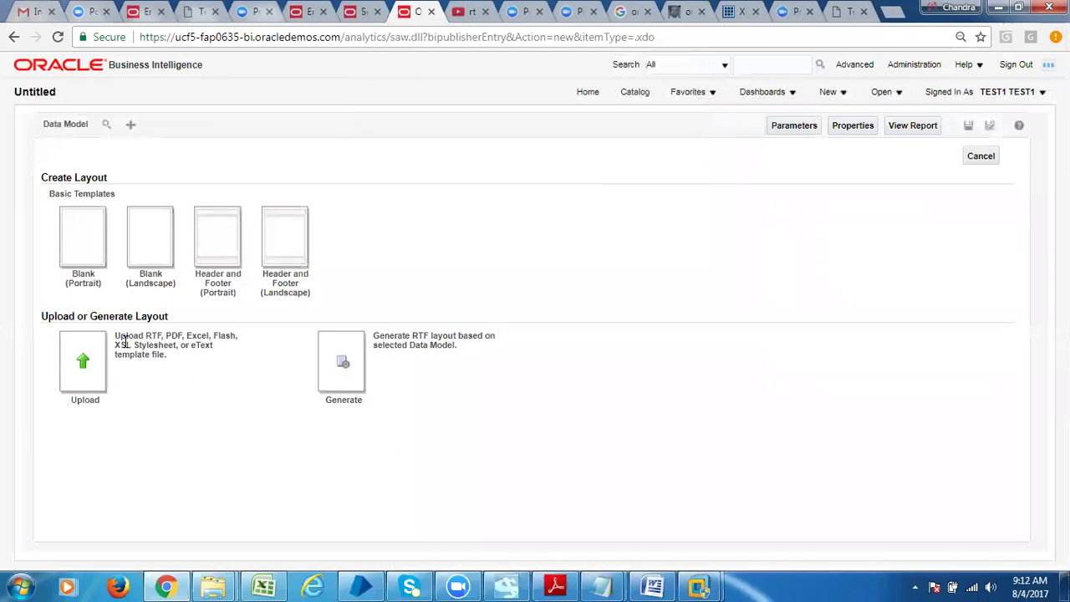
left_click_drag(117, 338, 161, 335)
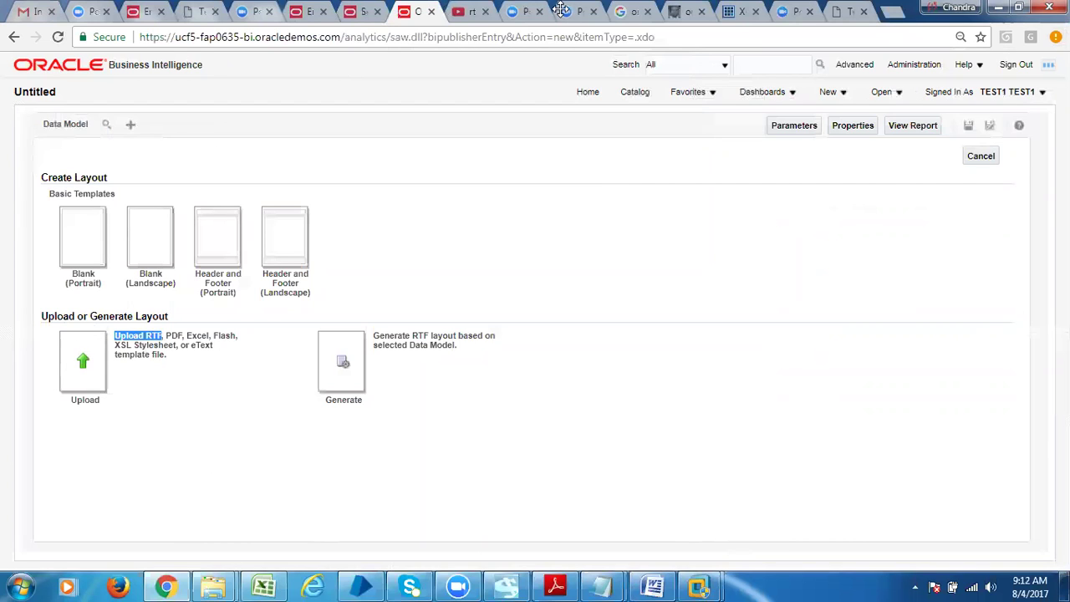
Step: Return to the Oracle Applications VM showing the 754 XML Report requests list
mouse_move(698, 587)
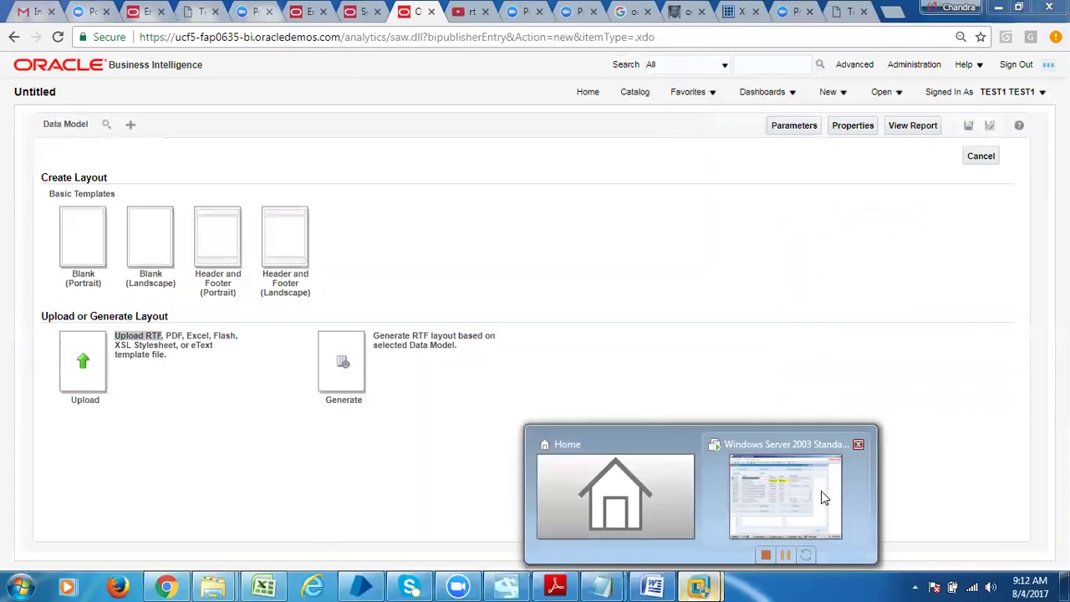
left_click(785, 496)
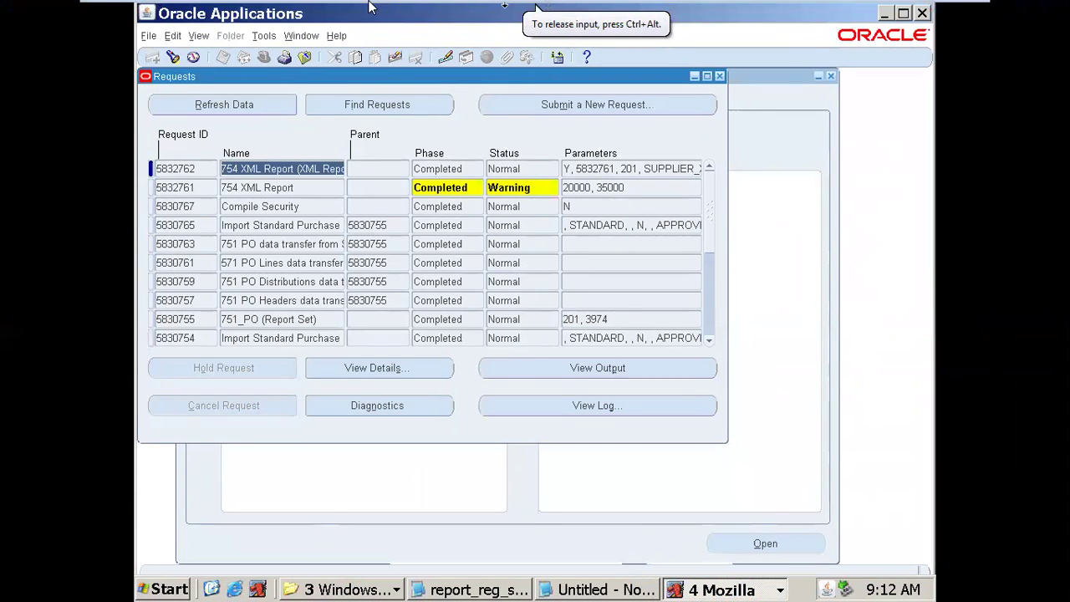
mouse_move(370, 2)
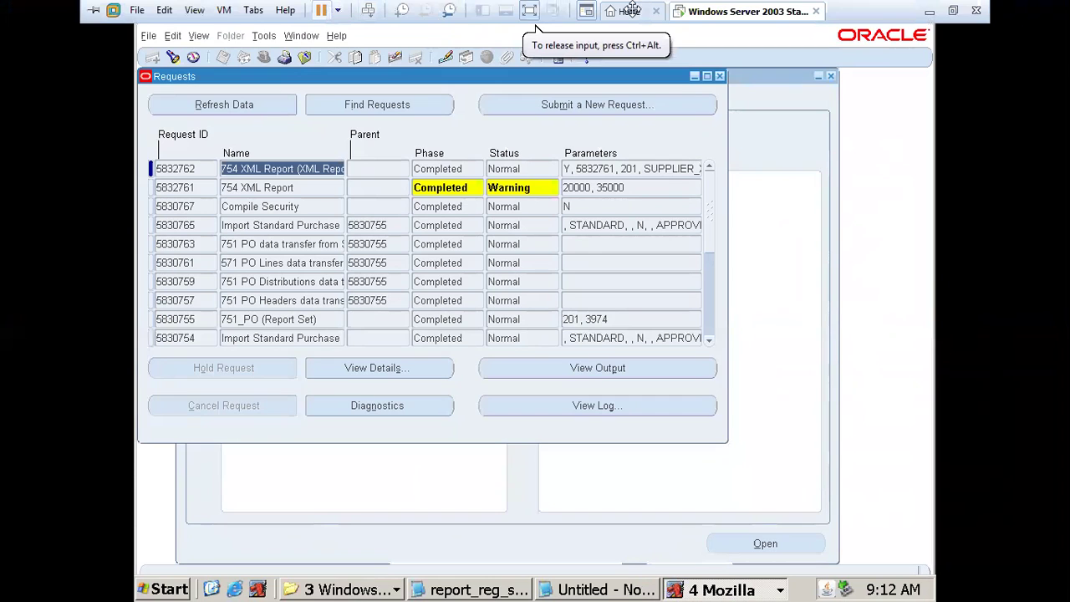